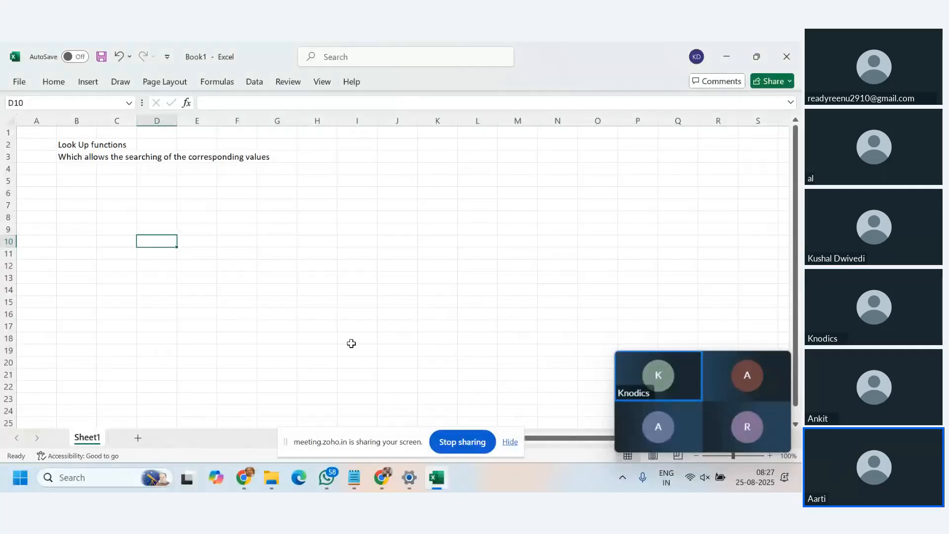
mouse_move(775, 377)
click(781, 362)
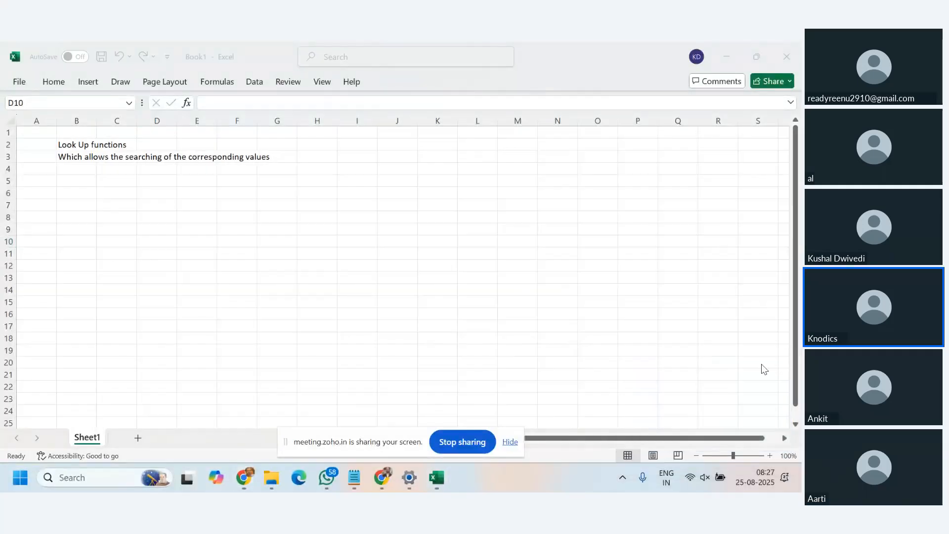
click(72, 145)
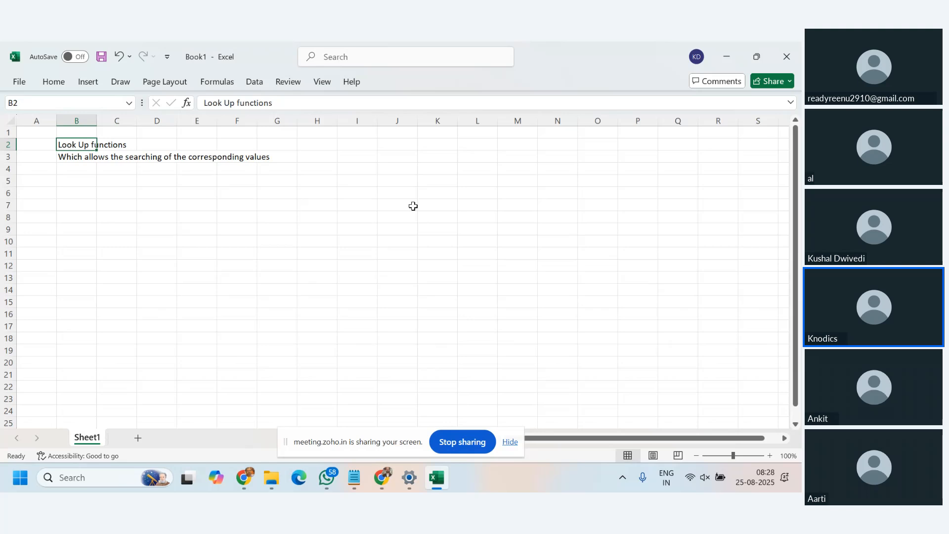
click(79, 159)
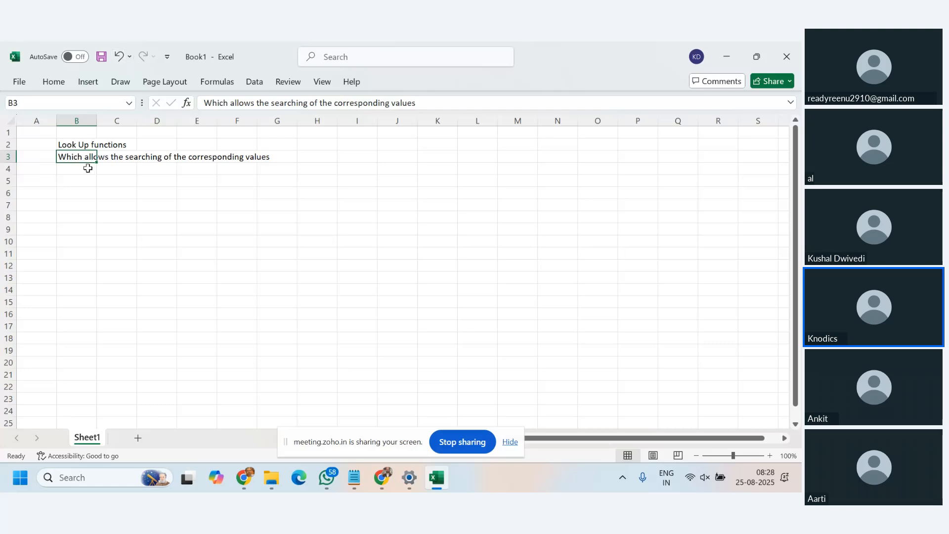
List the lookup functions vlookup, hlookup, match and index in cells B5 to B8
click(80, 178)
text(v)
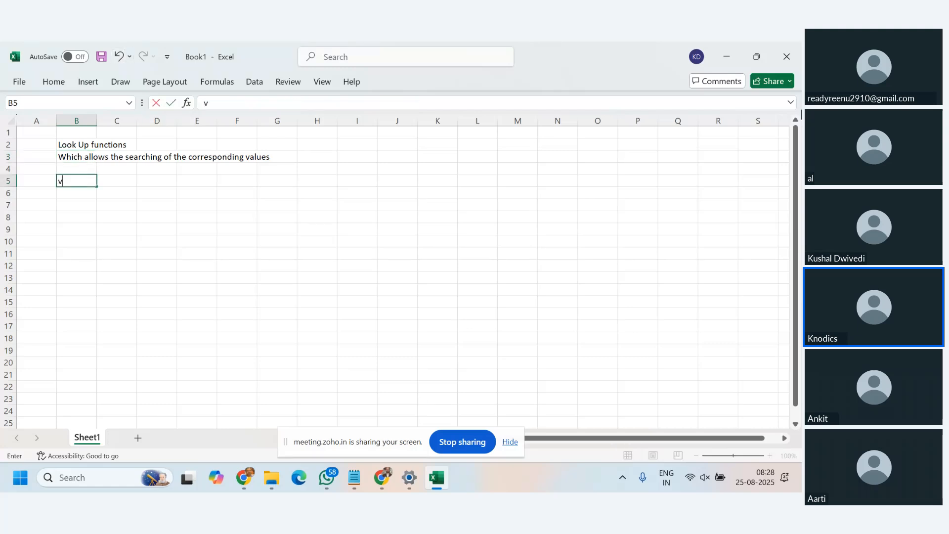
text(lookup)
key(Return)
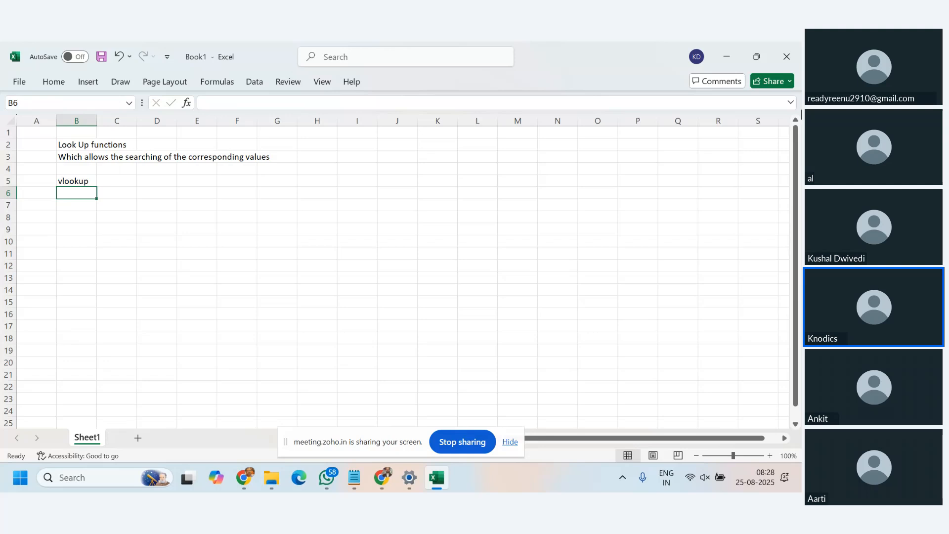
text(hlook)
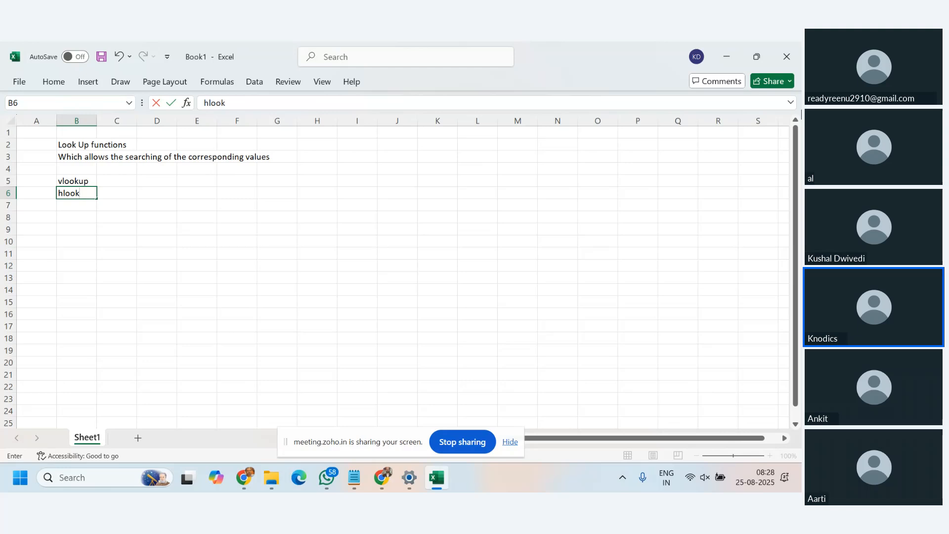
text(up)
key(Return)
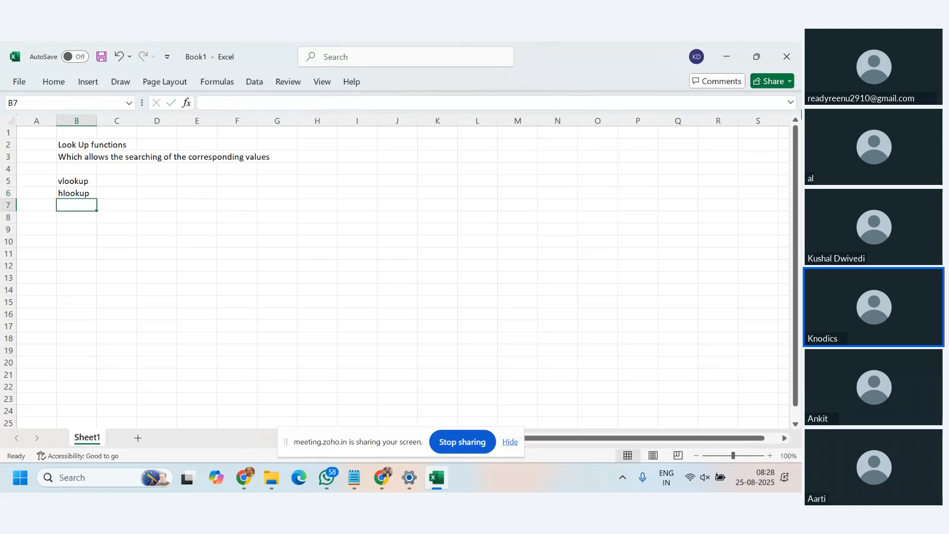
text(match)
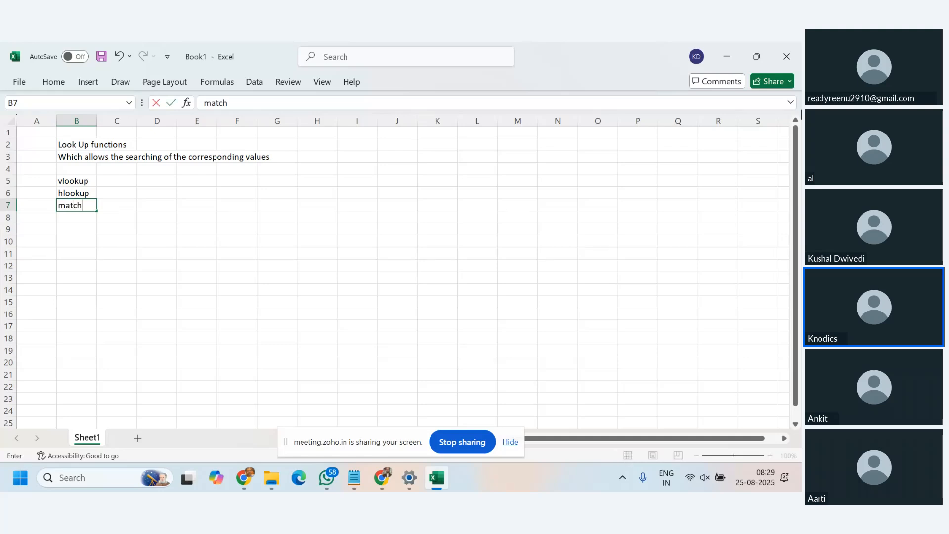
key(Return)
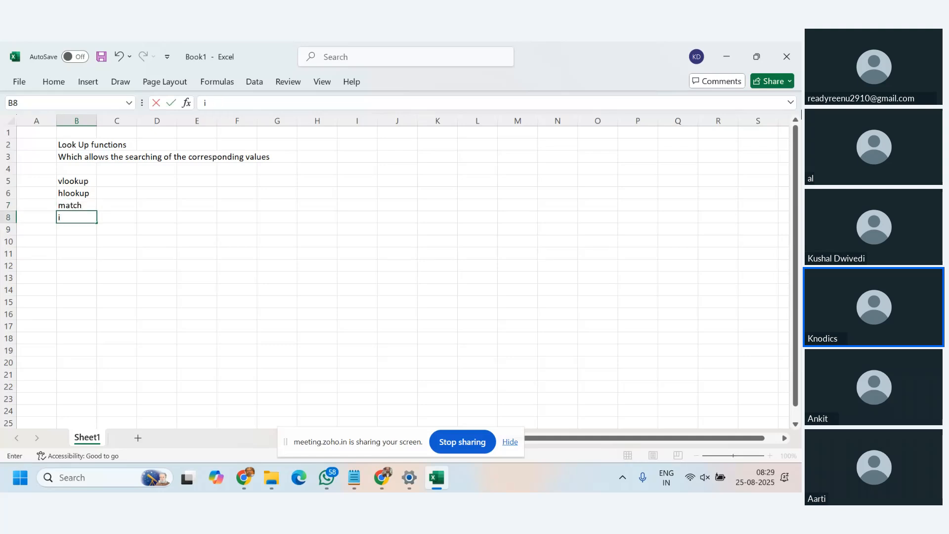
text(index)
key(Return)
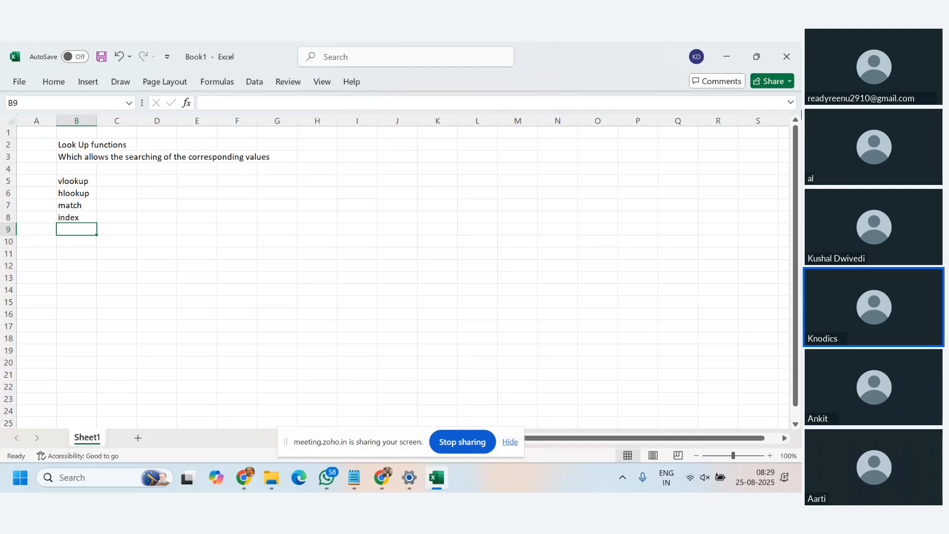
key(Up)
key(Up)
key(Up)
key(Up)
key(Up)
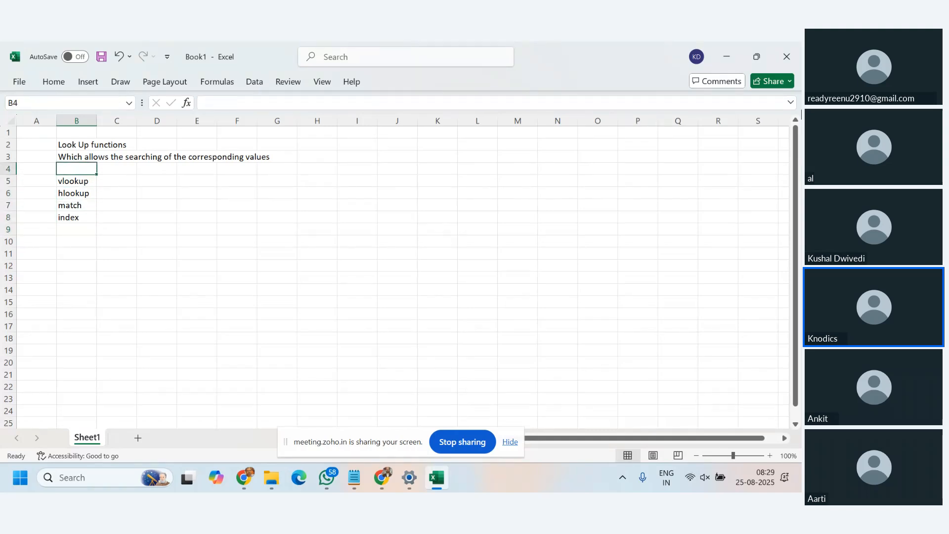
key(Down)
key(shift+Down)
key(shift+Down)
key(shift+Down)
key(shift+Down)
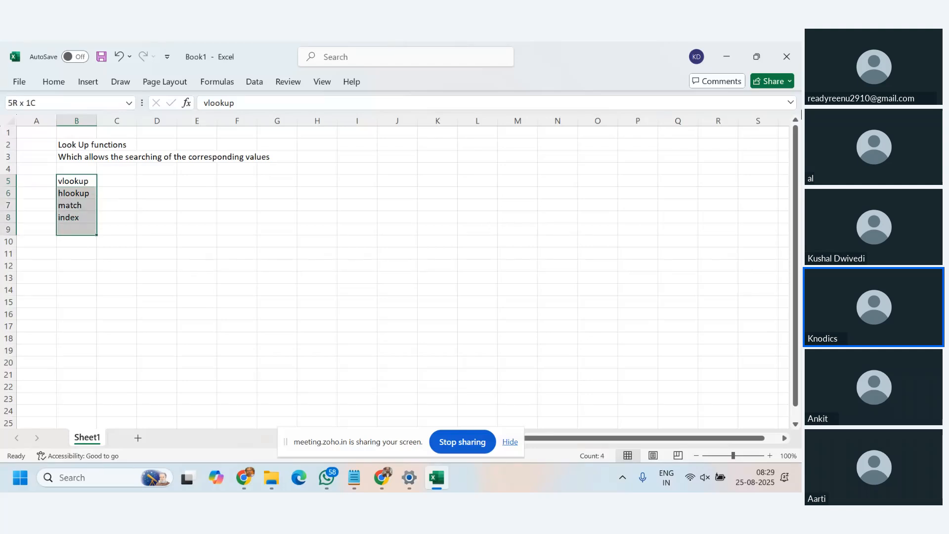
Add xlookup in cell B9 and select the four functions above it
key(Down)
key(Down)
key(Down)
key(Down)
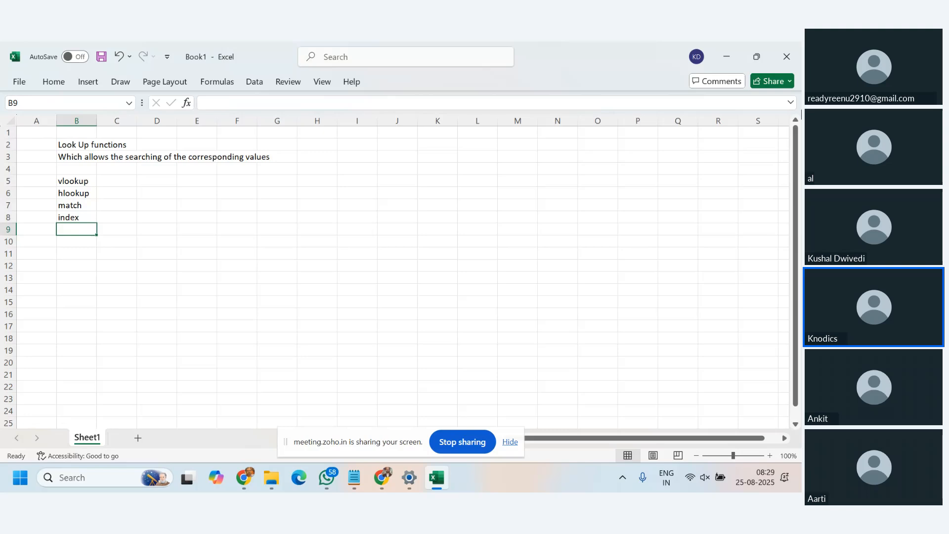
text(xlookup)
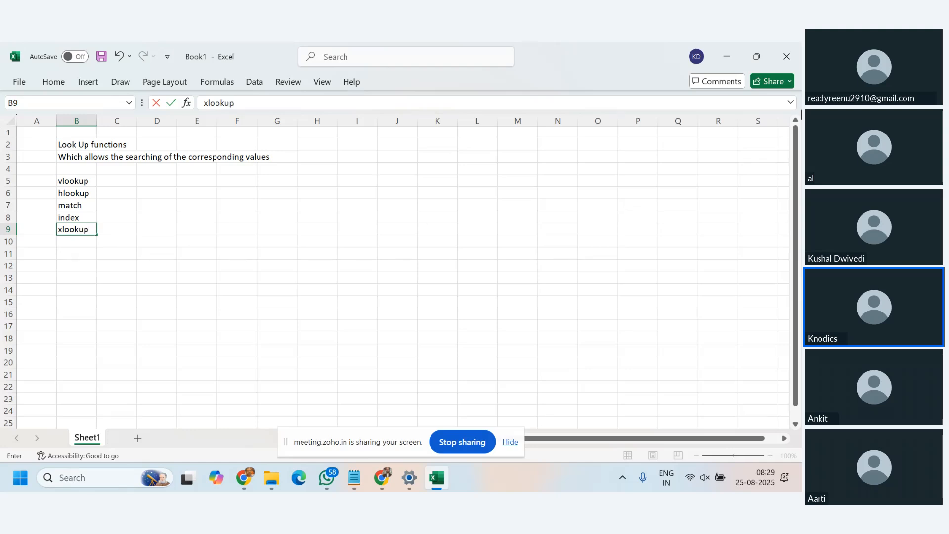
drag(77, 217, 77, 181)
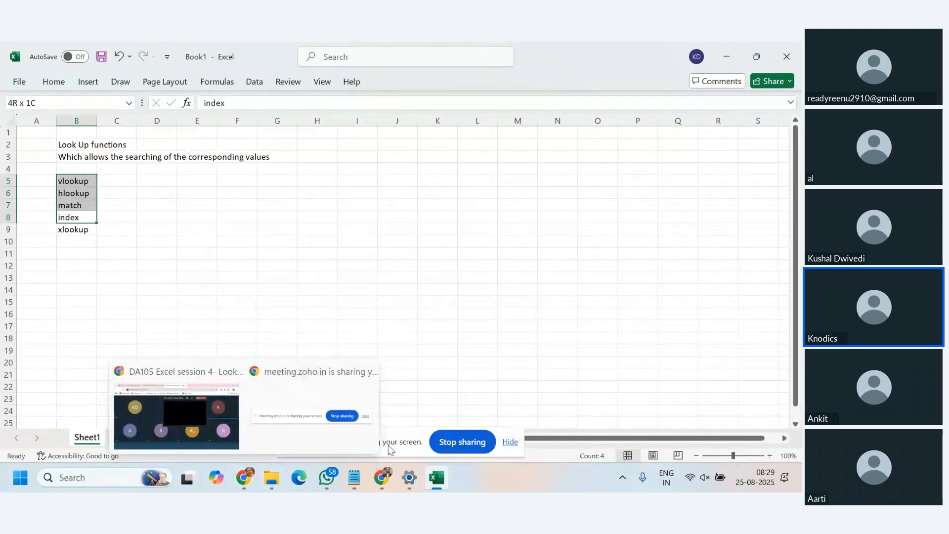
Switch to File Explorer and open Salaries.csv from the Datas folder in Excel
click(273, 478)
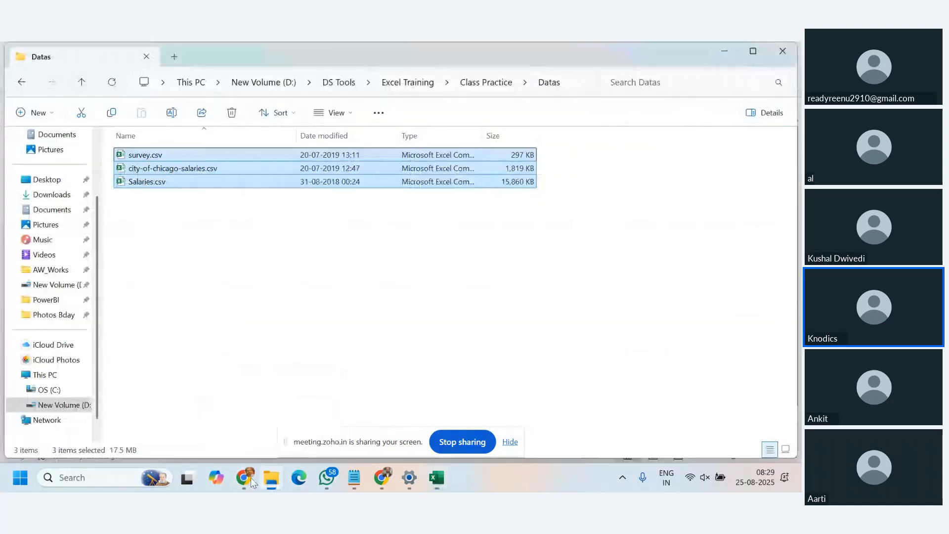
double_click(145, 181)
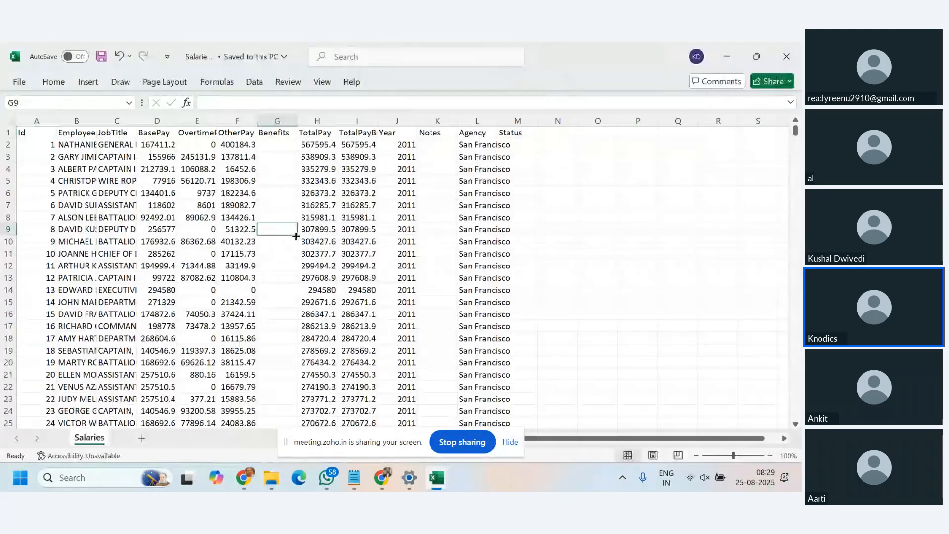
click(274, 230)
Autofit the widths of columns A to L, from Id to Agency
click(54, 122)
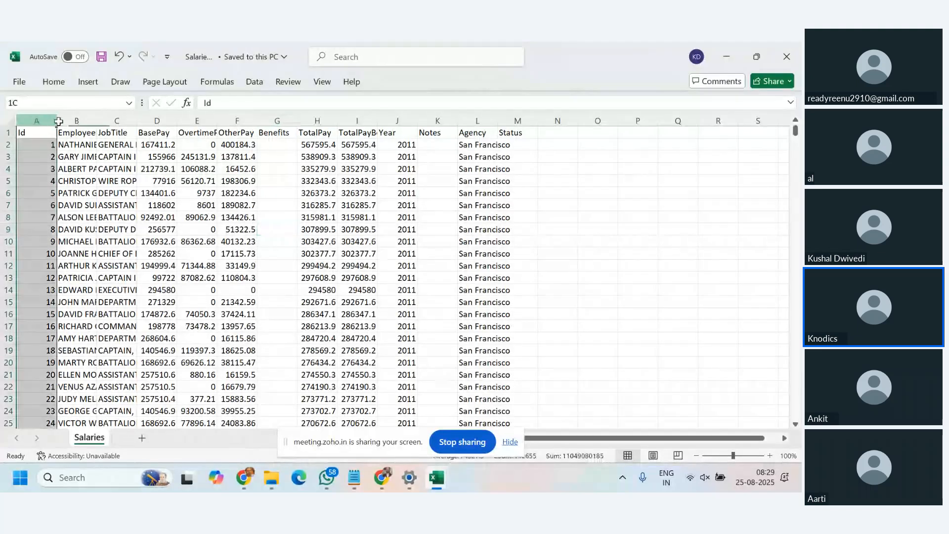
drag(58, 122, 478, 121)
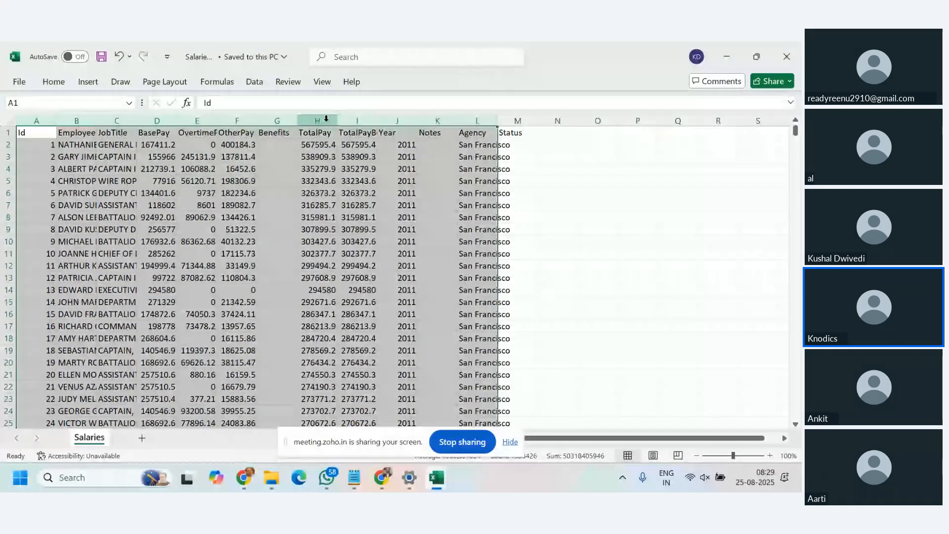
double_click(333, 124)
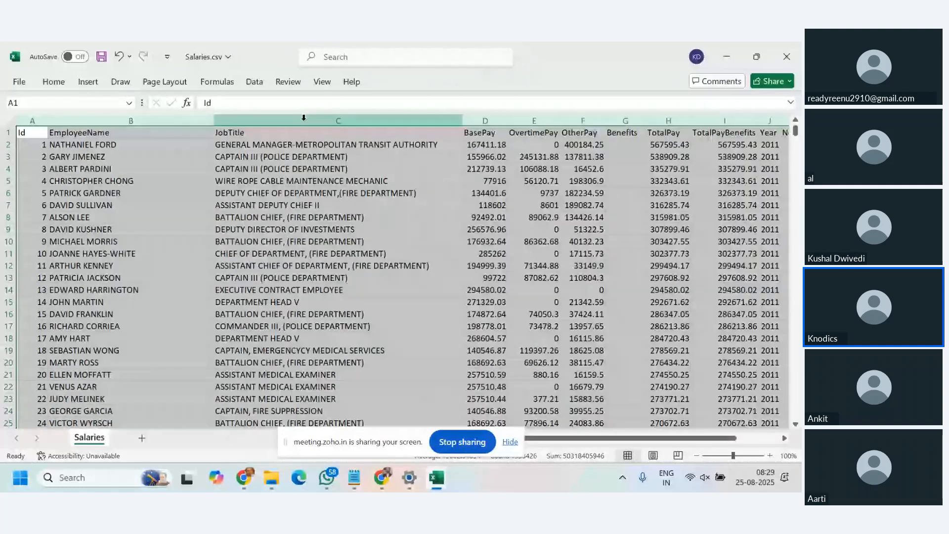
click(249, 253)
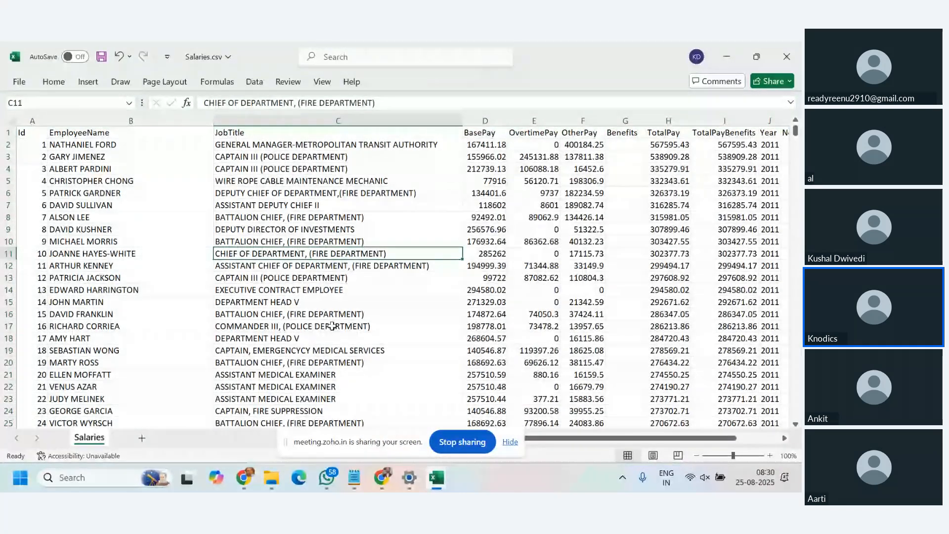
Examine the dataset's columns one by one, from Id, EmployeeName and JobTitle through the pay columns to Agency
click(34, 122)
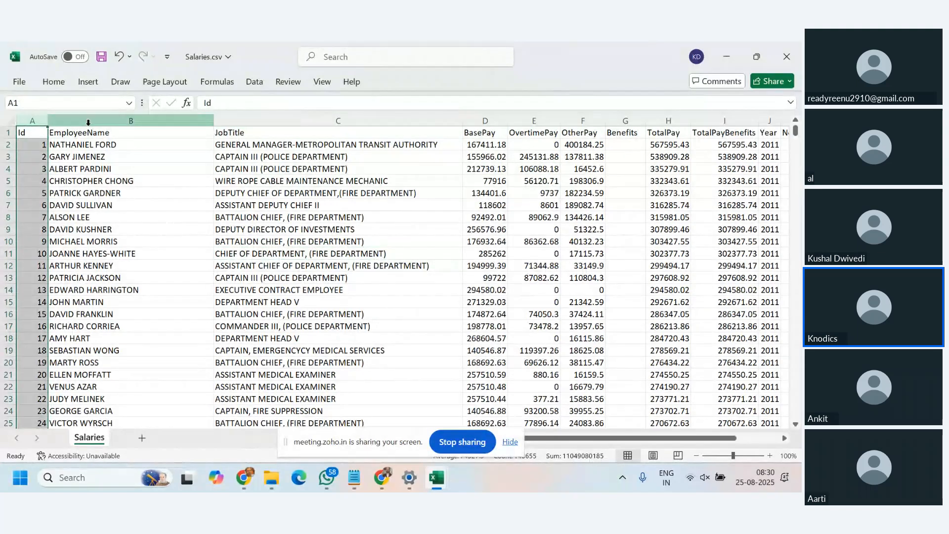
click(162, 121)
click(440, 121)
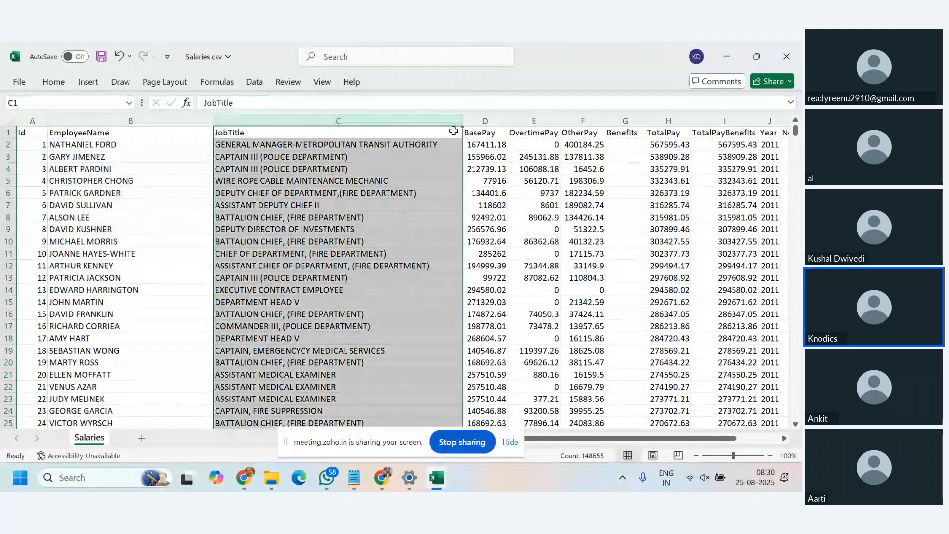
click(484, 121)
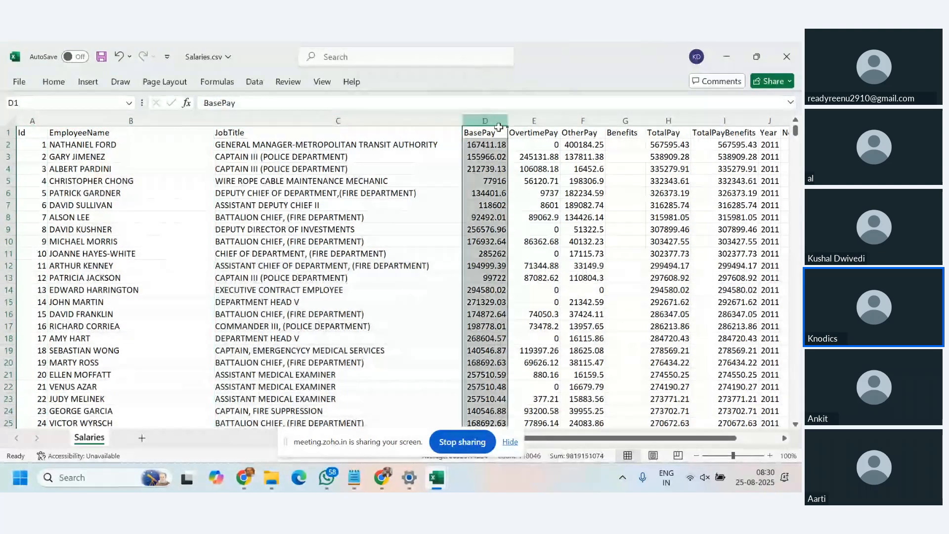
click(547, 116)
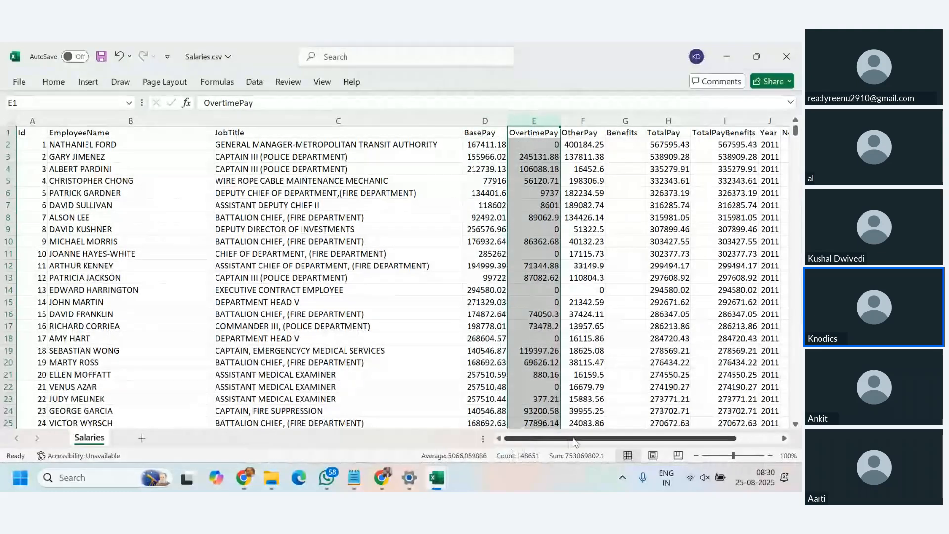
drag(575, 442, 613, 441)
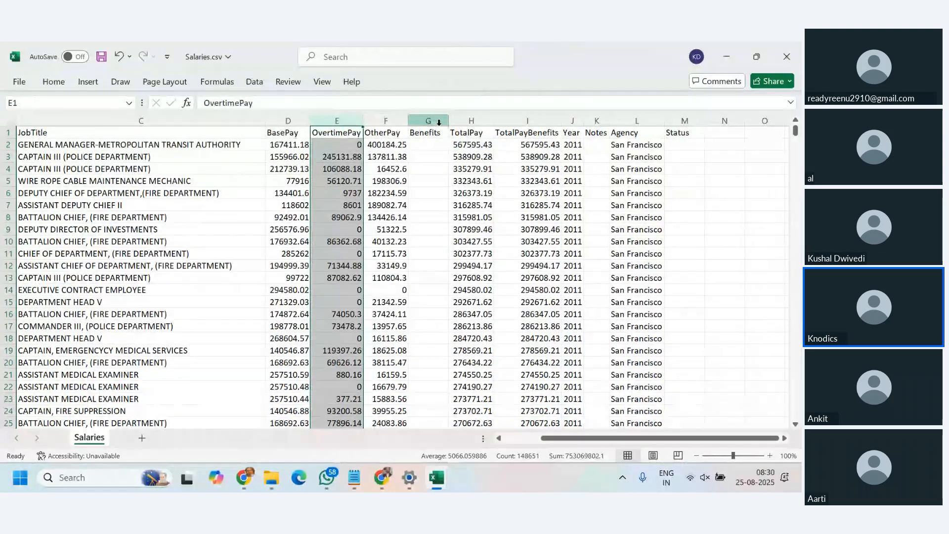
click(472, 120)
click(532, 121)
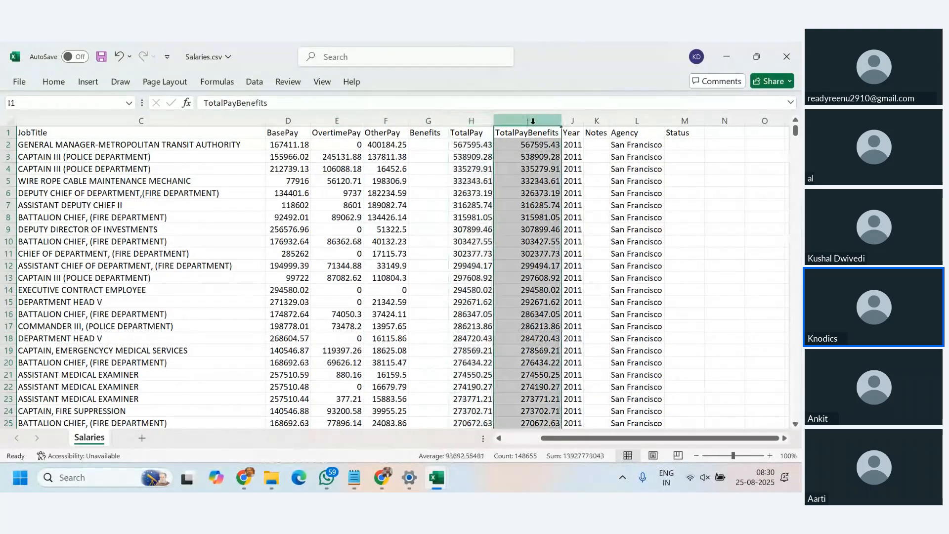
click(637, 121)
scroll(631, 268, down, 6)
Turn on filters for the header row of the salaries data, starting from the Agency header
scroll(631, 248, up, 6)
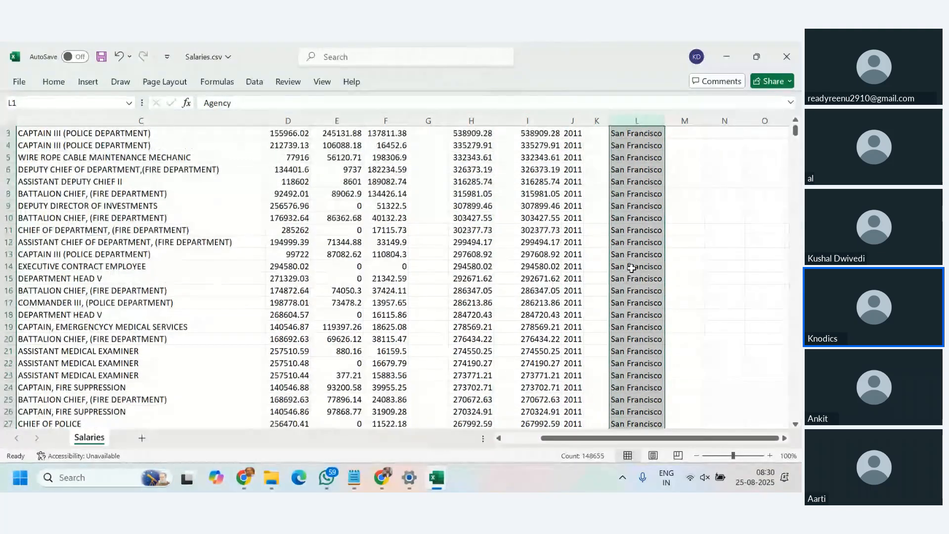
click(638, 129)
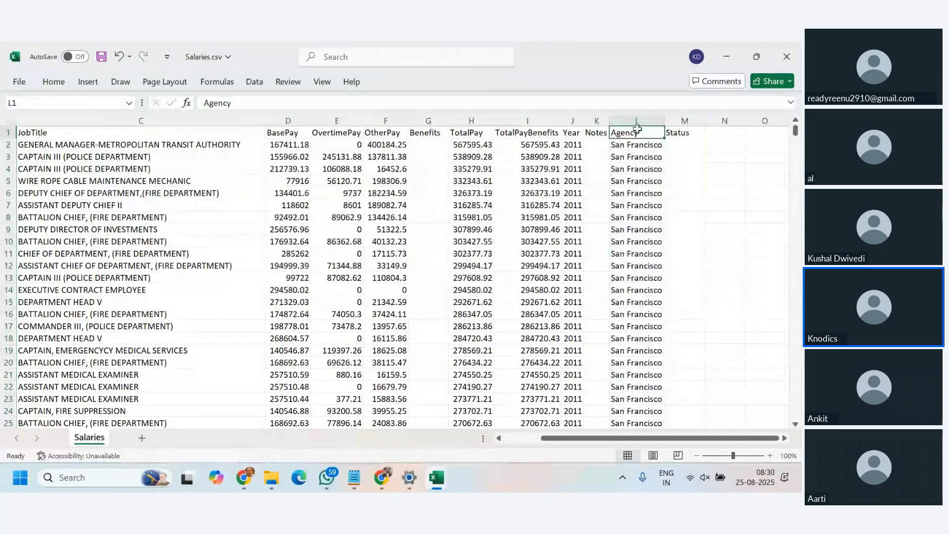
key(ctrl+shift+l)
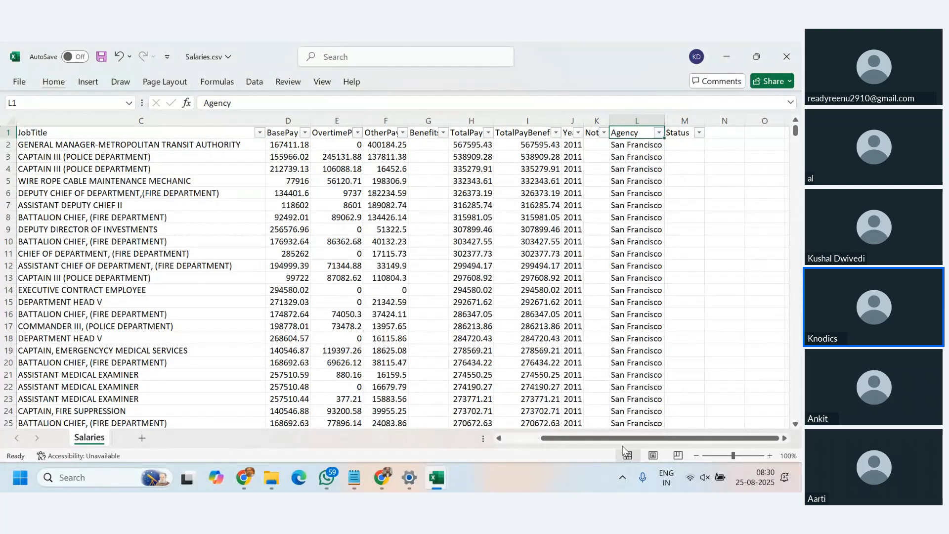
Check how far the salary records extend by moving between the first and last rows of the EmployeeName and Id columns
drag(622, 439, 586, 439)
click(85, 159)
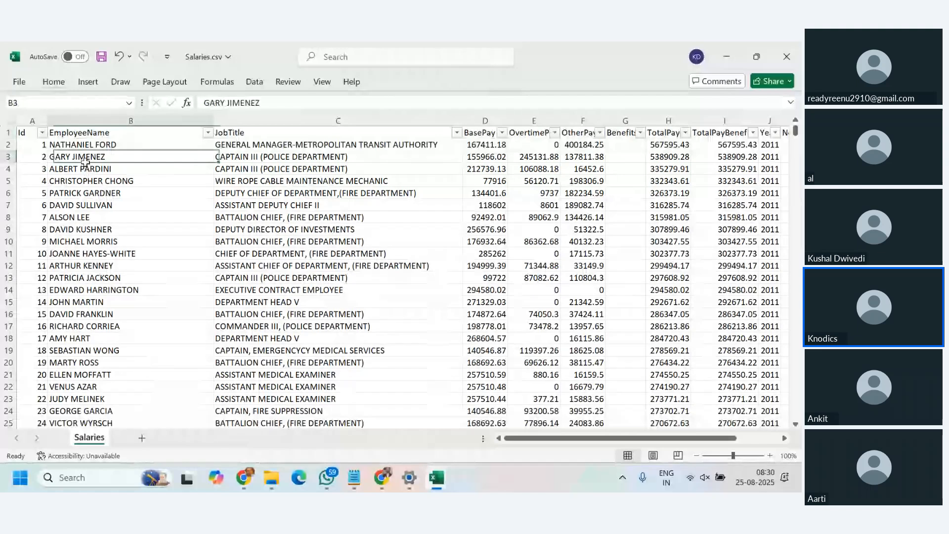
key(ctrl+Down)
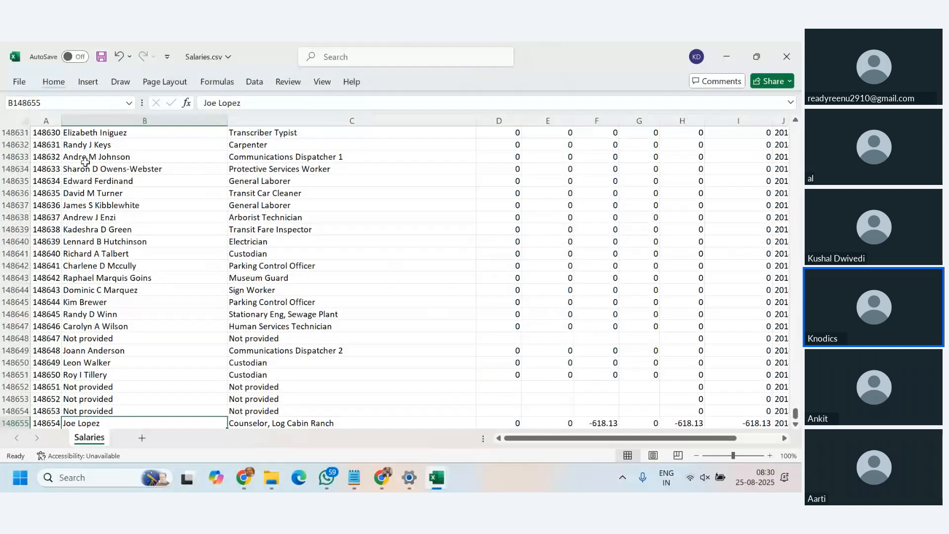
key(ctrl+Home)
key(ctrl+Down)
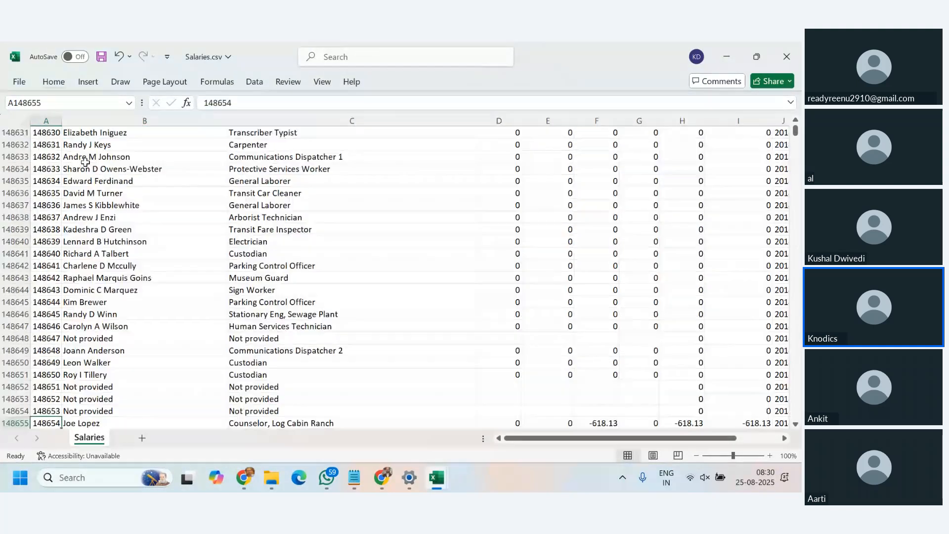
key(ctrl+Up)
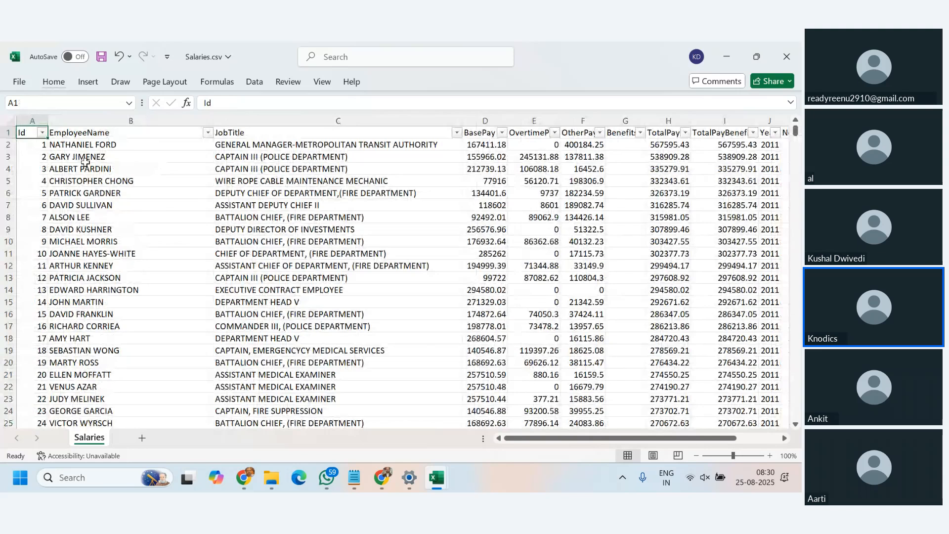
key(ctrl+Down)
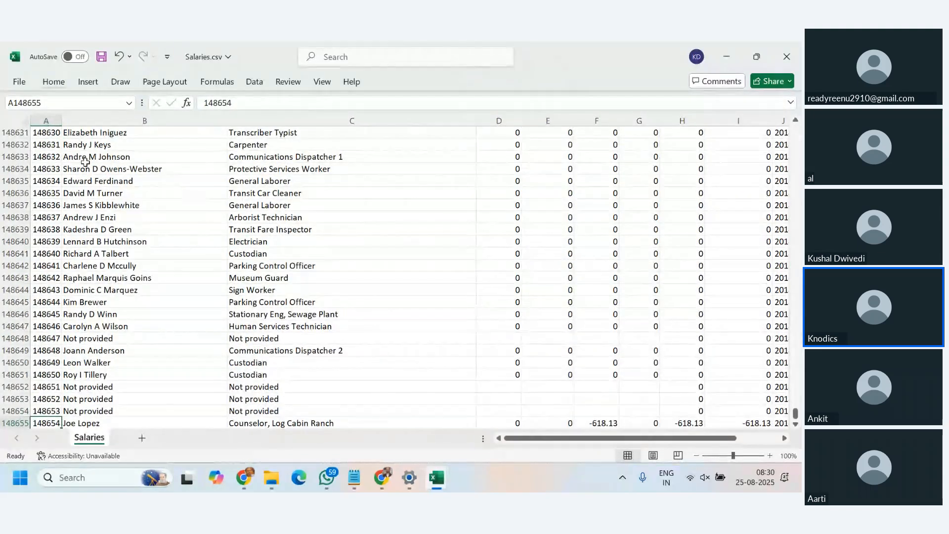
Return to the first salary record and move down the Id column from Id 1 to Id 8
key(ctrl+Up)
key(Down)
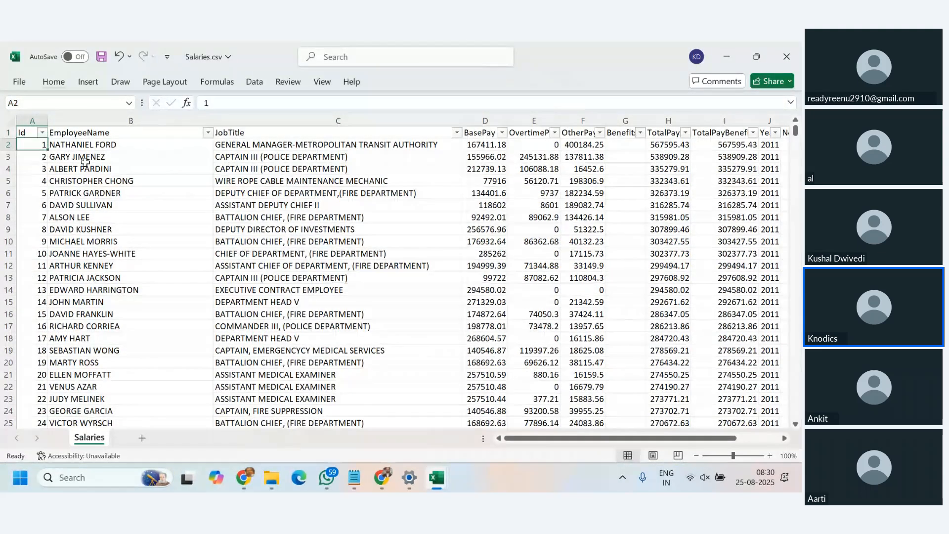
key(Down)
key(Down)
key(Down)
key(Down)
key(Down)
key(Down)
key(Down)
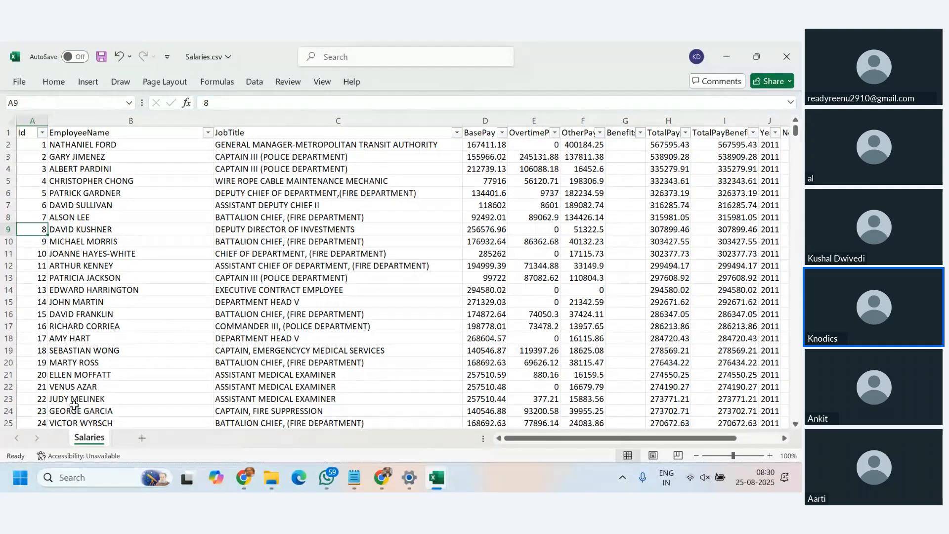
Copy the entire salaries dataset and paste it into a new blank workbook
key(ctrl+a)
key(ctrl+c)
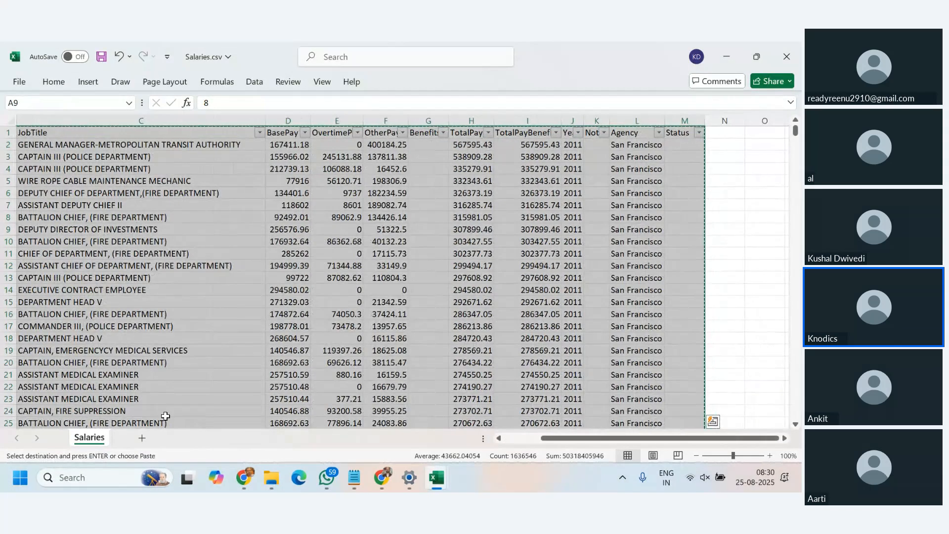
key(ctrl+n)
key(ctrl+v)
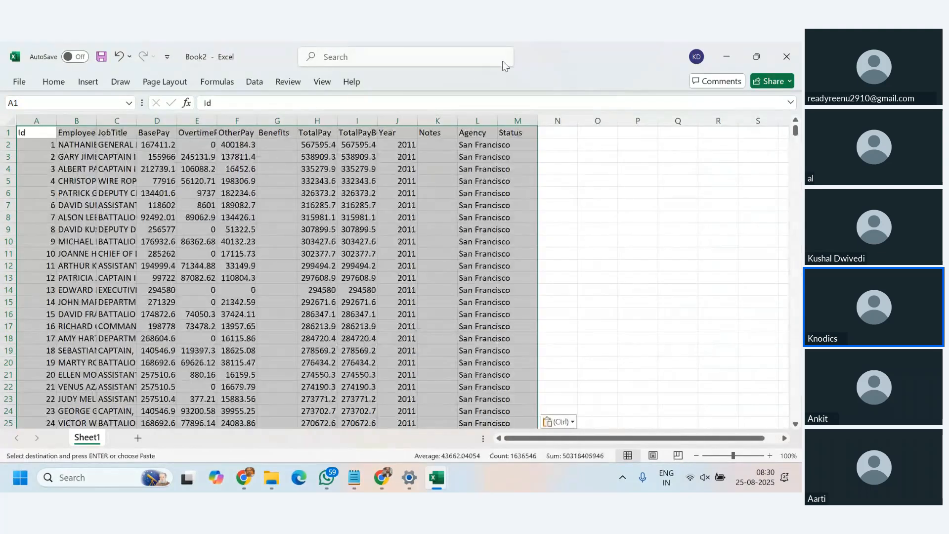
Autofit the widths of the JobTitle and OvertimePay columns in the new workbook
double_click(138, 119)
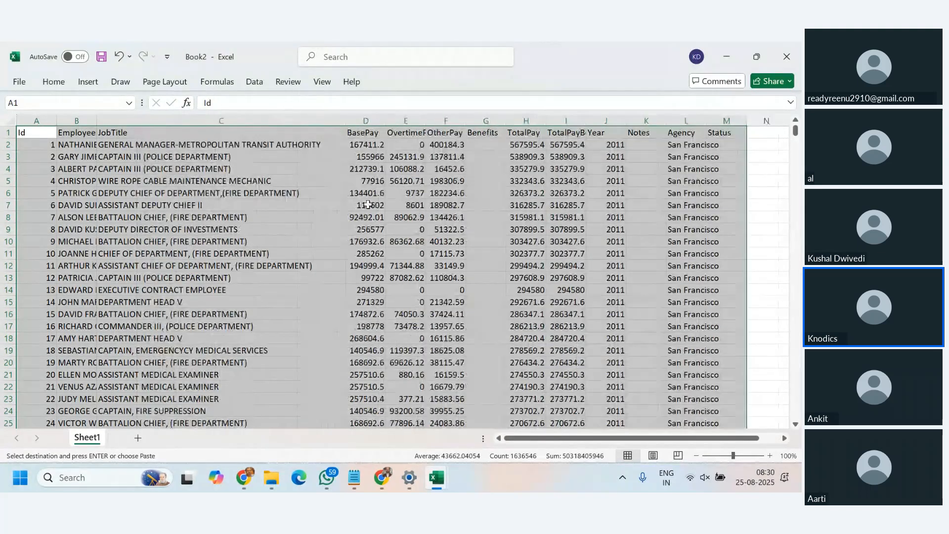
click(366, 230)
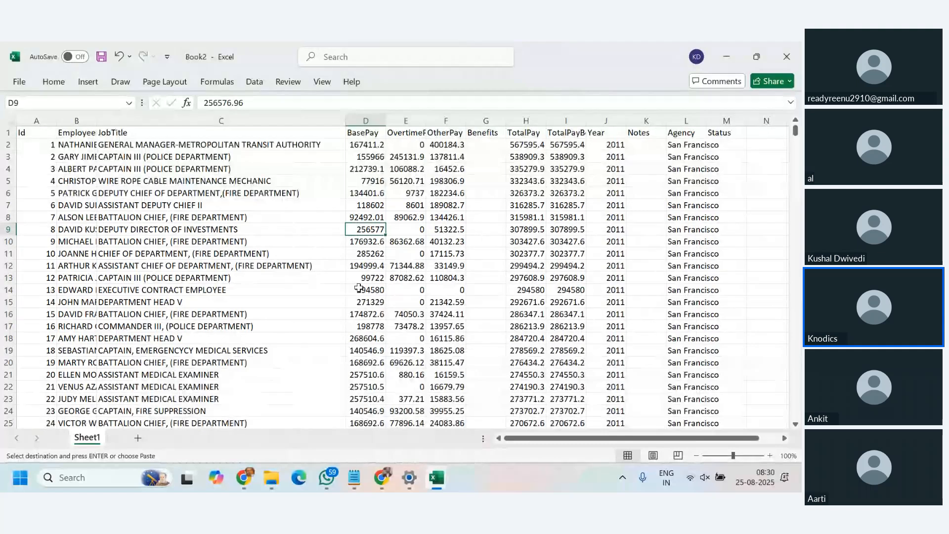
scroll(360, 288, down, 1)
scroll(360, 288, up, 1)
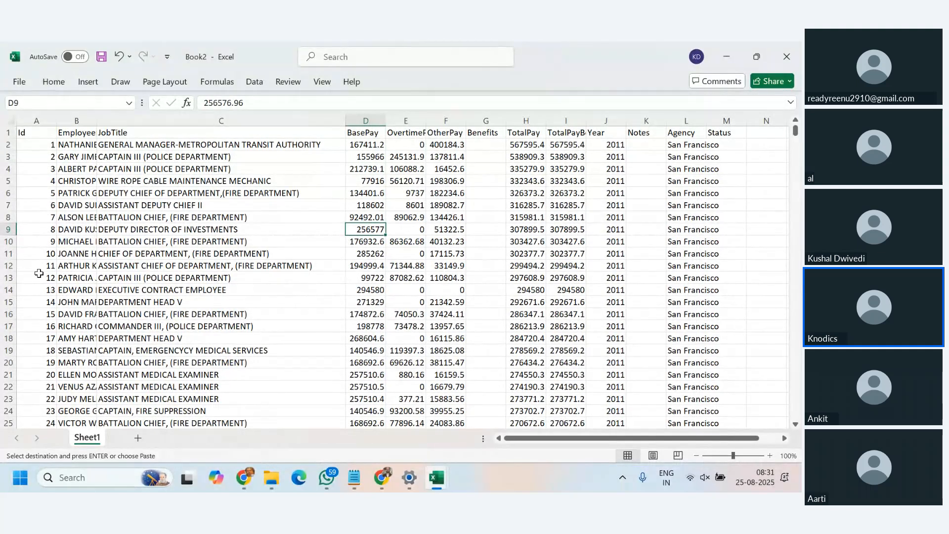
double_click(424, 119)
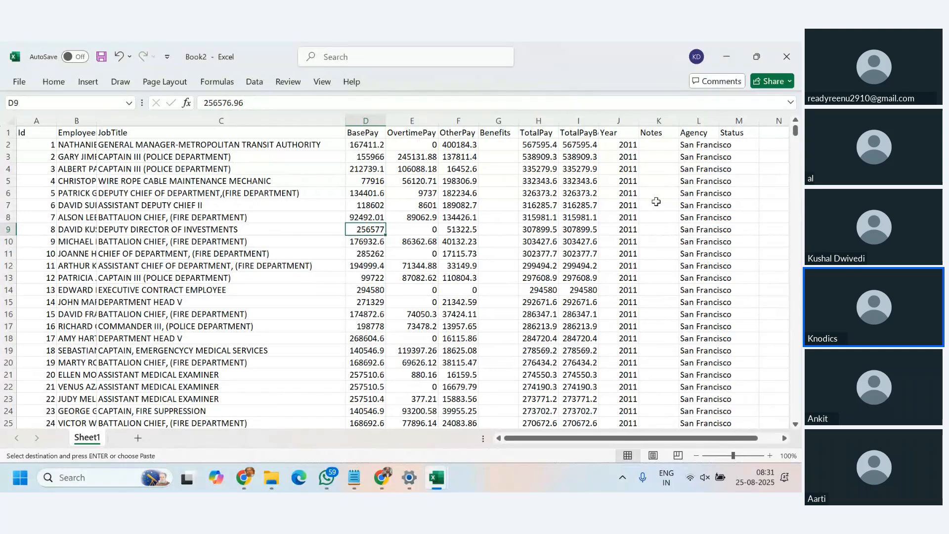
Turn on filters for the header row from the Year header and check which years its filter offers
click(620, 129)
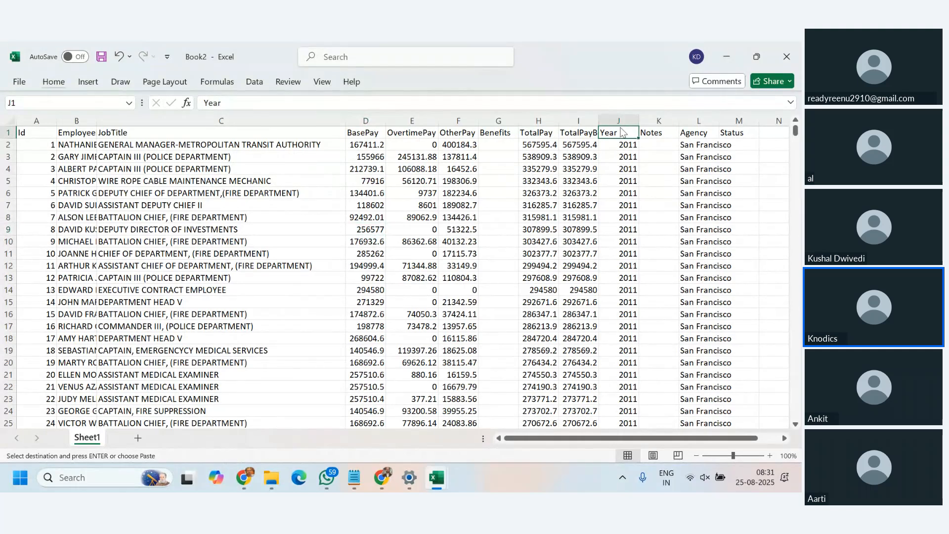
key(alt+d)
key(f)
key(f)
click(633, 133)
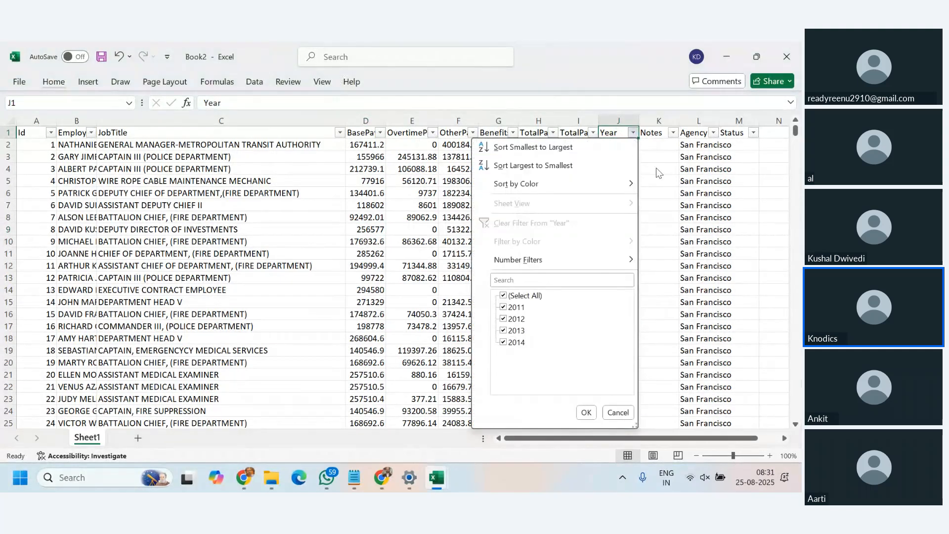
click(708, 245)
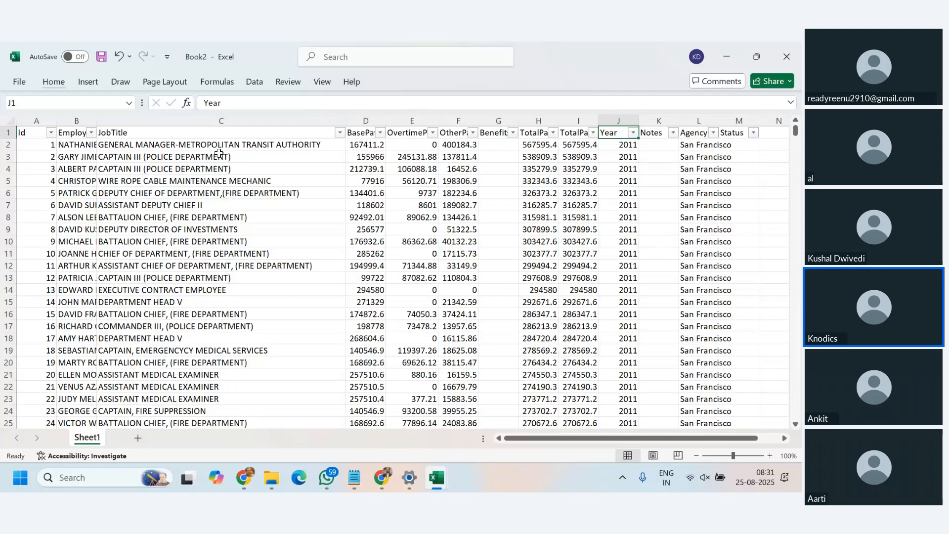
Autofit the width of the EmployeeName column
double_click(92, 123)
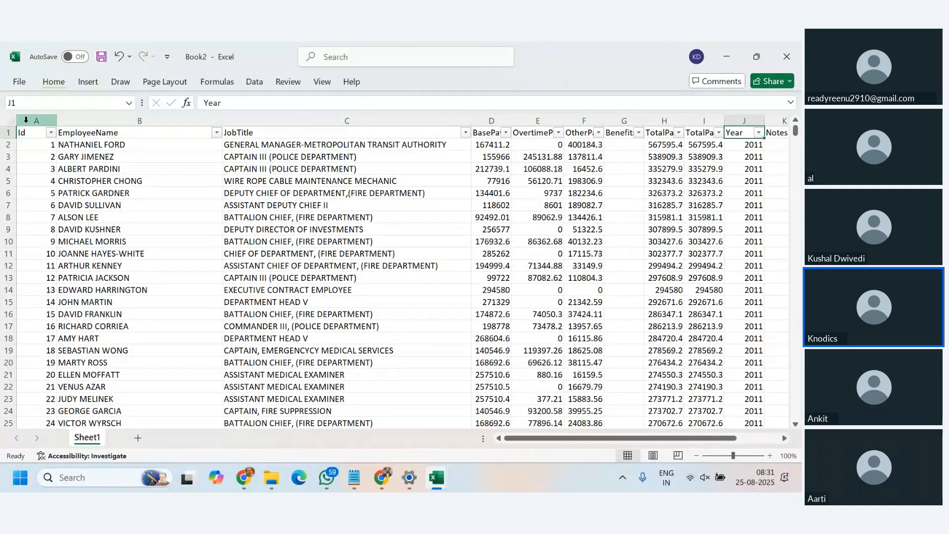
click(44, 158)
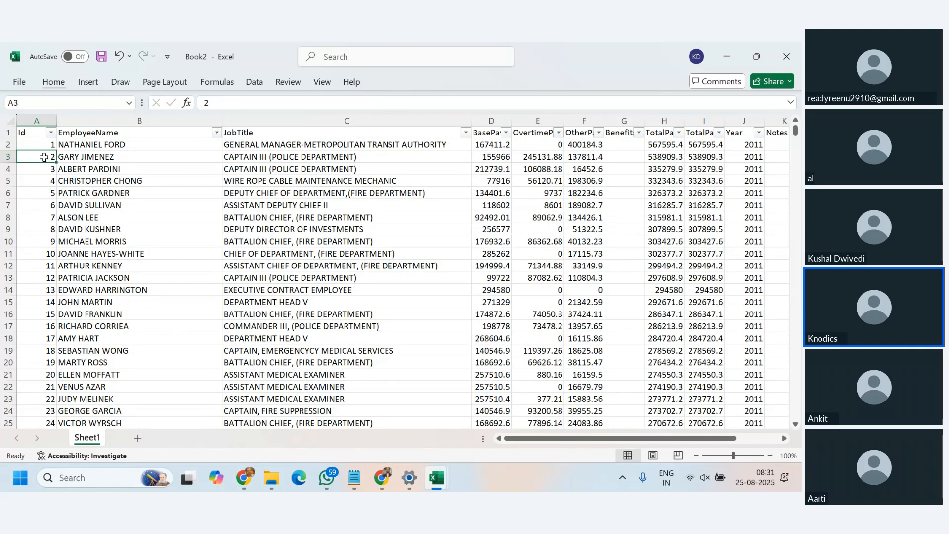
Add a second sheet and enter "vlookup" in B2 with its meaning, "Vertical Lookup", in C2
click(138, 438)
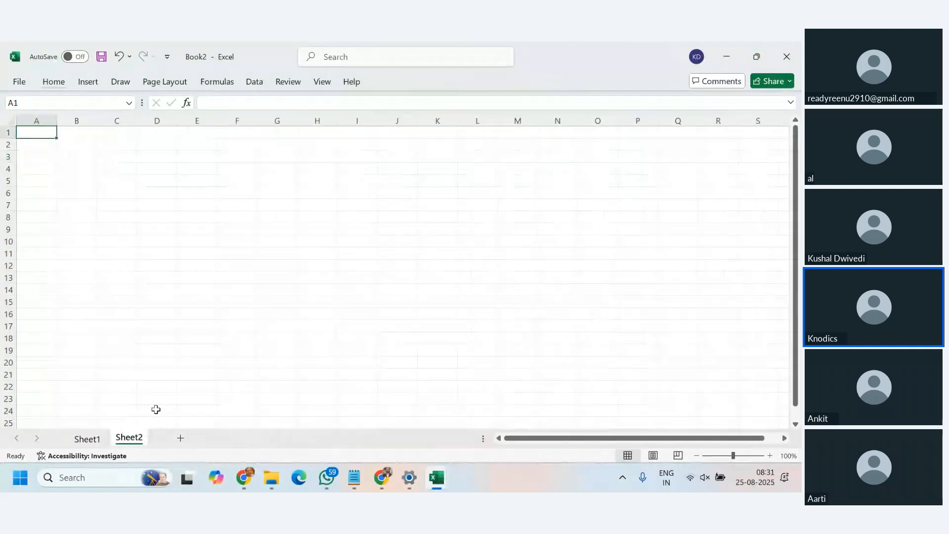
click(69, 148)
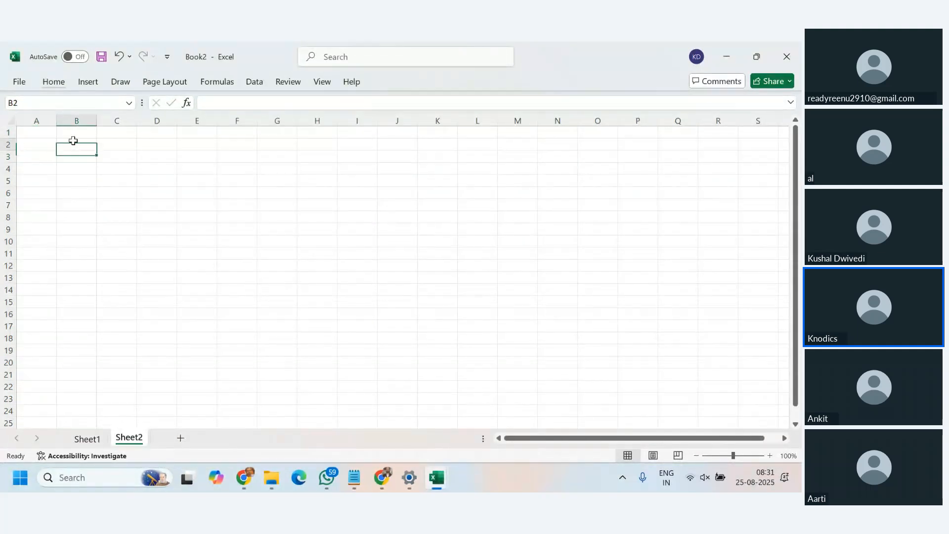
text(vlloo)
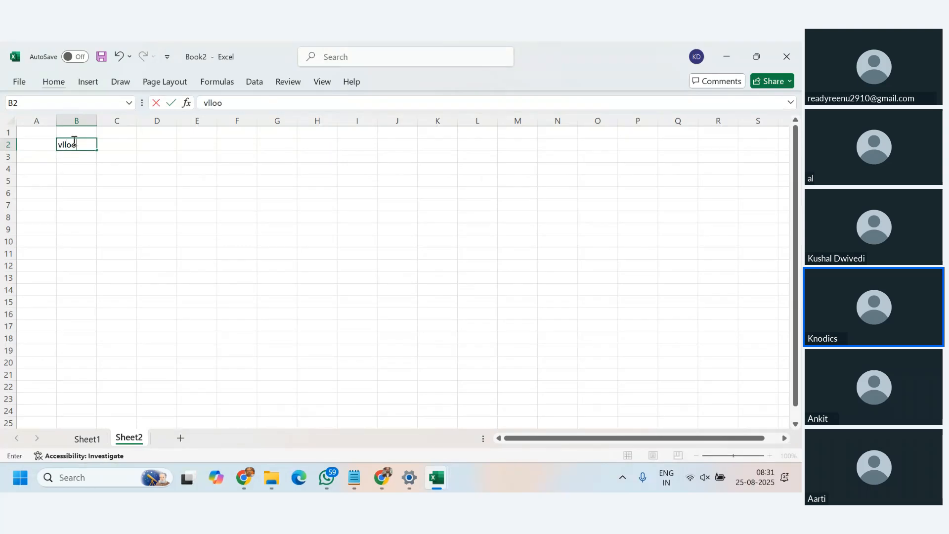
key(BackSpace)
key(BackSpace)
key(BackSpace)
text(ookup)
key(Tab)
text(Ver)
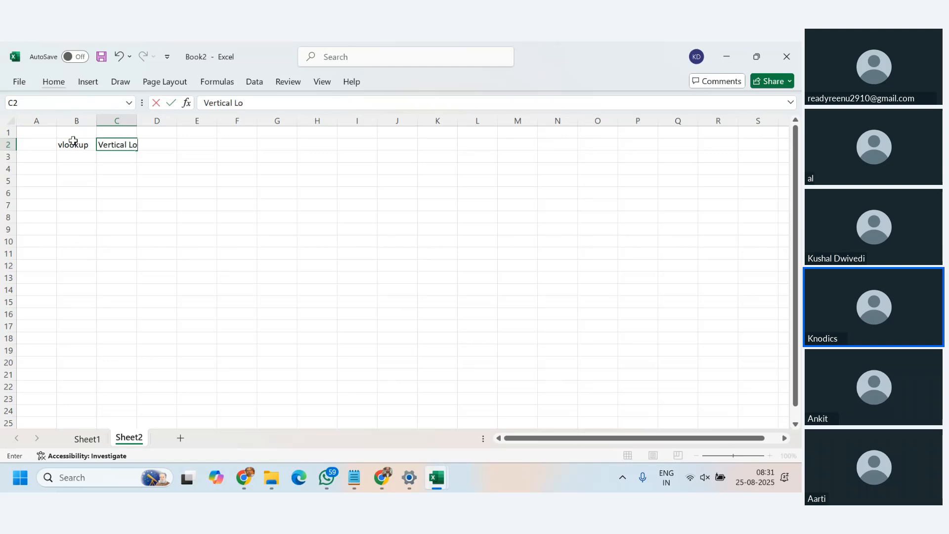
text(tical Lookup)
key(Return)
key(Return)
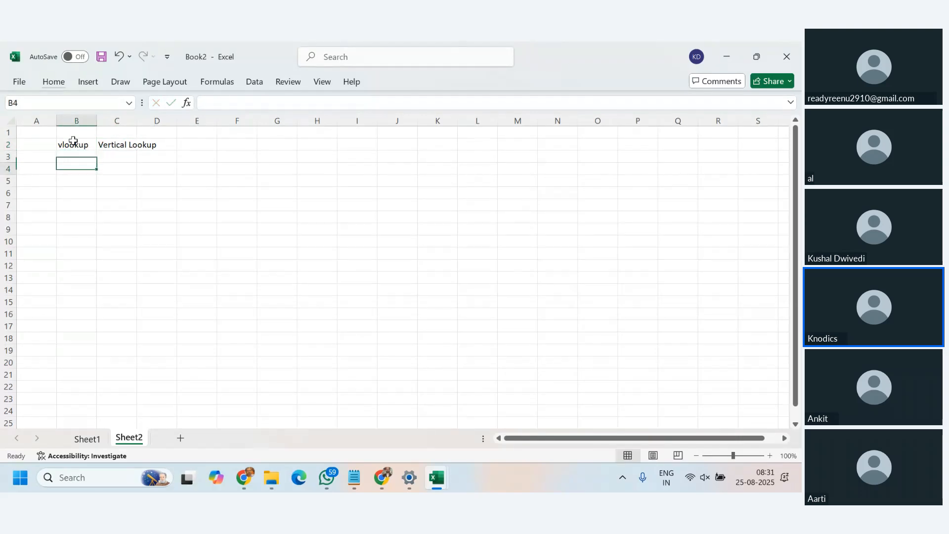
key(Return)
key(Return)
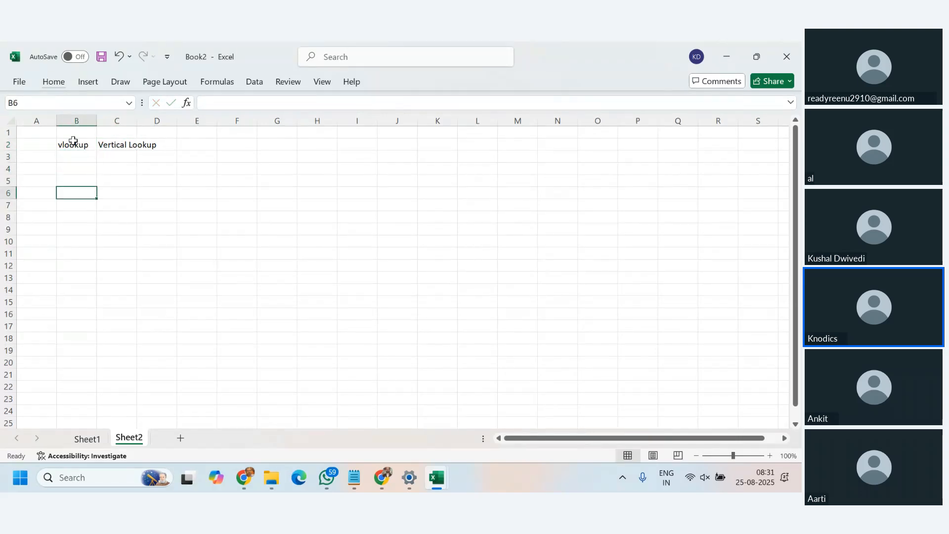
In Sheet1, trace the record with Id 7 between its Id and EmployeeName cells to compare lookup directions
click(91, 440)
click(40, 158)
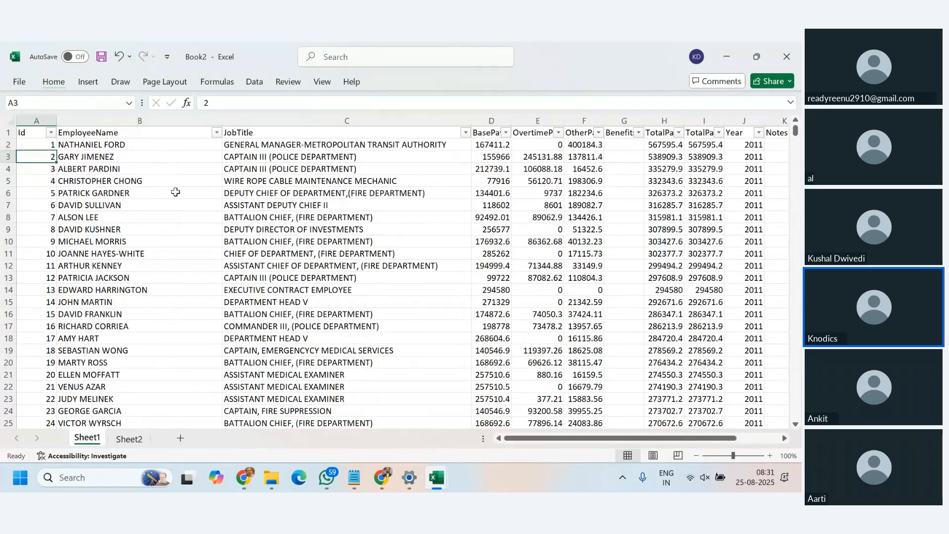
click(49, 216)
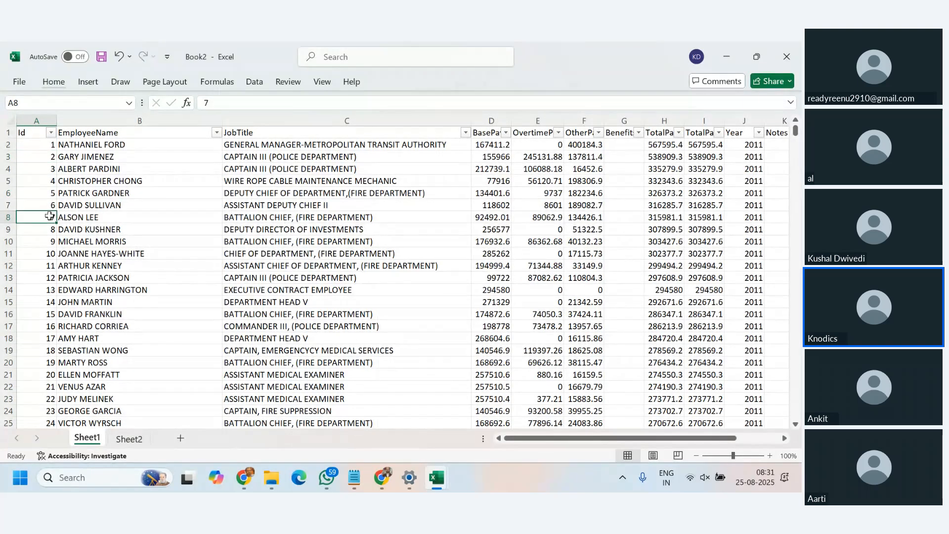
drag(49, 217, 181, 220)
drag(104, 220, 48, 218)
In Sheet2, enter the note "You can search values only on right side" in B3 beneath the vlookup entry
click(128, 439)
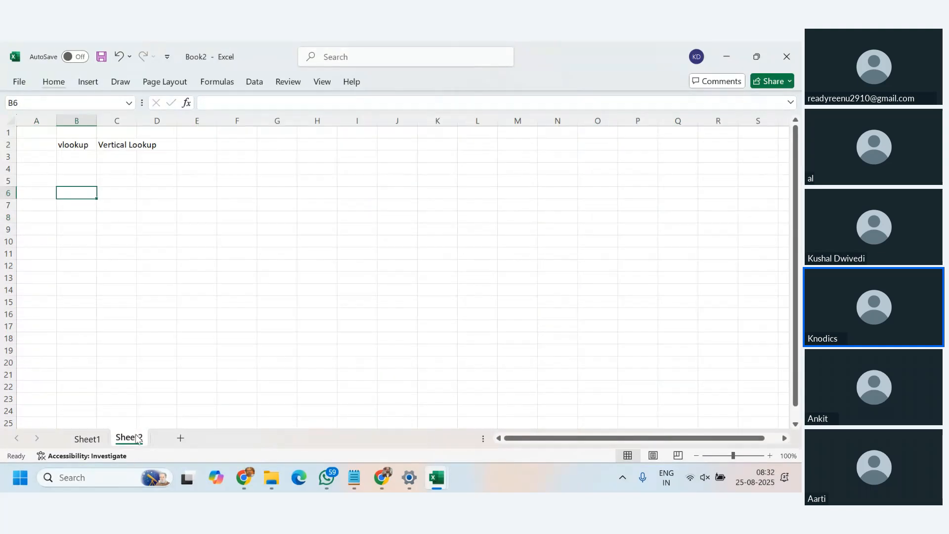
click(78, 156)
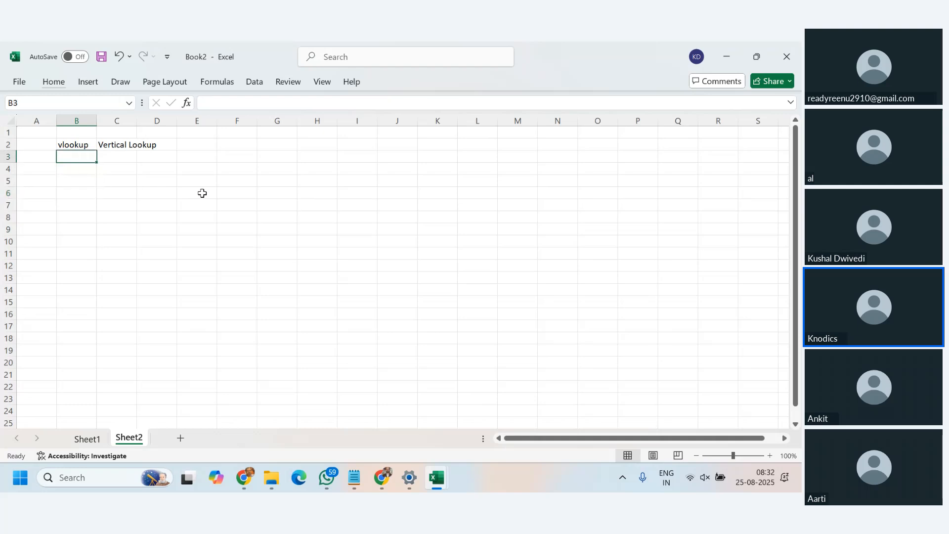
text(You )
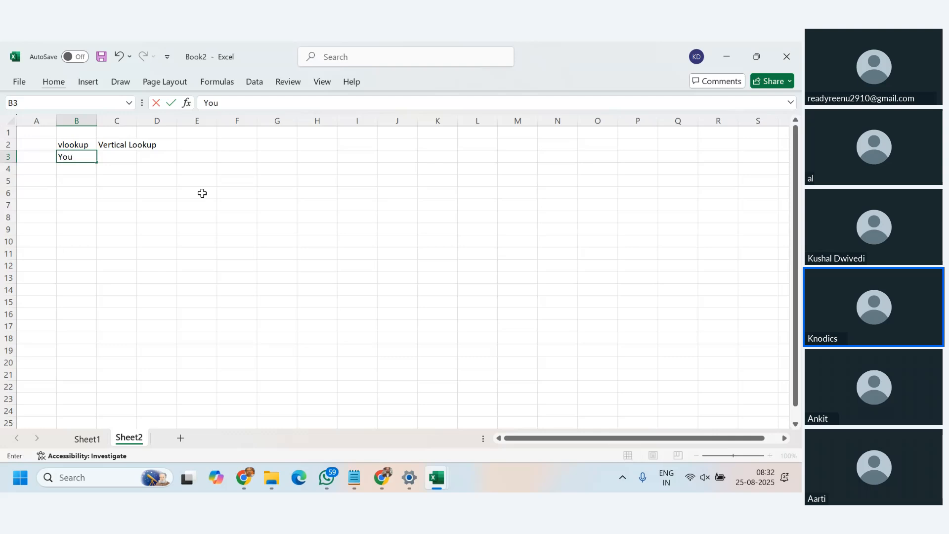
text(can se)
text(eatc)
key(BackSpace)
key(BackSpace)
text(rch valu)
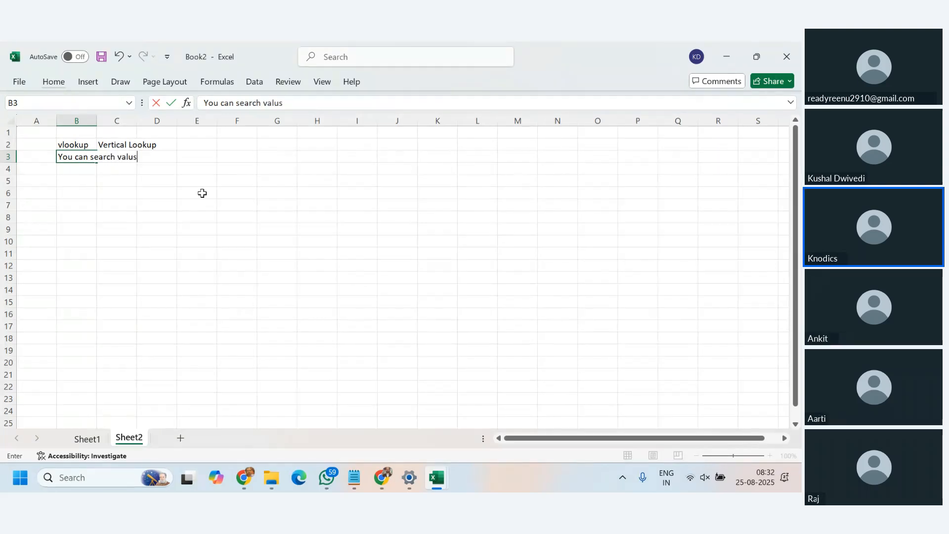
text(es only on rig)
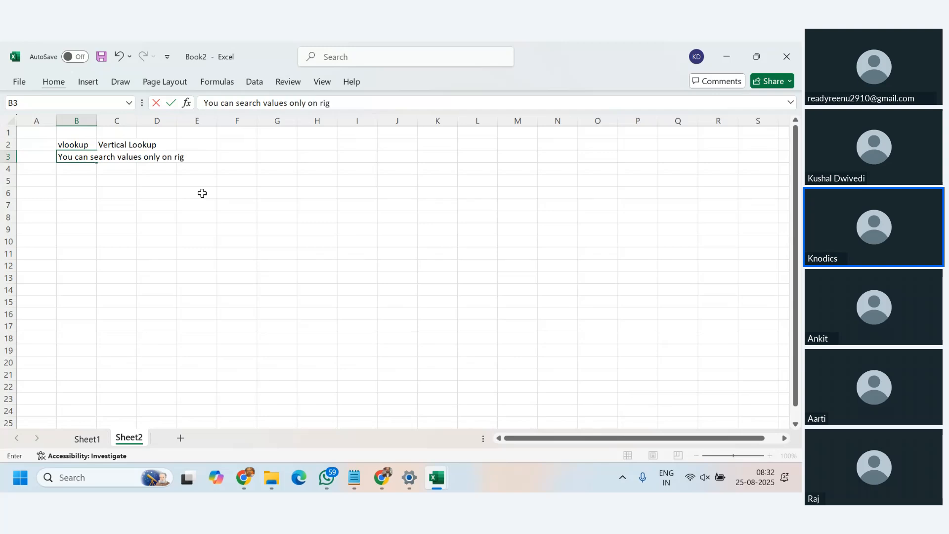
text(ht side)
key(Return)
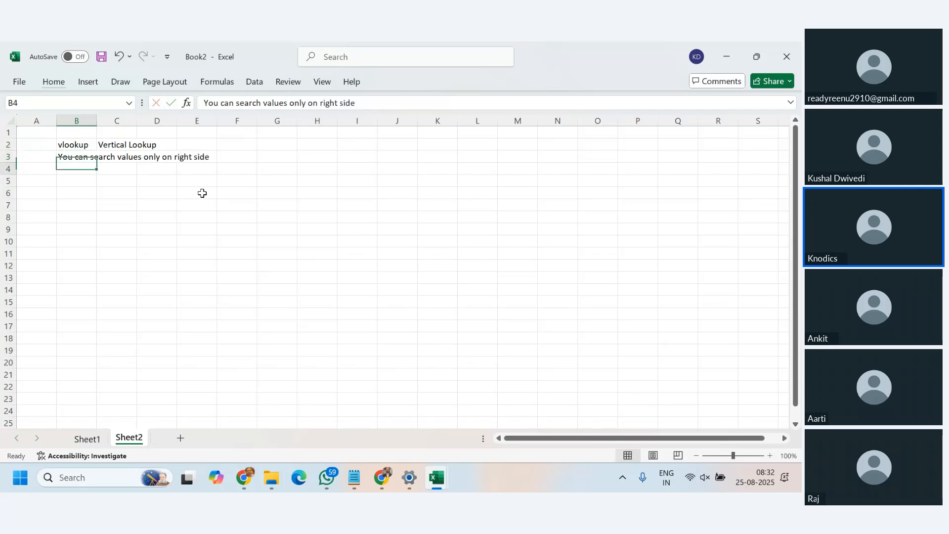
In Sheet1, examine how the Id column relates to the columns beside it, using the records with Ids 4, 8 and 12
click(85, 444)
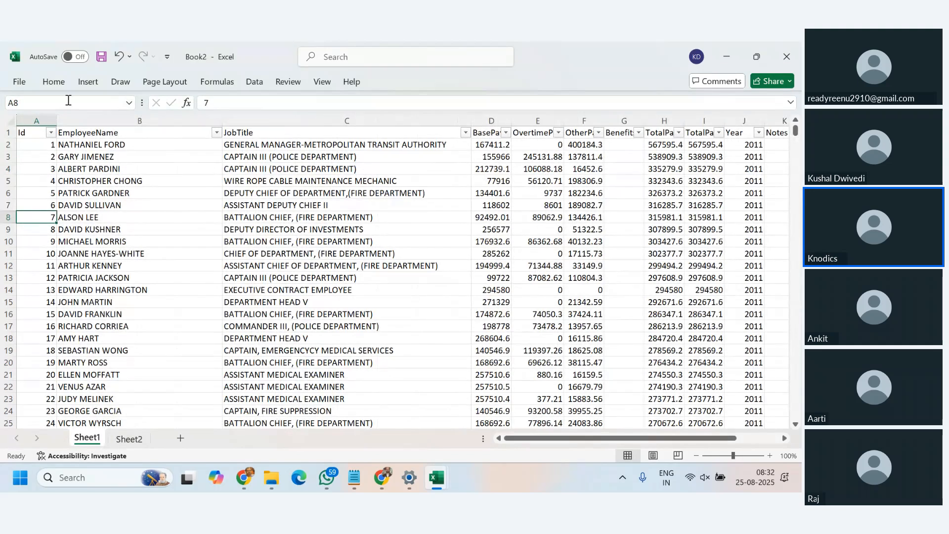
click(34, 133)
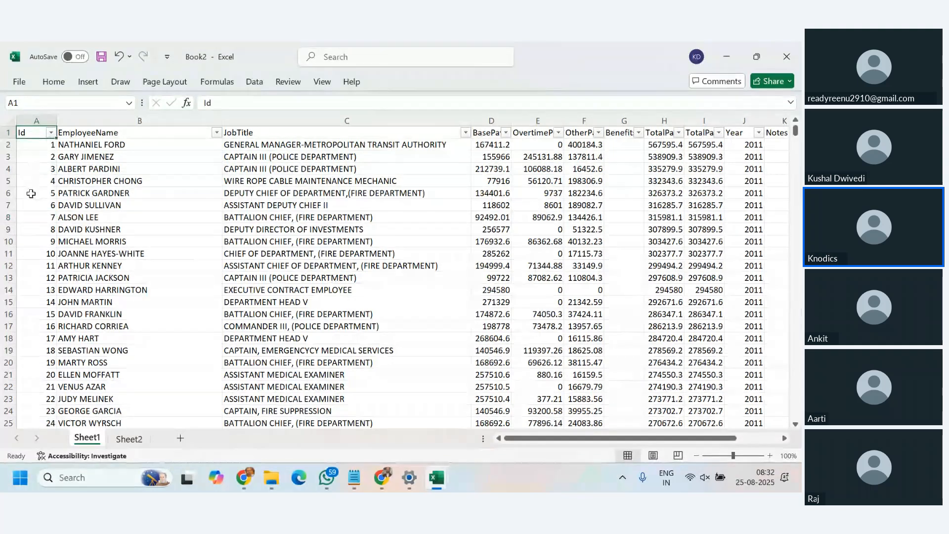
drag(37, 181, 732, 184)
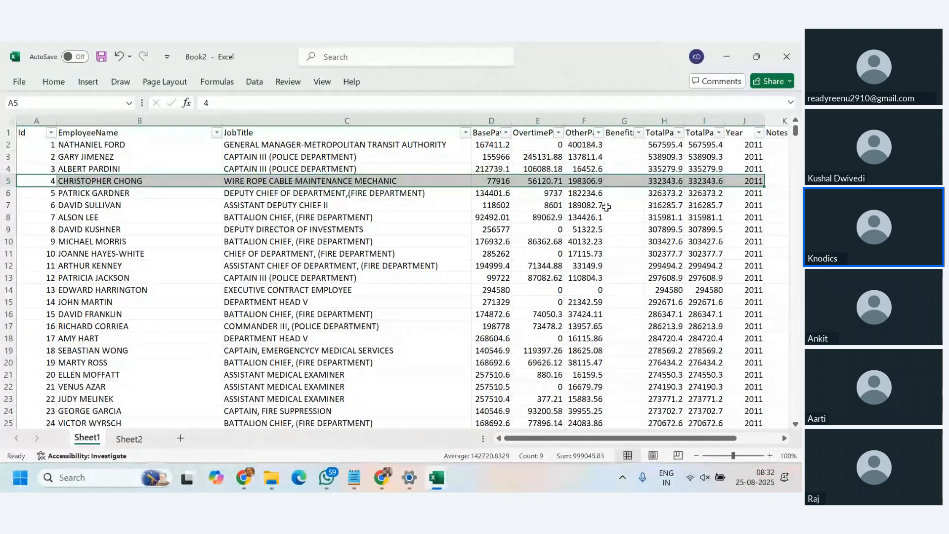
click(261, 229)
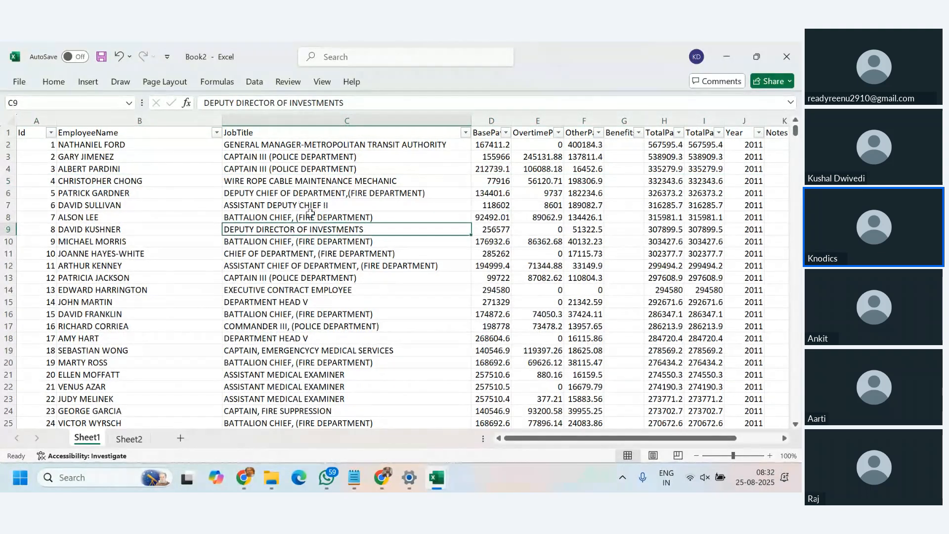
click(133, 231)
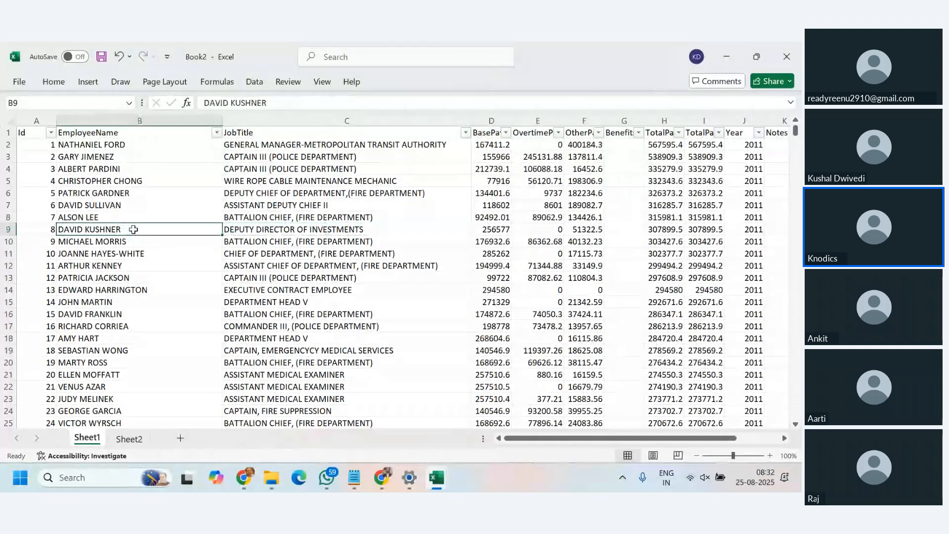
click(40, 227)
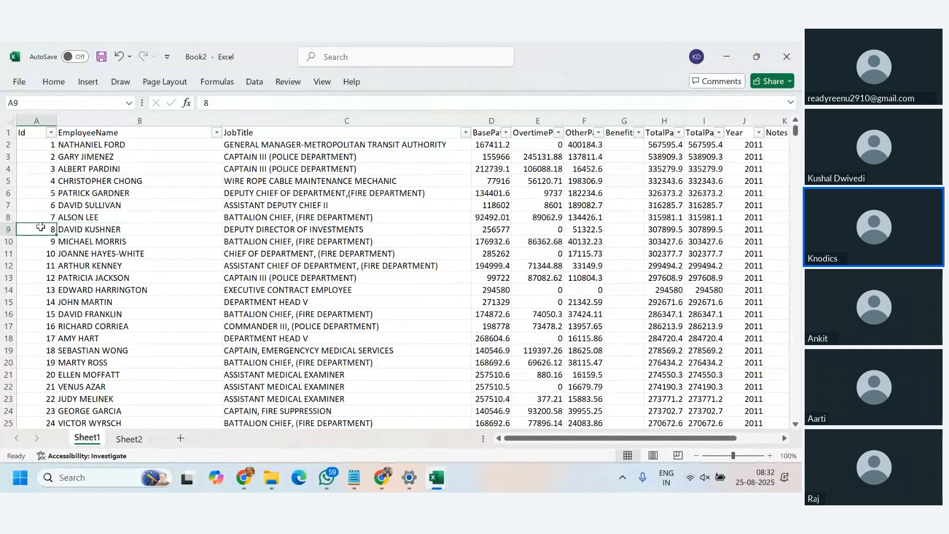
click(119, 231)
drag(121, 235, 131, 278)
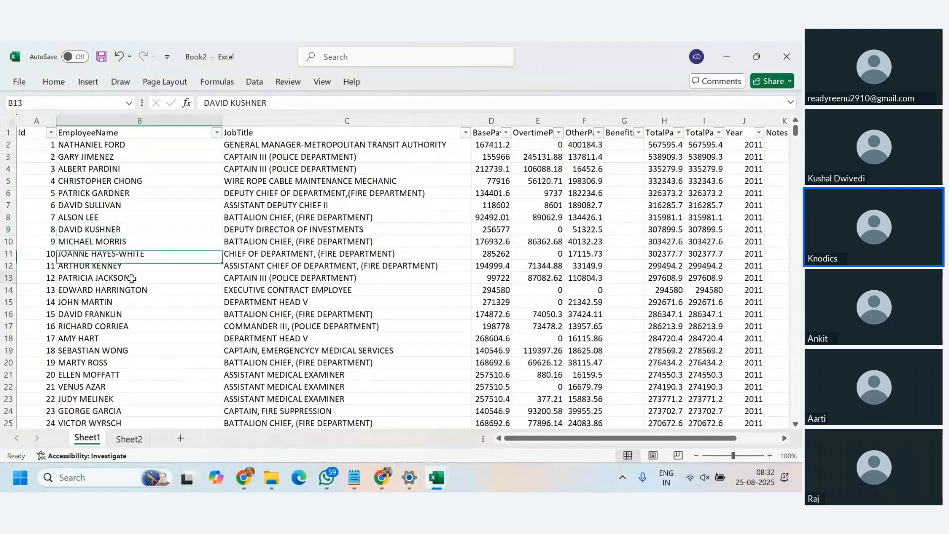
click(131, 279)
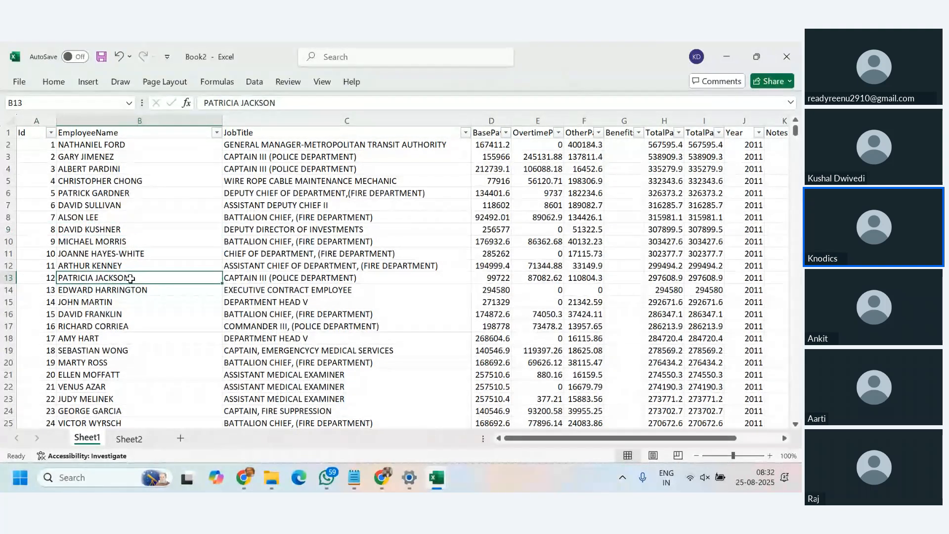
In Sheet1, examine the record with Id 18 and the neighbouring Id, EmployeeName and JobTitle columns to compare lookup directions
click(130, 352)
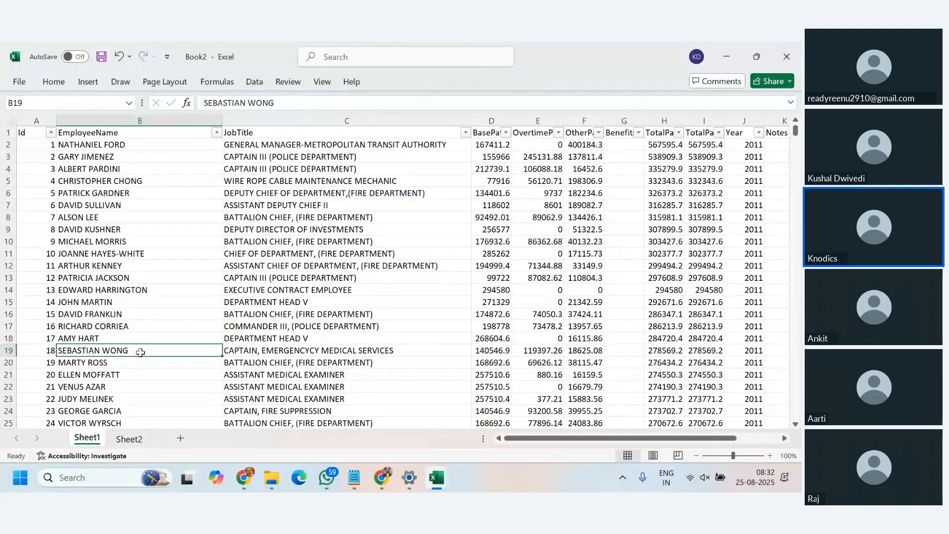
click(39, 349)
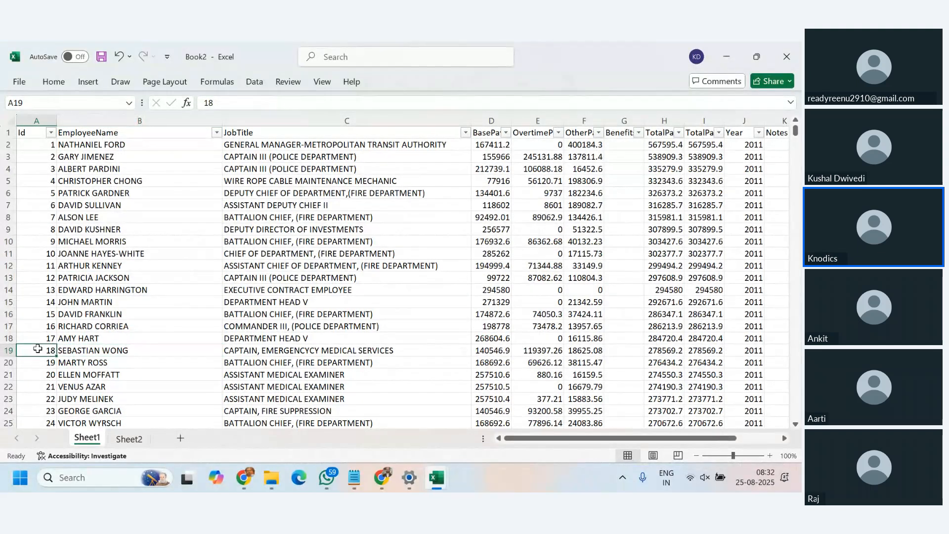
drag(501, 412, 34, 413)
click(332, 361)
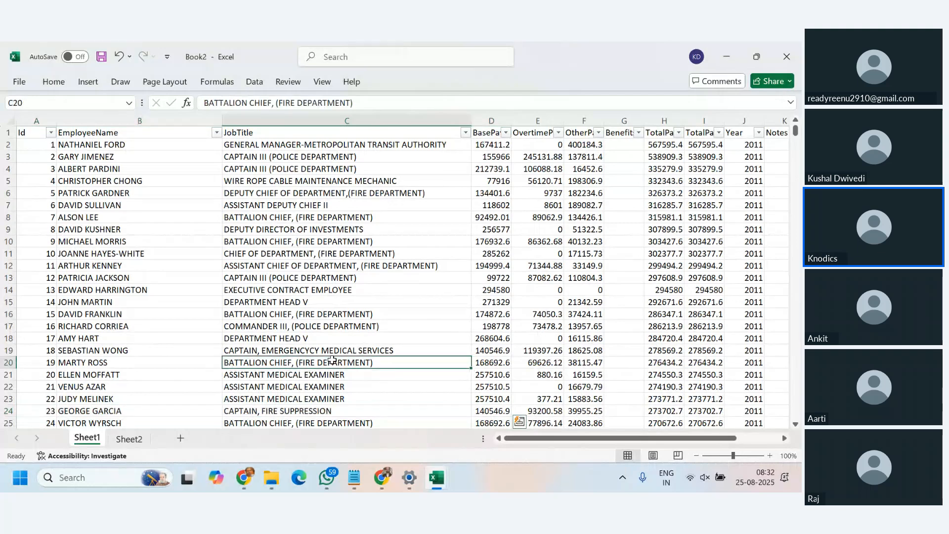
key(alt+Tab)
key(alt+Tab)
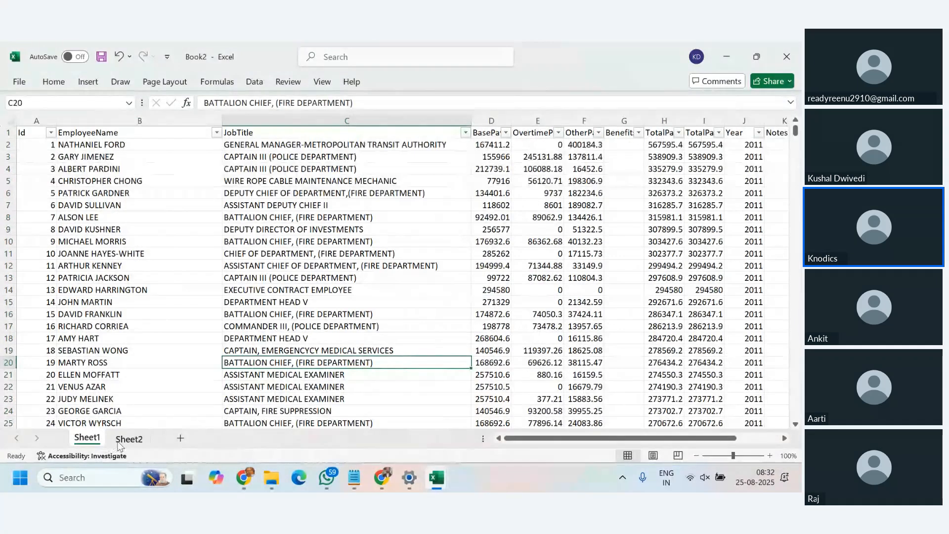
In Sheet2, enter the note "We cannot find any corresponding value to the left side for the given value" in B4
click(129, 438)
text(We)
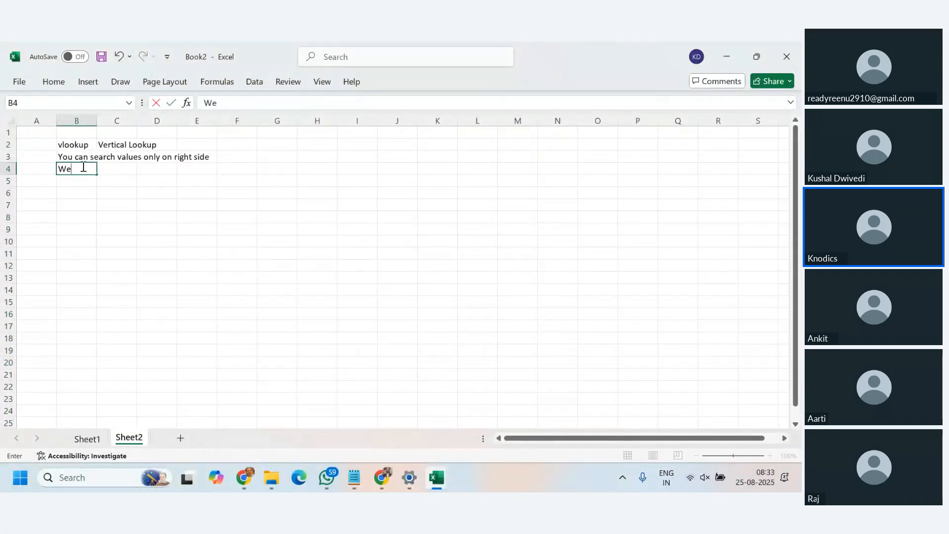
text( ca)
key(BackSpace)
key(BackSpace)
text(annot find a)
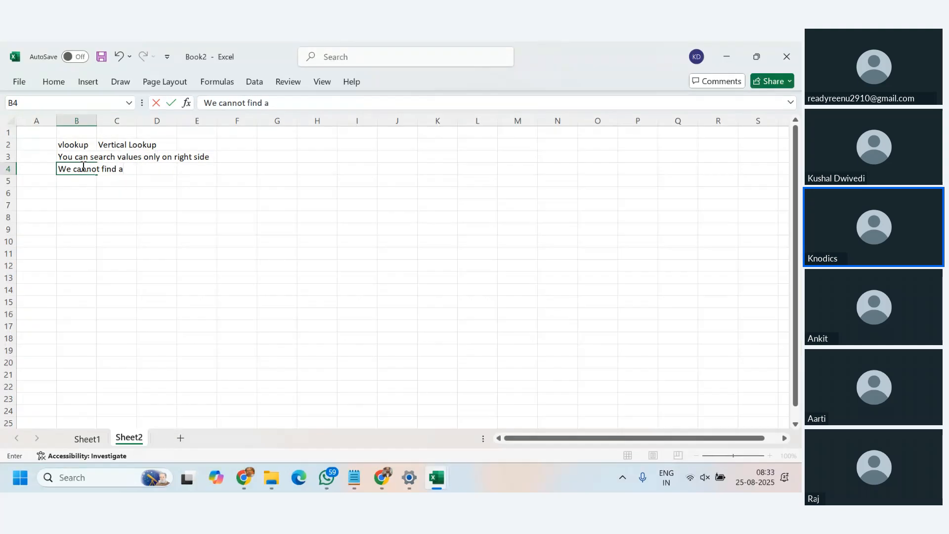
text(ny correspnding v)
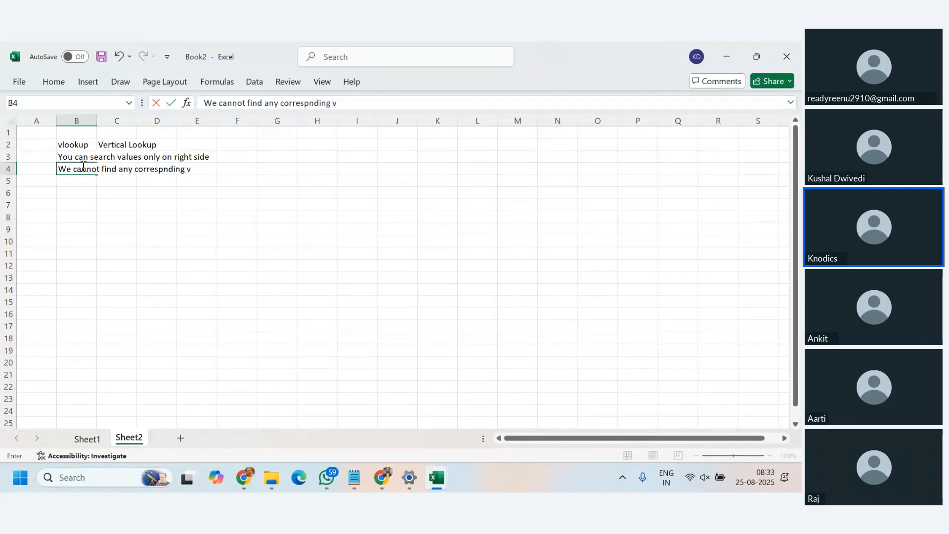
text(alue to the left sid)
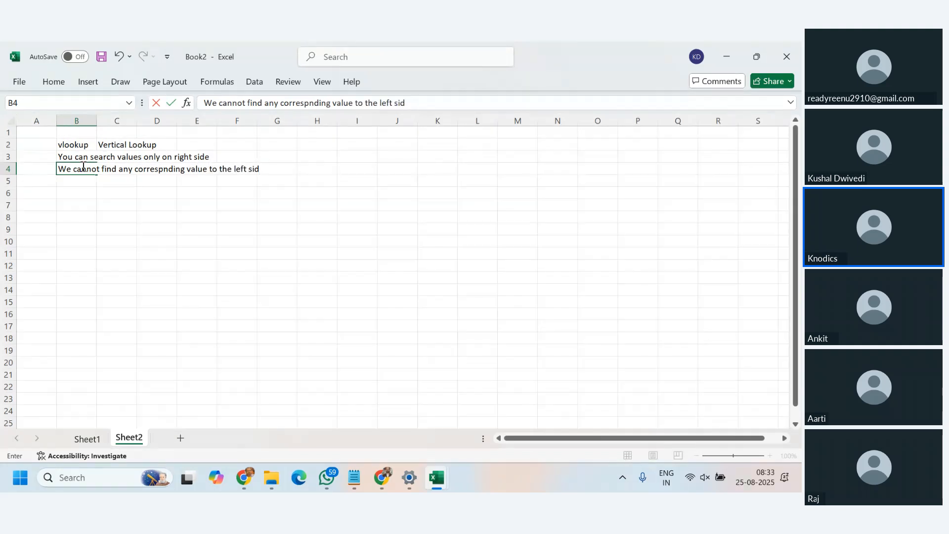
text(e for the given va)
text(lue)
key(Return)
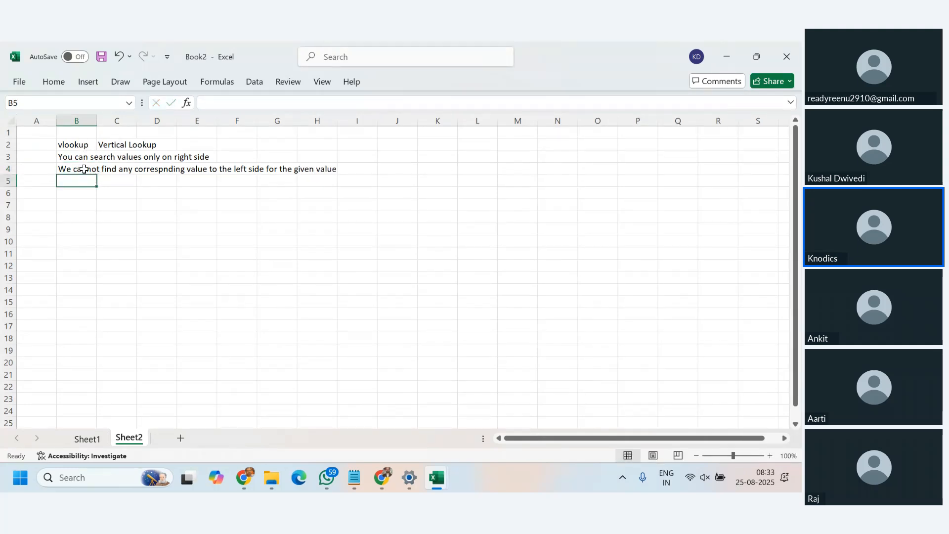
click(79, 172)
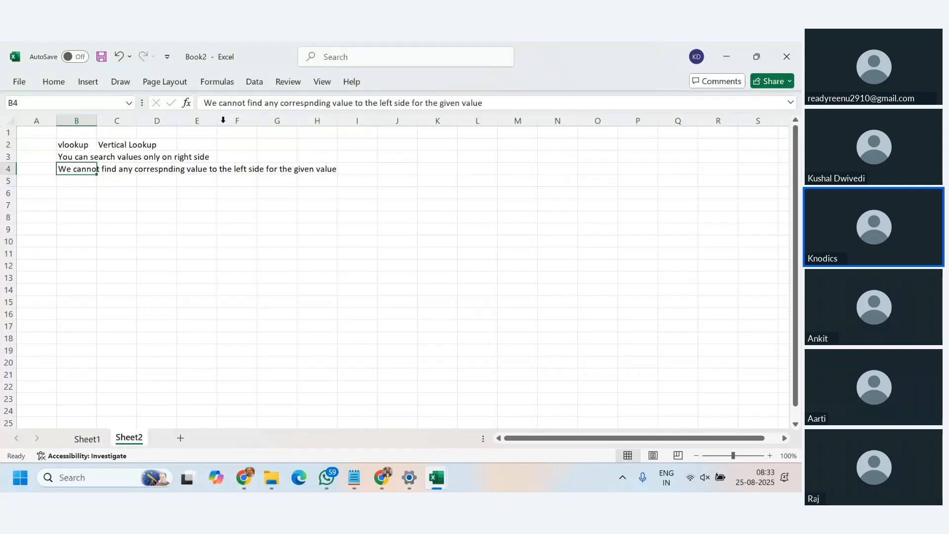
click(308, 105)
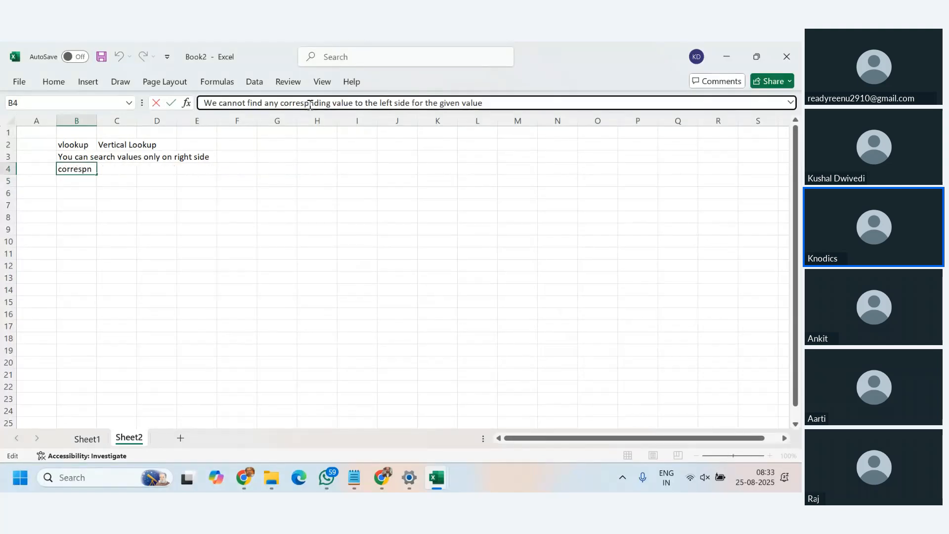
text(o)
key(Return)
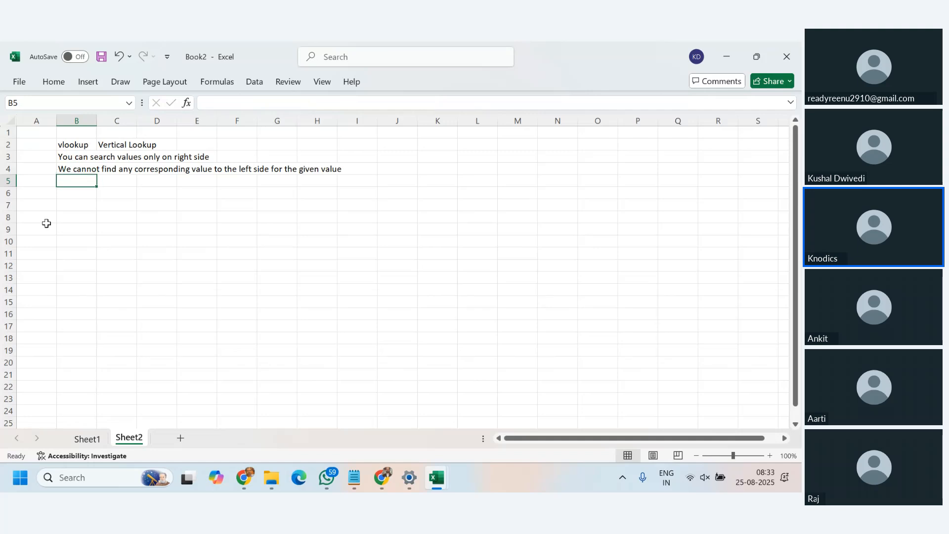
Enter the heading "ID" in A6 of Sheet2 and check the OvertimePay column heading in Sheet1
click(51, 226)
click(47, 194)
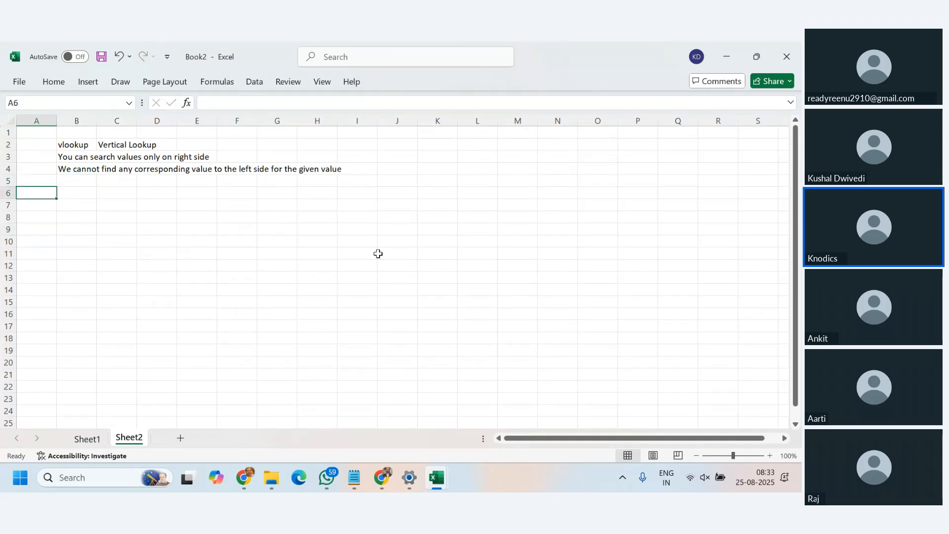
text(ID)
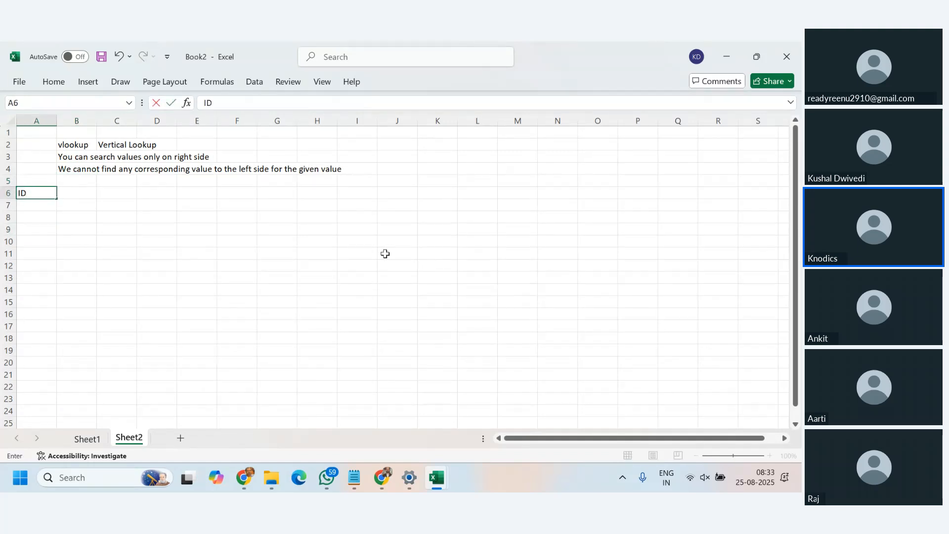
click(101, 436)
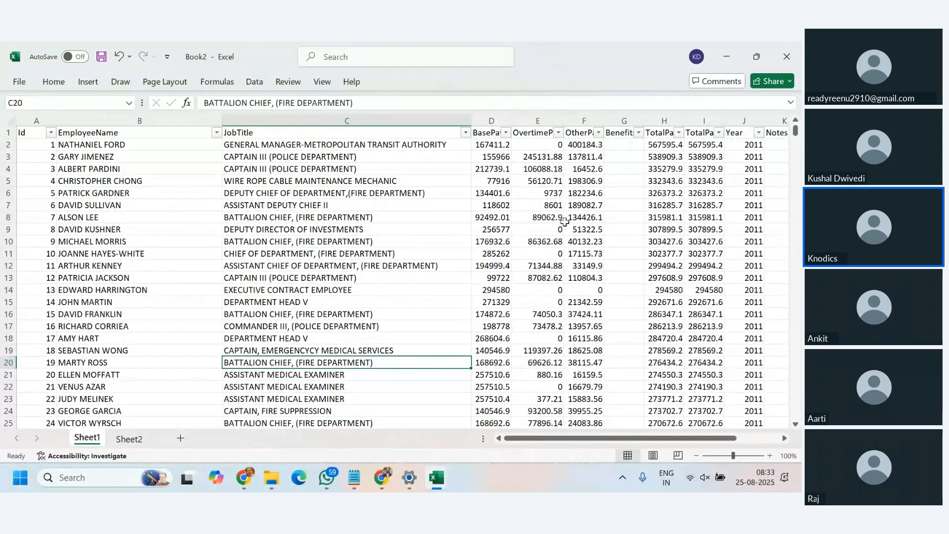
click(540, 137)
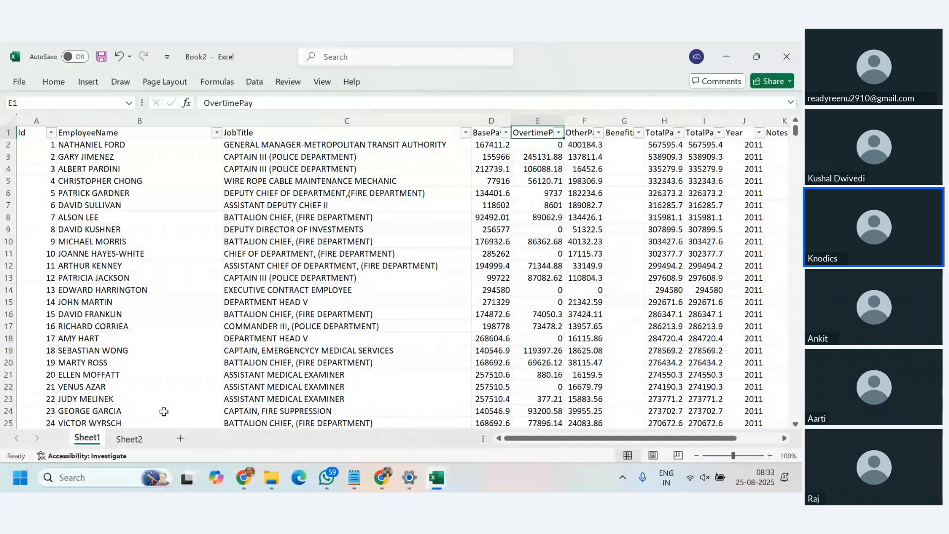
In Sheet2, add a job title heading in B6 beside the ID heading
click(129, 439)
click(77, 198)
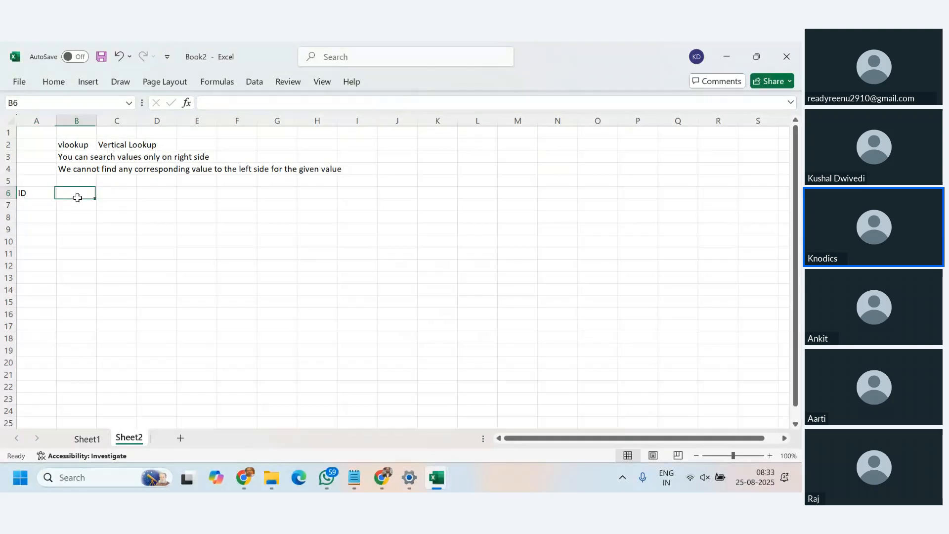
text(Jb)
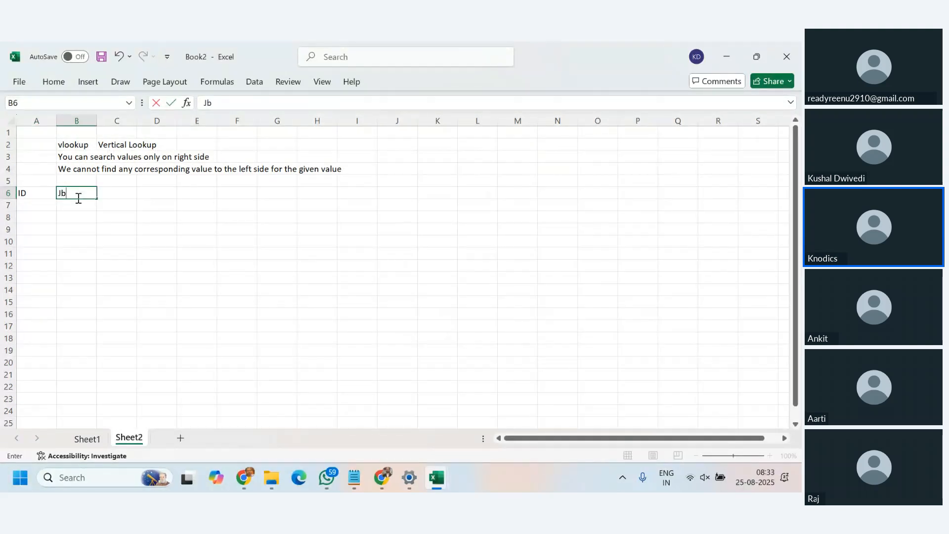
text(bti)
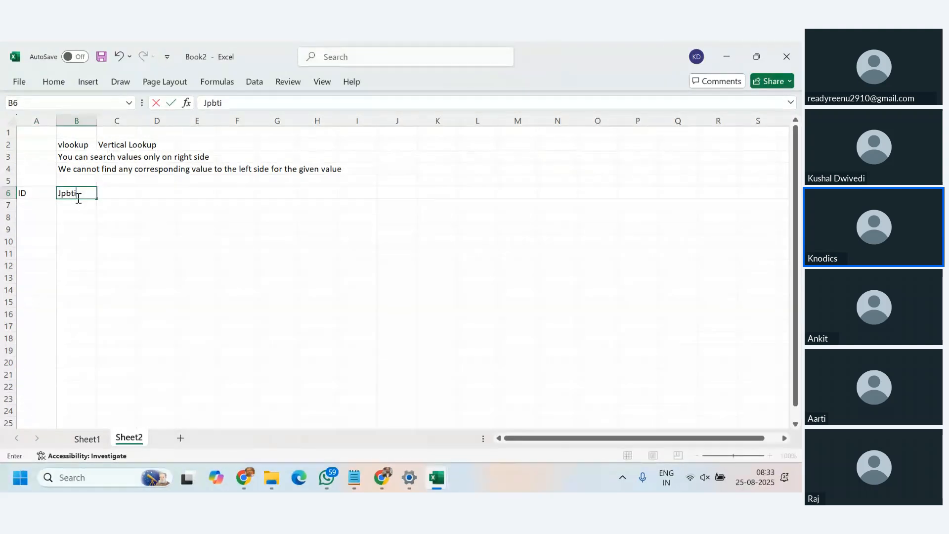
key(BackSpace)
key(BackSpace)
key(BackSpace)
key(BackSpace)
key(BackSpace)
text(Jobtitlw)
key(Tab)
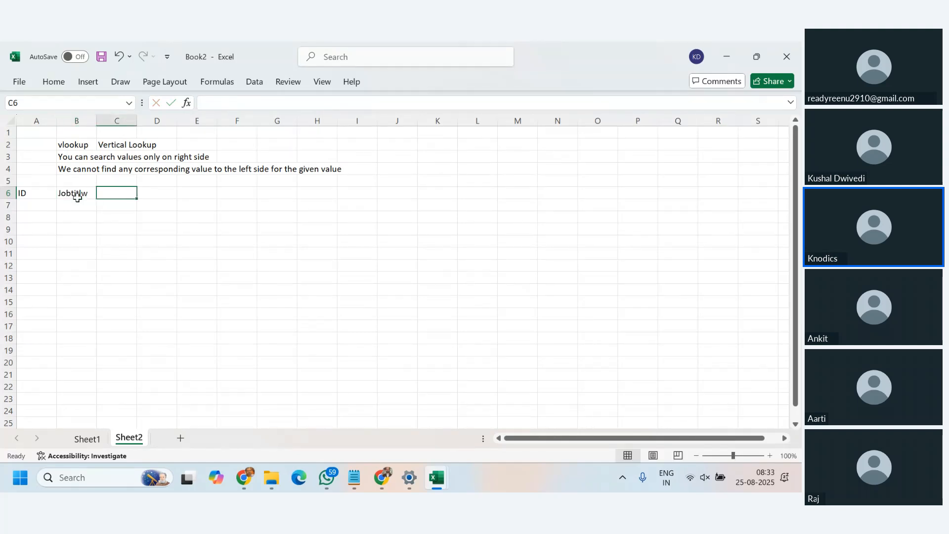
Enter the heading "Overtime Pay" in C6 and correct the spelling of the B6 heading to "Jobtitle"
text(Overtim)
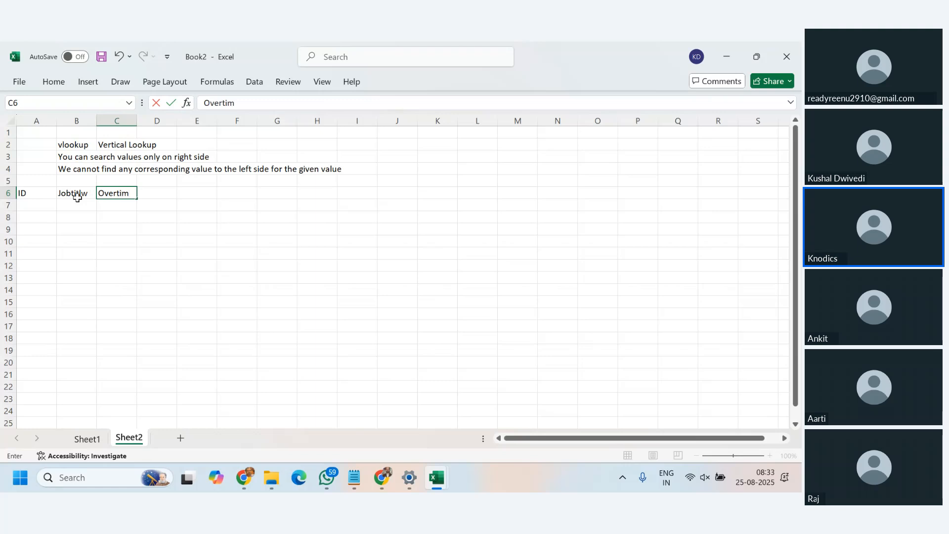
text(e Pay)
click(85, 193)
double_click(94, 193)
key(BackSpace)
text(e)
key(Return)
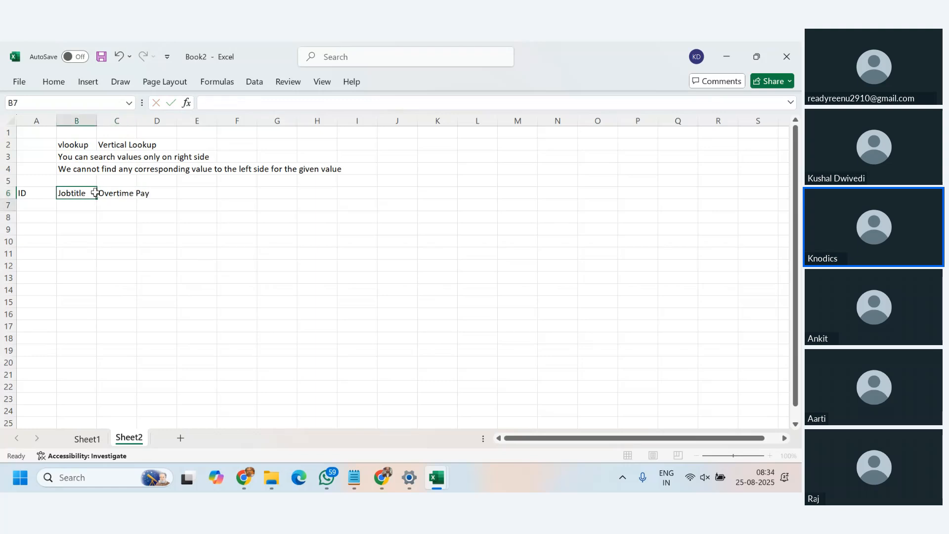
Copy the Id value 66 from Sheet1 into A7 of Sheet2, beneath the ID heading
scroll(91, 193, down, 1)
click(50, 169)
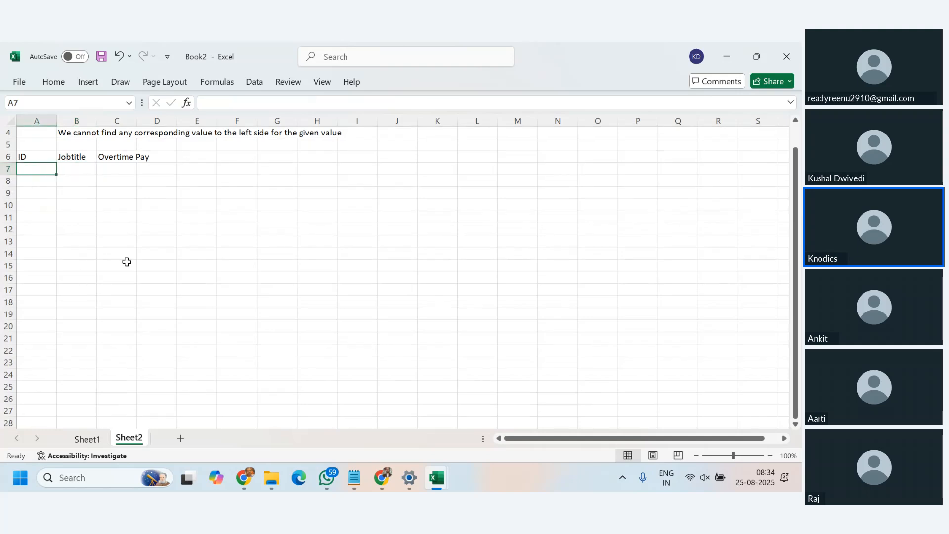
click(88, 439)
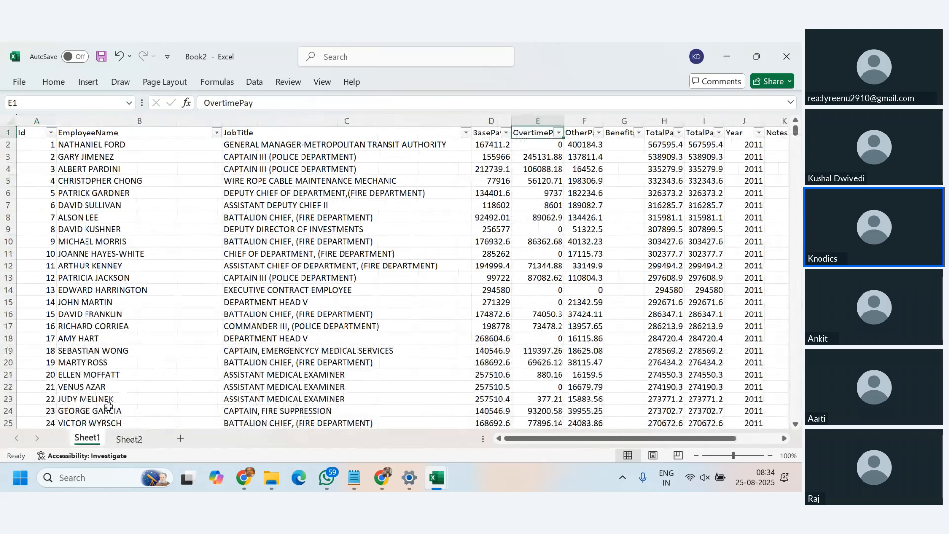
scroll(37, 338, down, 8)
scroll(37, 337, down, 9)
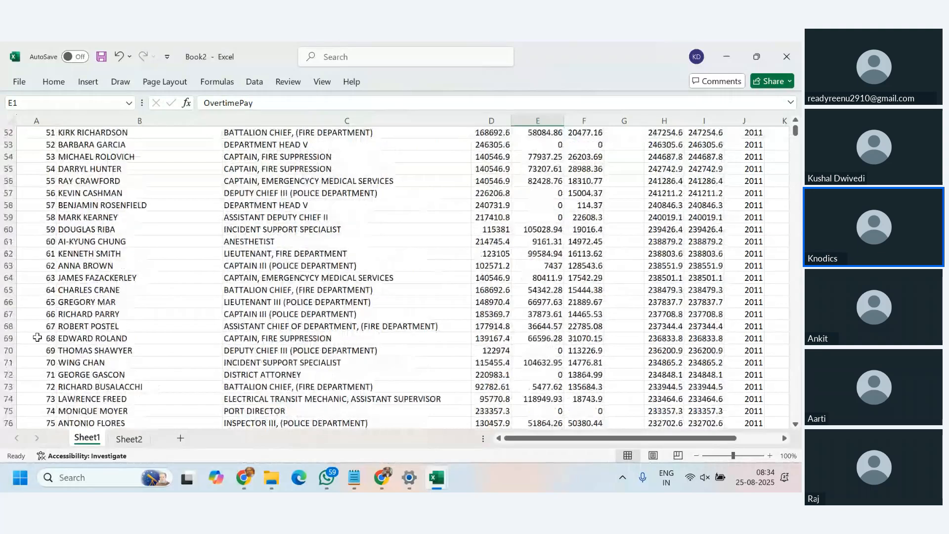
click(37, 314)
key(ctrl+c)
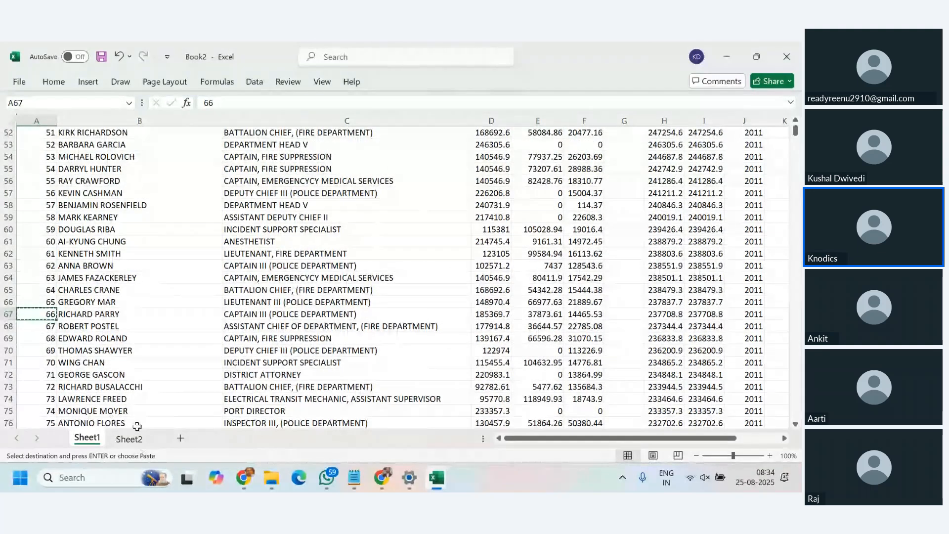
click(134, 441)
click(48, 169)
key(ctrl+v)
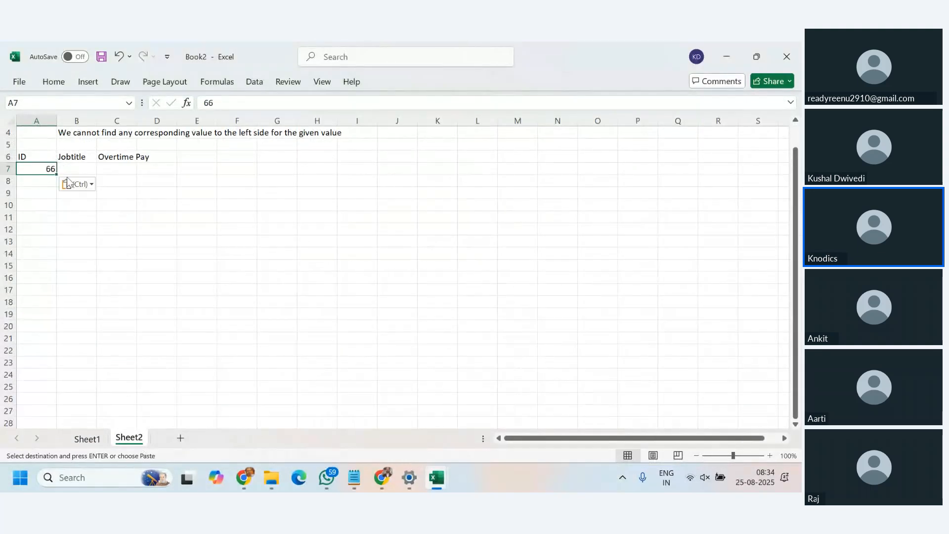
click(255, 213)
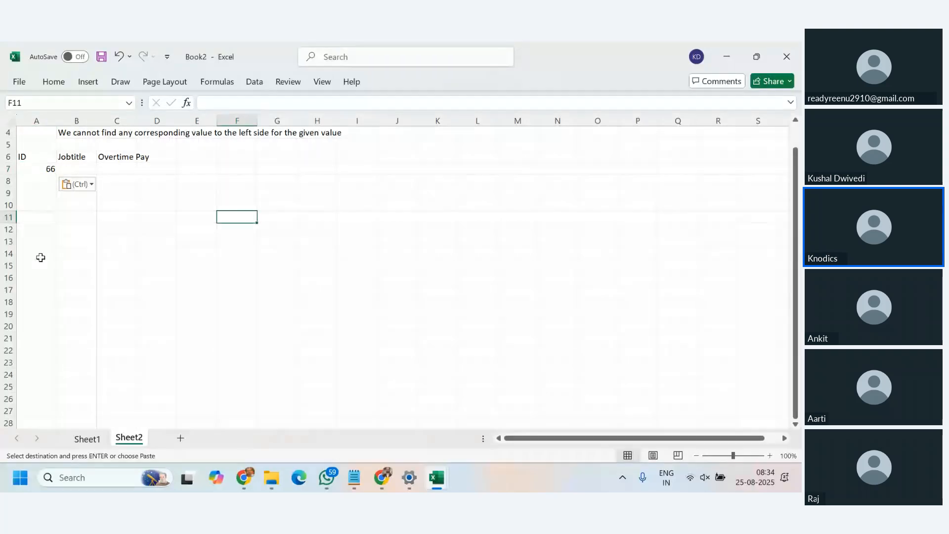
click(83, 440)
click(124, 439)
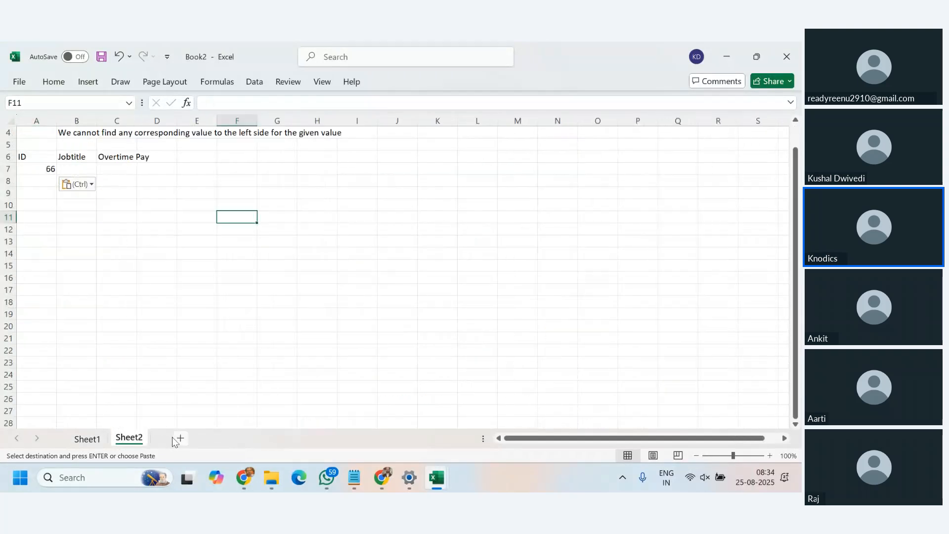
click(79, 168)
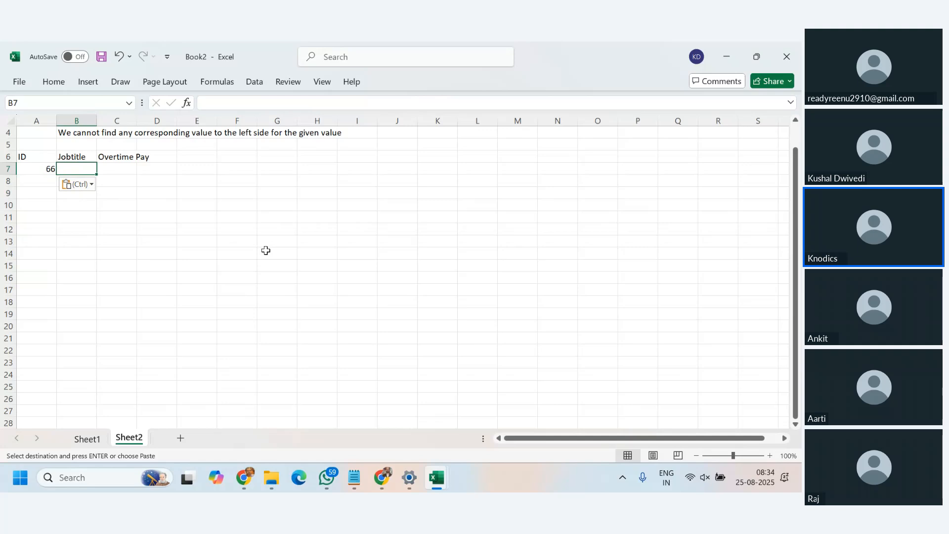
text(=v)
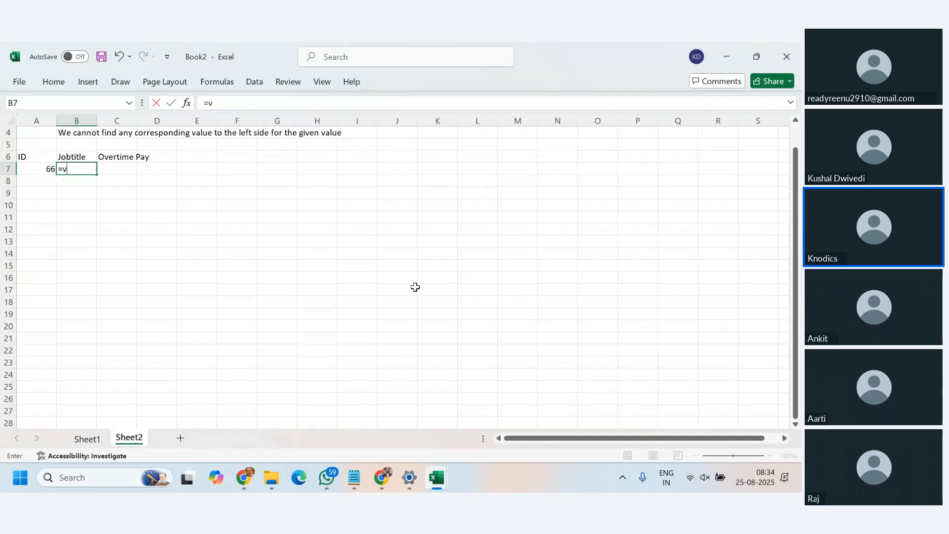
text(lookup)
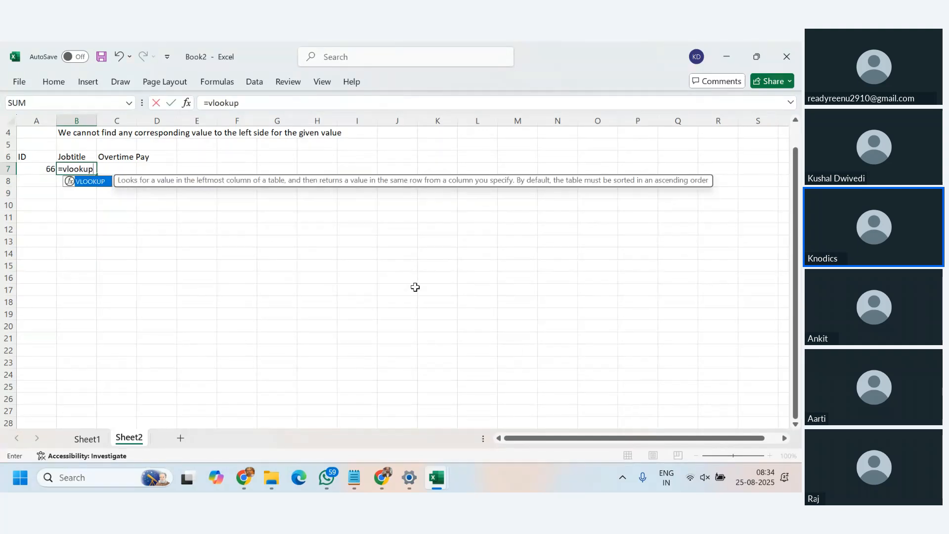
text(()
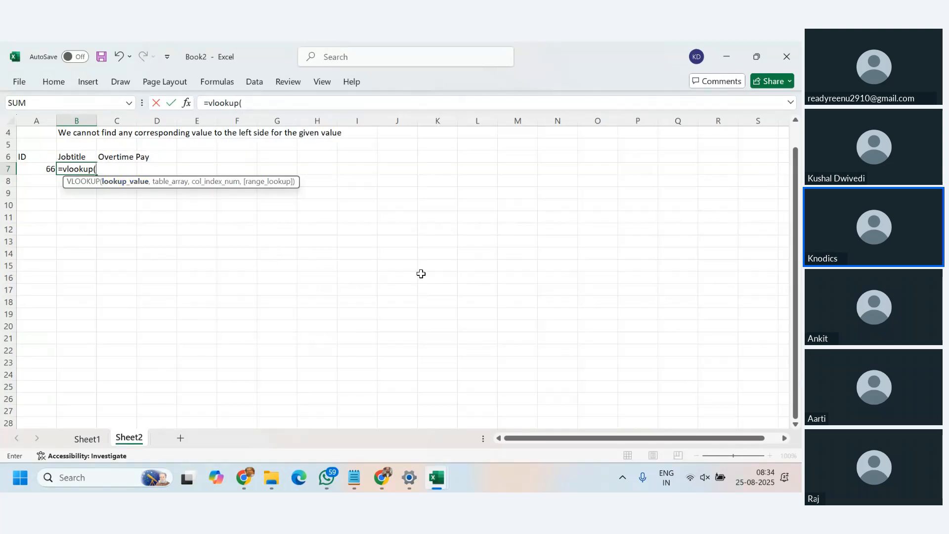
key(Escape)
Enter "lookup value" in J2 with the description "The value that needs to be searched" in K2, and autofit column J
scroll(443, 265, up, 1)
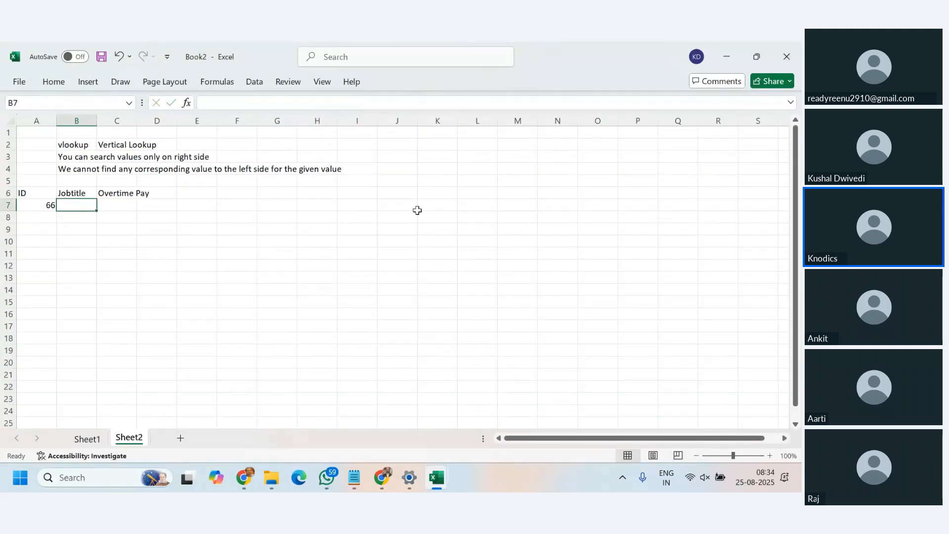
double_click(386, 145)
text(lookup)
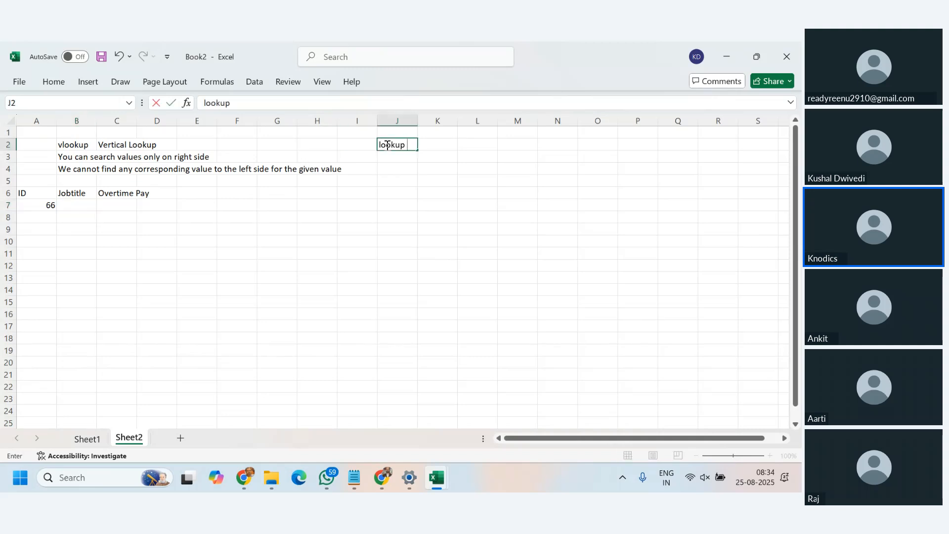
text( value)
key(Tab)
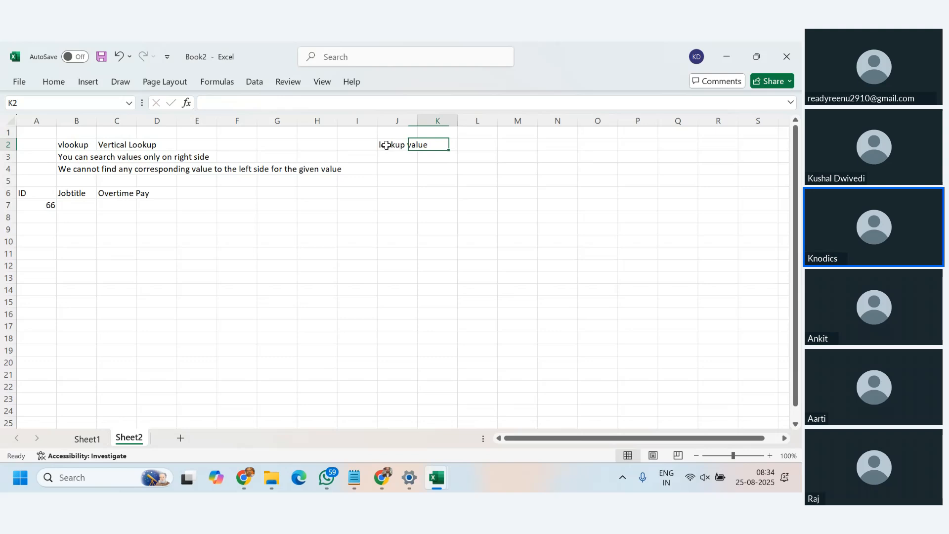
text(The value)
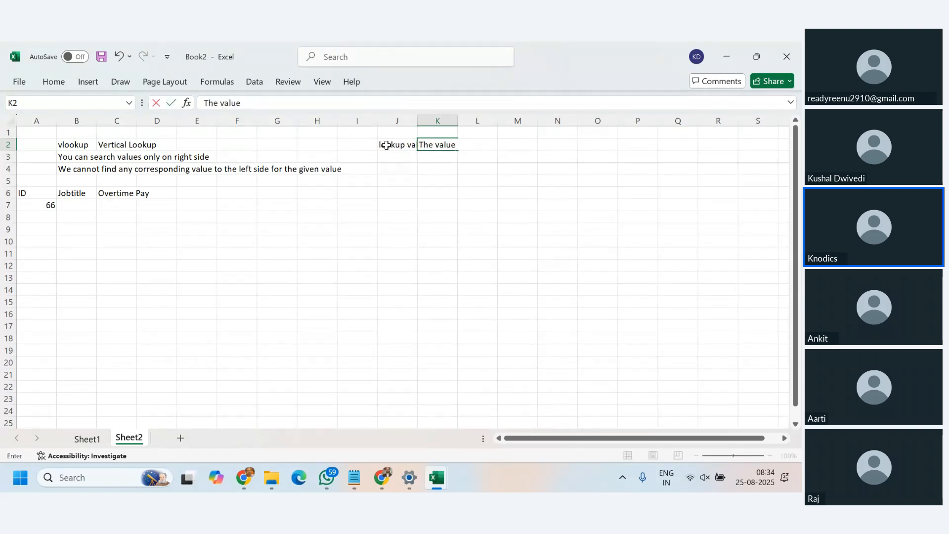
text( that needs to)
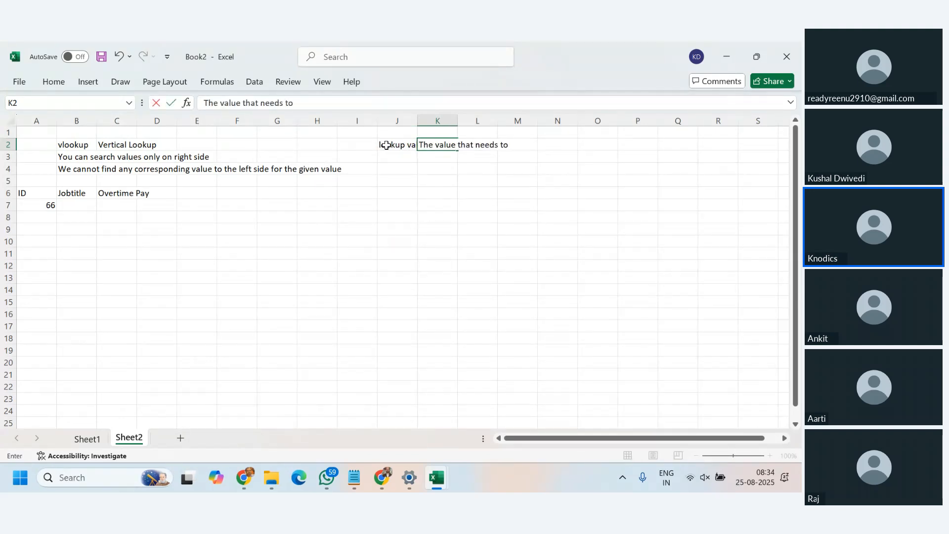
text( be searche)
text(d)
click(389, 157)
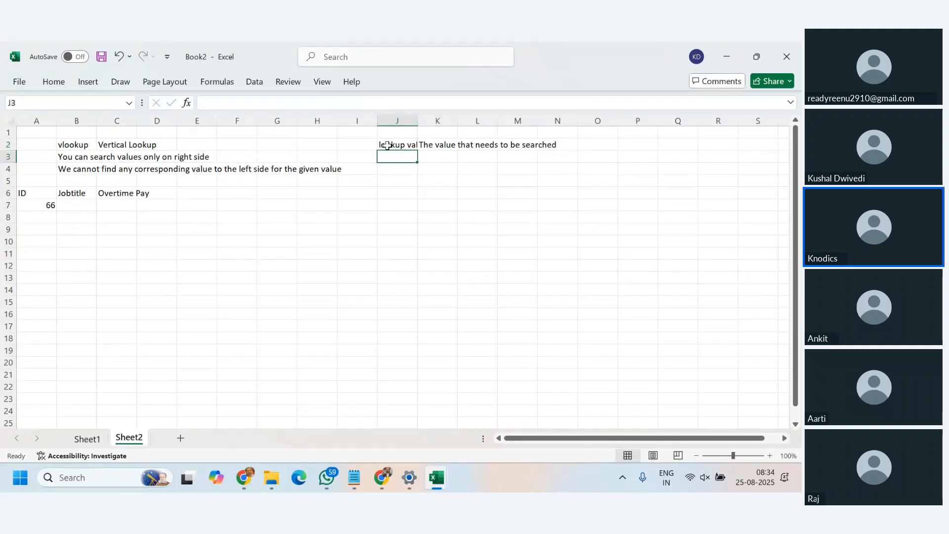
double_click(418, 120)
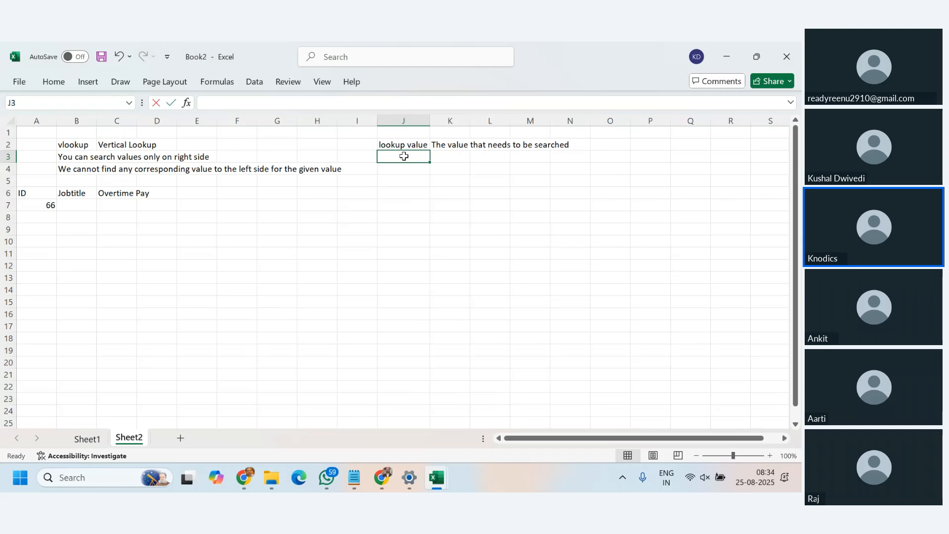
Enter "Table array" in J3 with the description "Tge table where the value needs to be searched" in K3
text(Table ar)
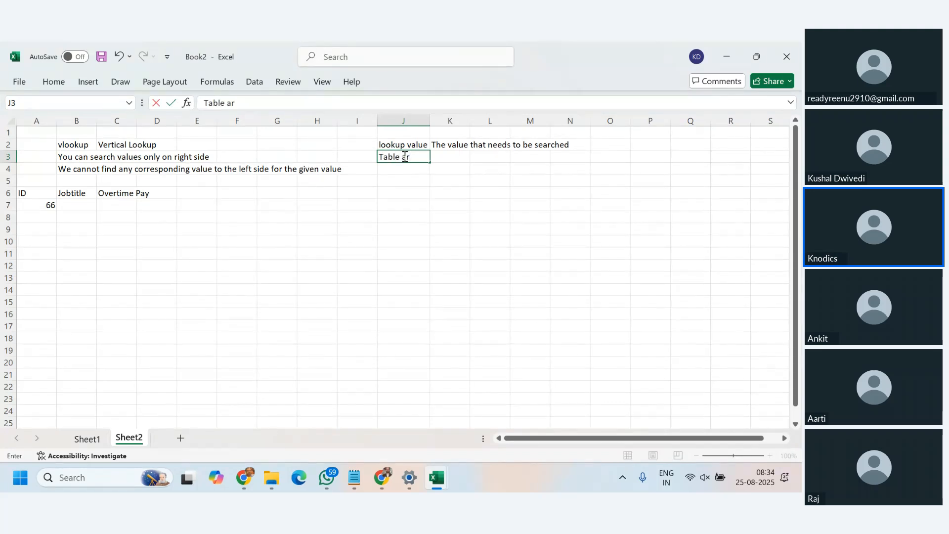
text(ray)
key(Tab)
text(Tge)
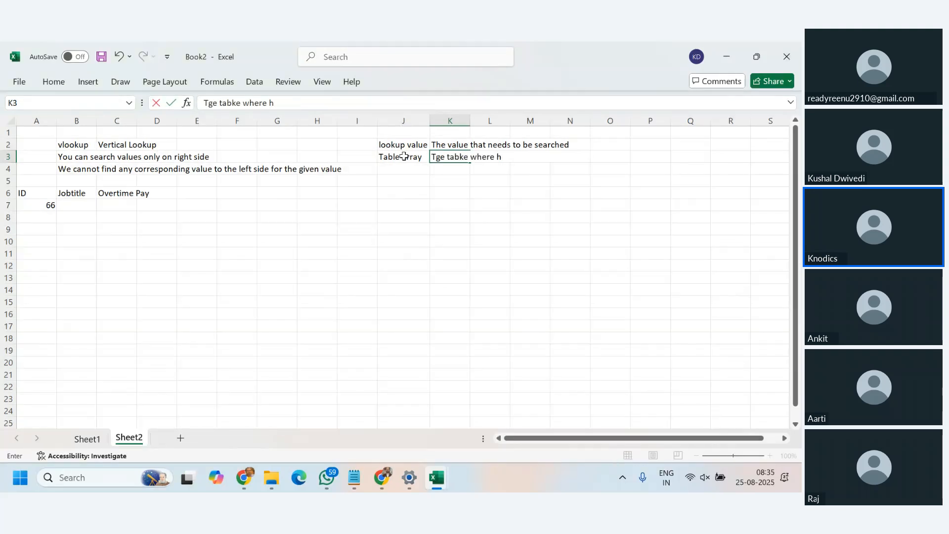
text( tabke wher)
key(BackSpace)
key(BackSpace)
key(BackSpace)
key(BackSpace)
key(BackSpace)
key(BackSpace)
key(BackSpace)
text(le where the value)
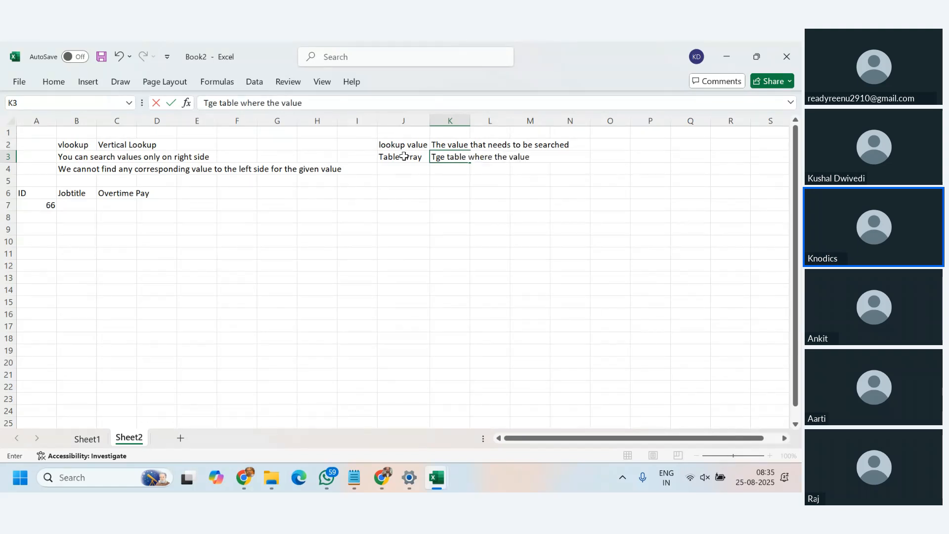
text( needs to be sea)
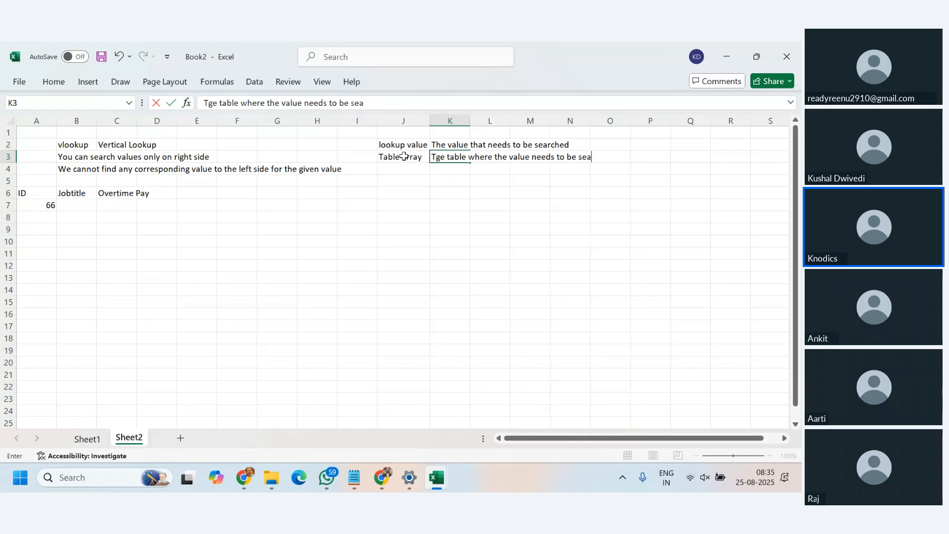
text(tche)
text(ed)
key(Return)
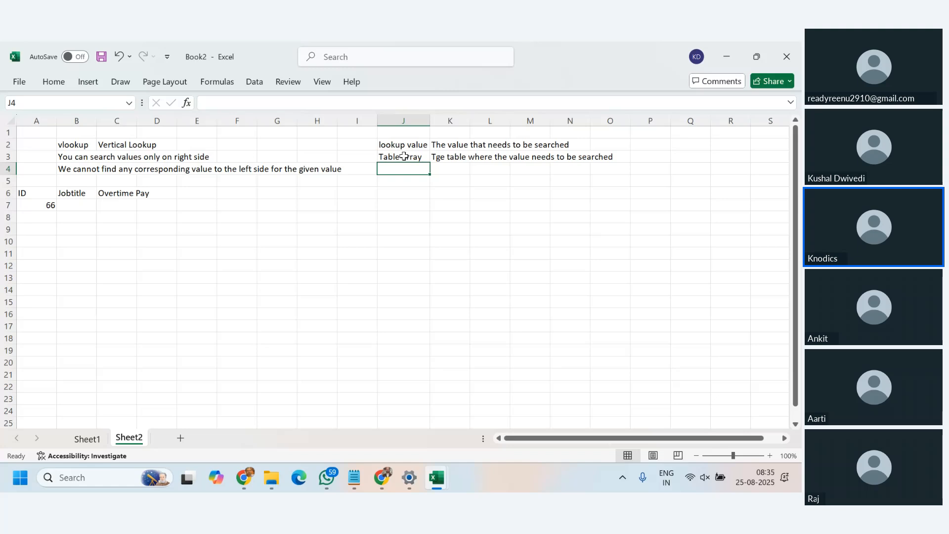
Enter "index" in J4 and correct the first word of the K3 description to "The"
text(index)
key(Tab)
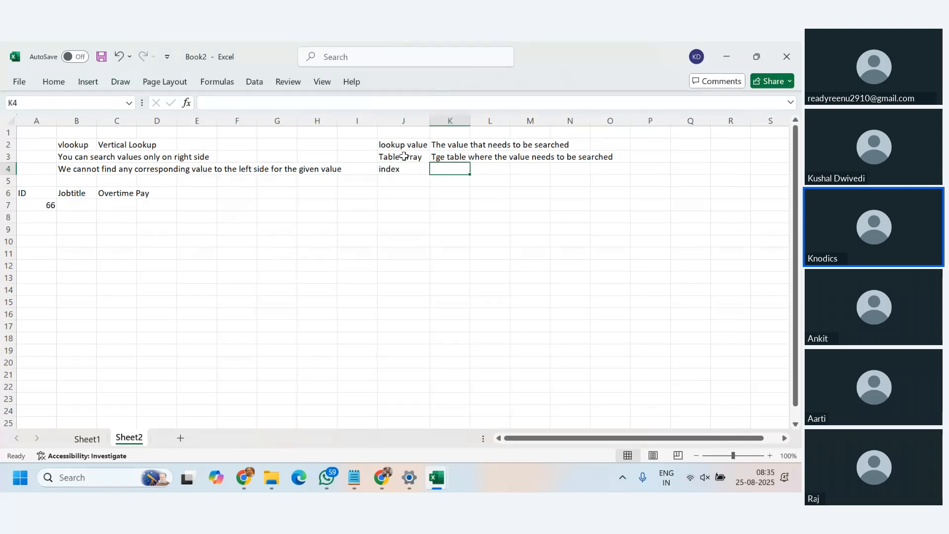
click(440, 159)
double_click(441, 159)
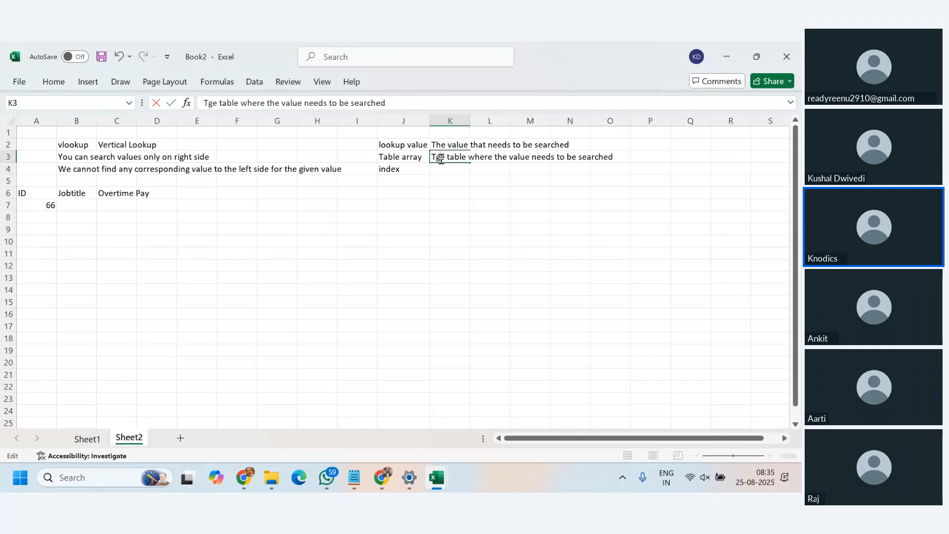
text(h)
key(BackSpace)
key(BackSpace)
text(h)
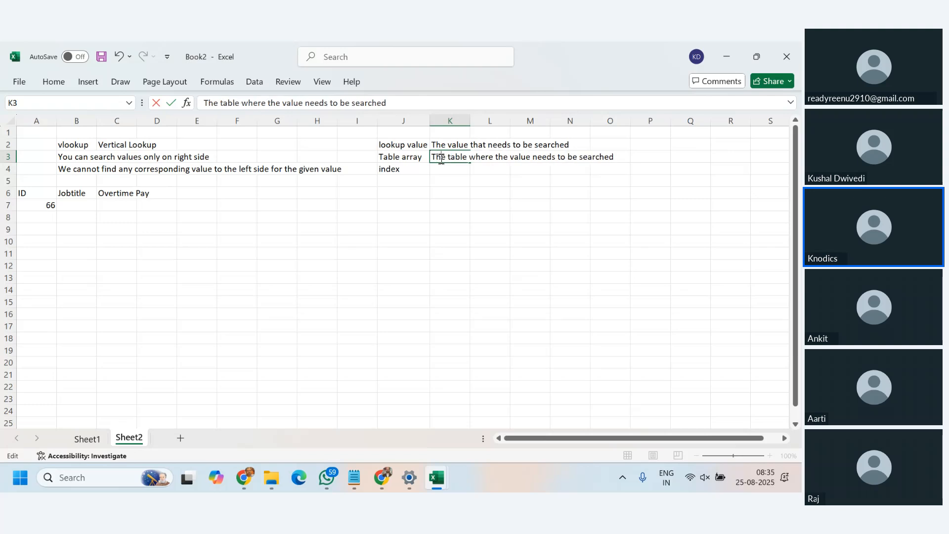
Describe the index argument in K4 as "the distance of the corresponding value from the lookup value"
click(452, 173)
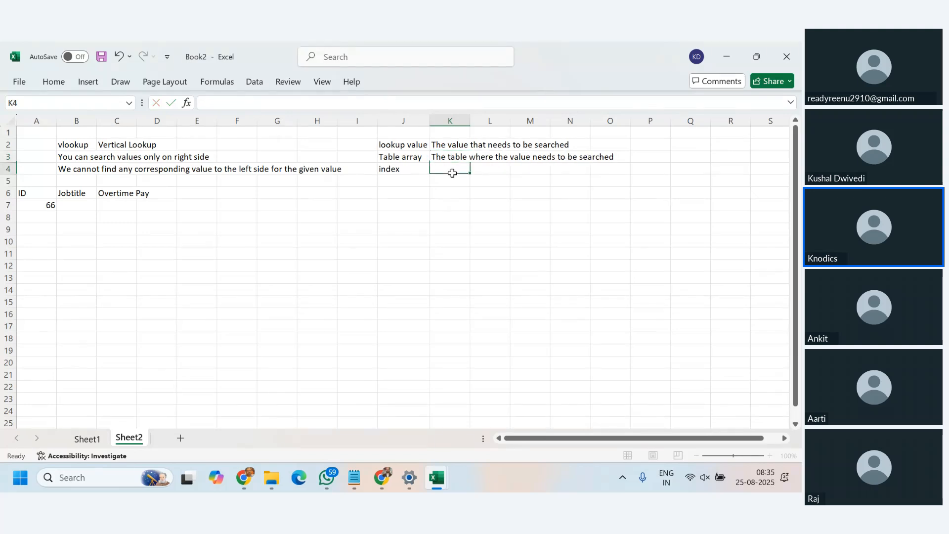
text(the index)
key(BackSpace)
key(BackSpace)
key(BackSpace)
key(BackSpace)
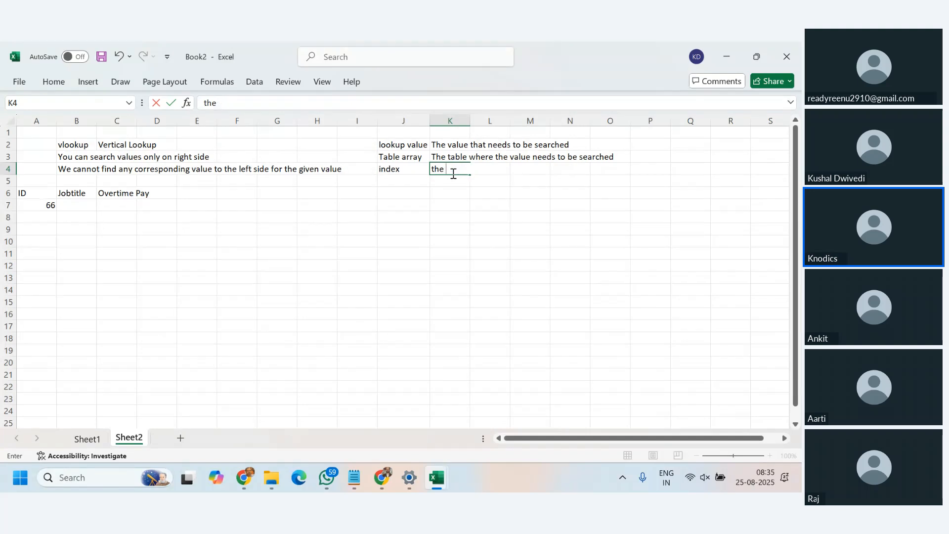
text(distance of the)
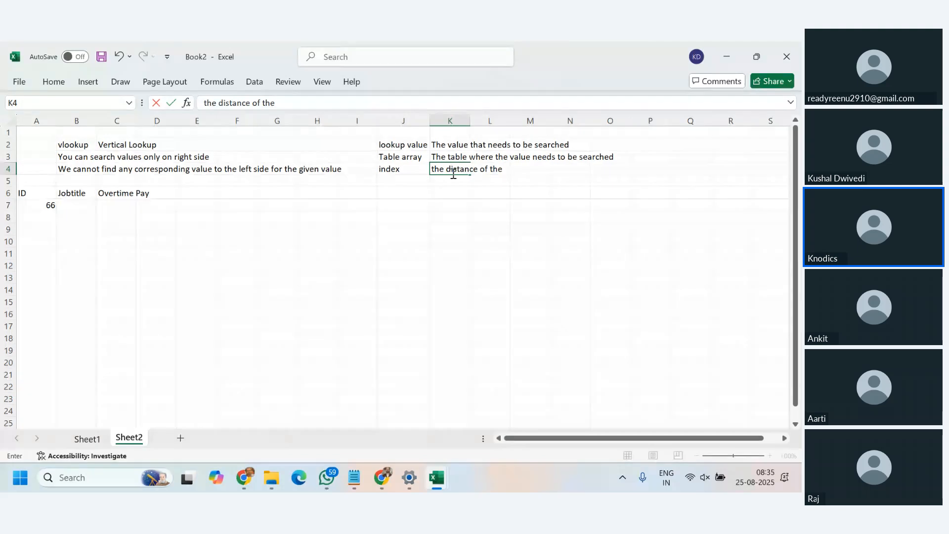
text( corresponding value from)
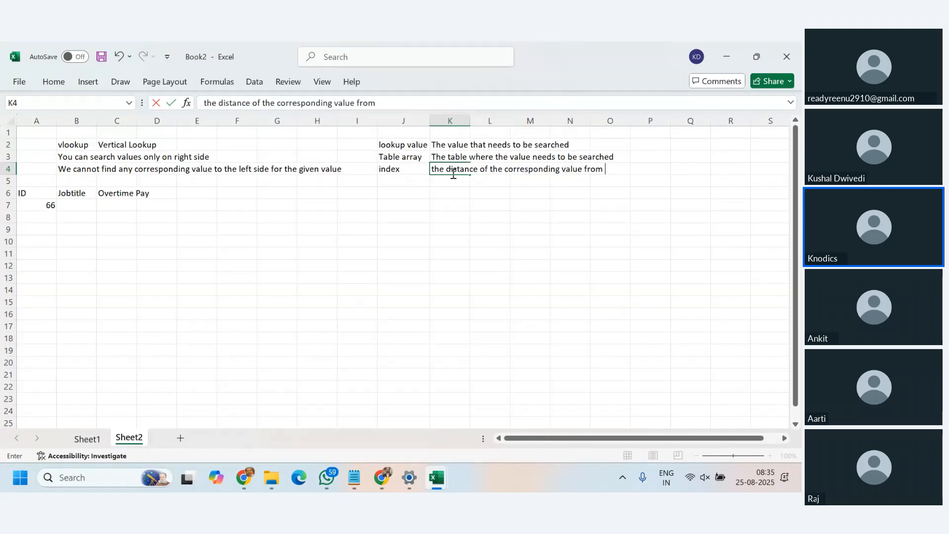
text( the lookup valu)
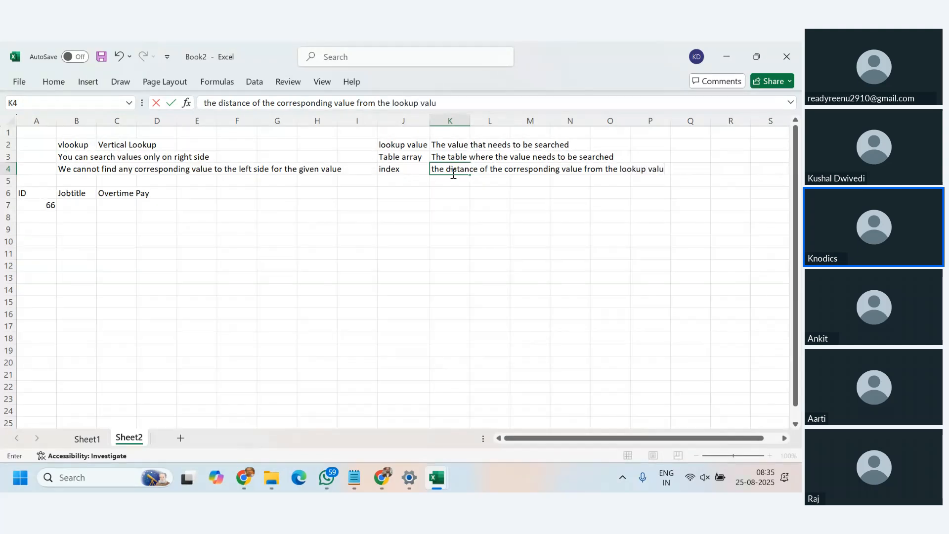
text(e)
key(Return)
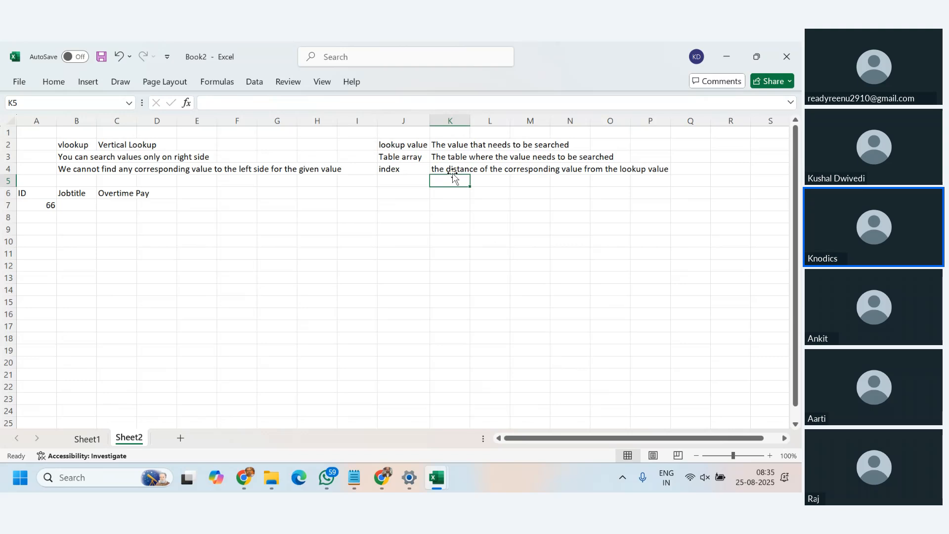
drag(401, 144, 460, 171)
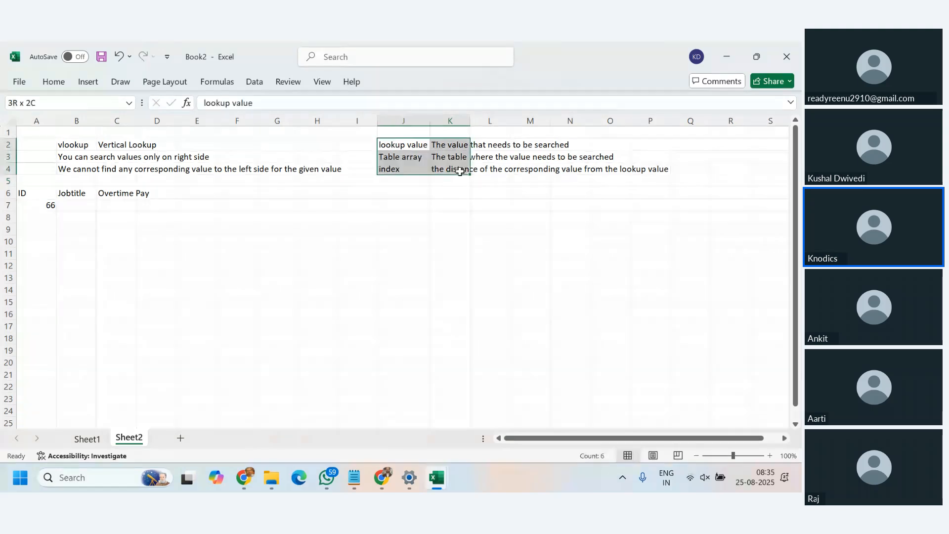
Add the argument label "Lookup type" in J5 with the options "TRUE/FALSE" in K5
click(409, 183)
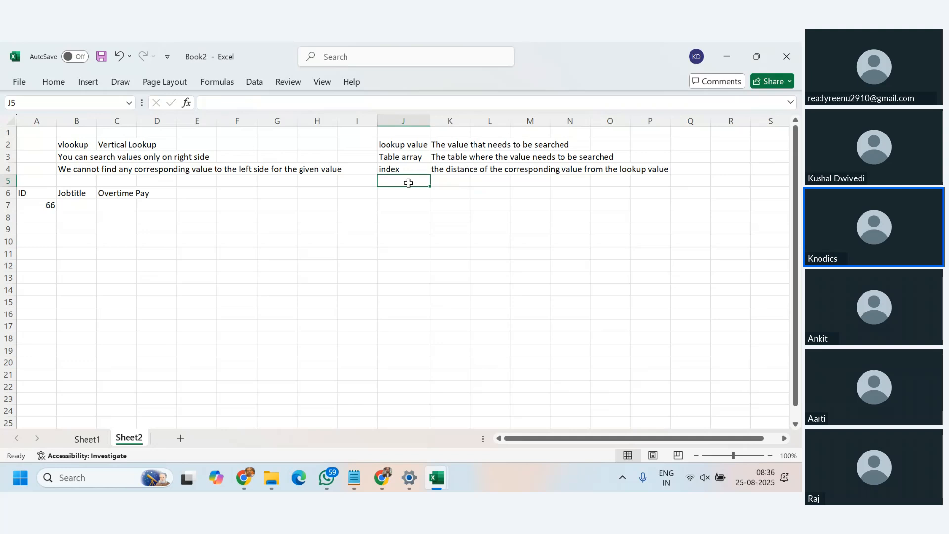
text(Loo)
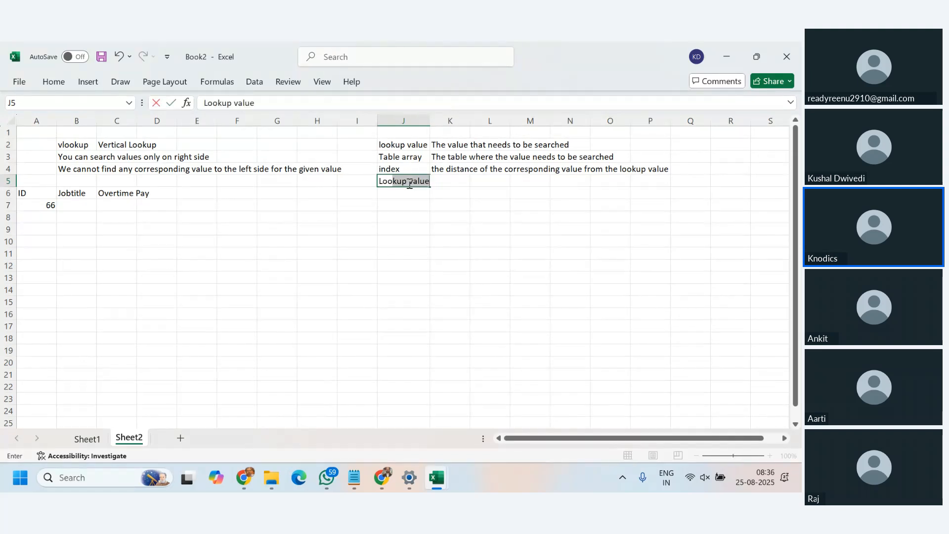
text(kup type)
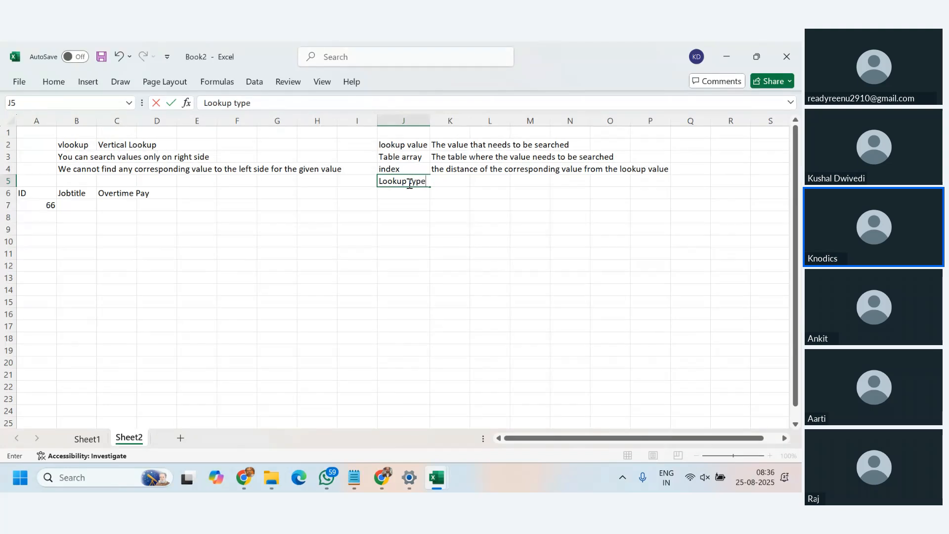
key(Tab)
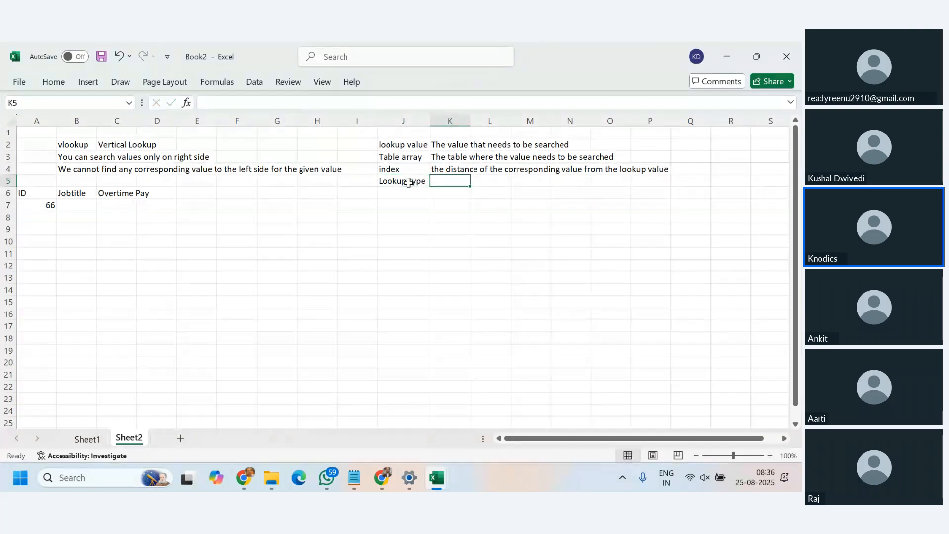
text(TRUE)
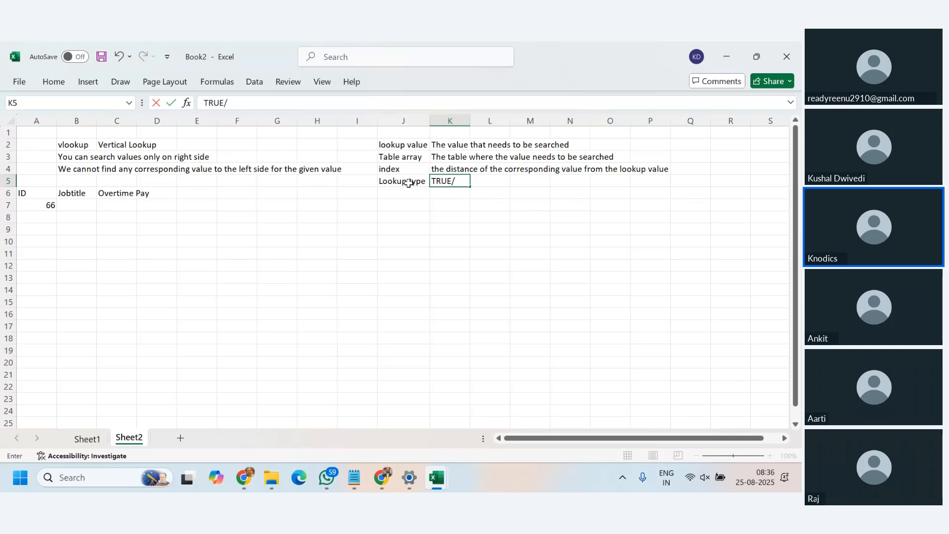
text(/FALSE)
key(Tab)
Enter the explanation "Exact match: True, Approximate Match: False" in L5, beside the TRUE/FALSE options
text(EX)
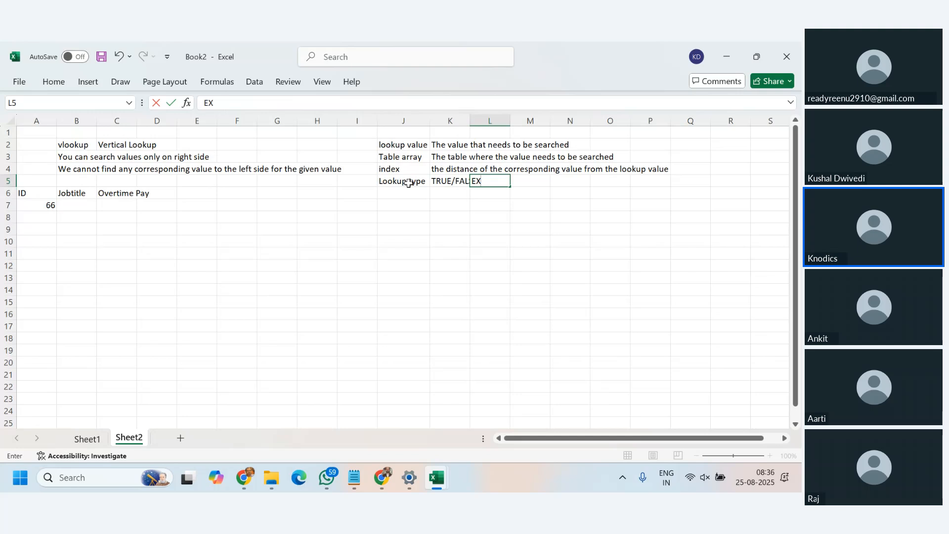
text(act)
key(BackSpace)
key(BackSpace)
key(BackSpace)
key(BackSpace)
text(xact mathc)
key(BackSpace)
text(ch:)
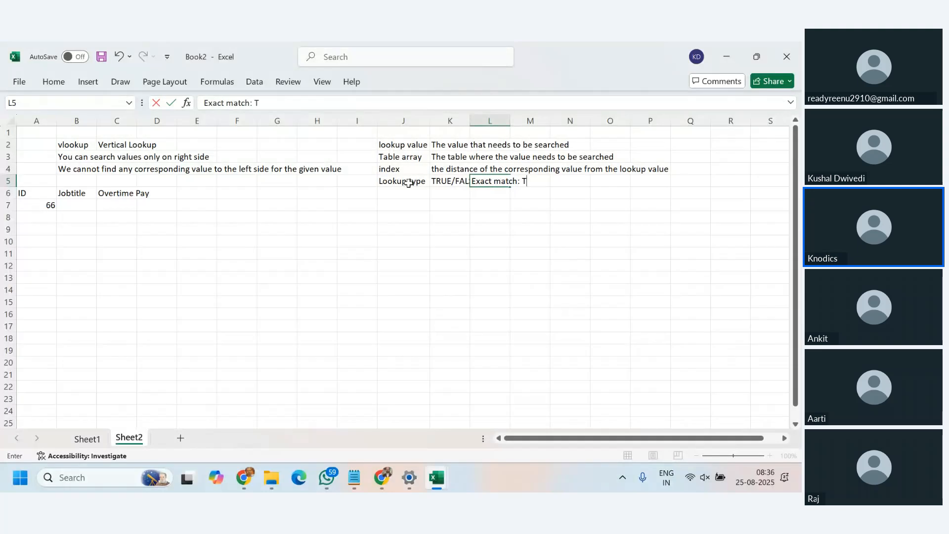
text( True, Approximate Mat)
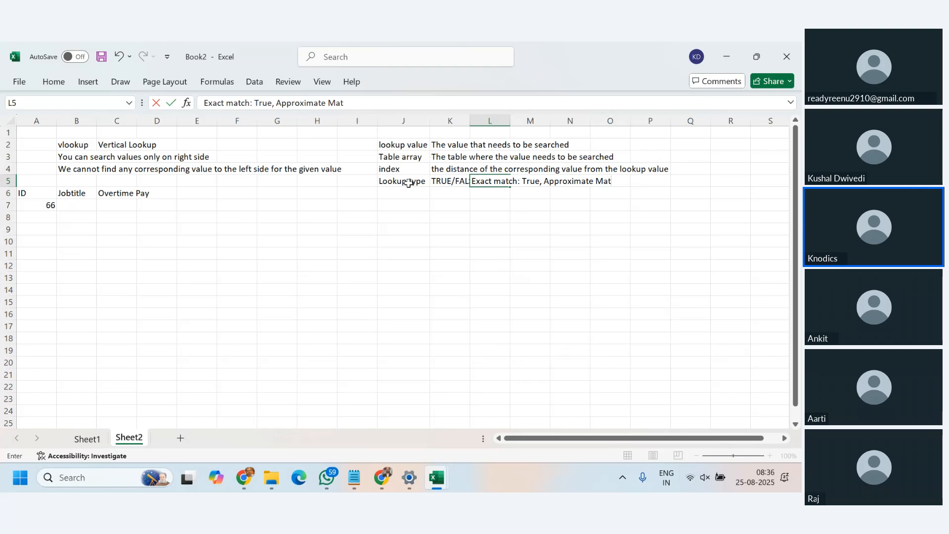
text(ch: False)
key(Return)
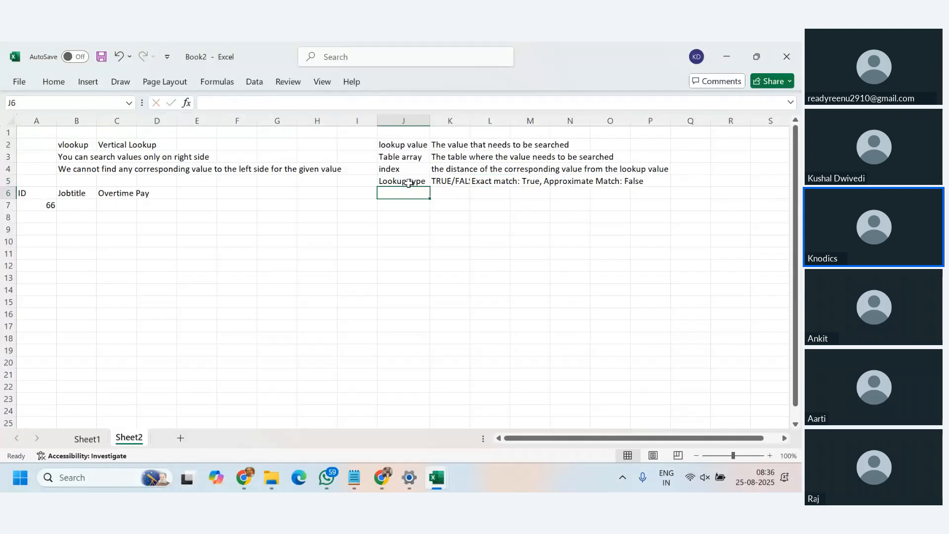
Enter "0/1" in K6 beneath the TRUE/FALSE options and autofit column K
click(446, 181)
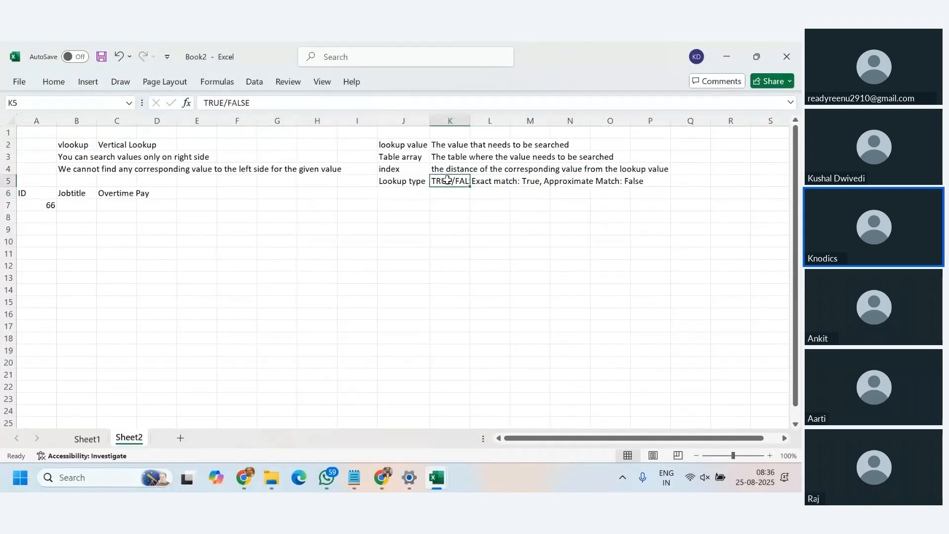
click(458, 193)
text(0/1)
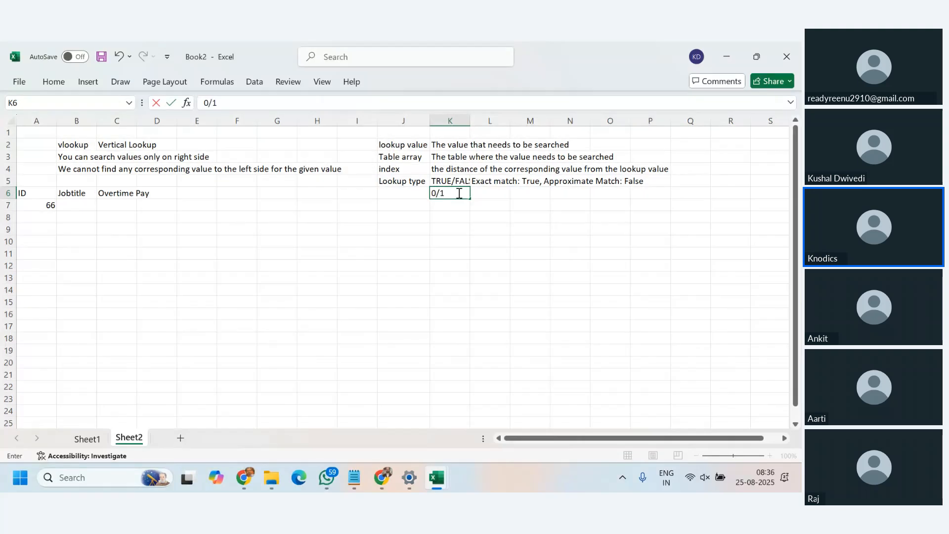
key(Return)
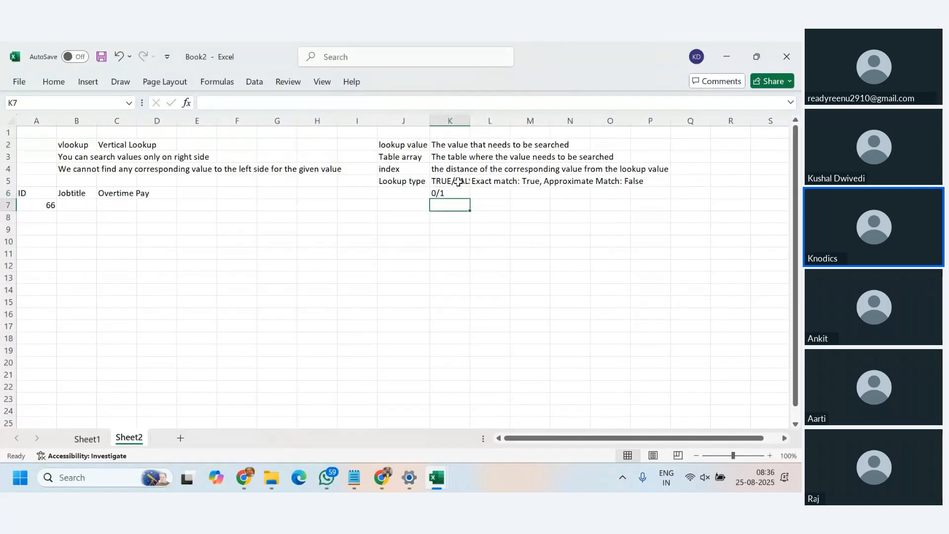
double_click(471, 118)
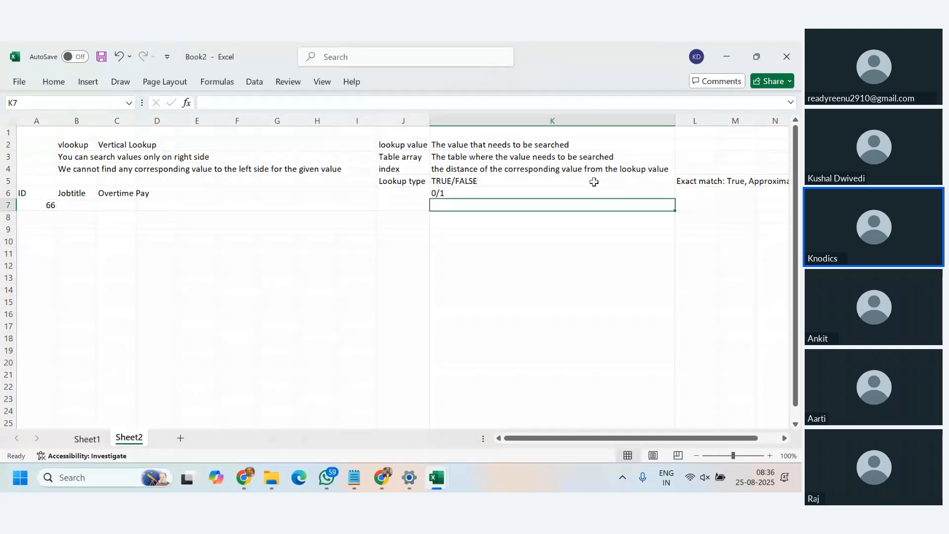
Move the match-type explanation from L5 into K5 so K5 reads "TRUE/FALSE, Exact match: True, Approximate Match: False"
click(704, 181)
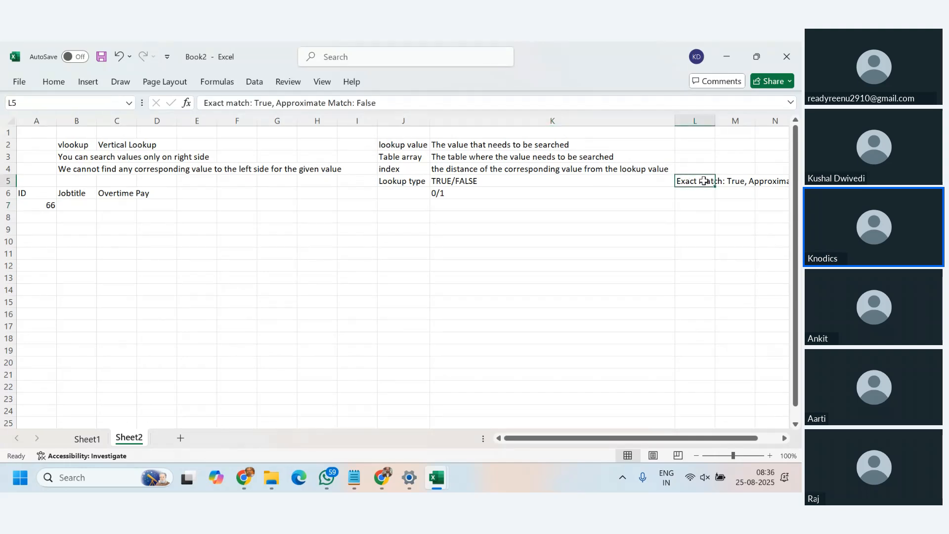
drag(390, 102, 168, 102)
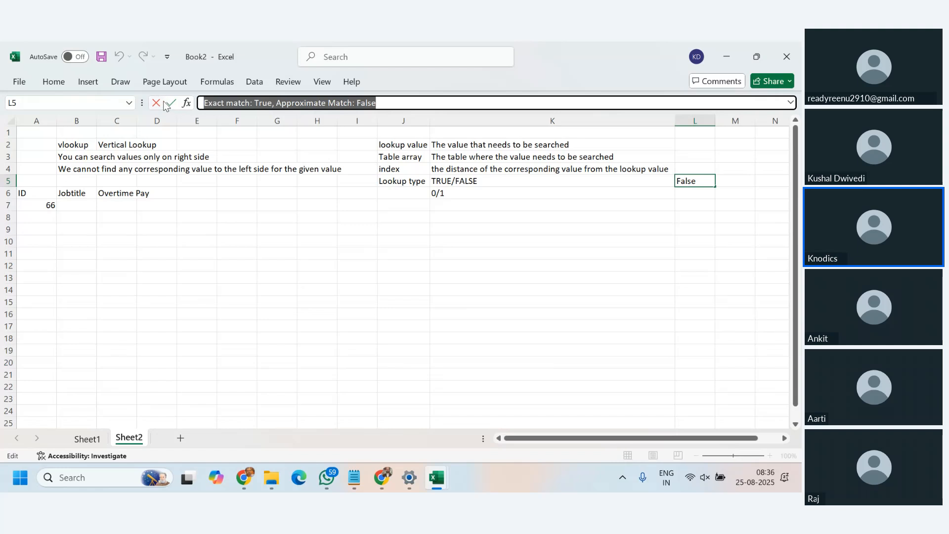
key(BackSpace)
double_click(505, 181)
text(,)
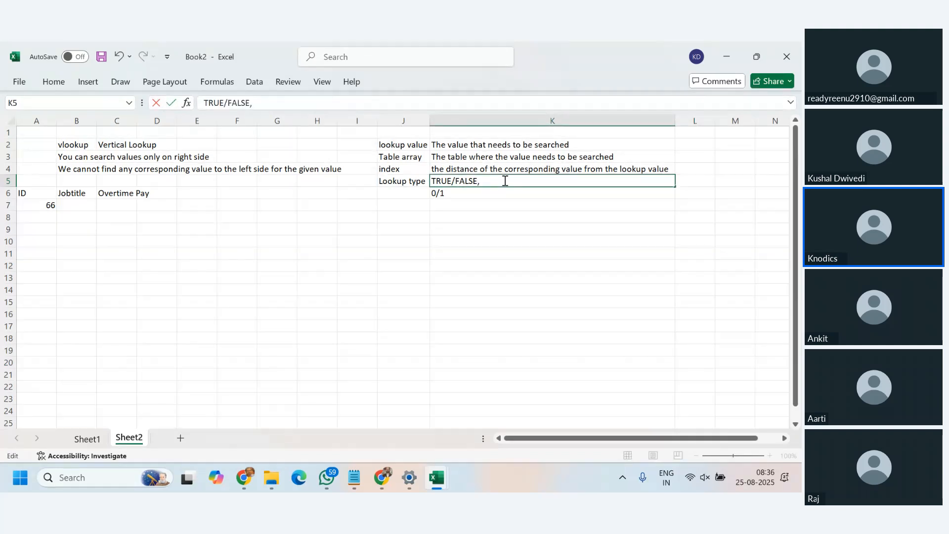
text( Exact match: True, Approximate Match: False)
key(Return)
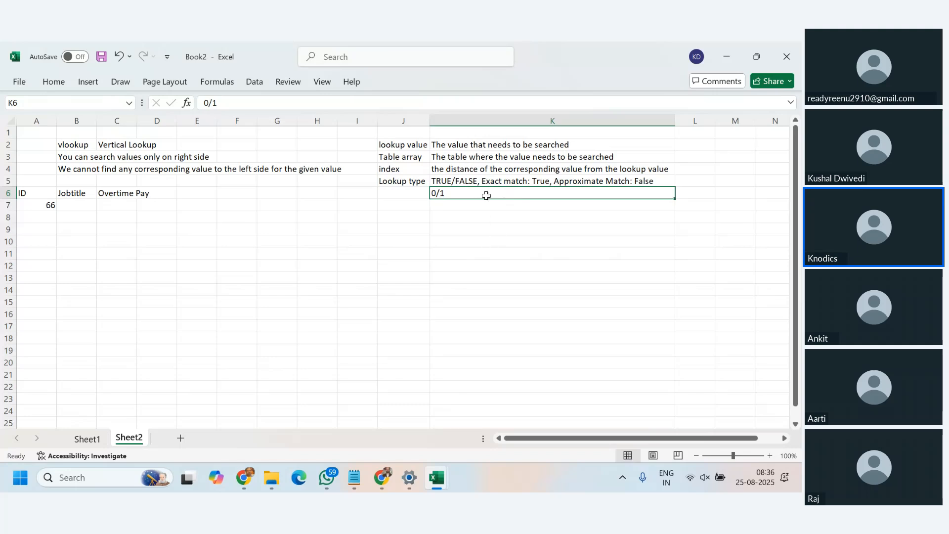
Start a VLOOKUP formula in B7 of Sheet2 with the ID in A7 as its lookup value
drag(403, 144, 522, 177)
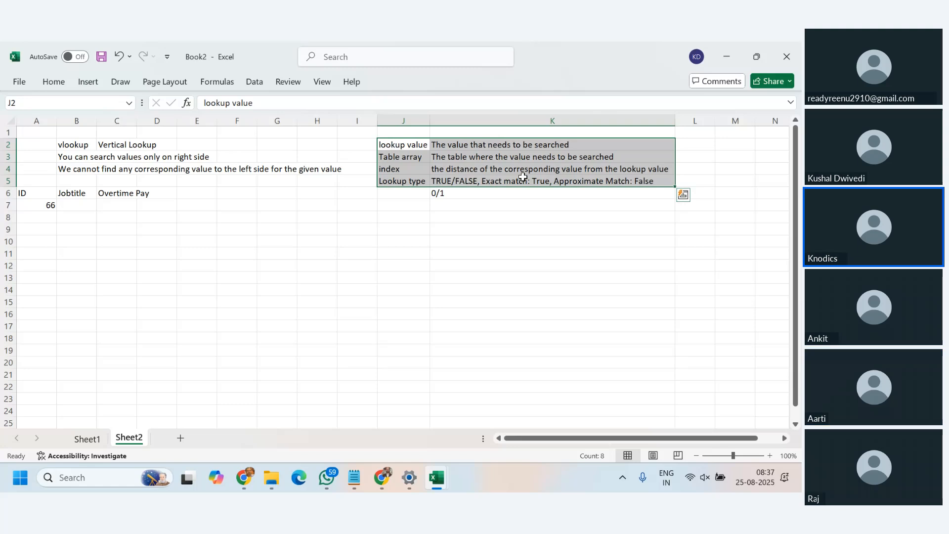
click(88, 206)
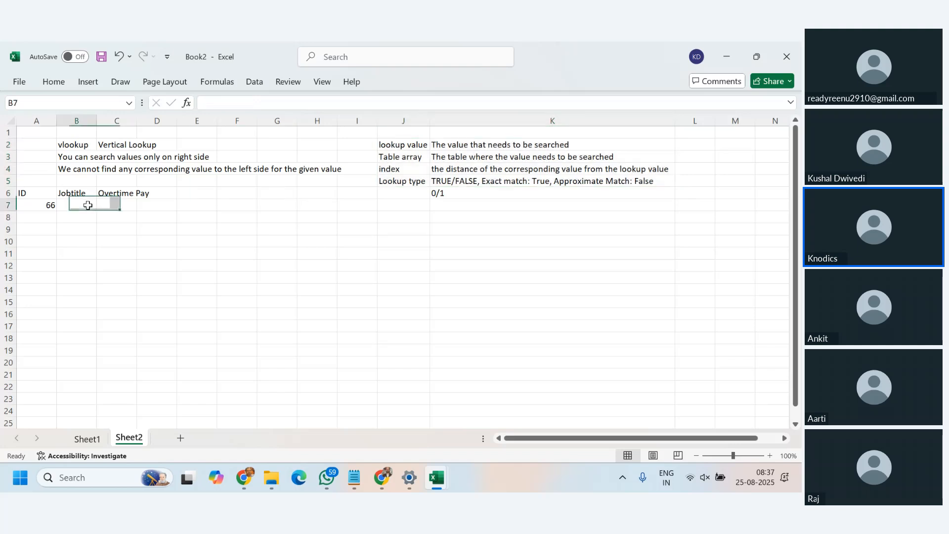
click(46, 203)
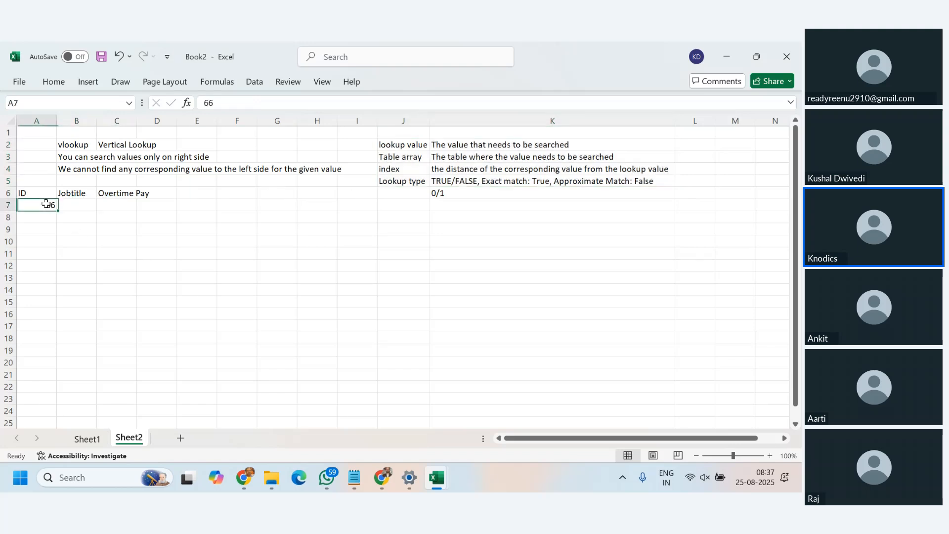
click(87, 438)
scroll(269, 434, up, 17)
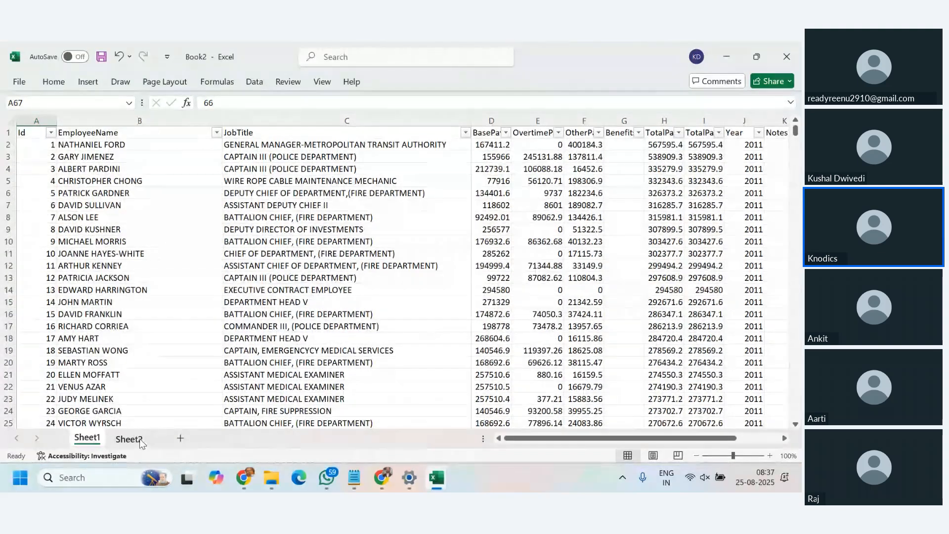
click(129, 439)
click(78, 204)
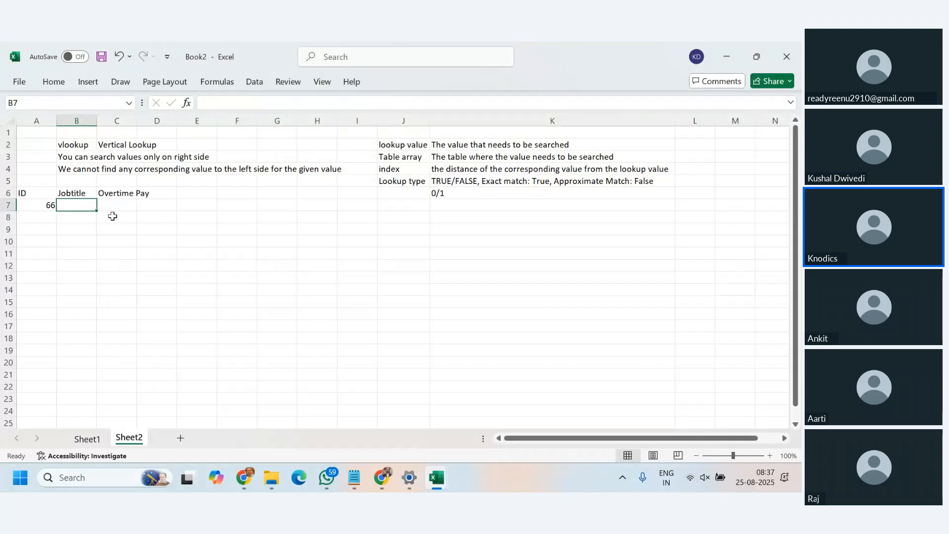
text(=vloo)
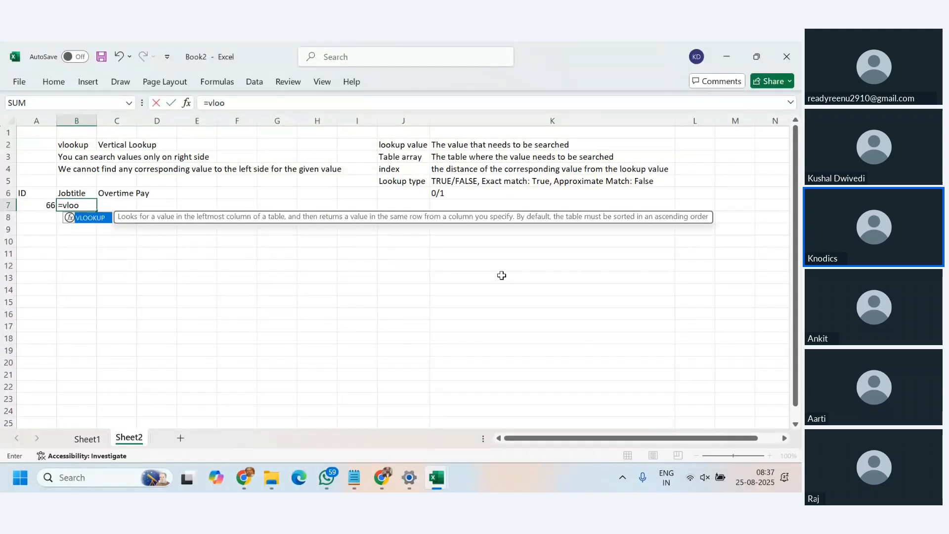
text(kup()
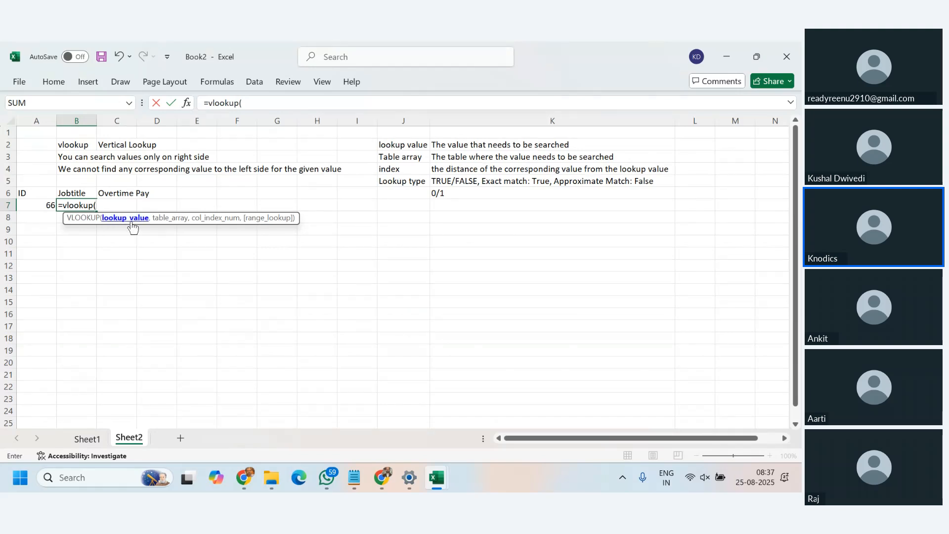
click(34, 205)
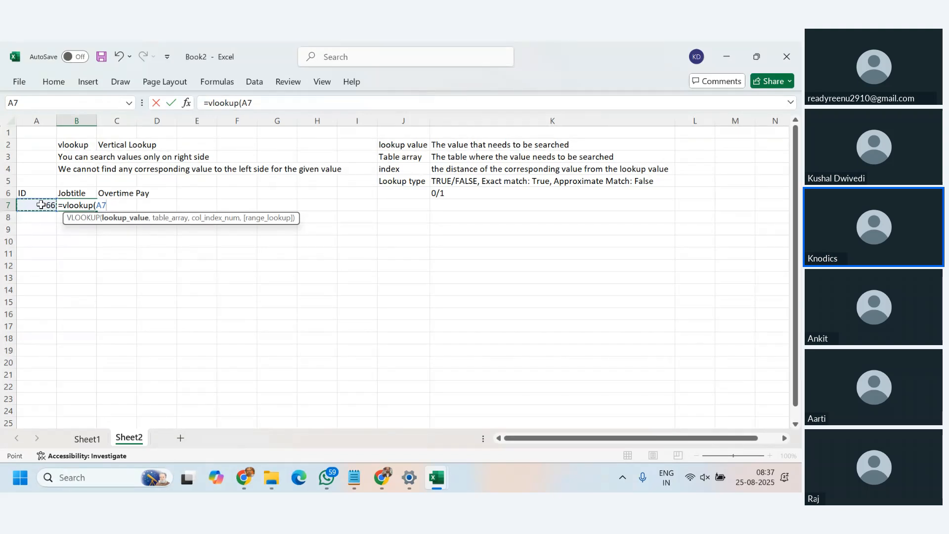
text(,)
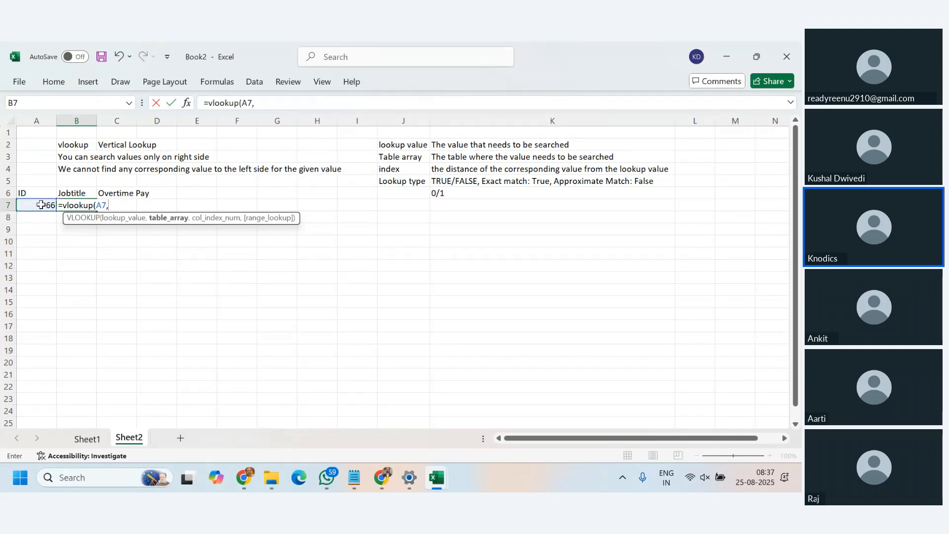
Set the formula's table array to the whole salaries table on Sheet1, A1:J148655, and proceed to the column index argument
click(91, 439)
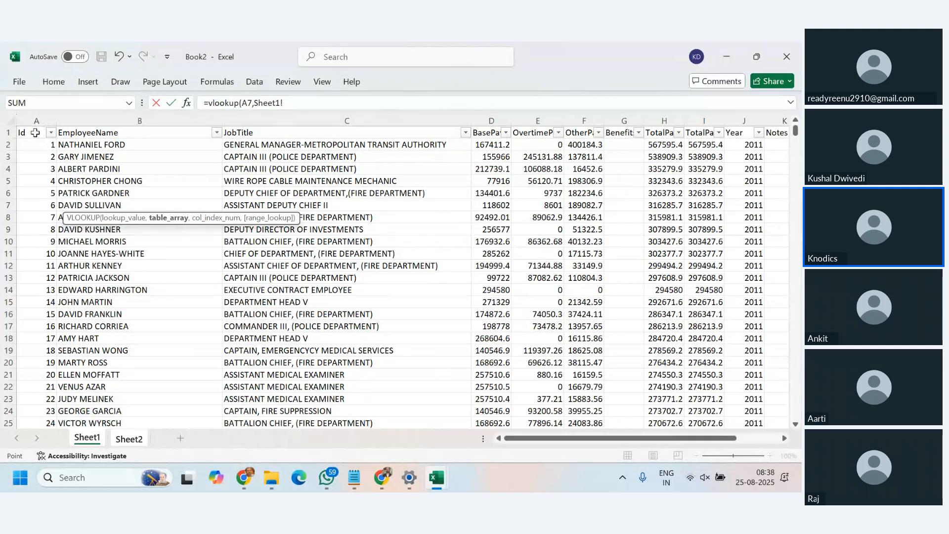
drag(35, 133, 747, 132)
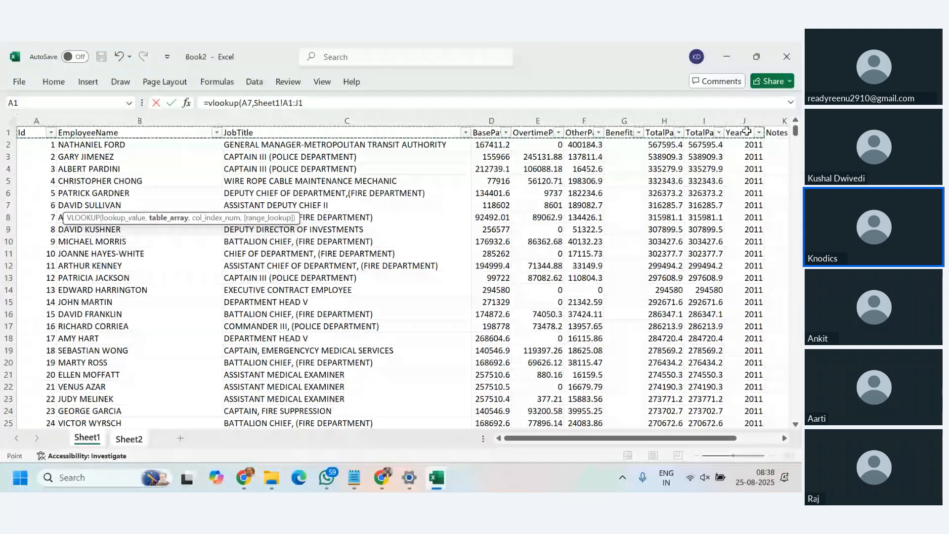
key(ctrl+shift+Down)
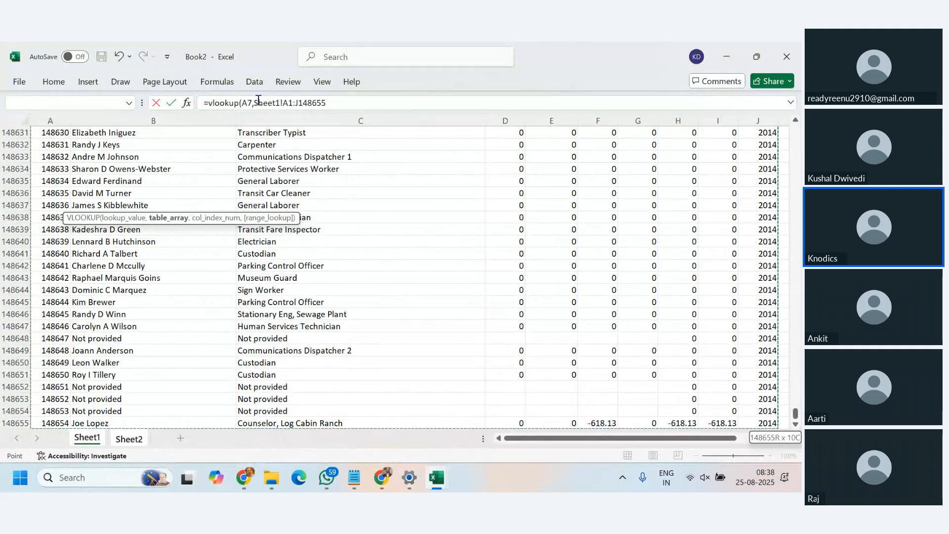
click(338, 104)
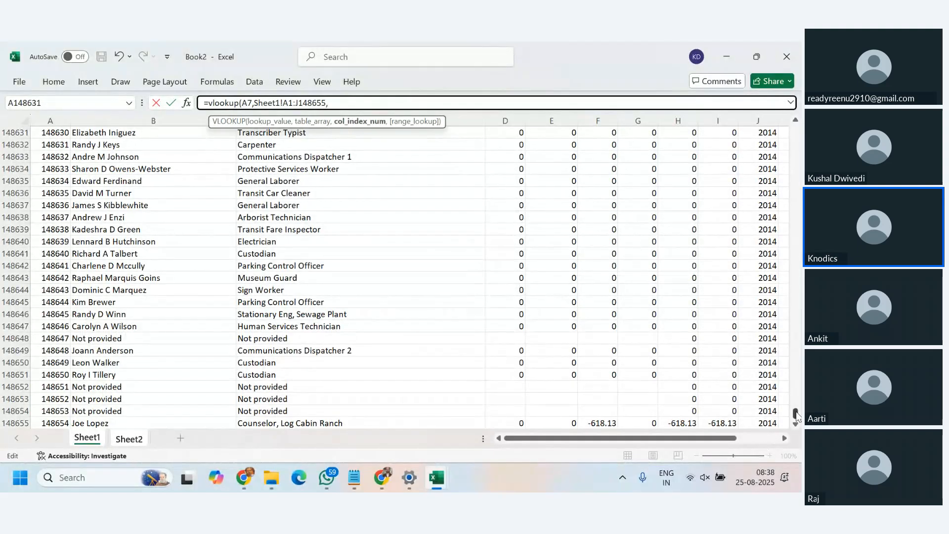
drag(796, 414, 793, 124)
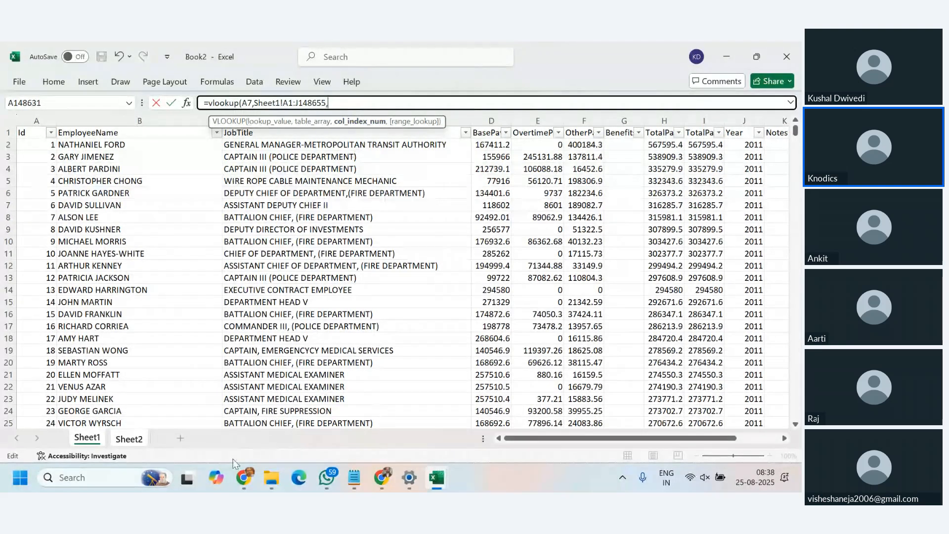
click(129, 439)
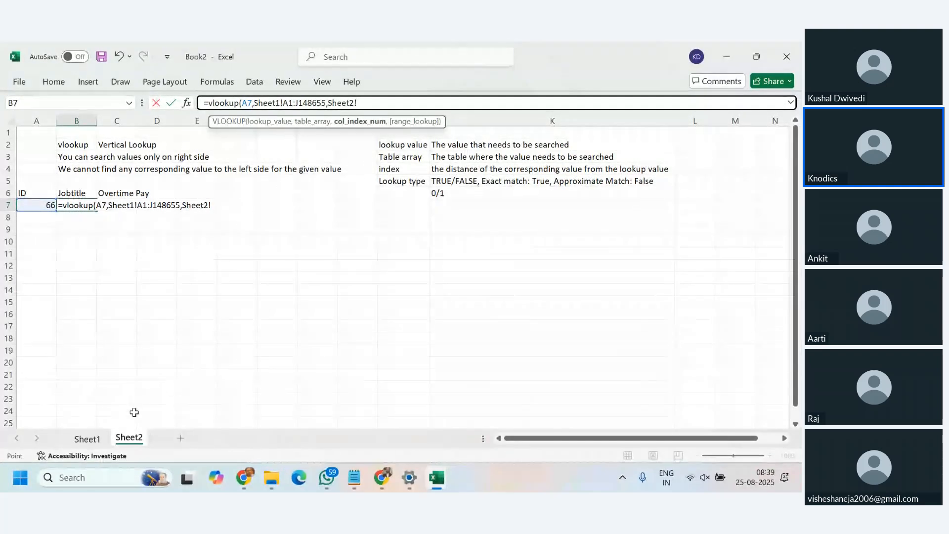
click(87, 439)
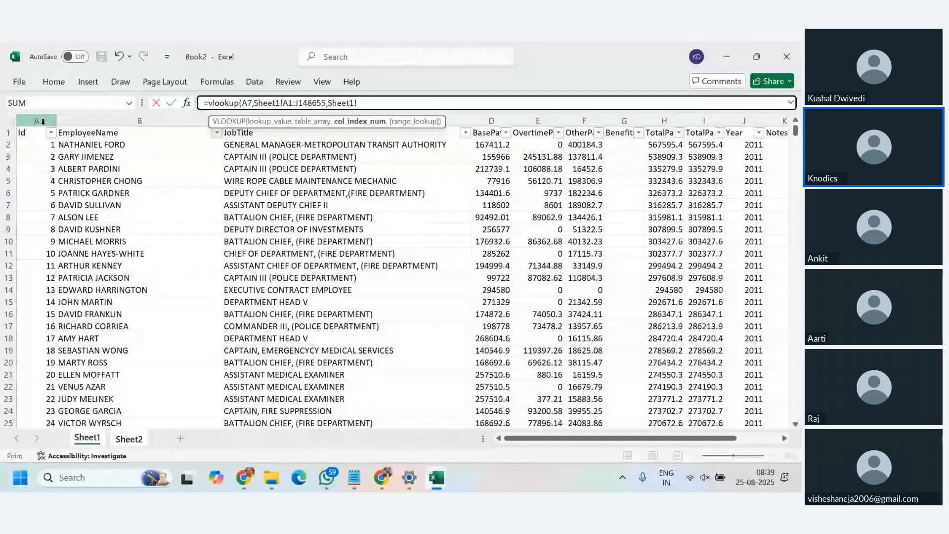
click(37, 134)
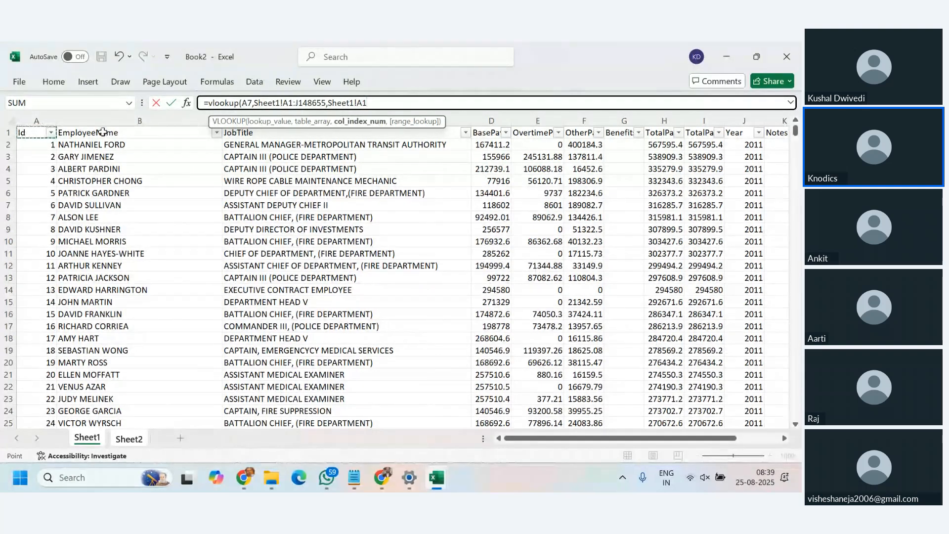
click(103, 134)
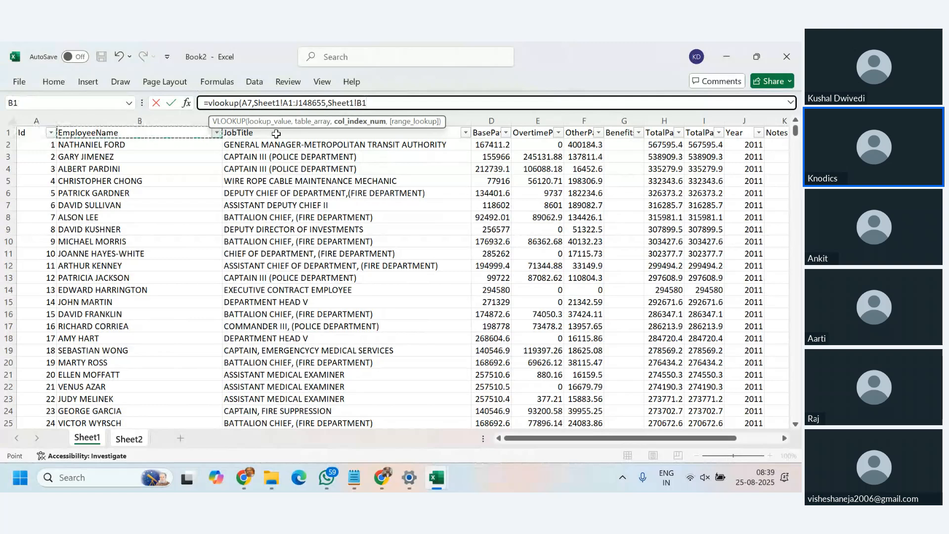
click(301, 135)
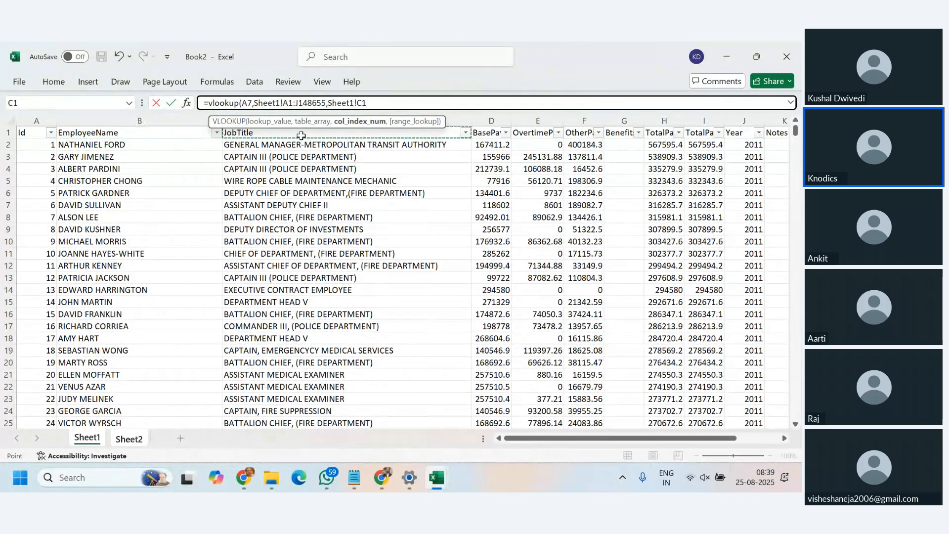
drag(38, 118, 36, 144)
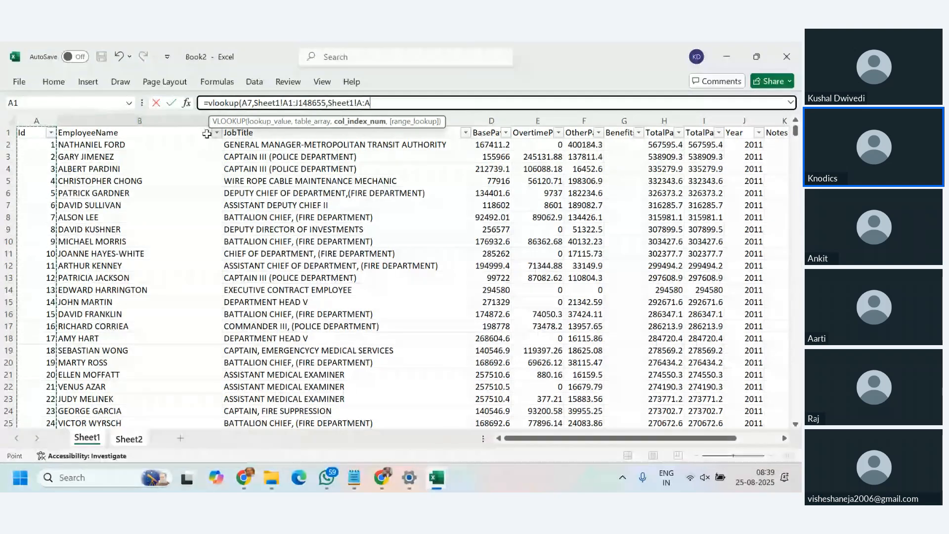
Replace the stray Sheet1 reference with column index 3, add match type 0, and complete the VLOOKUP formula
drag(329, 103, 374, 102)
text(3)
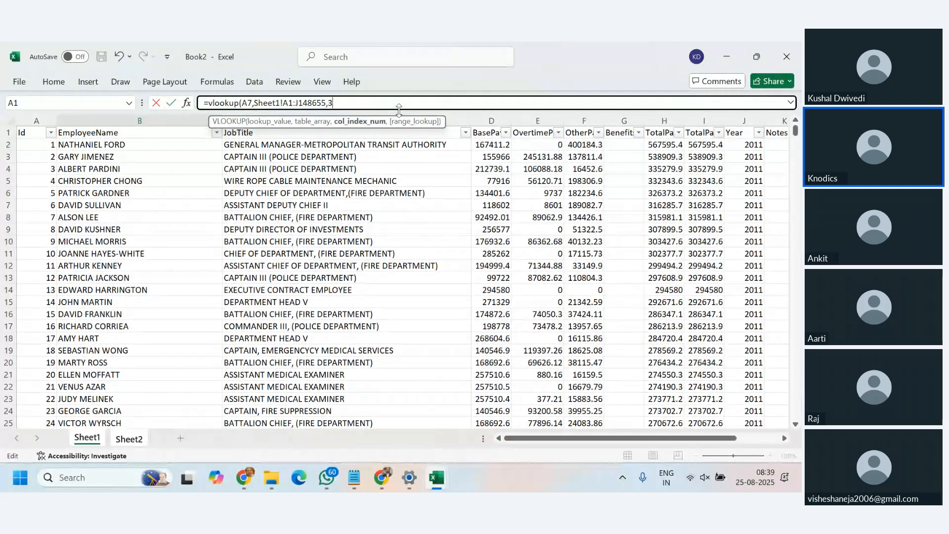
text(,0)
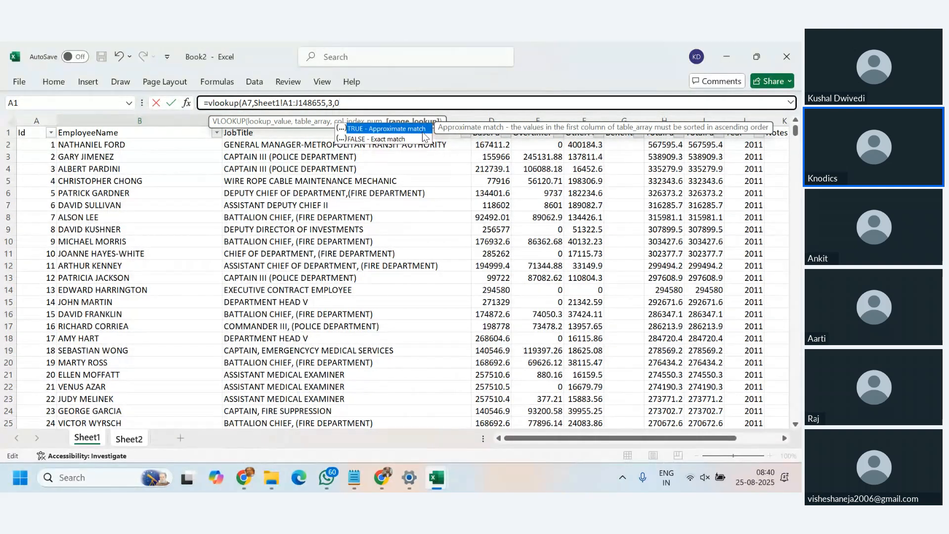
text())
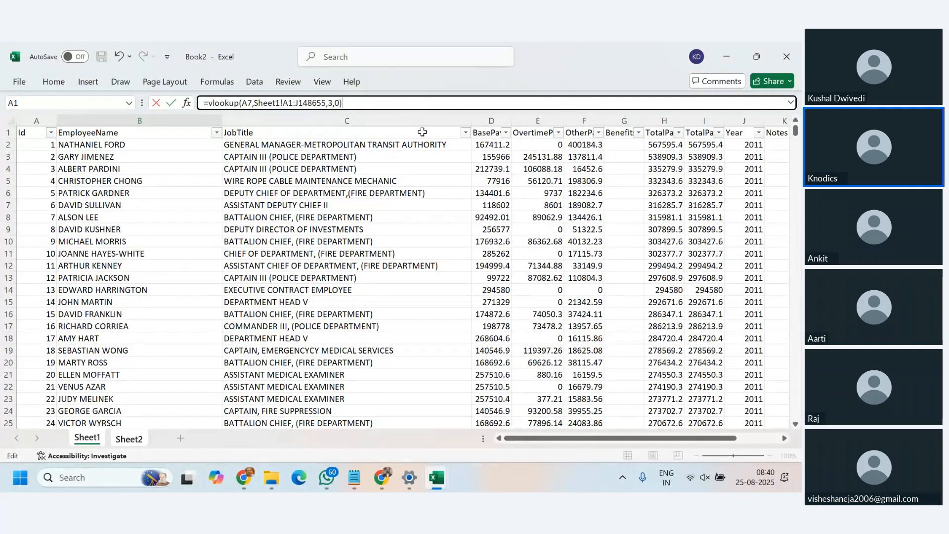
key(Return)
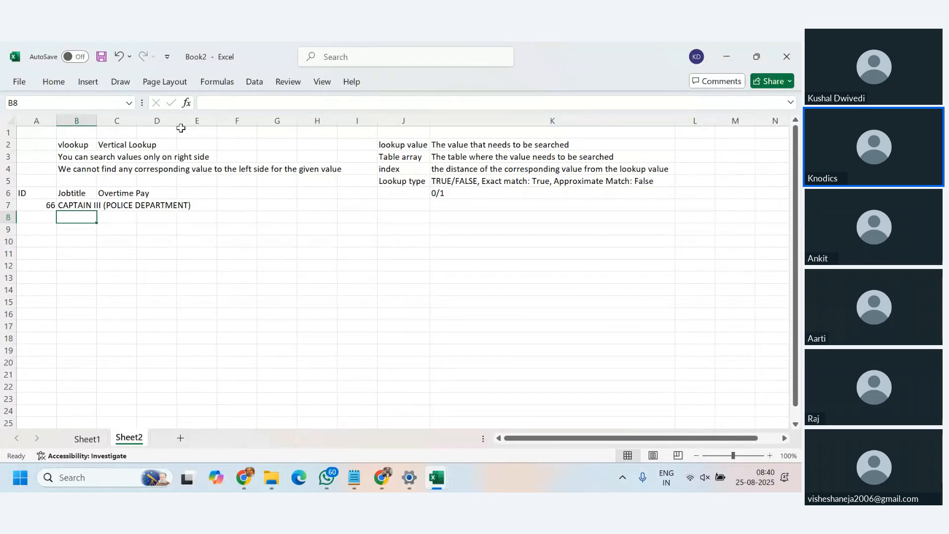
Resize column B of Sheet2 so it is just wide enough for the job title in B7
double_click(100, 118)
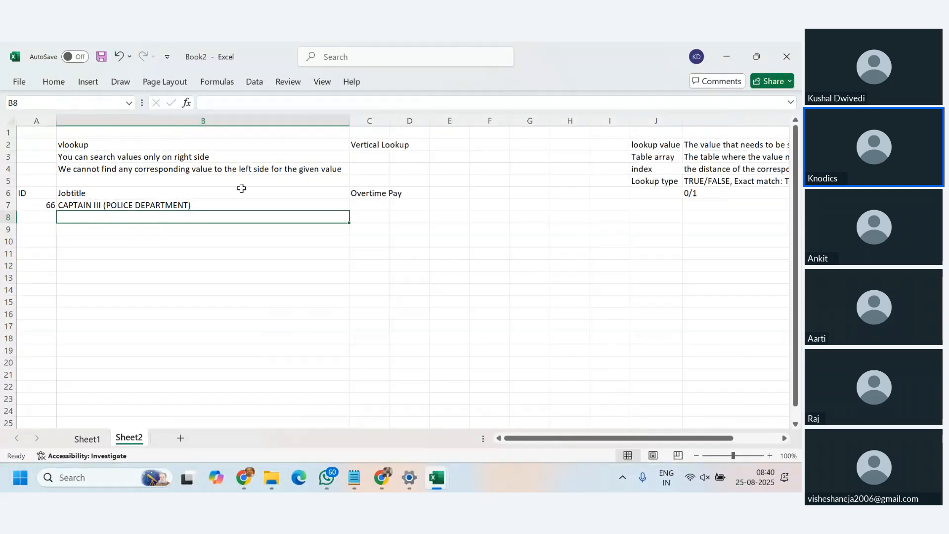
click(195, 204)
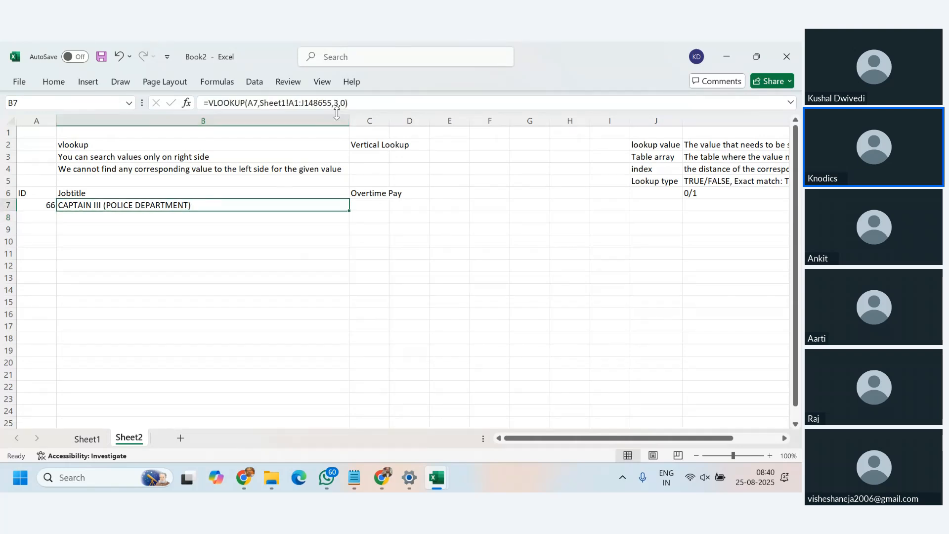
drag(349, 122, 210, 124)
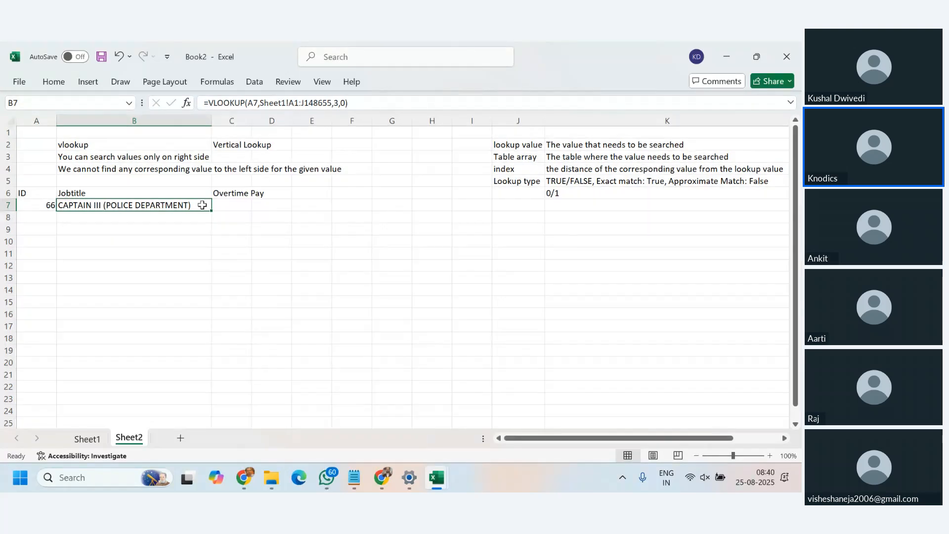
Test the job title lookup by changing the ID in A7 to 567
click(34, 206)
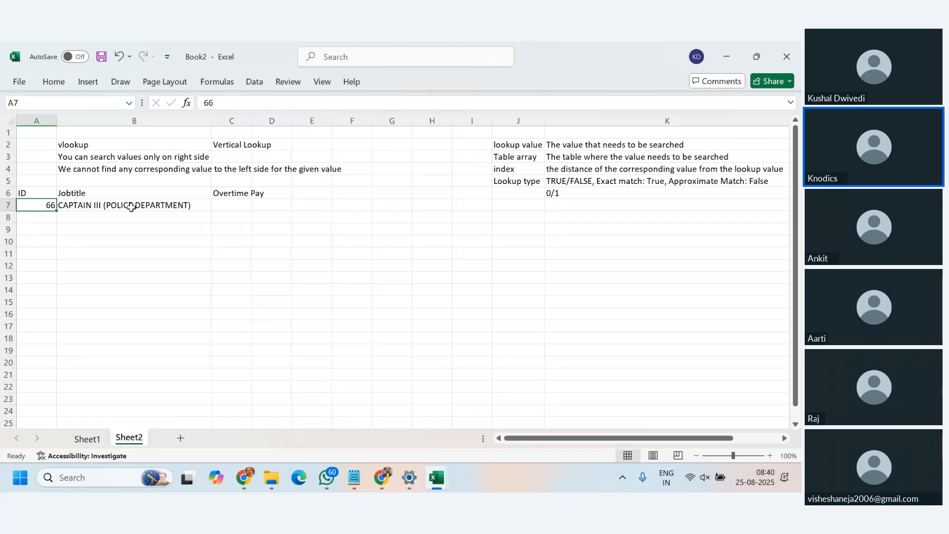
text(567)
key(Return)
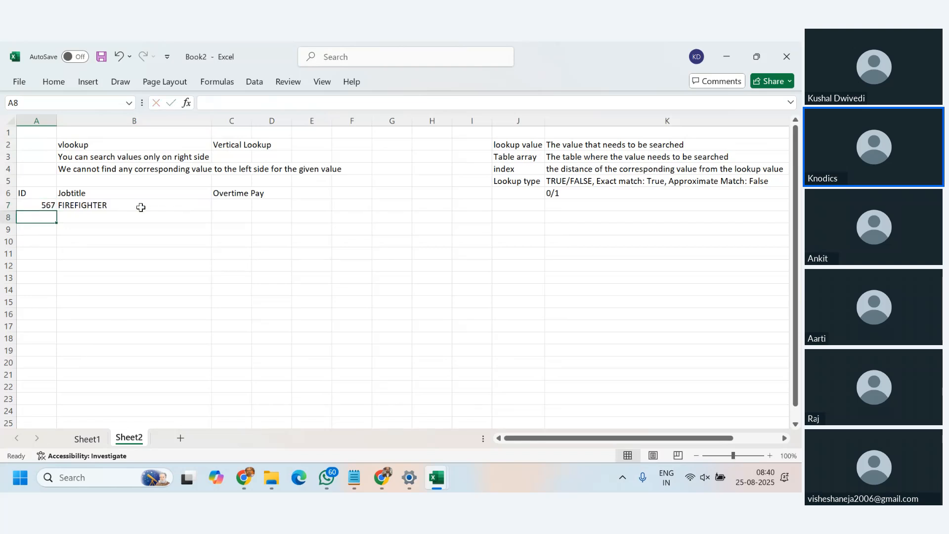
Test the job title lookup by changing the ID in A7 to 4897
click(34, 208)
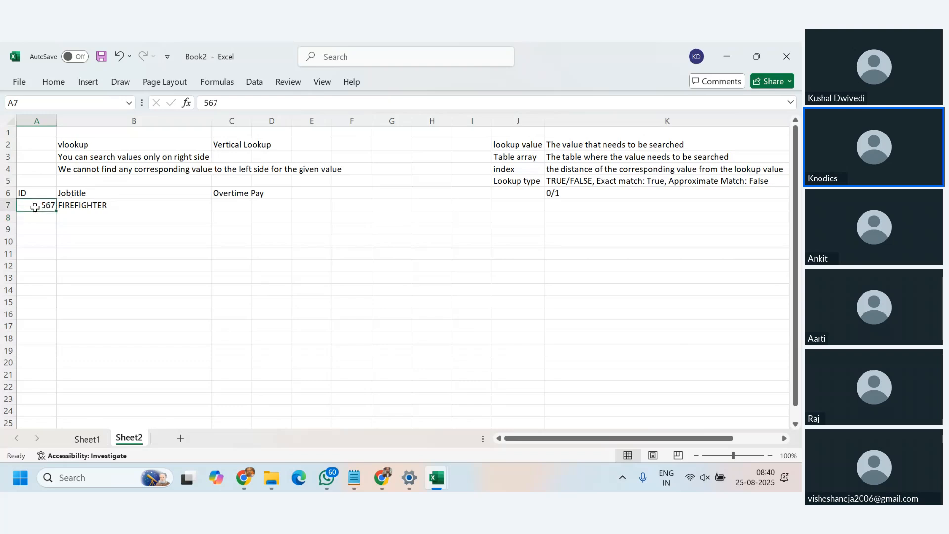
text(489764)
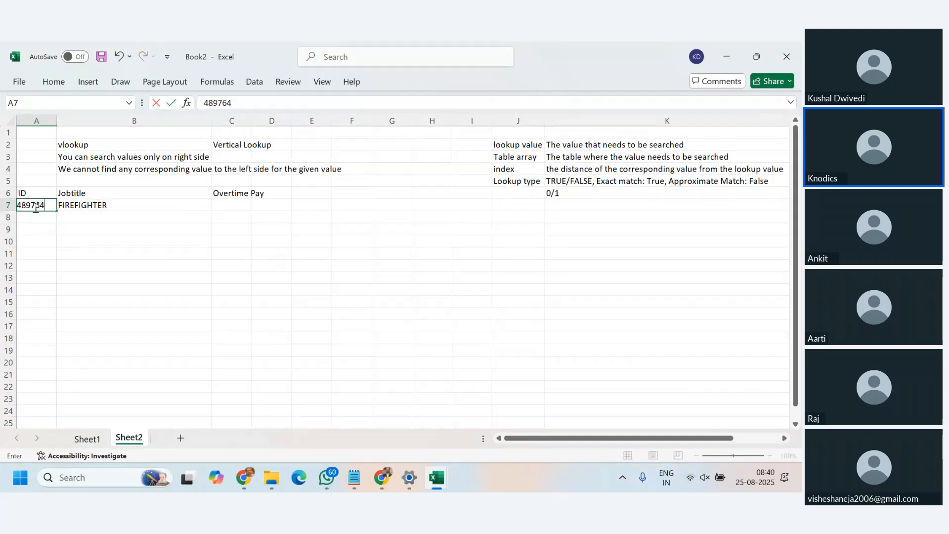
key(BackSpace)
key(BackSpace)
key(BackSpace)
text(7)
key(Return)
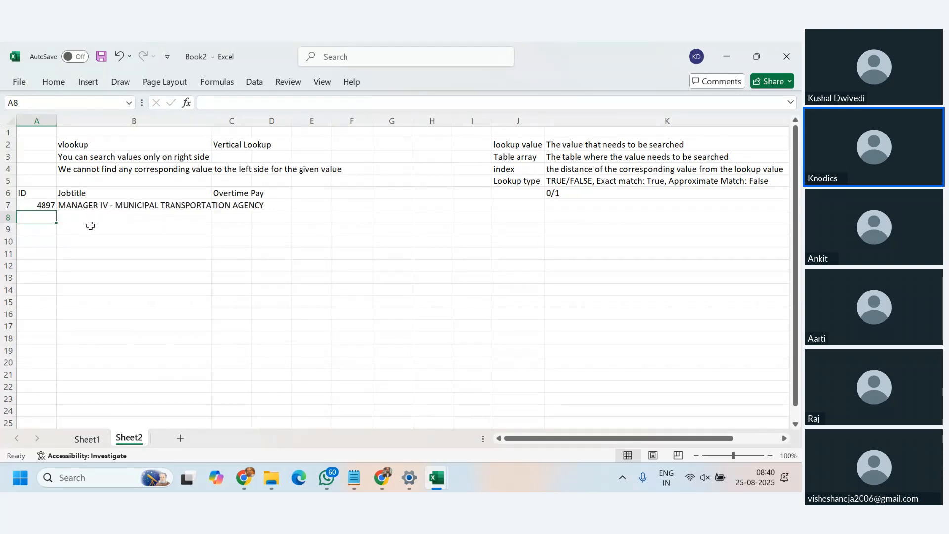
click(94, 206)
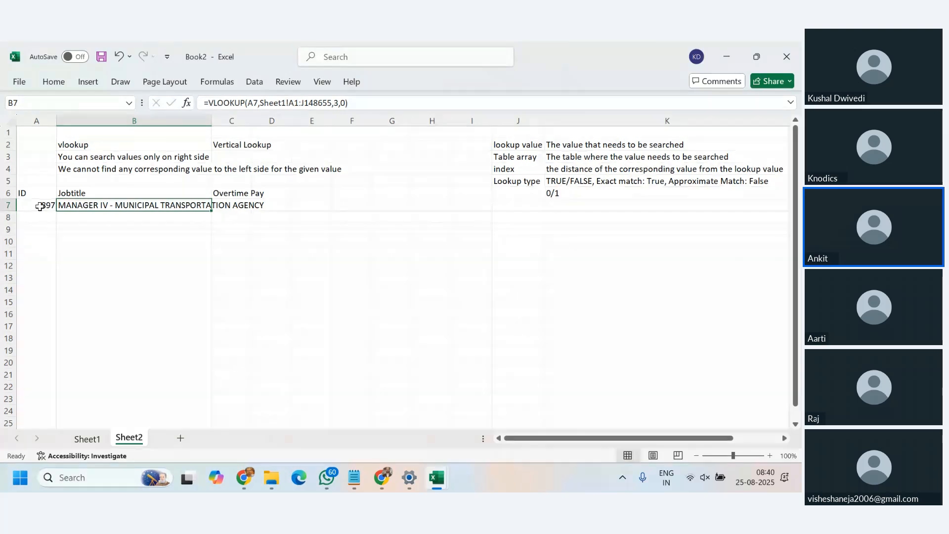
text(67)
key(Return)
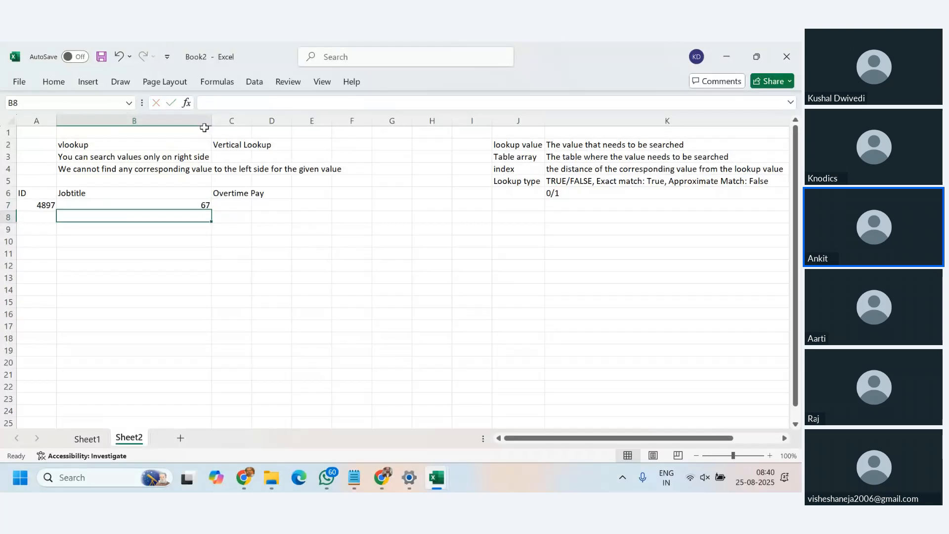
key(ctrl+z)
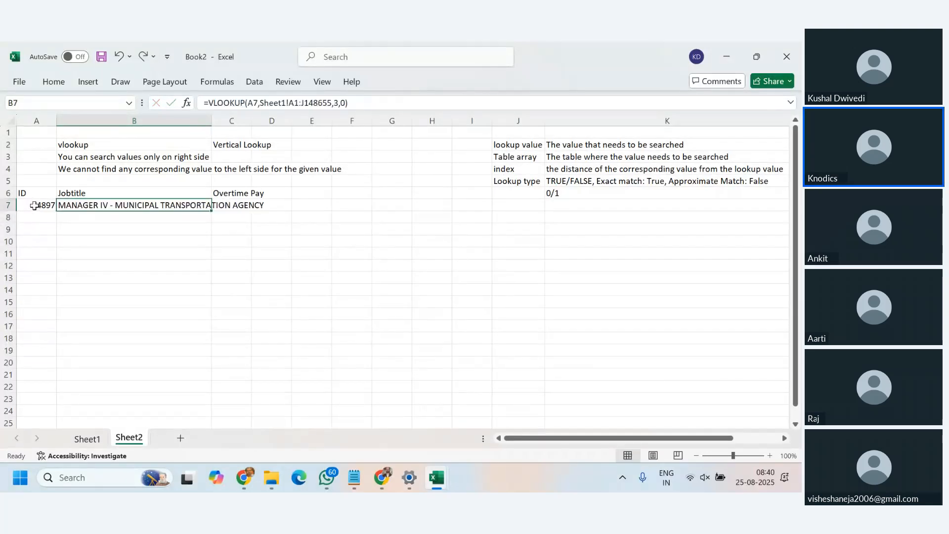
Test the job title lookup by changing the ID in A7 to 66
click(36, 207)
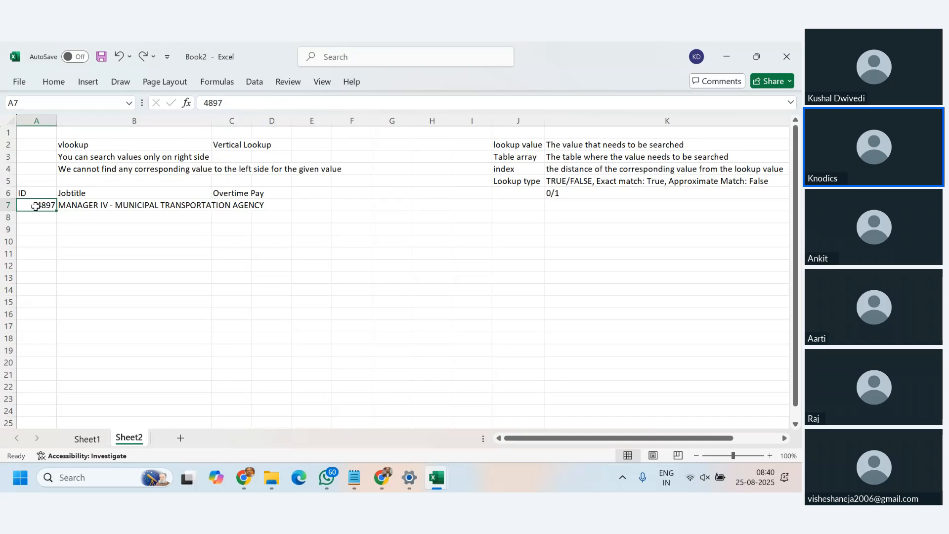
text(66)
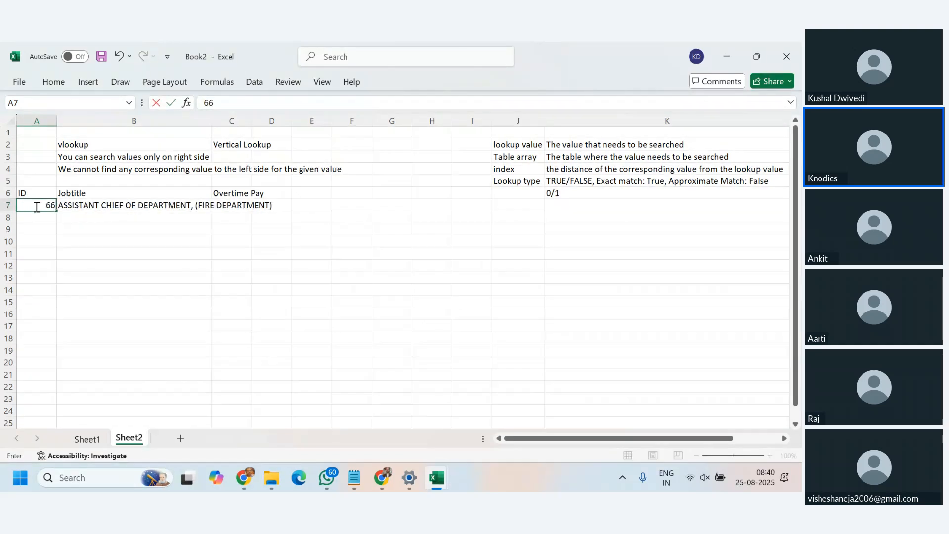
key(Return)
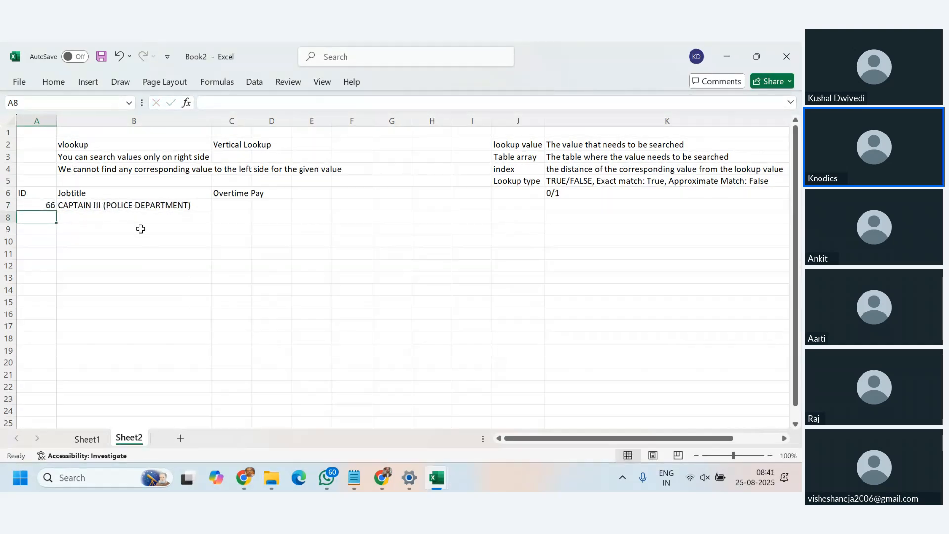
click(153, 216)
click(232, 205)
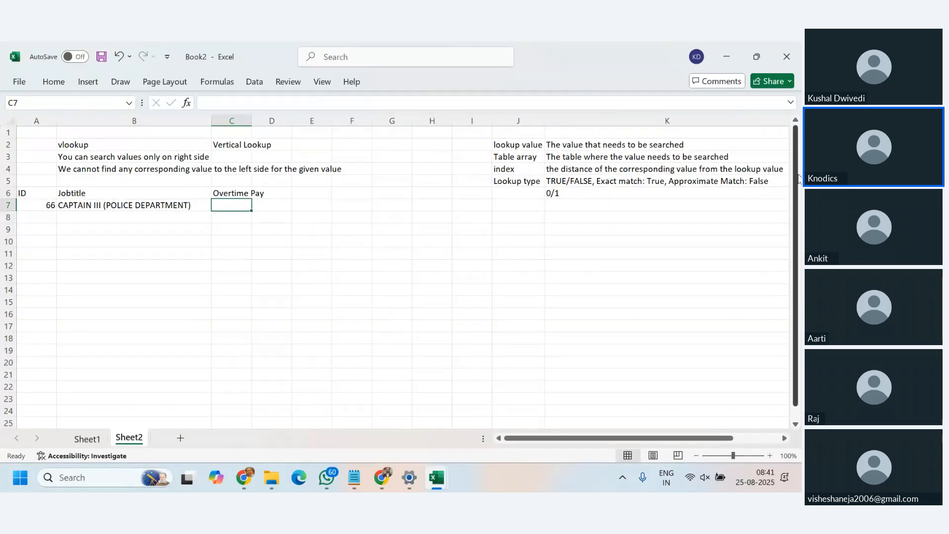
Correct the lookup type note in K5 to read Exact match: False, Approximate Match: True
click(774, 183)
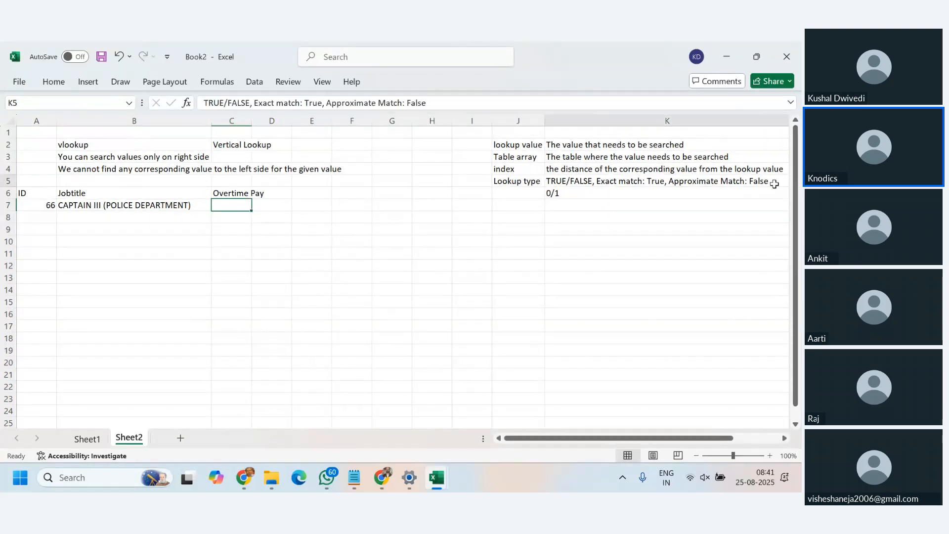
double_click(774, 183)
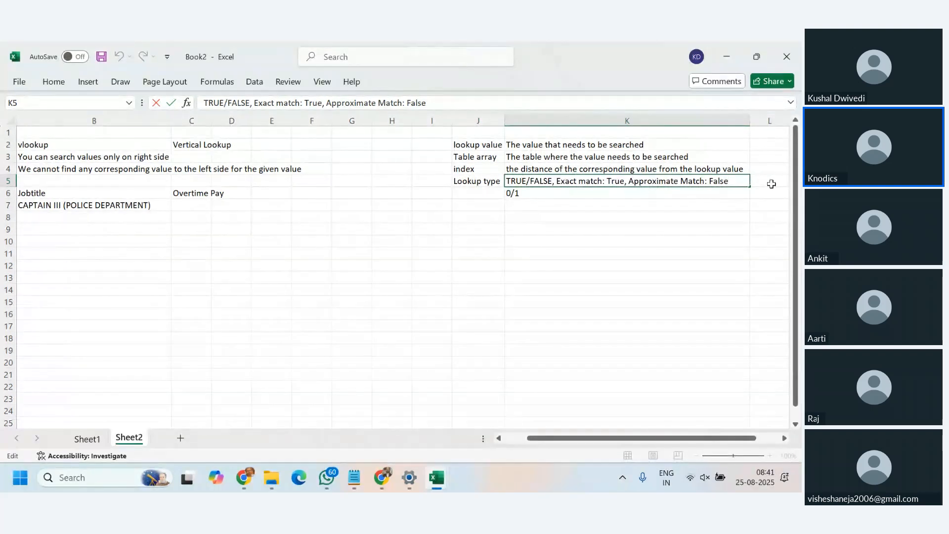
text(True)
click(624, 182)
key(BackSpace)
key(BackSpace)
key(BackSpace)
key(BackSpace)
text(F)
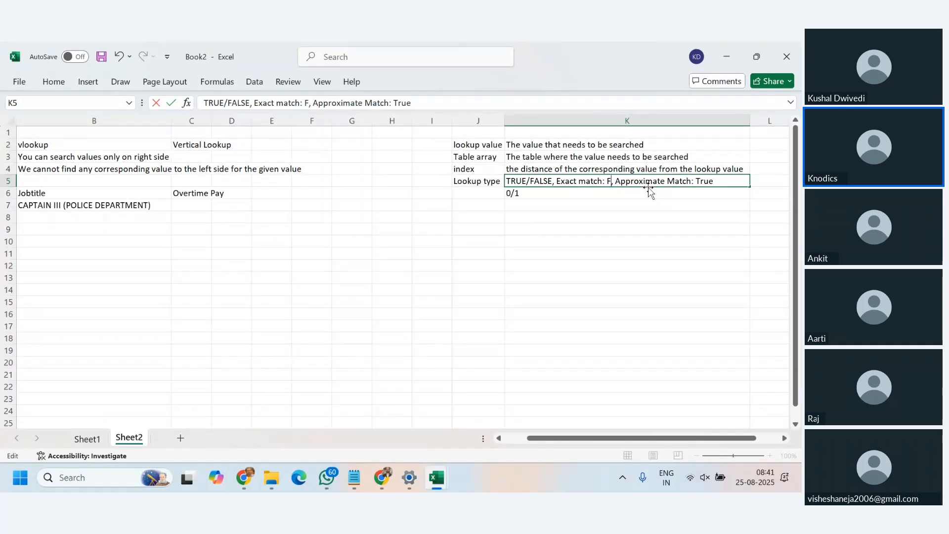
text(alse)
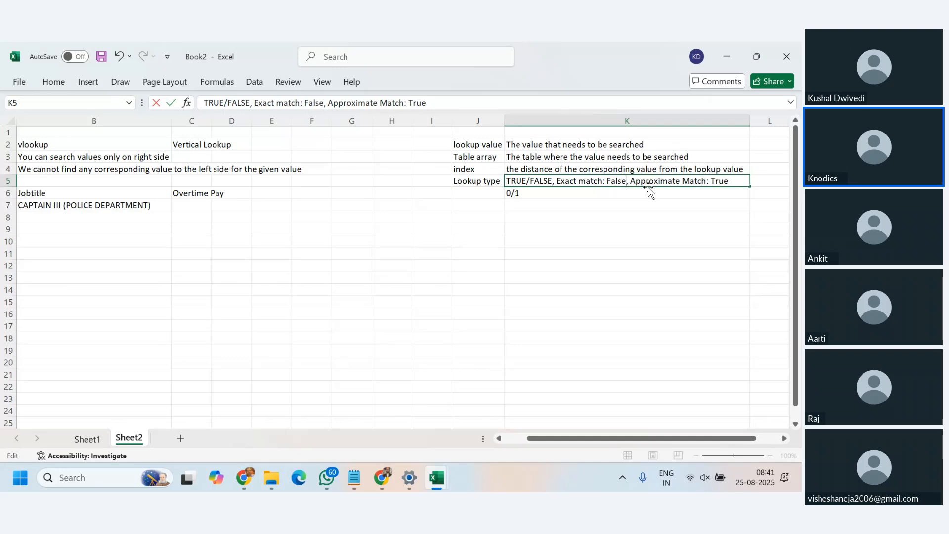
key(Return)
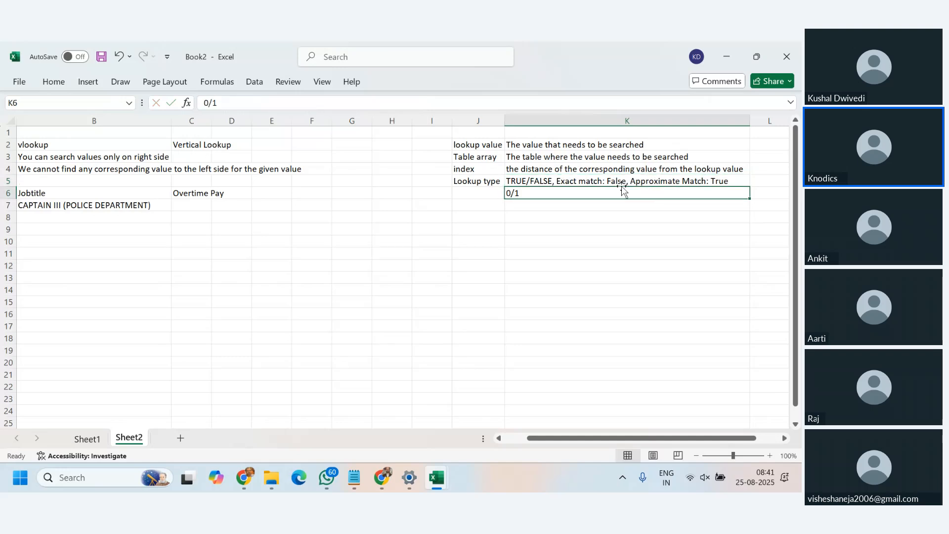
Change the numeric match option note in K6 to 1/0
double_click(550, 195)
click(475, 194)
double_click(547, 192)
key(BackSpace)
key(BackSpace)
key(BackSpace)
text(1/0)
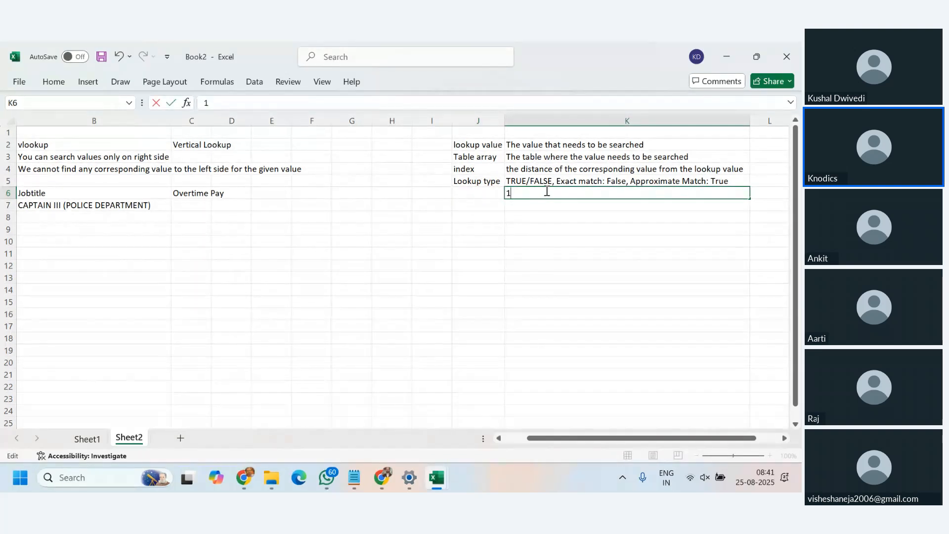
key(Return)
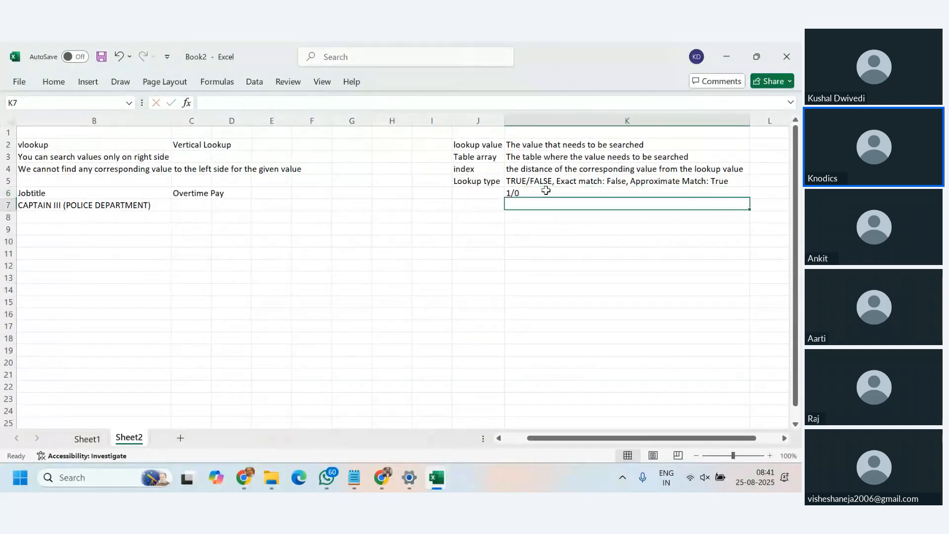
Start a VLOOKUP formula in C7 under Overtime Pay, using the ID in A7 as the lookup value
drag(636, 441, 594, 451)
click(220, 205)
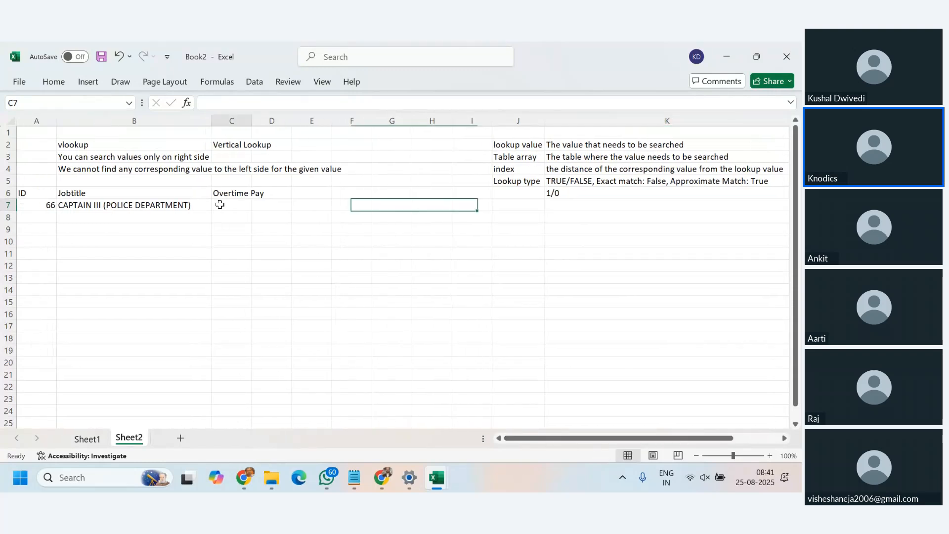
text(=)
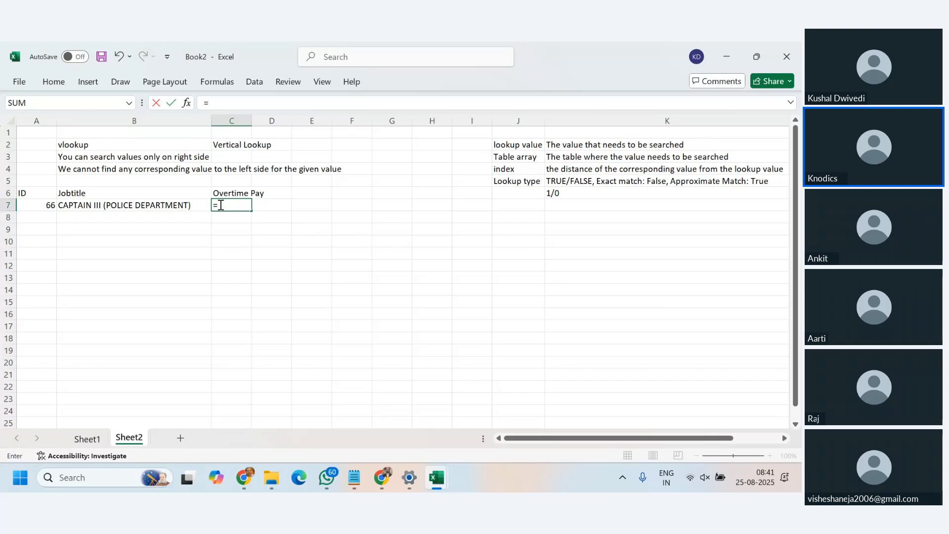
text(vl)
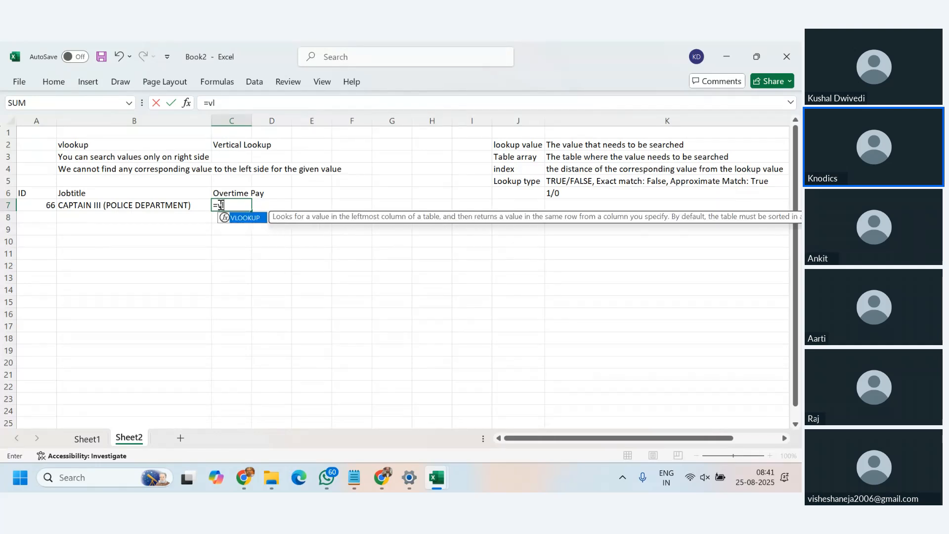
text(ookup()
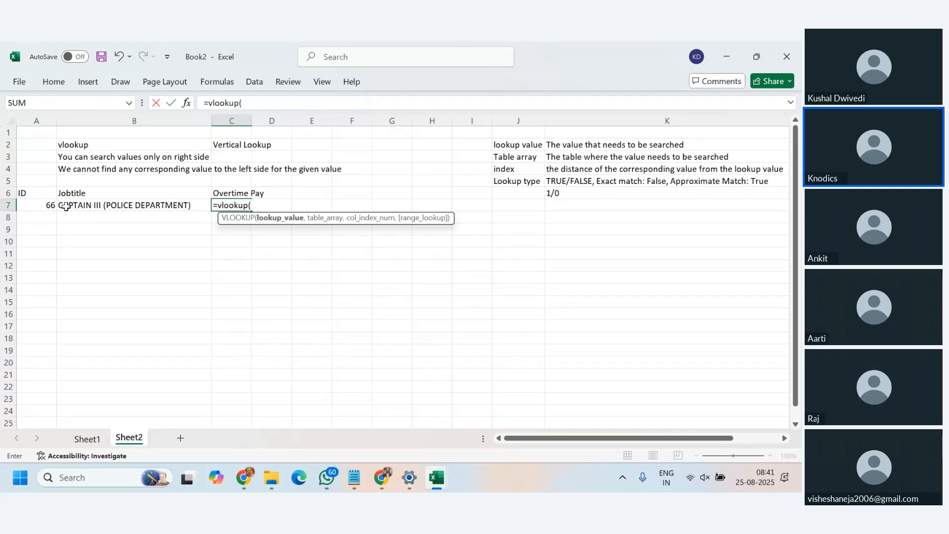
click(46, 205)
text(,)
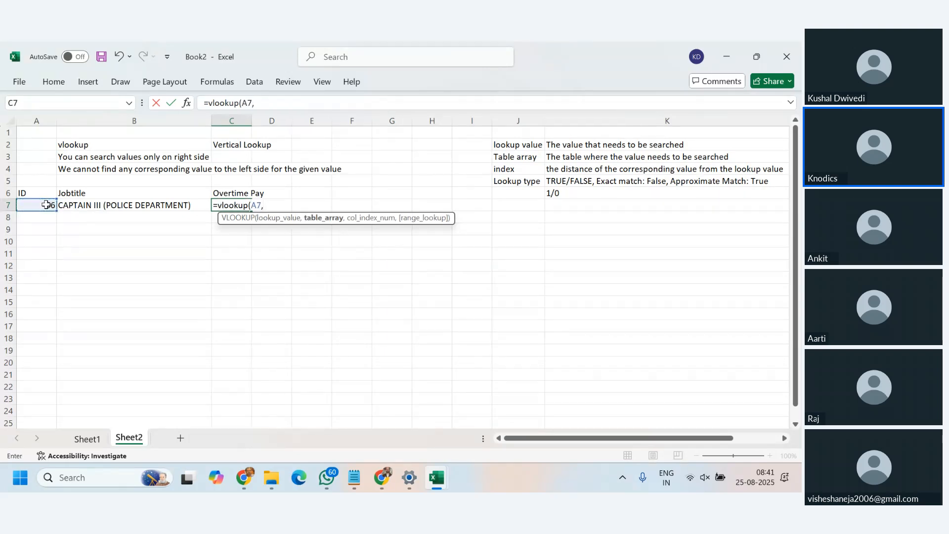
Try to set the formula's table array to Sheet1 range A1:M148655, and abandon the formula
click(87, 438)
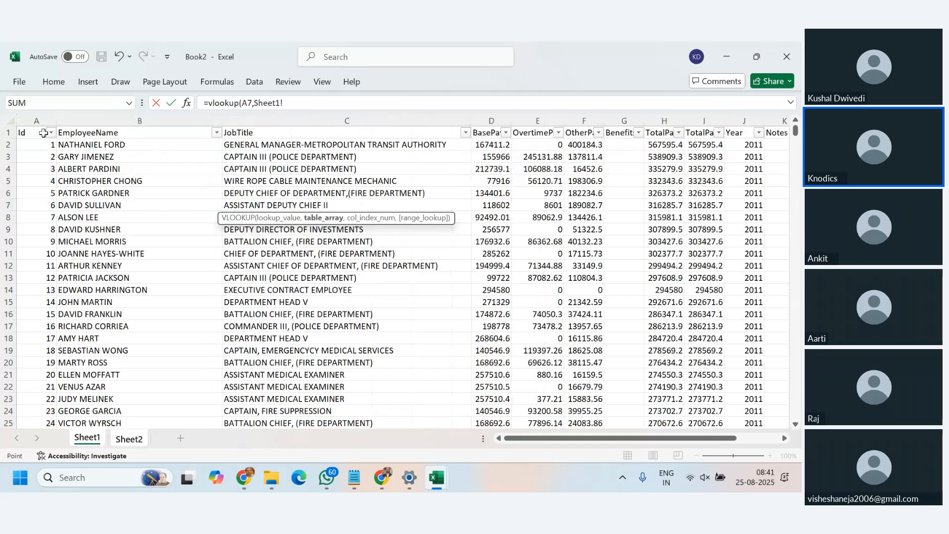
click(38, 133)
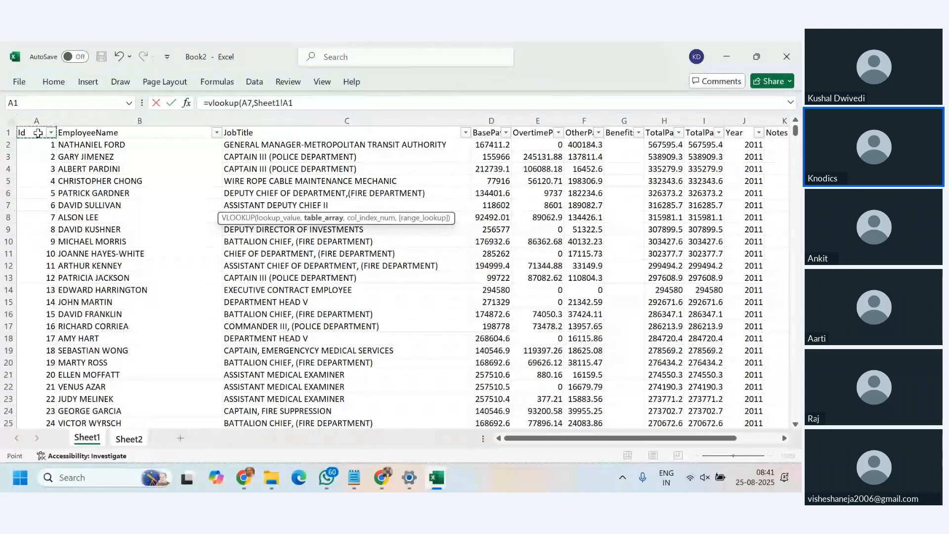
key(ctrl+a)
click(38, 133)
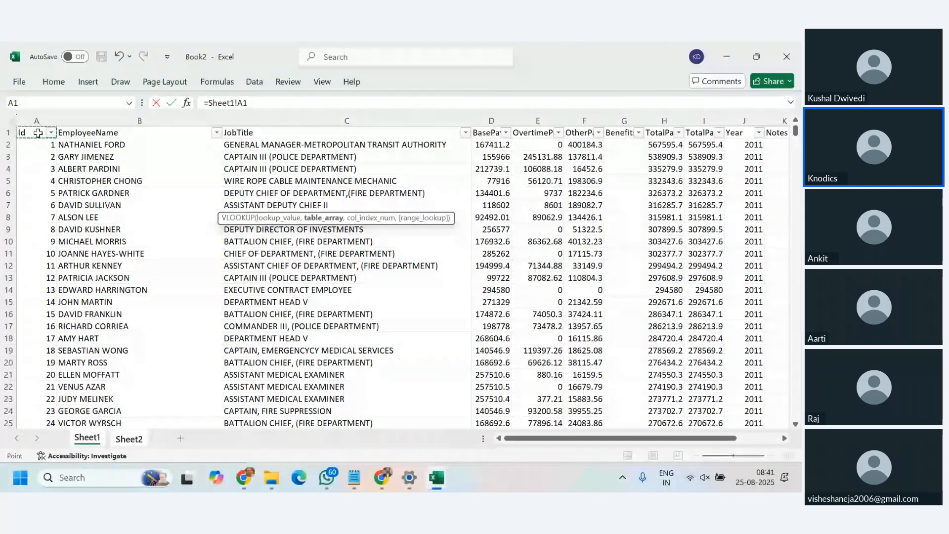
key(ctrl+shift+Right)
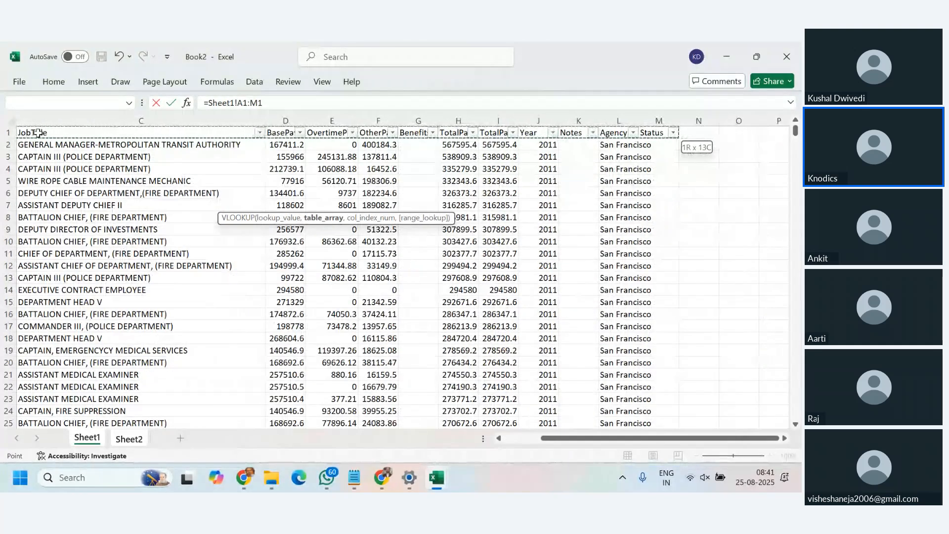
key(ctrl+shift+Down)
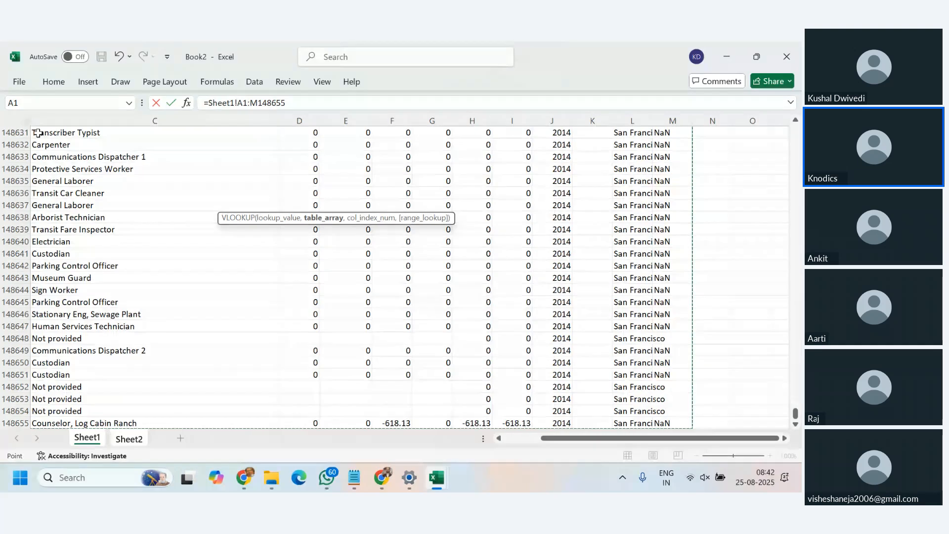
key(Escape)
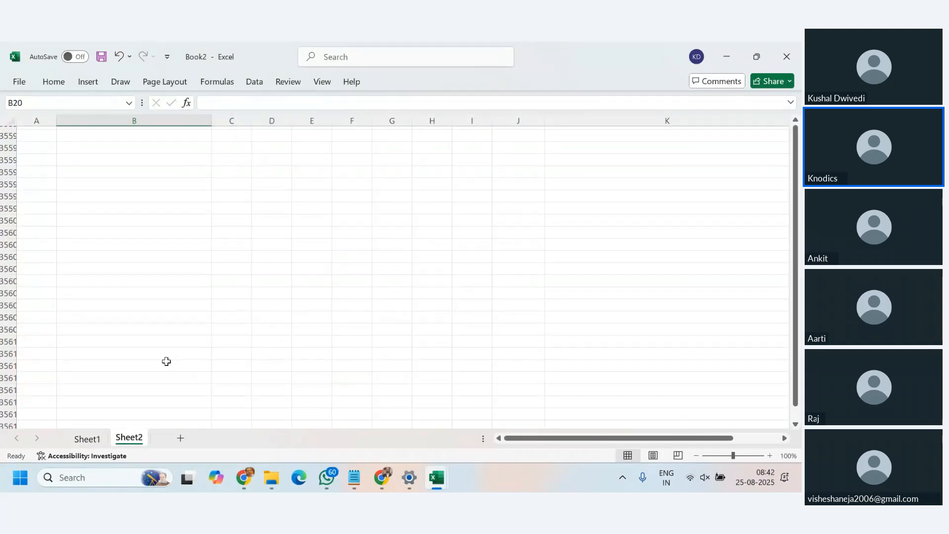
Return to the notes on Sheet2 and undo the last edit to the note in K6
key(Left)
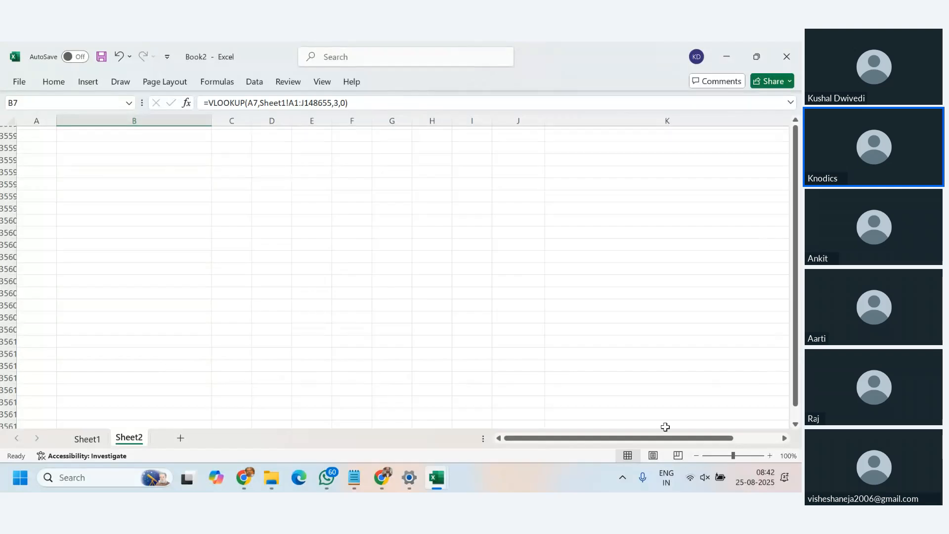
click(135, 343)
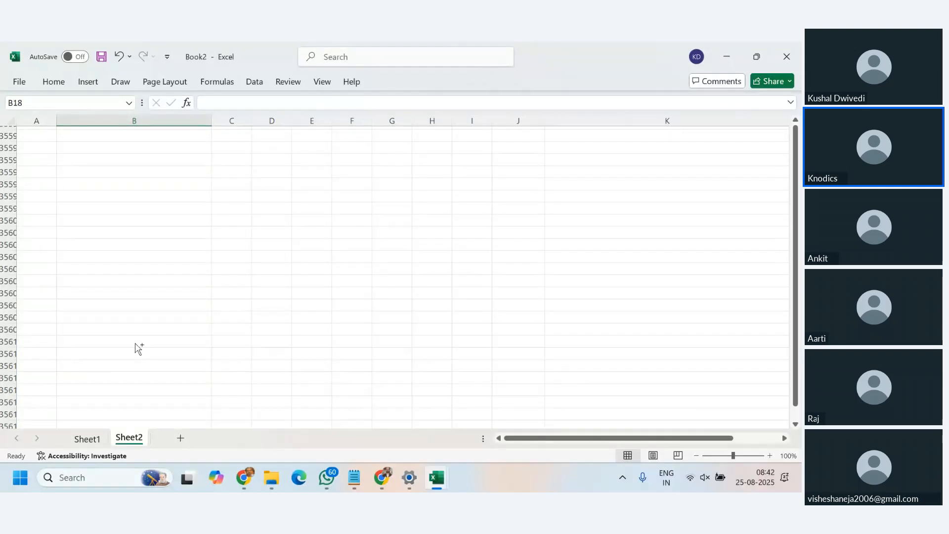
key(Left)
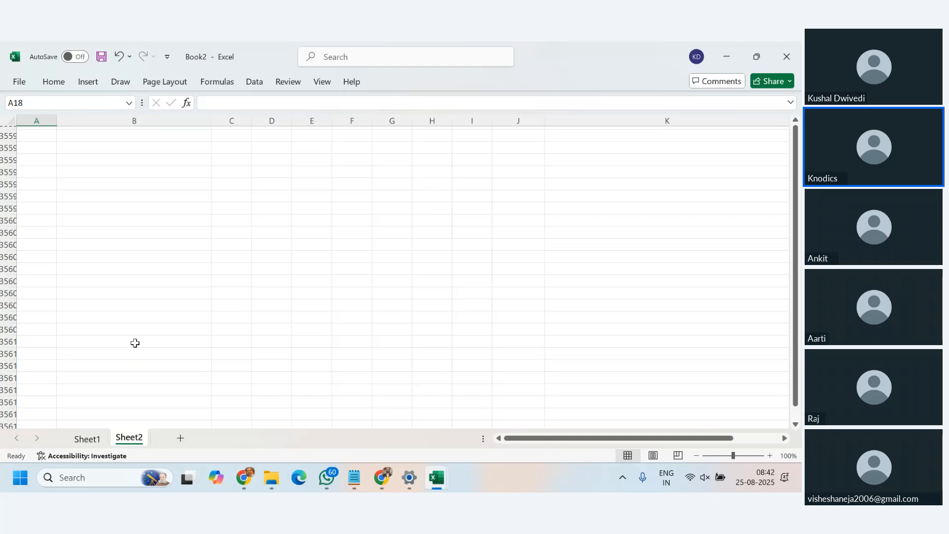
click(477, 279)
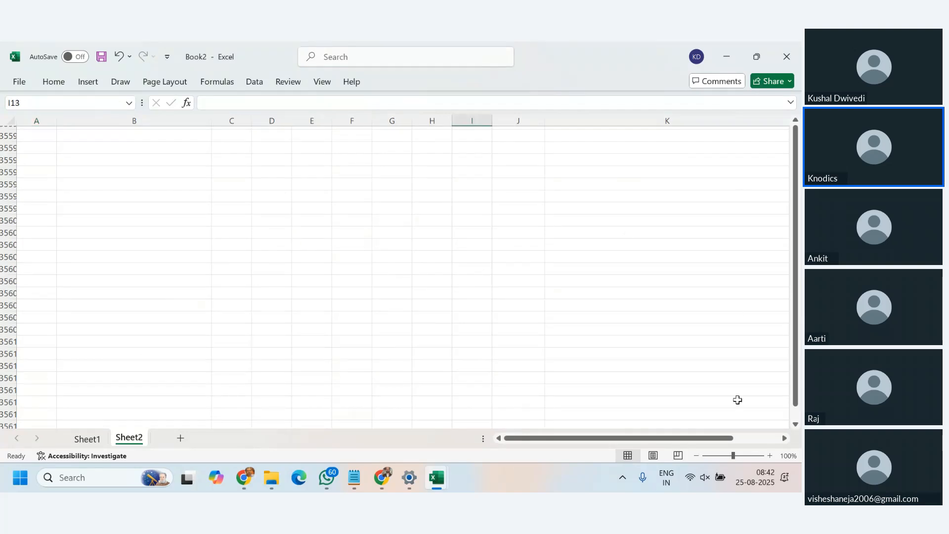
click(87, 439)
click(130, 437)
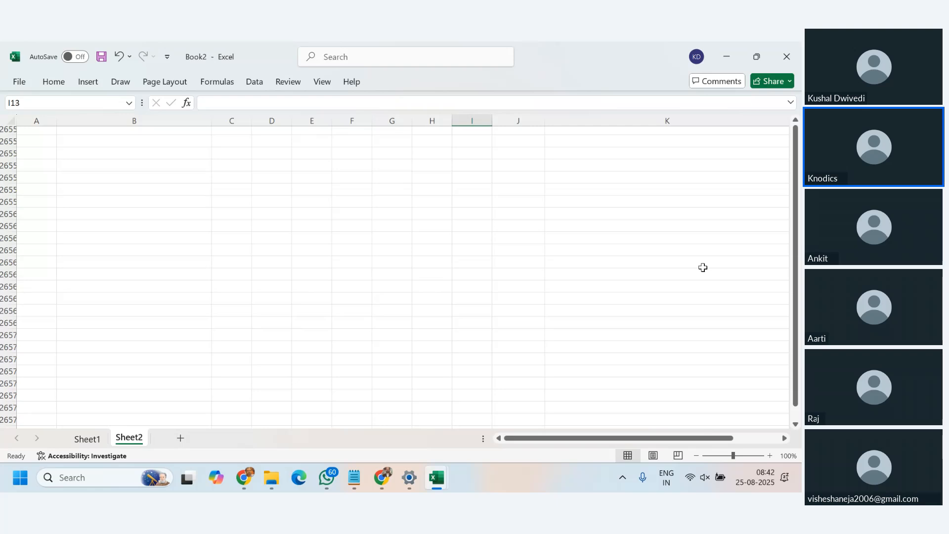
key(ctrl+z)
Start a VLOOKUP formula in C7 on Sheet2 with the ID in A7 as the lookup value
click(190, 202)
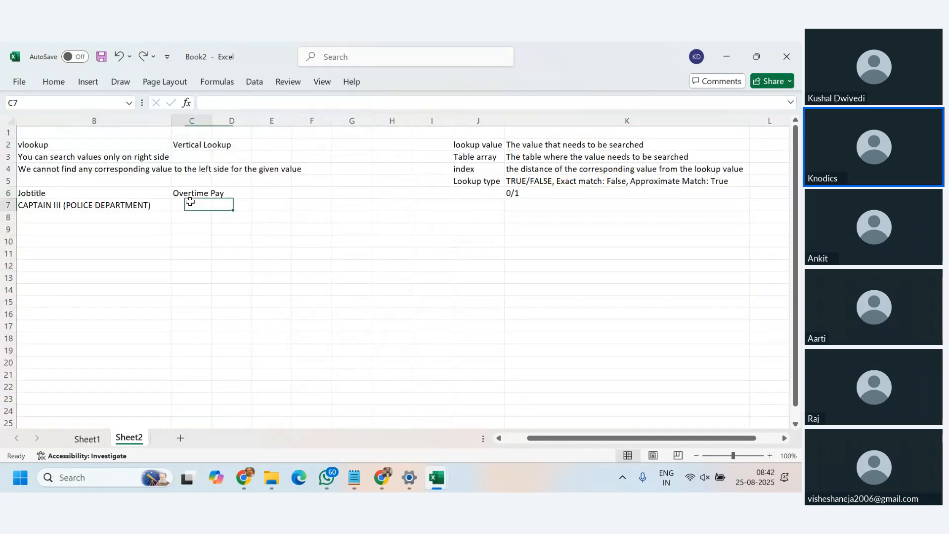
text(=vloo)
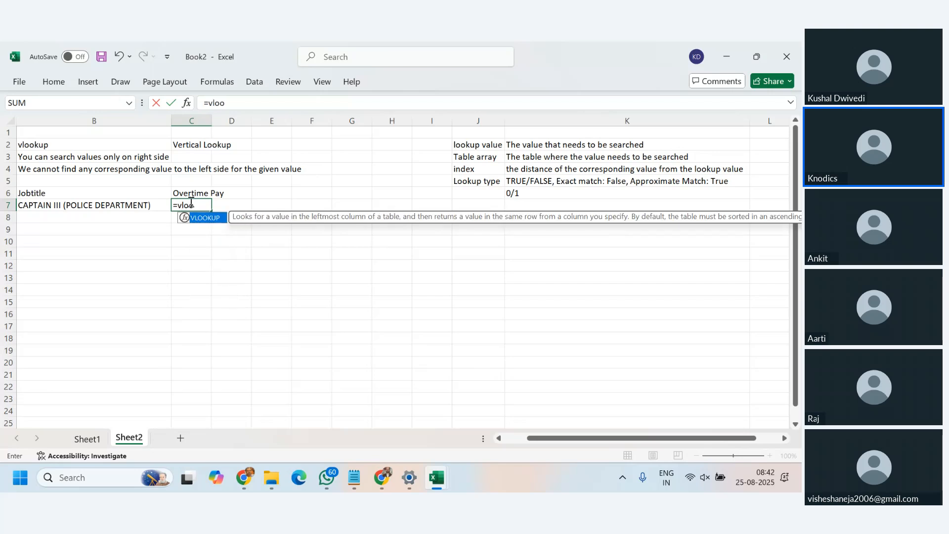
text(kup()
key(Left)
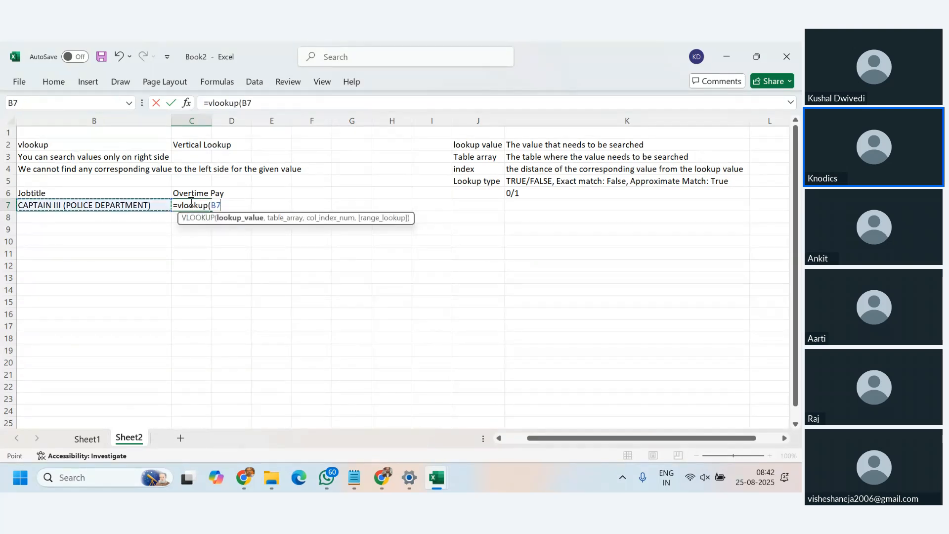
key(Left)
text(,)
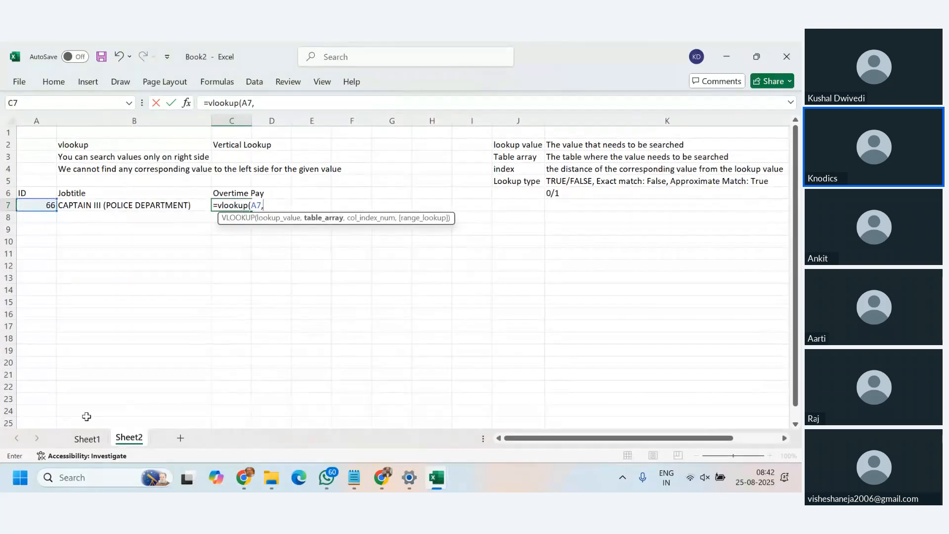
Set the formula's table array to the full Sheet1 data range A1:M148655
click(84, 439)
click(90, 244)
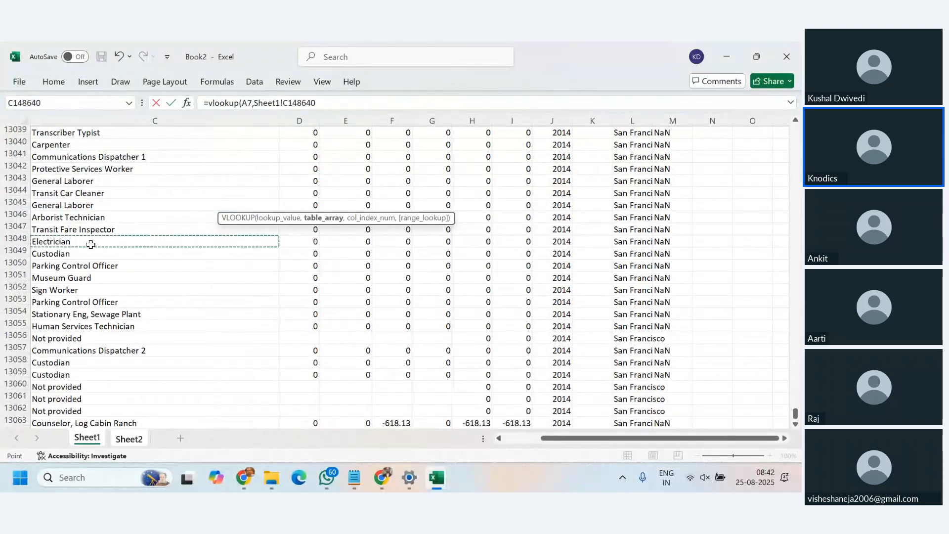
key(ctrl+Up)
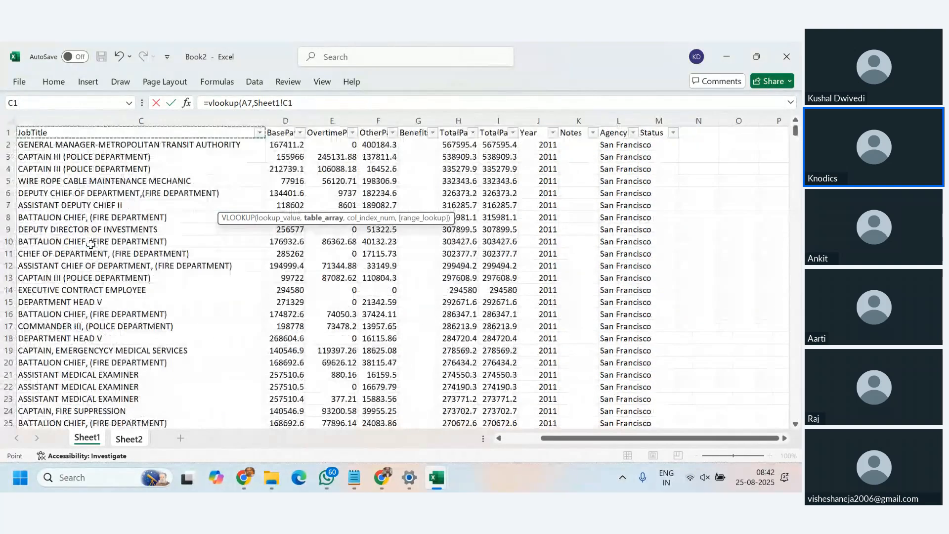
key(ctrl+Left)
key(ctrl+shift+Right)
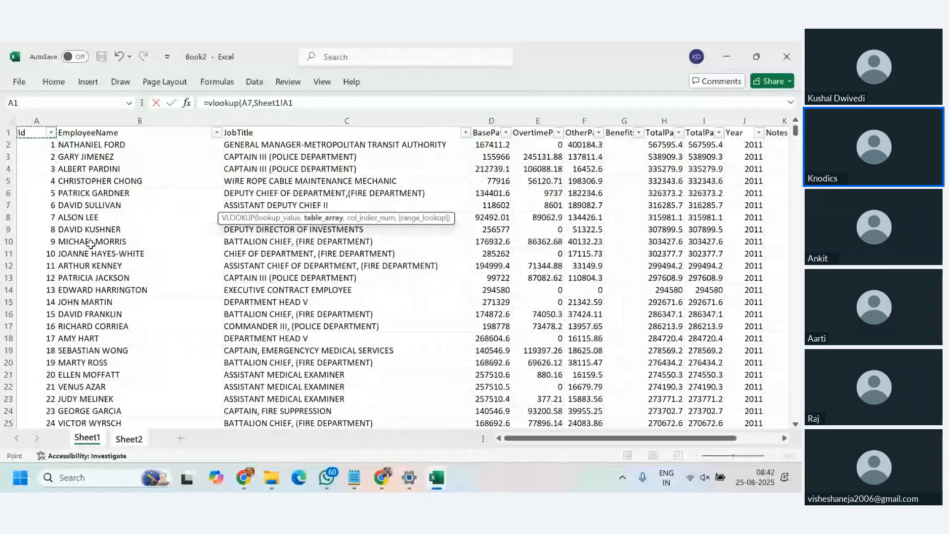
key(ctrl+shift+Down)
text(,)
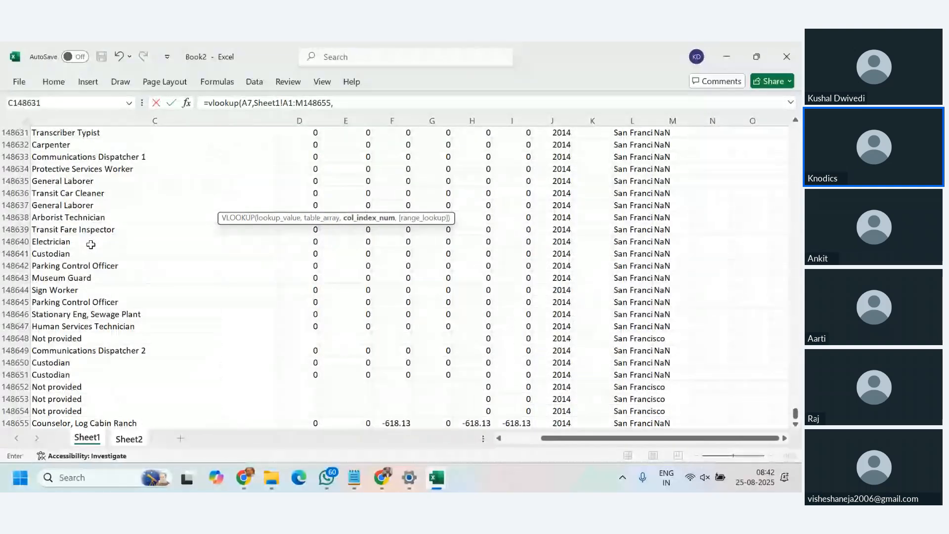
Count the Sheet1 columns from Id to OvertimePay, and finish the formula with column index 5 and match type 0
scroll(91, 244, left, 3)
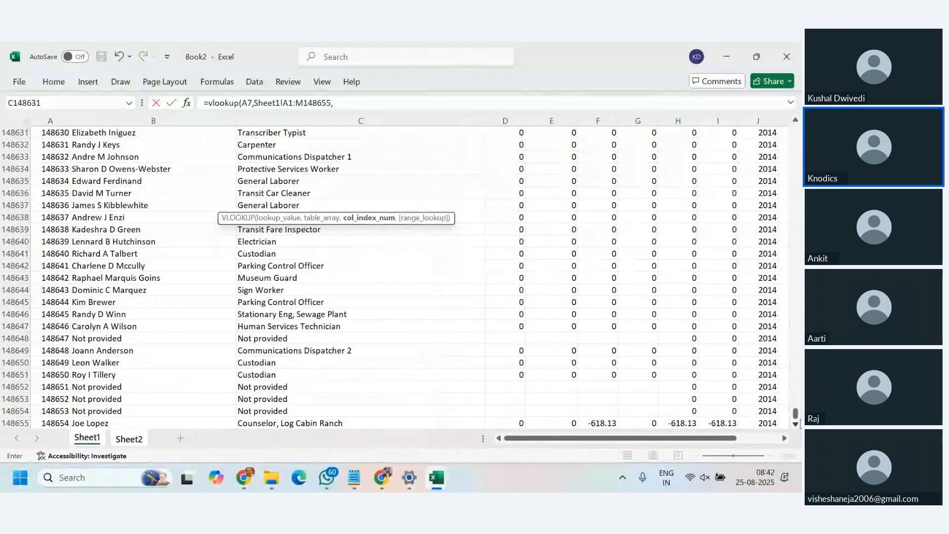
drag(797, 417, 796, 131)
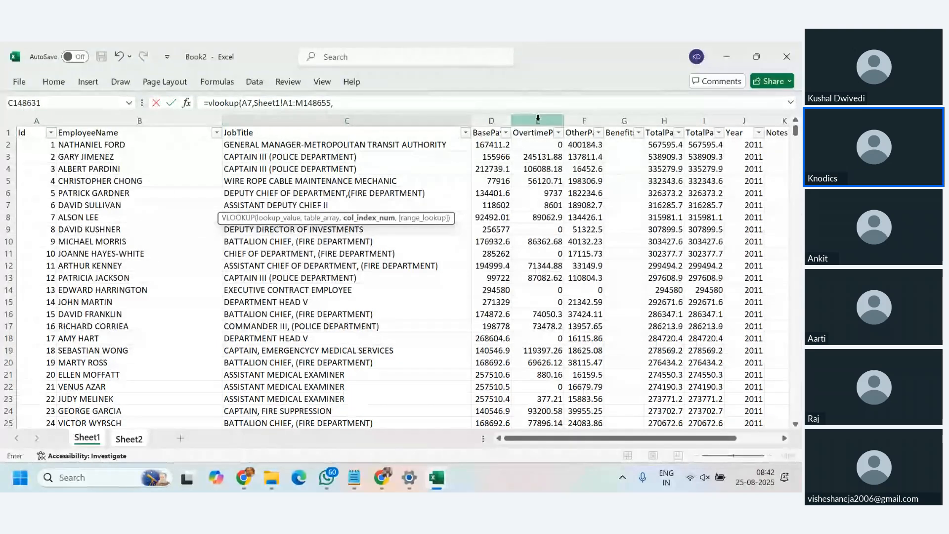
click(31, 134)
click(116, 132)
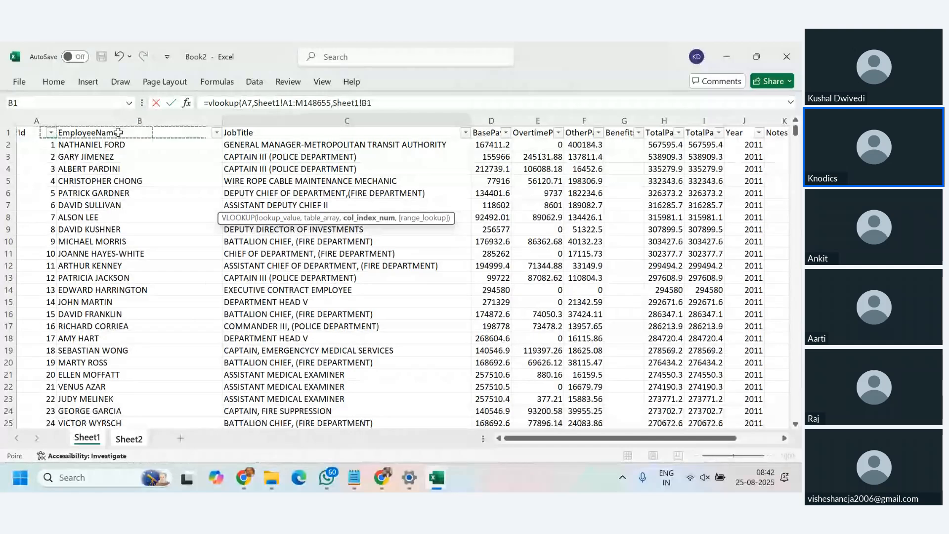
click(259, 133)
click(482, 133)
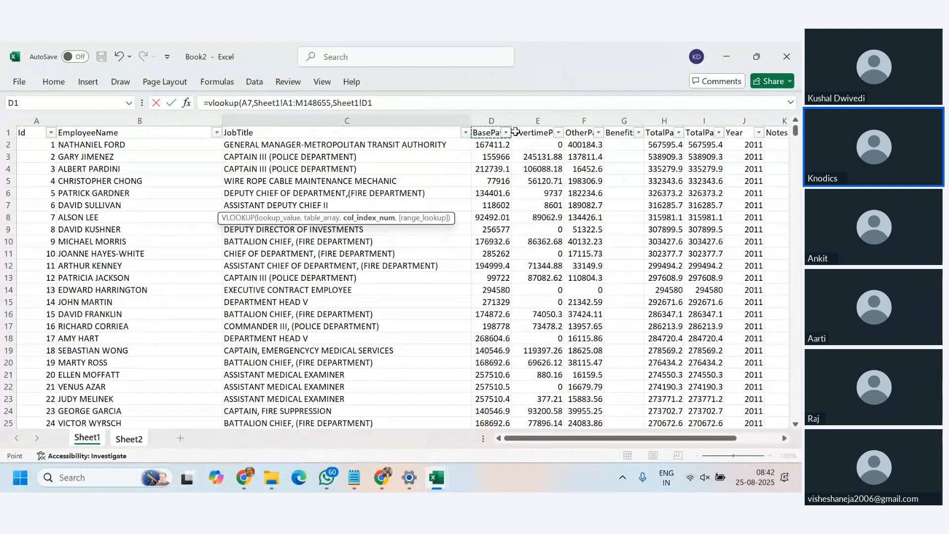
click(544, 132)
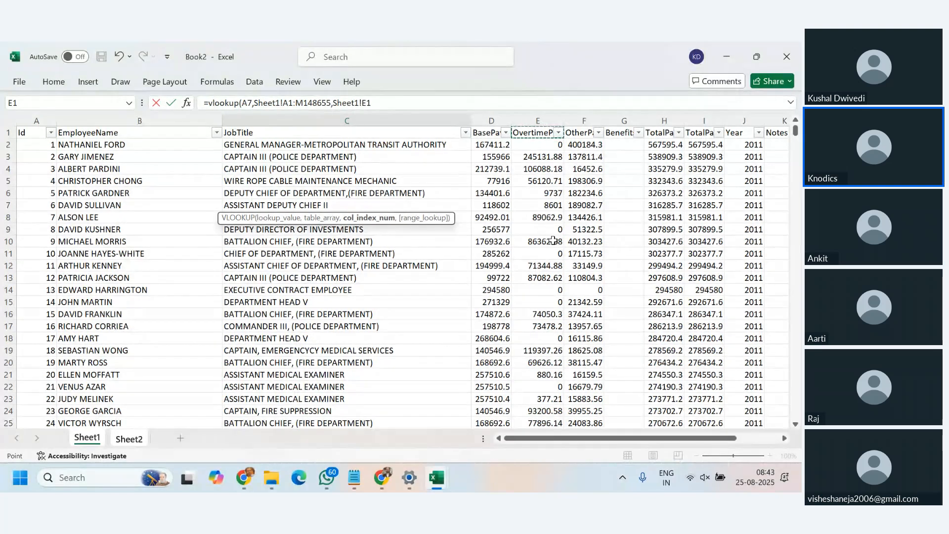
text(,5)
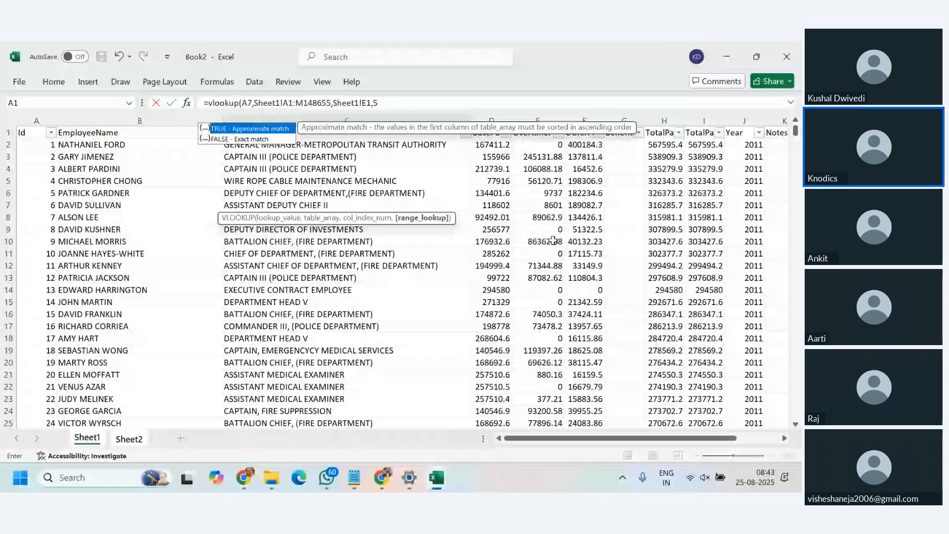
text(,0)
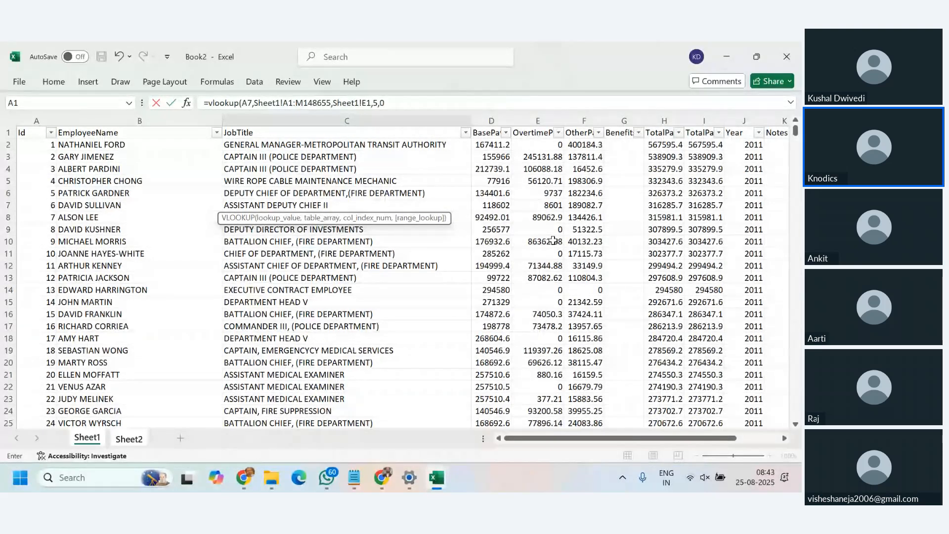
text())
key(Return)
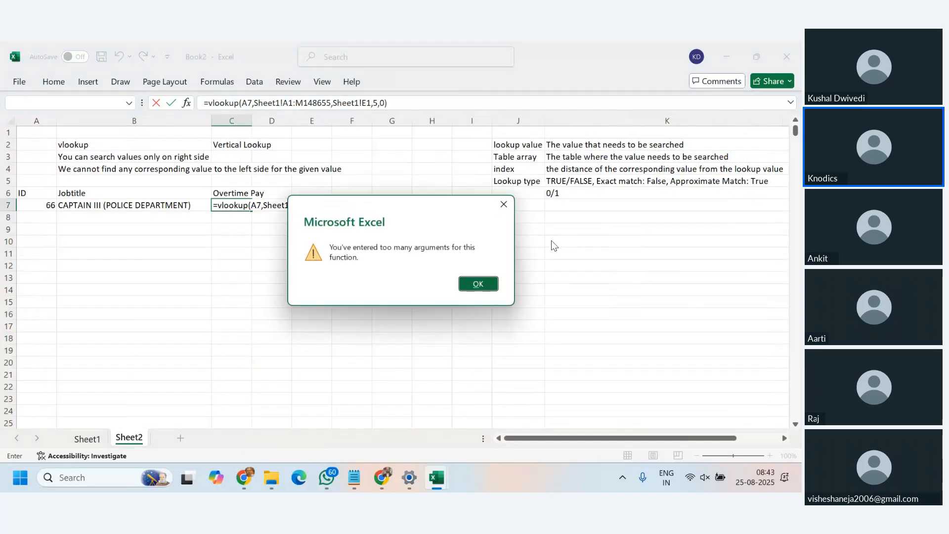
click(477, 281)
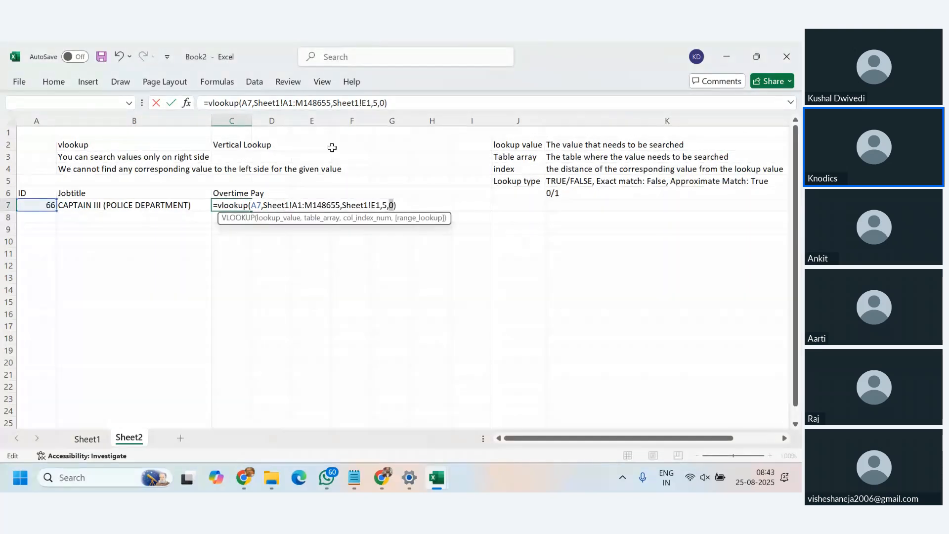
Remove the extra Sheet1!E1 argument from the C7 formula and enter it as =VLOOKUP(A7,Sheet1!A1:M148655,5,0)
click(371, 104)
key(BackSpace)
key(BackSpace)
key(BackSpace)
key(BackSpace)
key(BackSpace)
key(BackSpace)
key(BackSpace)
key(BackSpace)
key(BackSpace)
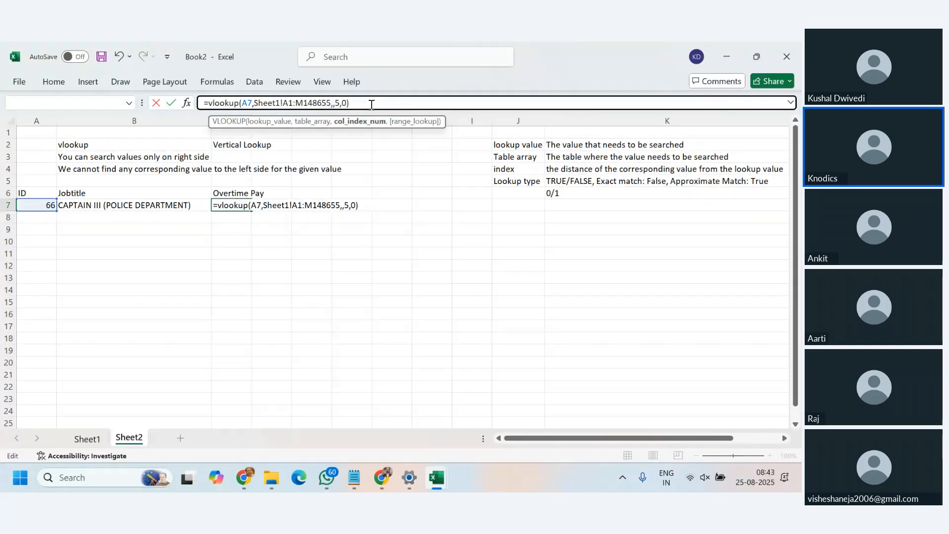
key(BackSpace)
click(372, 105)
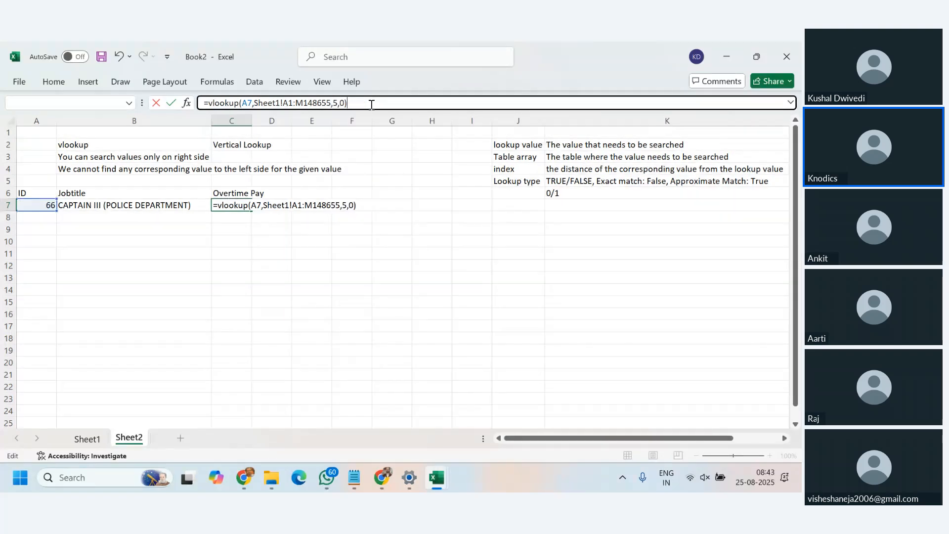
key(Return)
key(Up)
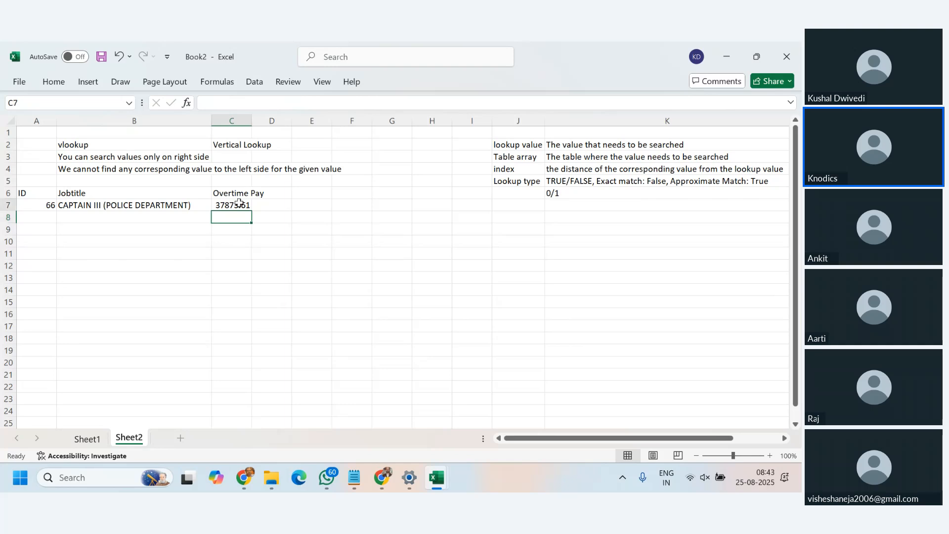
Check the overtime pay returned in C7 against the record for ID 66 in Sheet1, and return to Sheet2
click(87, 439)
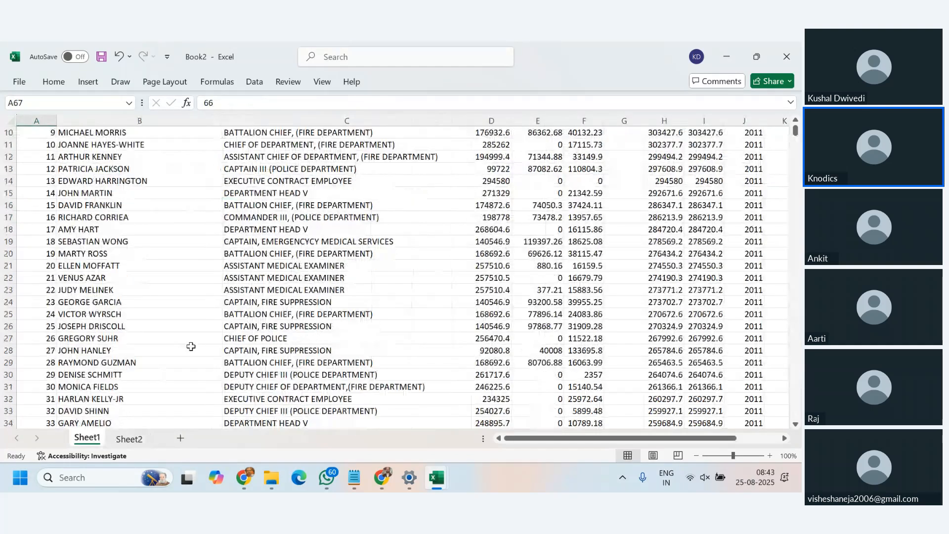
scroll(191, 346, down, 12)
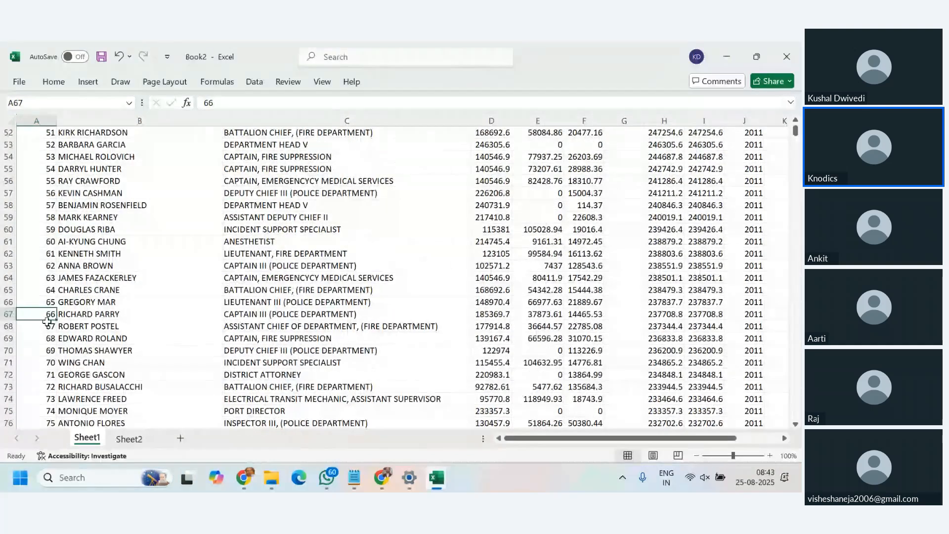
click(4, 314)
click(549, 315)
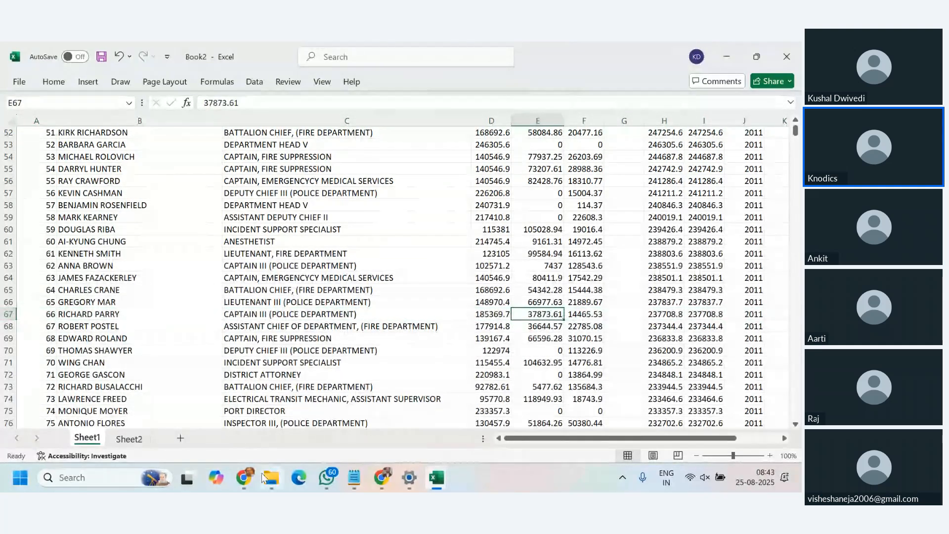
click(129, 439)
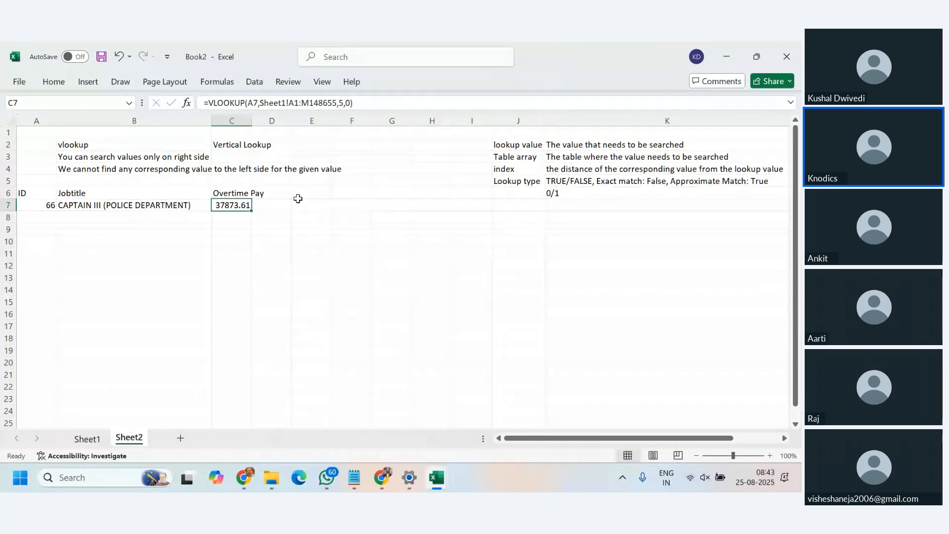
Autofit the width of the Overtime Pay column on Sheet2, and review the source records in Sheet1 again
double_click(253, 115)
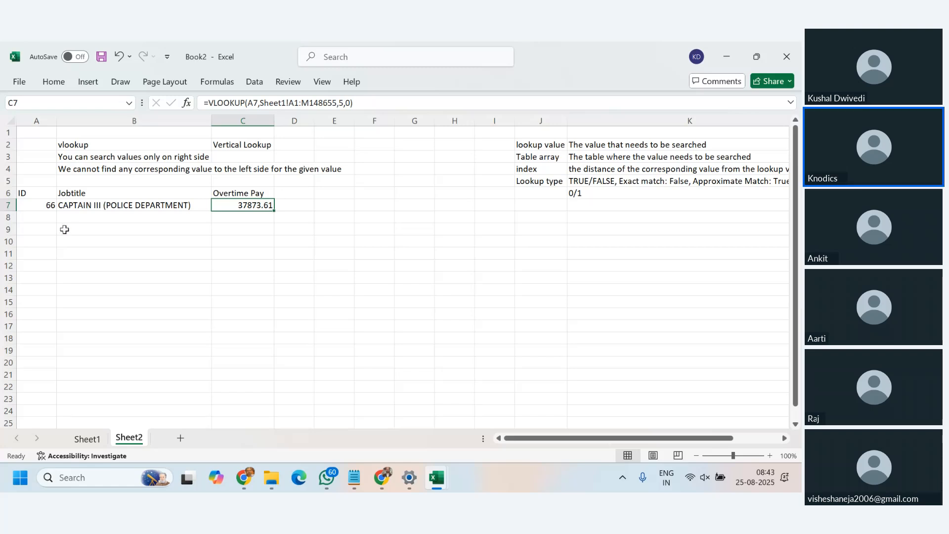
click(80, 442)
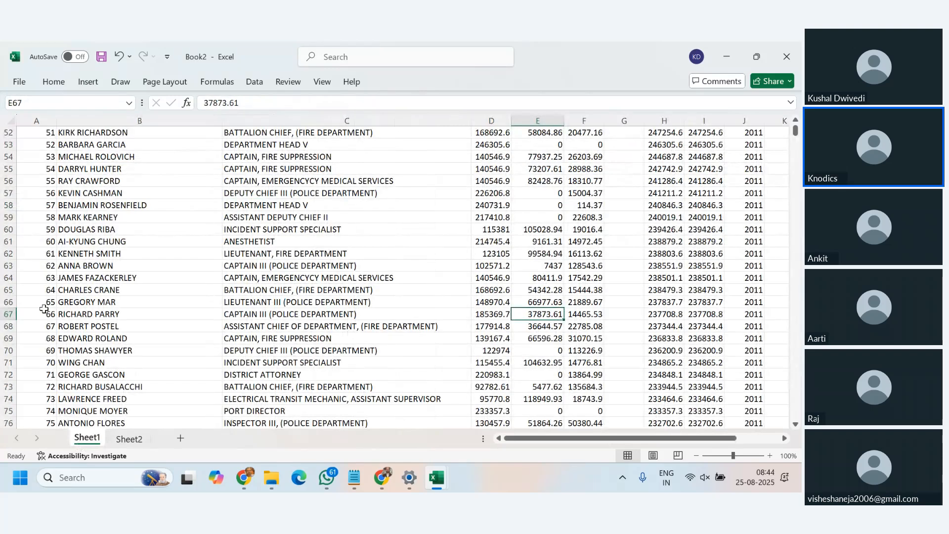
click(129, 439)
Enter the IDs 78, 54, 666, 777, 111 and 67 in cells A8 through A13 of Sheet2
click(37, 214)
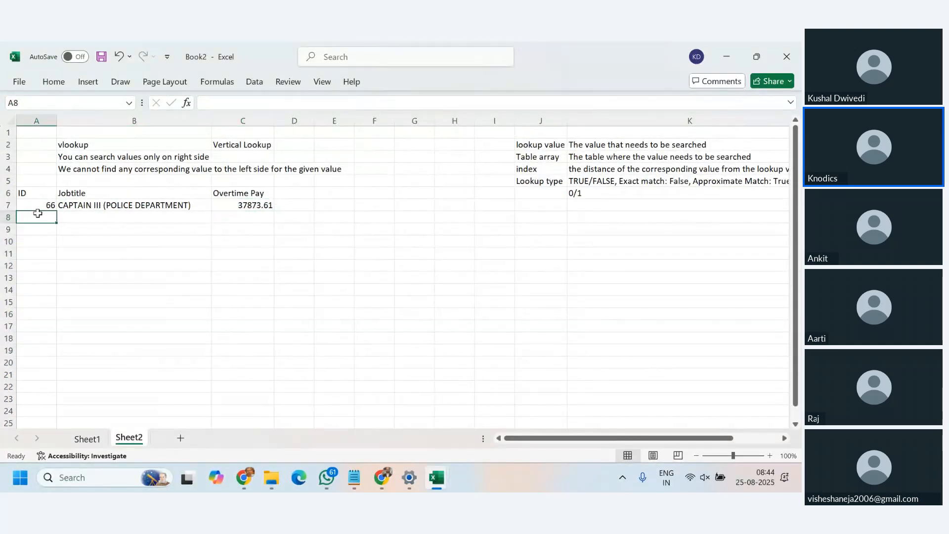
text(78)
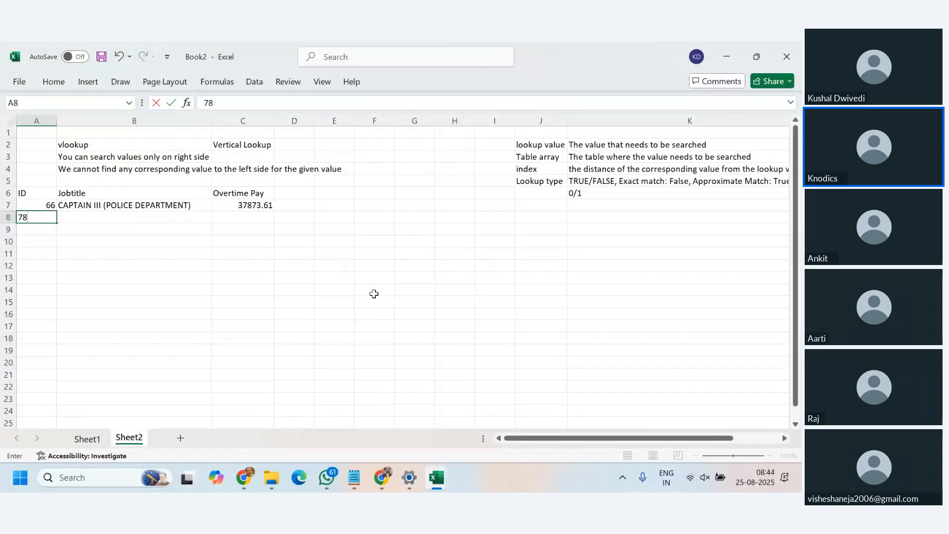
key(Return)
text(54)
key(Return)
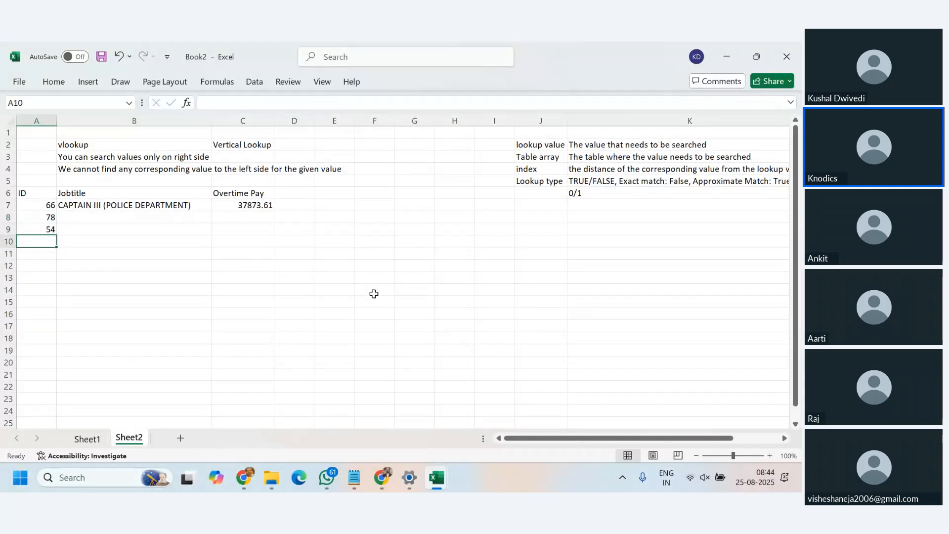
text(666)
key(Return)
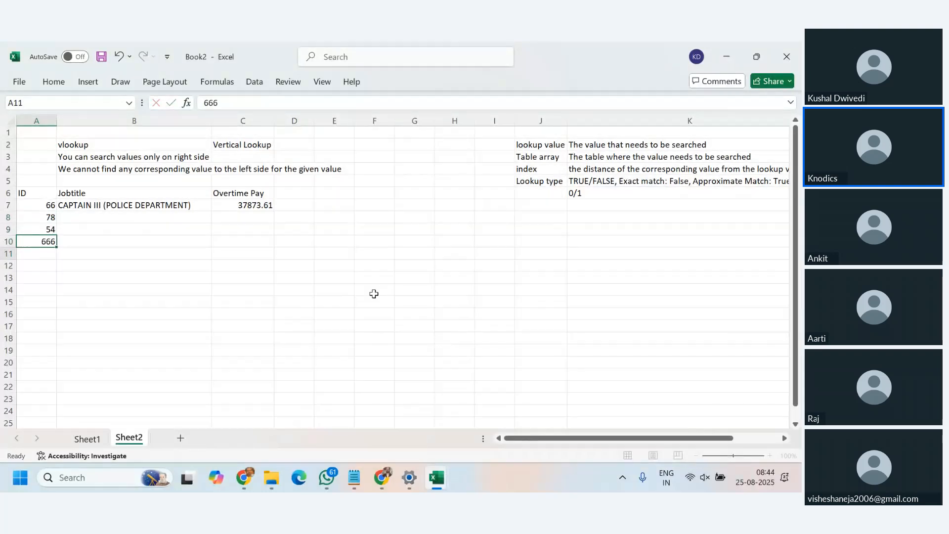
text(777)
key(Return)
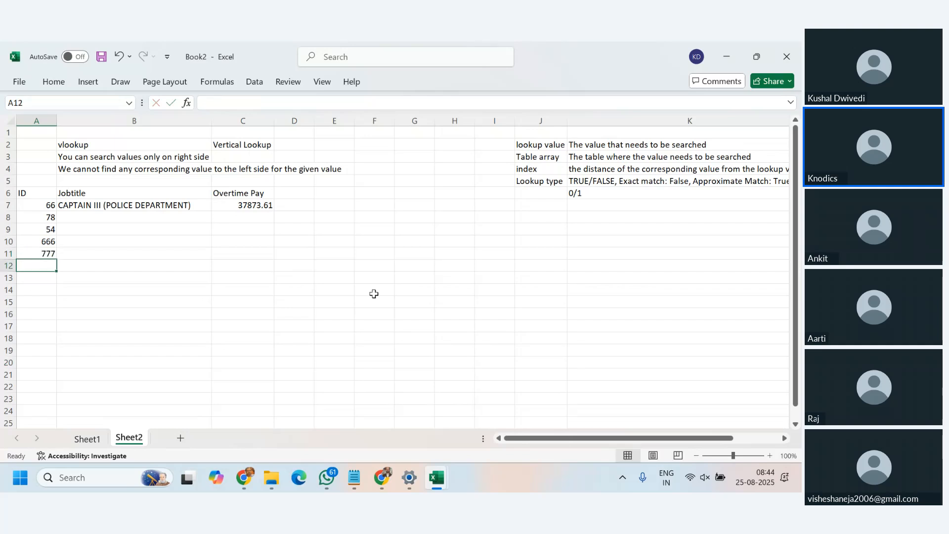
text(111)
key(Return)
text(67)
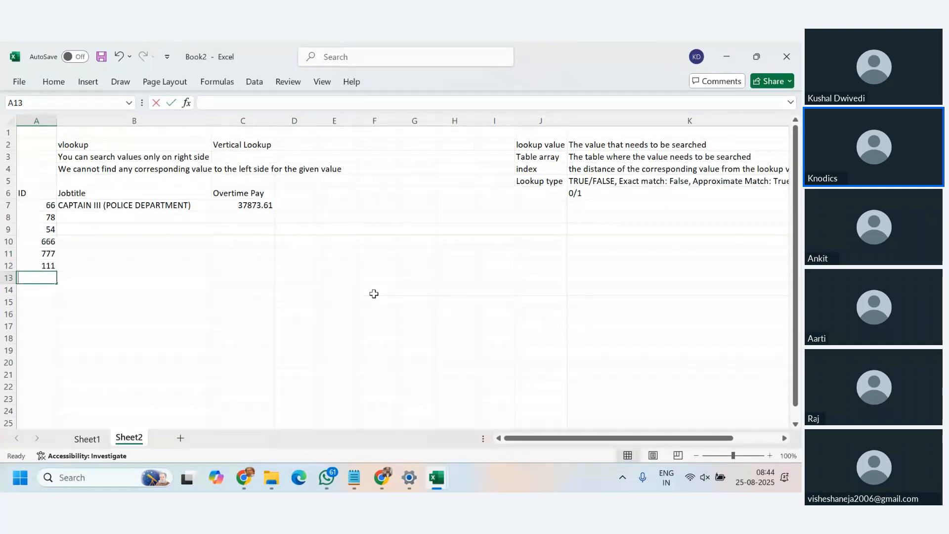
key(Return)
Change the ID in A12 to 1111 and add the ID 8976 in A14
key(Up)
key(Up)
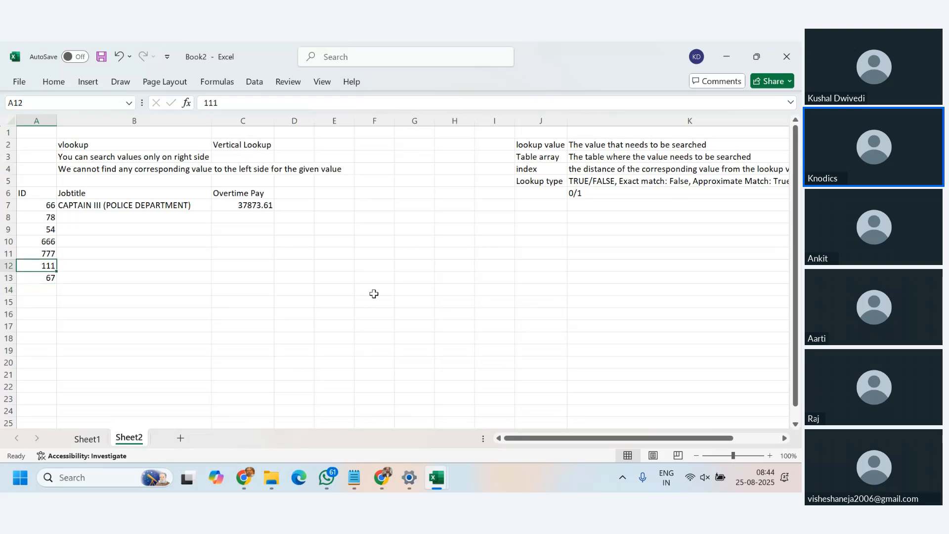
text(1111)
key(Return)
key(Return)
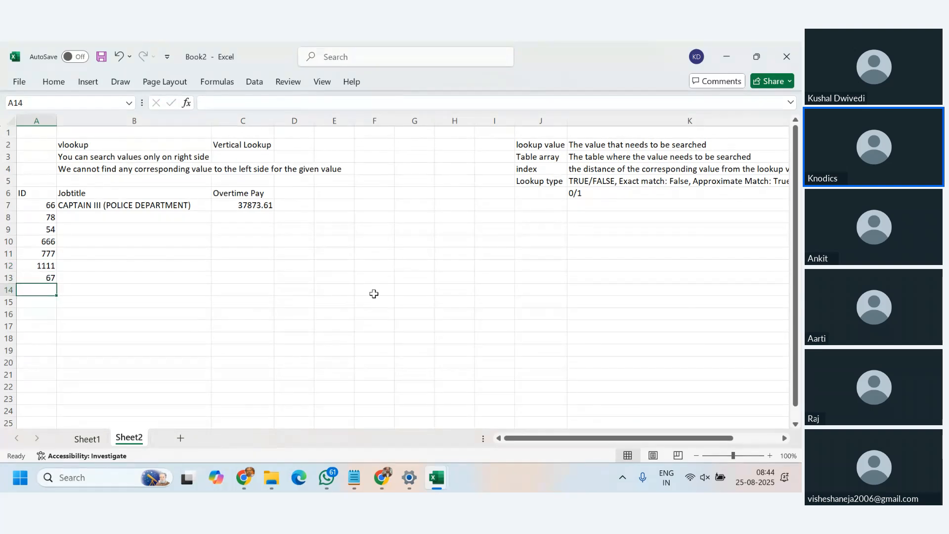
text(8976)
key(Return)
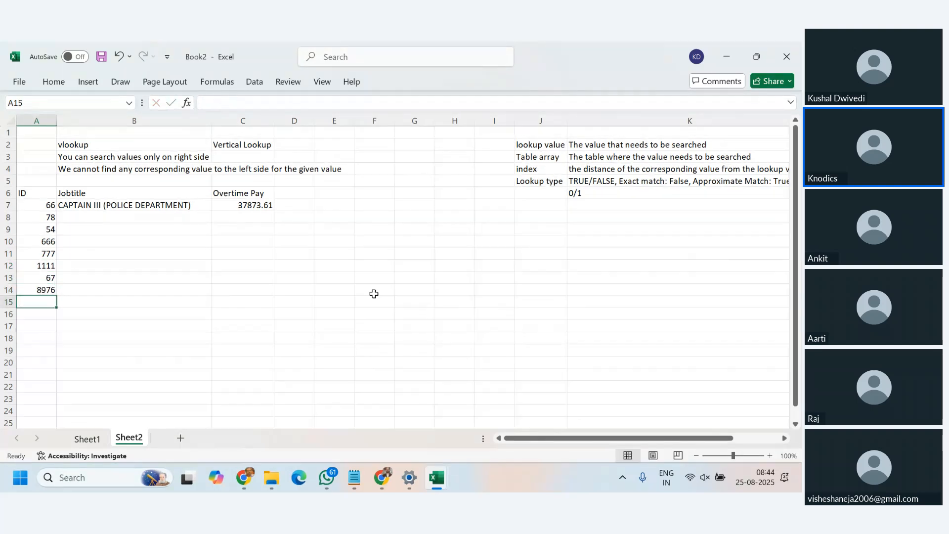
Enter the IDs 12678 and 45743 in A15 and A16, and fill the B7:C7 lookup formulas down to row 16
text(12678)
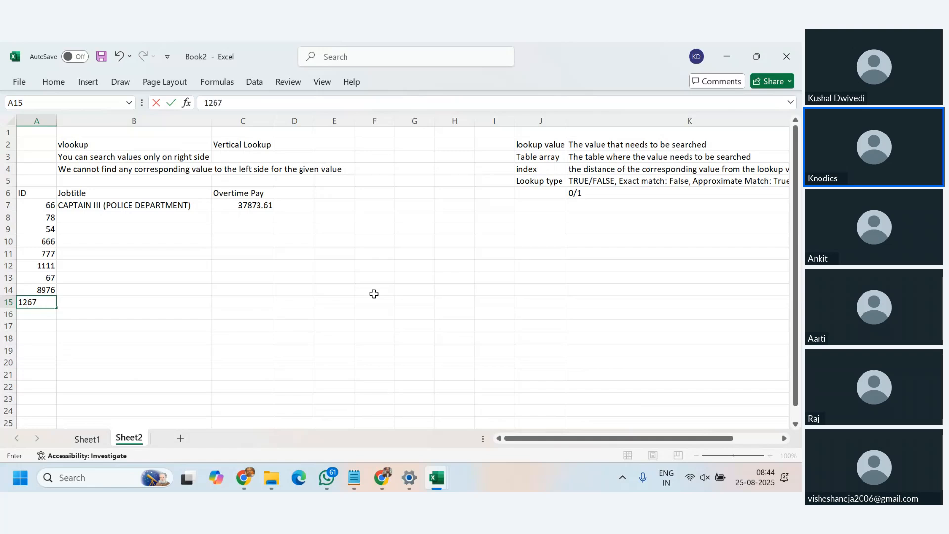
key(Return)
text(457)
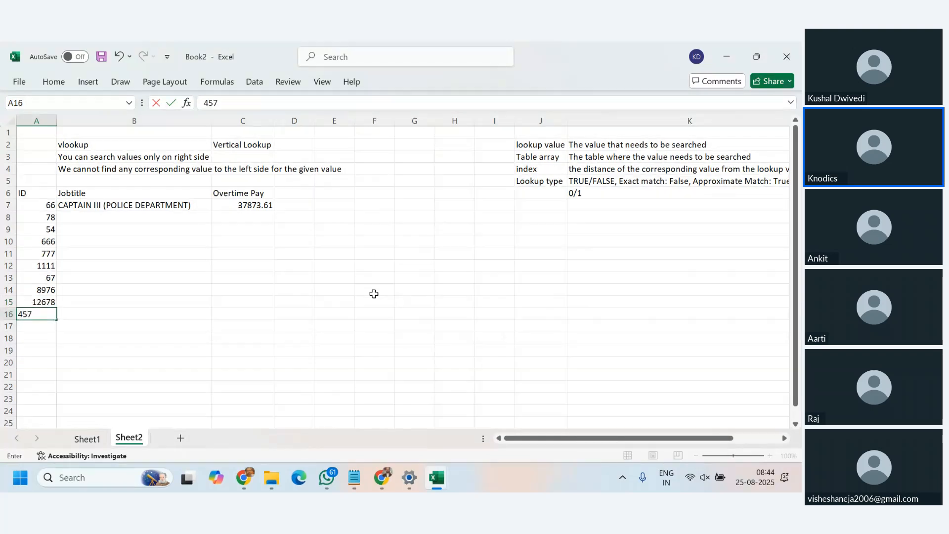
text(43)
key(Return)
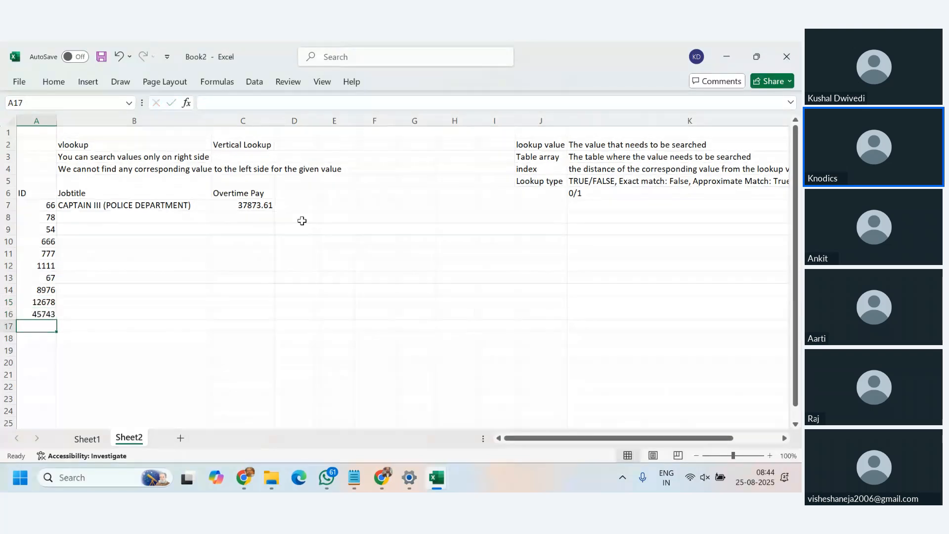
drag(188, 205, 261, 322)
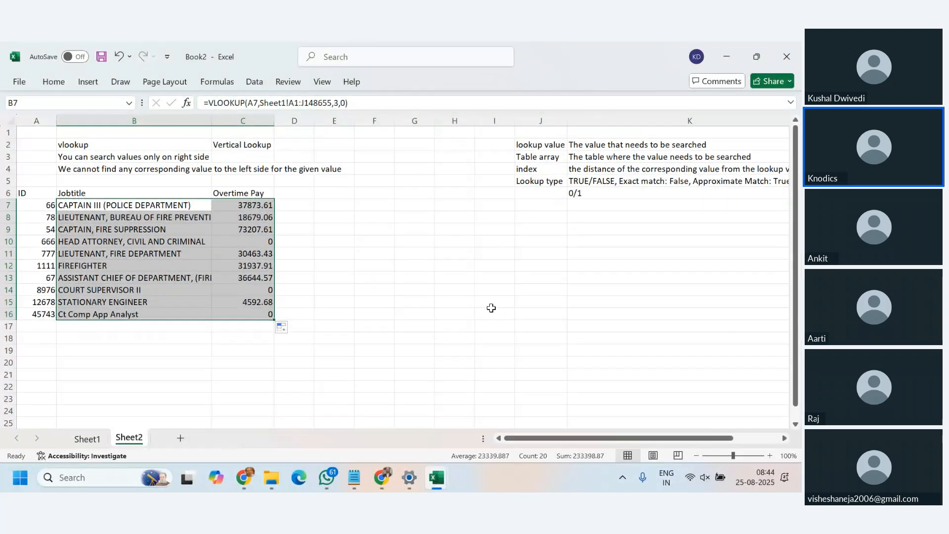
Starting from ID 666 in A10, look through the source records in Sheet1 and return to its header row
click(40, 241)
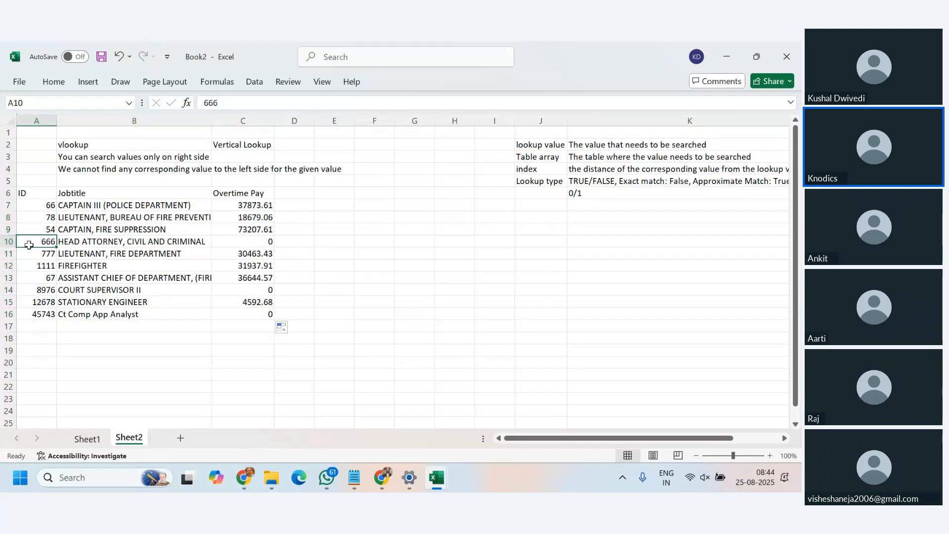
click(87, 439)
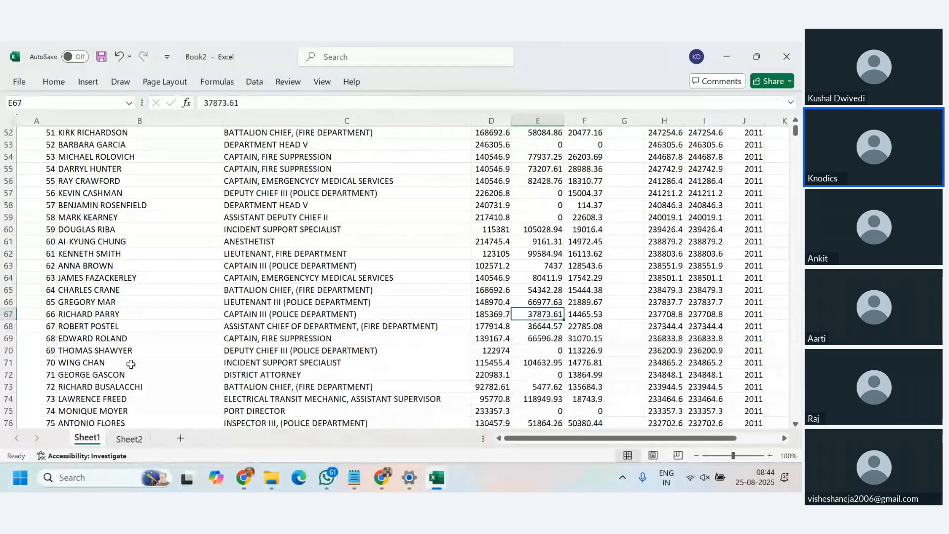
scroll(131, 364, up, 6)
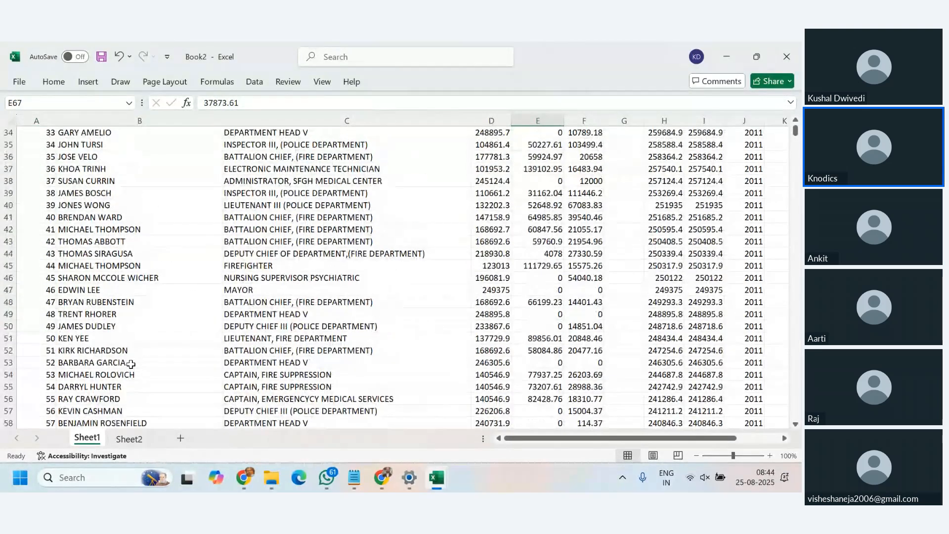
scroll(132, 364, down, 7)
scroll(131, 364, down, 6)
scroll(131, 365, up, 16)
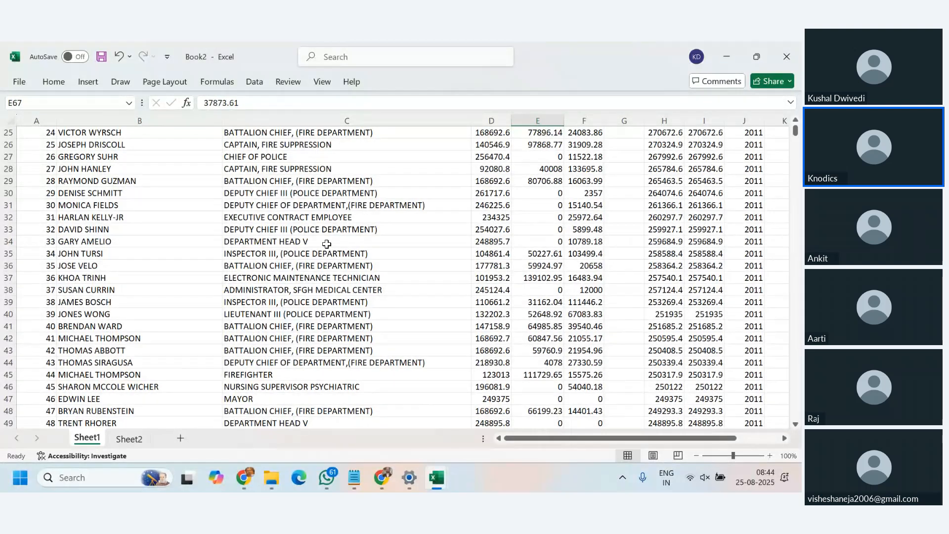
scroll(317, 298, up, 8)
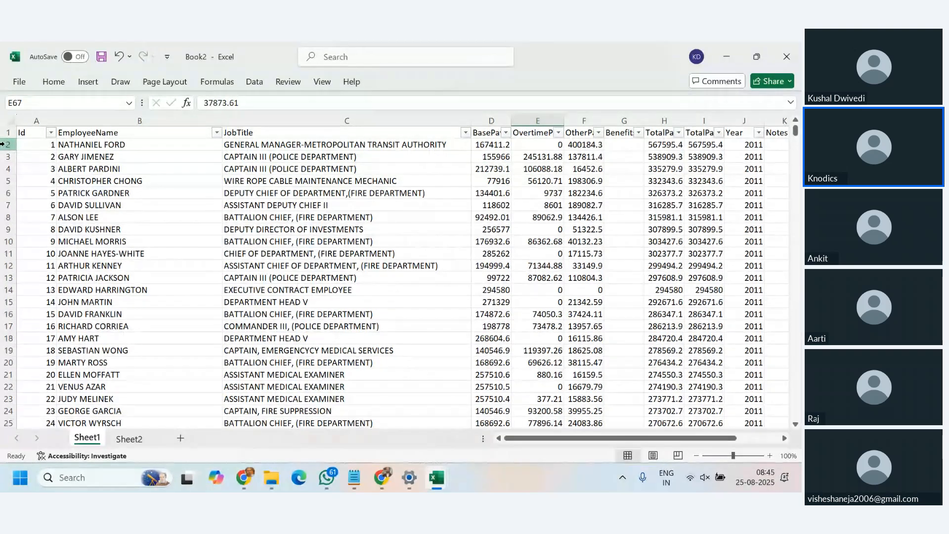
scroll(451, 269, down, 17)
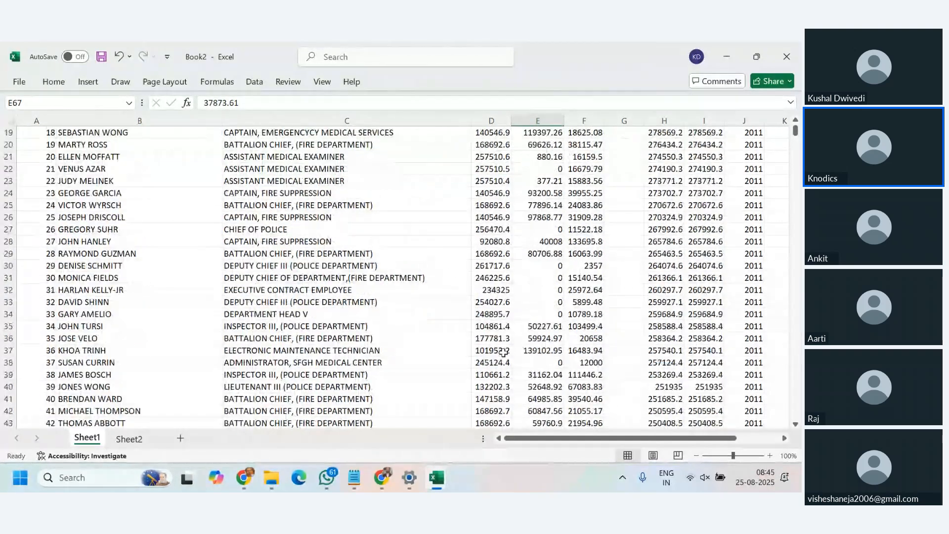
scroll(499, 352, up, 17)
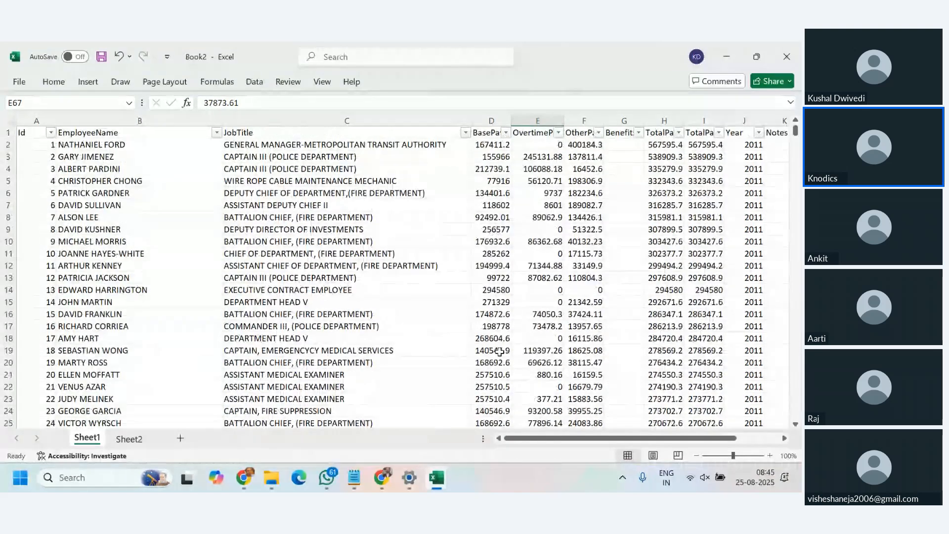
Freeze the top row of Sheet1 so the column headers stay in view
click(9, 145)
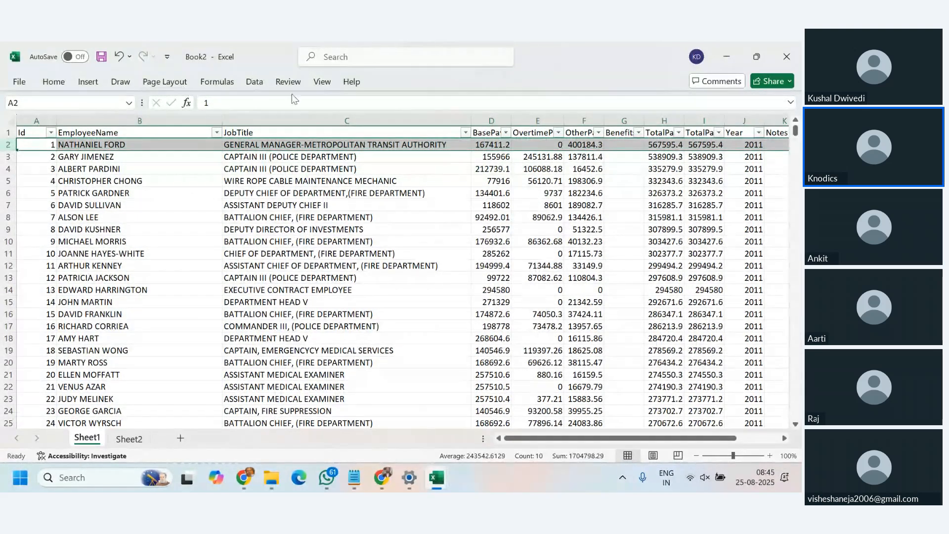
click(322, 83)
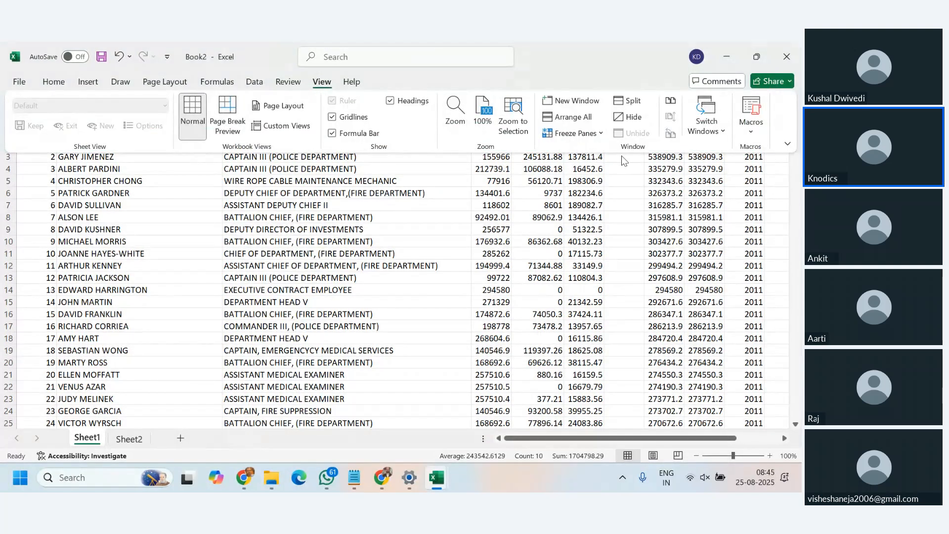
click(602, 133)
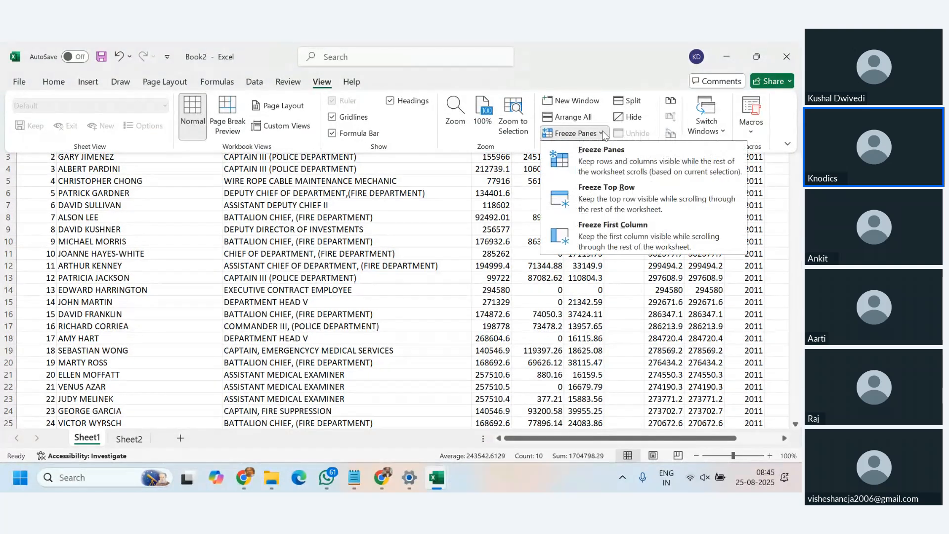
click(618, 210)
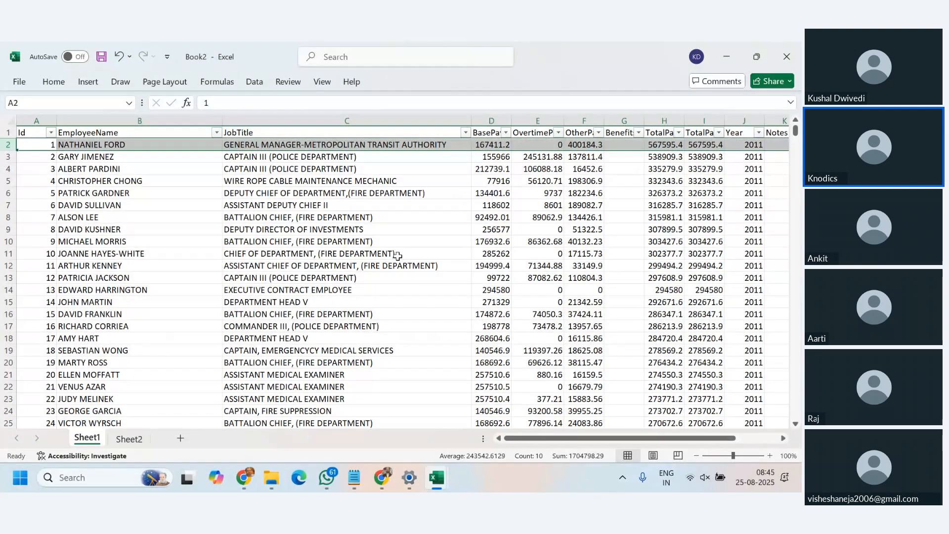
Look through the Sheet1 records to check how the frozen header row behaves
scroll(544, 262, down, 5)
scroll(412, 303, up, 5)
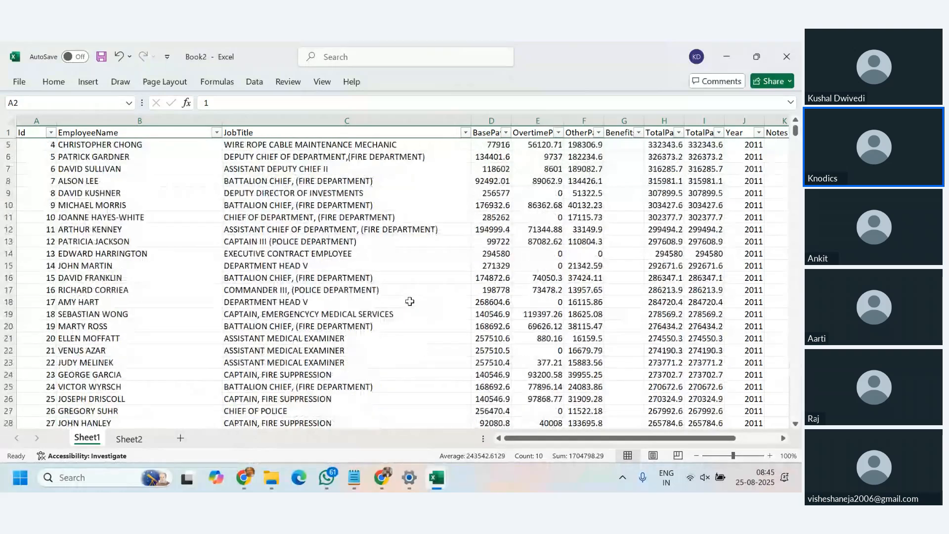
click(610, 291)
scroll(611, 291, down, 13)
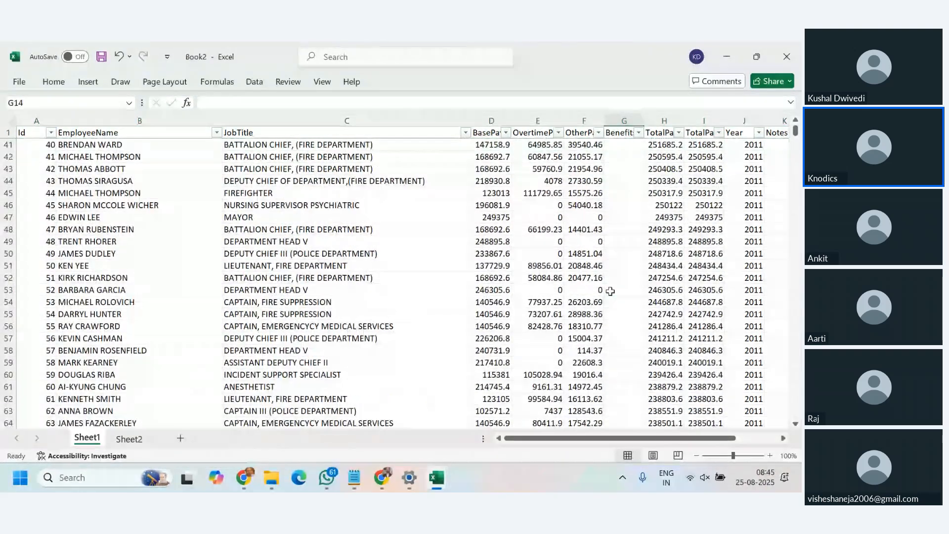
scroll(611, 292, down, 20)
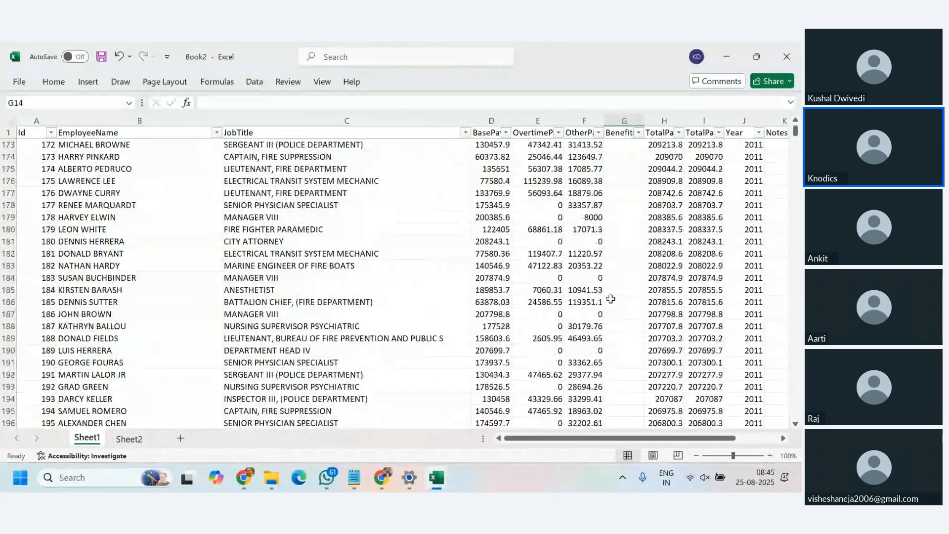
scroll(611, 299, down, 15)
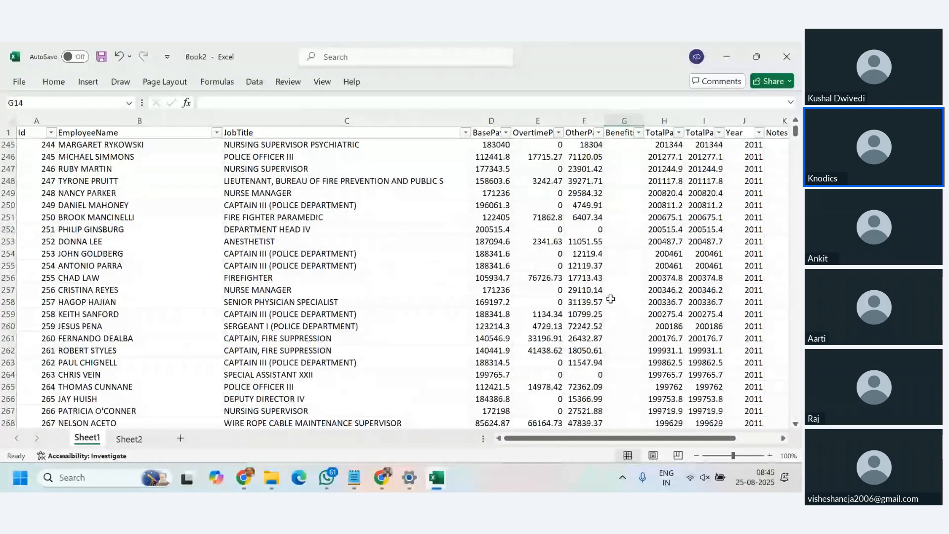
scroll(610, 299, up, 3)
scroll(611, 299, up, 20)
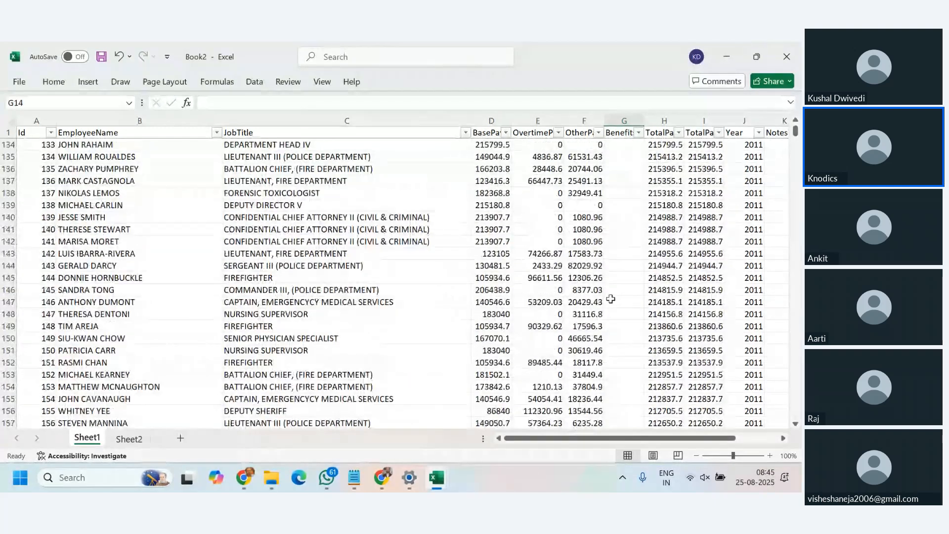
scroll(611, 299, up, 20)
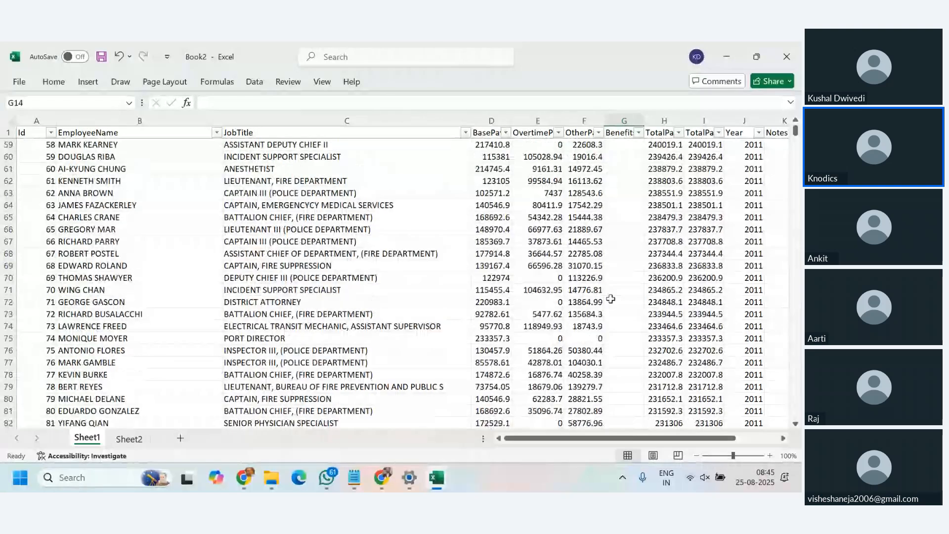
scroll(610, 298, up, 4)
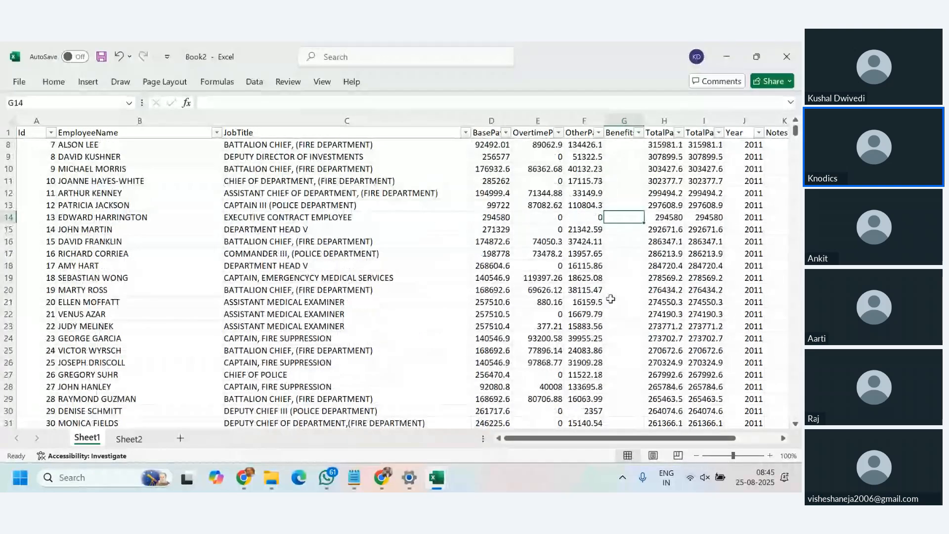
scroll(611, 299, up, 2)
Examine the rows for IDs 8976, 45743 and 666 on Sheet2
click(129, 439)
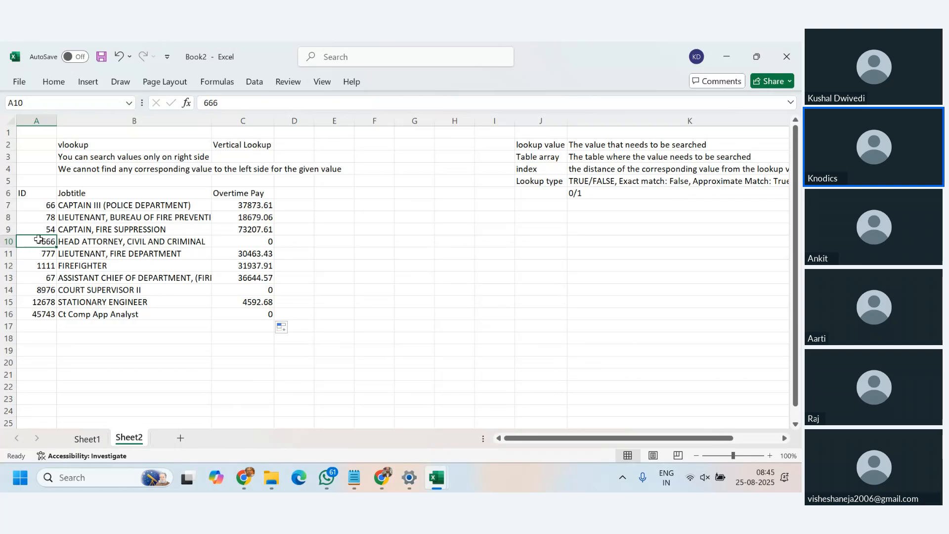
click(43, 292)
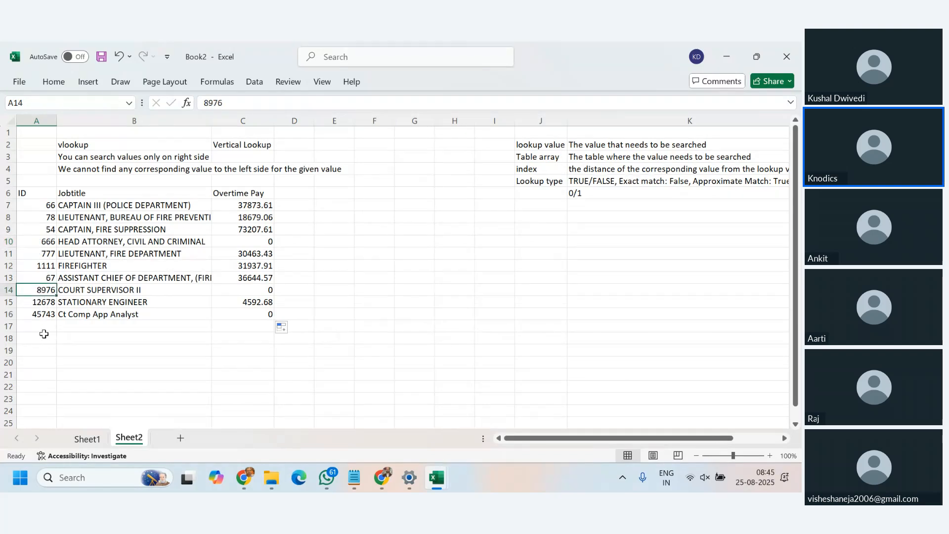
click(42, 315)
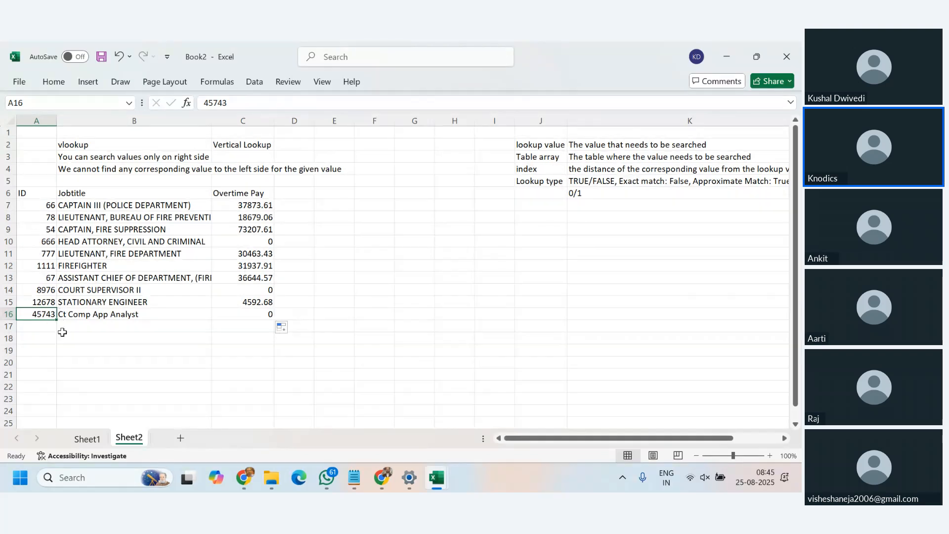
click(44, 241)
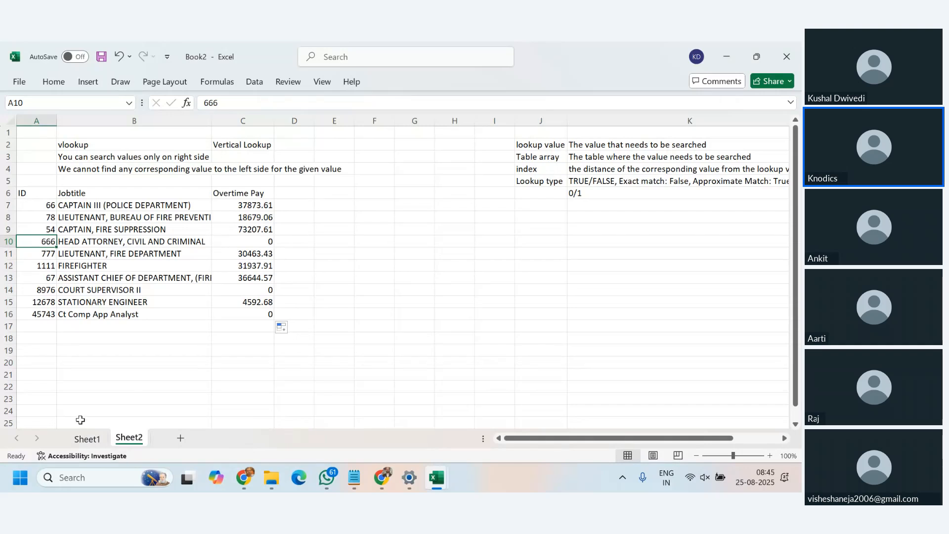
Filter the Id column of Sheet1 to 666 only and check that record's overtime pay
click(87, 439)
click(51, 132)
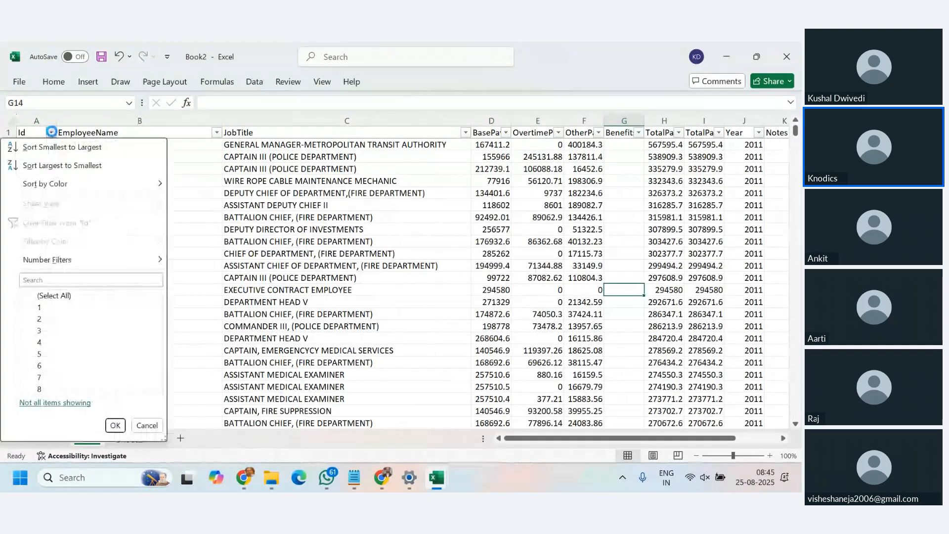
click(59, 280)
text(6)
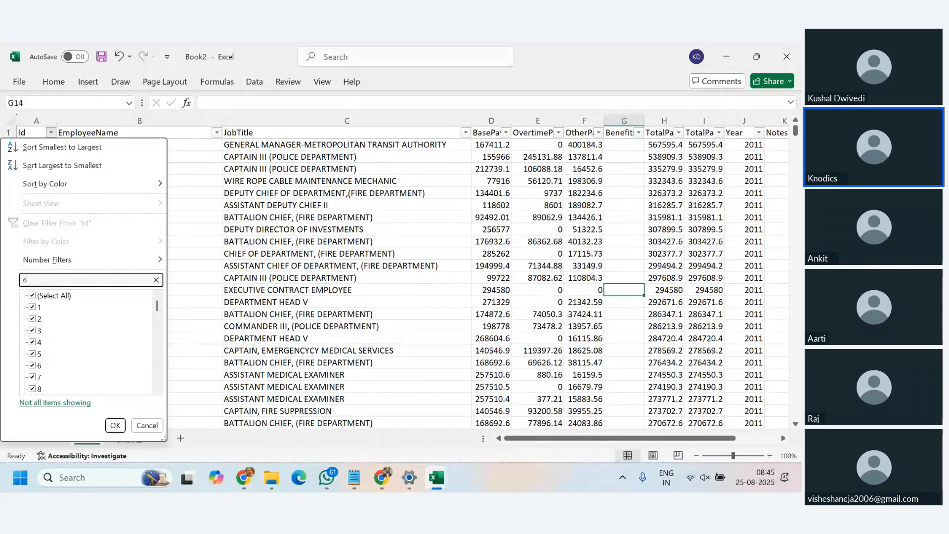
text(66)
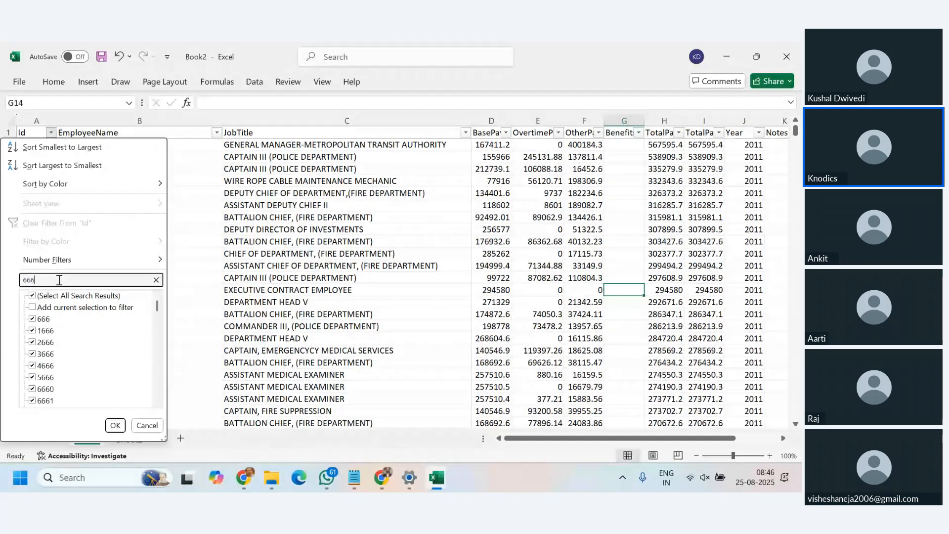
click(33, 296)
click(32, 319)
click(116, 425)
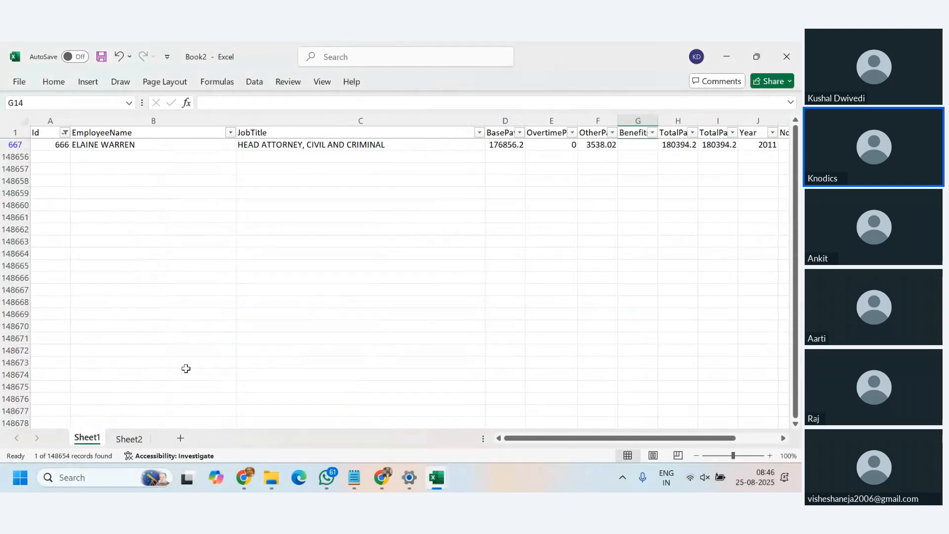
click(563, 142)
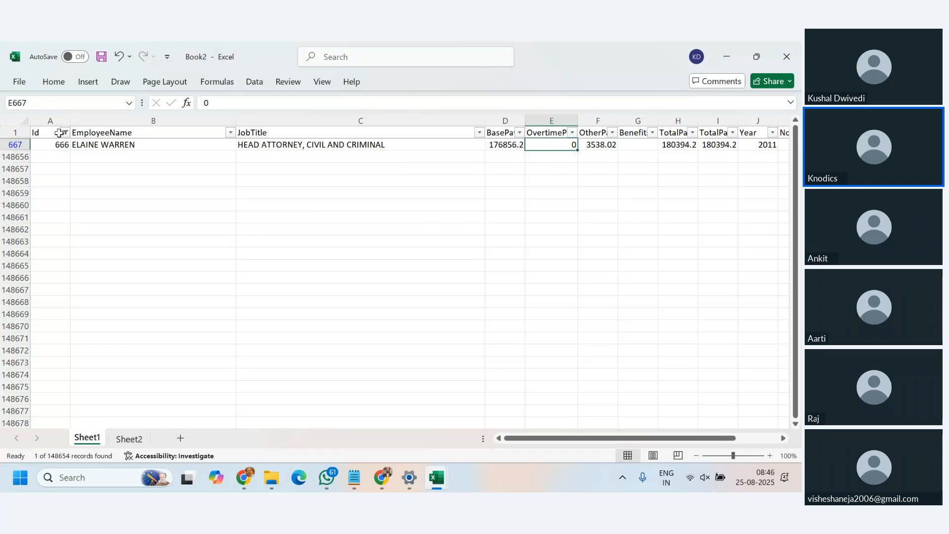
Clear the filter from the Id column of Sheet1
click(64, 134)
click(52, 221)
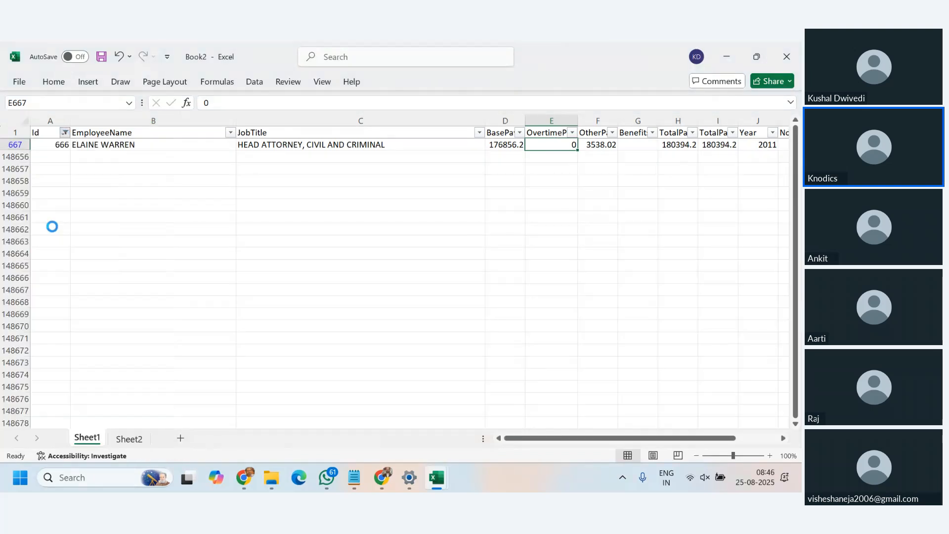
click(386, 310)
Filter the Id column of Sheet1 to 8976 only and check that record's overtime pay against Sheet2
click(130, 439)
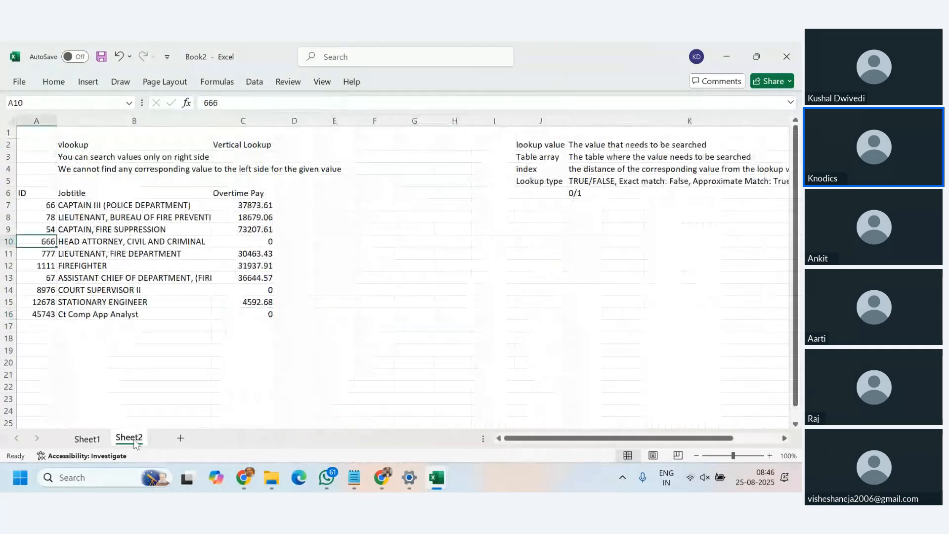
click(40, 291)
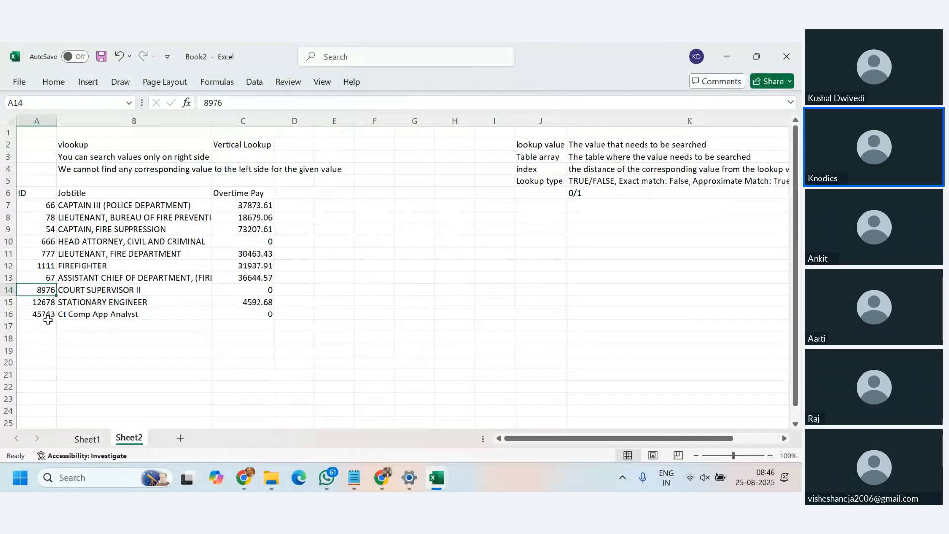
click(92, 441)
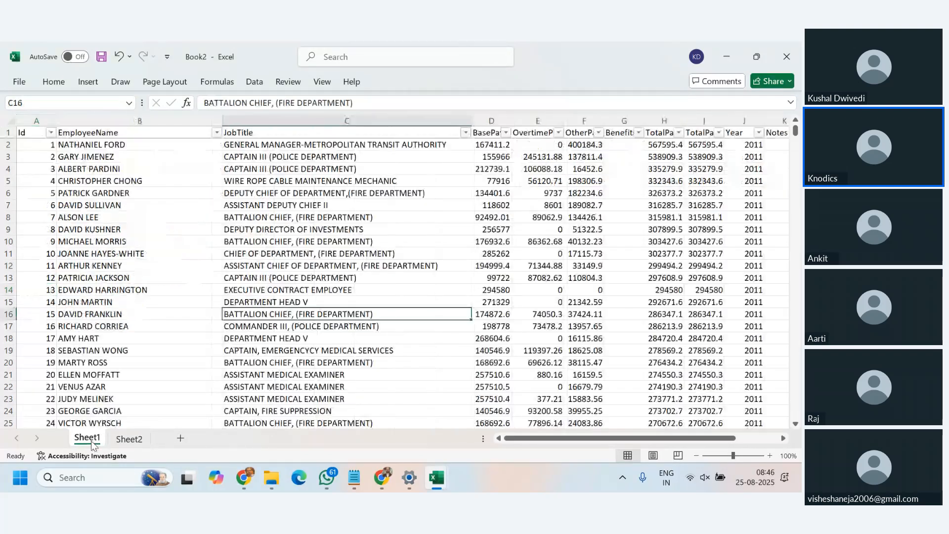
click(50, 132)
text(8)
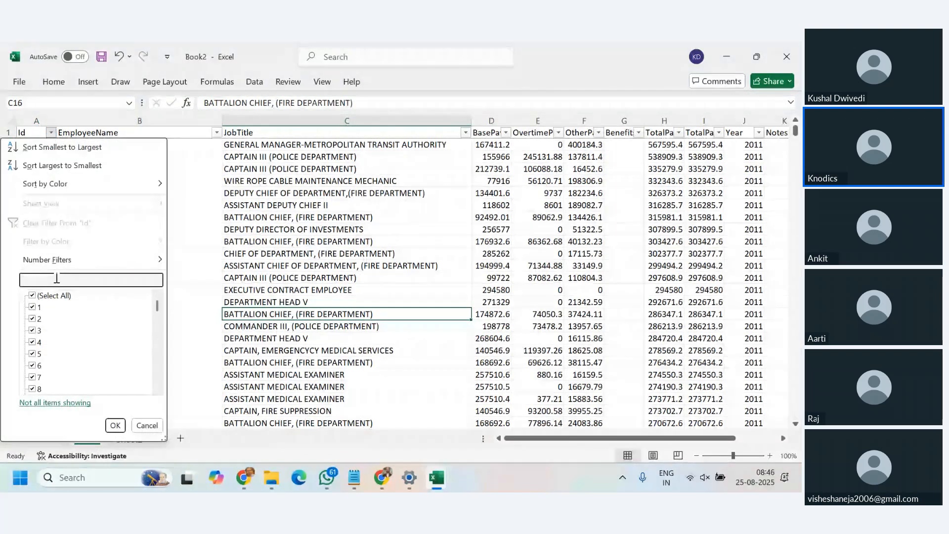
text(976)
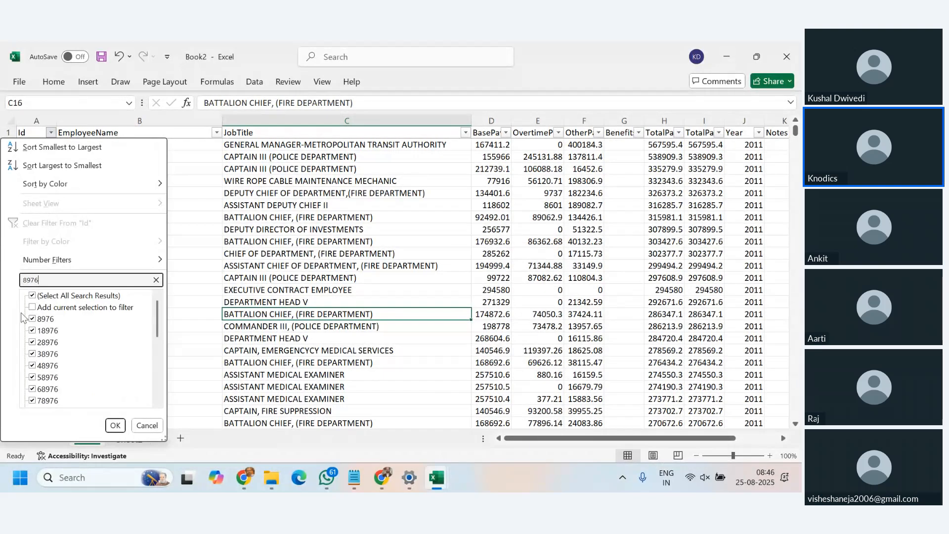
click(33, 296)
click(32, 319)
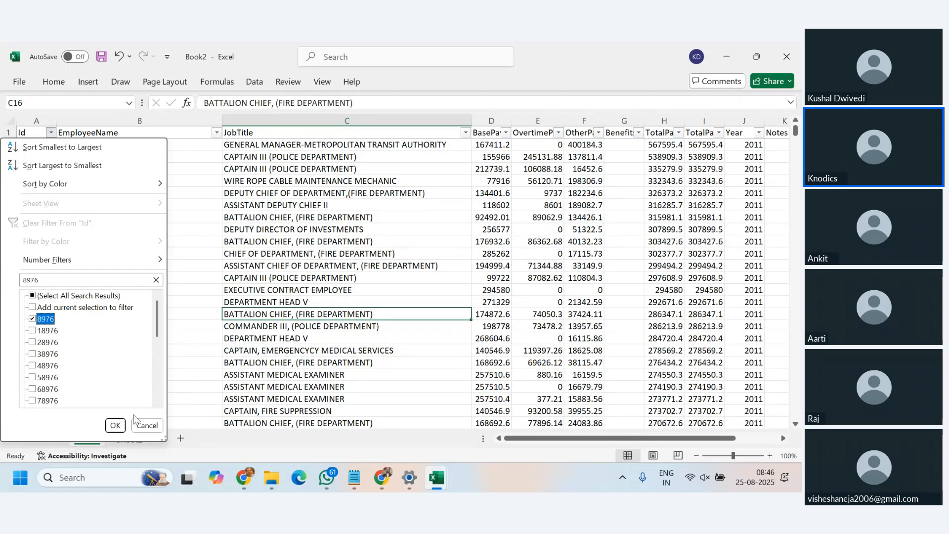
click(115, 425)
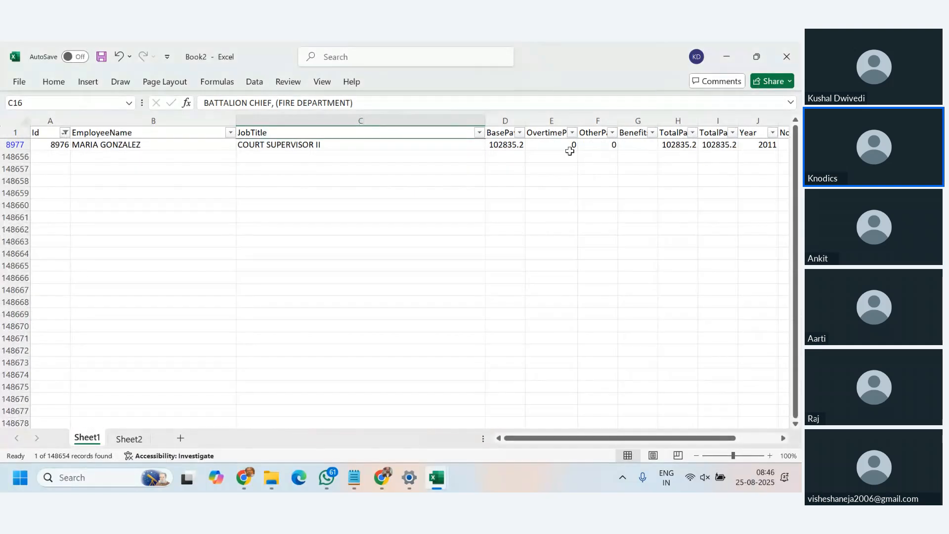
click(567, 146)
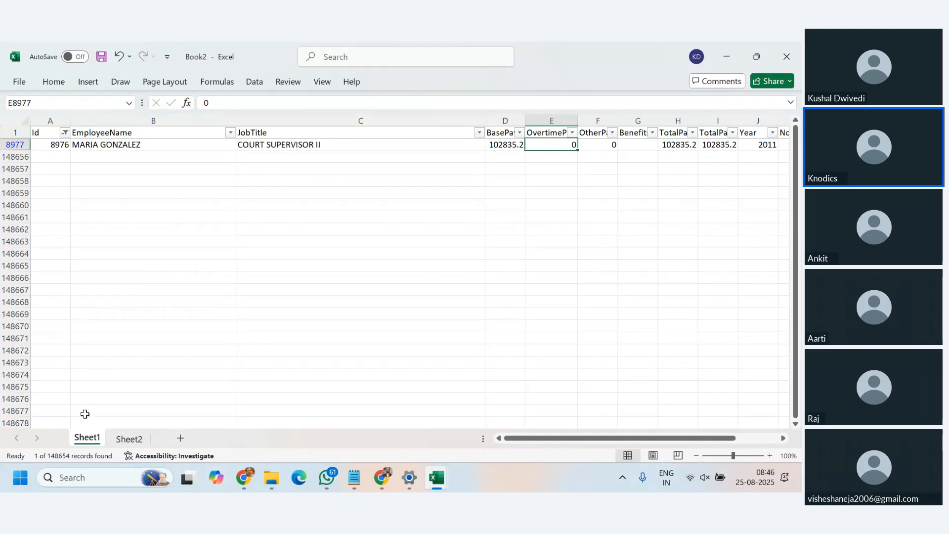
Review the lookup table on Sheet2, comparing the row for ID 8976 and examining ID 45743 and the job title and overtime pay results
click(129, 439)
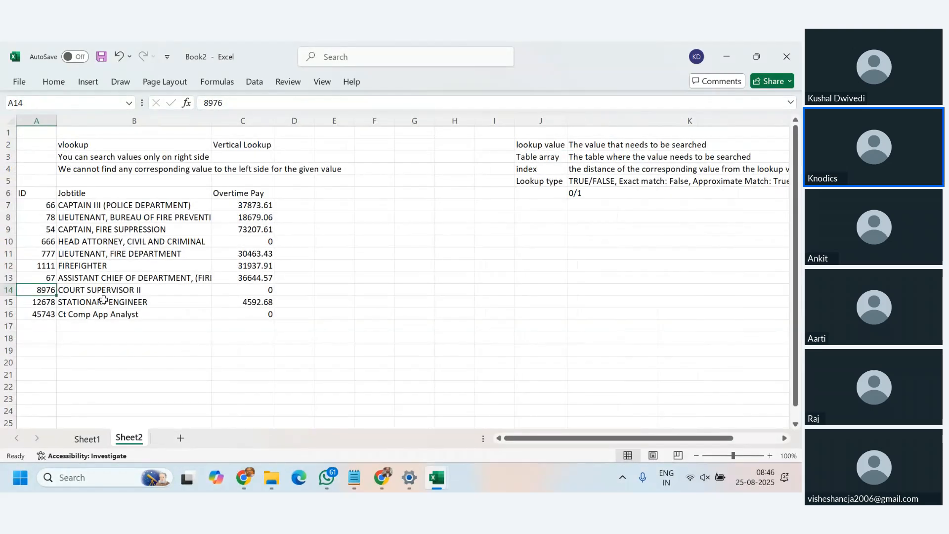
click(124, 286)
click(36, 314)
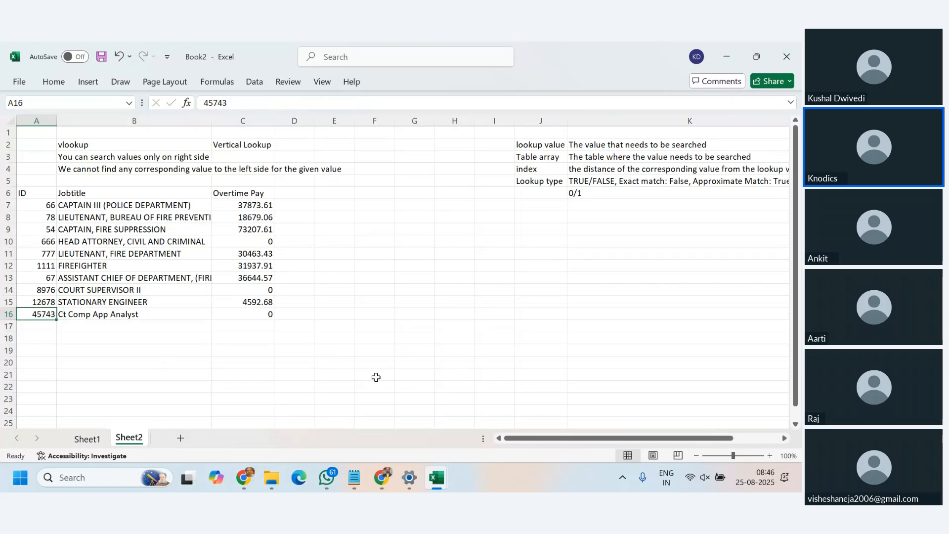
click(34, 193)
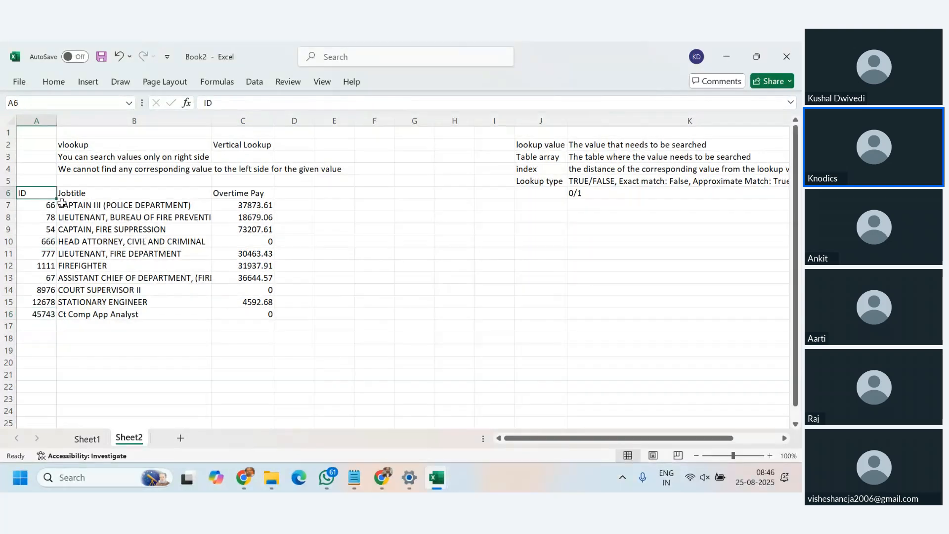
drag(93, 206, 237, 315)
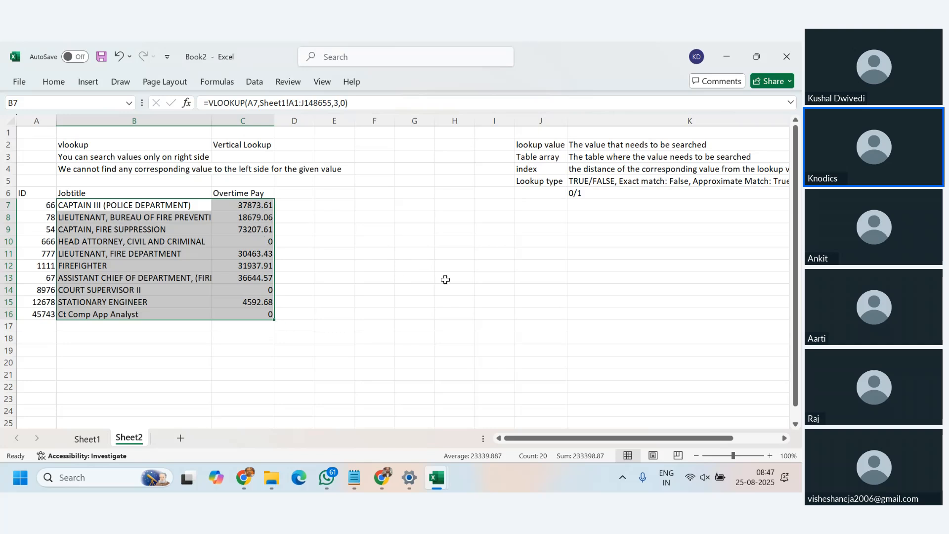
scroll(231, 307, down, 5)
scroll(231, 306, up, 5)
drag(25, 192, 235, 313)
click(365, 303)
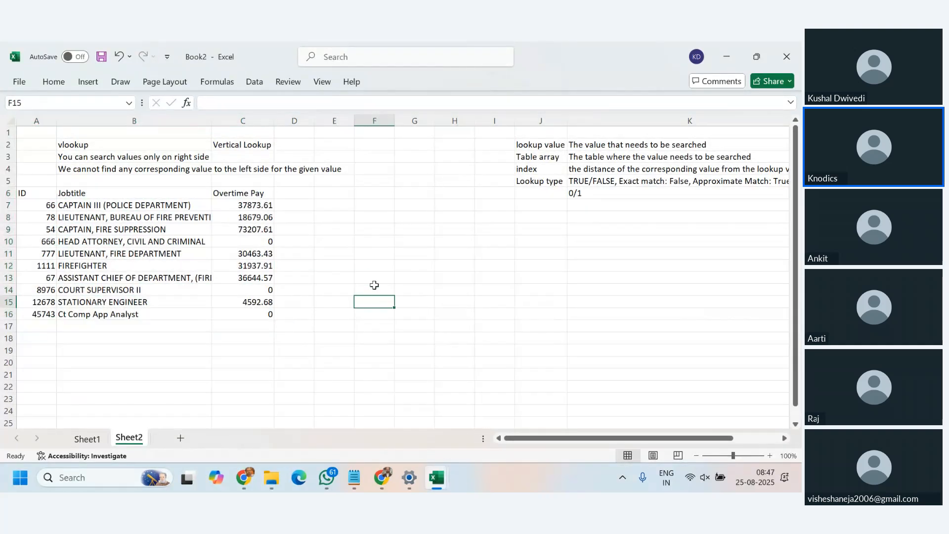
scroll(337, 310, down, 2)
scroll(337, 311, up, 2)
Remove the 8976 filter from the Id column of Sheet1 to show all records again
click(87, 438)
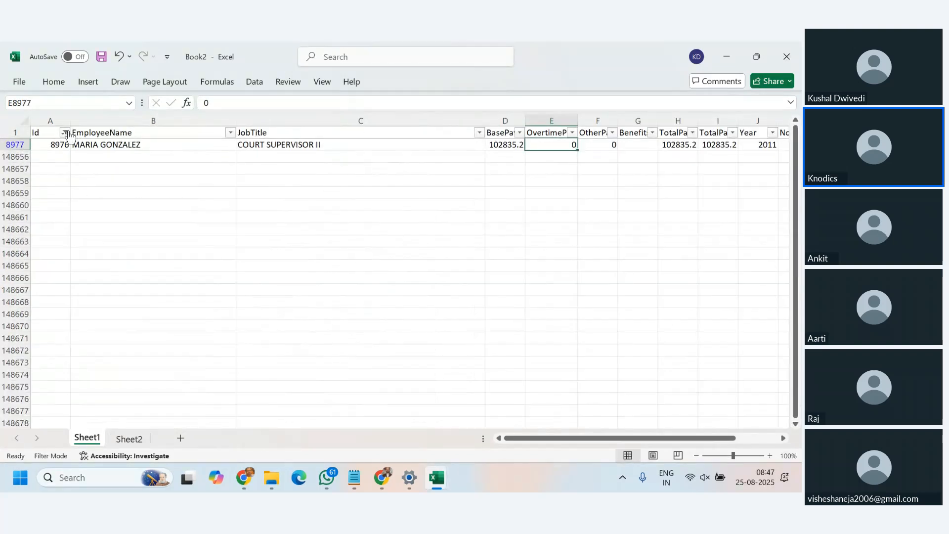
click(68, 134)
click(70, 222)
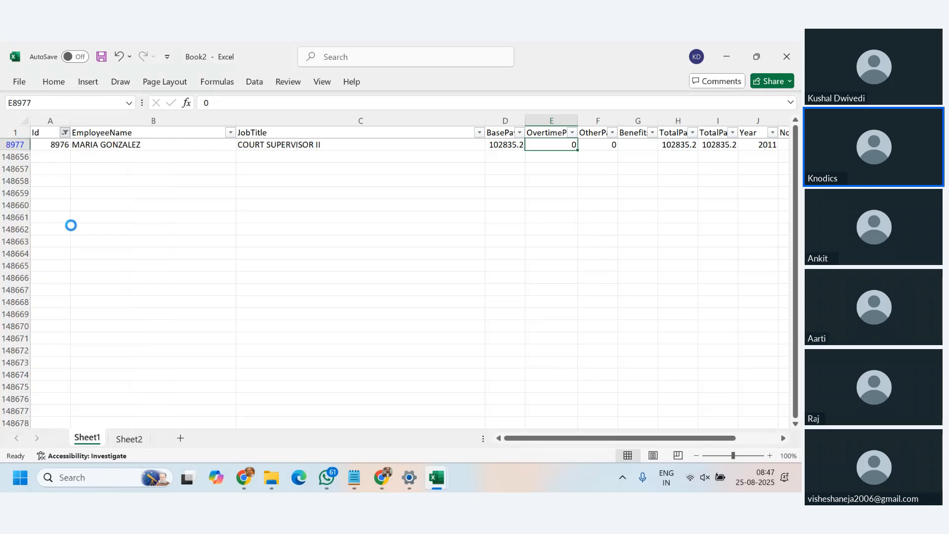
click(337, 290)
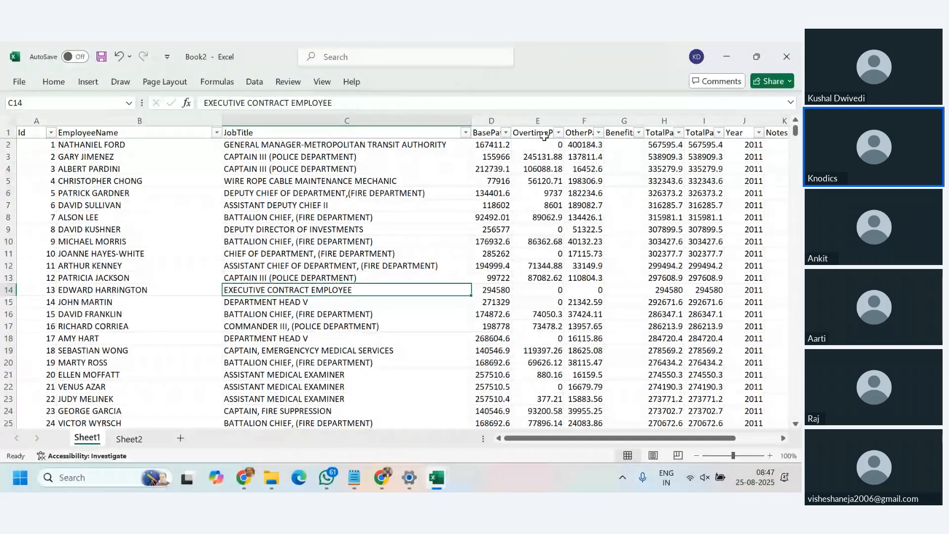
Look through the remaining Sheet1 columns from OtherPay and Year to Status, including the Status filter values
click(581, 133)
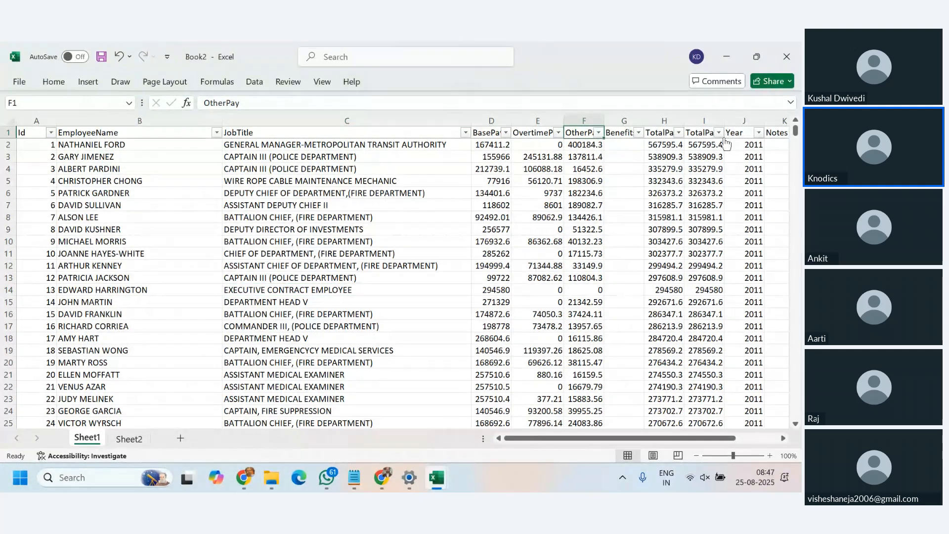
click(742, 134)
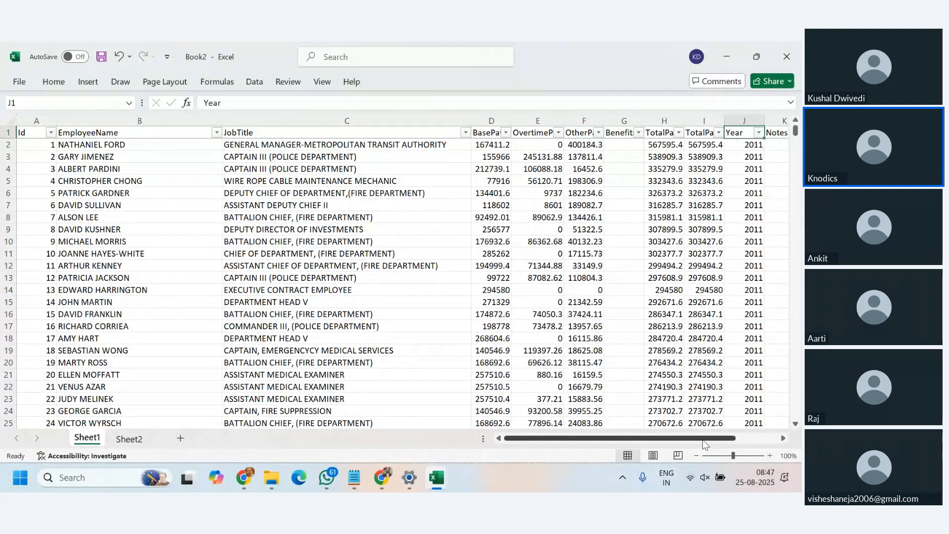
drag(702, 440, 743, 439)
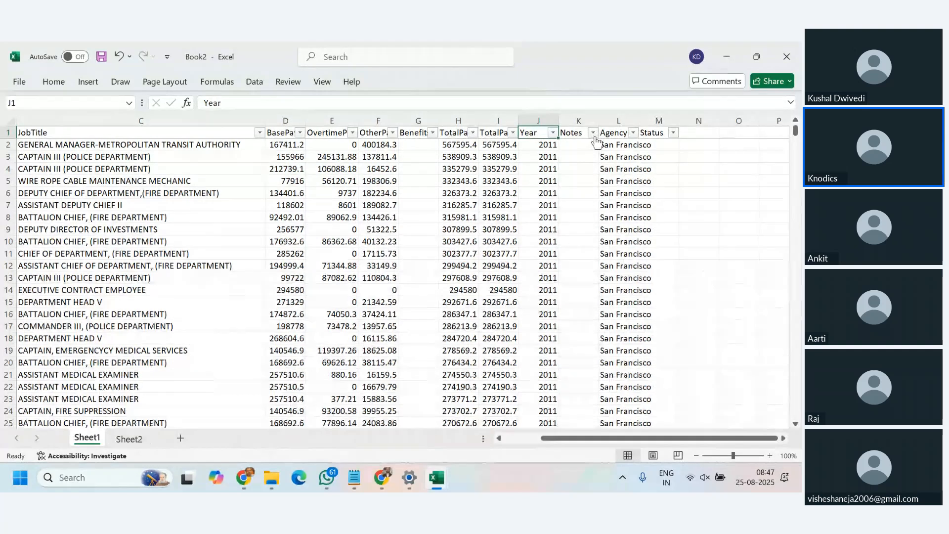
click(674, 133)
click(735, 198)
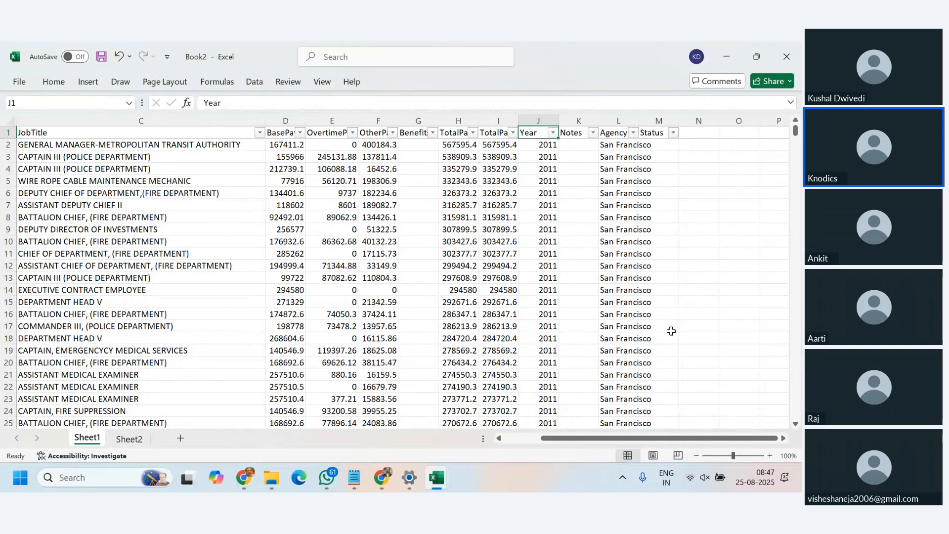
Start a second lookup table in row 19 of Sheet2 with the headers ID in A19 and Job Title in B19
click(129, 439)
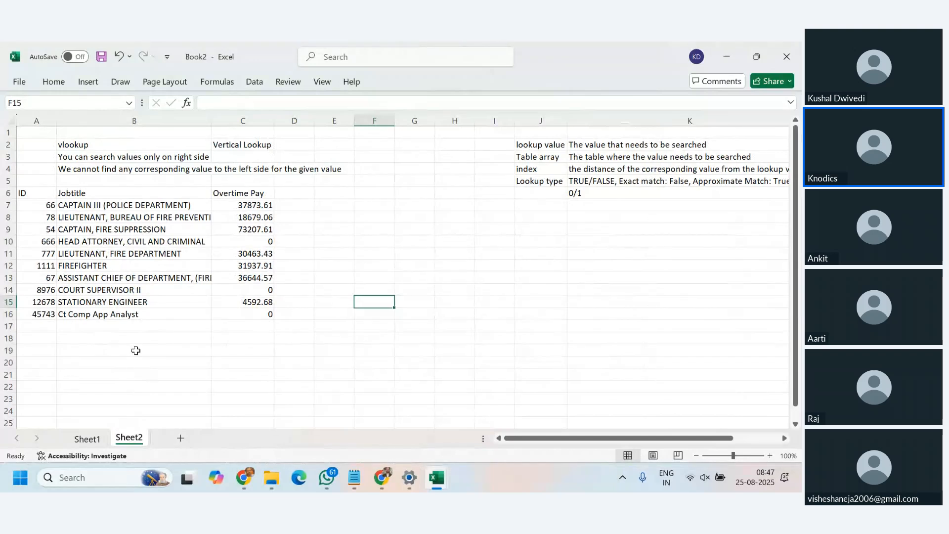
scroll(242, 396, down, 3)
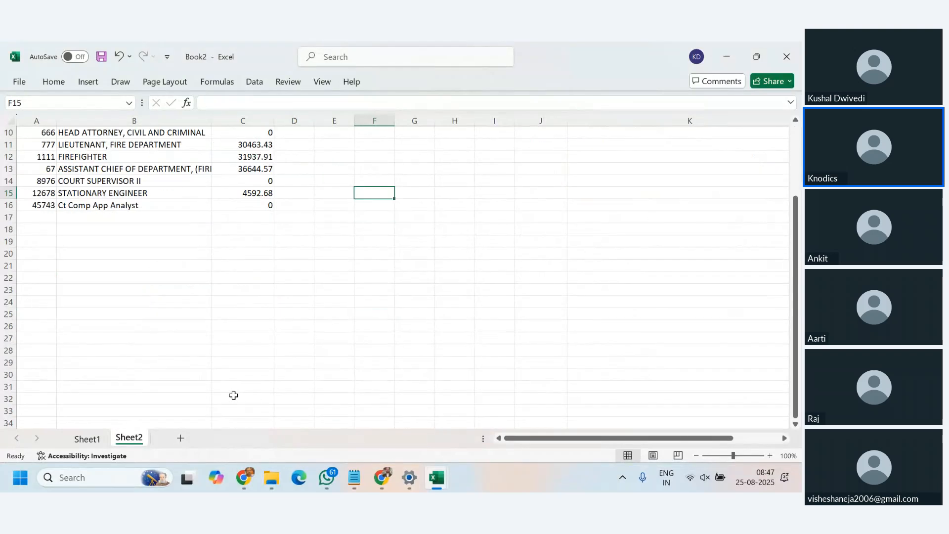
click(157, 246)
text(J)
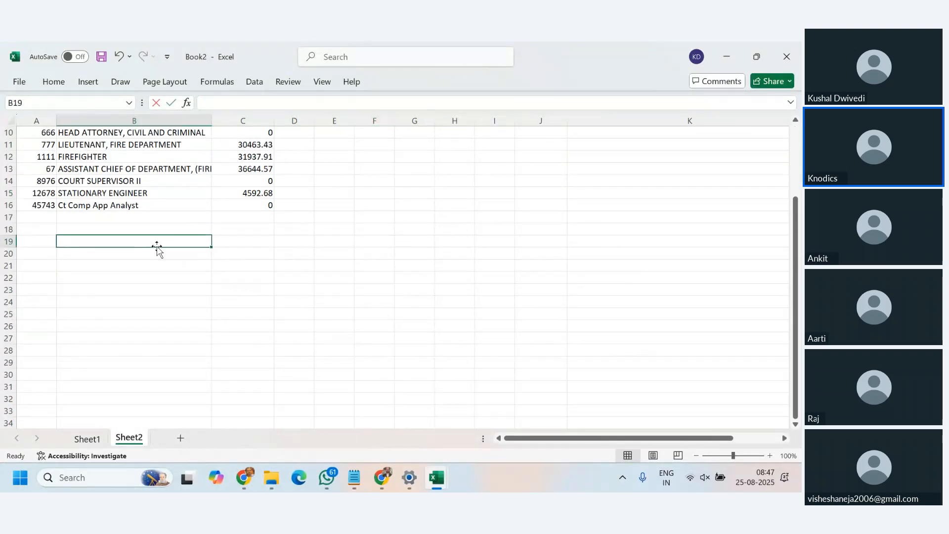
key(Left)
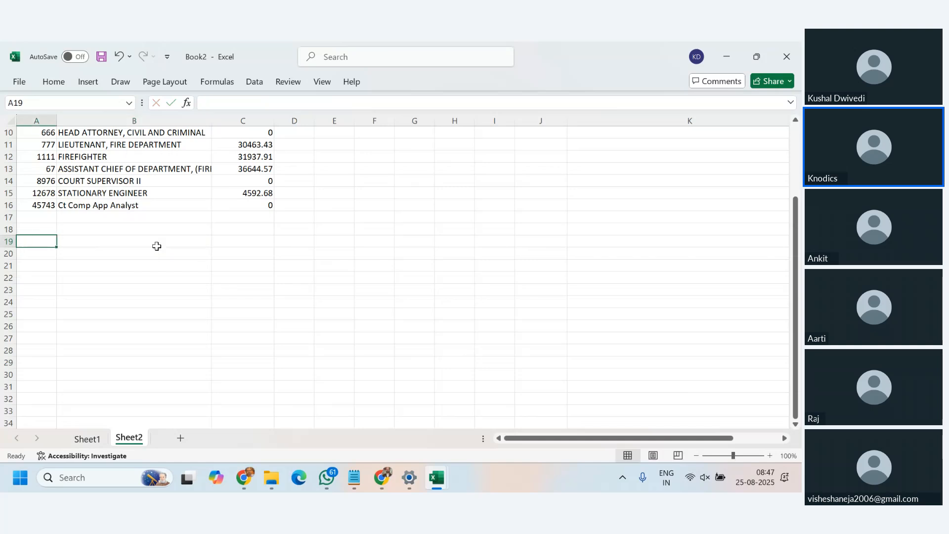
text(ID)
key(Tab)
text(Job)
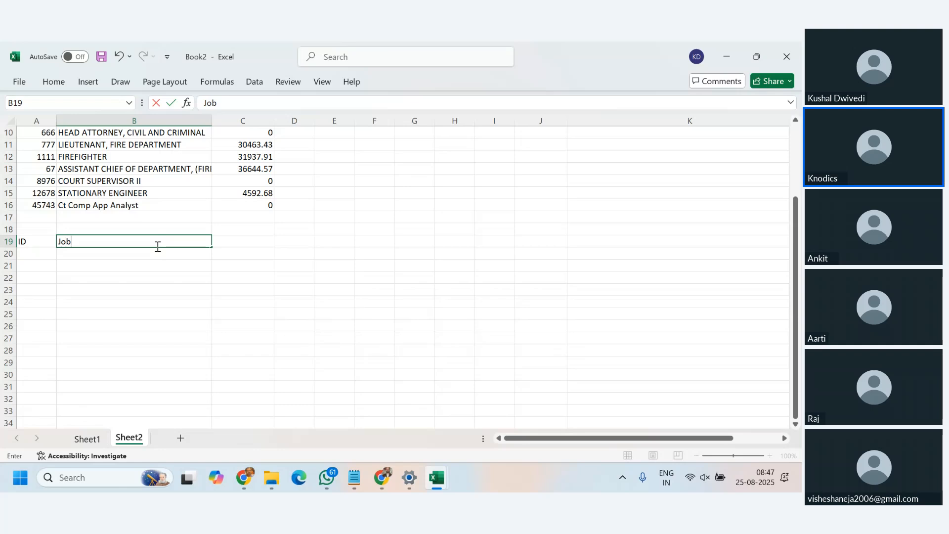
key(Tab)
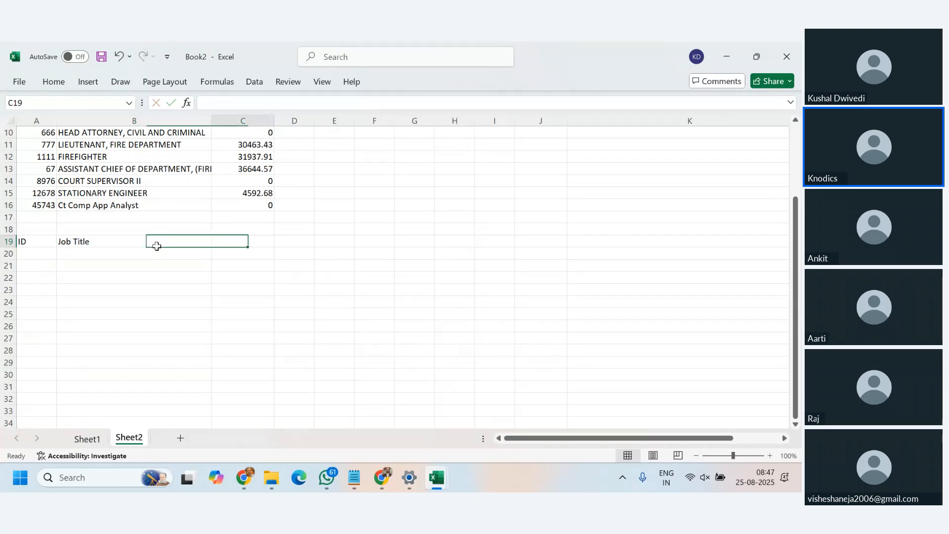
Check the Sheet1 column names and add the headers Year in C19 and Base Pay in D19 of Sheet2
click(85, 443)
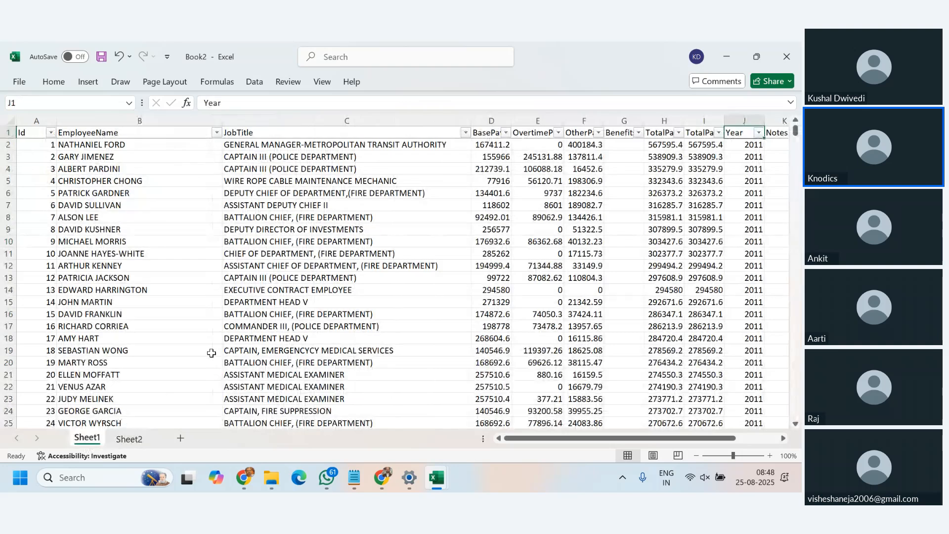
click(534, 133)
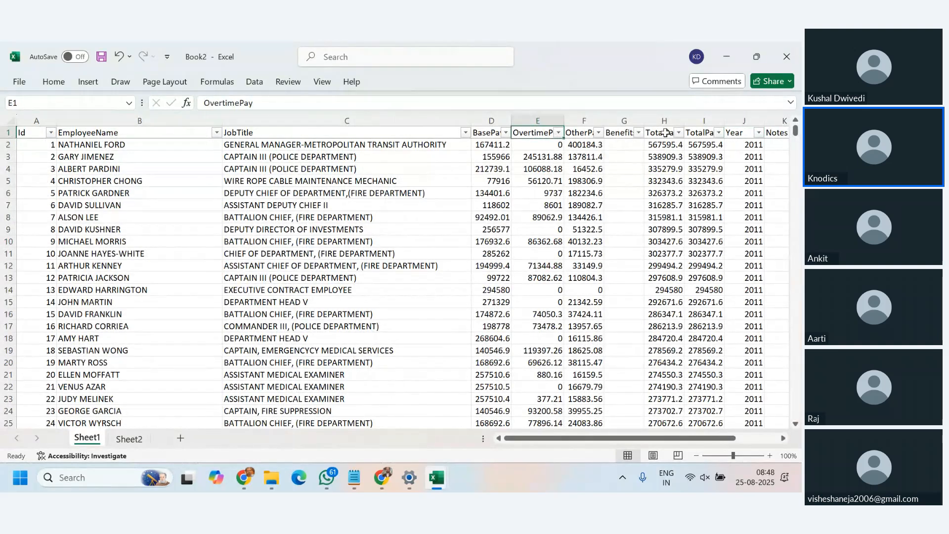
click(740, 132)
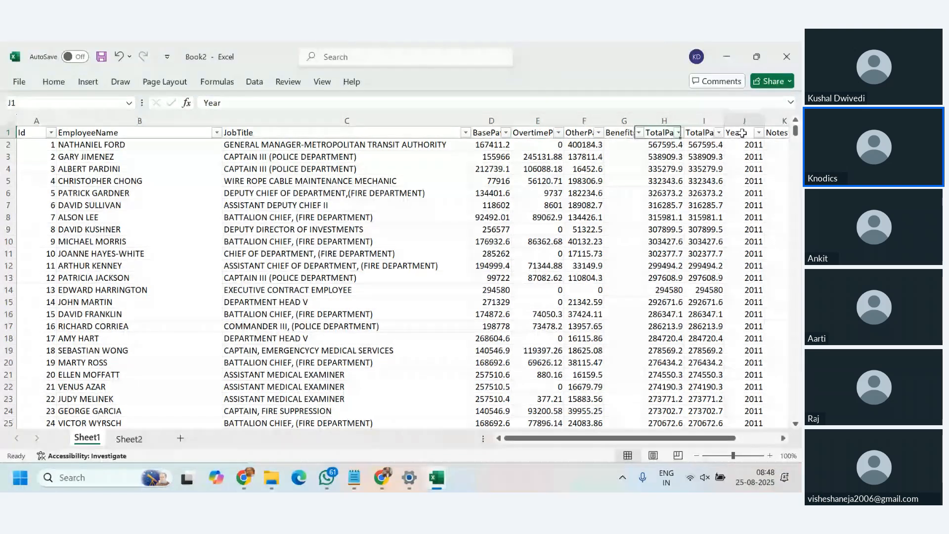
click(129, 440)
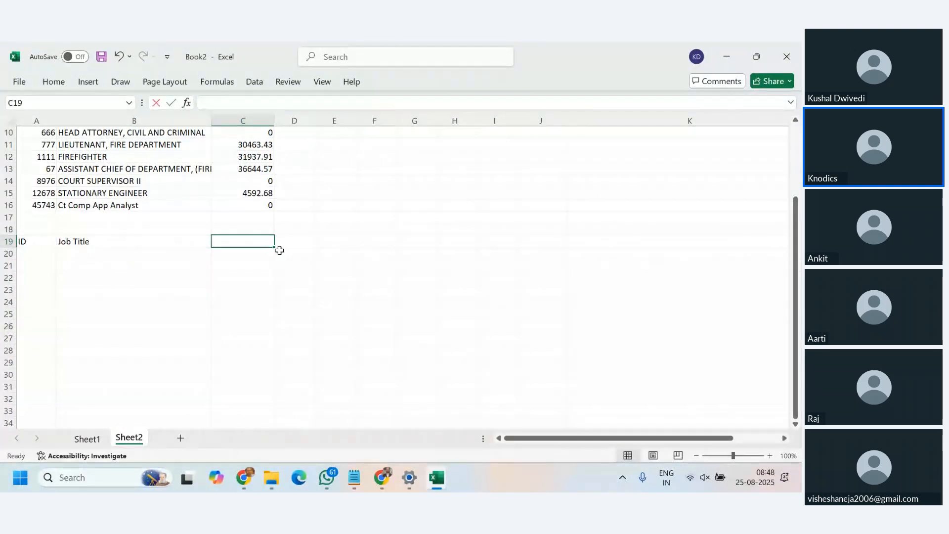
text(Year)
key(Tab)
text(B)
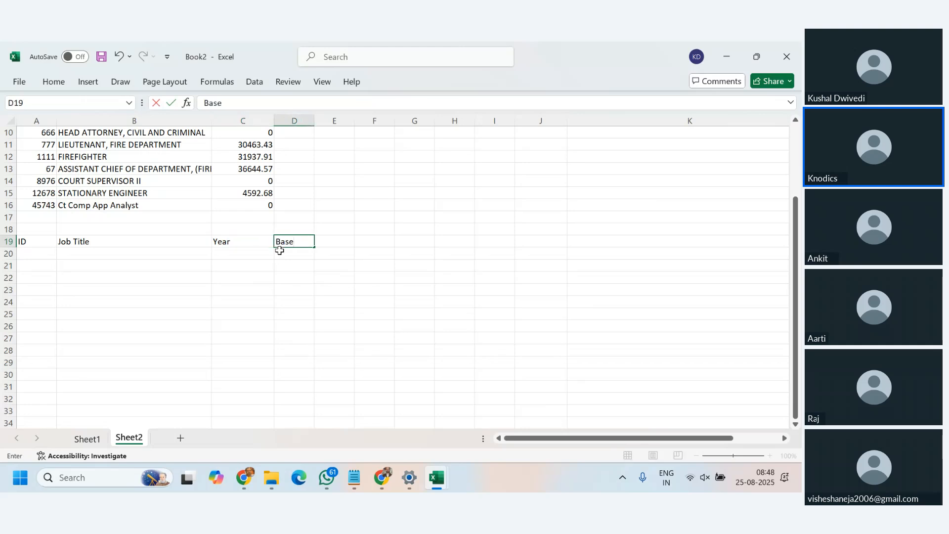
text(ase Pay)
key(Tab)
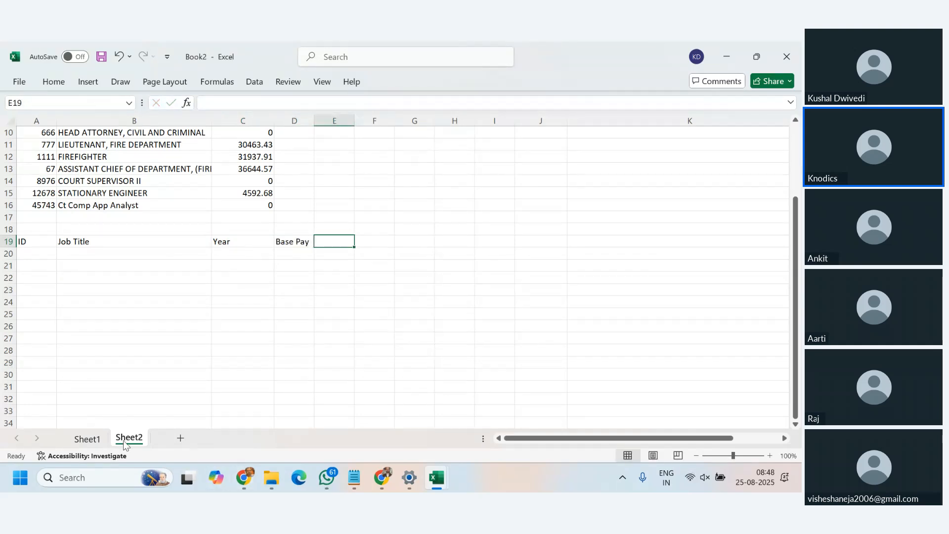
Examine the filter values of the Benefits column on Sheet1 without changing the filter
click(83, 439)
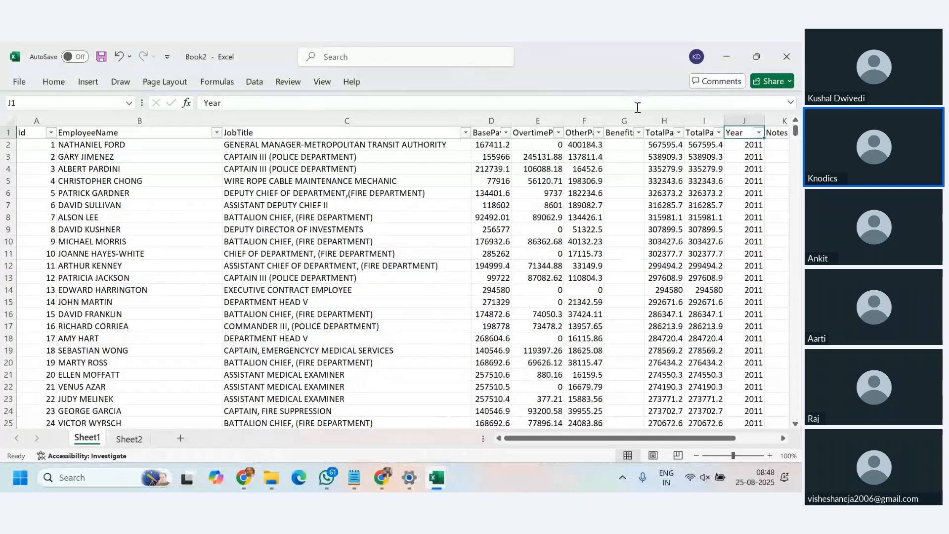
click(639, 132)
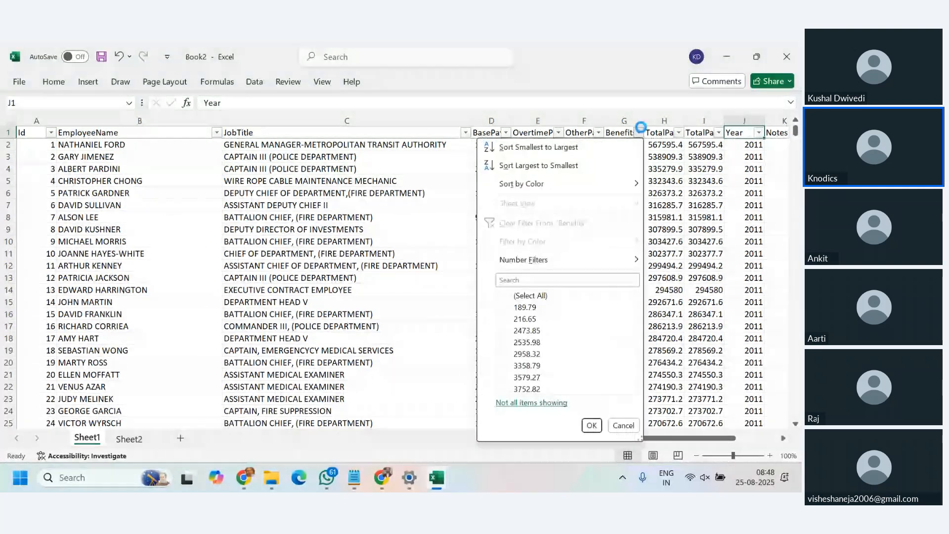
click(592, 425)
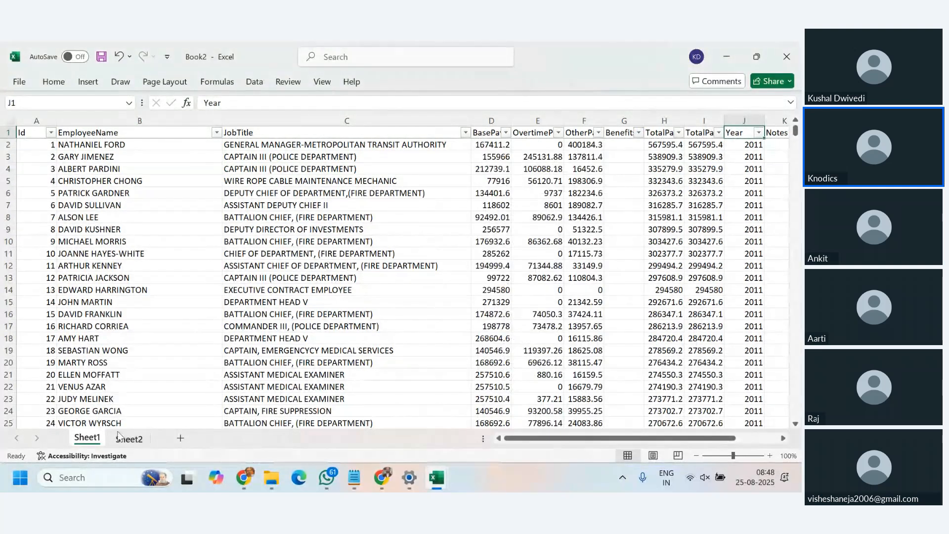
Add the header Benefit in E19 of Sheet2
click(131, 438)
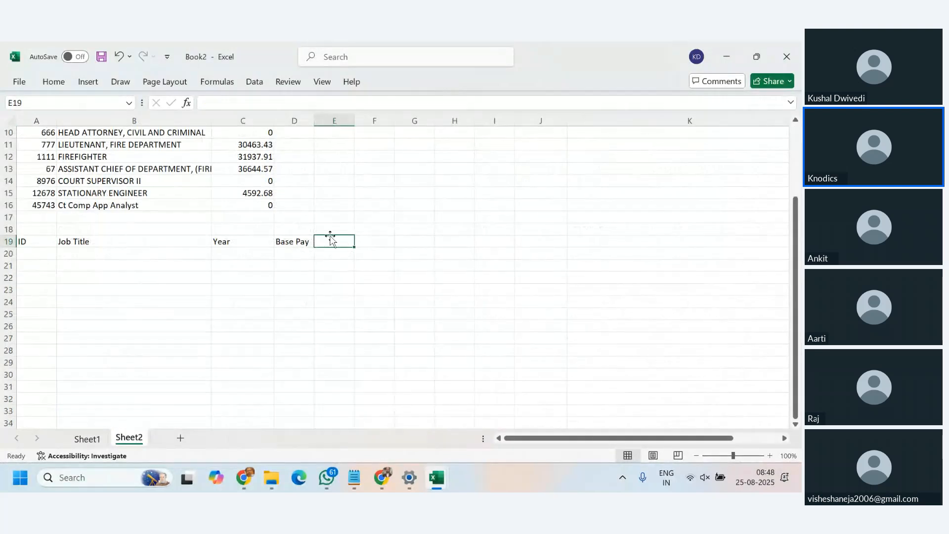
text(Benefit)
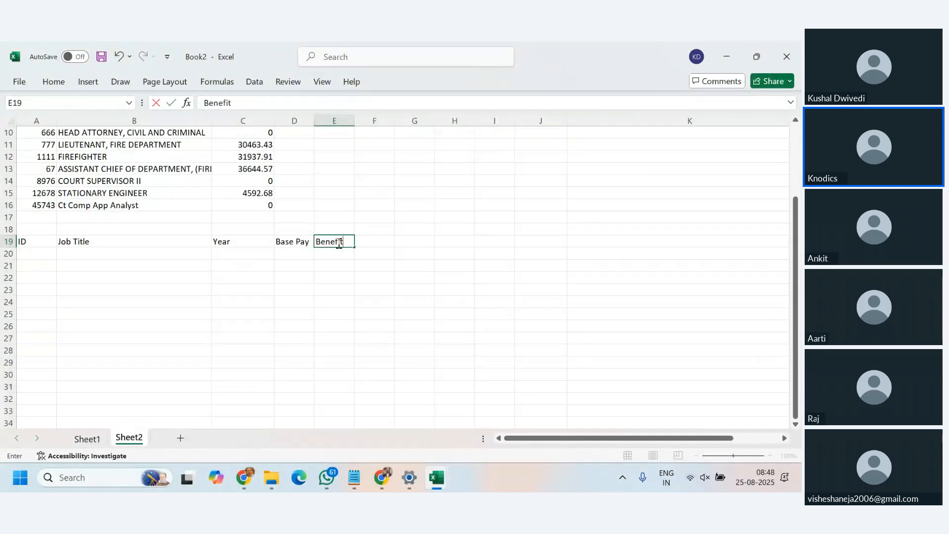
key(Return)
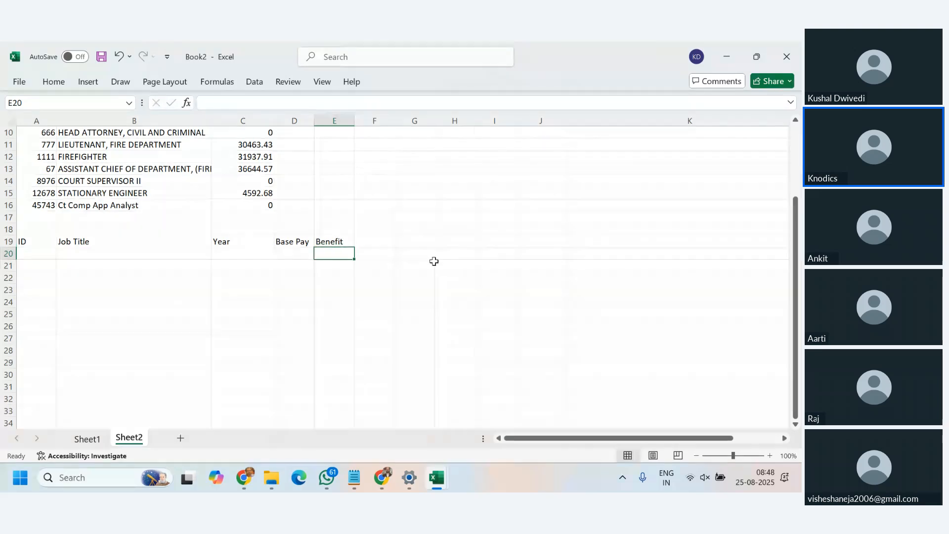
Copy the ten IDs in A7:A16 of Sheet2 into the second table's ID column, starting at A20
click(48, 253)
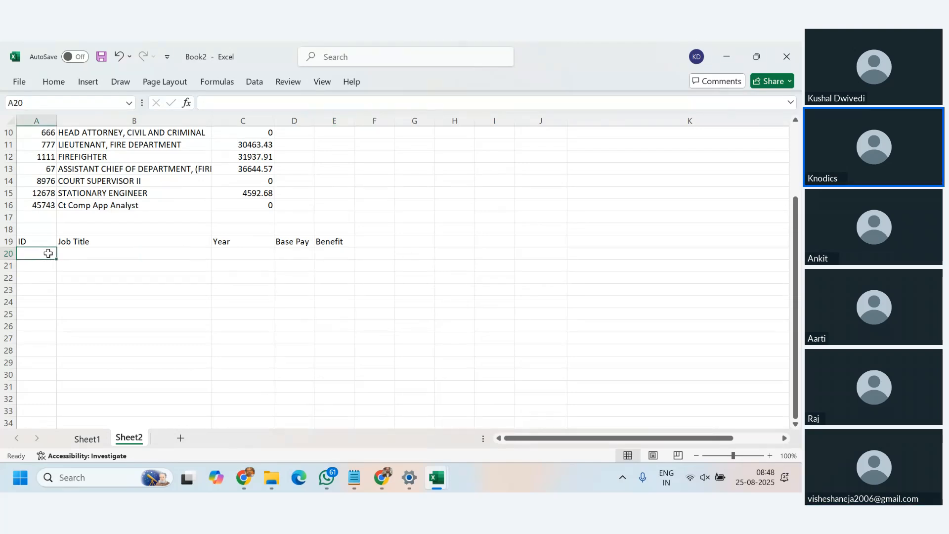
scroll(48, 253, up, 3)
drag(37, 208, 39, 313)
key(ctrl+c)
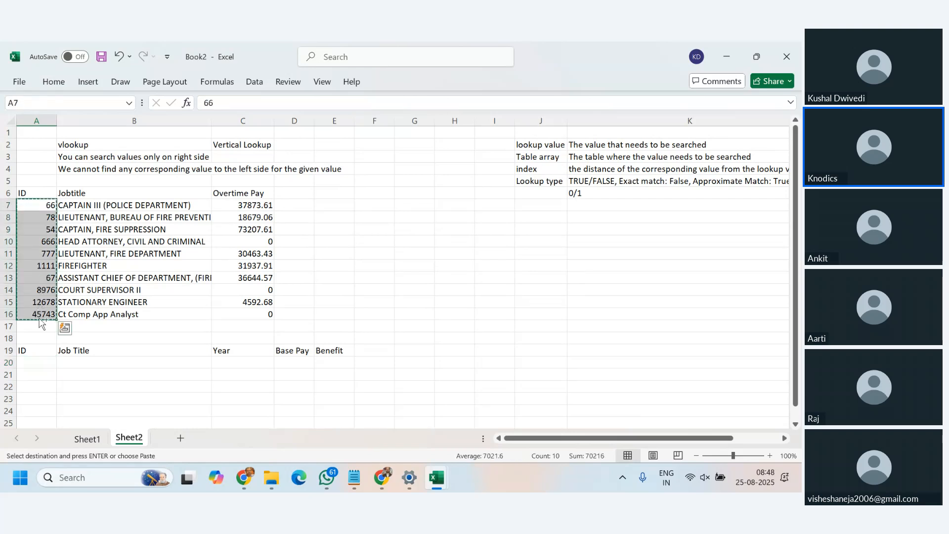
click(42, 363)
key(ctrl+v)
scroll(147, 315, down, 4)
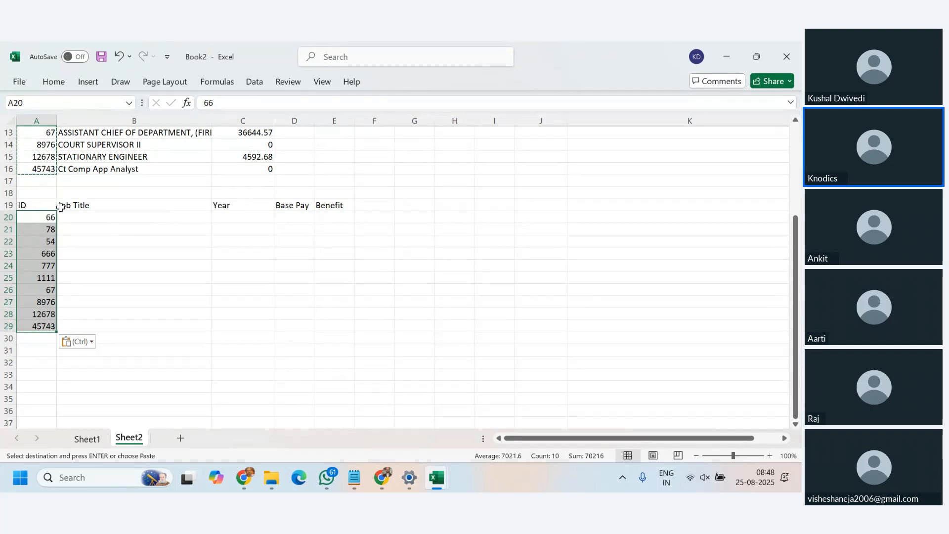
Start a VLOOKUP in B20 with lookup value A20 and table array Sheet1!A1:M148655
click(105, 216)
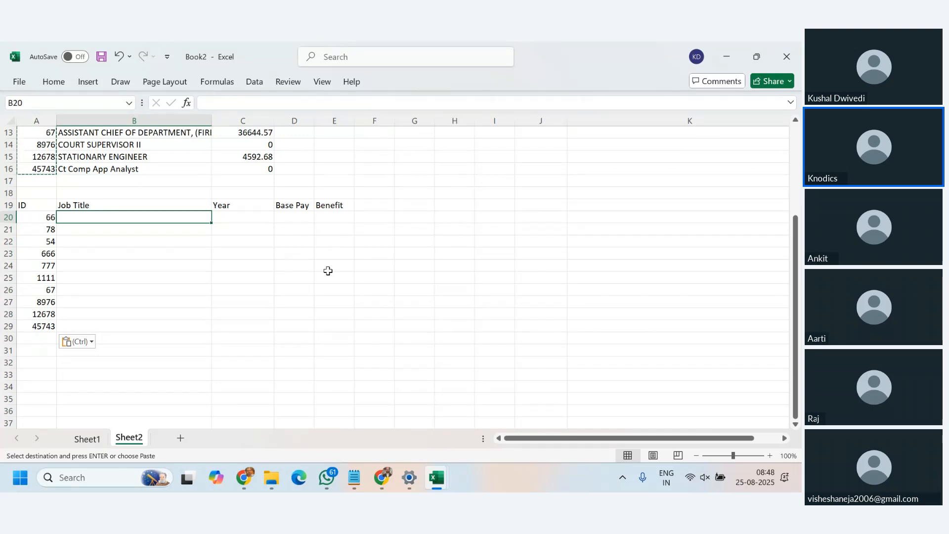
text(=vlookup()
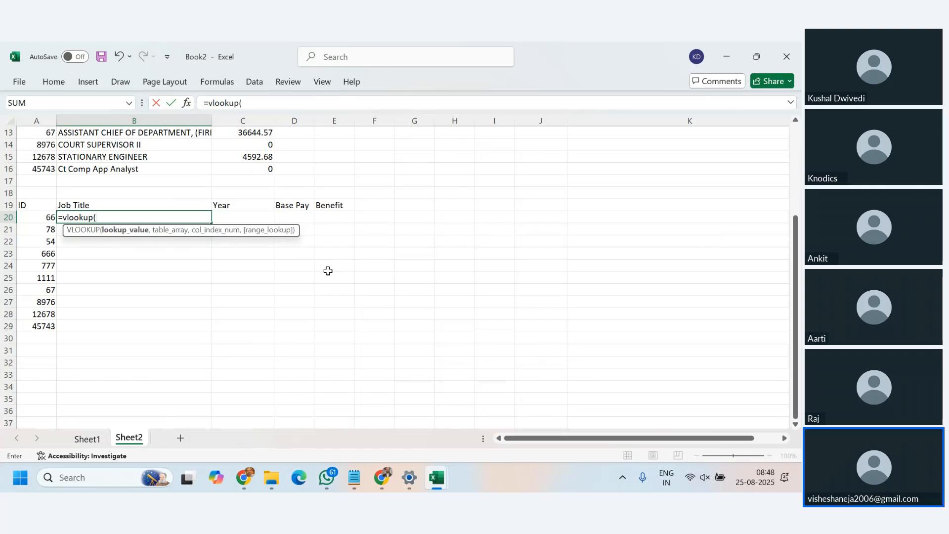
key(Left)
text(,)
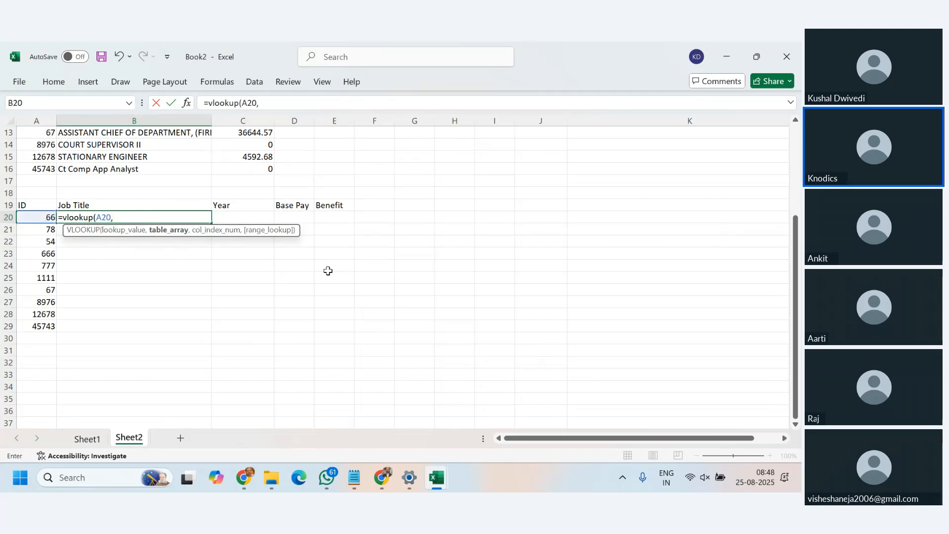
click(94, 441)
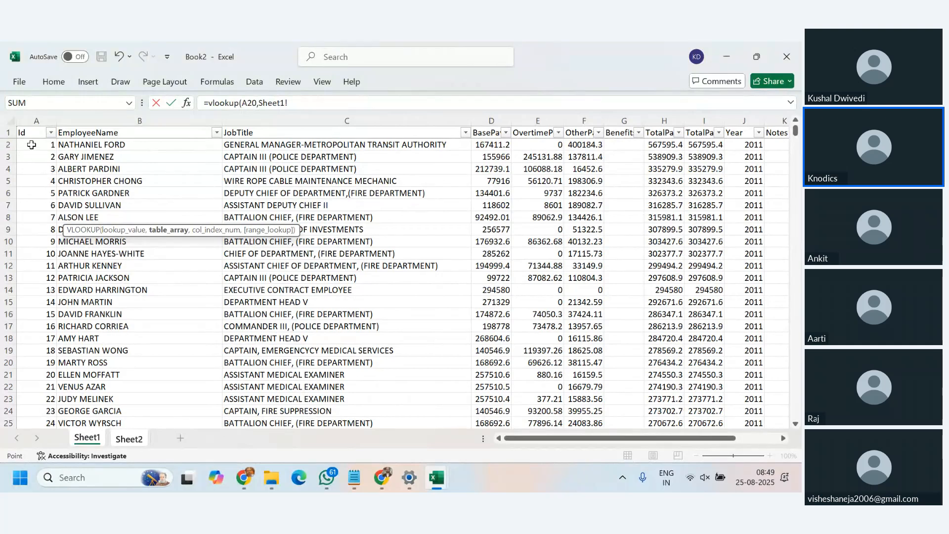
click(28, 134)
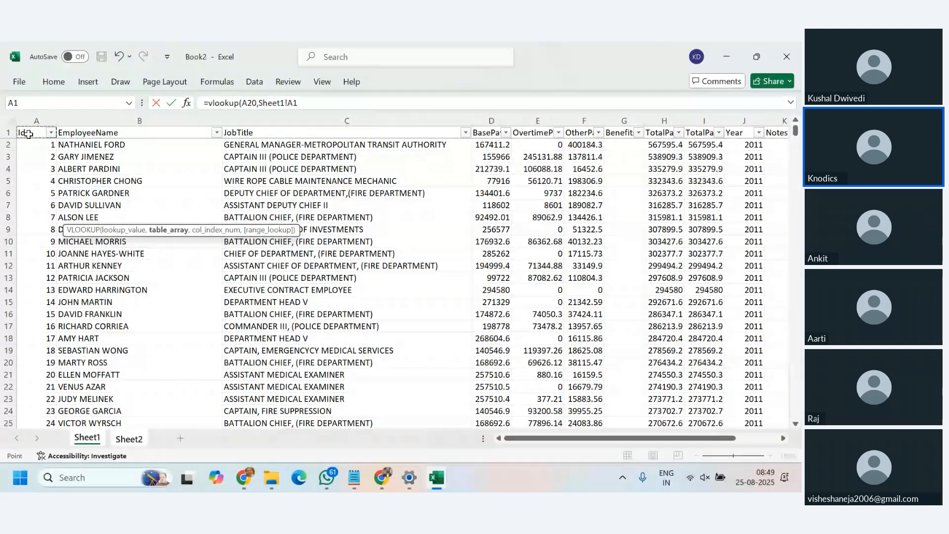
key(ctrl+shift+Right)
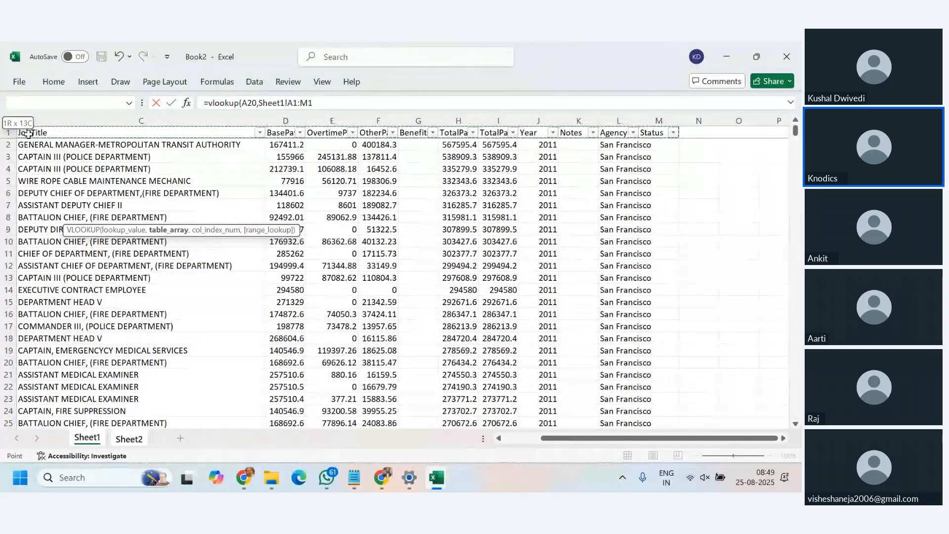
key(ctrl+shift+Down)
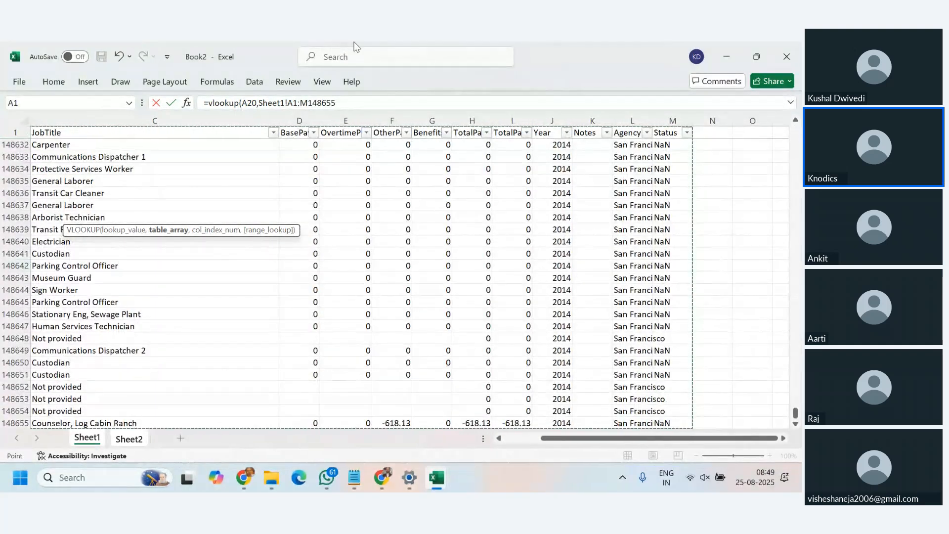
click(358, 102)
Complete the Job Title lookup in B20 with column index 3 and exact match 0, and review its formula
text(,)
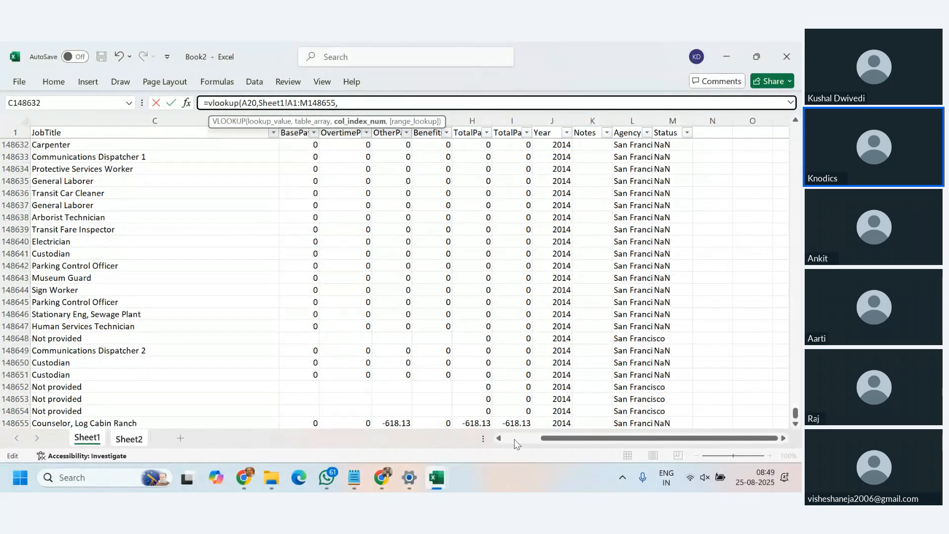
click(515, 439)
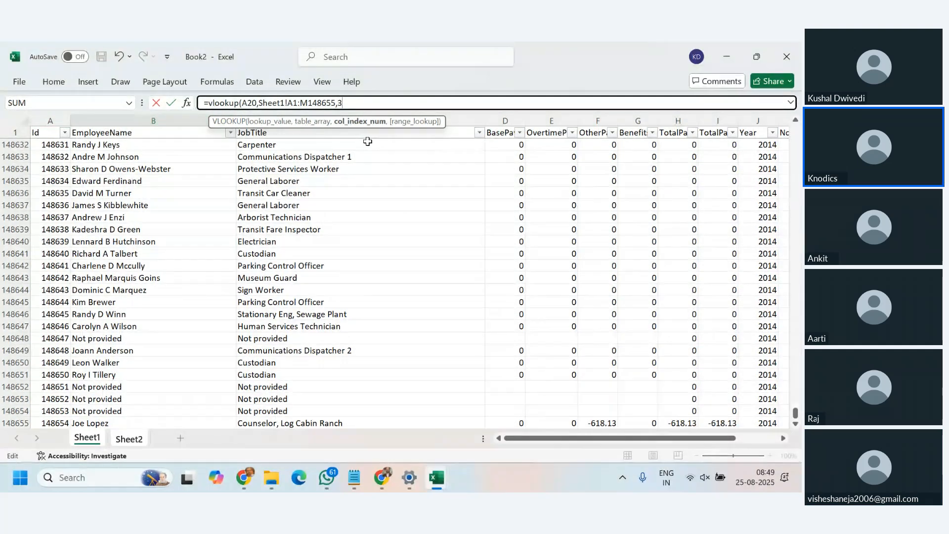
text(,0)
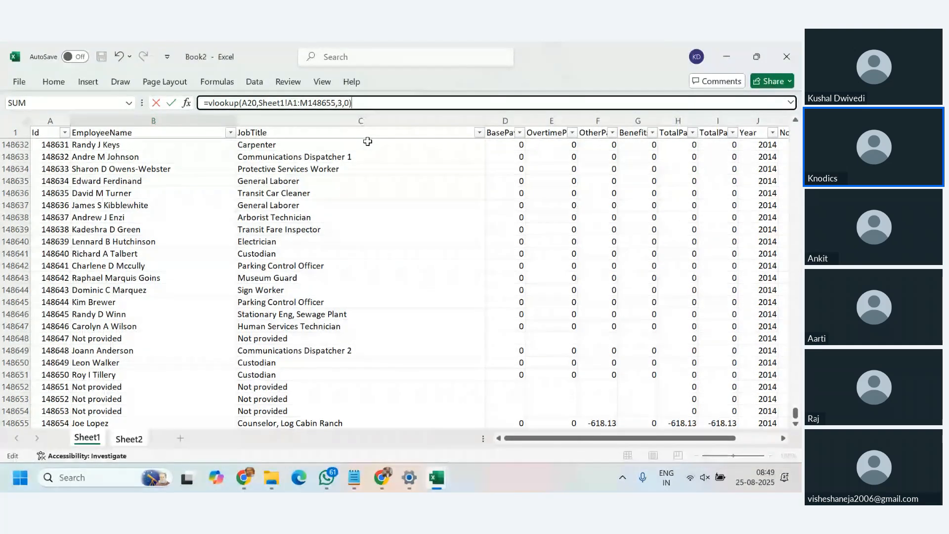
key(Return)
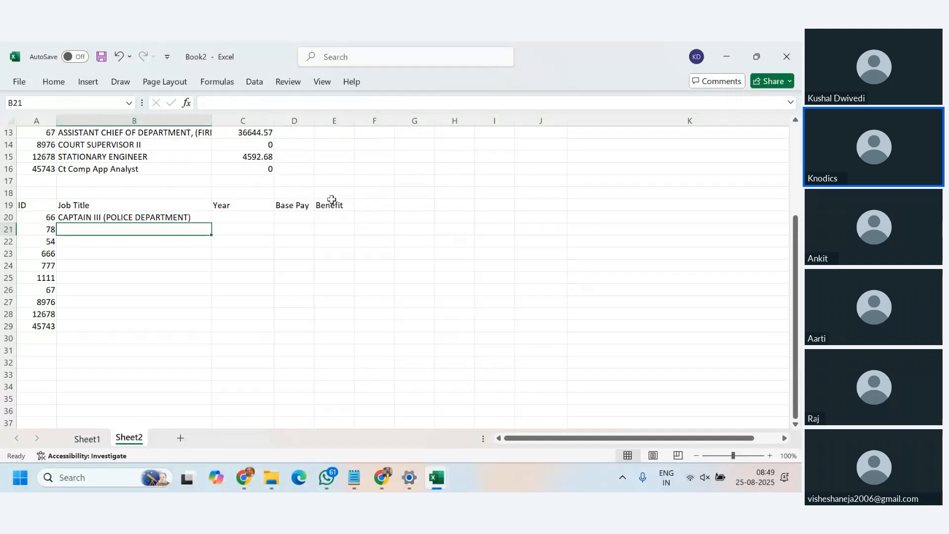
click(122, 220)
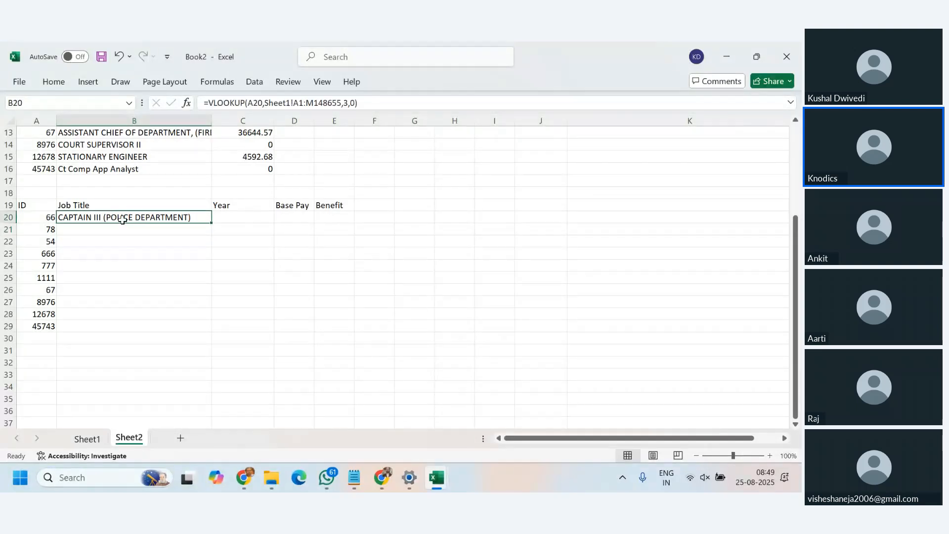
Start a VLOOKUP in C20 under Year with A20 as the lookup value
click(267, 218)
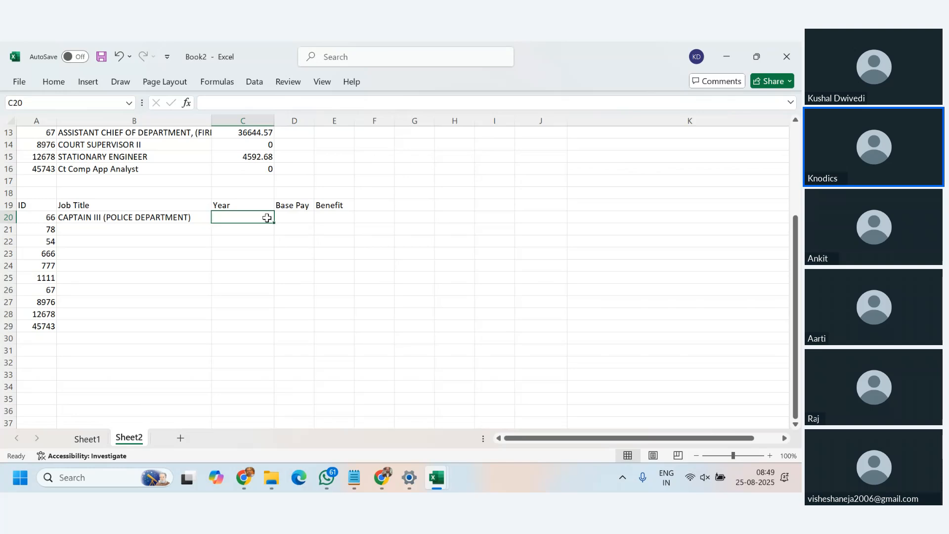
text(=)
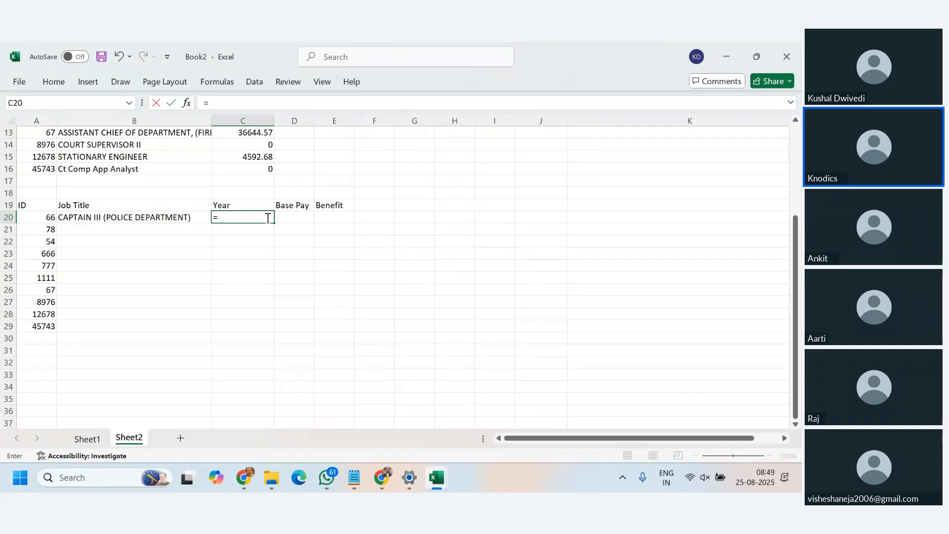
text(vlookup()
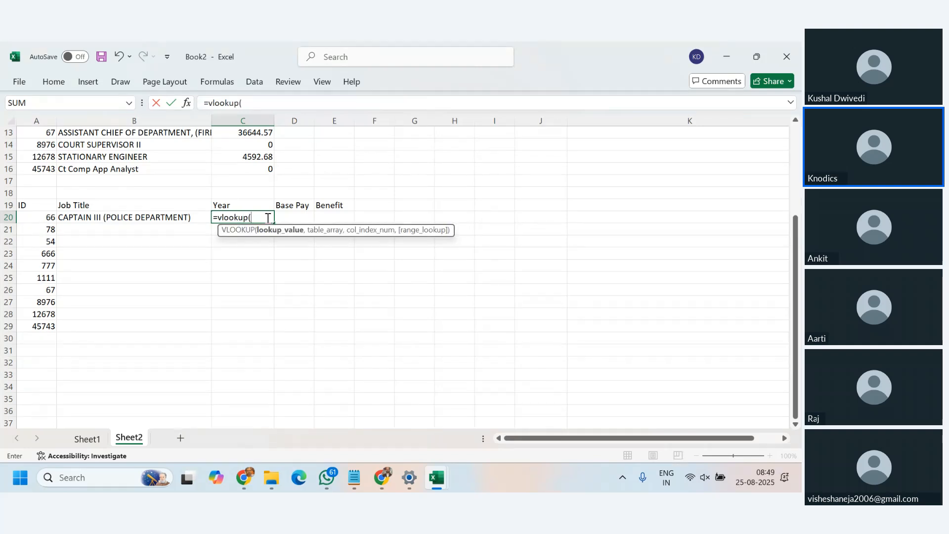
key(Left)
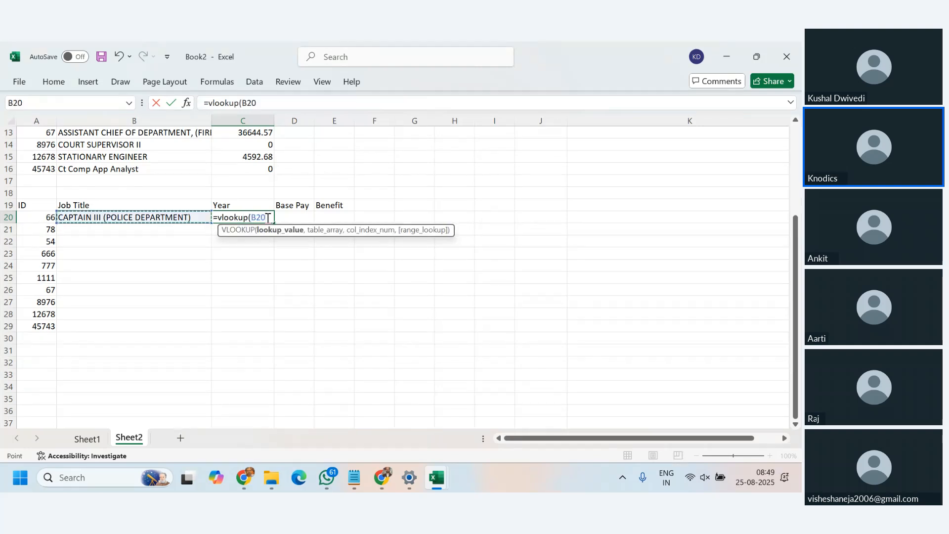
key(Left)
text(,)
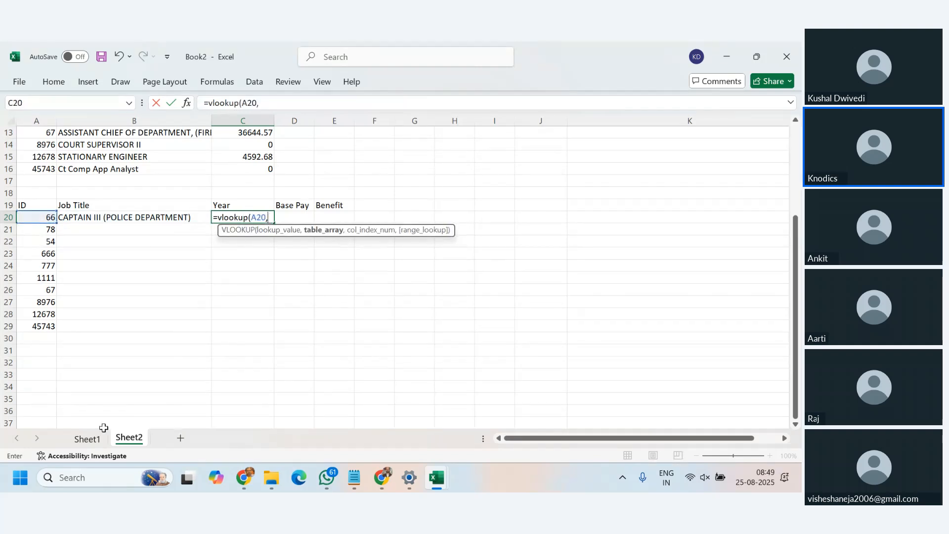
Set the table array of the C20 lookup to Sheet1!A1:M148655
click(87, 438)
click(44, 134)
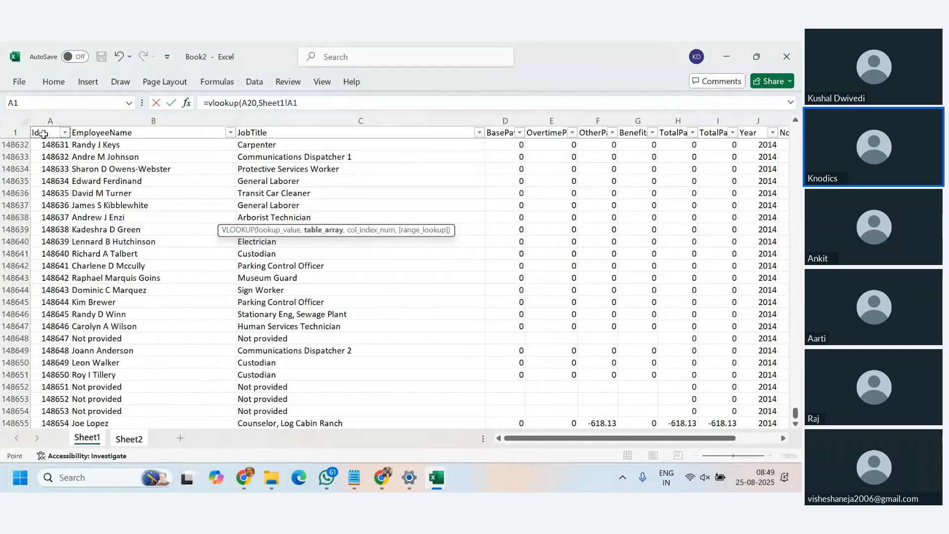
key(shift+Right)
key(shift+Right)
key(shift+Right)
key(shift+Right)
key(shift+Right)
key(shift+Right)
key(shift+Right)
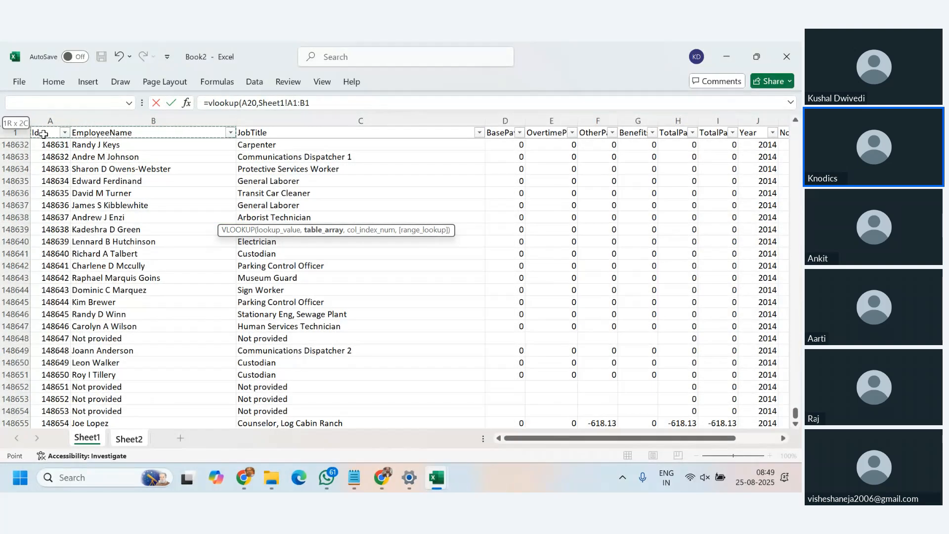
key(shift+Right)
key(shift+Right)
key(shift+Right)
key(shift+Right)
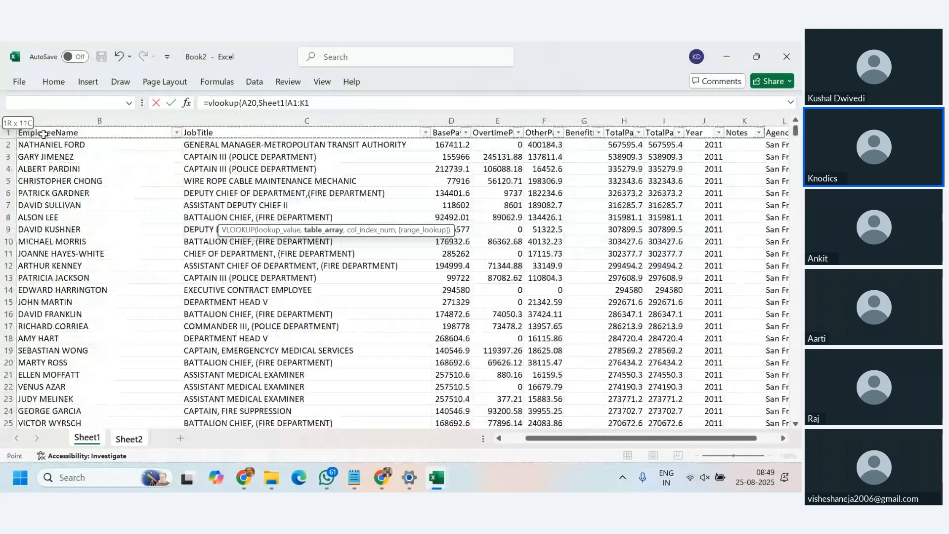
key(shift+Right)
key(ctrl+shift+Down)
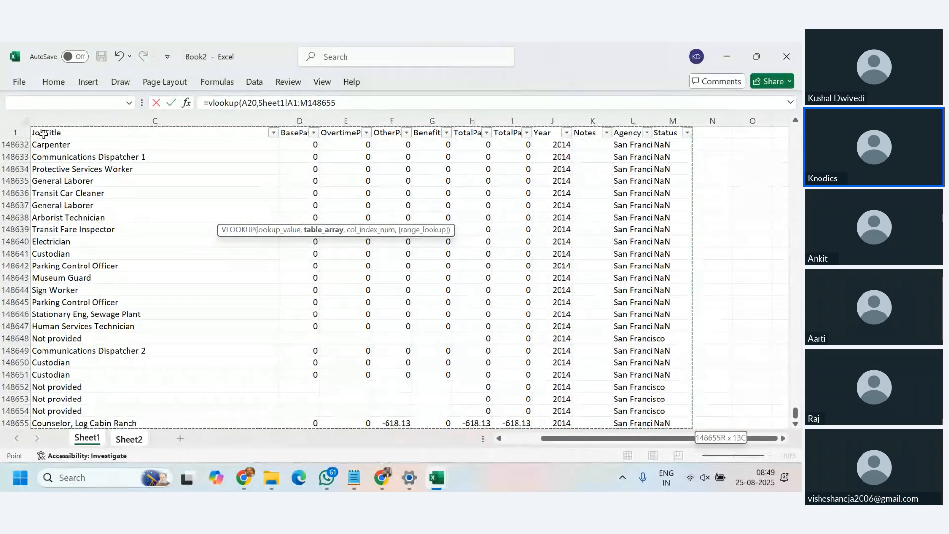
text(,)
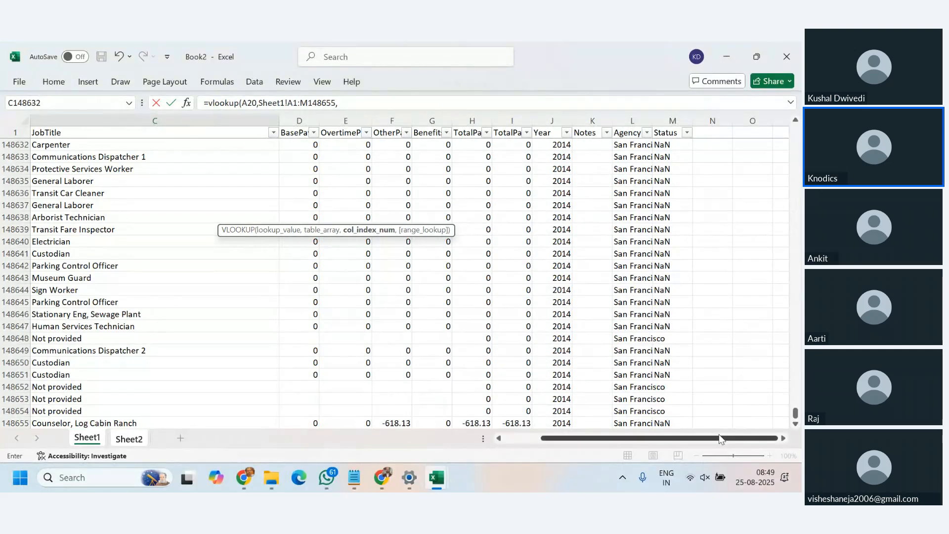
Count the Sheet1 header columns one by one from Id to Year to determine the column index
drag(723, 439, 489, 441)
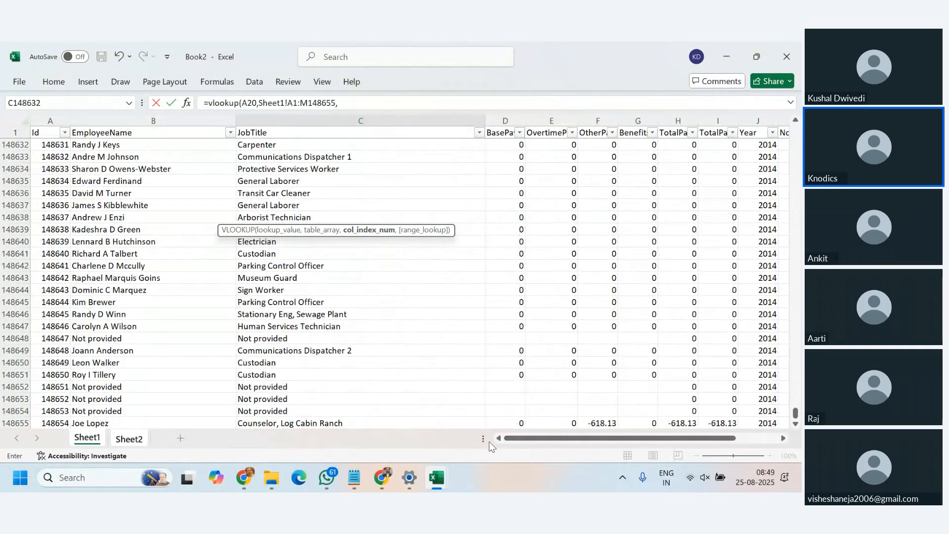
click(51, 131)
click(119, 129)
click(370, 133)
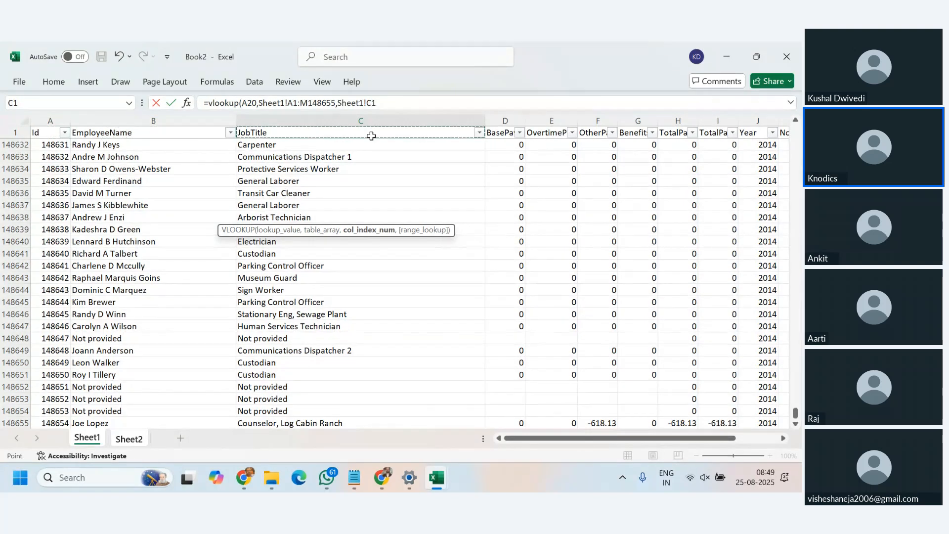
click(500, 132)
click(547, 131)
click(593, 133)
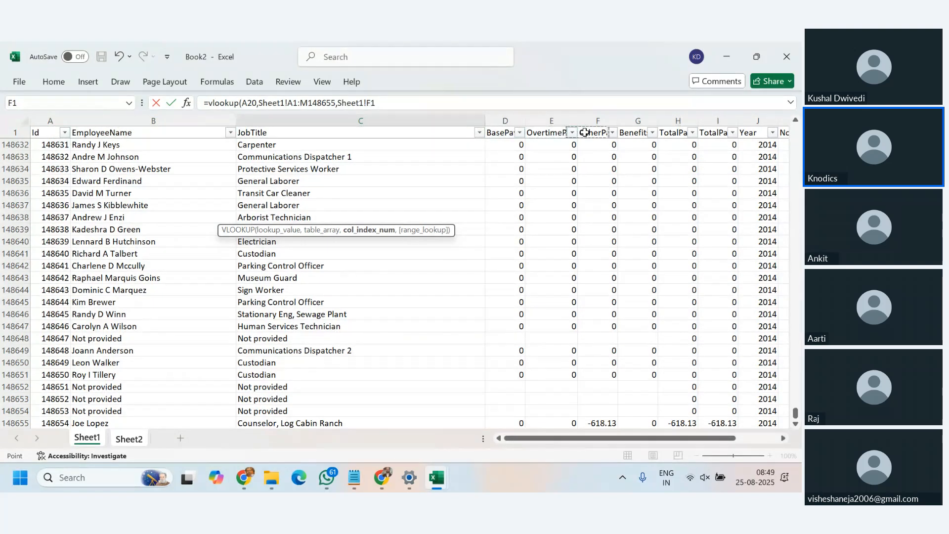
click(635, 132)
click(678, 132)
click(711, 132)
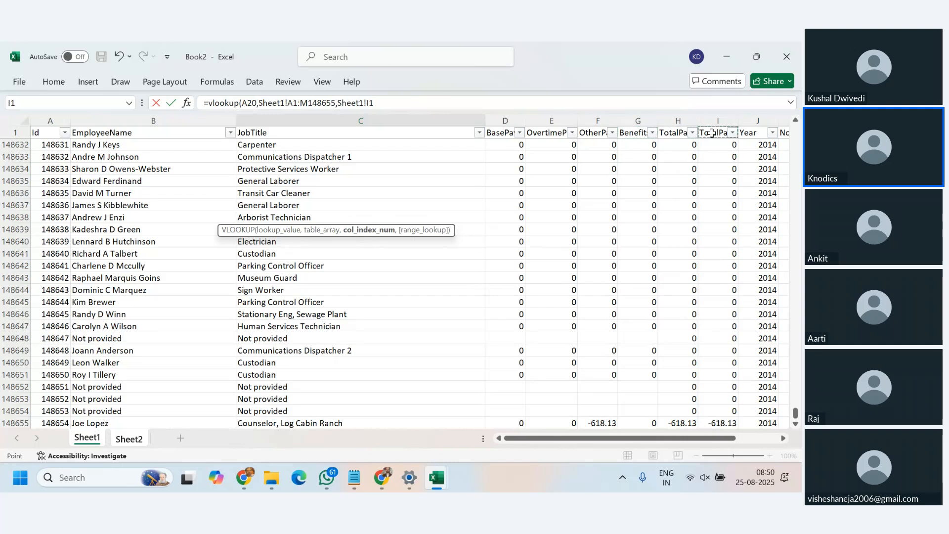
click(752, 133)
Complete the Year lookup in C20 with column index 10 and exact match 0, and check its result beside the job title
drag(383, 107, 337, 104)
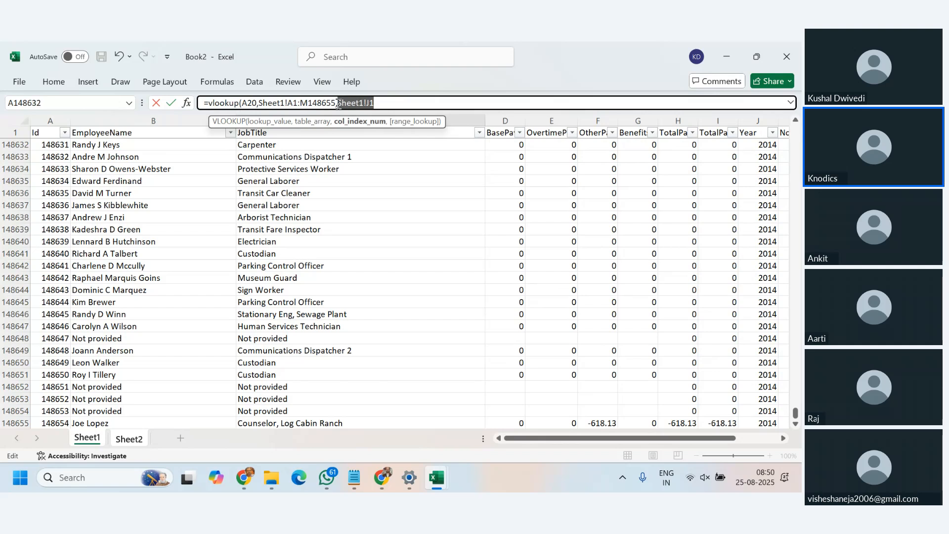
text(10,)
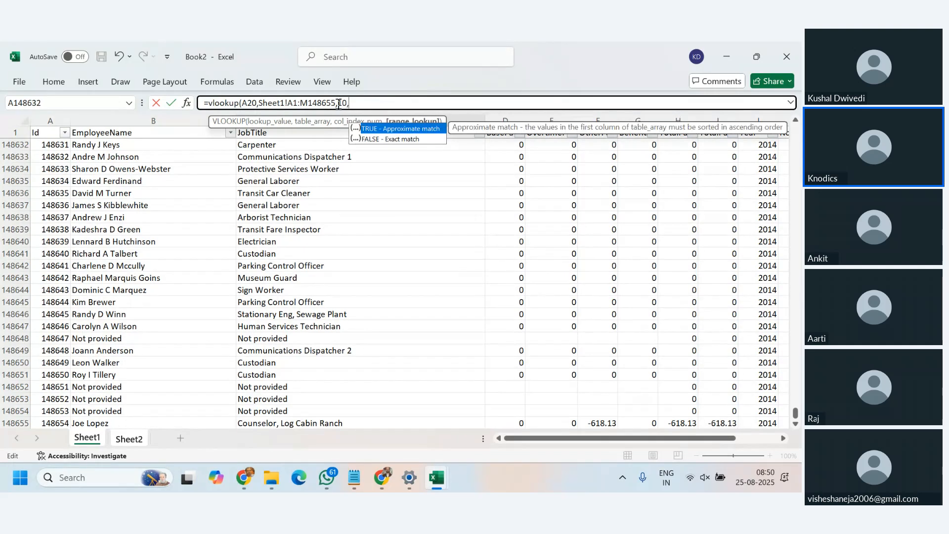
text(0))
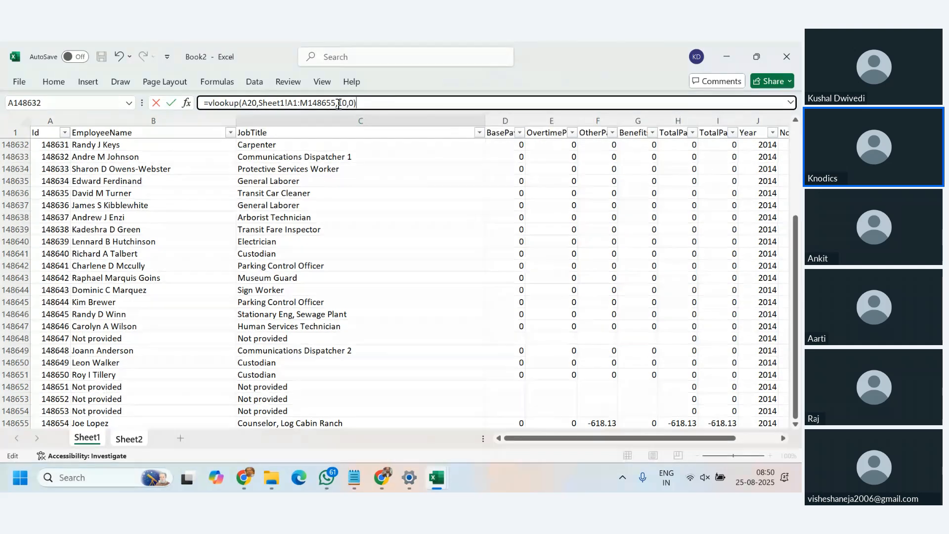
key(Return)
click(258, 218)
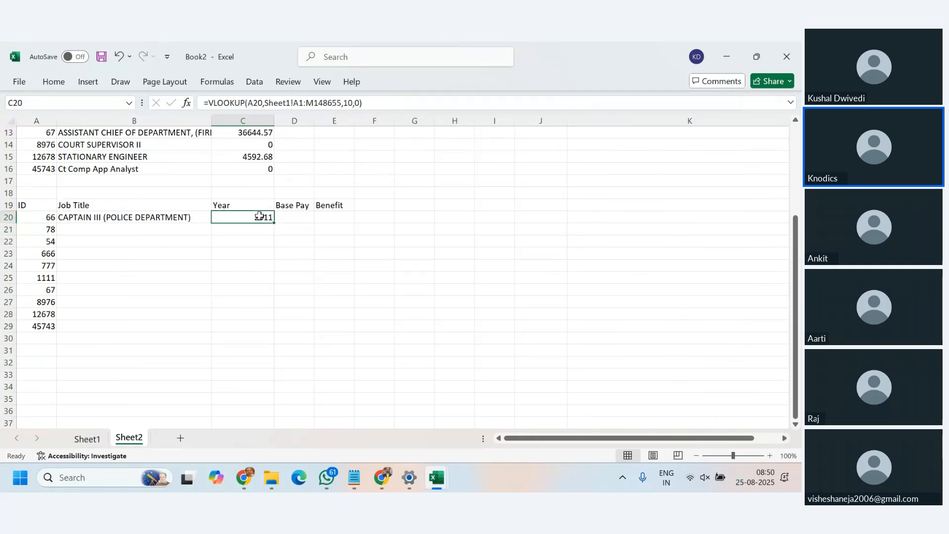
click(146, 218)
click(225, 219)
click(189, 216)
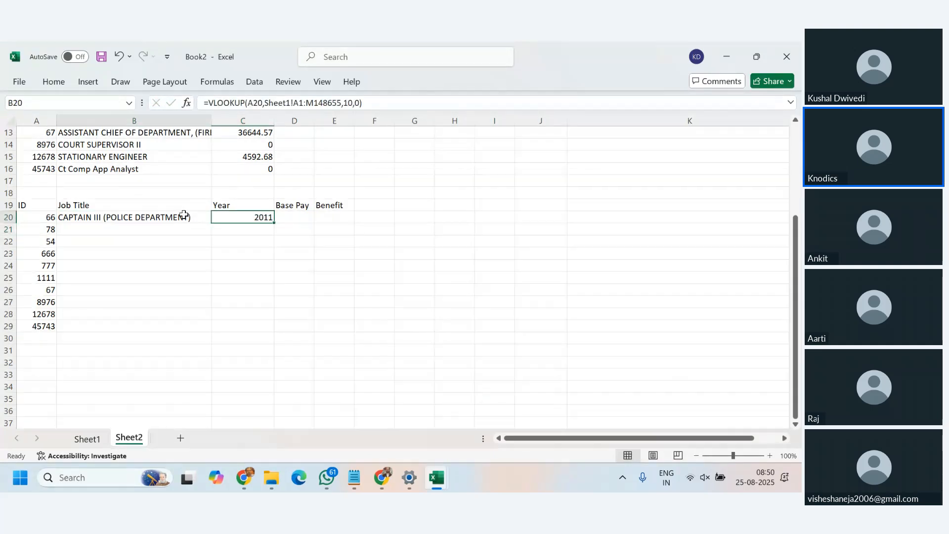
click(235, 218)
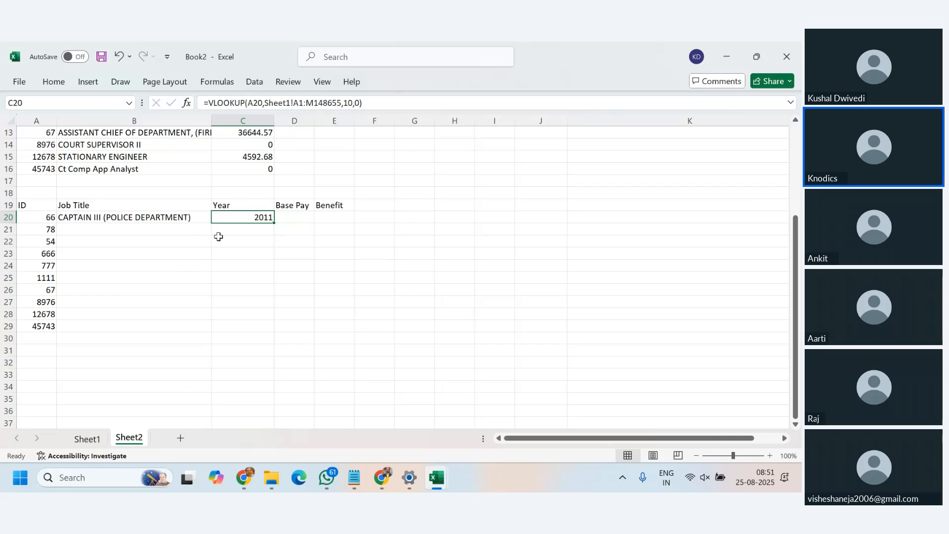
Copy the Job Title lookup from B20 across the Year, Base Pay and Benefit cells C20:E20
scroll(206, 218, up, 4)
drag(197, 206, 236, 207)
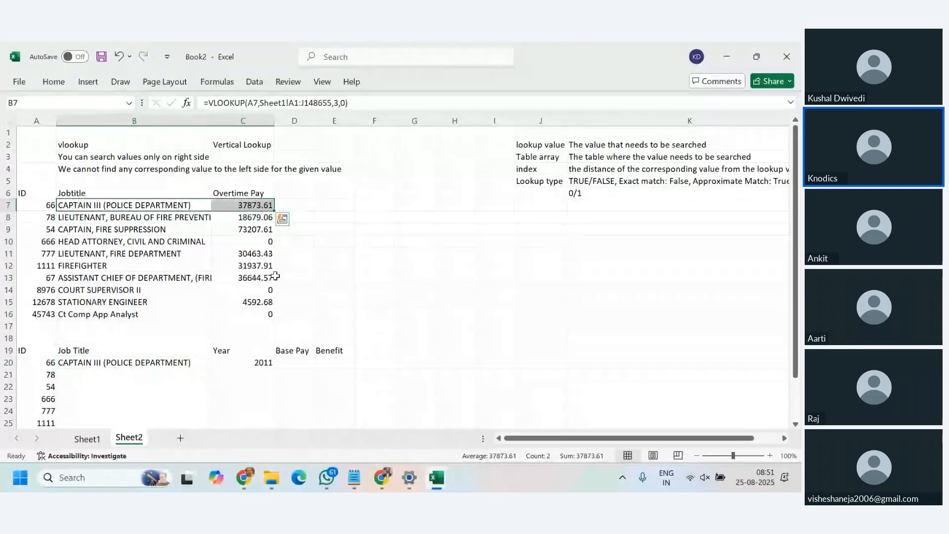
click(366, 301)
scroll(237, 314, down, 2)
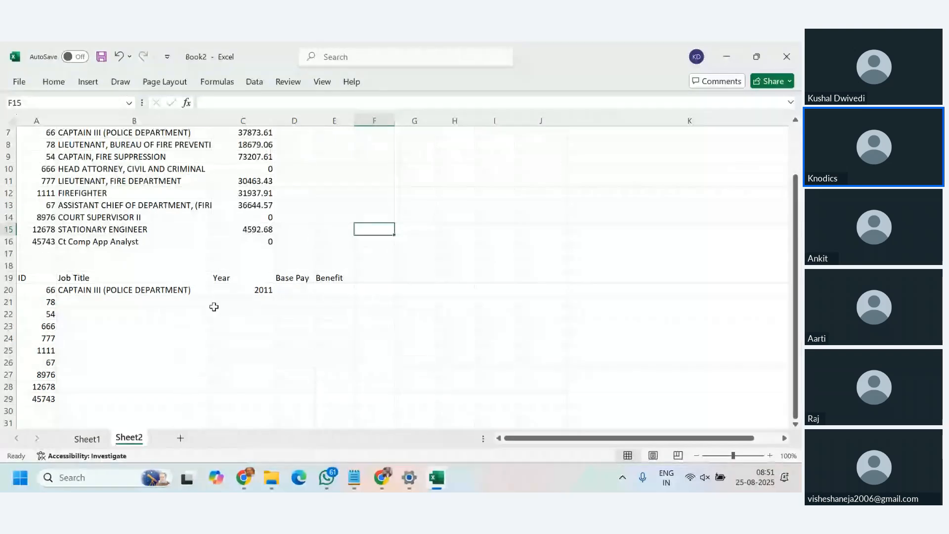
click(161, 296)
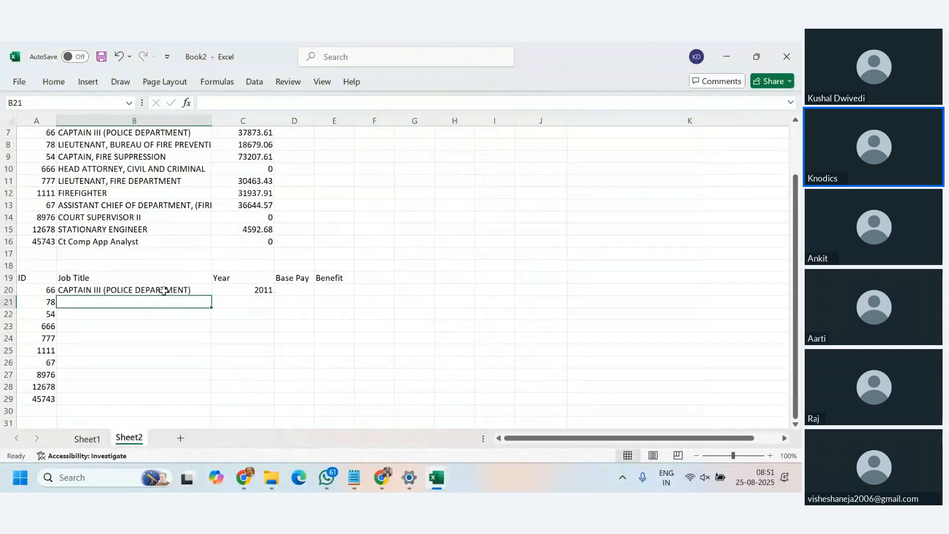
click(161, 291)
drag(211, 295, 353, 297)
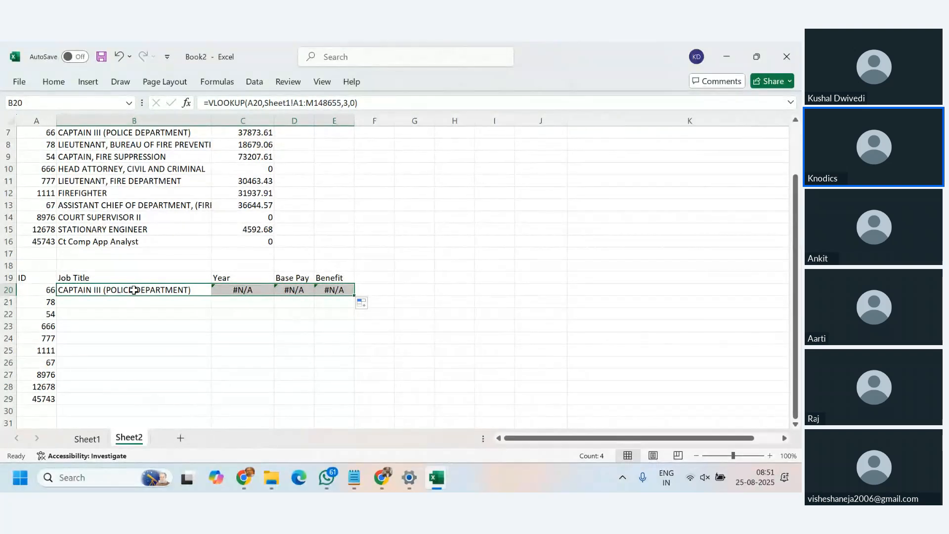
Examine the lookup value and column index in B20's formula, and the lookup value and table array in the copied C20 formula
click(131, 290)
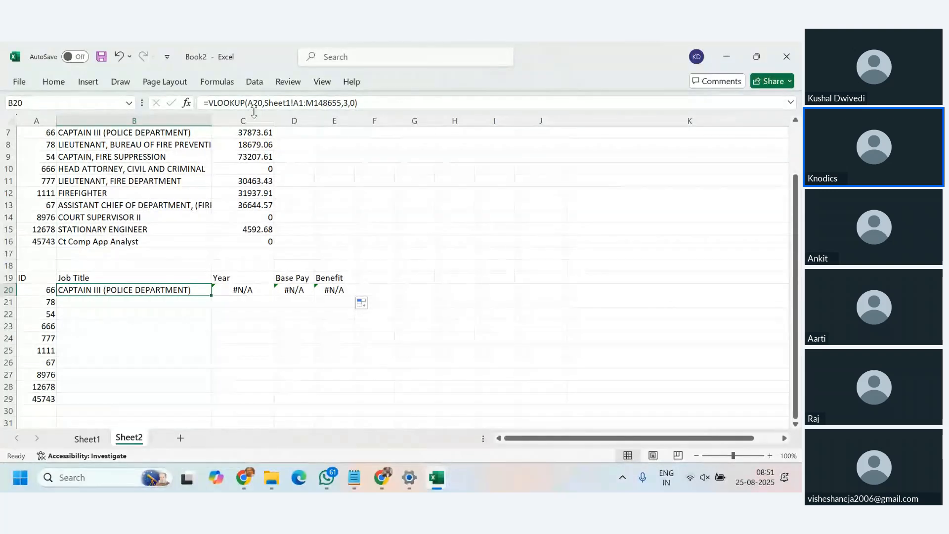
drag(248, 103, 264, 106)
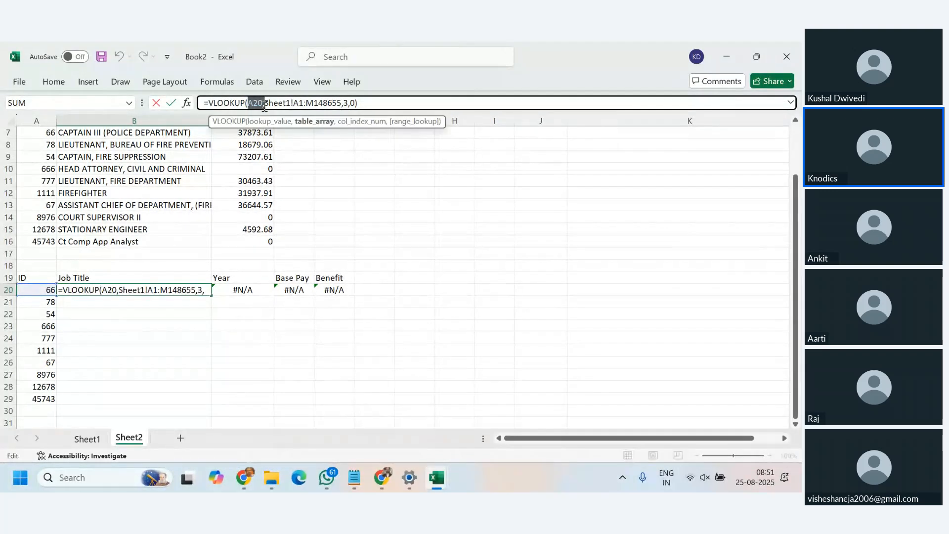
key(Escape)
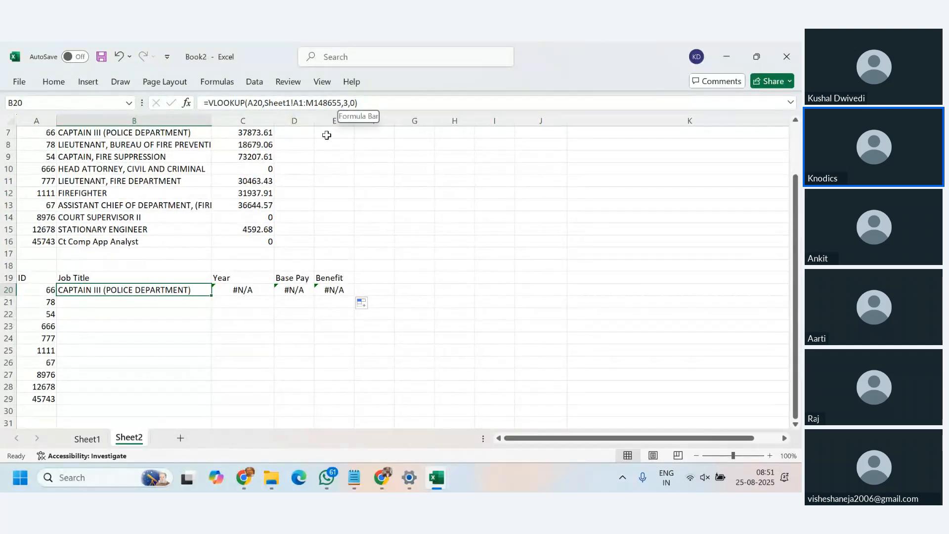
click(341, 103)
double_click(346, 103)
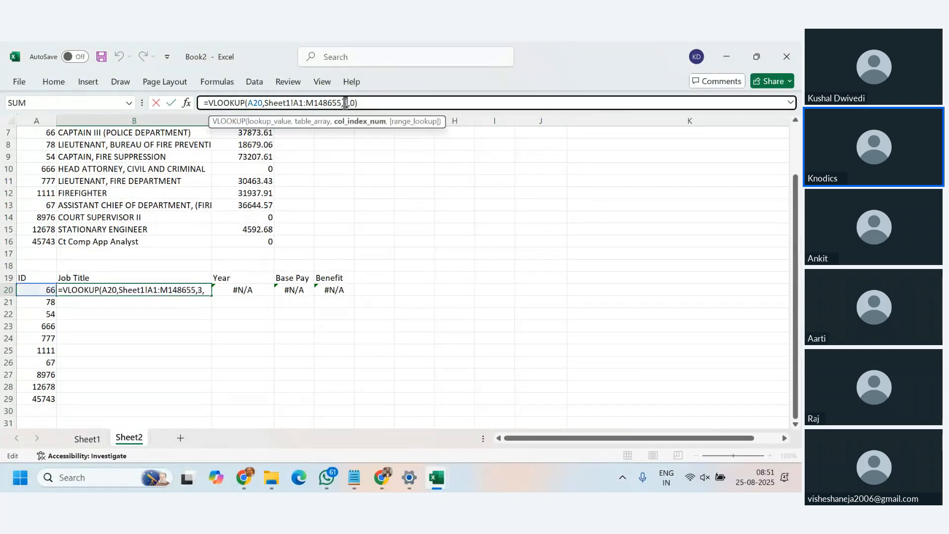
key(Escape)
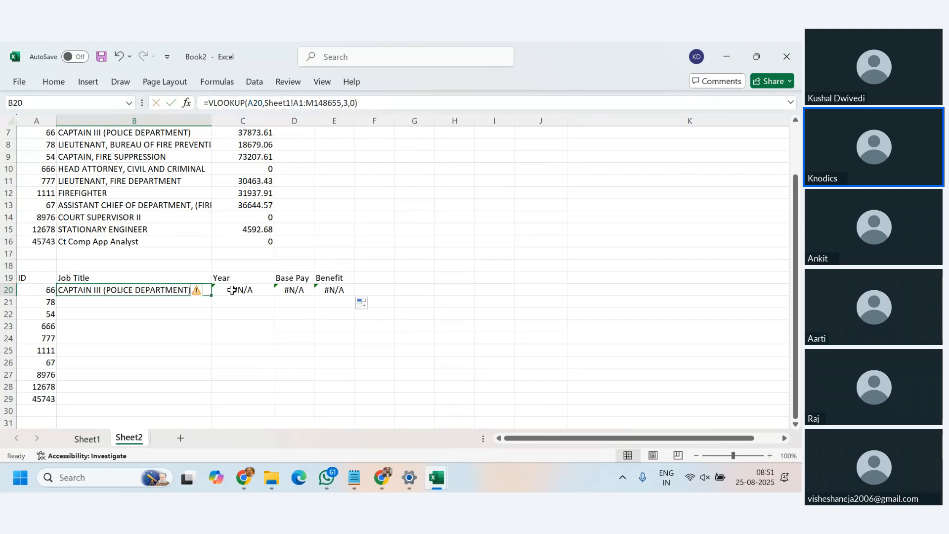
click(231, 290)
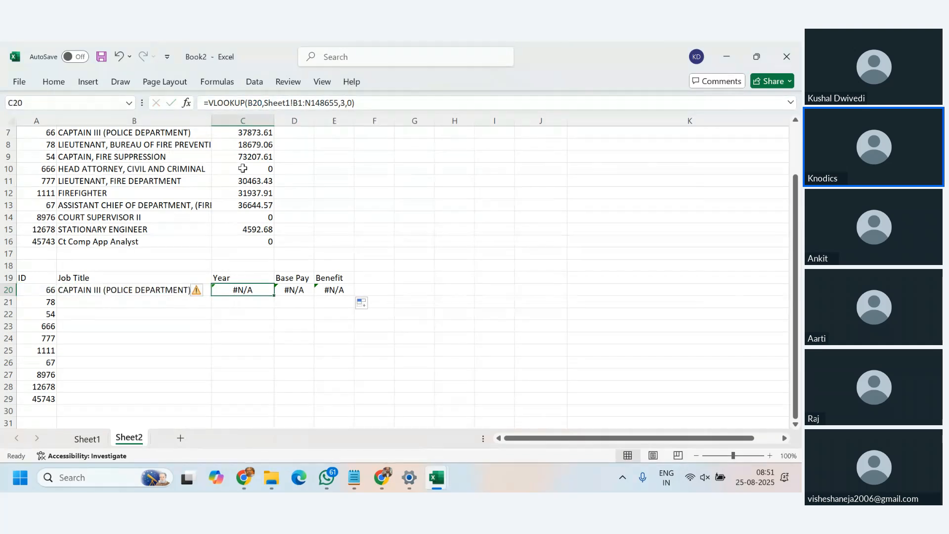
click(249, 103)
drag(250, 103, 262, 106)
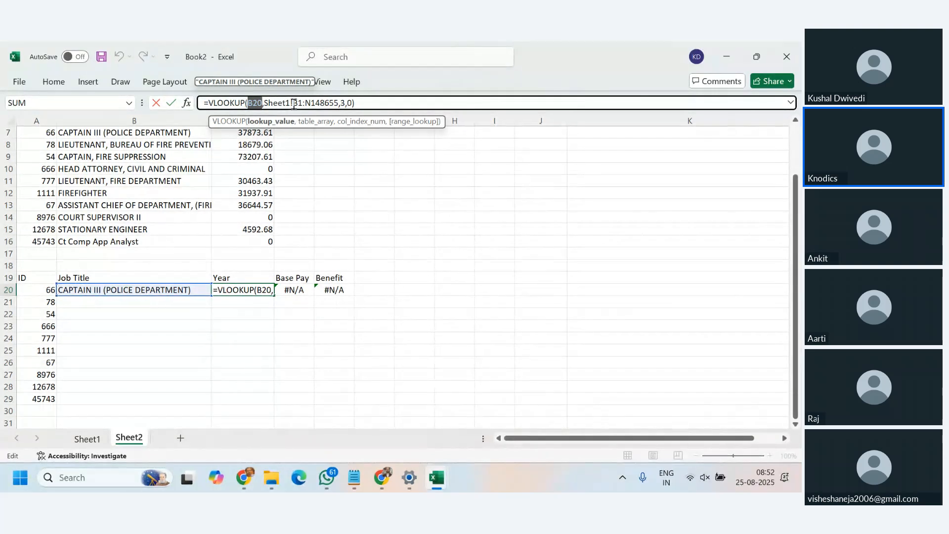
drag(292, 103, 339, 102)
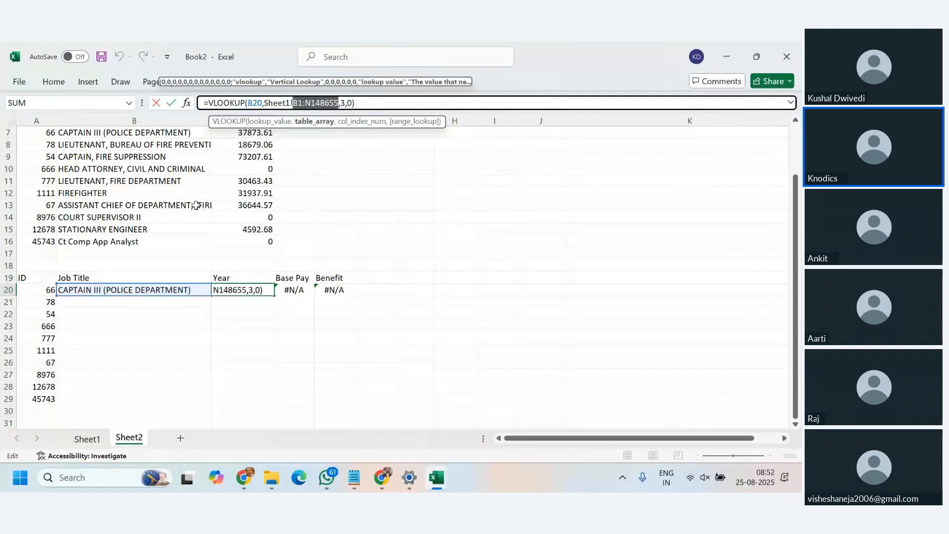
Compare the table array of the original lookup in B20 with that of the copied lookup in C20
click(119, 291)
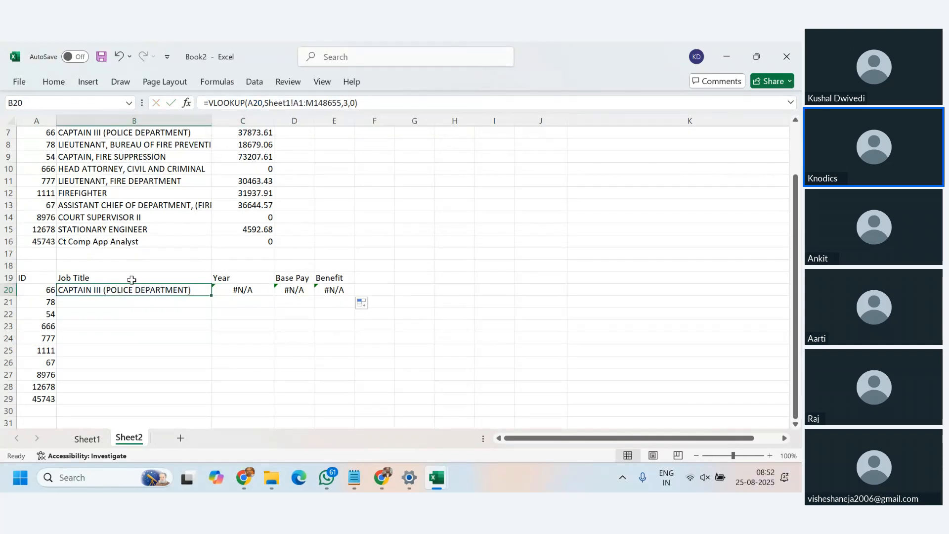
click(301, 104)
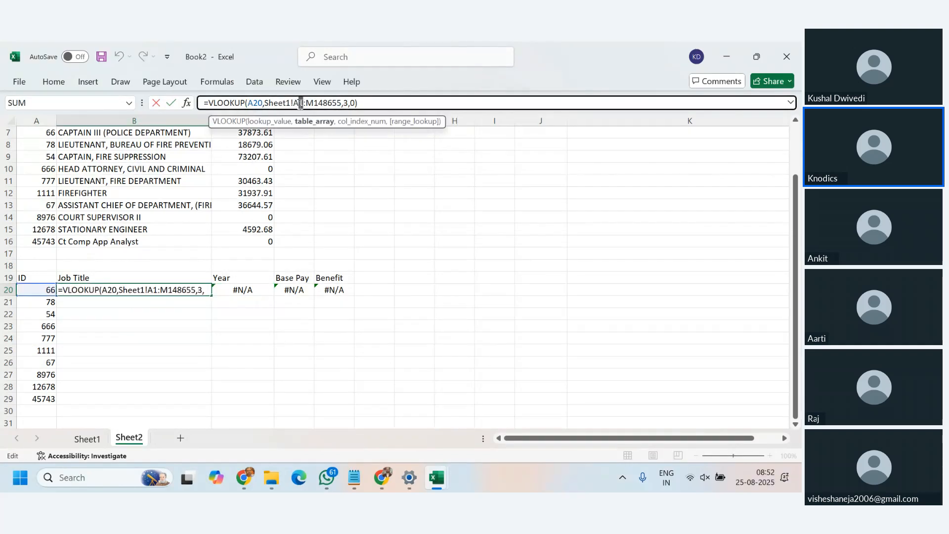
drag(293, 104, 341, 105)
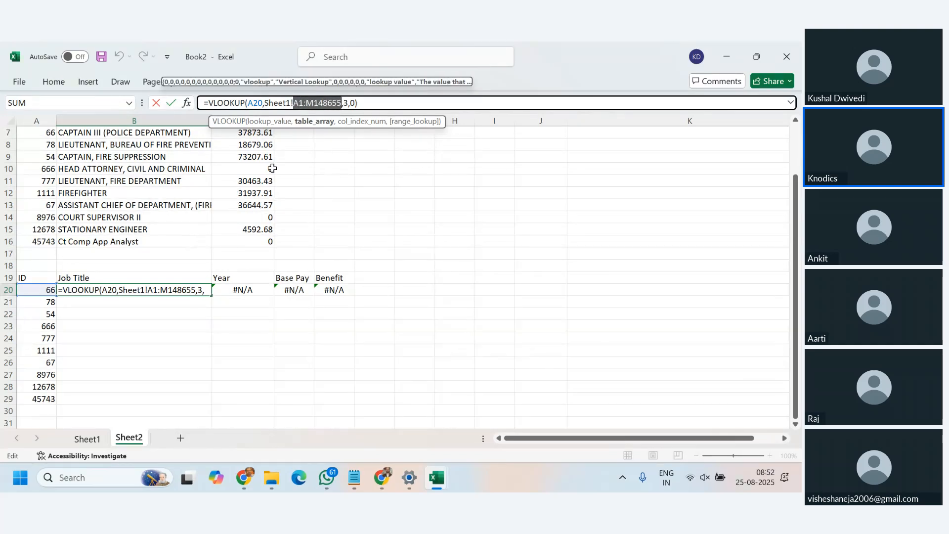
key(ctrl+Return)
click(246, 292)
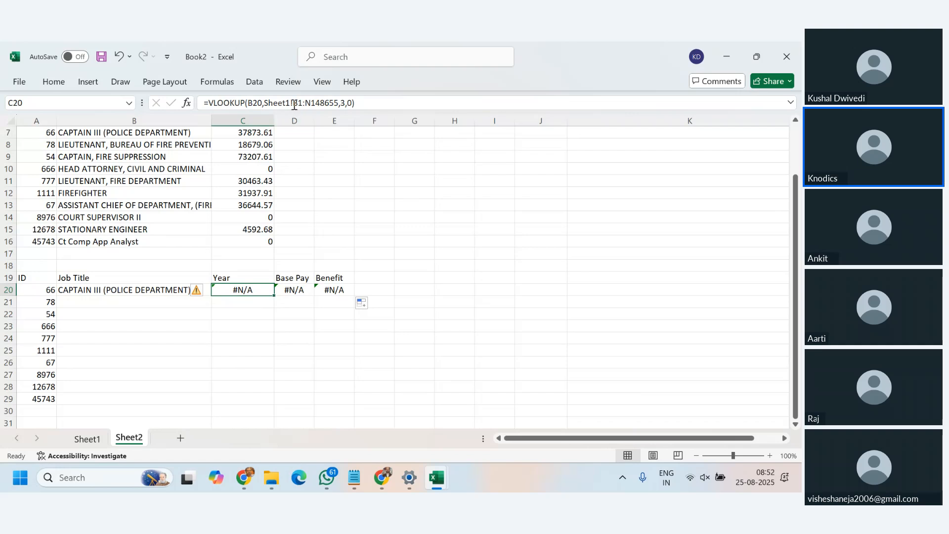
drag(293, 104, 338, 108)
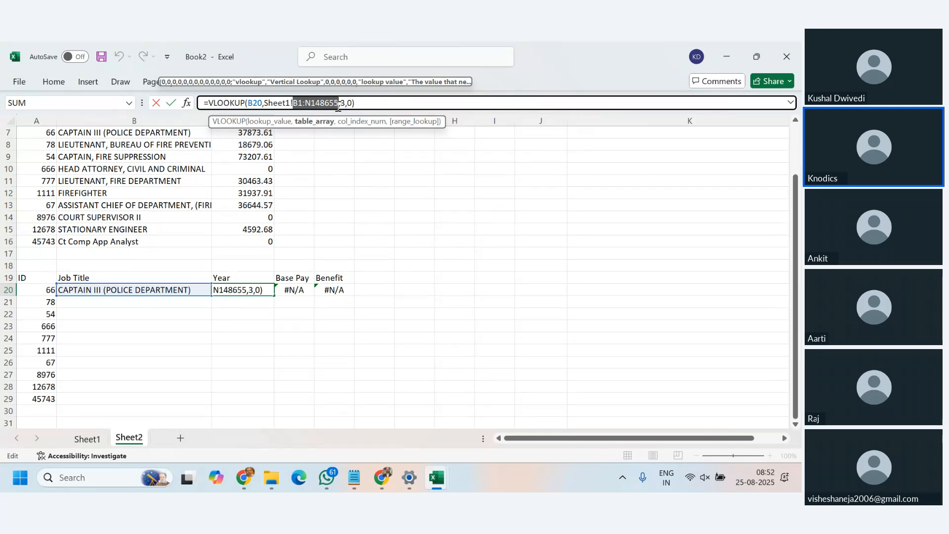
key(Escape)
key(Escape)
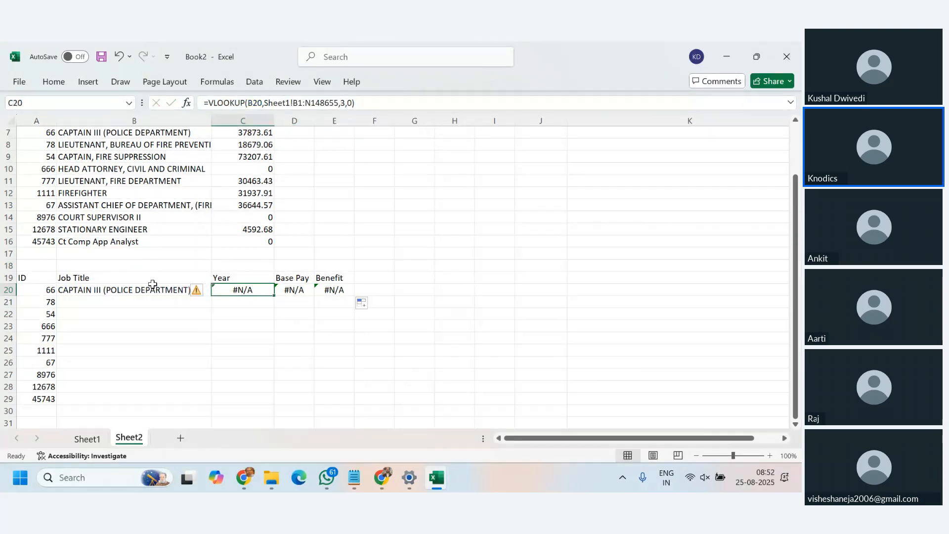
Make the table array in B20's VLOOKUP absolute as Sheet1!$A$1:$M$148655
click(153, 285)
double_click(261, 103)
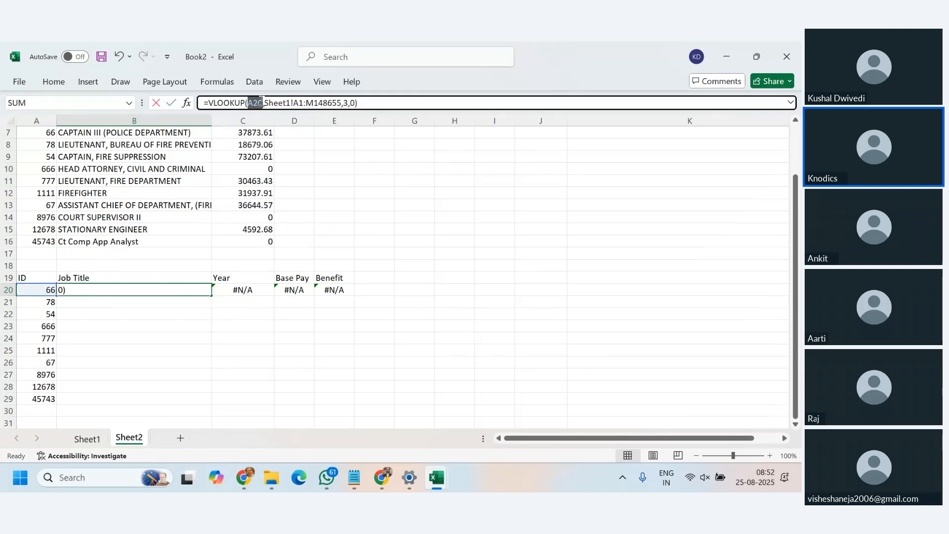
drag(295, 104, 342, 103)
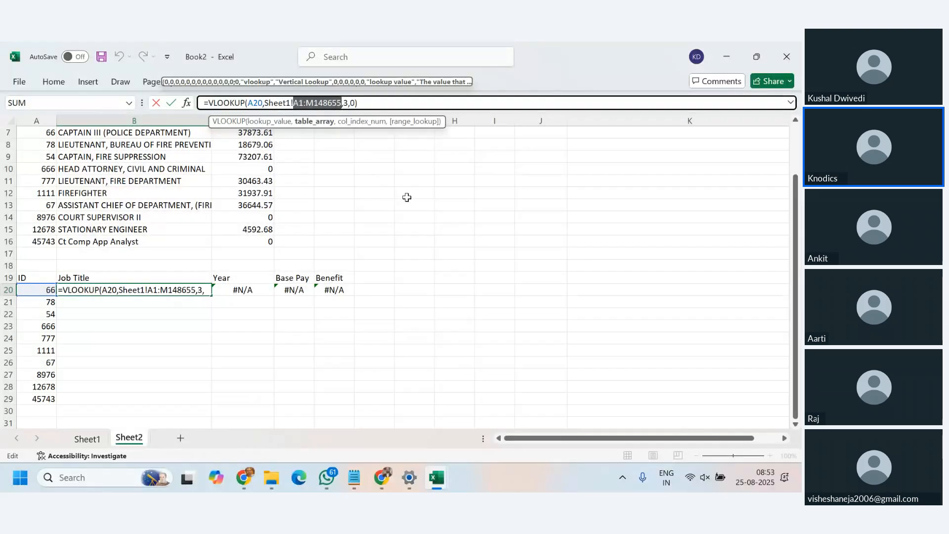
key(F4)
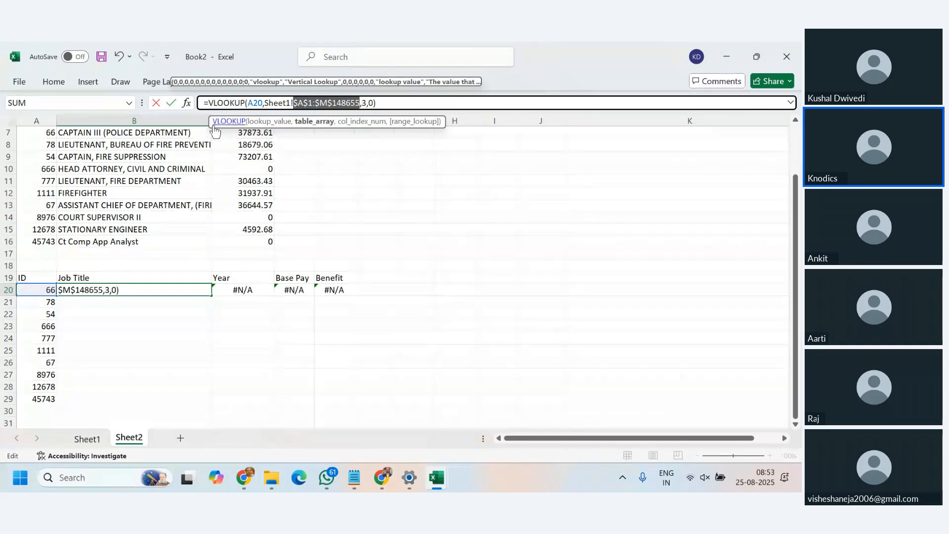
click(299, 105)
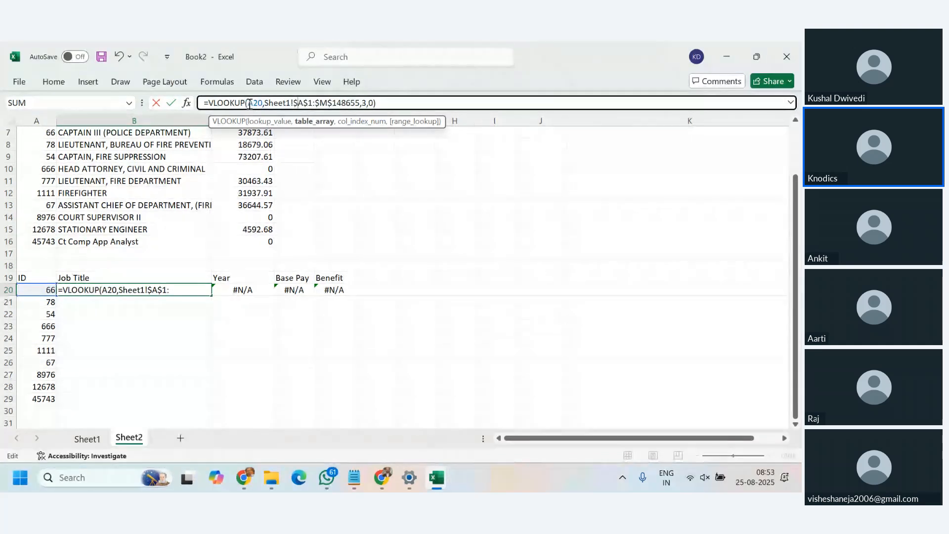
Lock the lookup value in B20's VLOOKUP as $A$20 and commit the formula
drag(247, 104, 261, 106)
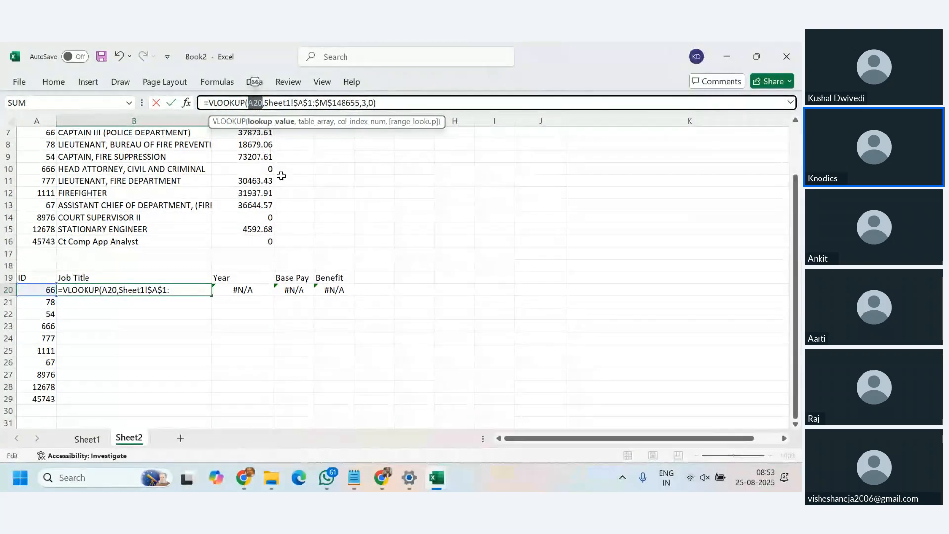
key(F4)
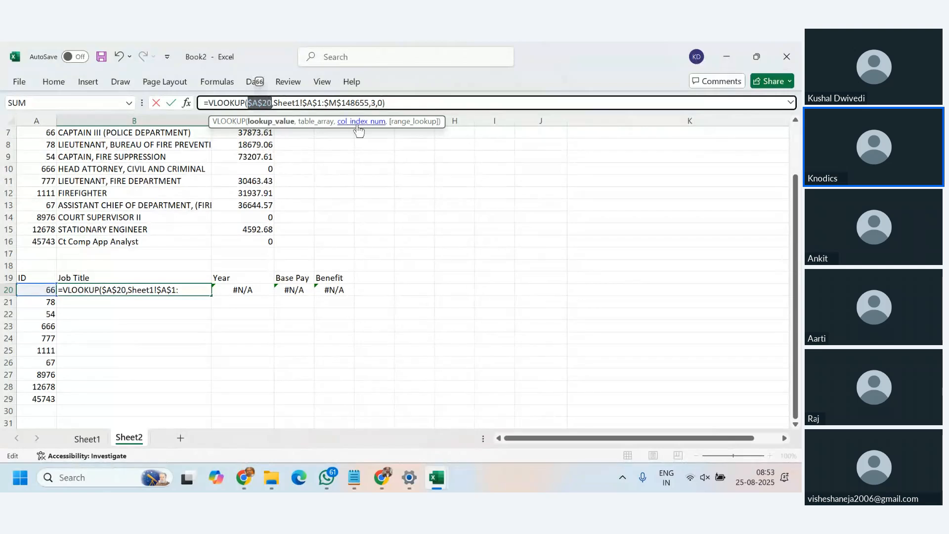
click(396, 105)
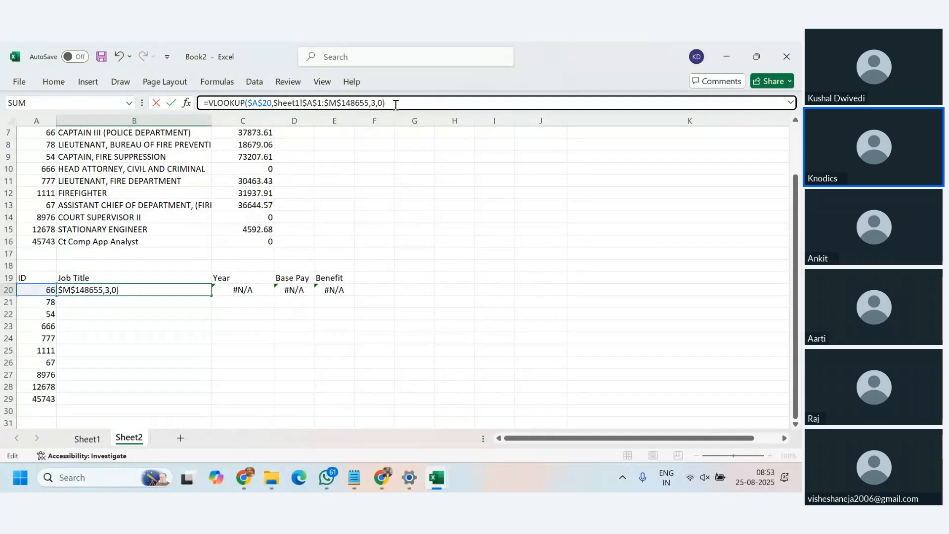
key(Return)
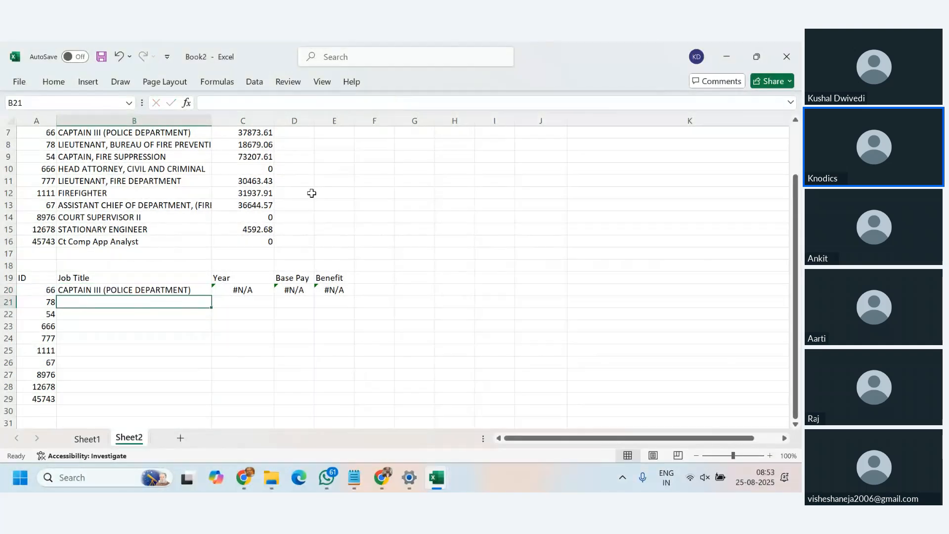
Fill the locked B20 lookup across C20:E20 and inspect the copied formulas under Year and Benefit
click(187, 287)
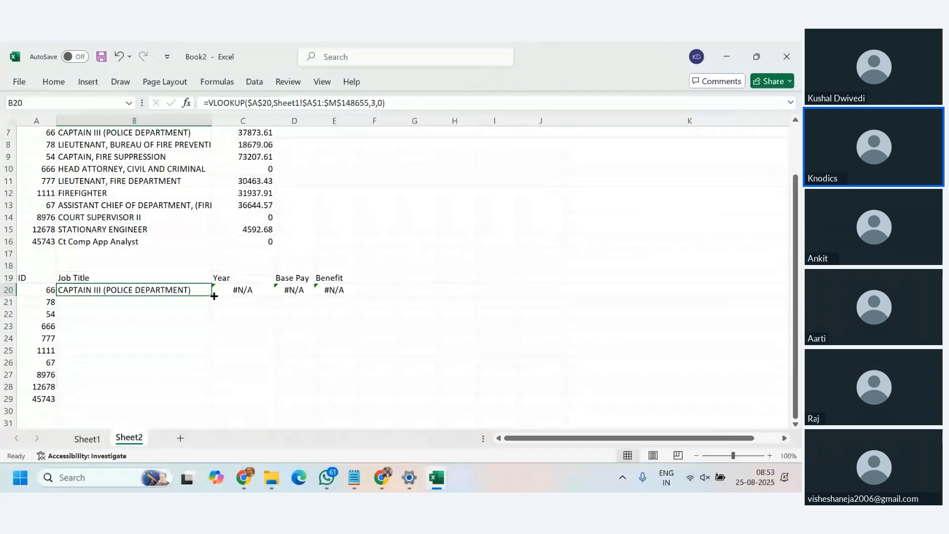
drag(213, 296, 340, 302)
click(407, 362)
click(245, 293)
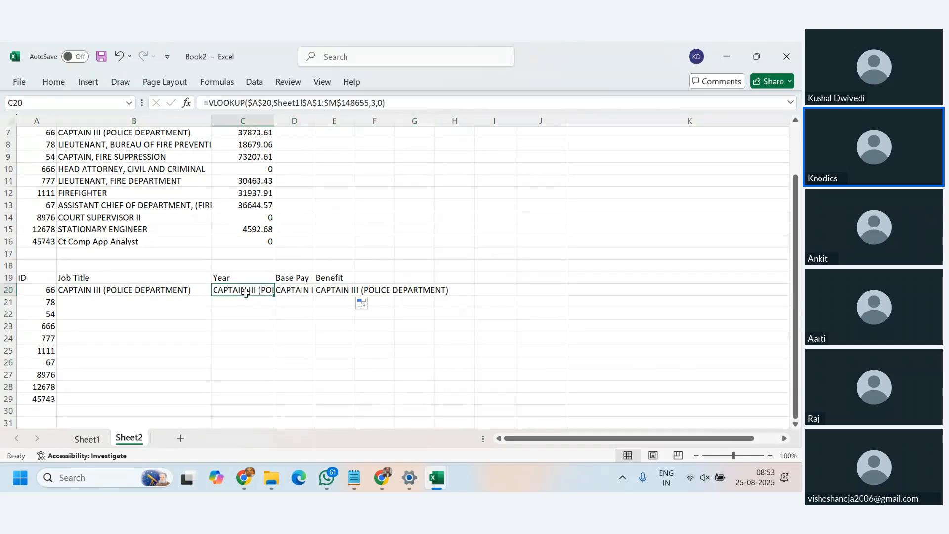
click(334, 292)
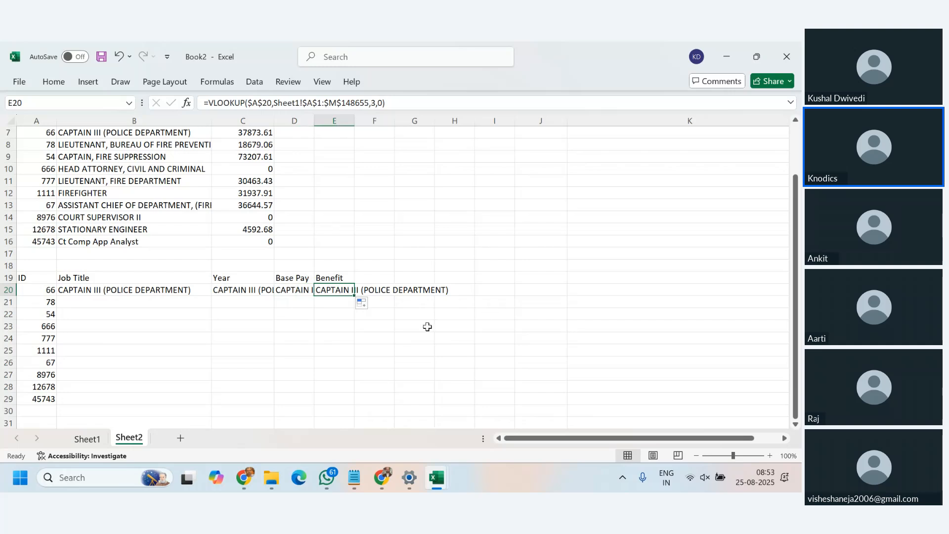
Compare the copied VLOOKUP formulas in B20:E20, checking the lookup value, table array and column index
click(181, 290)
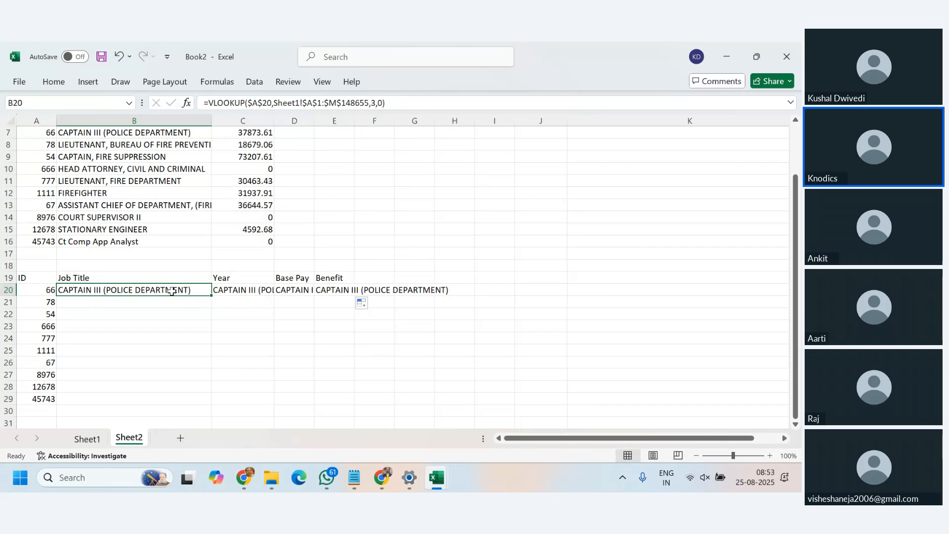
click(257, 292)
click(151, 291)
click(250, 296)
click(295, 291)
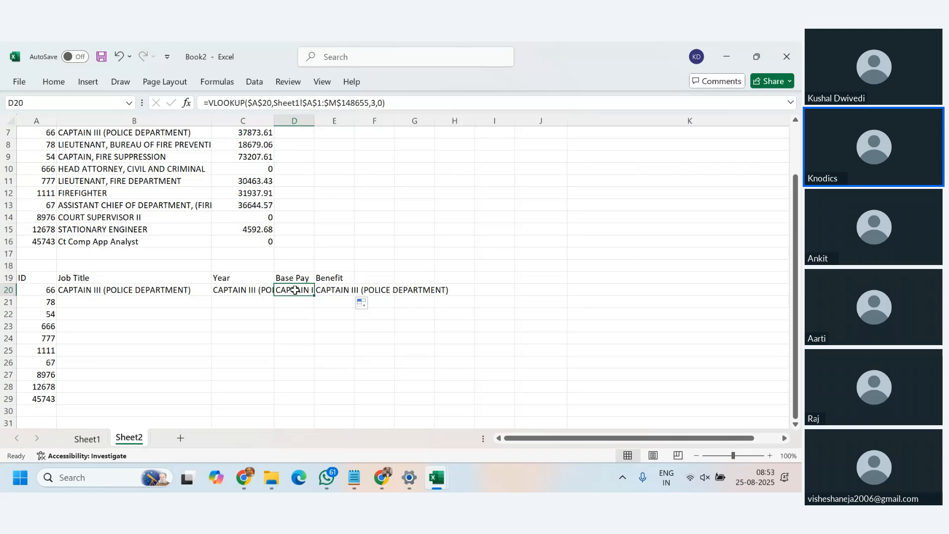
click(322, 289)
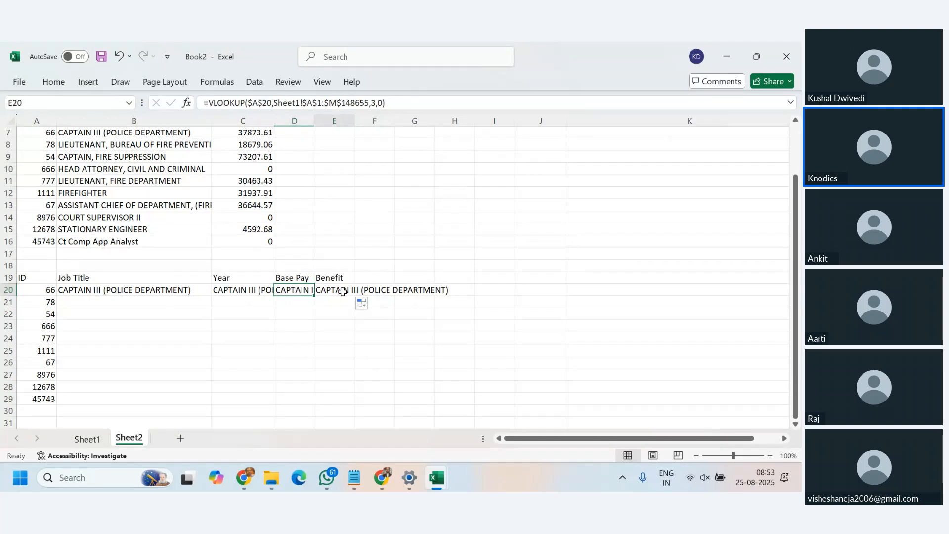
Remove the spaces from the row 19 headers so D19 reads BasePay and B19 reads JobTitle
double_click(297, 278)
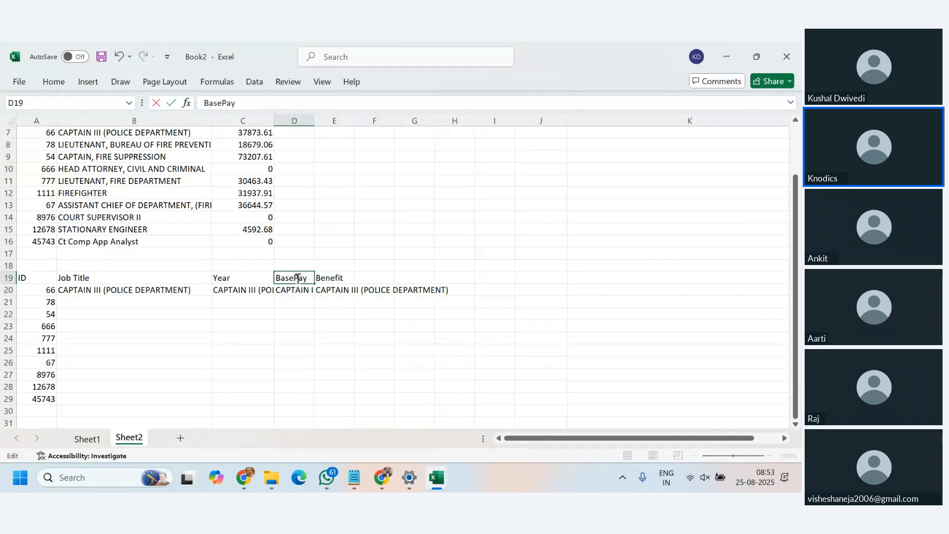
key(Return)
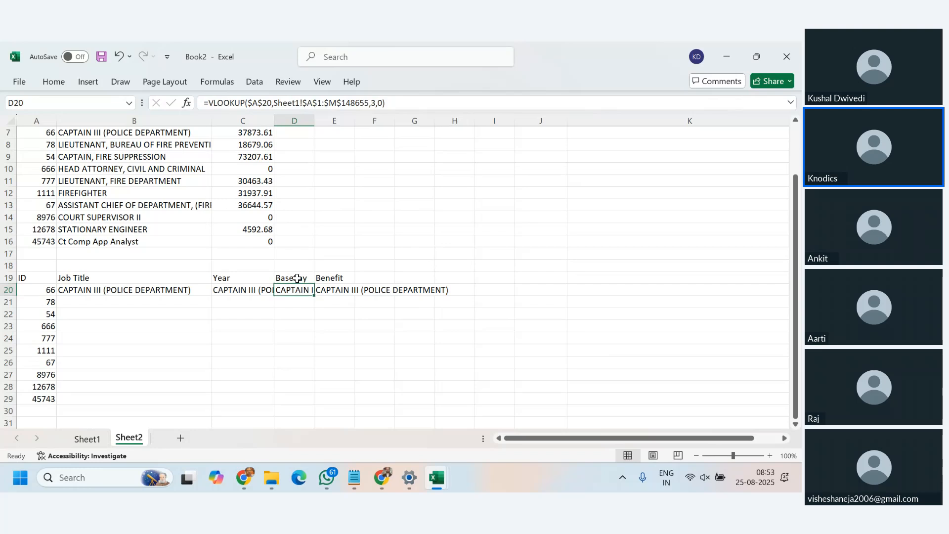
double_click(74, 278)
key(BackSpace)
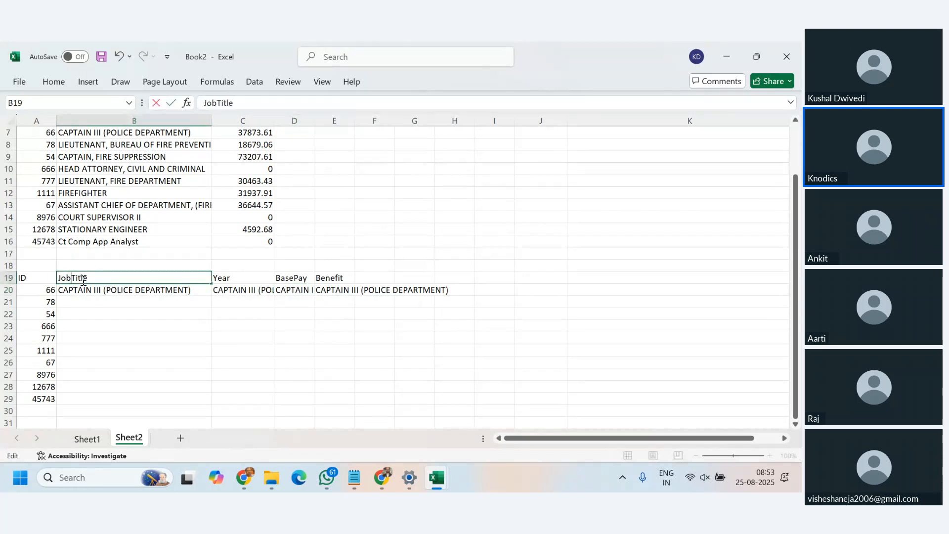
key(Return)
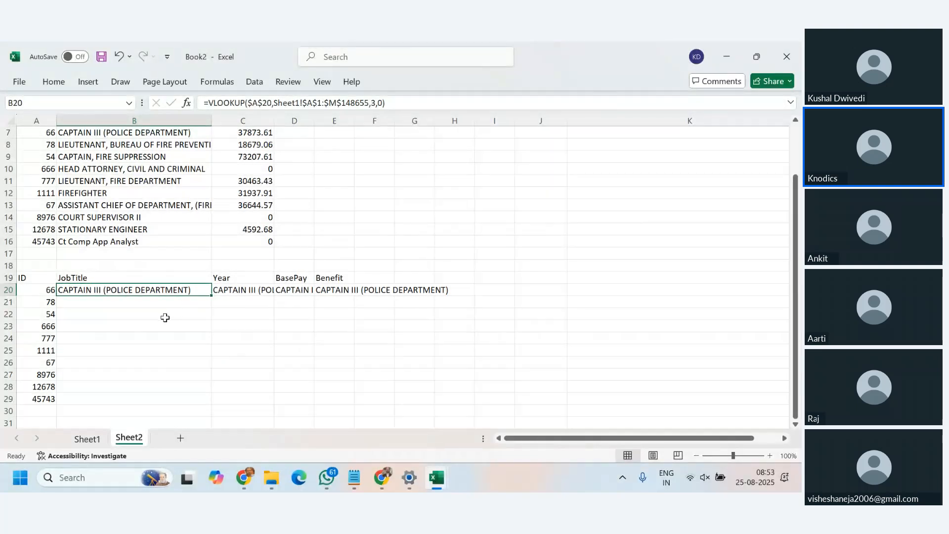
Clear the copied lookup formulas from C20:E20 under Year, BasePay and Benefit
drag(258, 290, 326, 291)
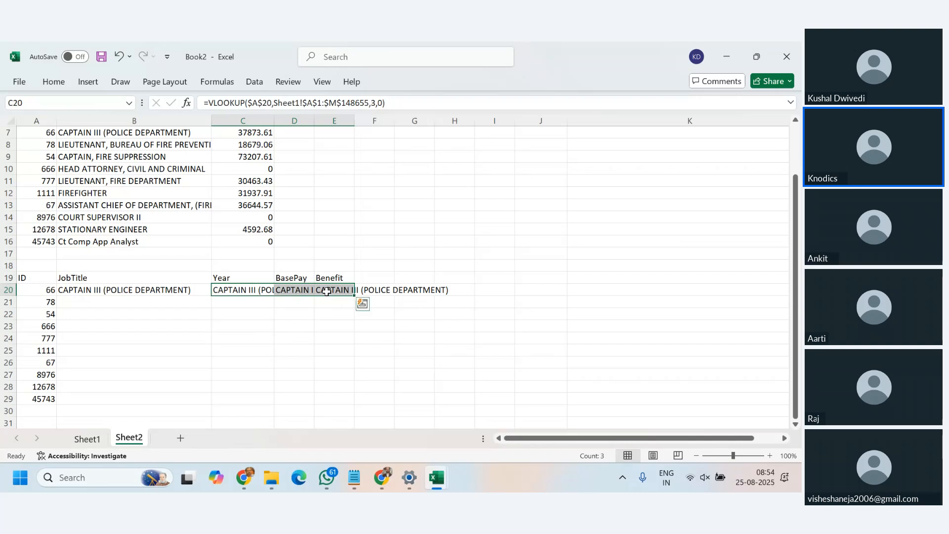
key(Delete)
click(248, 290)
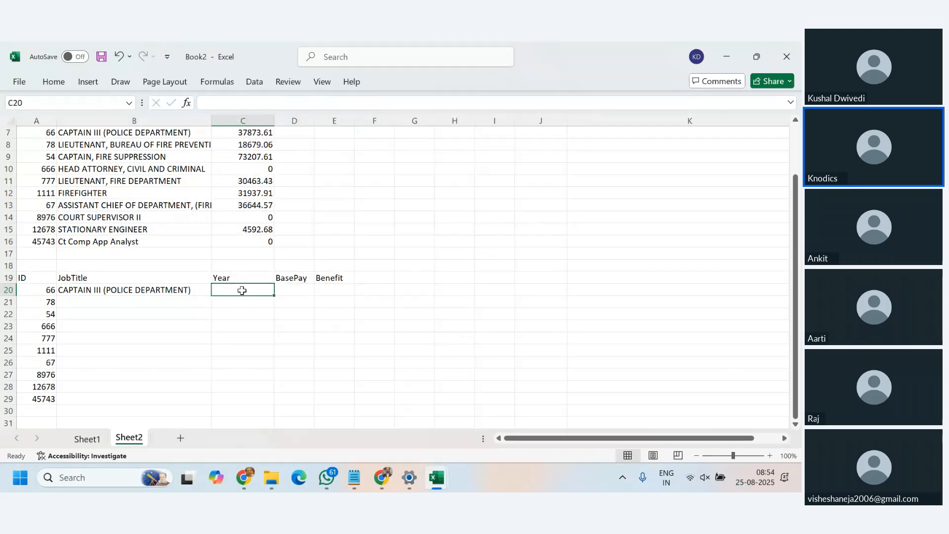
click(290, 290)
click(345, 289)
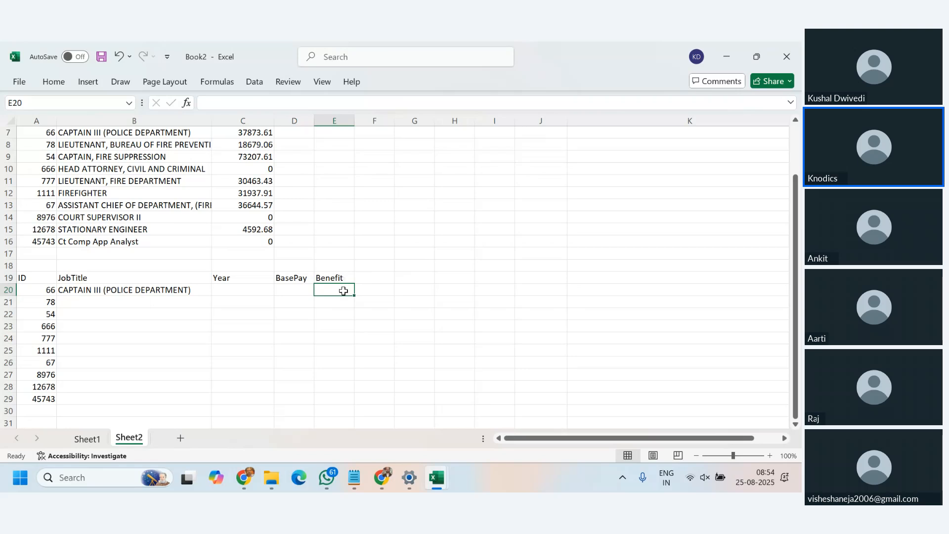
Compare the Sheet2 headers in B19:E19 with the column headers in row 1 of Sheet1, starting from JobTitle
click(346, 280)
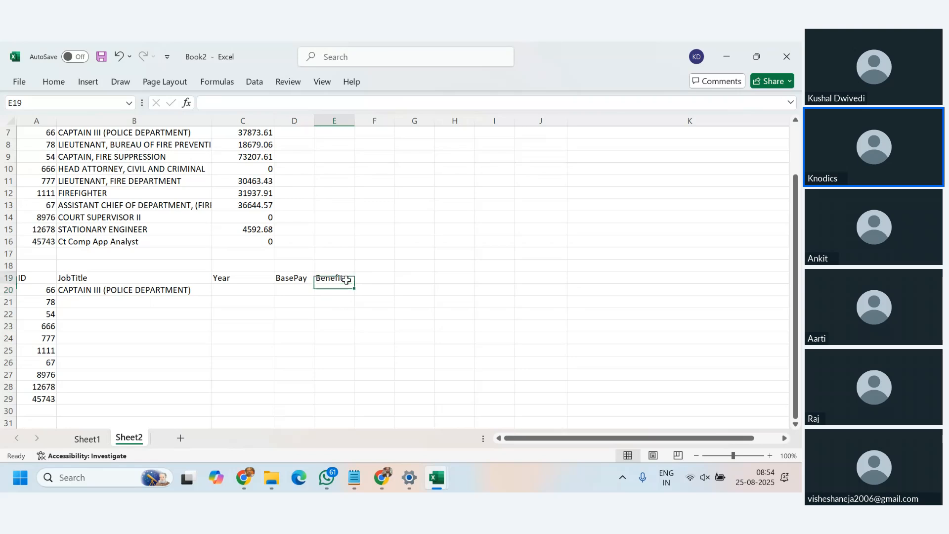
click(294, 279)
click(245, 279)
click(160, 280)
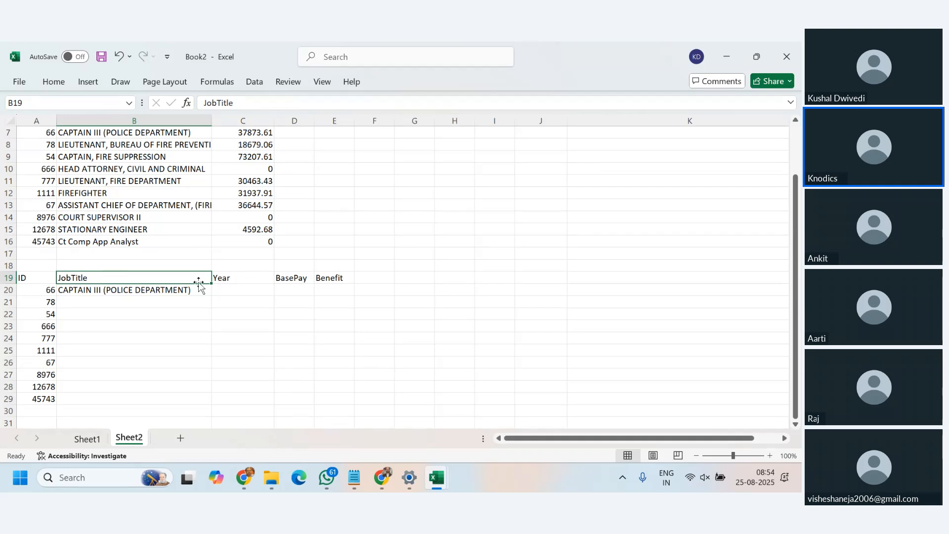
click(241, 279)
click(299, 280)
click(155, 278)
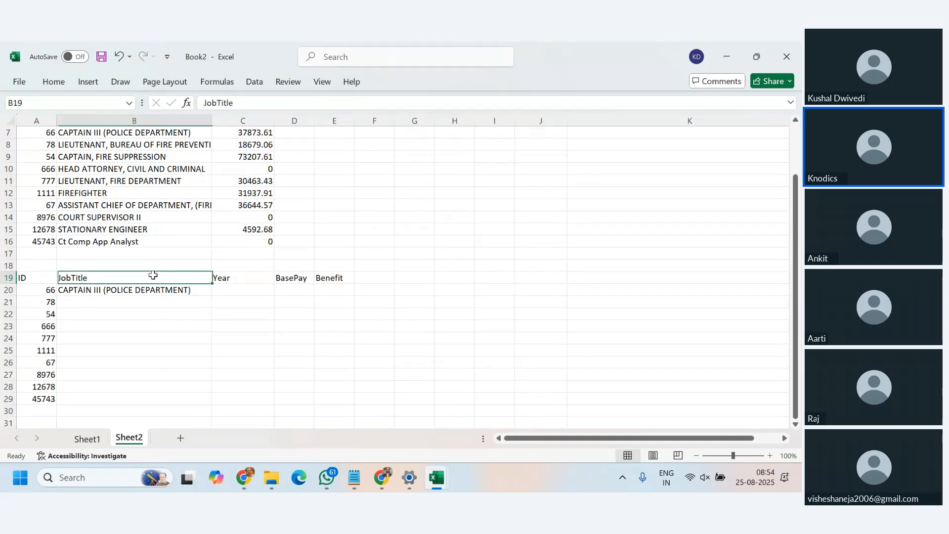
click(87, 438)
click(272, 134)
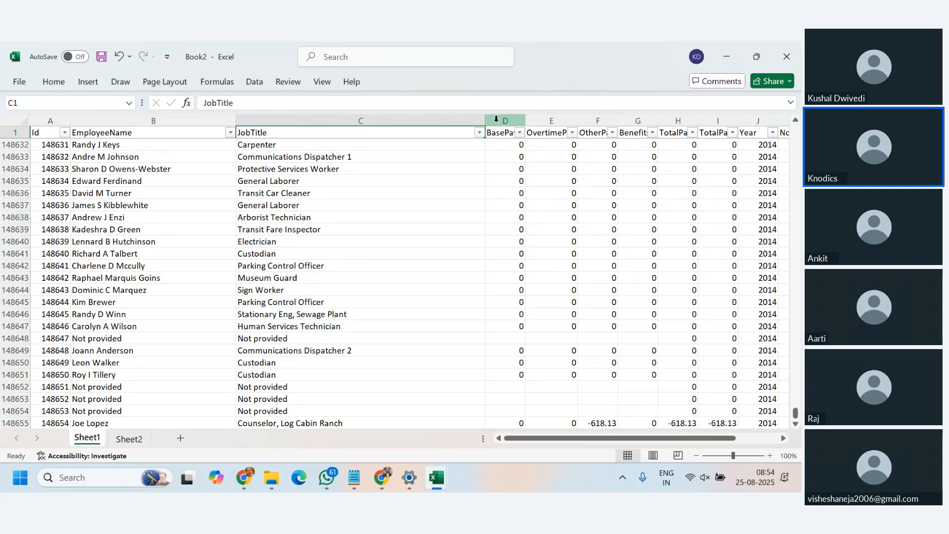
click(554, 133)
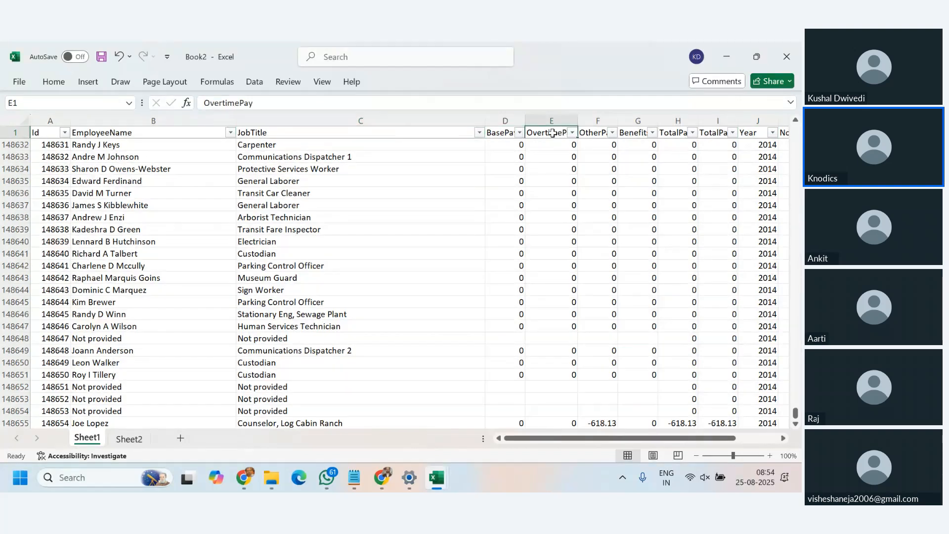
click(312, 133)
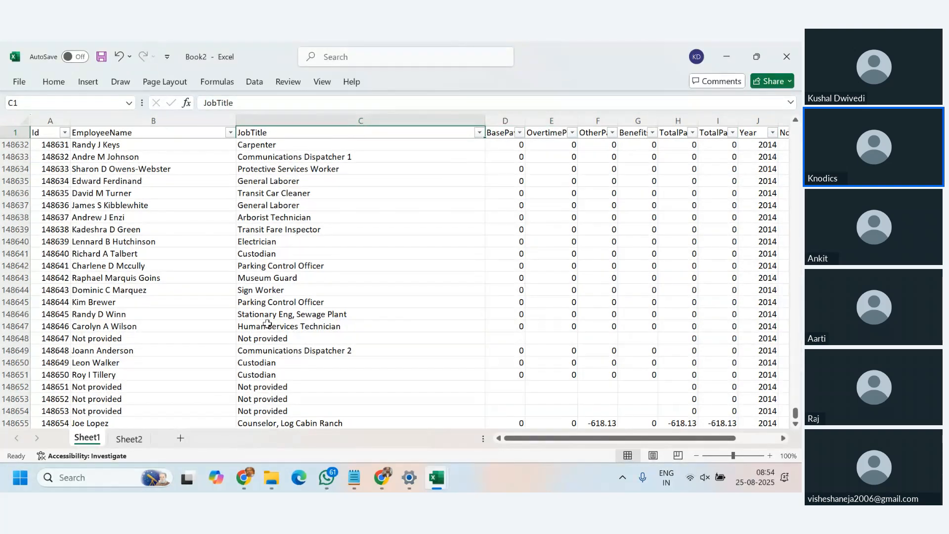
click(129, 438)
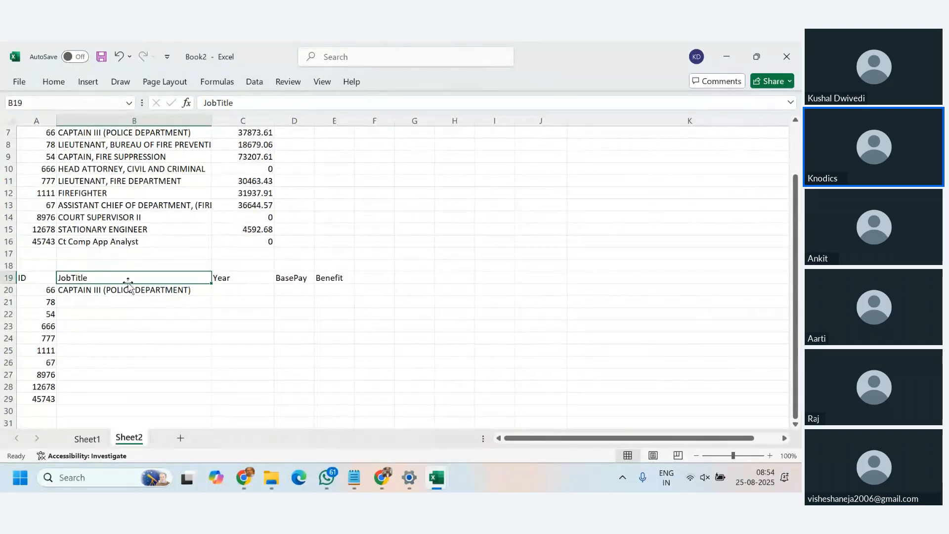
Check the order of the Year, BasePay and Benefit headers on Sheet2 against the OvertimePay and Benefits columns in Sheet1
click(255, 280)
click(296, 278)
click(324, 277)
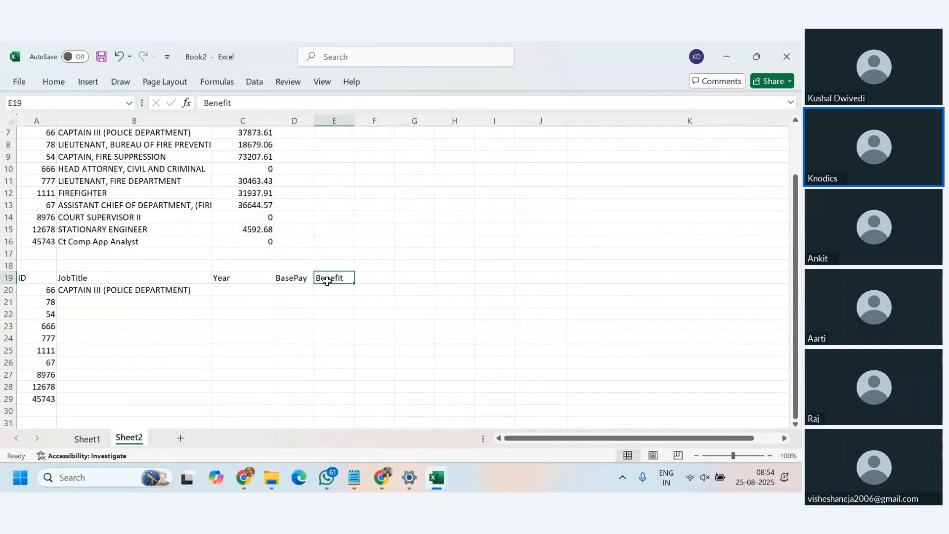
click(88, 439)
click(544, 133)
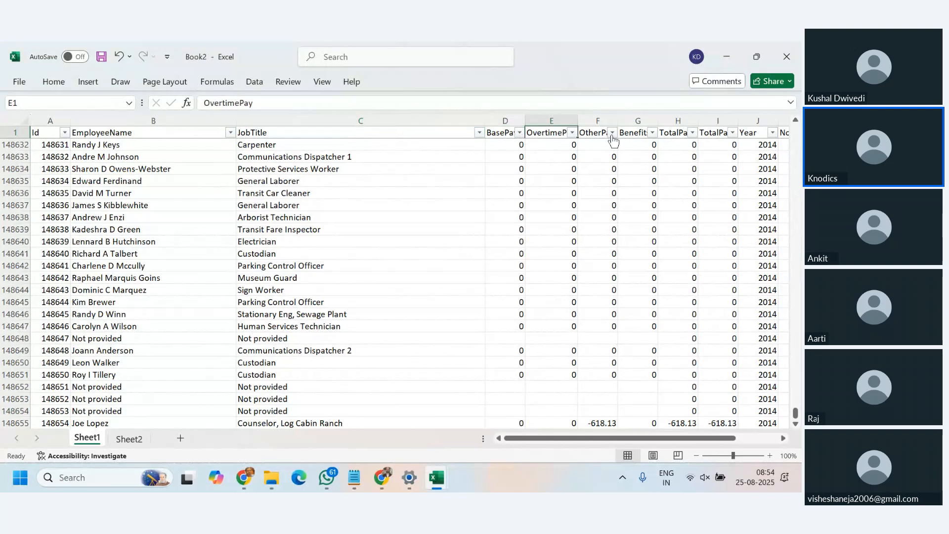
click(631, 134)
click(129, 438)
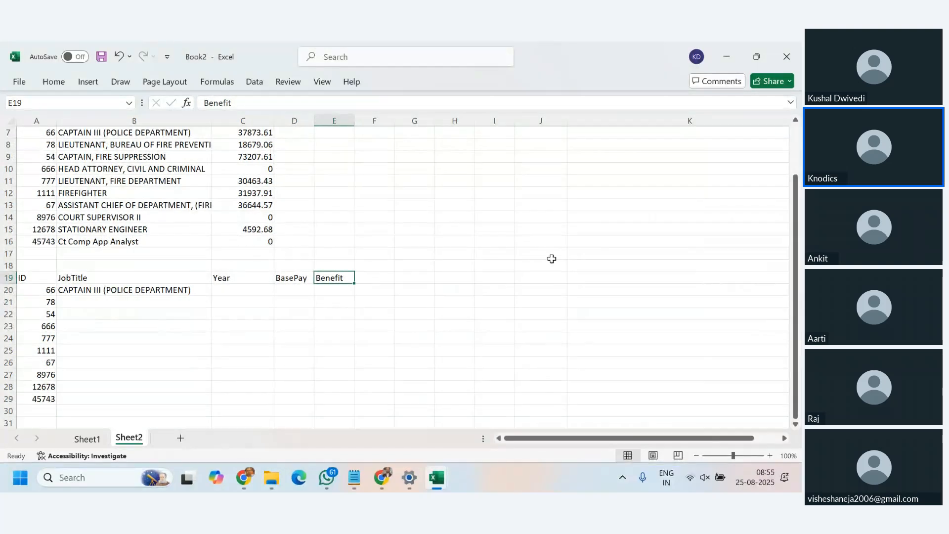
Begin a formula in the empty cell H11 with =se
click(447, 182)
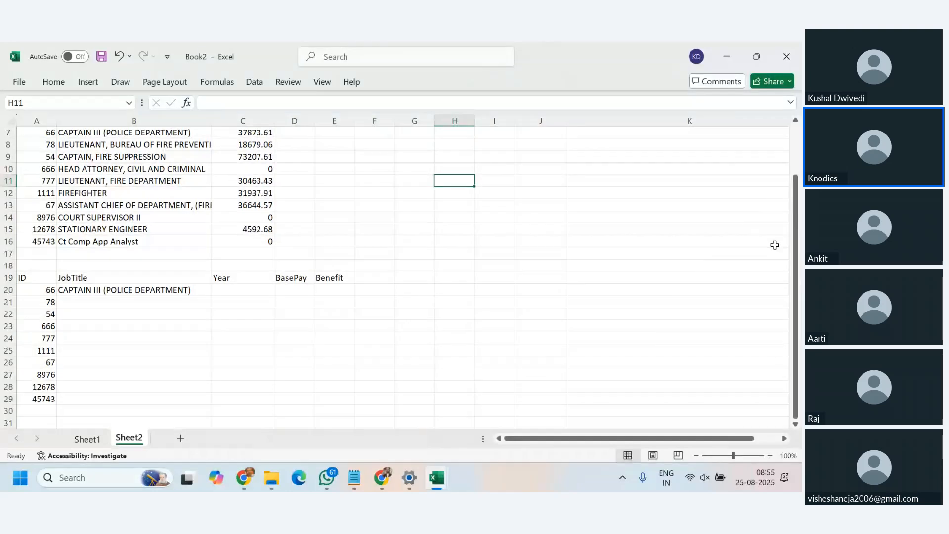
text(=se)
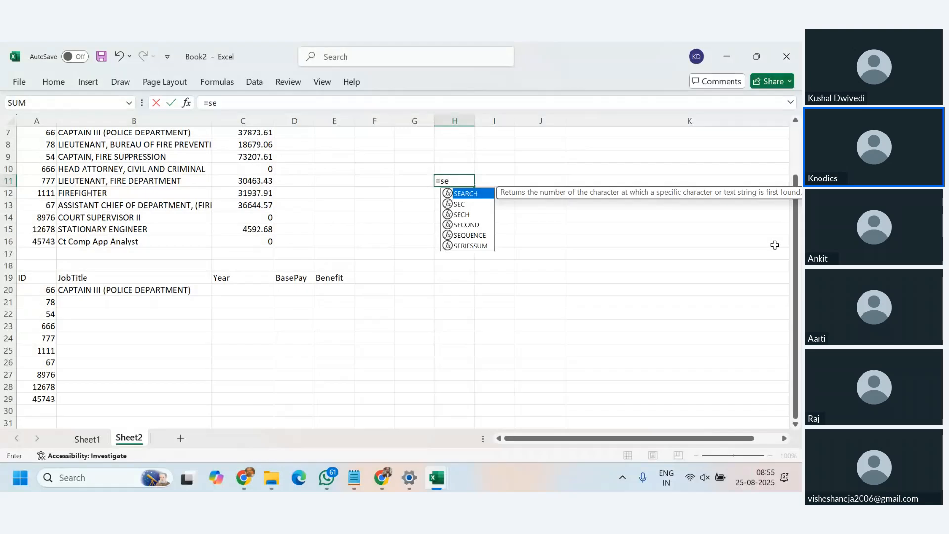
Discard the started formula in H11 and enter the labels Search in H11 and Find in H12
key(BackSpace)
key(BackSpace)
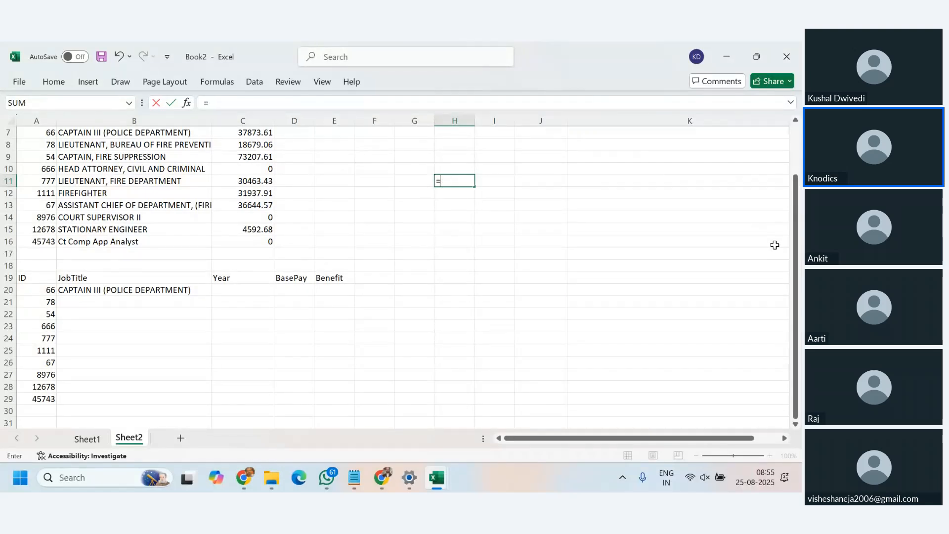
key(BackSpace)
text(Serach)
key(BackSpace)
key(BackSpace)
key(BackSpace)
key(BackSpace)
text(atch)
key(Return)
key(Up)
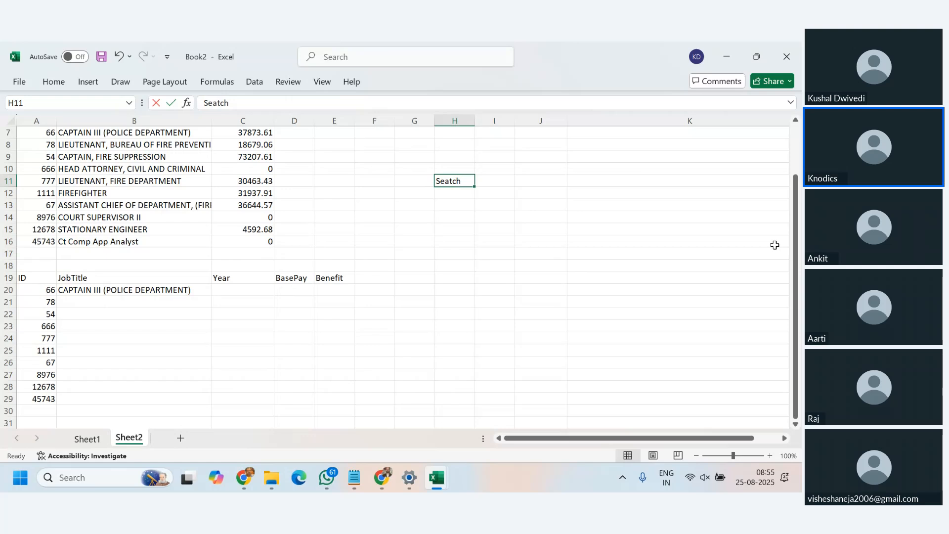
text(Search)
key(Return)
text(Find)
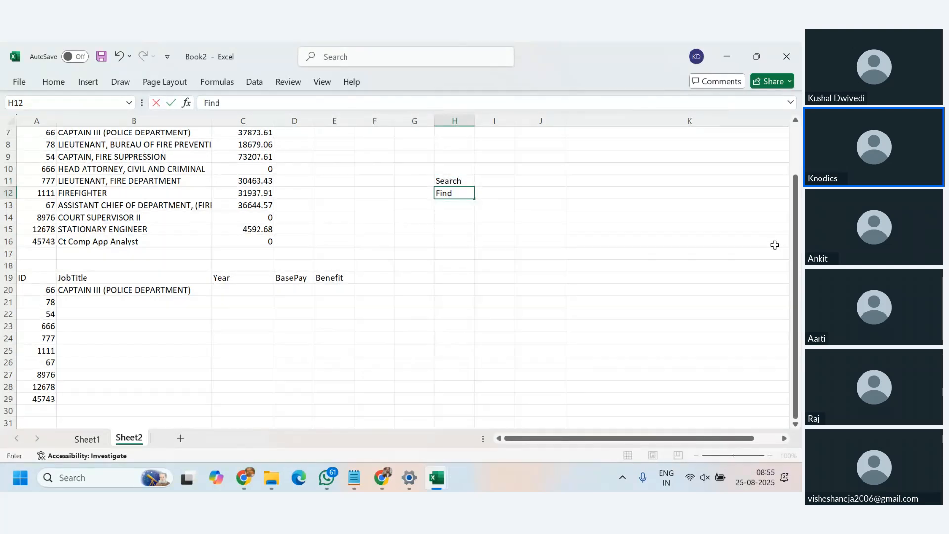
key(Return)
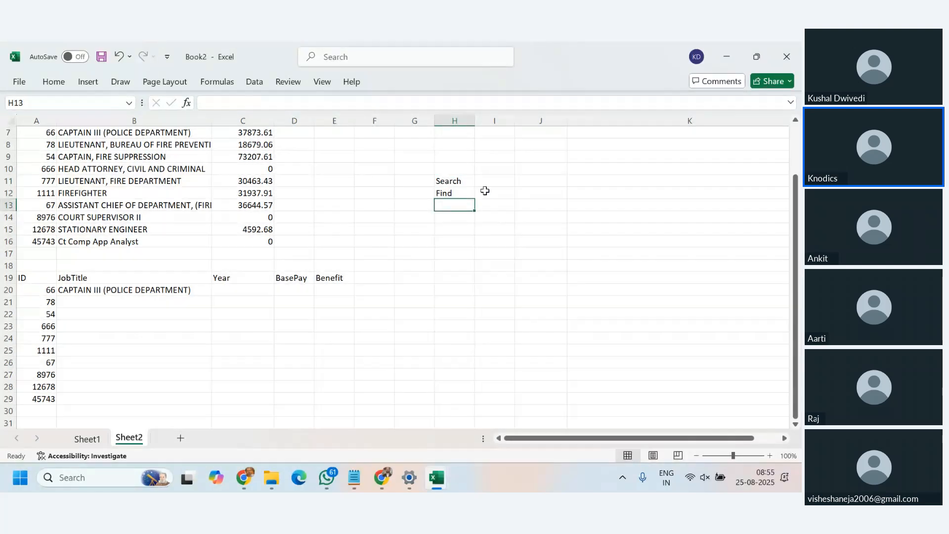
drag(457, 179, 469, 190)
click(497, 182)
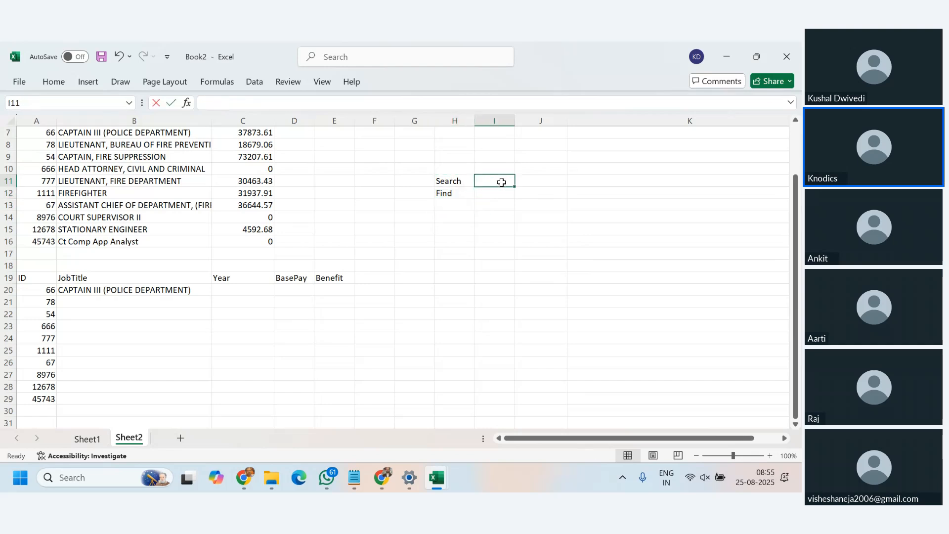
text(=search)
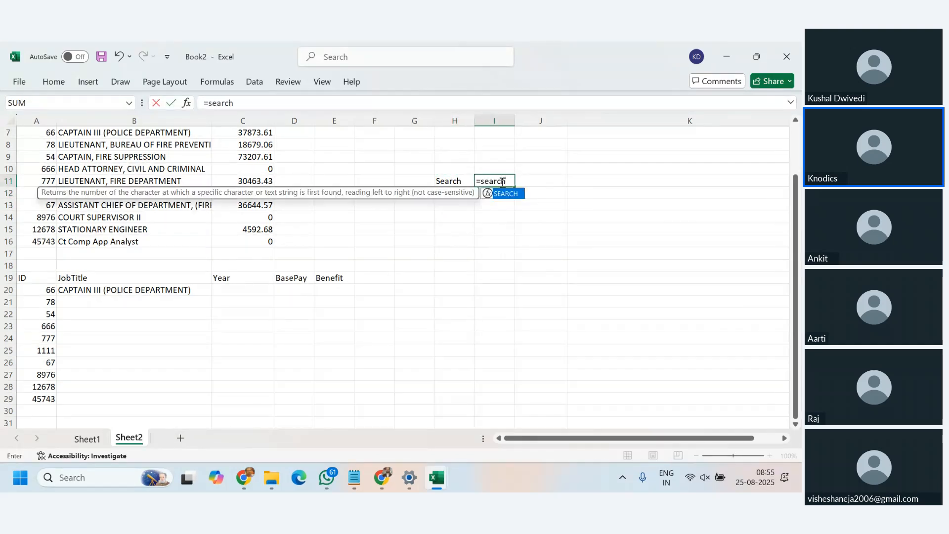
text(()
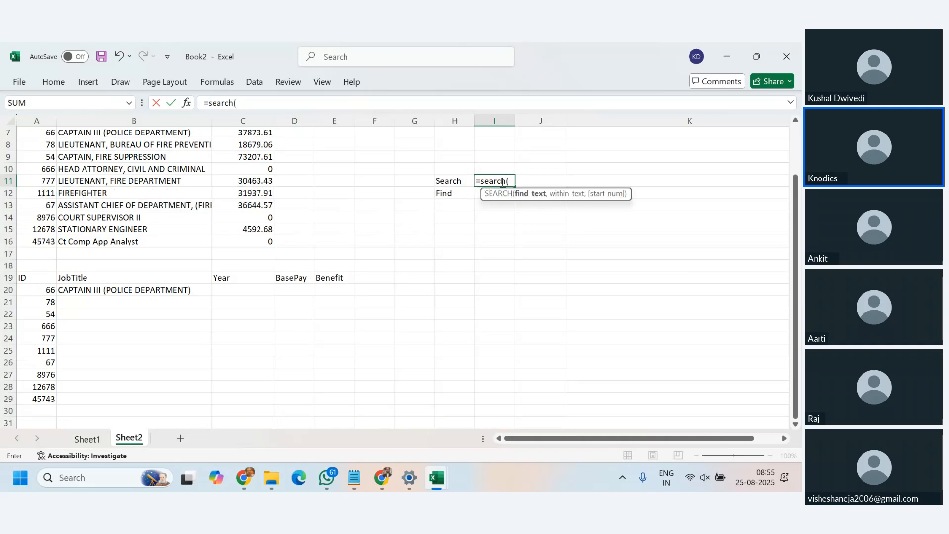
key(BackSpace)
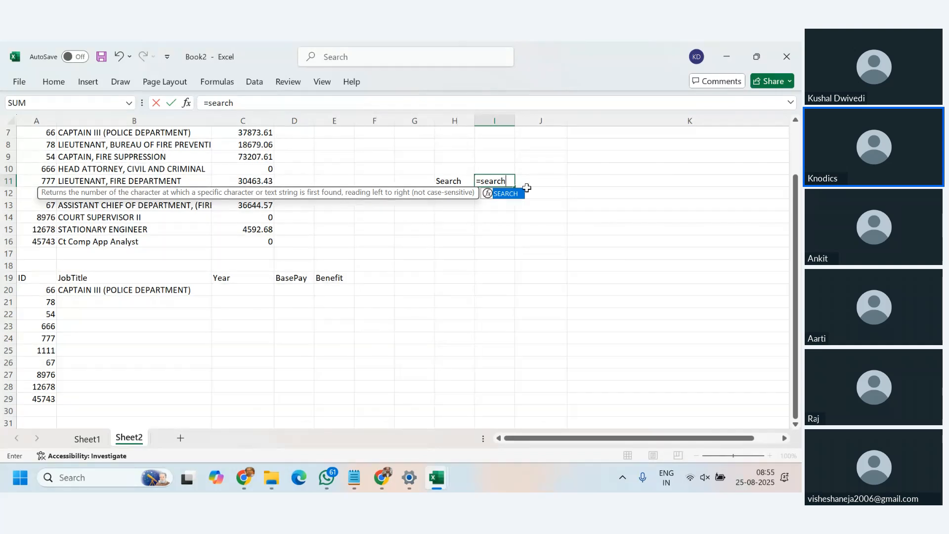
key(BackSpace)
key(BackSpace)
key(BackSpace)
key(BackSpace)
key(BackSpace)
key(BackSpace)
key(BackSpace)
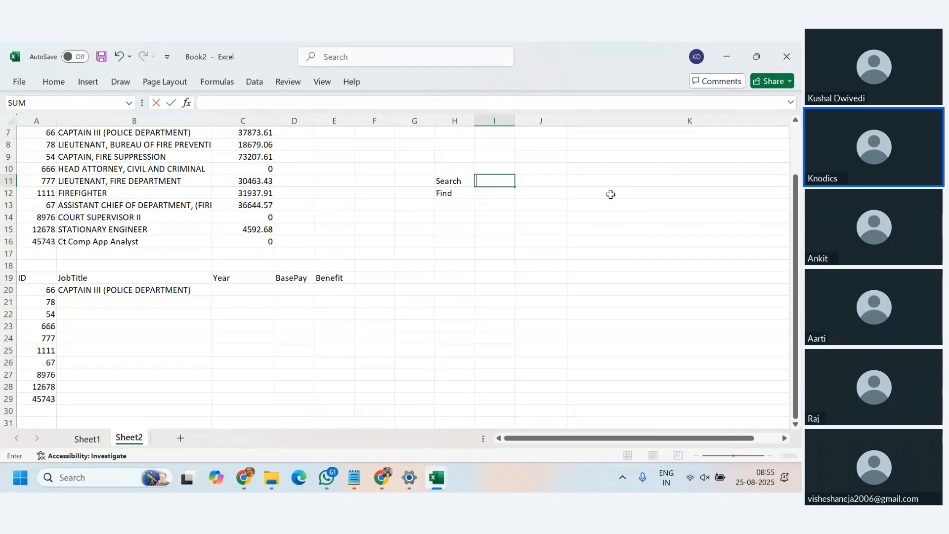
Enter the sample text JobTitle in cell J11
click(527, 181)
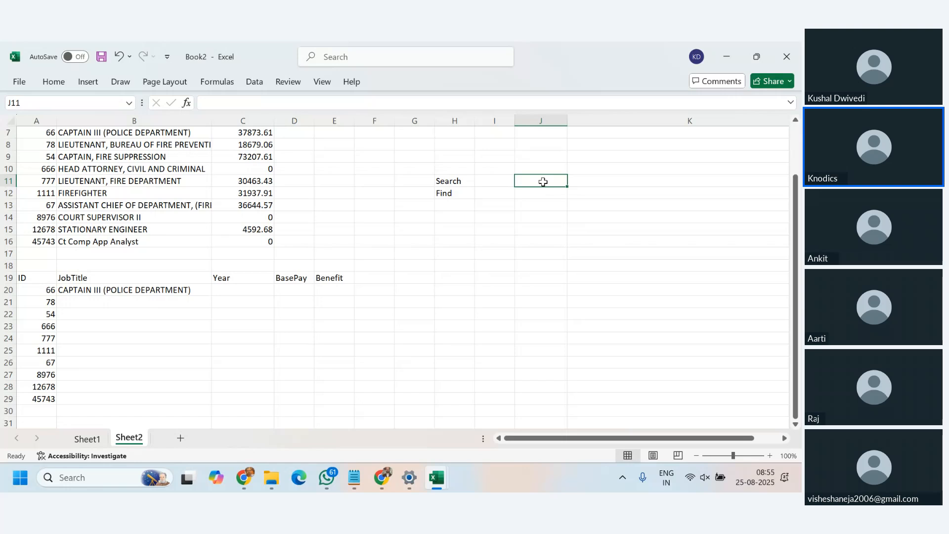
text(Job)
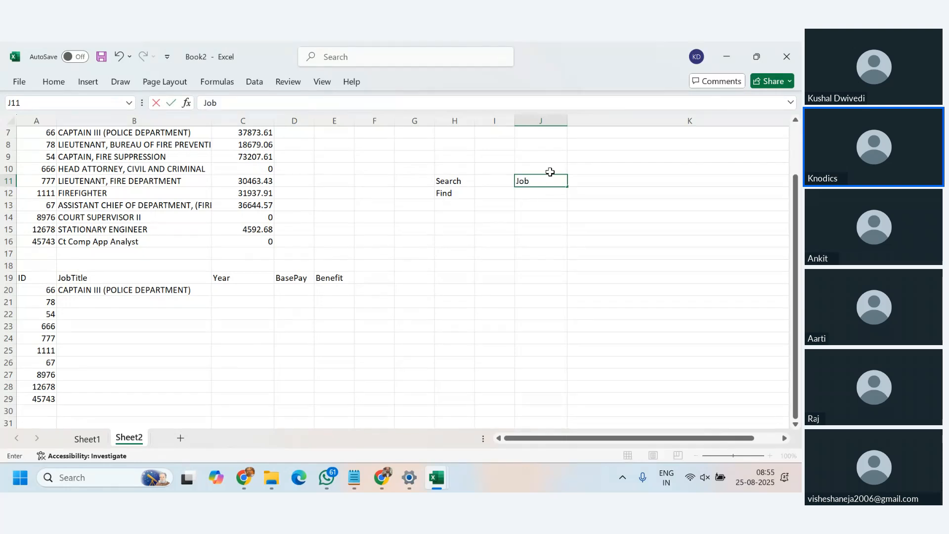
text(Title)
key(Return)
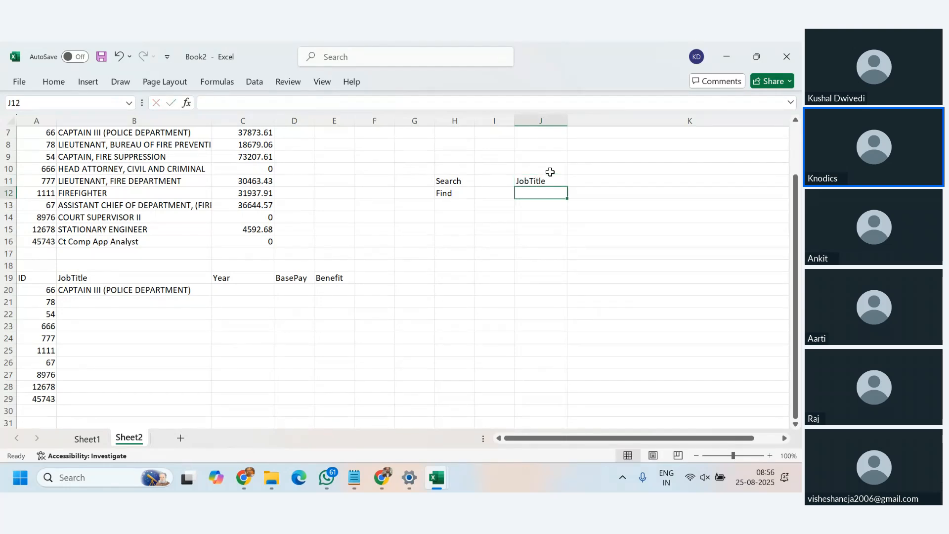
click(488, 181)
text(=search()
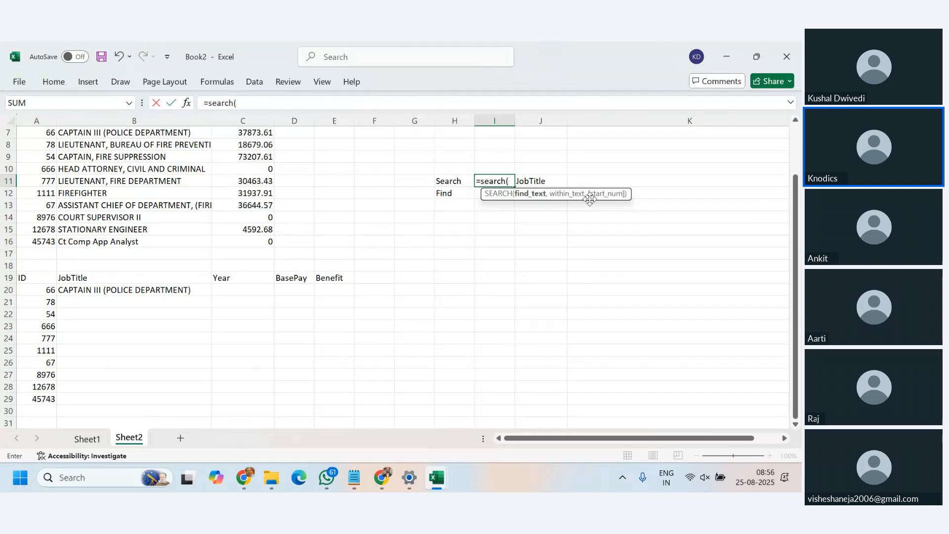
key(Escape)
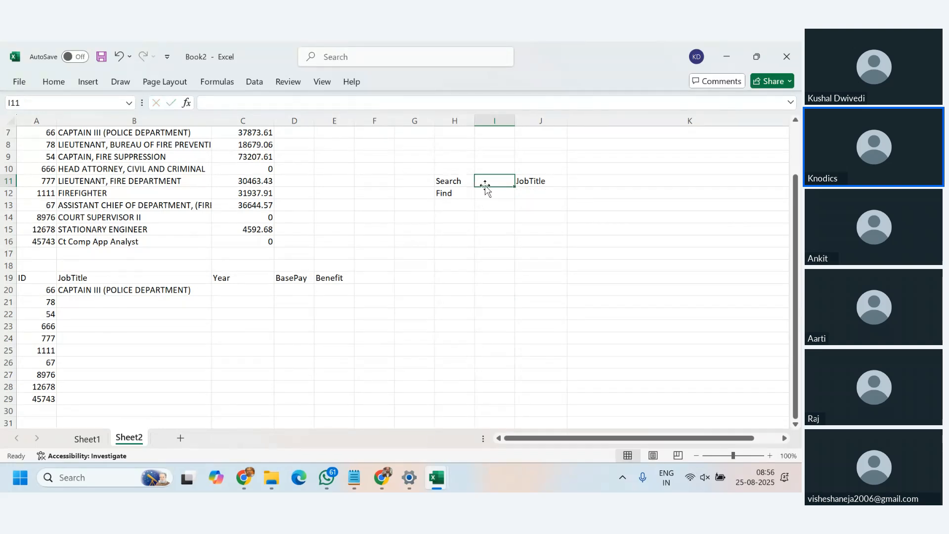
double_click(497, 195)
text(=find)
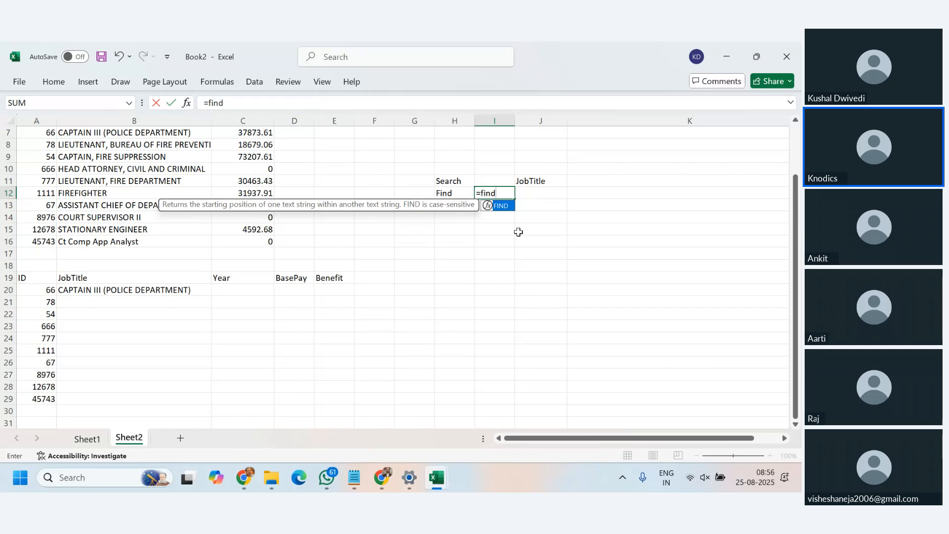
key(Escape)
key(Escape)
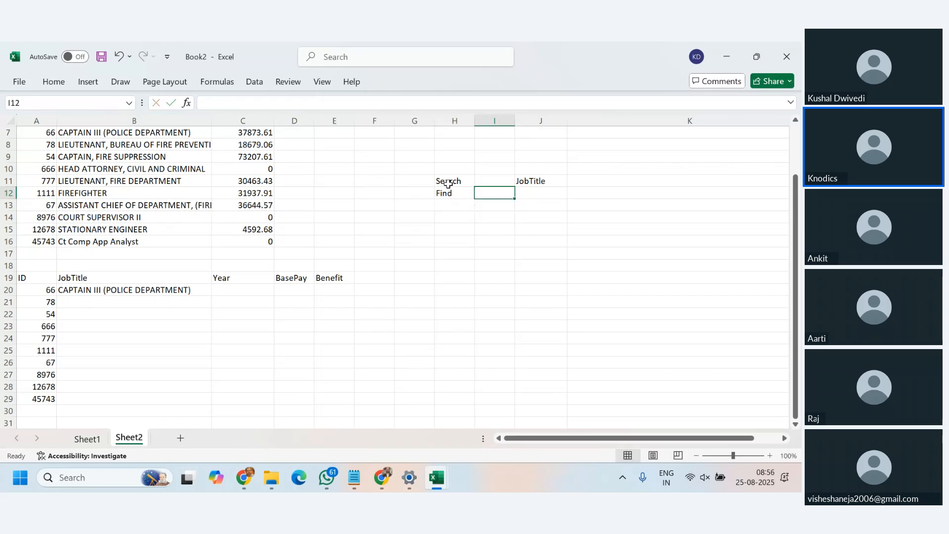
drag(448, 181, 448, 194)
Examine the header row of Sheet1 from Id through the second total pay column, and return to Sheet2
click(87, 439)
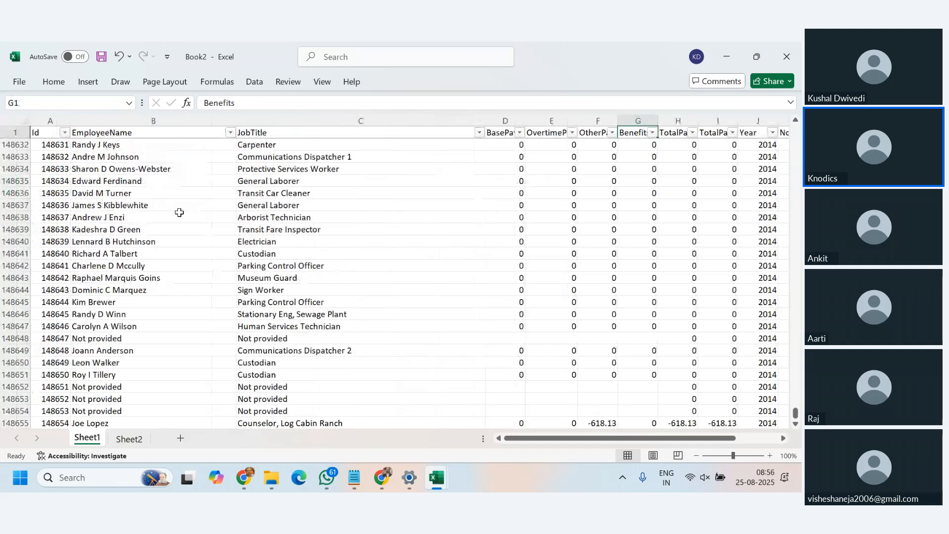
drag(40, 132, 703, 135)
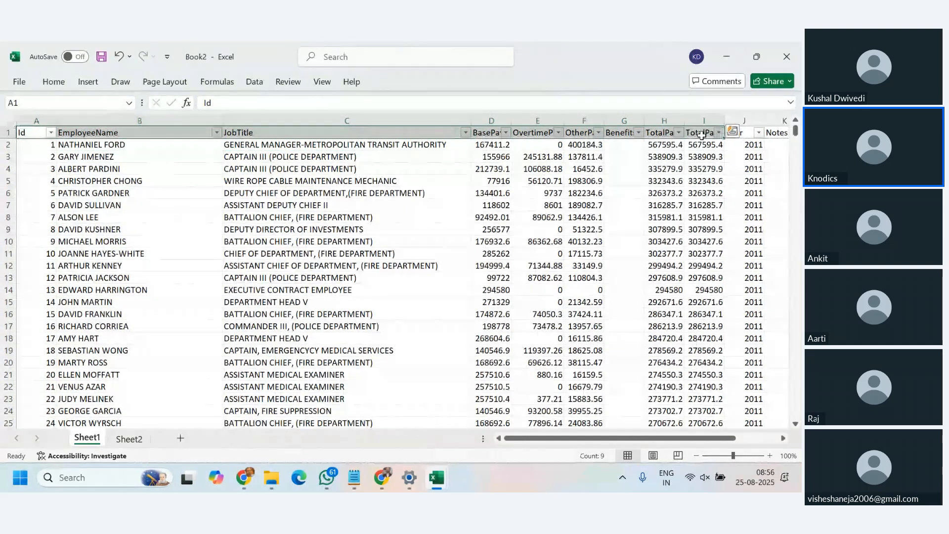
key(ctrl+Page_Down)
click(574, 236)
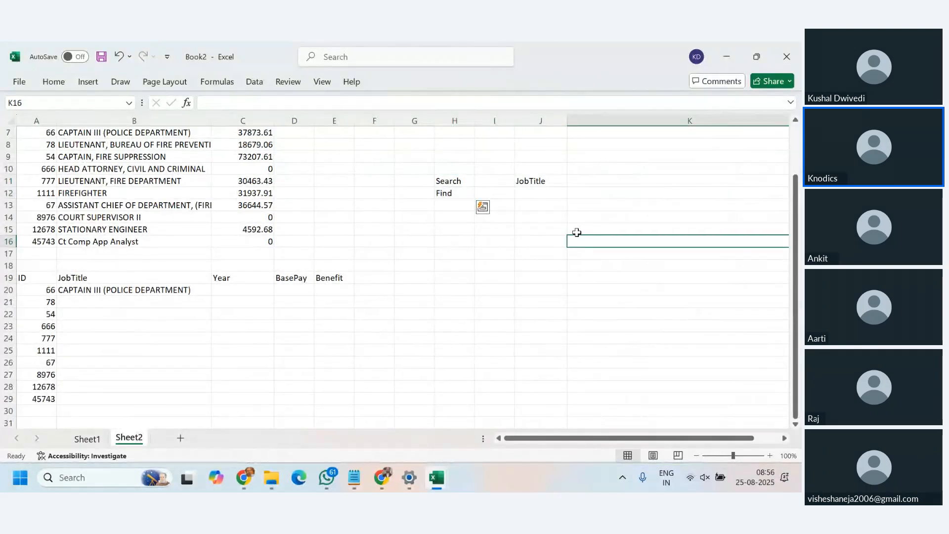
Clear the contents of cells H11:J12 on Sheet2
drag(448, 181, 538, 199)
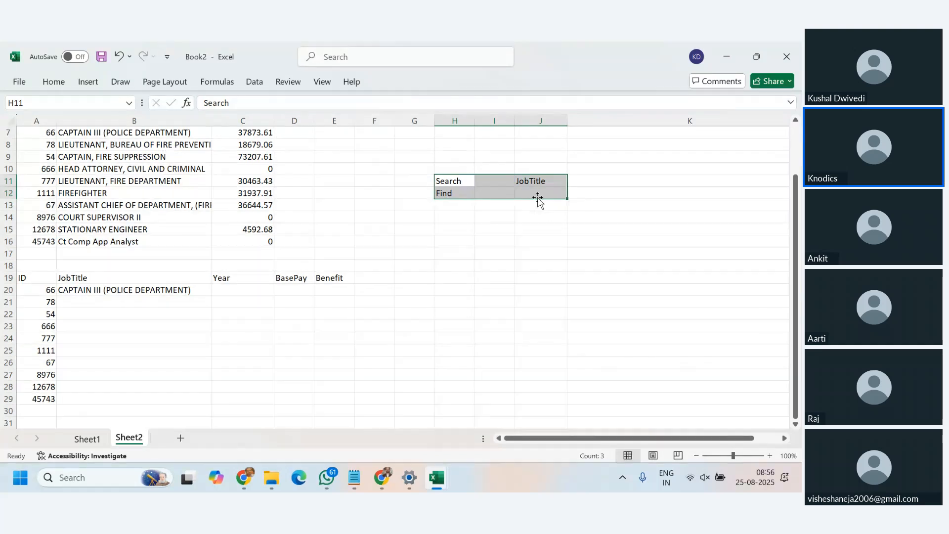
key(Delete)
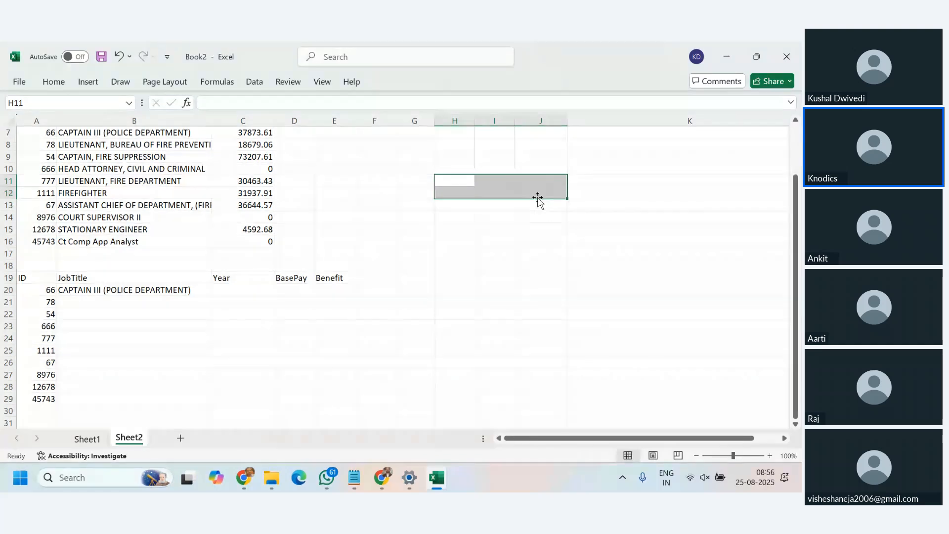
Check the order of the Sheet1 column headers in A1:H1 and go back to Sheet2
click(89, 440)
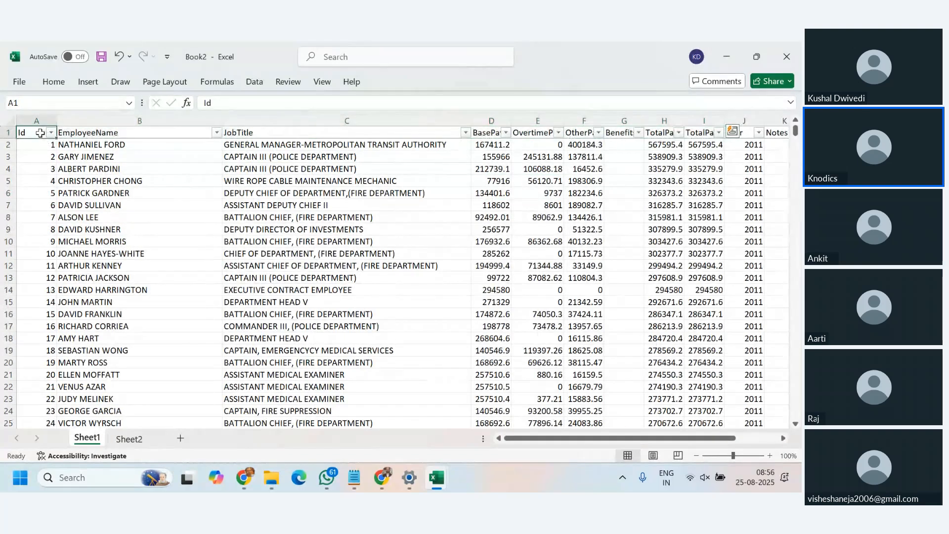
drag(40, 132, 655, 141)
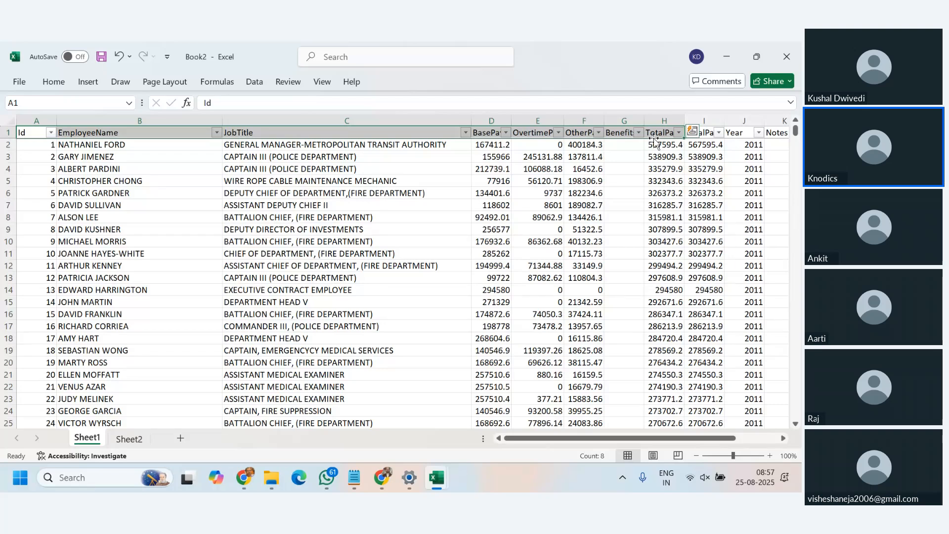
click(130, 440)
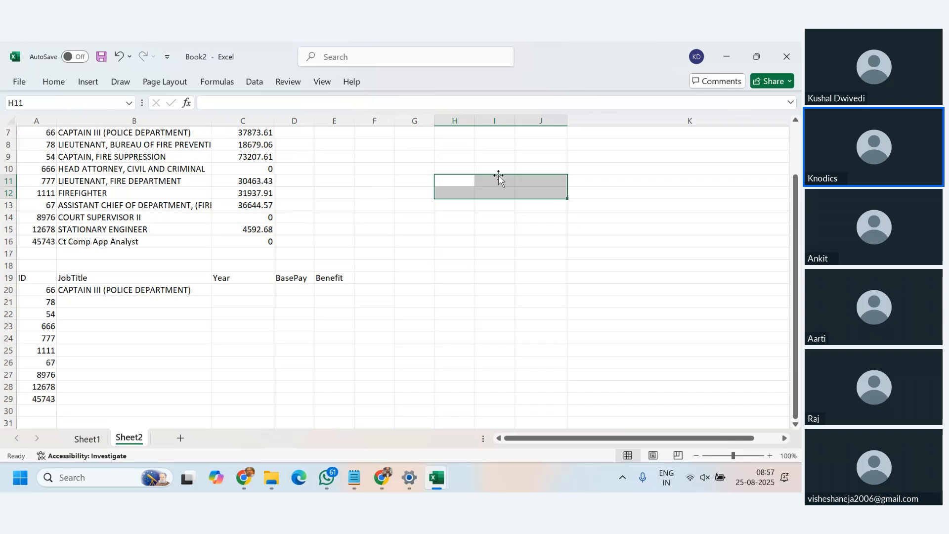
Enter jobtitle in cell H11 as the lookup text
click(460, 182)
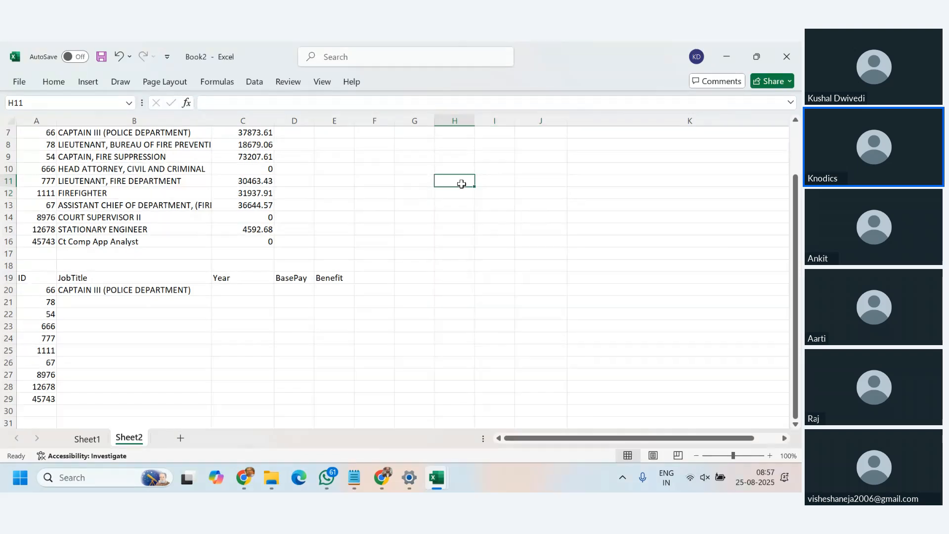
text(job)
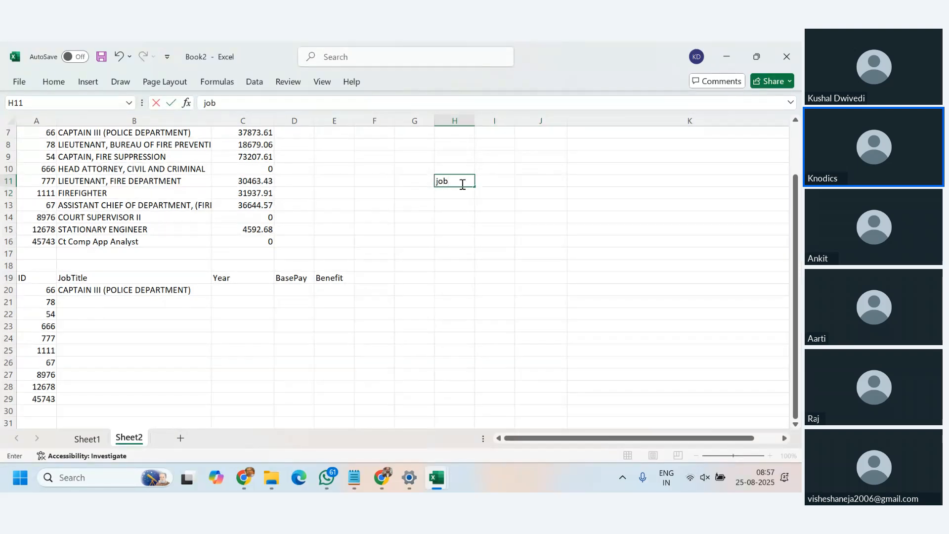
text(title)
key(Tab)
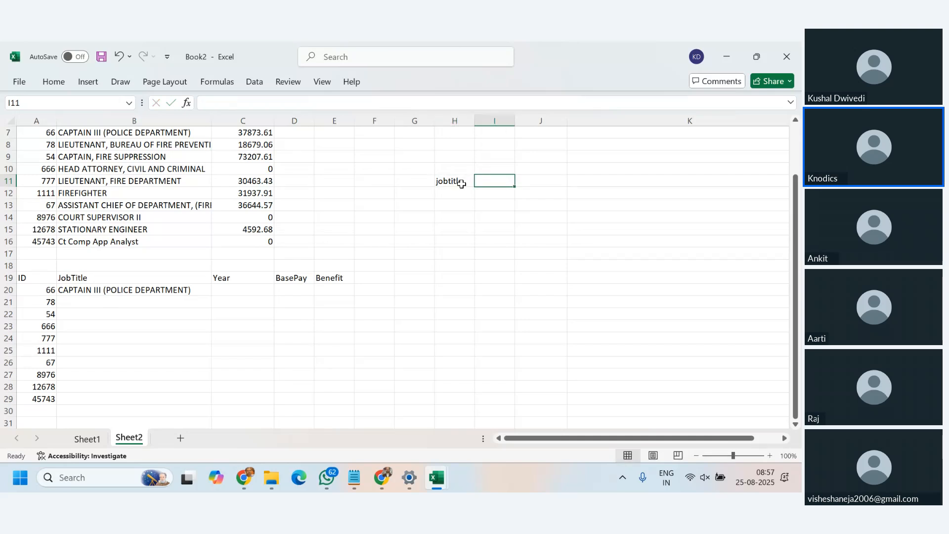
text(=)
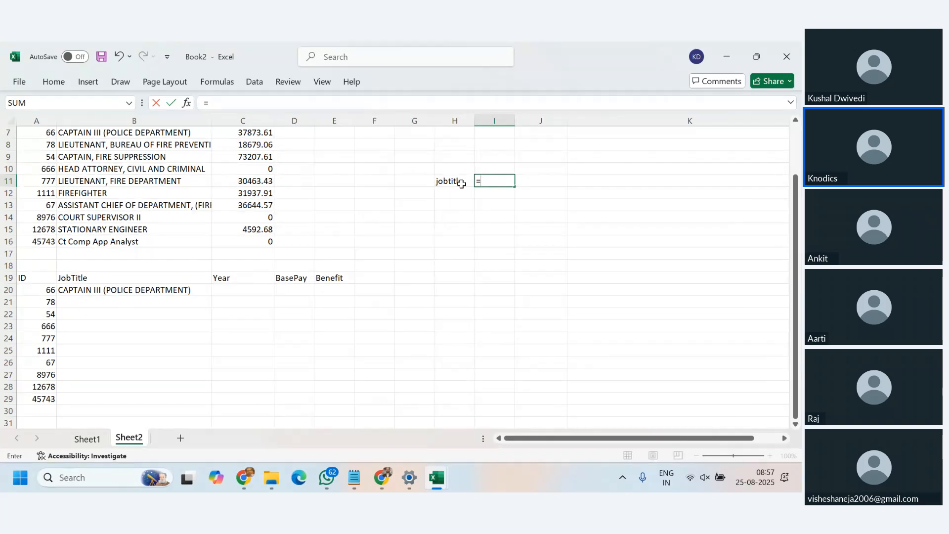
key(Escape)
Add the heading Match in cell I9
click(498, 155)
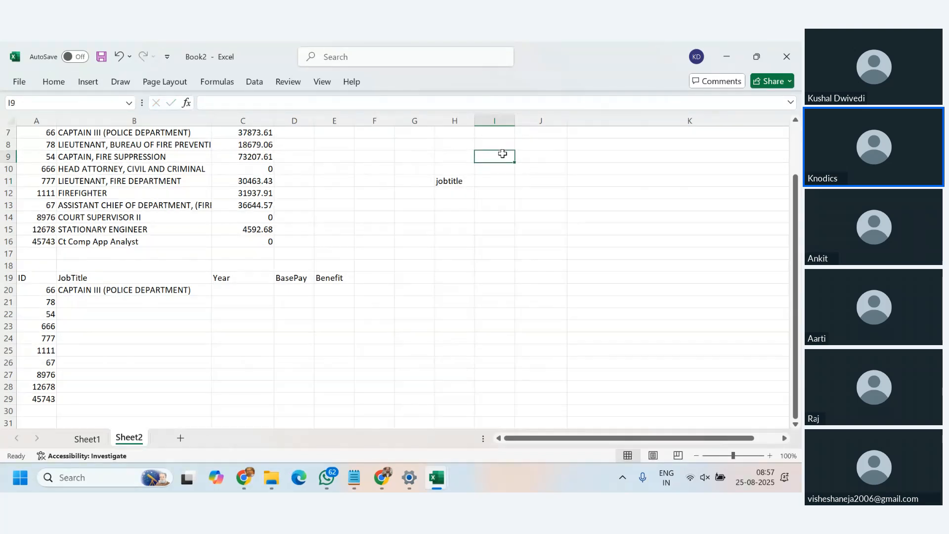
text(Match)
key(Tab)
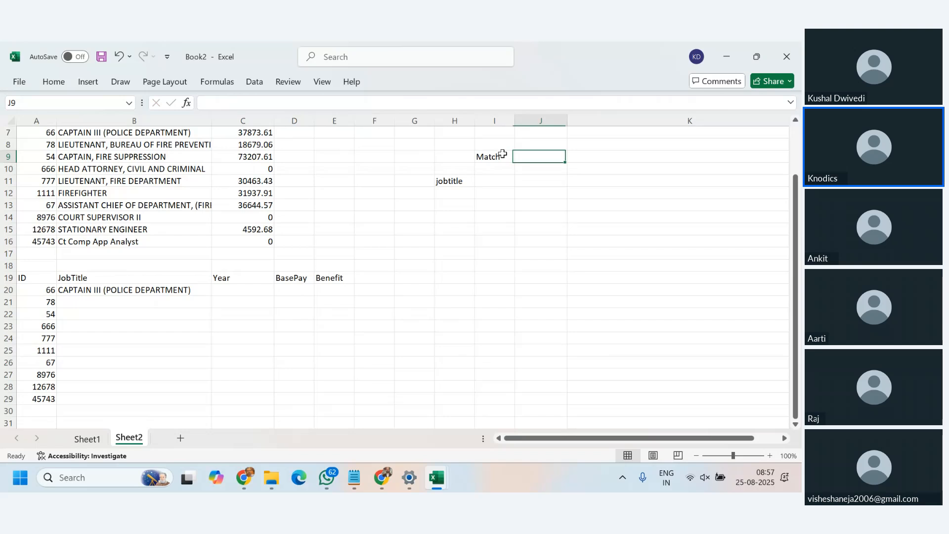
text(=match)
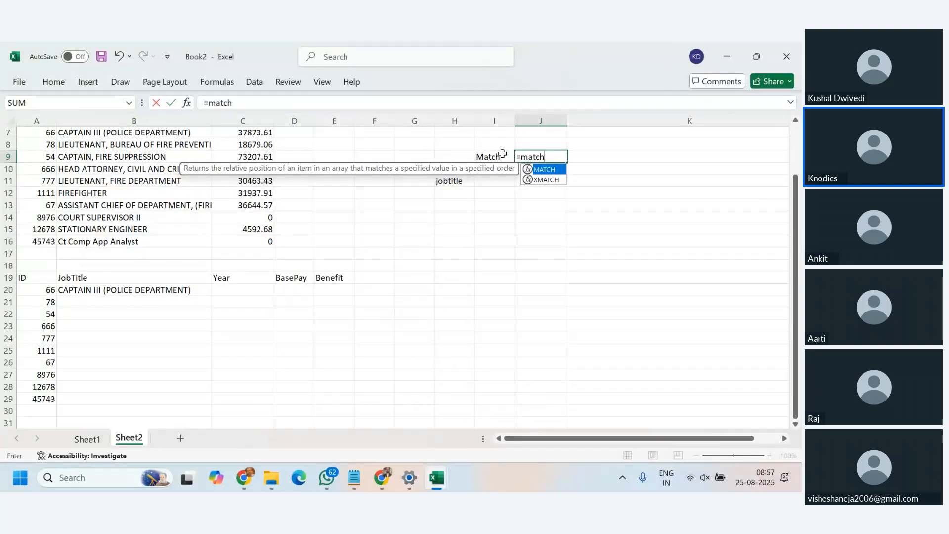
key(Escape)
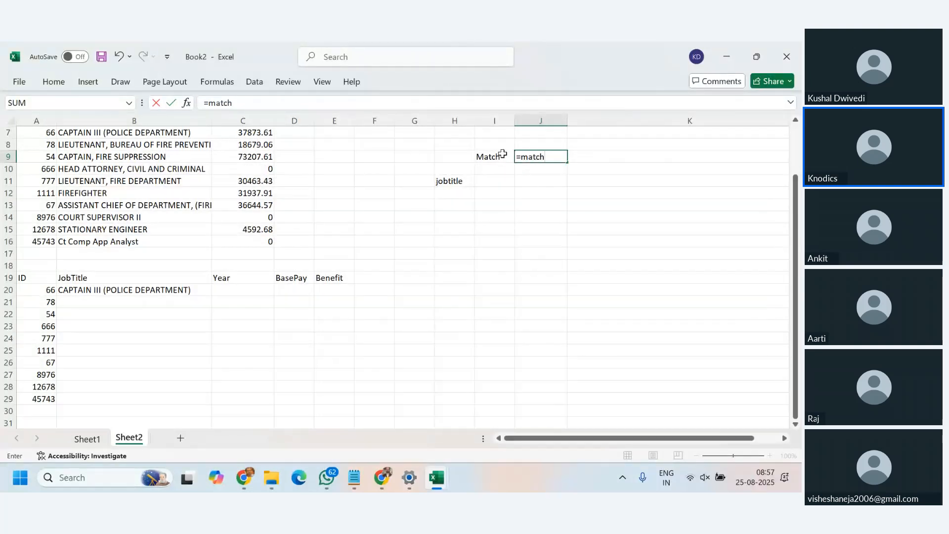
key(Escape)
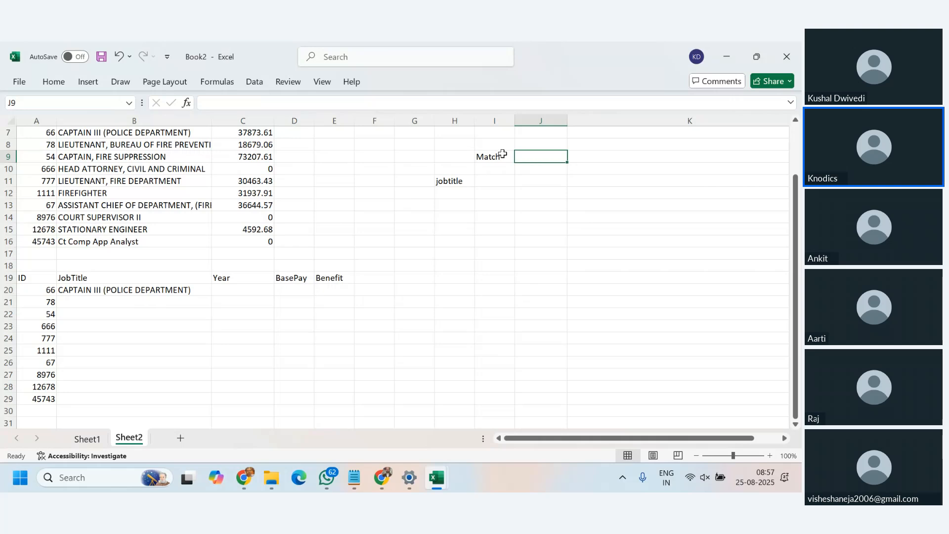
Enter a MATCH formula in I11 that looks up H11 in Sheet1!A1:M1 with exact match type 0
click(505, 182)
text(=)
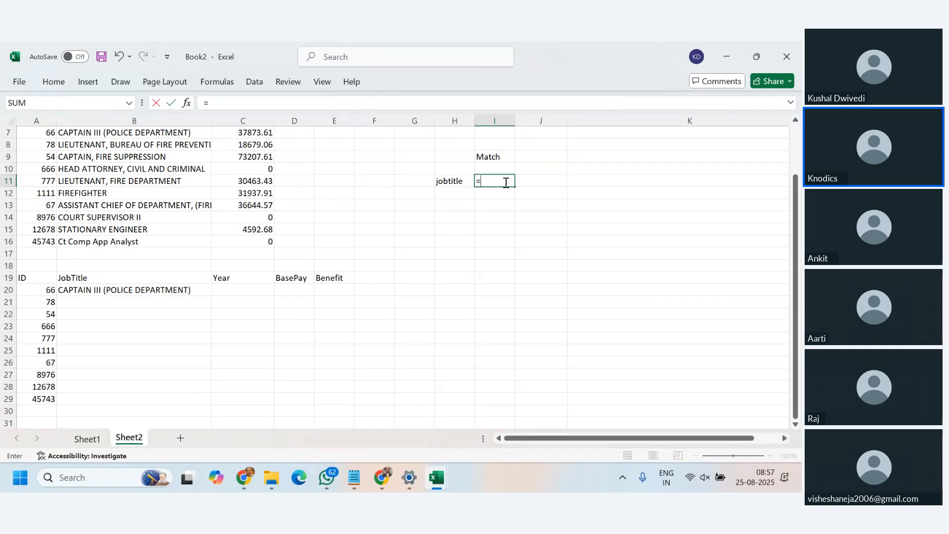
text(match()
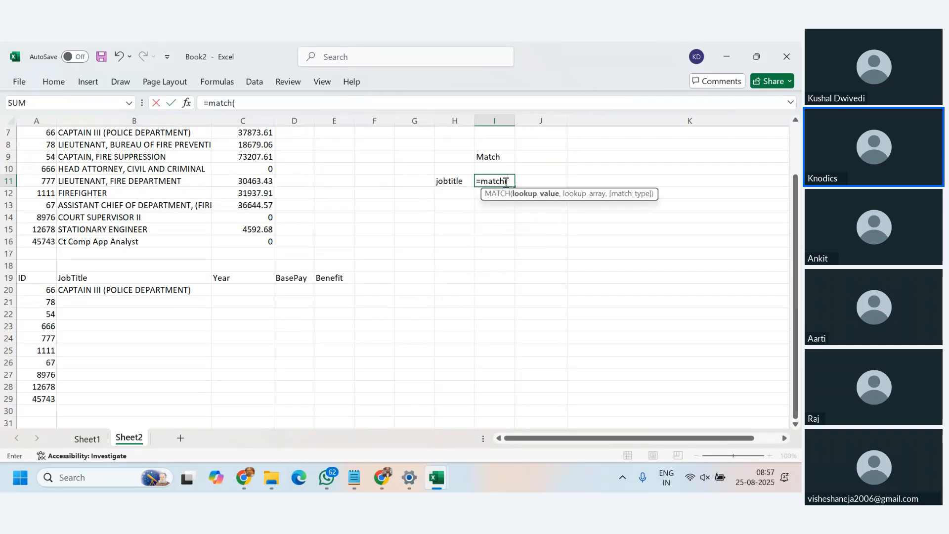
click(461, 181)
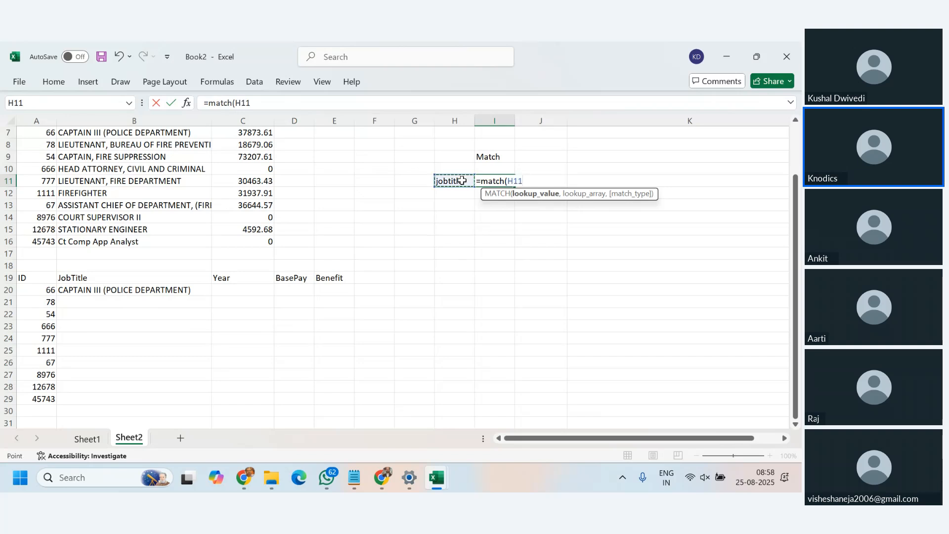
text(,)
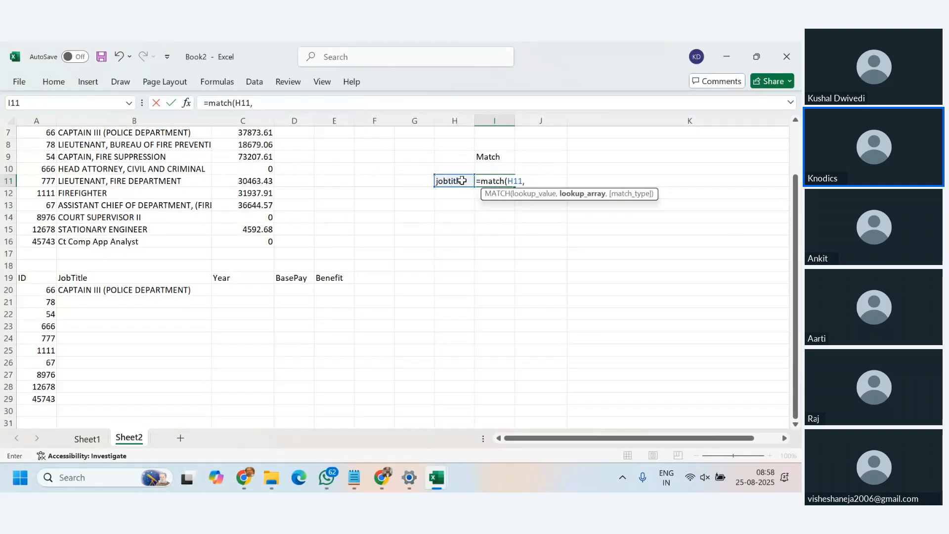
click(91, 439)
click(30, 132)
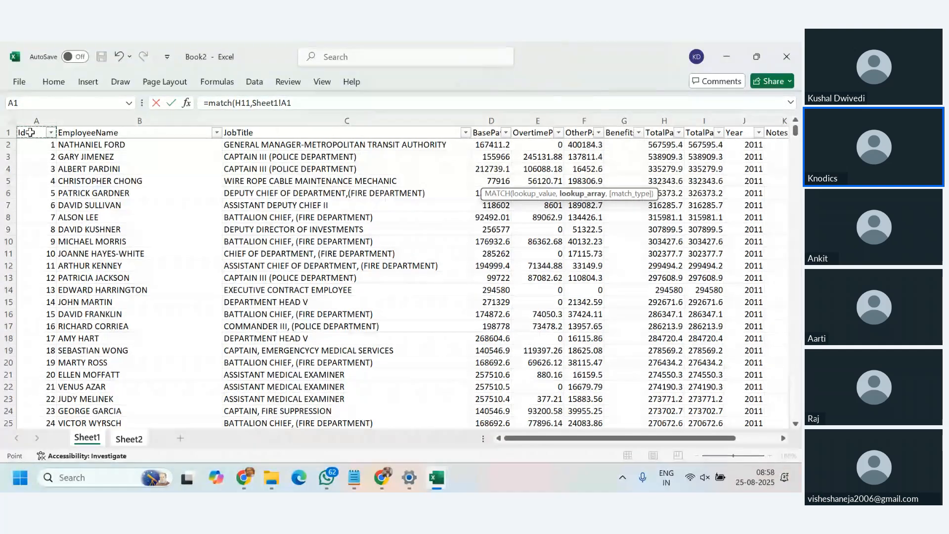
key(ctrl+shift+Right)
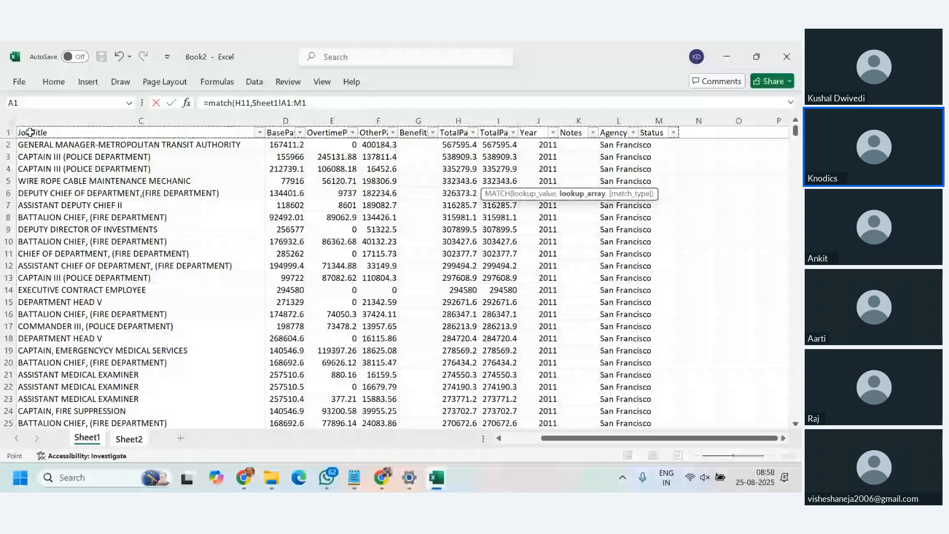
text(,)
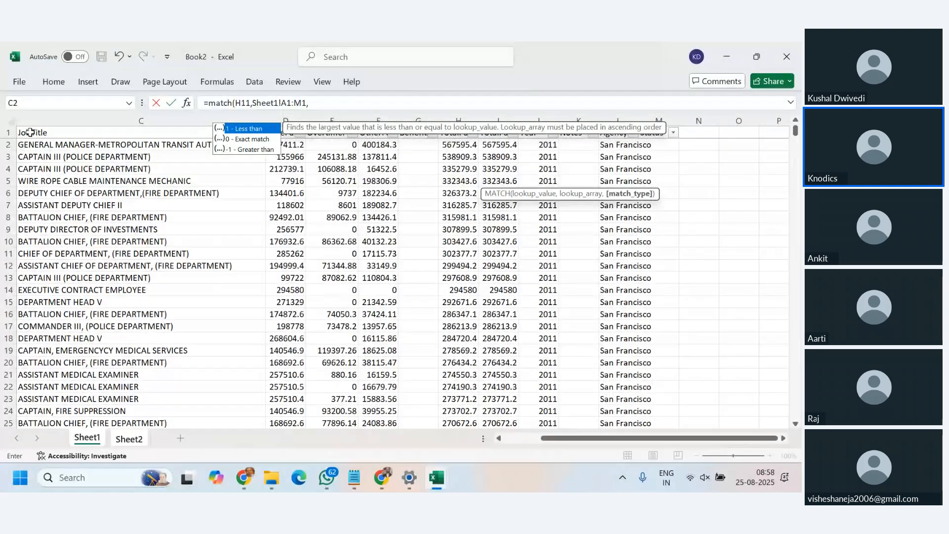
text(0)
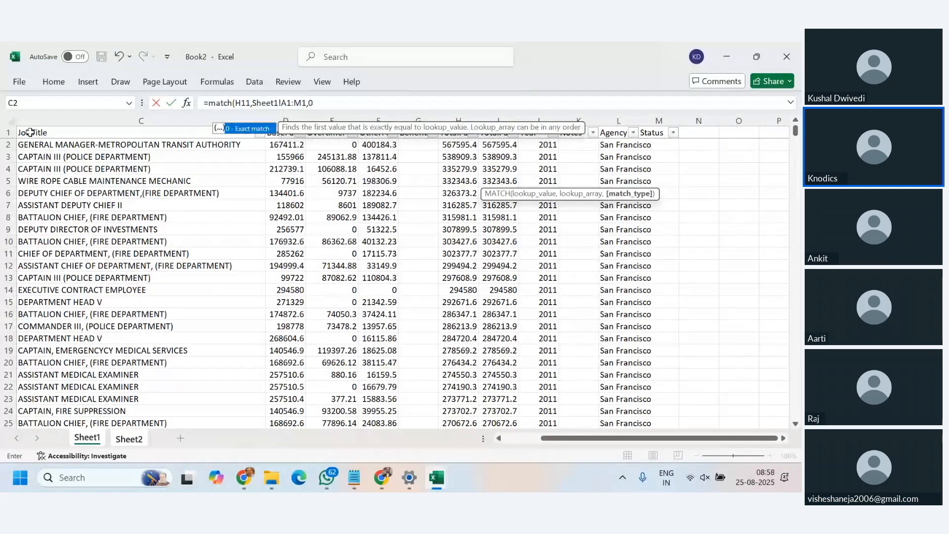
text())
key(Return)
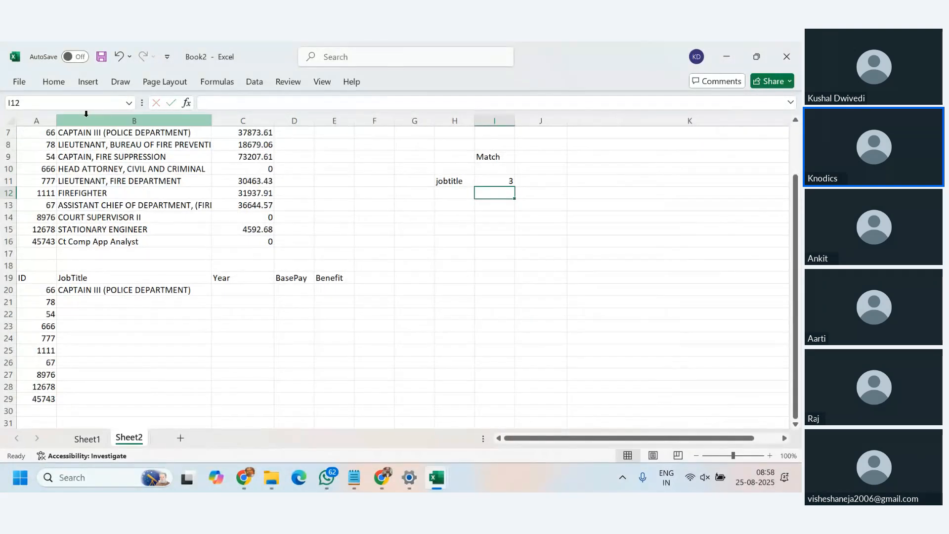
Check the I11 match result against the position of the JobTitle header on Sheet1, and go back to Sheet2
click(510, 181)
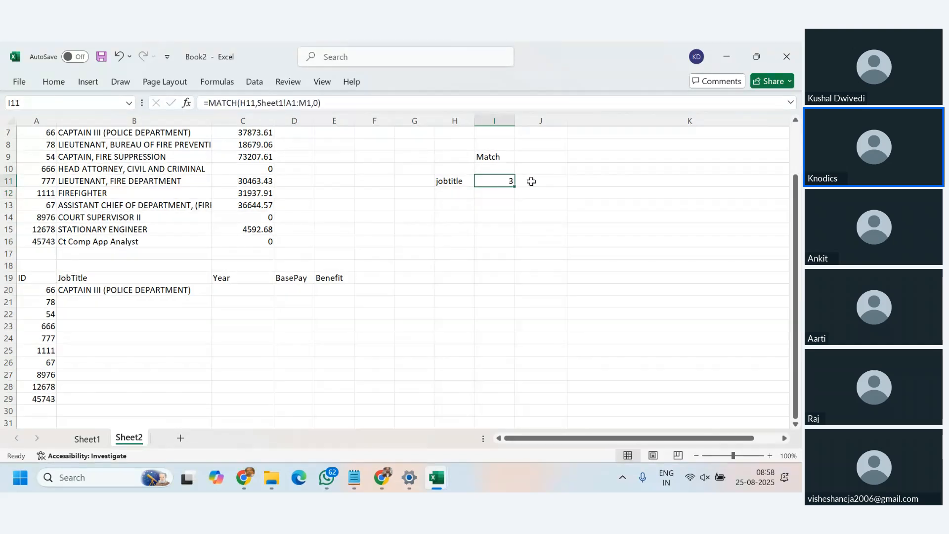
click(87, 439)
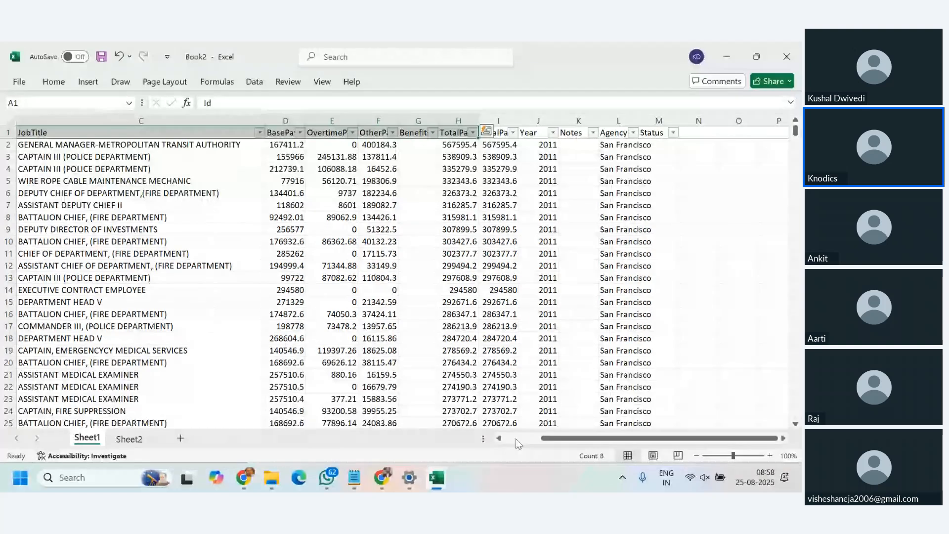
click(517, 439)
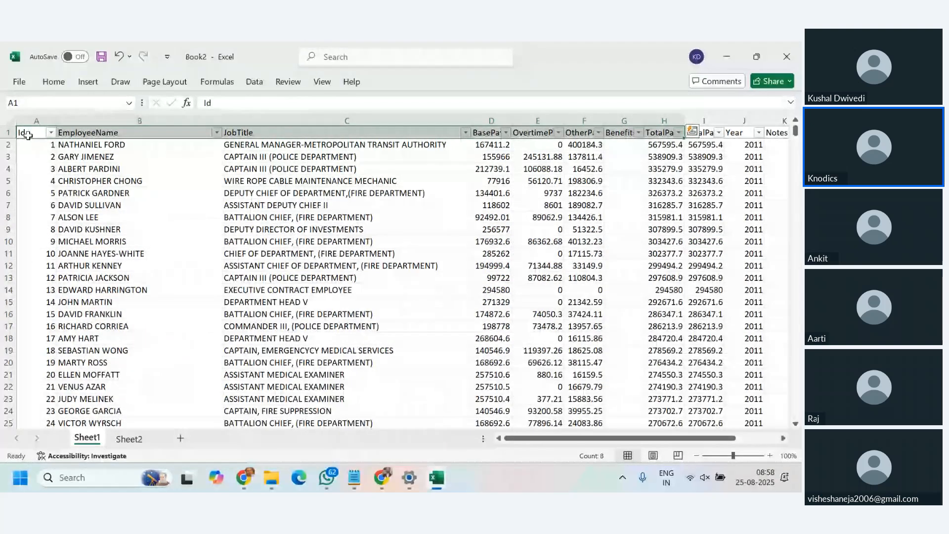
click(201, 130)
click(341, 133)
click(129, 439)
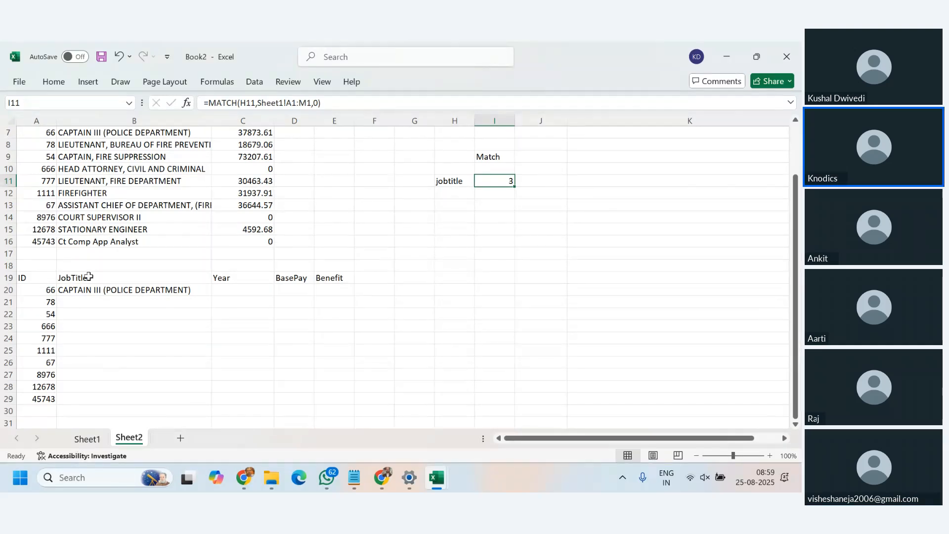
Compare the Sheet2 table headings in A19:E19 with the Sheet1 column headers in A1:K1, and return to Sheet2
click(34, 276)
drag(34, 276, 334, 277)
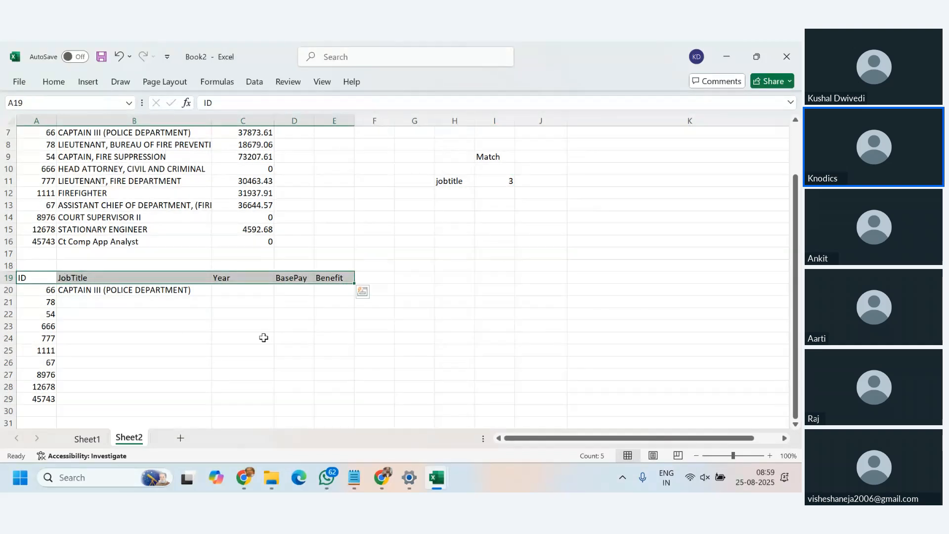
click(89, 440)
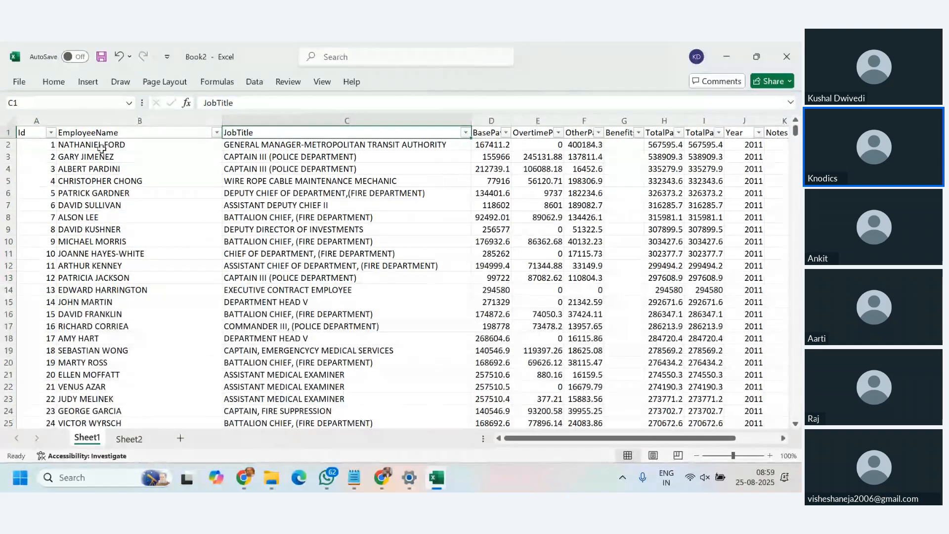
drag(22, 132, 776, 133)
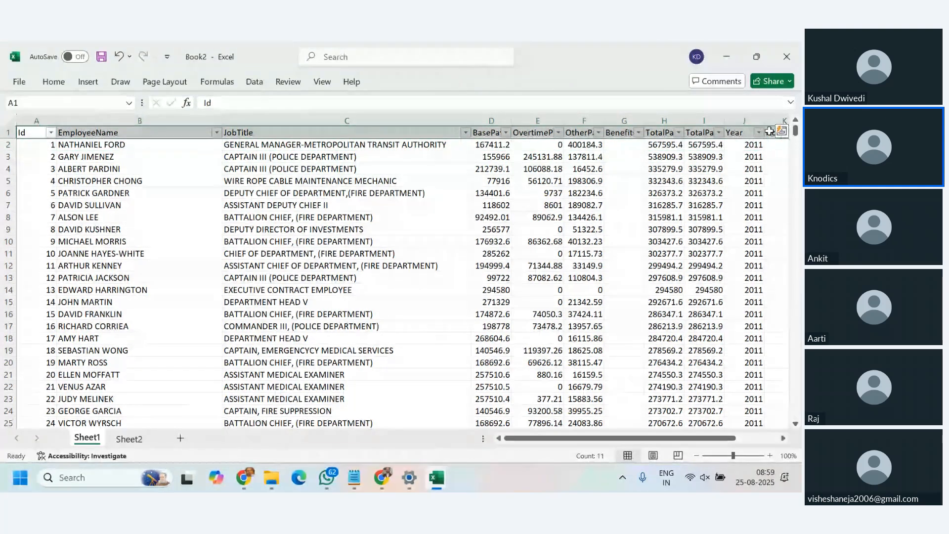
click(131, 440)
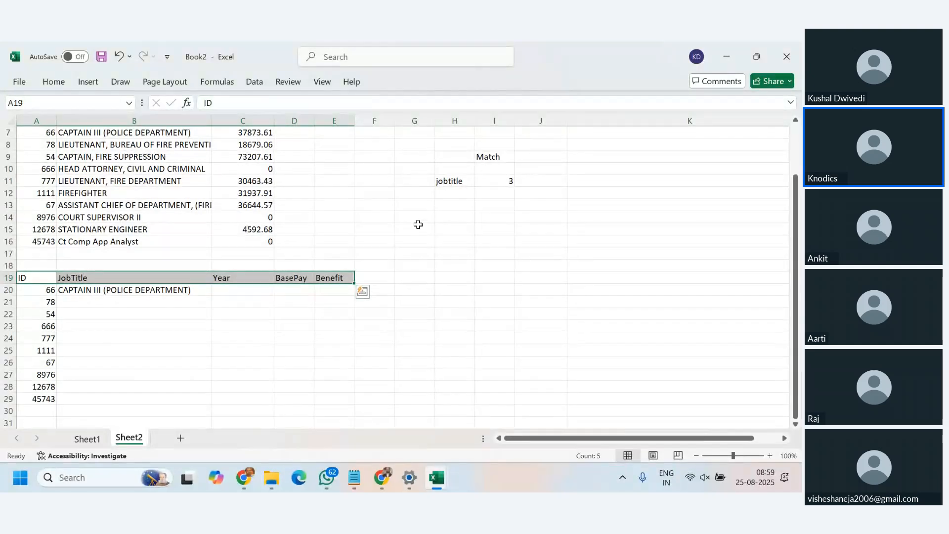
Enter Basepay in cell H12 as the second lookup text
click(464, 196)
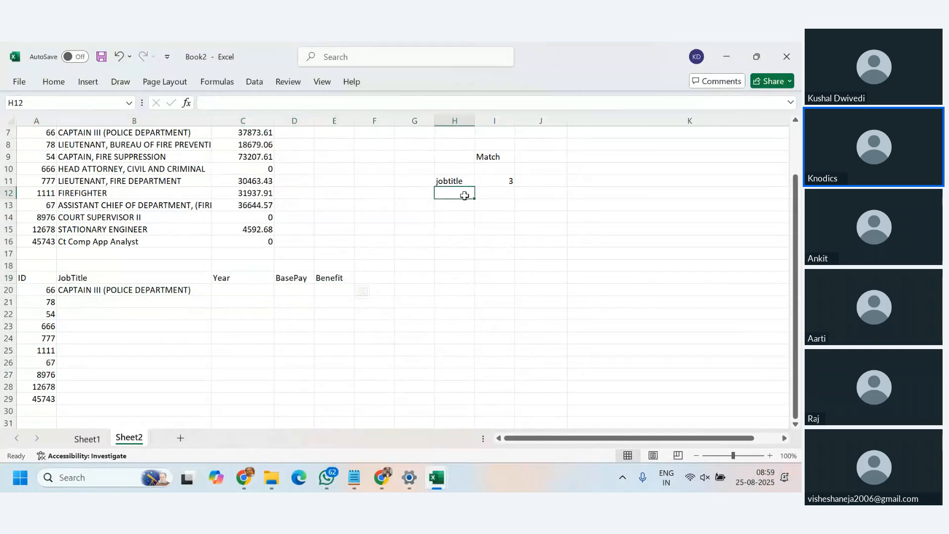
text(Bas)
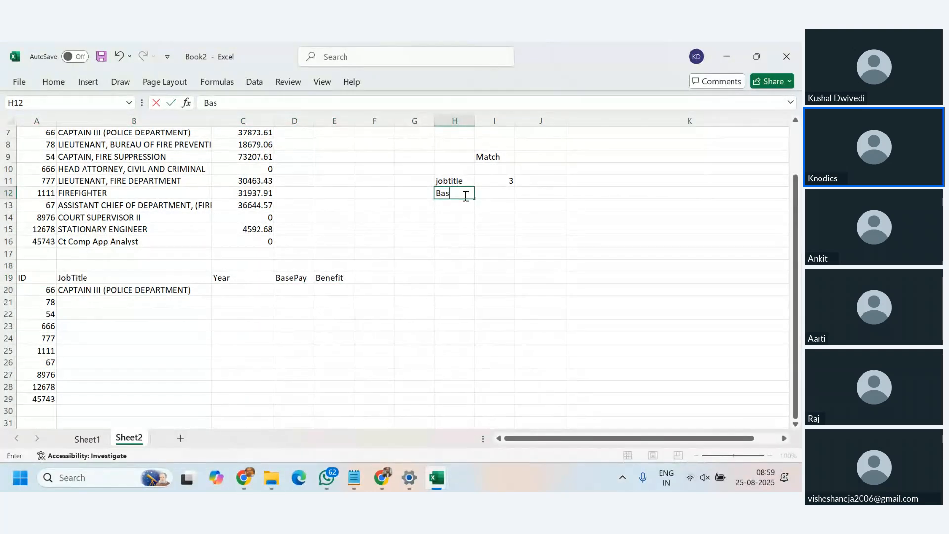
text(epay)
key(Tab)
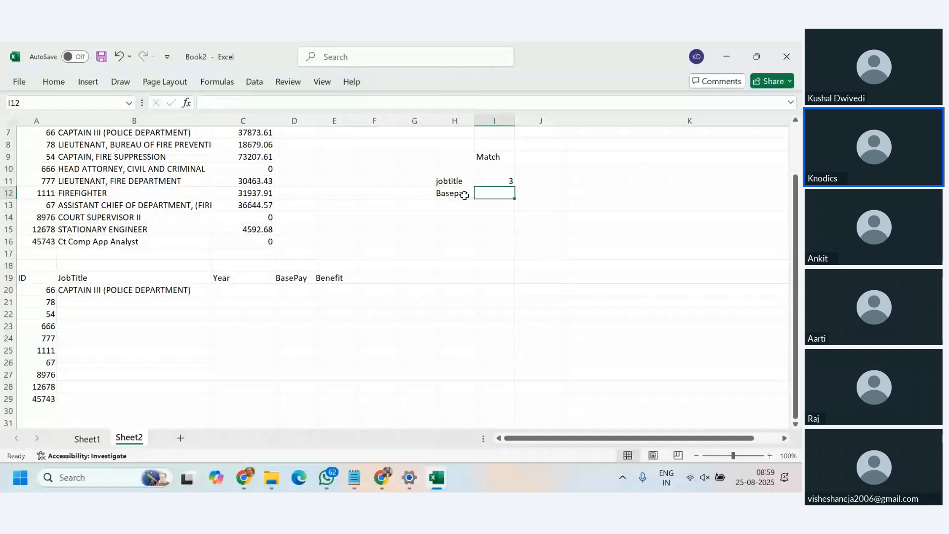
Enter a MATCH formula in I12 that finds H12 in Sheet1!A1:M1 with exact match type 0
text(=m)
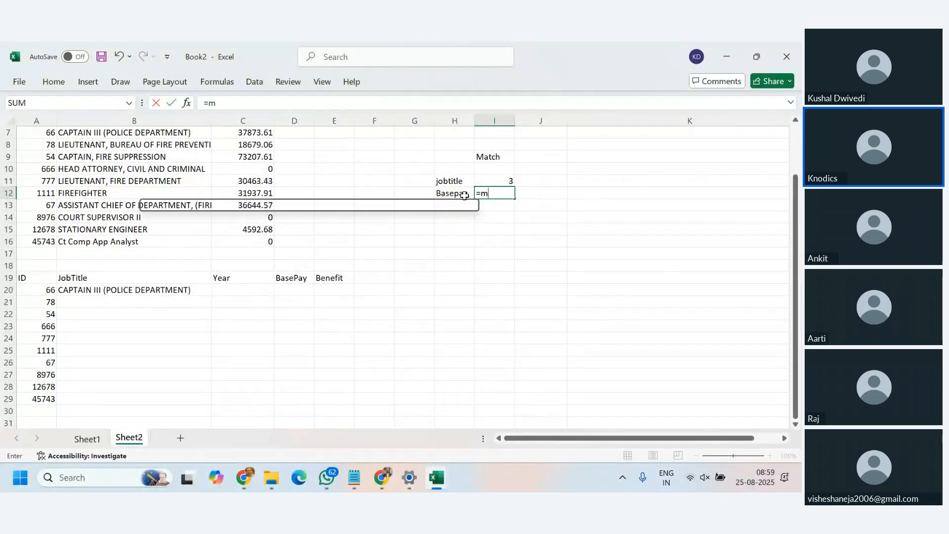
text(atch()
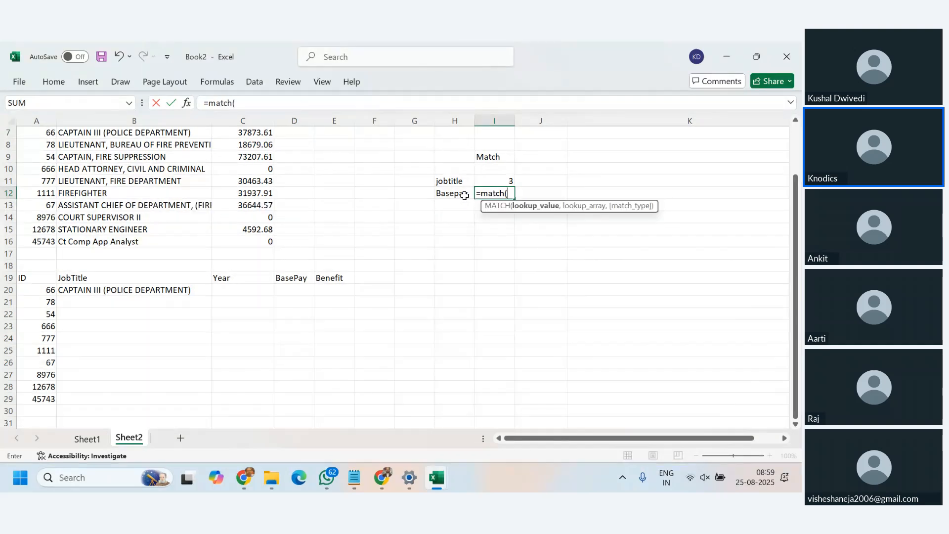
click(464, 195)
text(,)
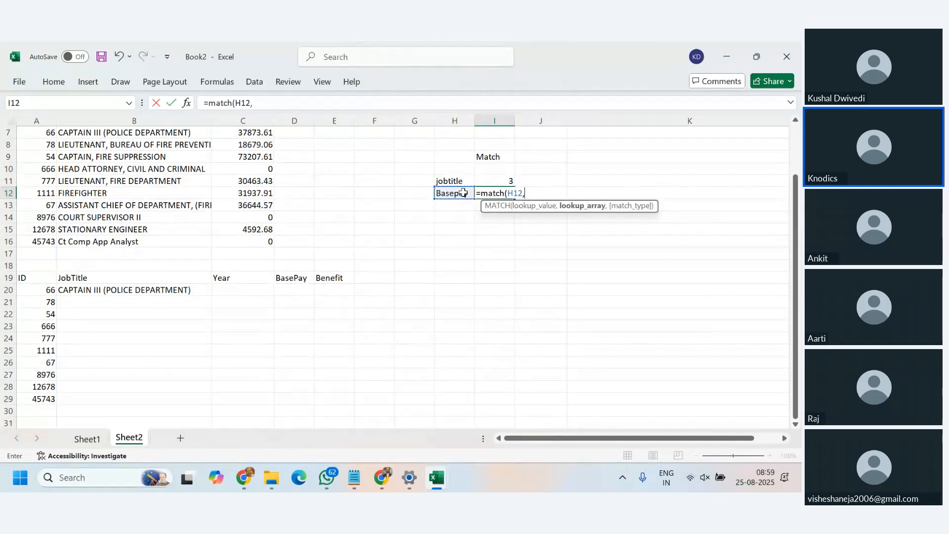
click(86, 439)
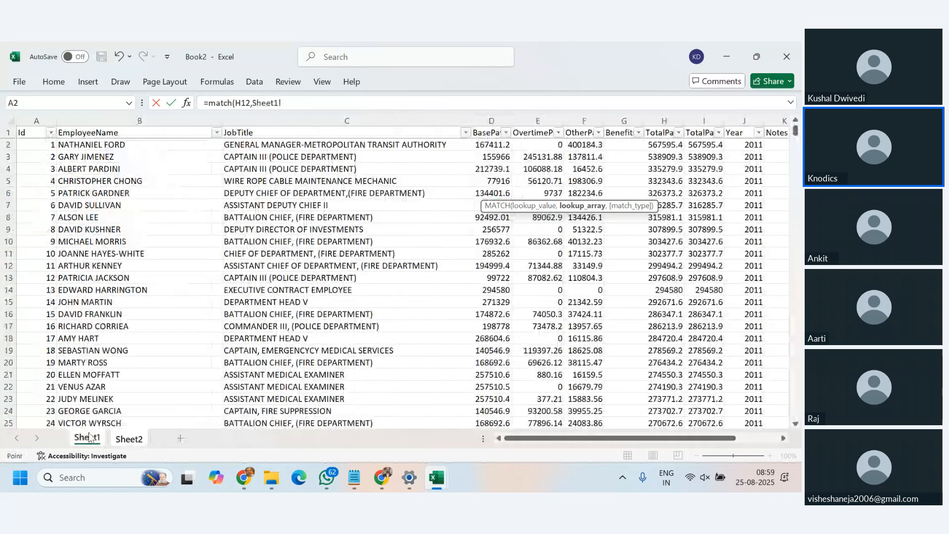
click(37, 132)
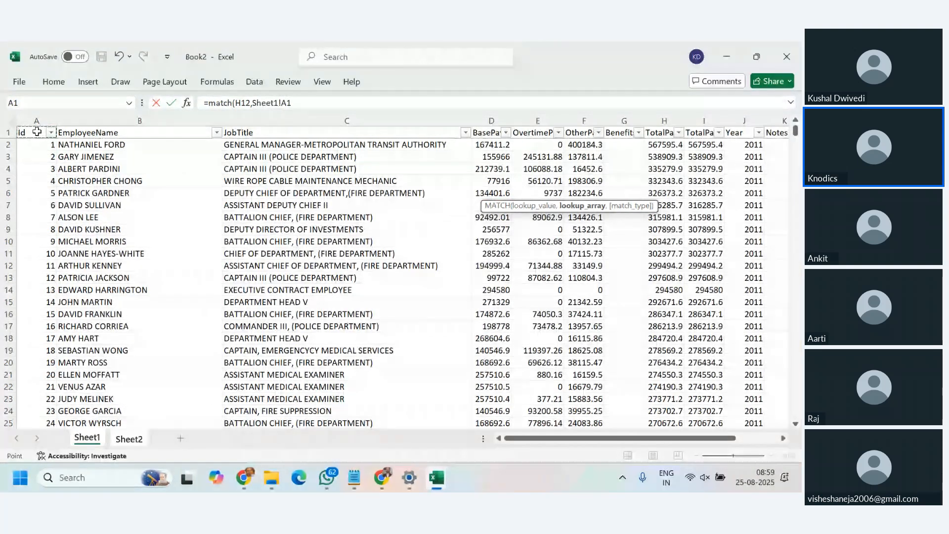
key(ctrl+shift+Right)
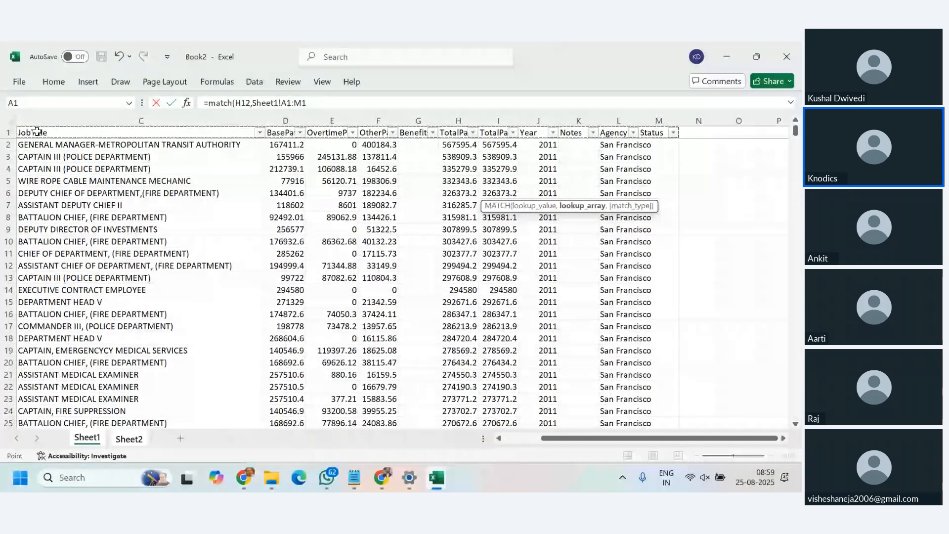
text(,0)
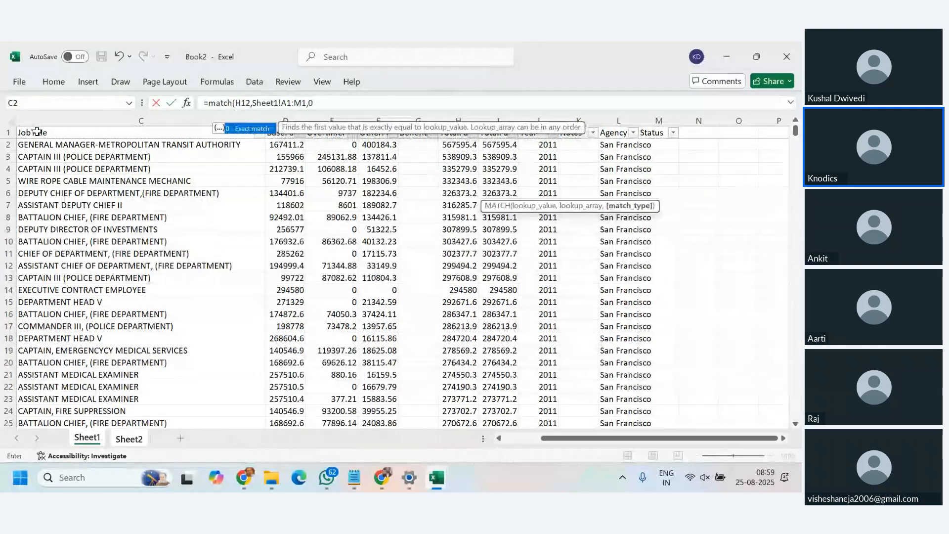
key(Return)
key(Left)
key(Down)
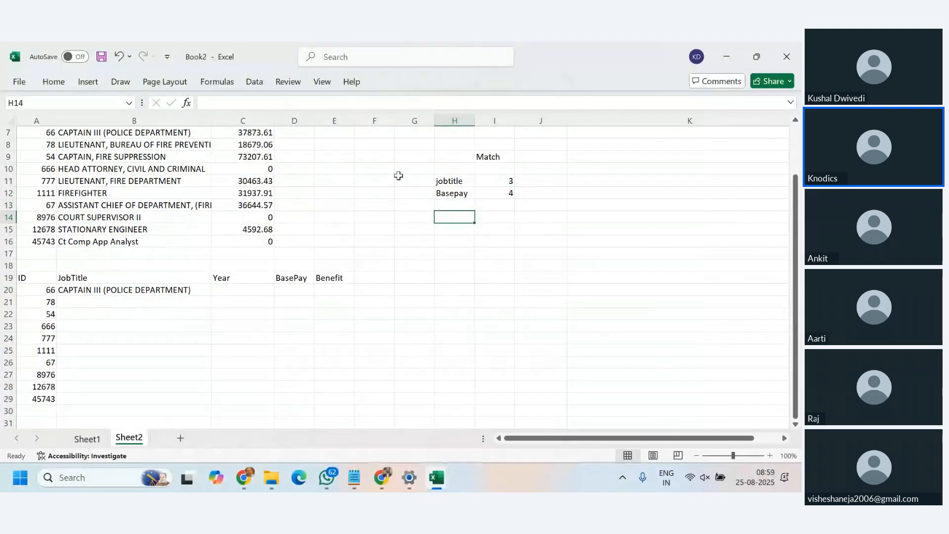
Check the I12 match result against the position of the BasePay header on Sheet1, and go back to Sheet2
click(505, 194)
click(462, 194)
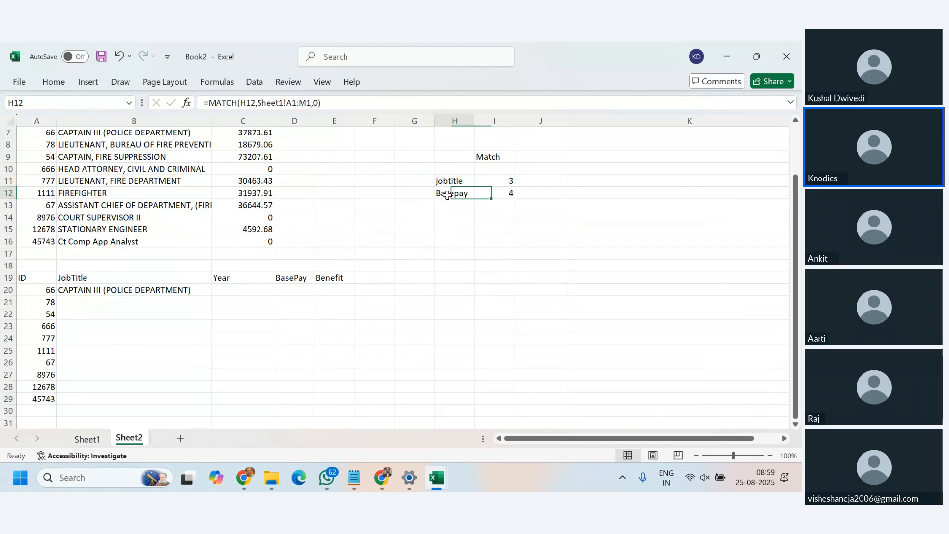
click(501, 194)
click(99, 439)
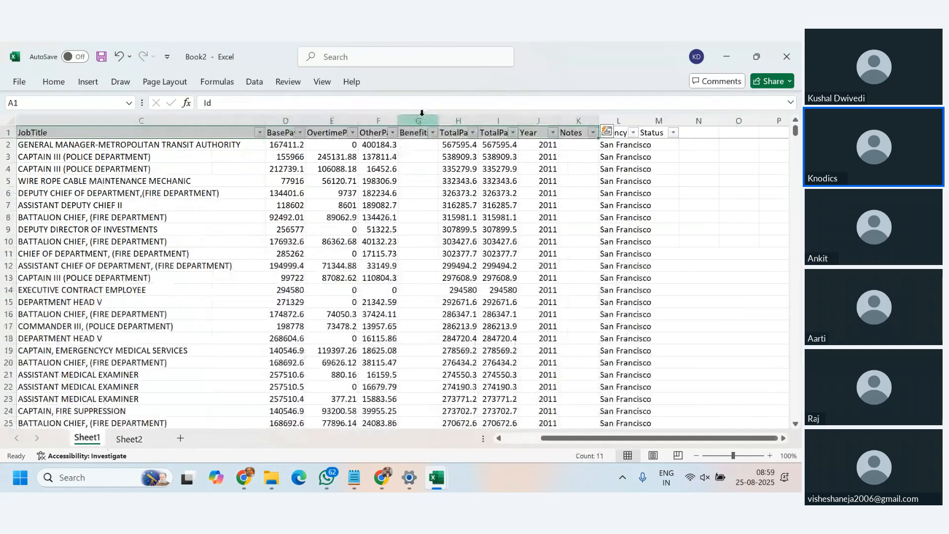
click(283, 134)
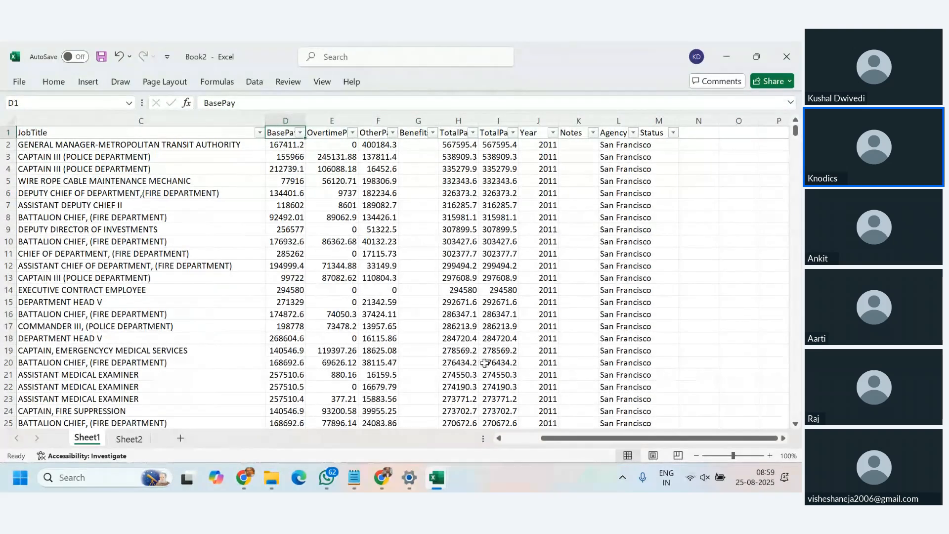
scroll(237, 425, left, 2)
click(128, 440)
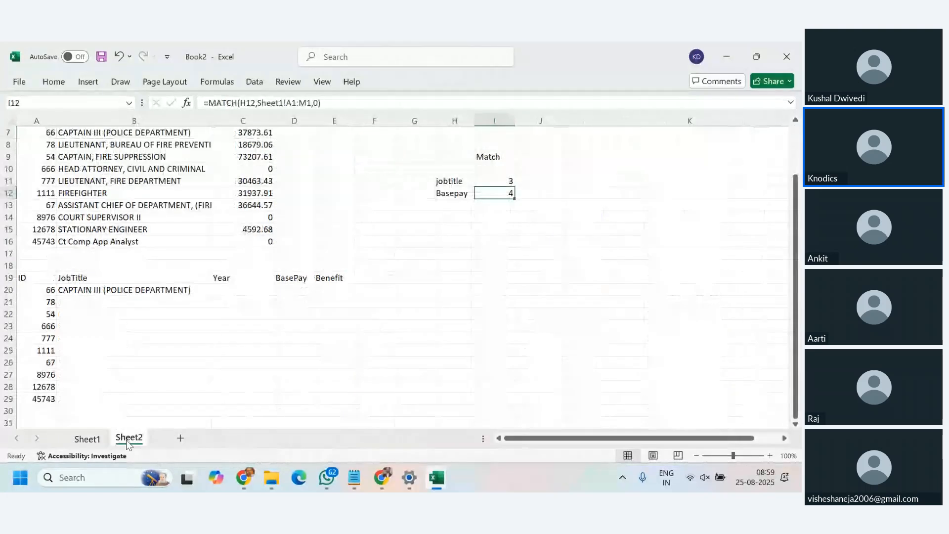
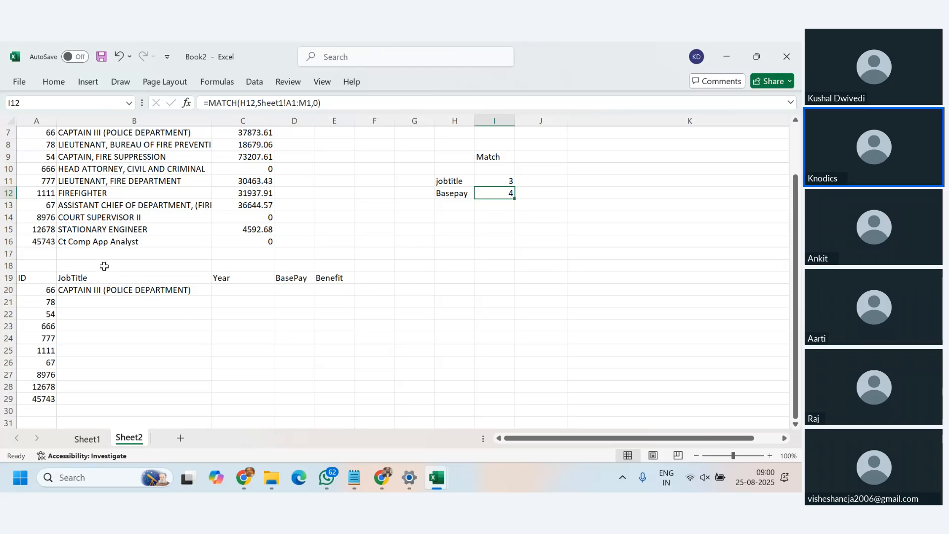
Enter a MATCH formula in B18 that finds B19 in Sheet1!A1:M1 with exact match type 0
drag(104, 266, 336, 272)
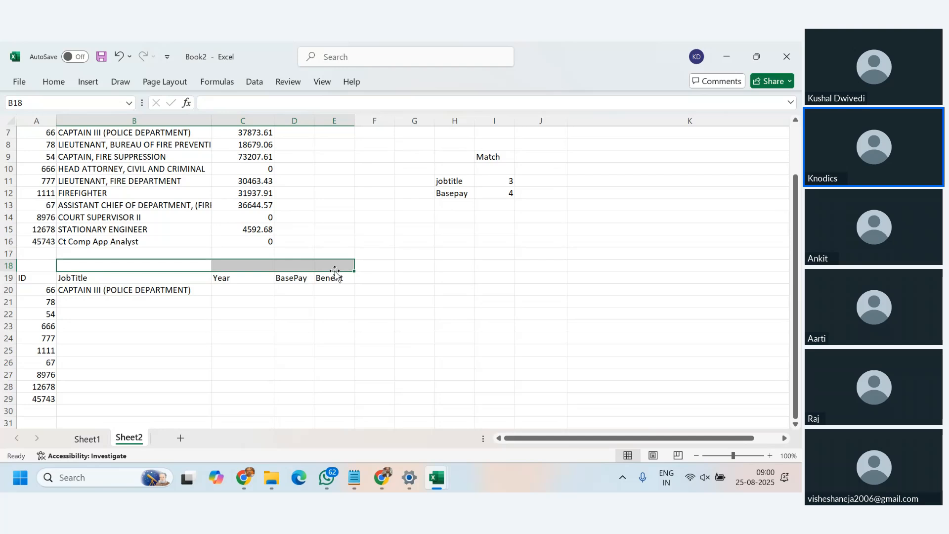
click(138, 275)
click(138, 257)
click(138, 266)
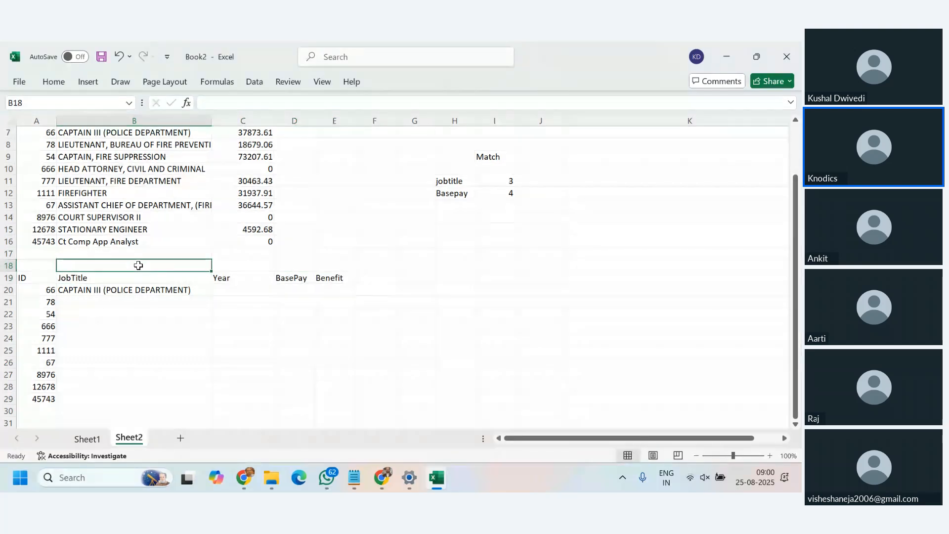
text(=match)
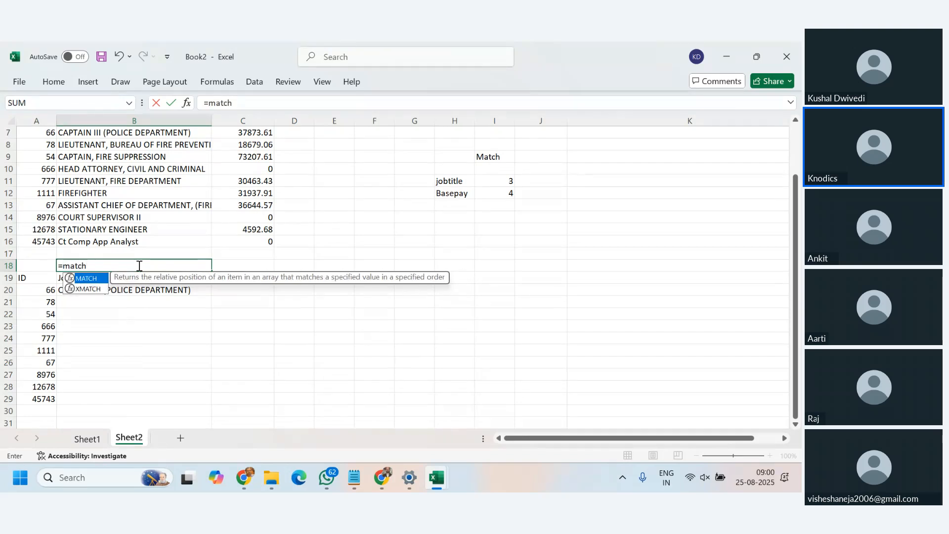
text(()
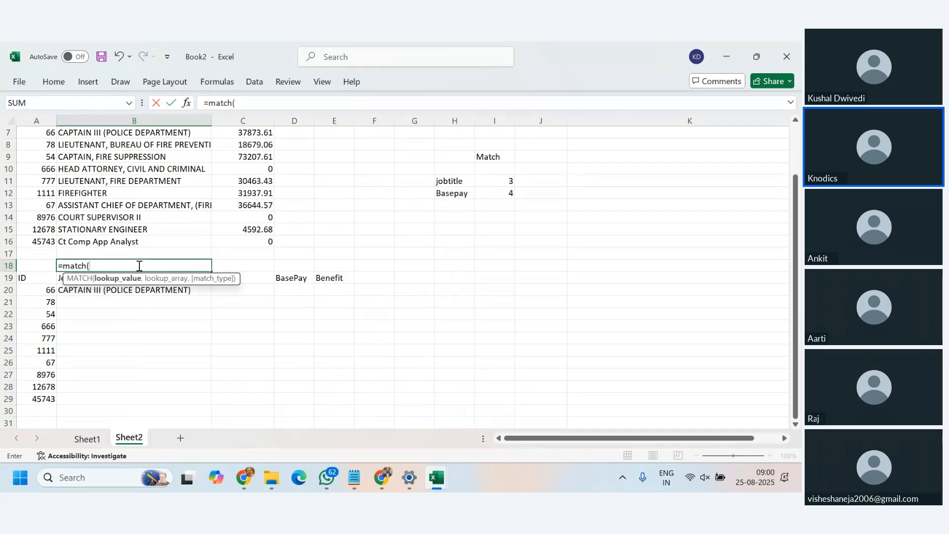
click(193, 281)
text(,)
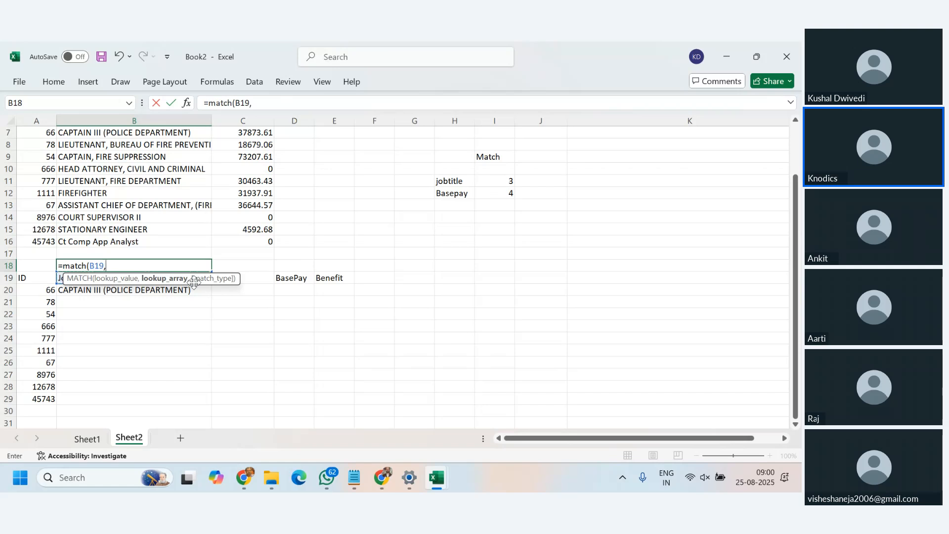
key(ctrl+Page_Up)
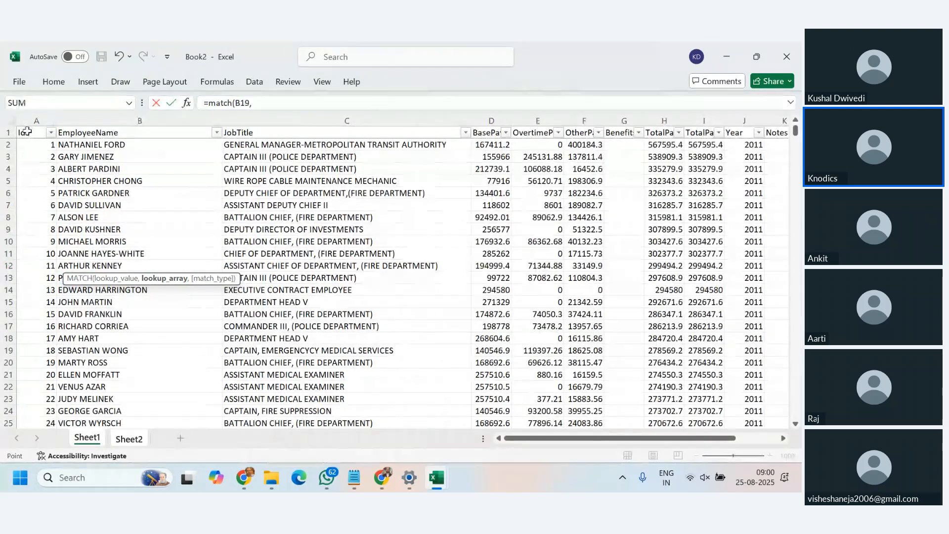
click(27, 133)
key(ctrl+shift+Right)
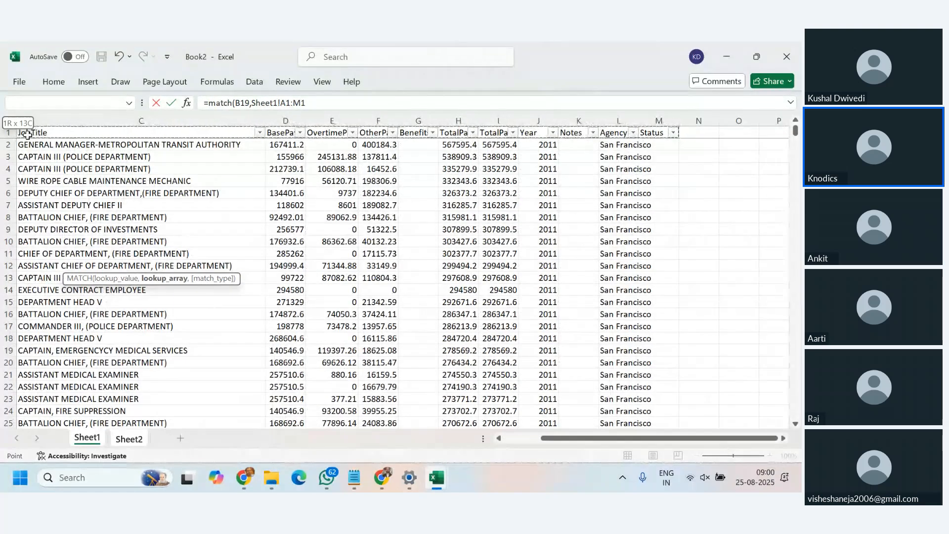
text(,0)
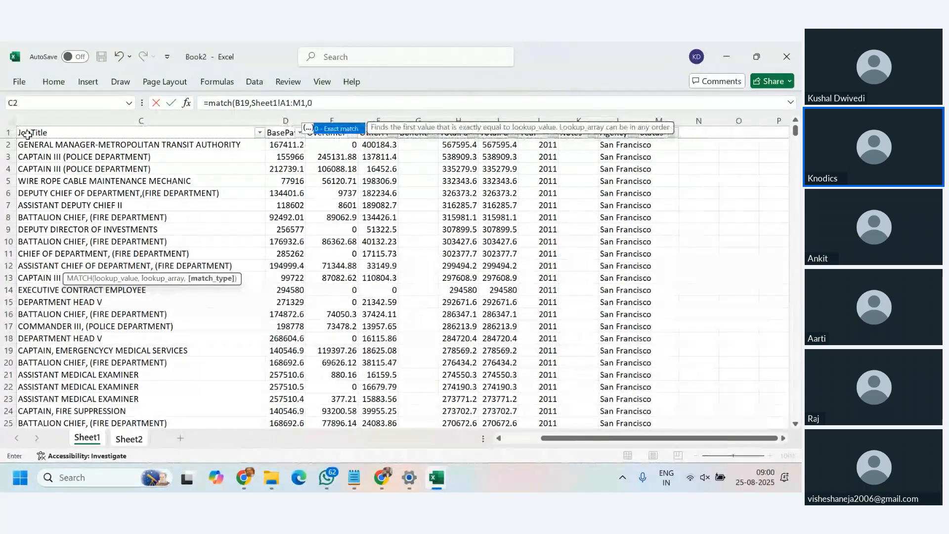
key(Escape)
key(Escape)
Fill the B18 MATCH formula across through E18, above the Year, BasePay and Benefit headings
click(175, 266)
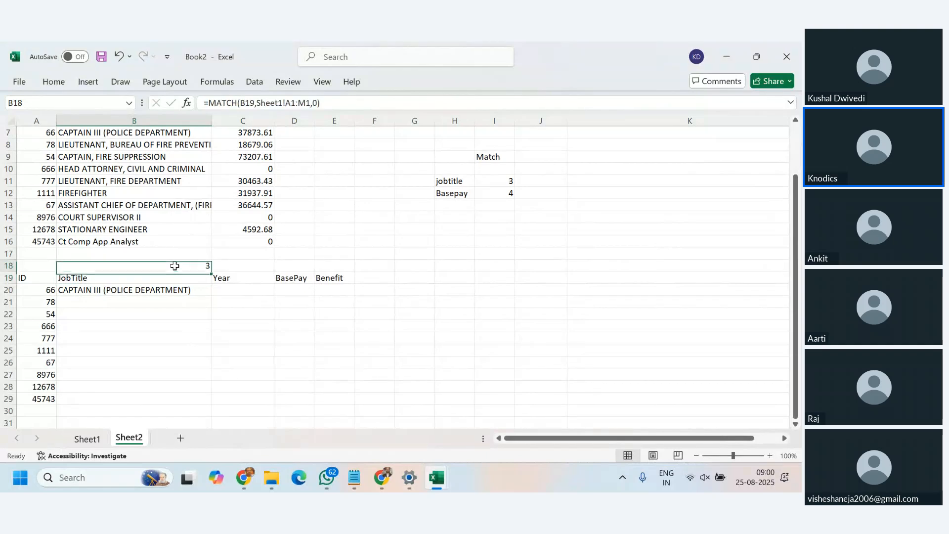
drag(214, 272, 353, 269)
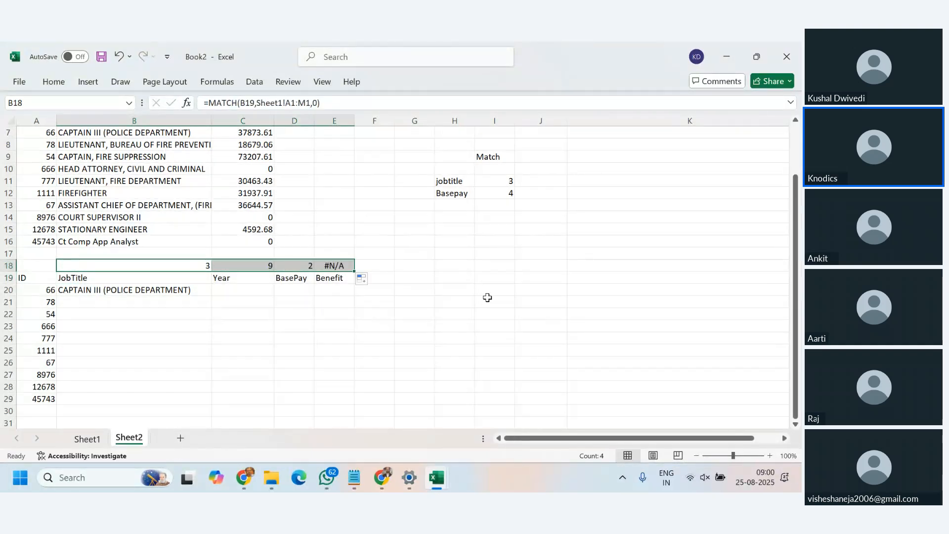
click(486, 300)
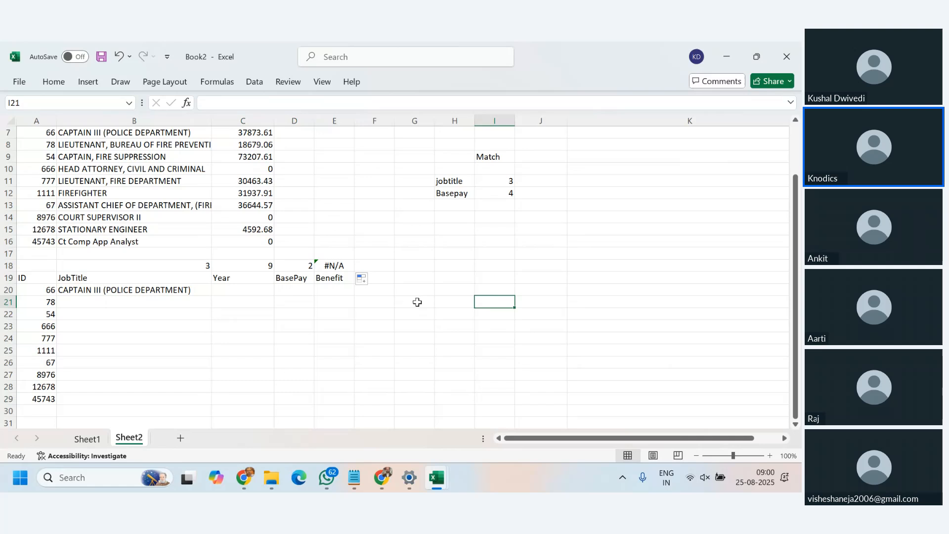
Inspect the formulas in B18 and C18, count the Sheet1 headers from Id to Year to check the C18 result, and return to Sheet2
click(173, 267)
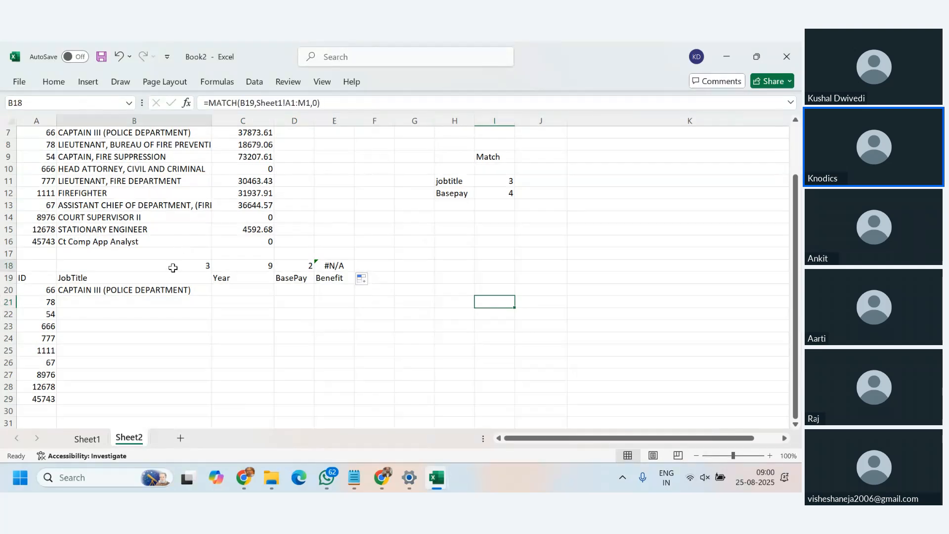
click(238, 266)
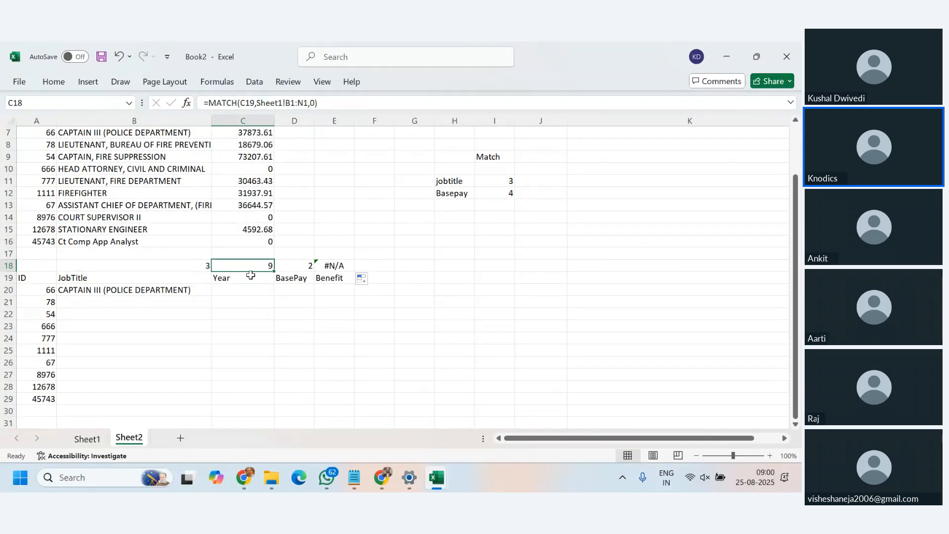
click(88, 439)
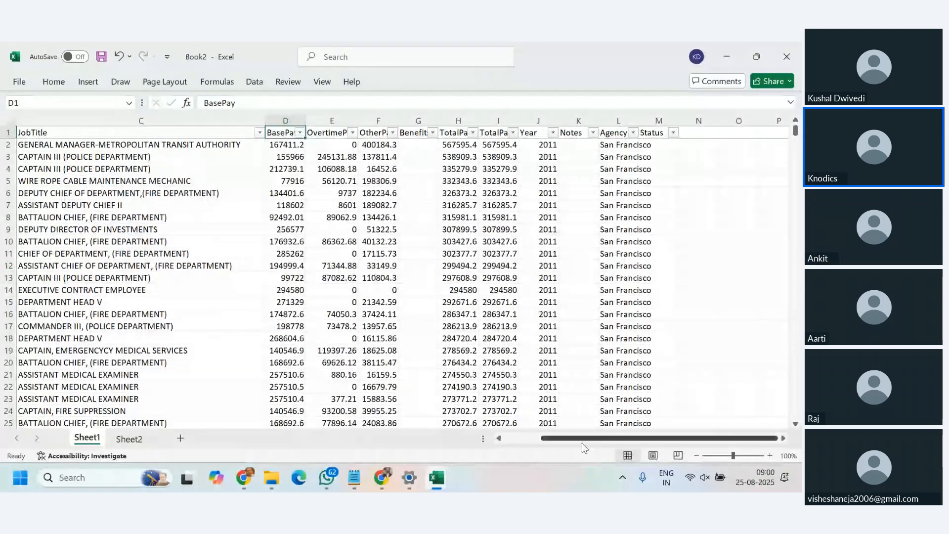
drag(583, 440, 544, 440)
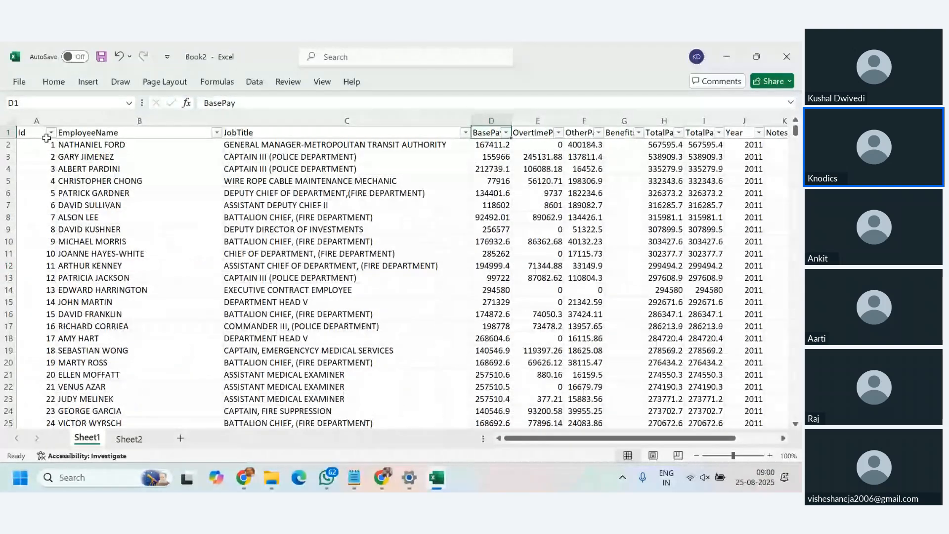
click(46, 137)
key(ctrl+shift+Down)
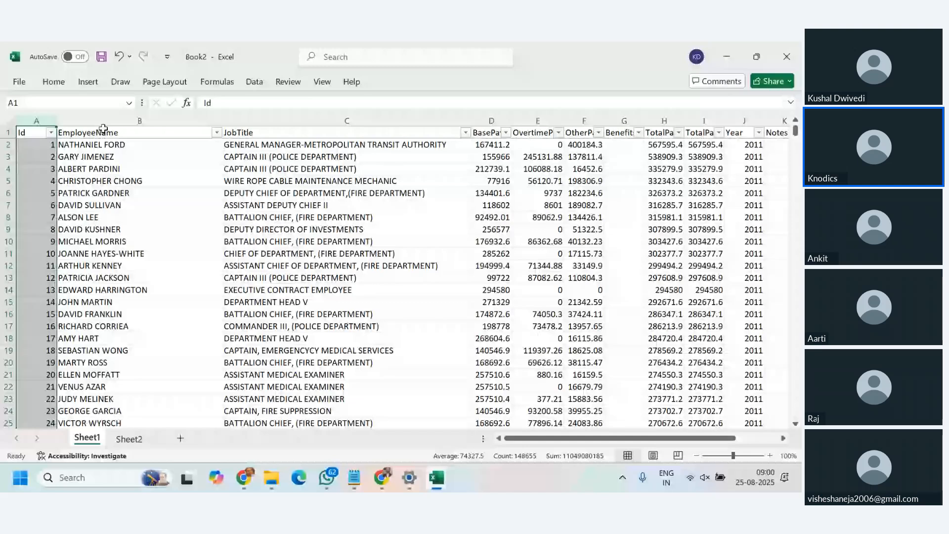
click(30, 132)
key(Right)
key(Right)
key(Right)
key(Right)
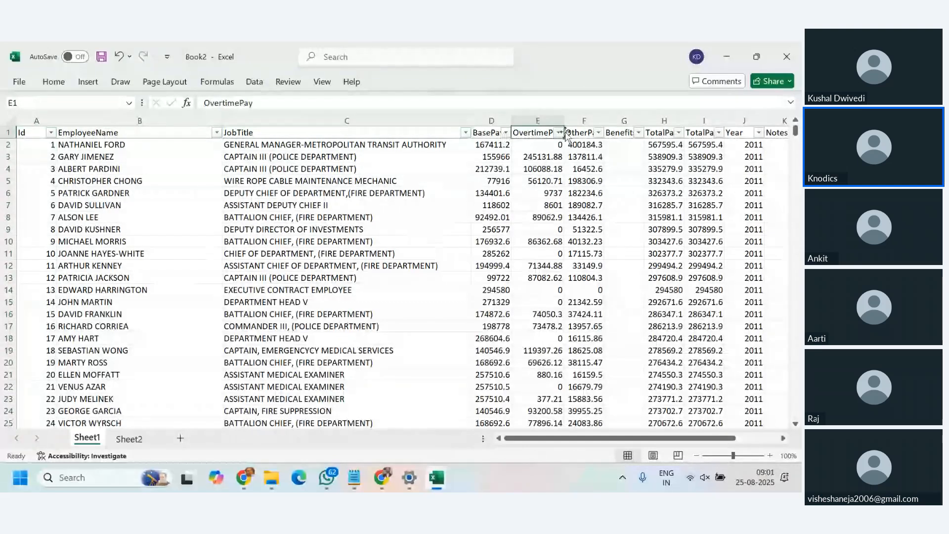
key(Right)
key(Right)
key(Right)
key(Right)
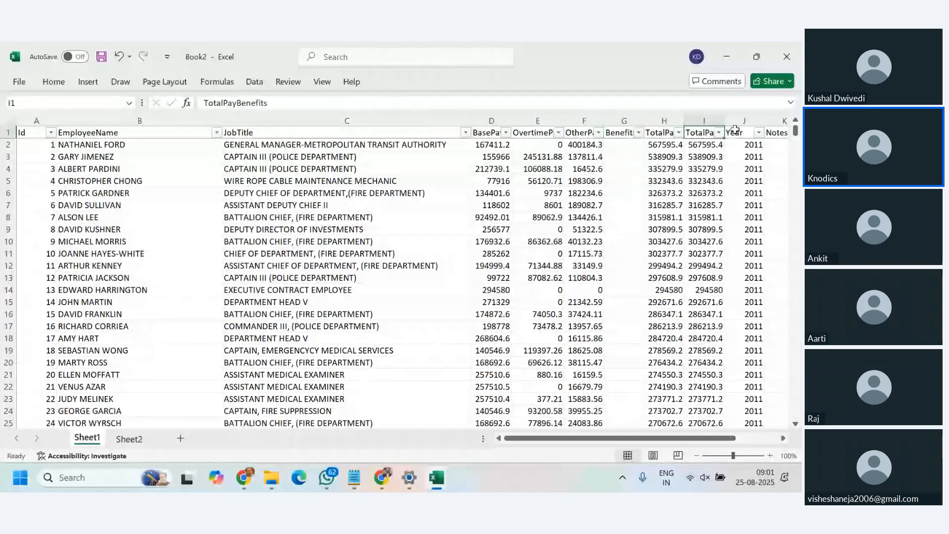
key(Right)
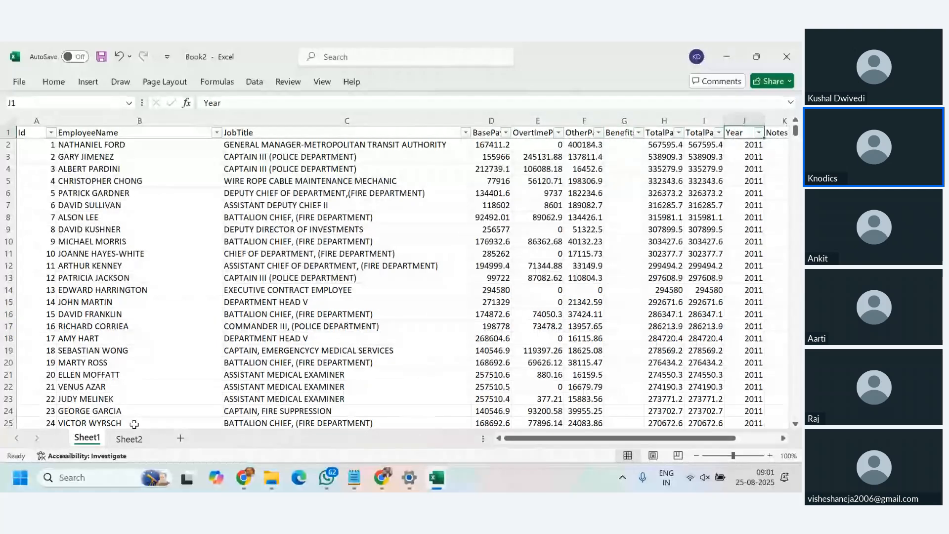
click(130, 438)
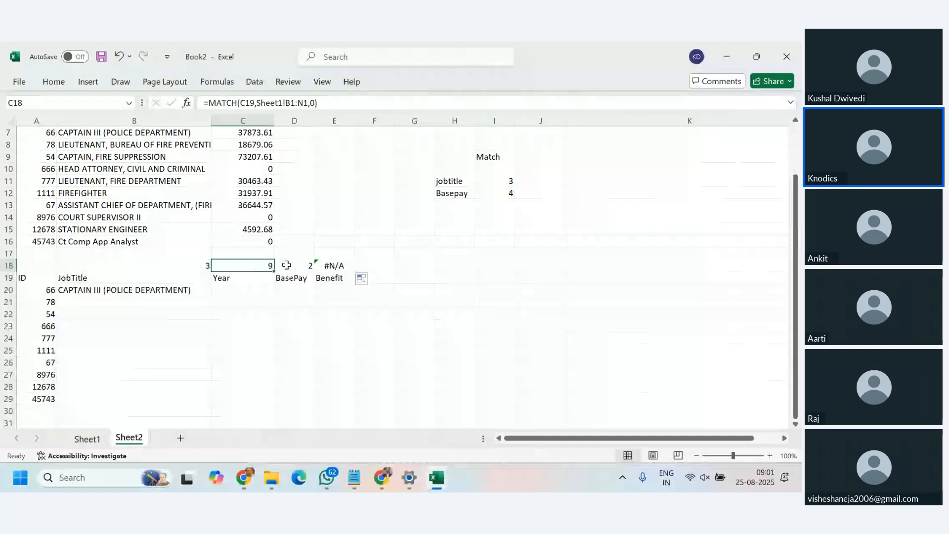
Check the D18 match result against the position of the BasePay header on Sheet1, and return to Sheet2
click(87, 439)
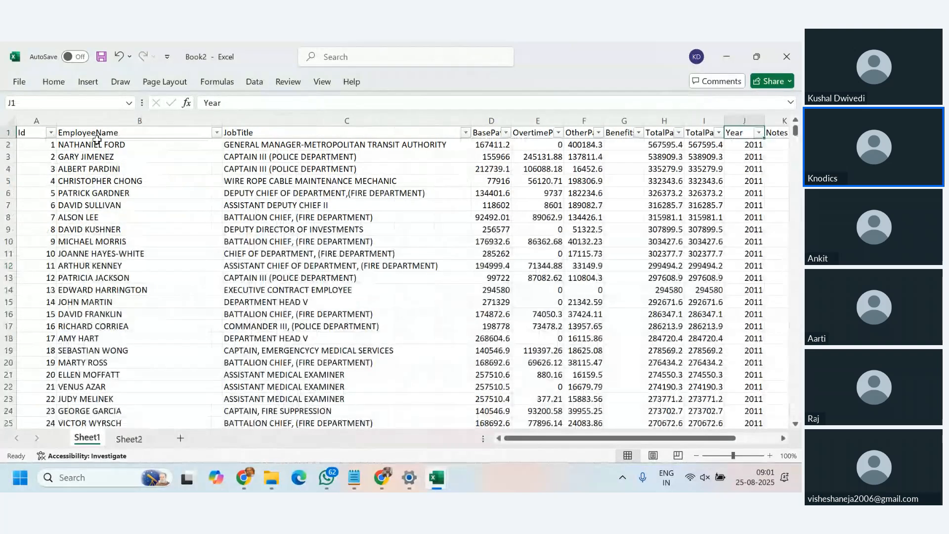
click(486, 134)
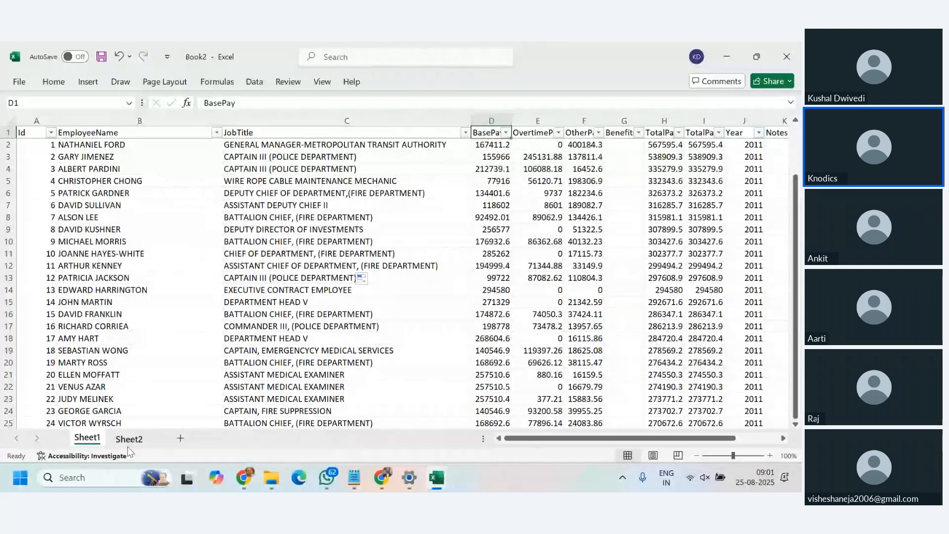
click(129, 440)
Copy the header text Benefits from Sheet1 cell G1 and paste it over the heading in Sheet2 cell E19
click(87, 439)
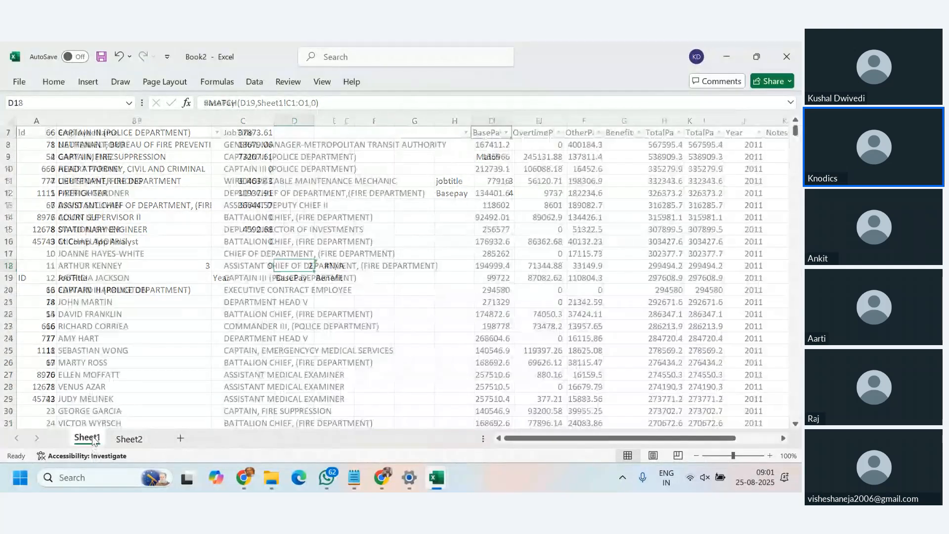
click(620, 134)
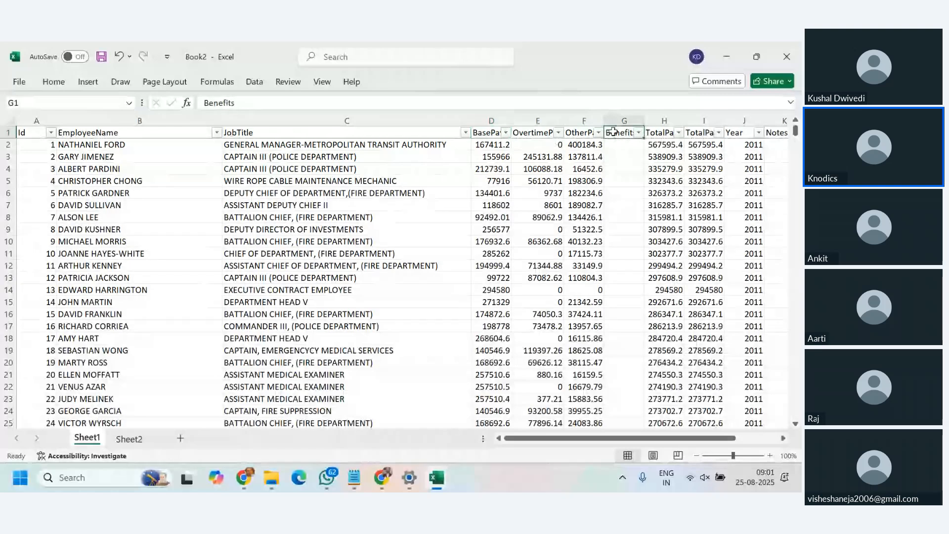
double_click(294, 103)
key(ctrl+c)
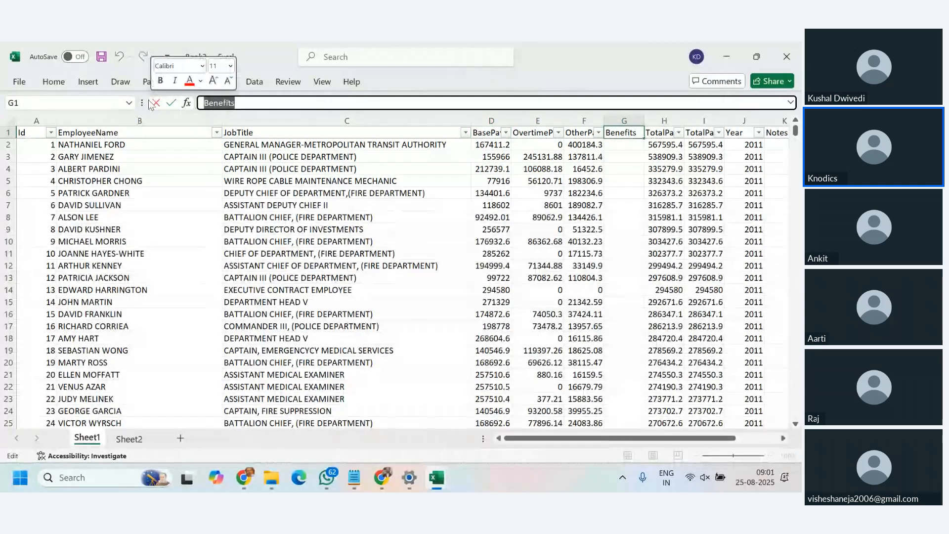
click(154, 103)
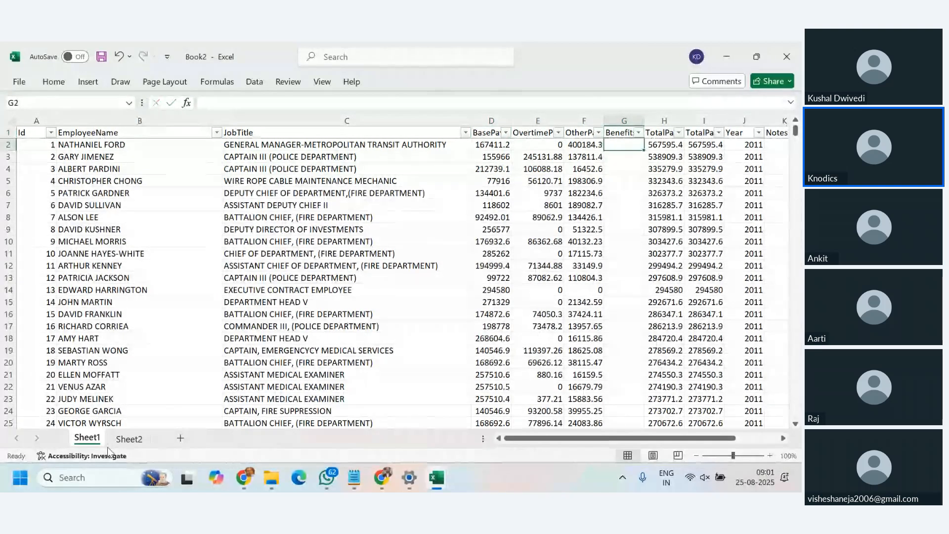
key(ctrl+Page_Down)
click(342, 280)
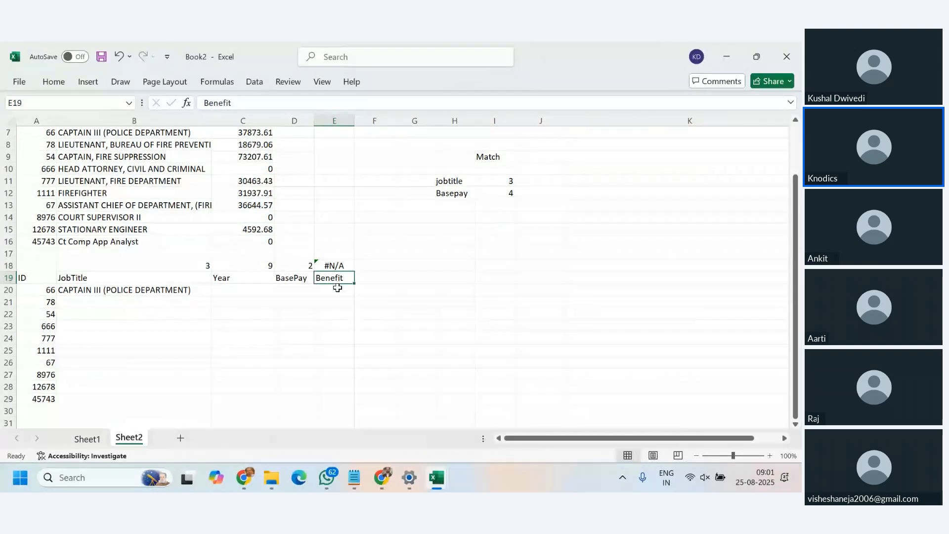
key(ctrl+v)
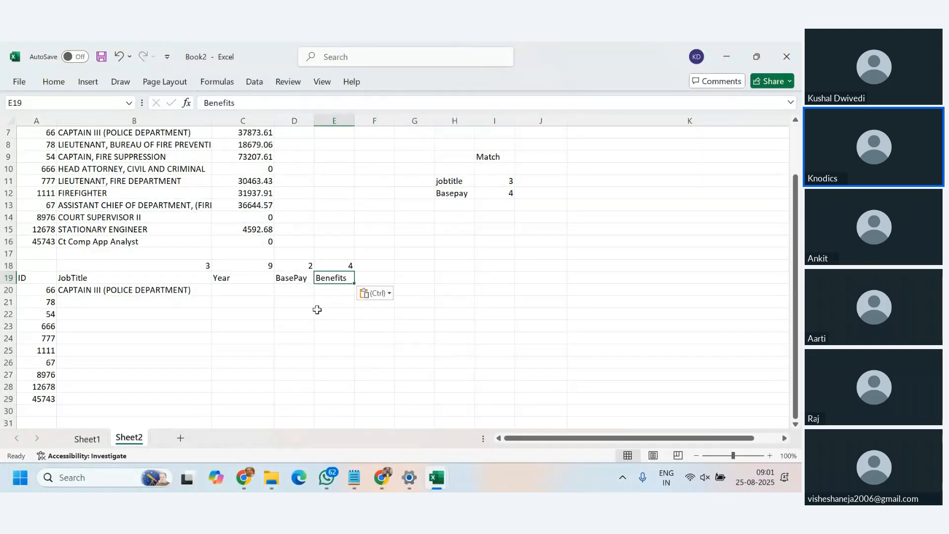
Check the E18 match result by counting the Sheet1 headers one by one from Id to Benefits
click(346, 266)
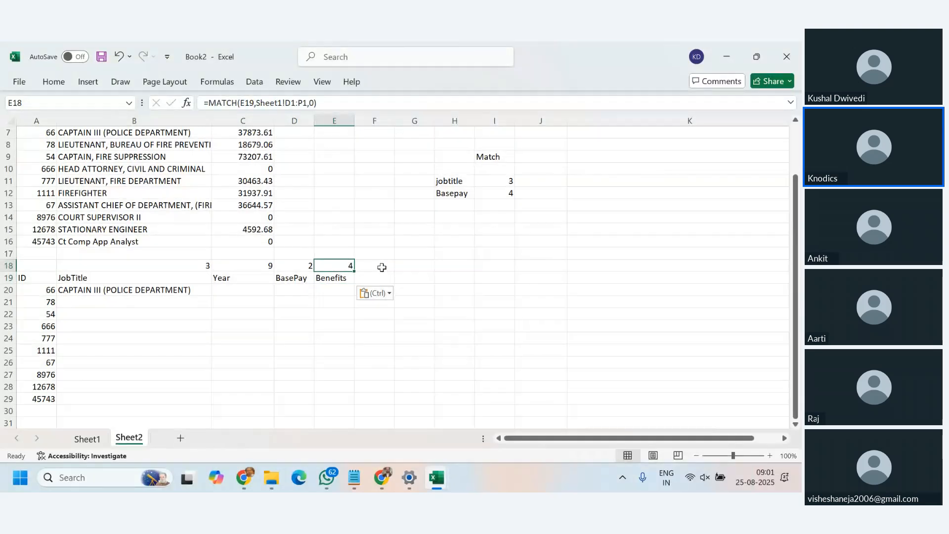
click(350, 278)
click(348, 268)
click(92, 439)
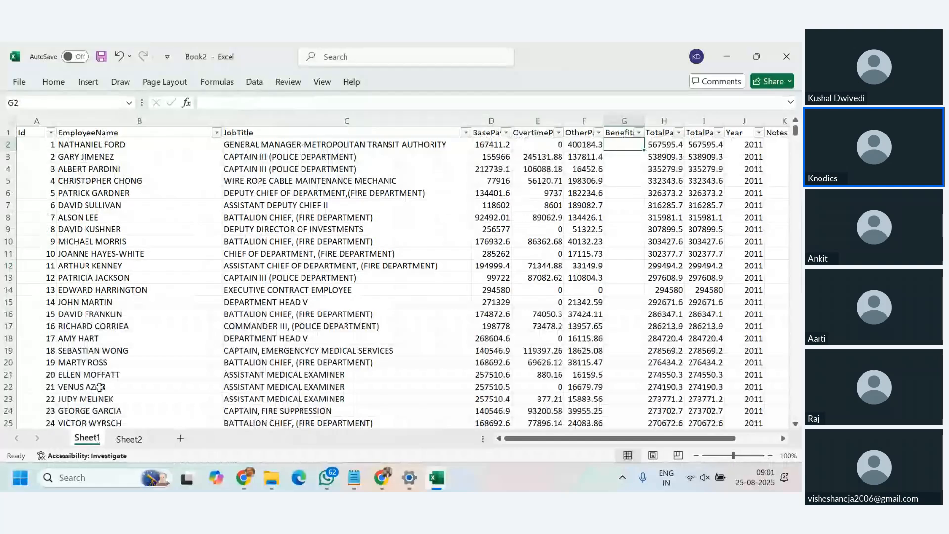
click(25, 135)
click(138, 132)
click(300, 130)
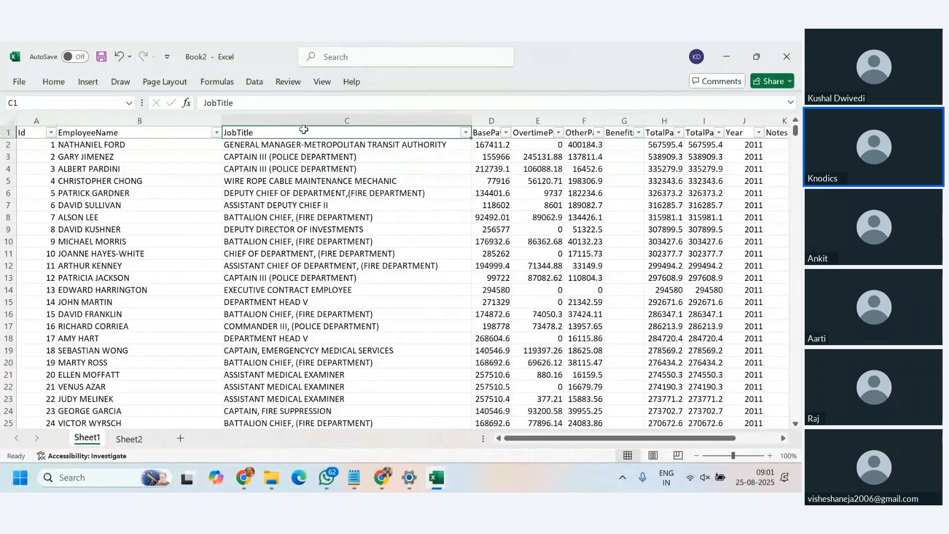
click(490, 132)
click(534, 131)
click(584, 131)
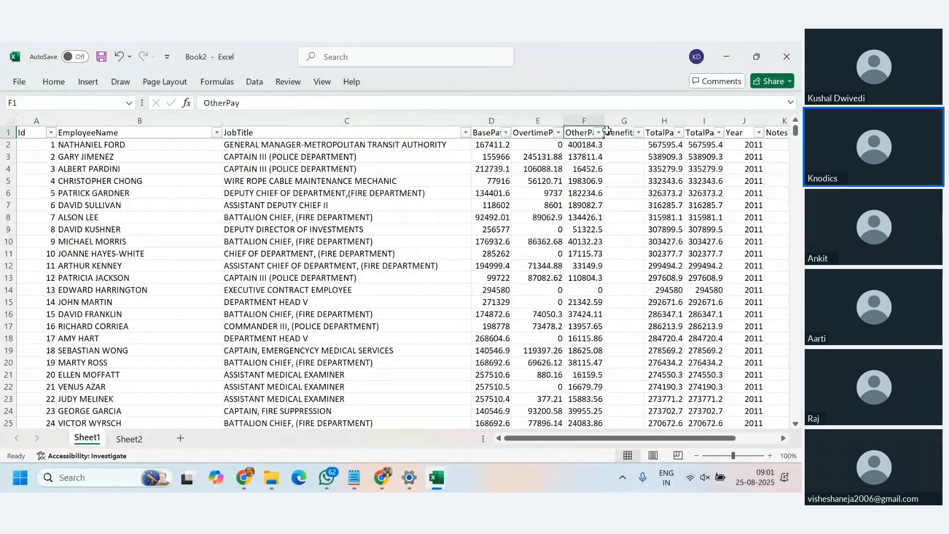
click(613, 132)
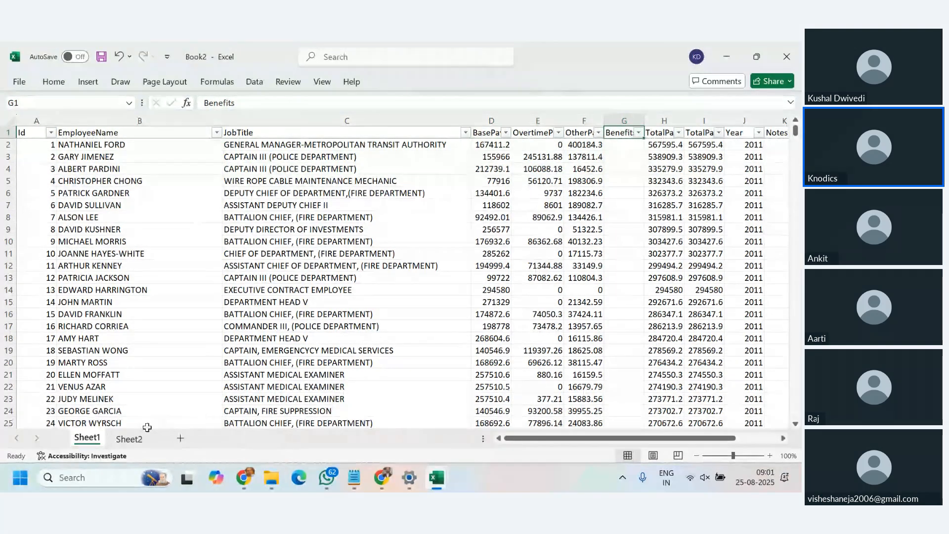
Return to Sheet2 and select the MATCH results in B18:E18 for review
click(129, 439)
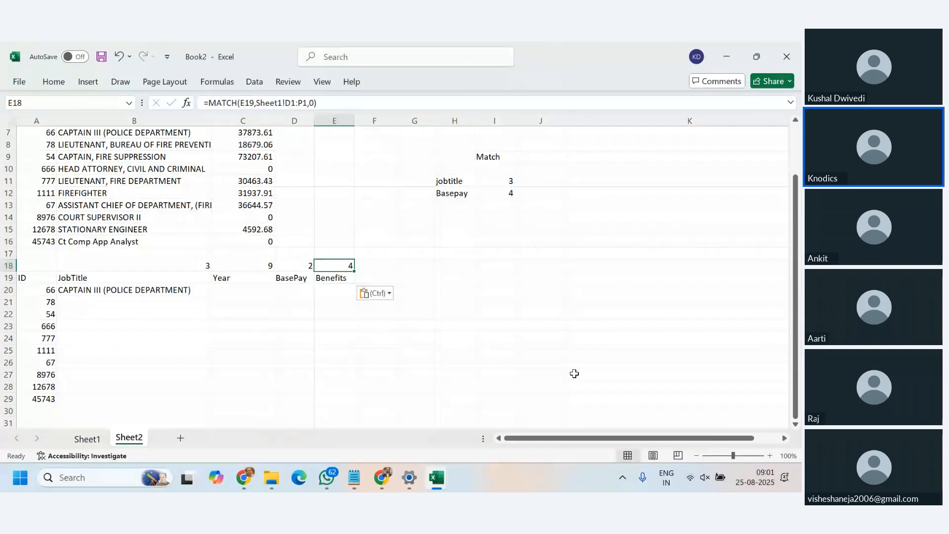
click(187, 262)
drag(187, 260, 352, 267)
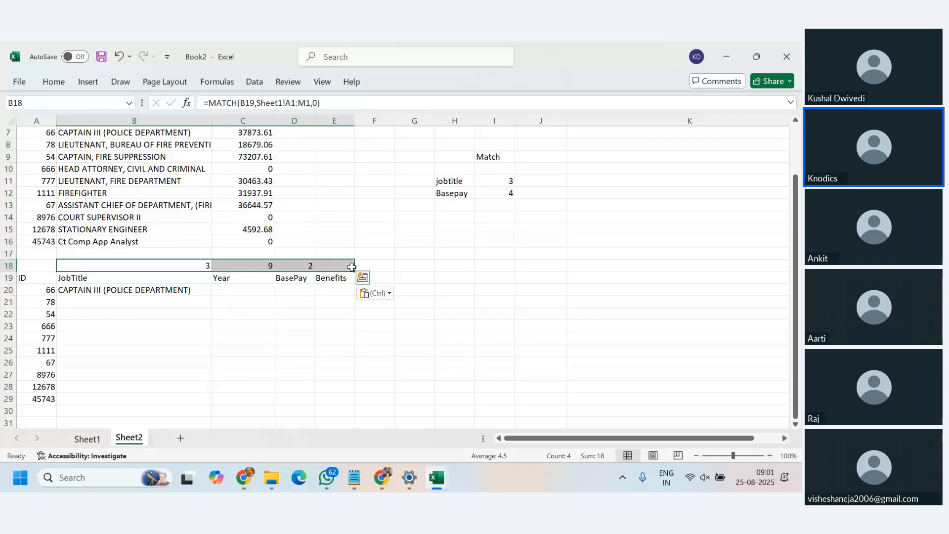
Inspect the Sheet1 lookup range in the MATCH formula of cell B18 and leave the formula as it is
click(134, 266)
double_click(248, 103)
key(Escape)
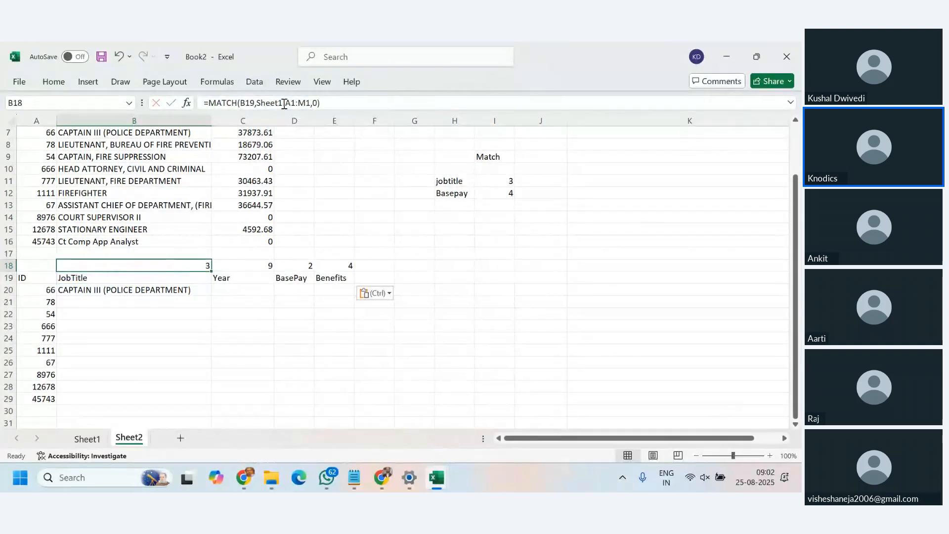
drag(285, 104, 307, 104)
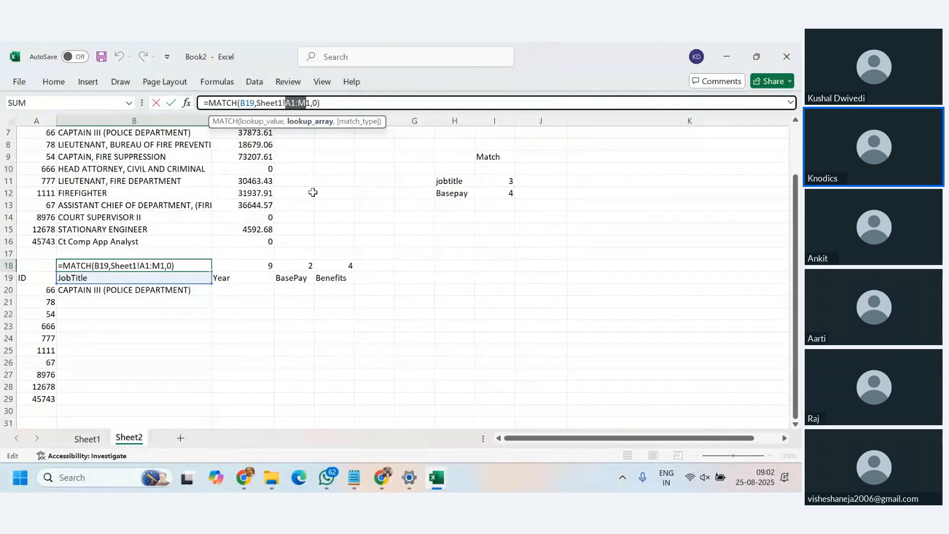
key(Escape)
Check the extent of the lookup range on Sheet1 from the Id header in A1 to the Status header in M1, and return to Sheet2
click(86, 439)
click(33, 133)
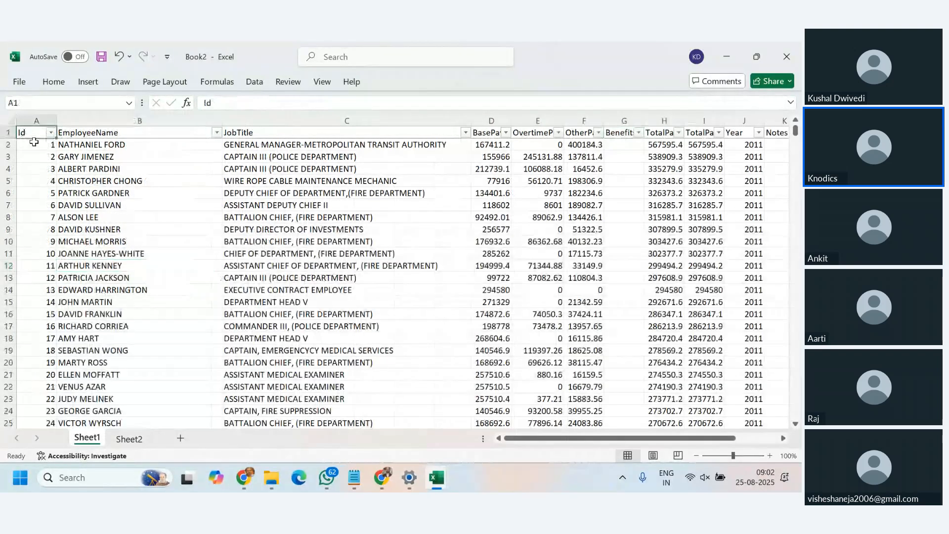
drag(619, 438, 657, 438)
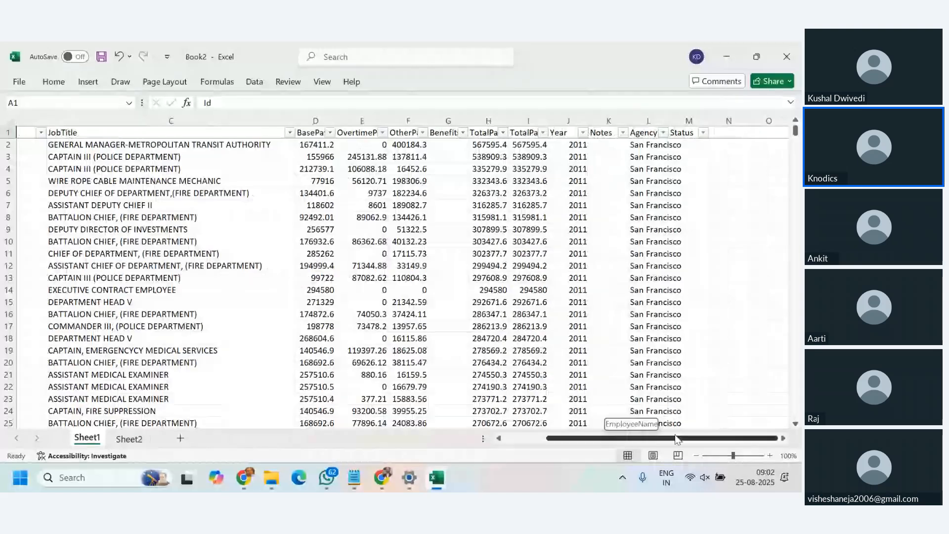
click(663, 119)
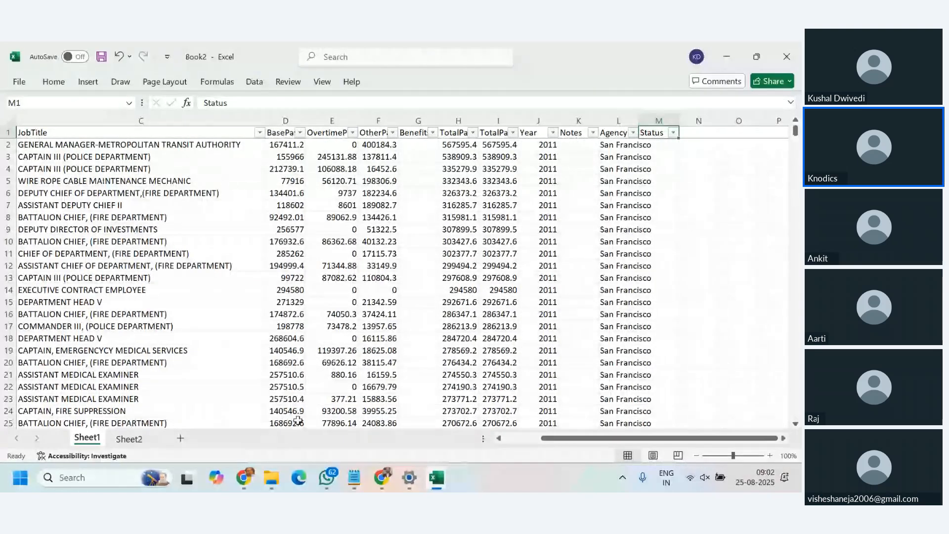
click(129, 438)
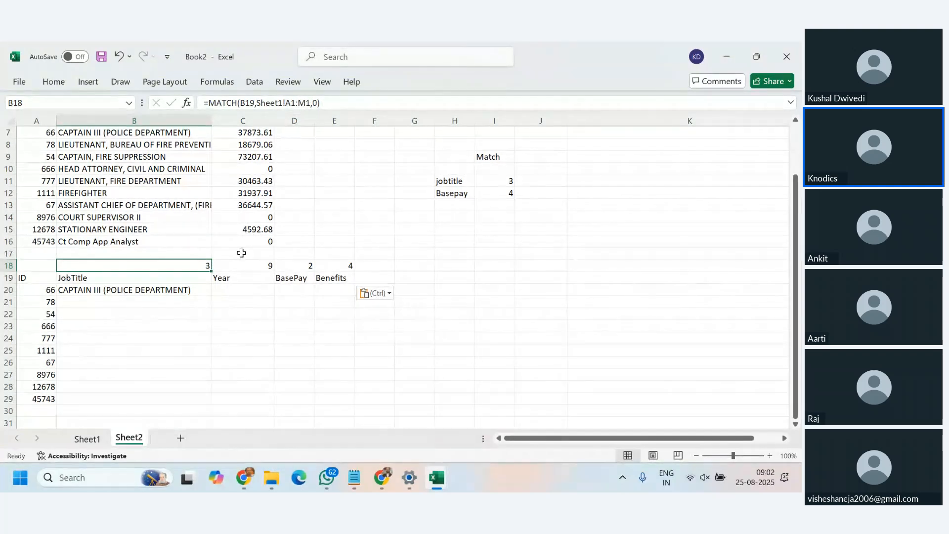
Compare the lookup ranges in the MATCH formulas of B18, C18, D18 and E18 for shifted references
key(Right)
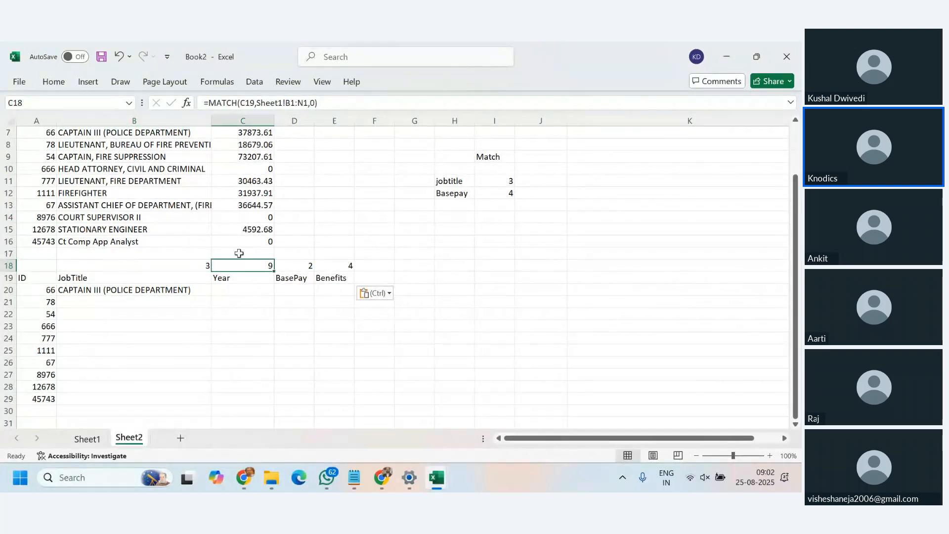
click(246, 104)
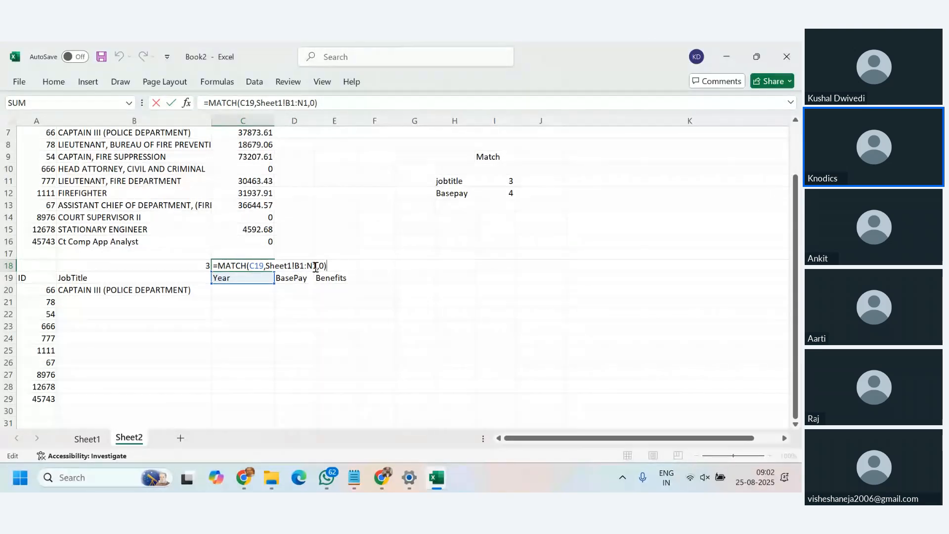
key(ctrl+Return)
click(160, 267)
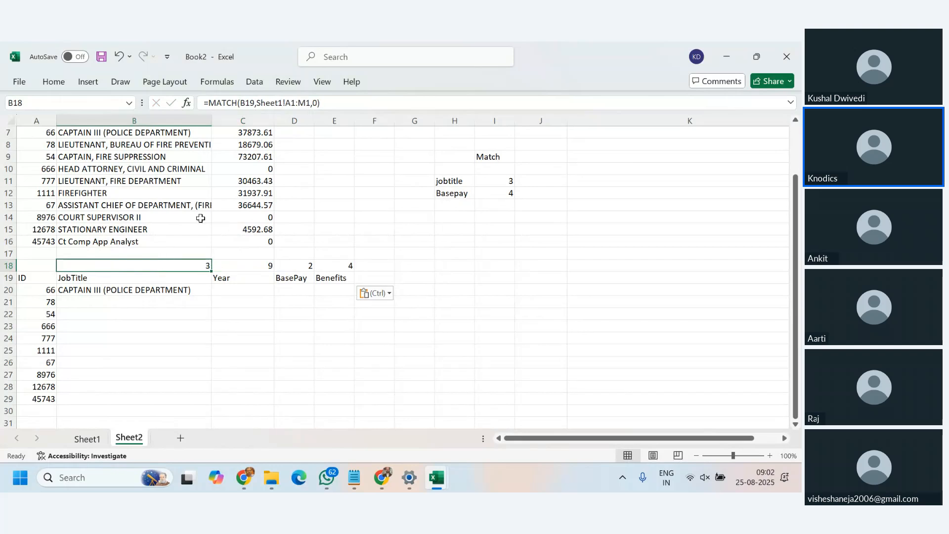
click(245, 268)
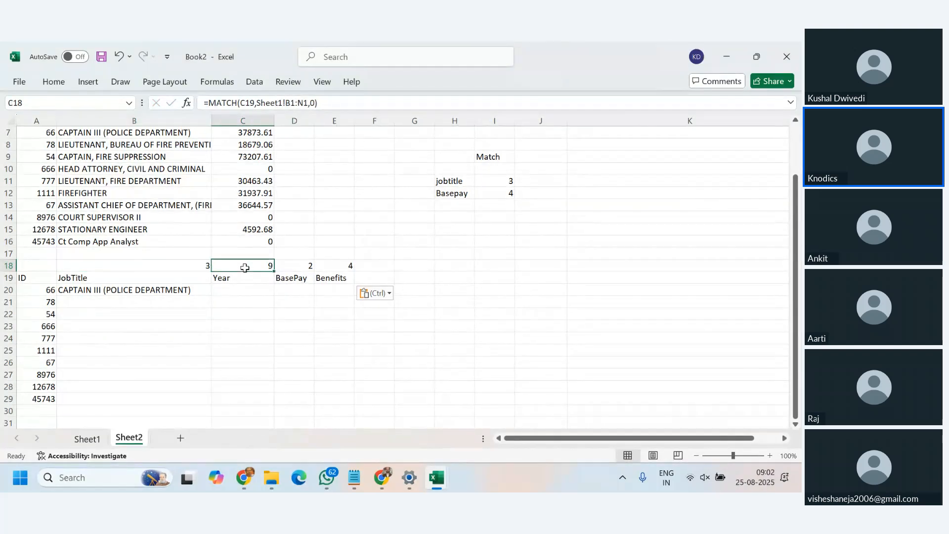
click(297, 270)
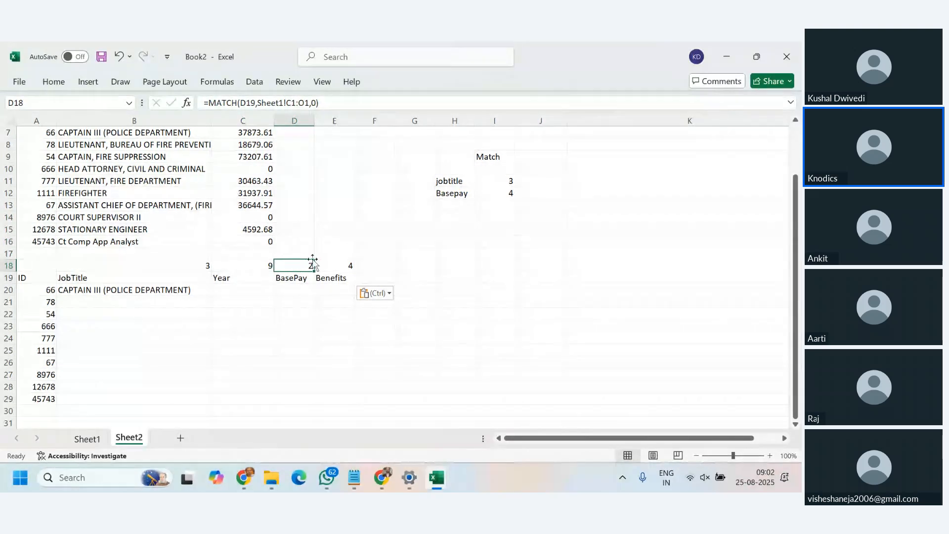
click(338, 267)
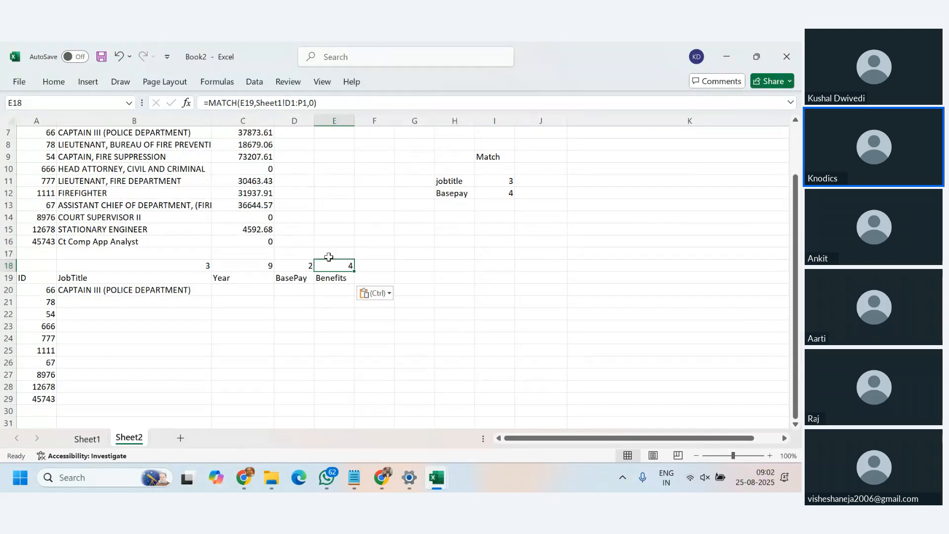
Lock the lookup range in the B18 MATCH formula as the absolute reference Sheet1!$A$1:$M$1
click(149, 268)
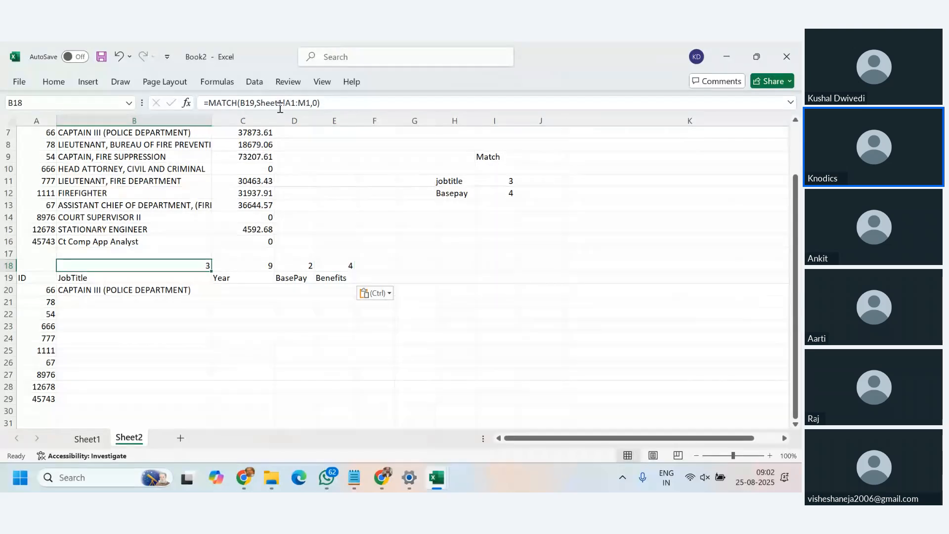
drag(285, 103, 311, 104)
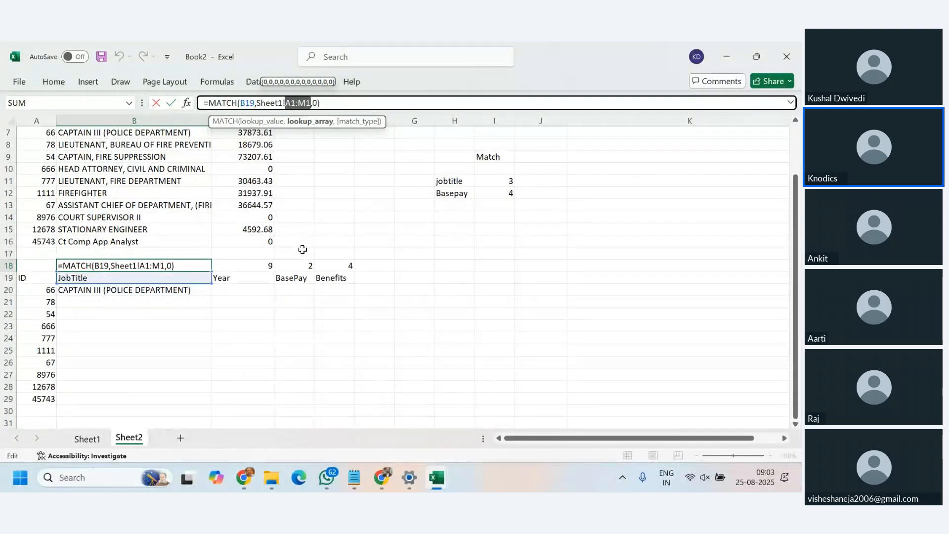
key(F4)
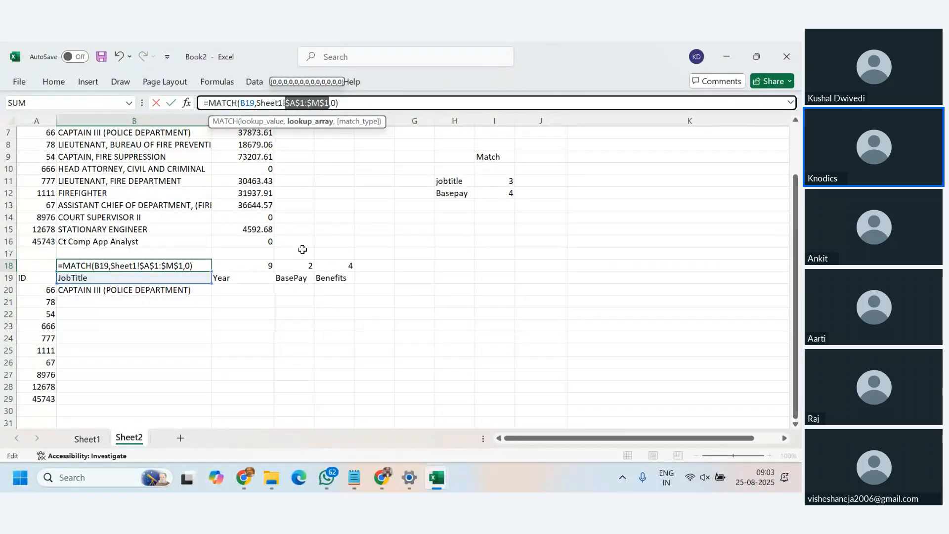
key(Return)
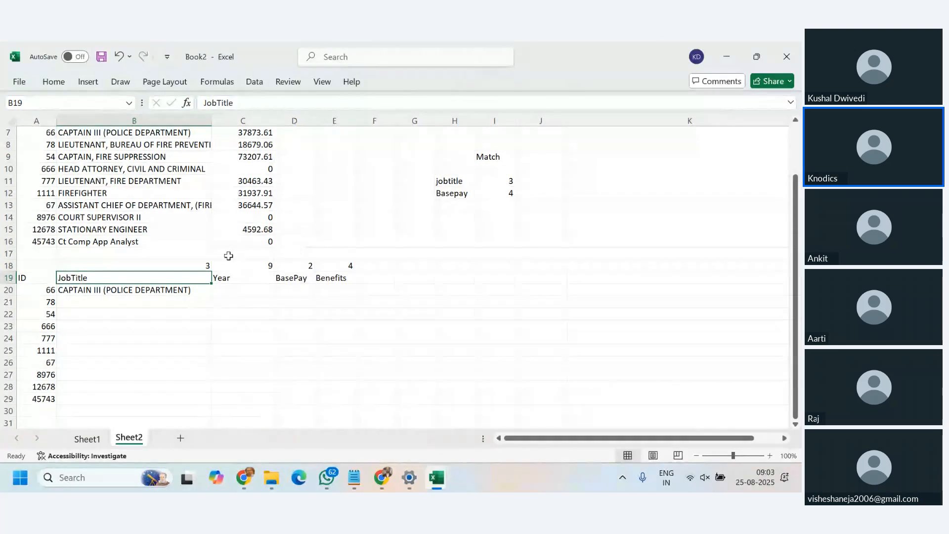
Fill the corrected MATCH formula from B18 across to E18
click(106, 267)
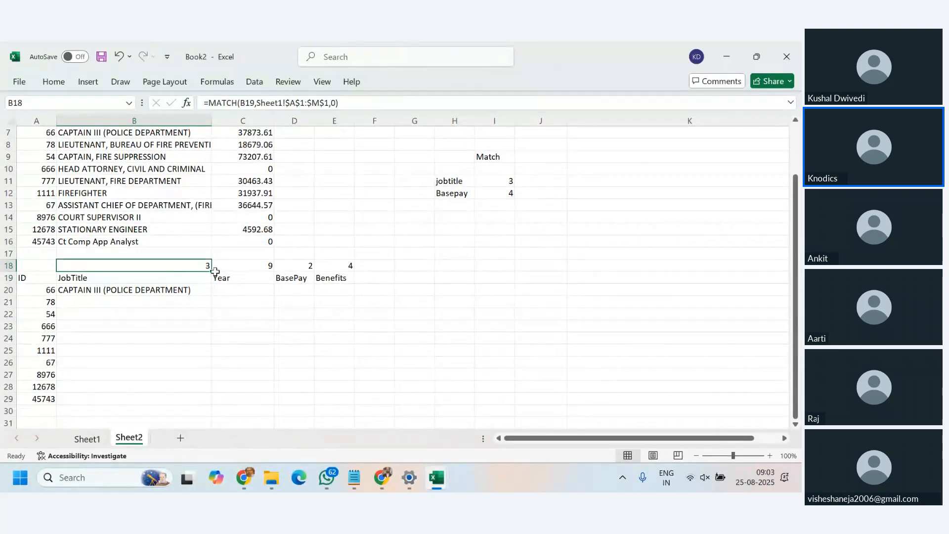
drag(212, 273, 349, 267)
click(538, 294)
Review the C18 and D18 formulas, and check the D18 result against the position of the BasePay column on Sheet1
click(252, 267)
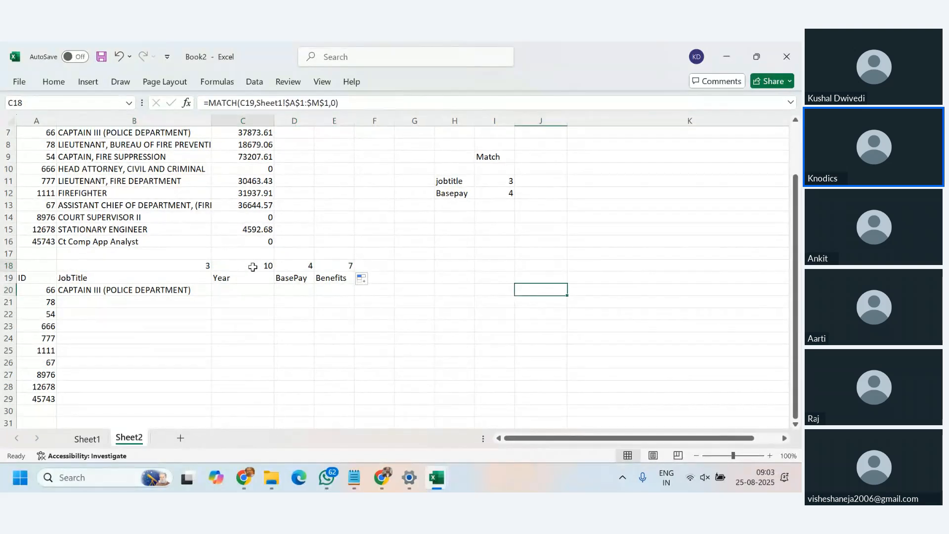
key(Right)
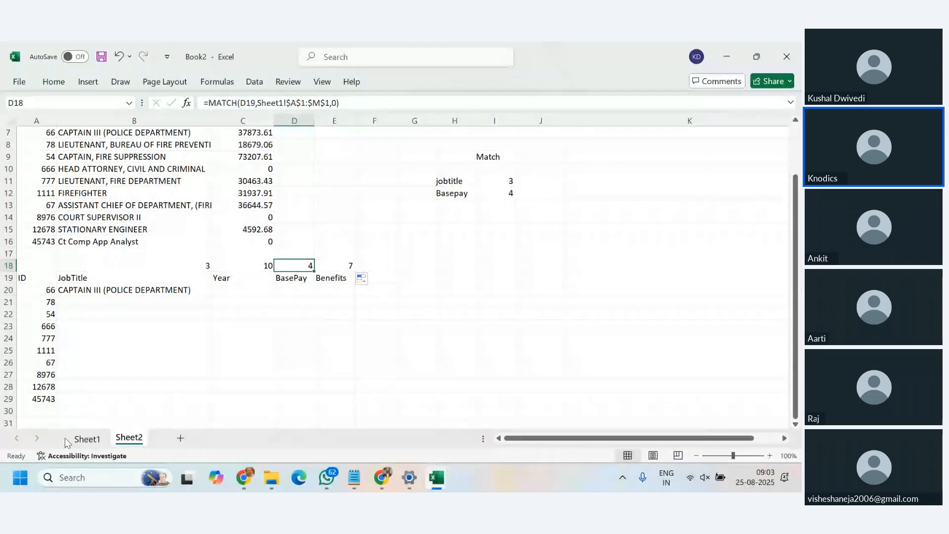
click(86, 439)
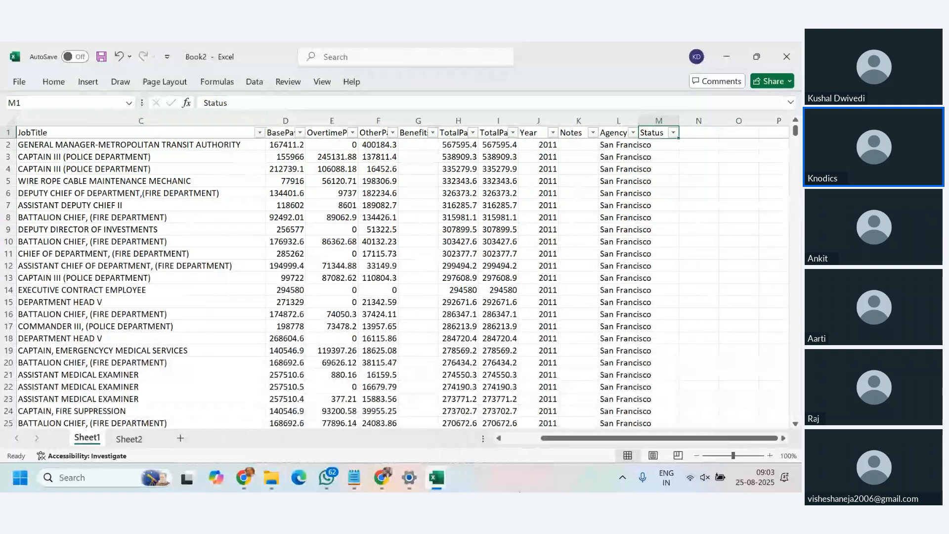
click(513, 438)
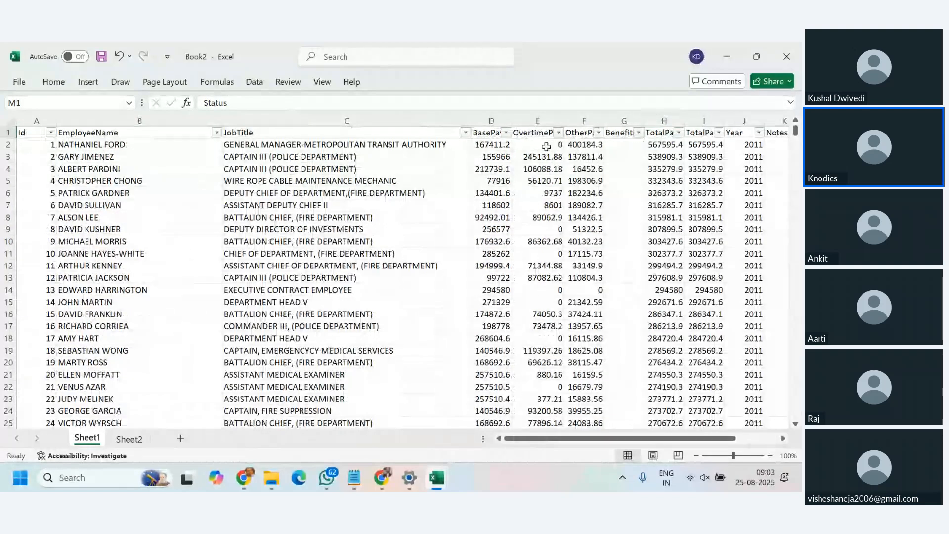
click(495, 120)
click(129, 439)
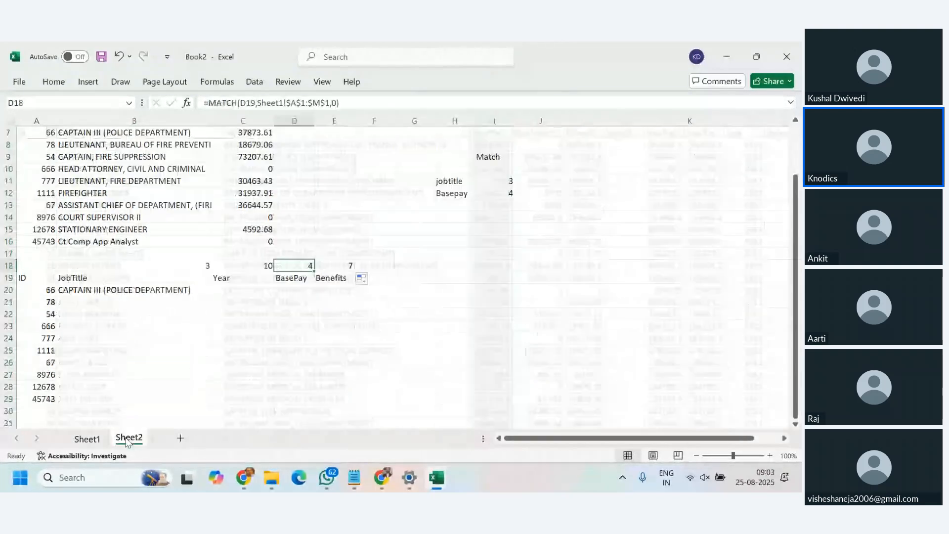
Check the Benefits match result by counting Sheet1 columns from OvertimePay to Benefits, and review the results in B18:E18 on Sheet2
click(89, 438)
click(539, 120)
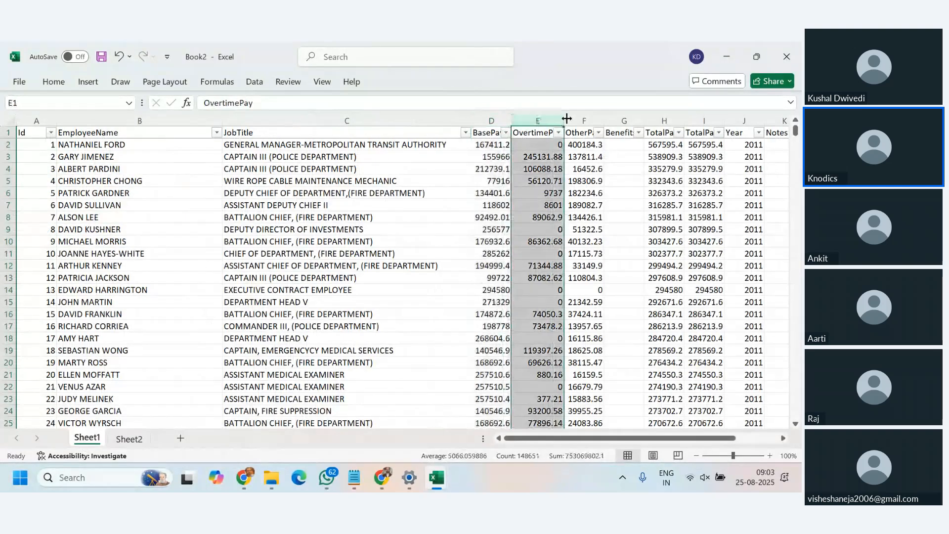
click(583, 120)
click(616, 120)
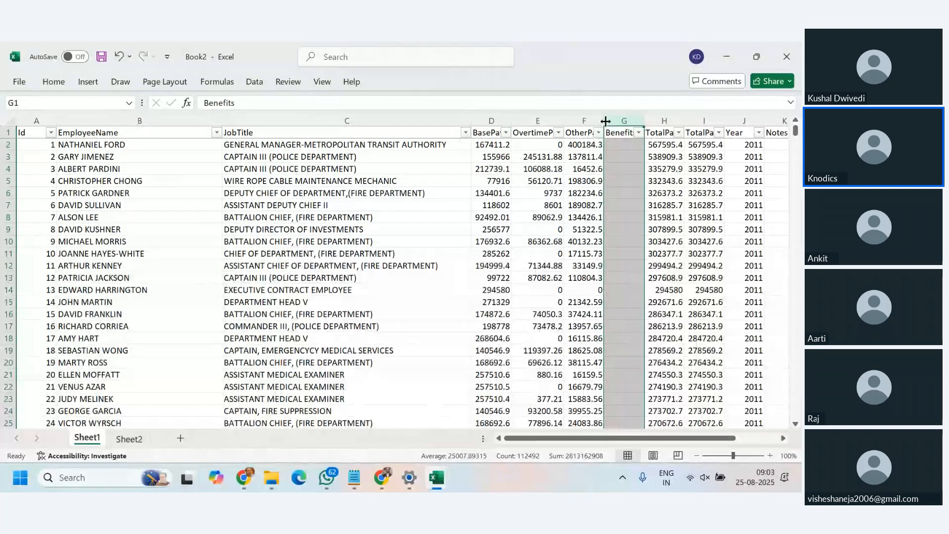
click(129, 438)
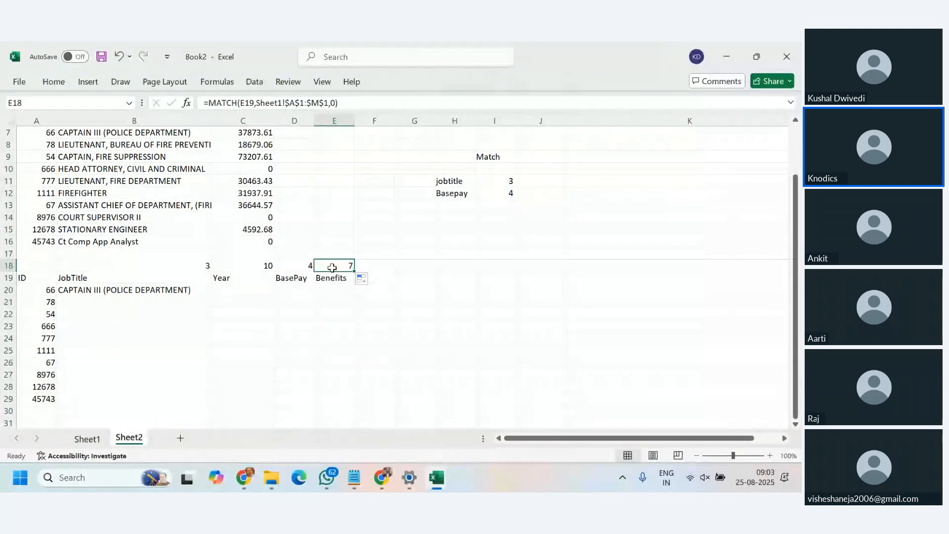
drag(206, 265, 344, 266)
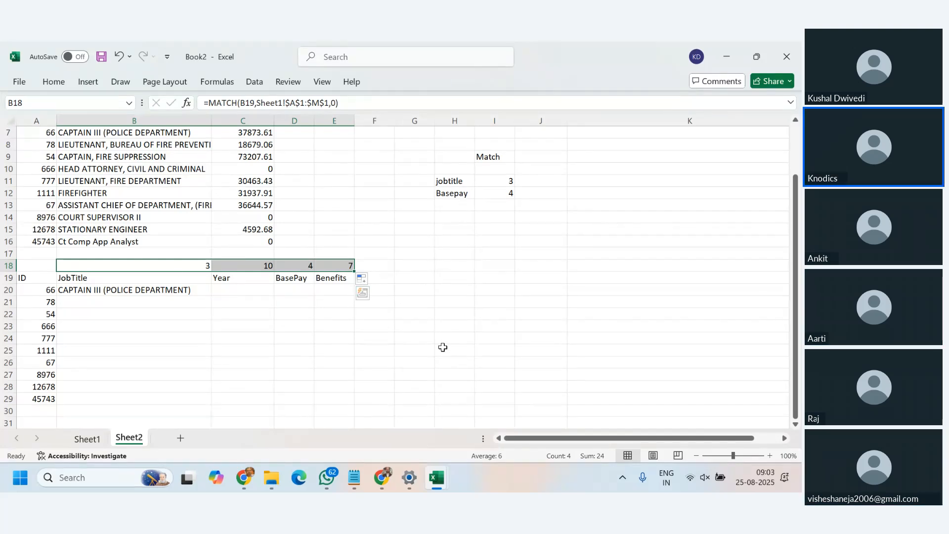
click(442, 349)
Cycle the B18 lookup range through its relative and mixed reference styles back to $A$1:$M$1, and confirm the formula
click(186, 267)
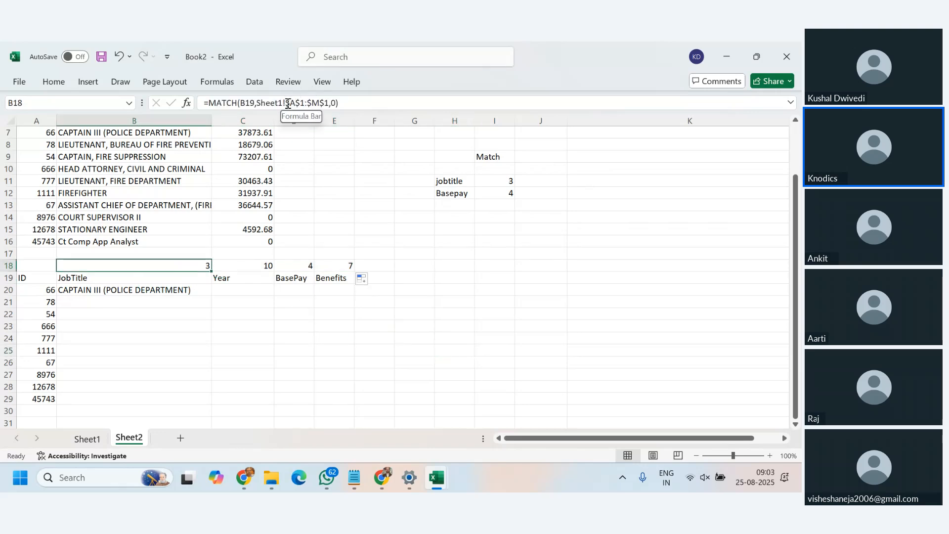
drag(288, 104, 331, 104)
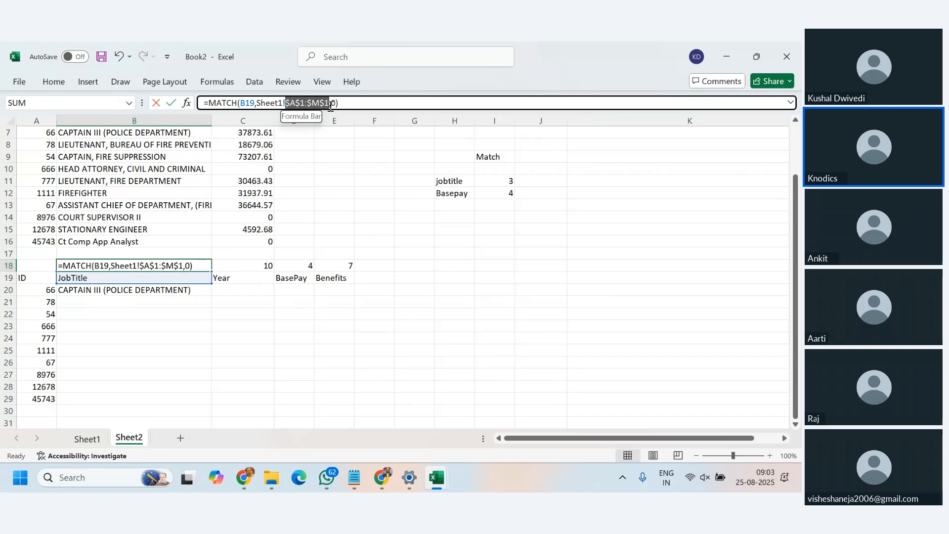
key(F4)
key(F4)
key(F4)
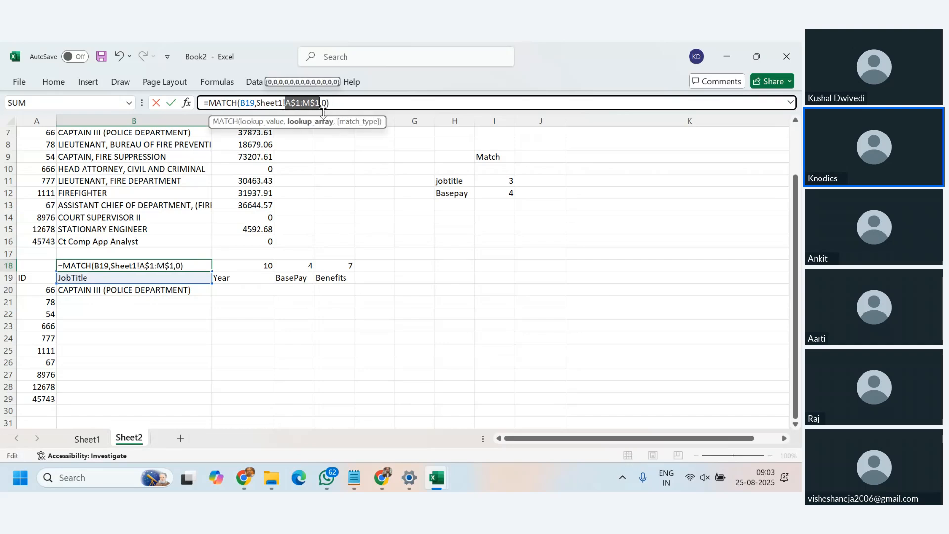
key(F4)
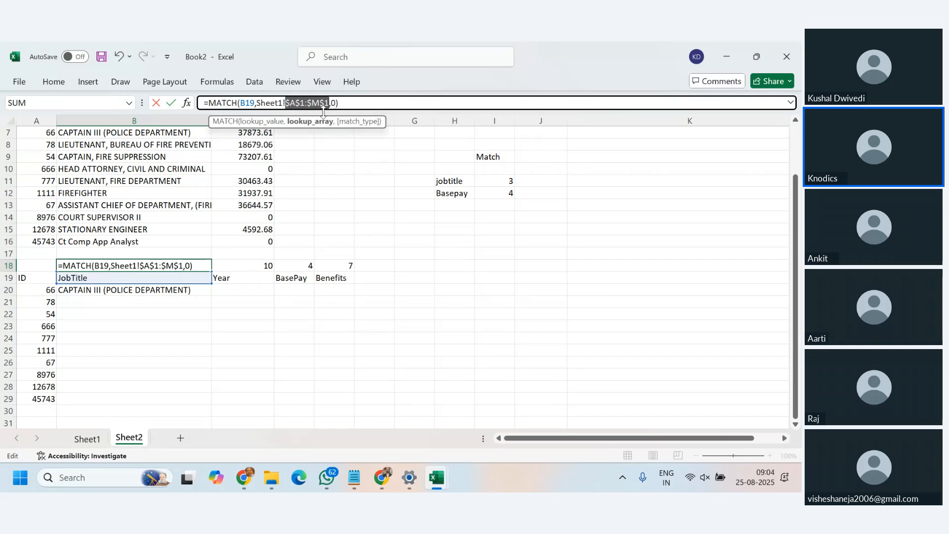
click(383, 104)
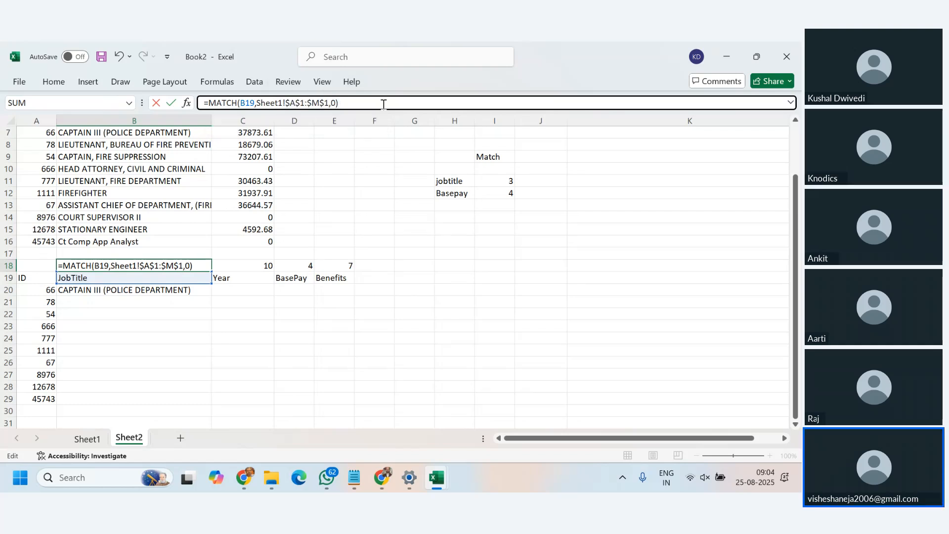
key(ctrl+Return)
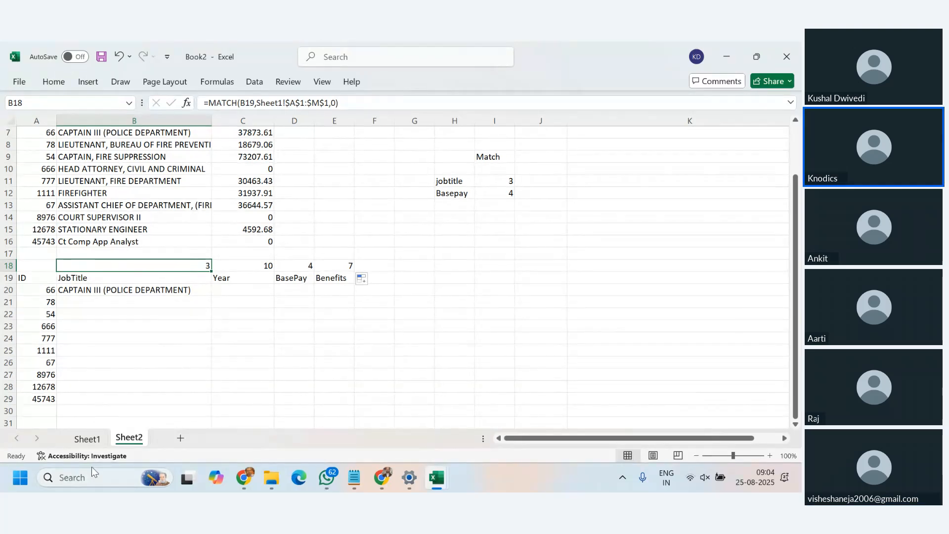
Select the Sheet1 headers A1:M1 to review the locked lookup range, and return to the B18 formula on Sheet2
click(87, 440)
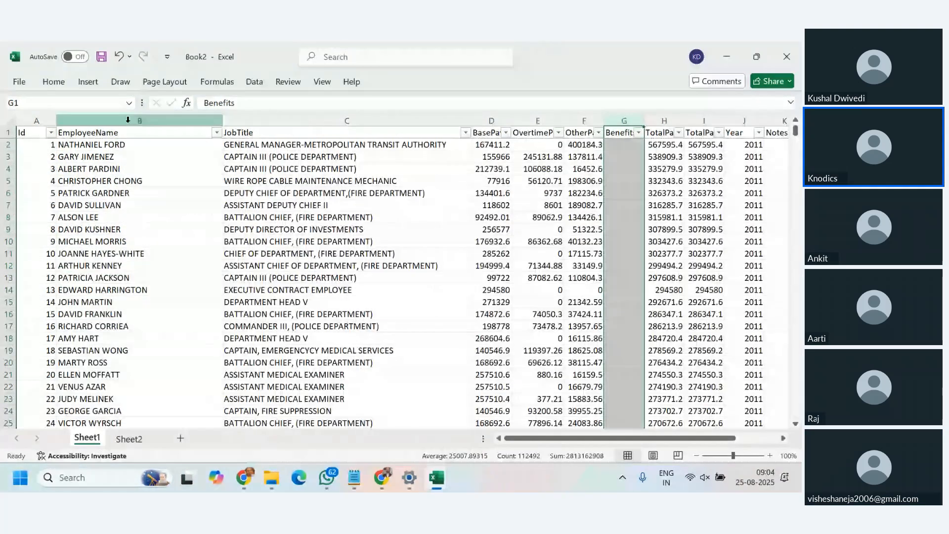
drag(31, 132, 654, 131)
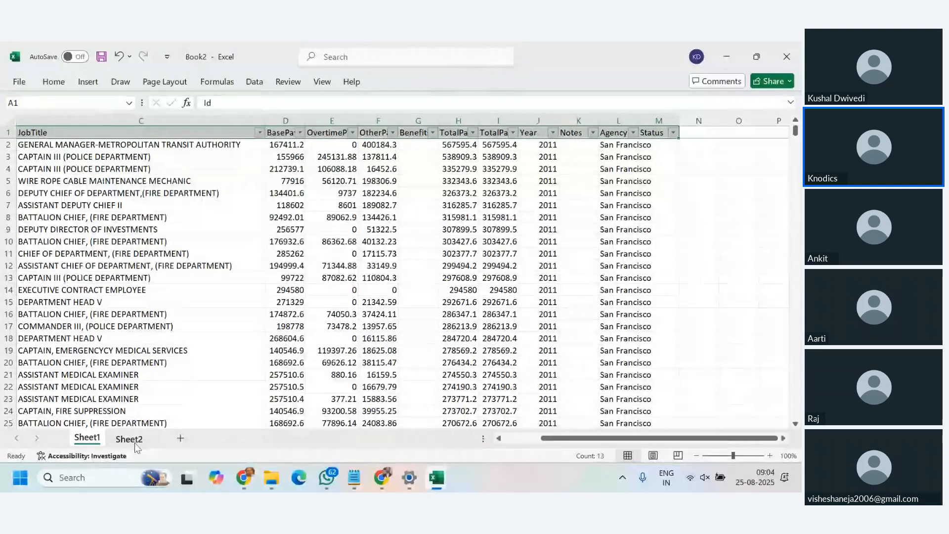
click(134, 441)
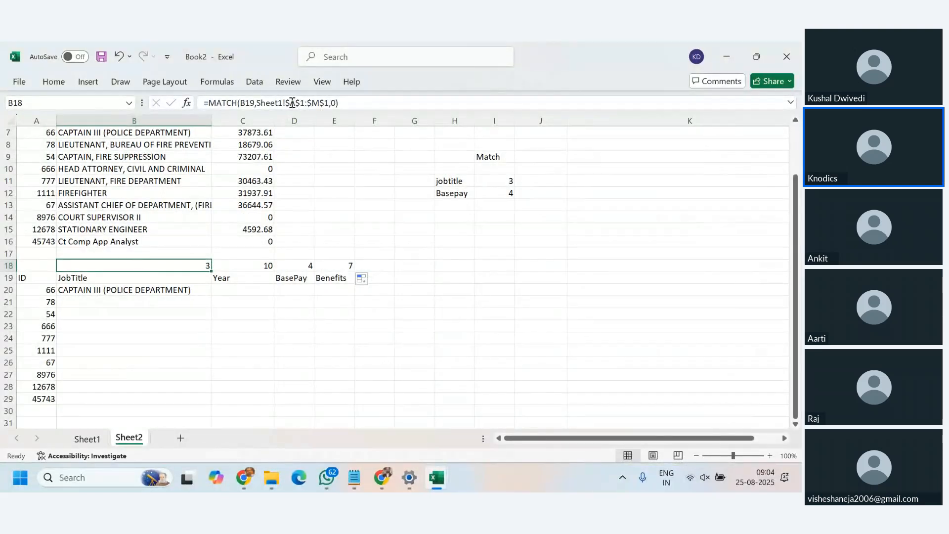
Review the locked Sheet1!$A$1:$M$1 lookup range in the B18 MATCH formula and in the C18, D18 and E18 formulas
drag(286, 102, 329, 105)
key(Escape)
click(257, 265)
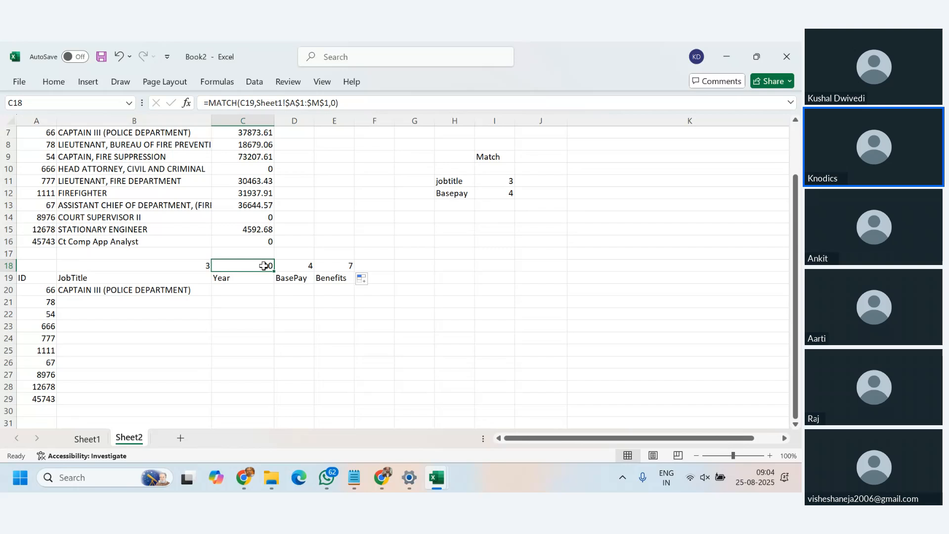
click(302, 266)
click(348, 265)
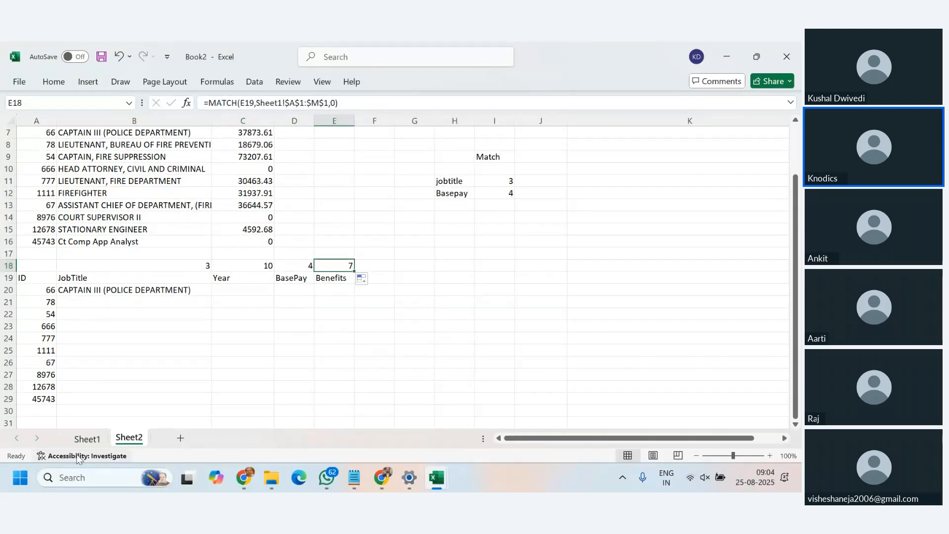
Review the Sheet1 header row from its first column, and recheck the B18 and E18 MATCH formulas and their locked range on Sheet2
click(87, 439)
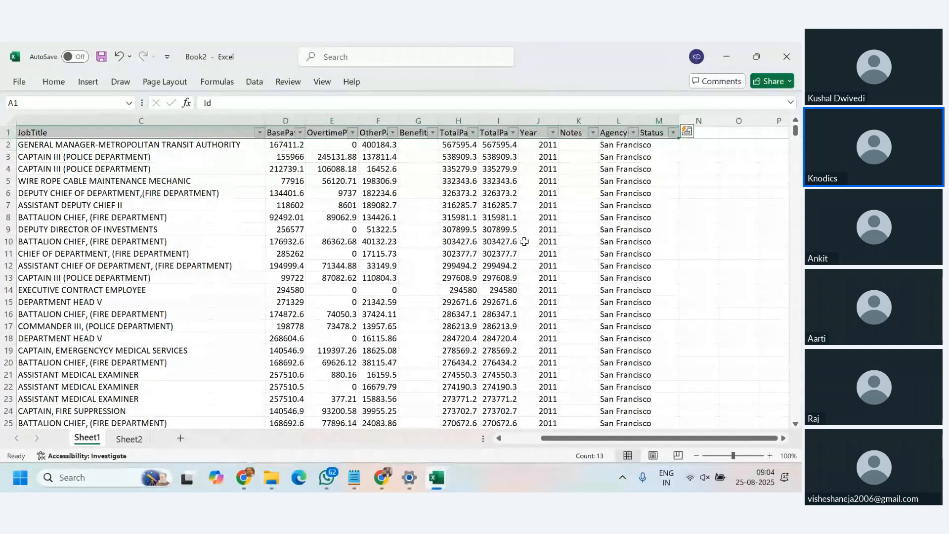
click(519, 439)
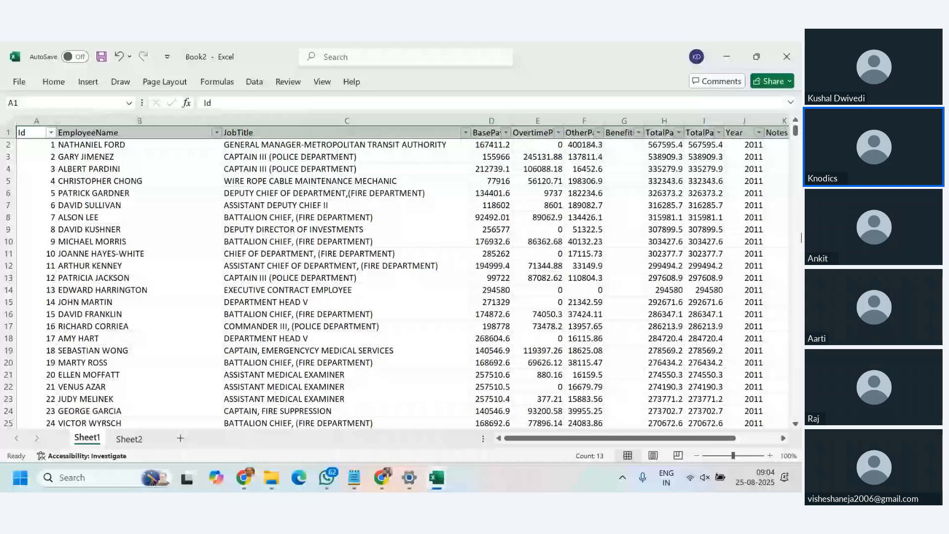
click(129, 439)
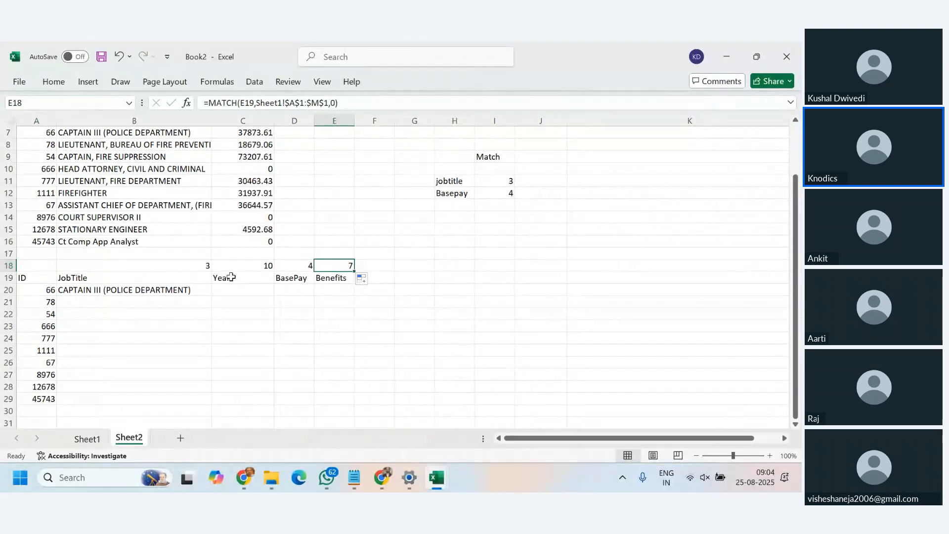
click(188, 266)
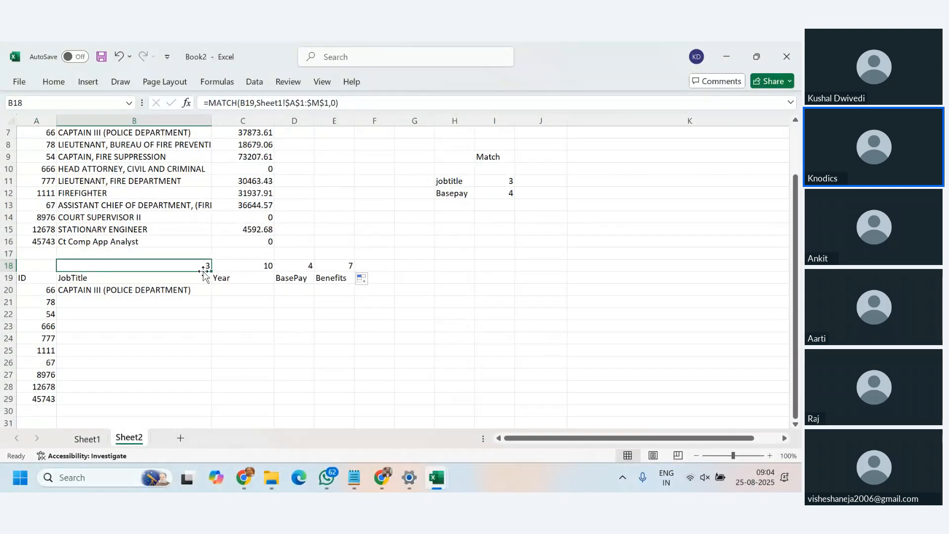
click(341, 265)
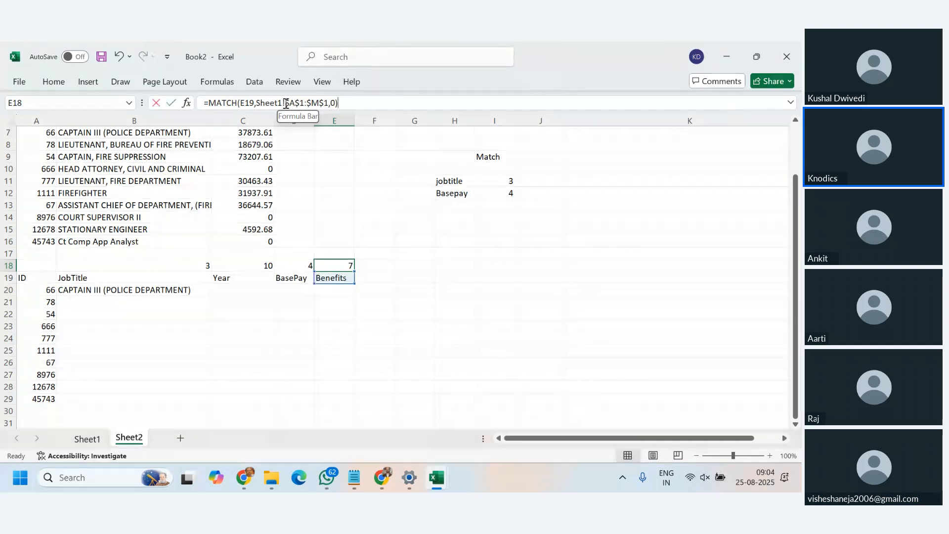
drag(285, 103, 328, 105)
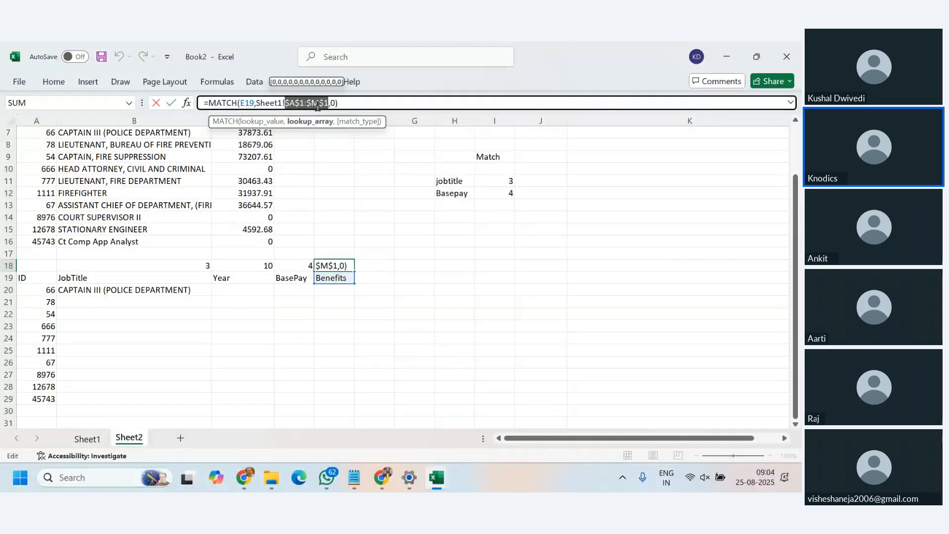
key(ctrl+Return)
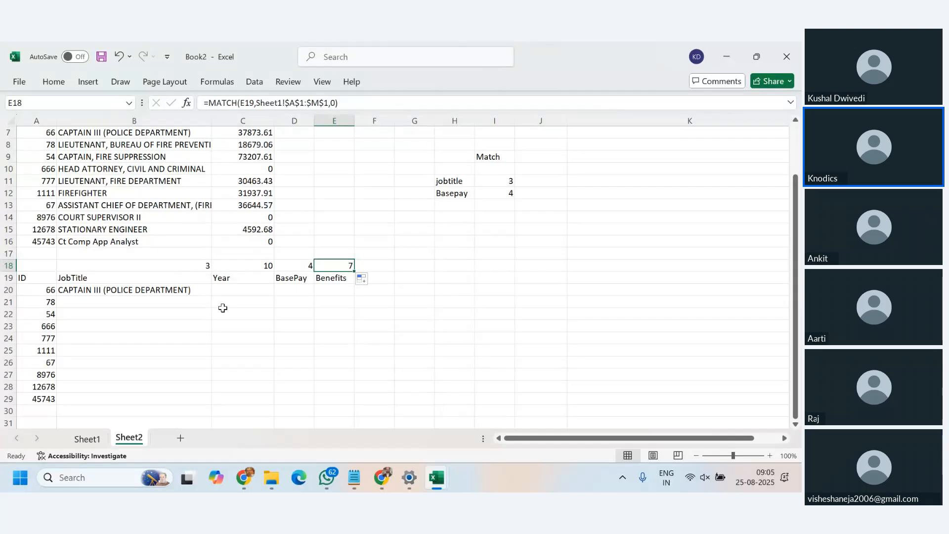
Replace the hard-coded column index 3 in the B20 VLOOKUP formula with a reference to B18
click(182, 291)
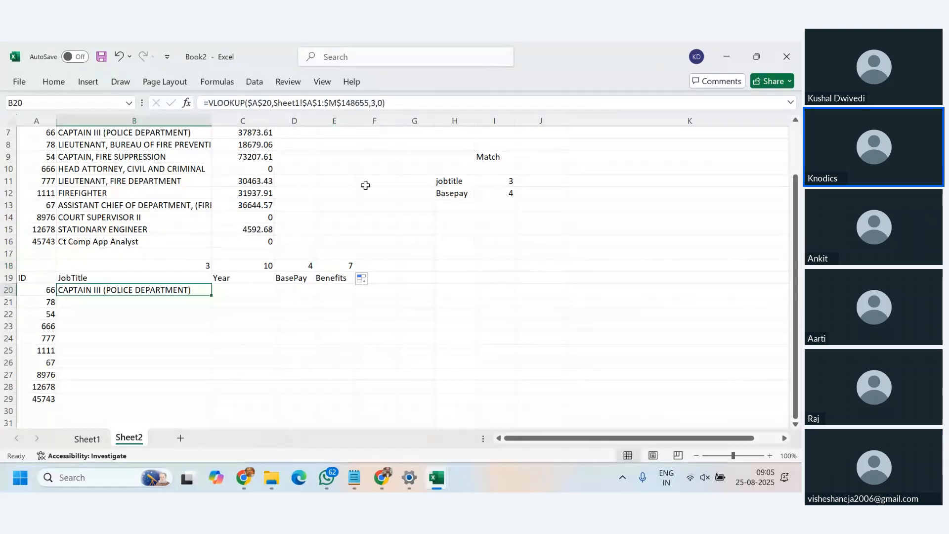
double_click(374, 104)
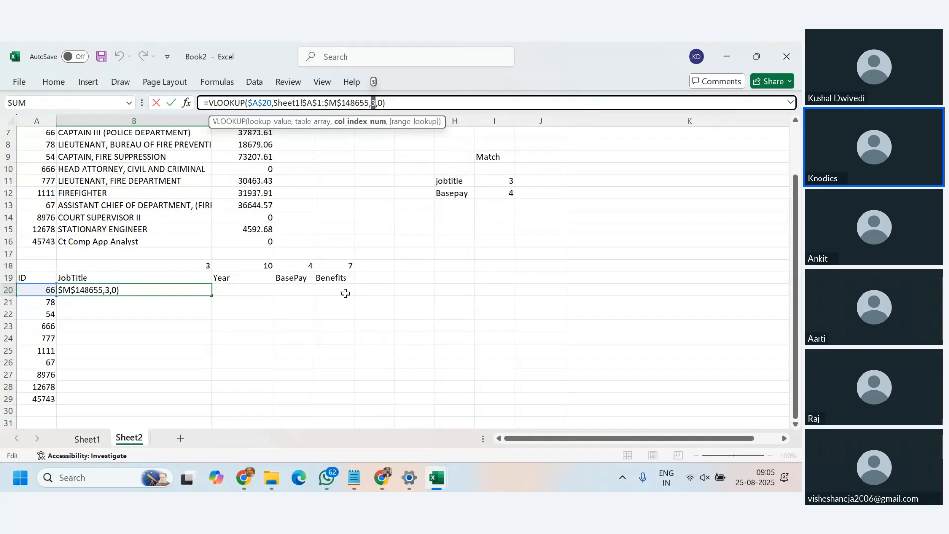
key(BackSpace)
click(196, 269)
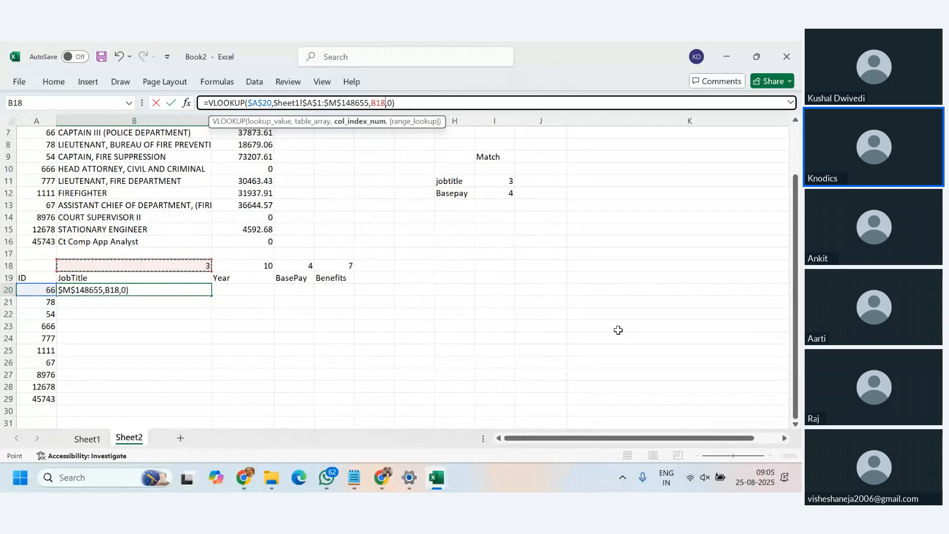
key(Return)
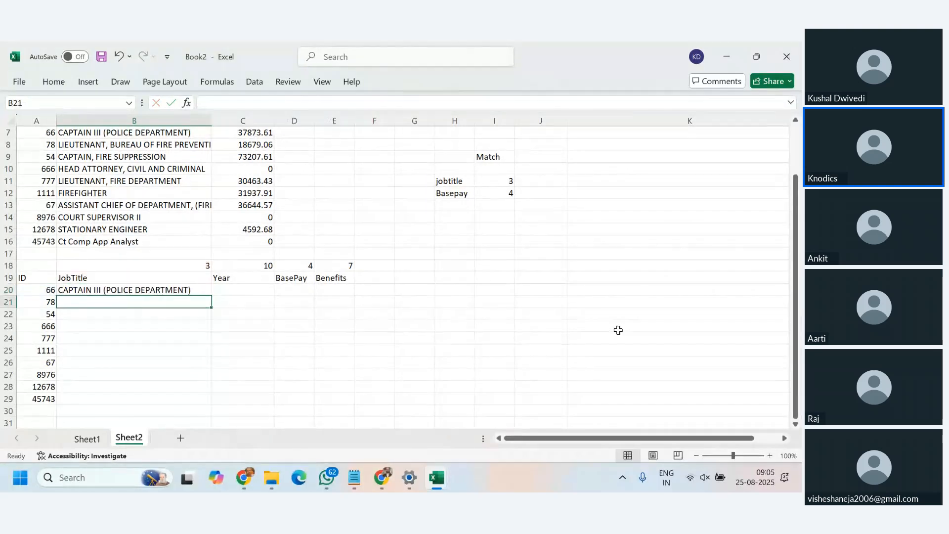
Fill the B20 VLOOKUP formula across to E20 and select the Year, BasePay and Benefits results together with the JobTitle
click(183, 290)
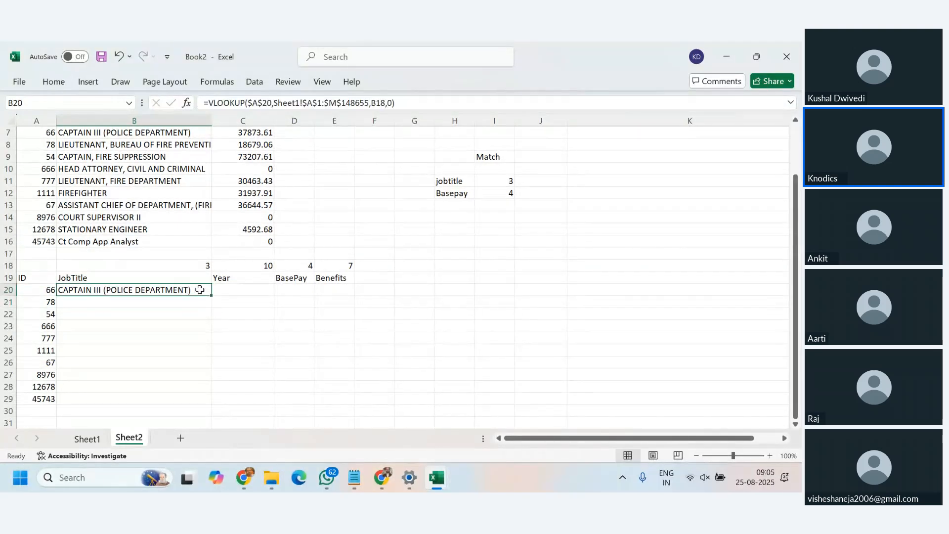
drag(211, 295, 343, 292)
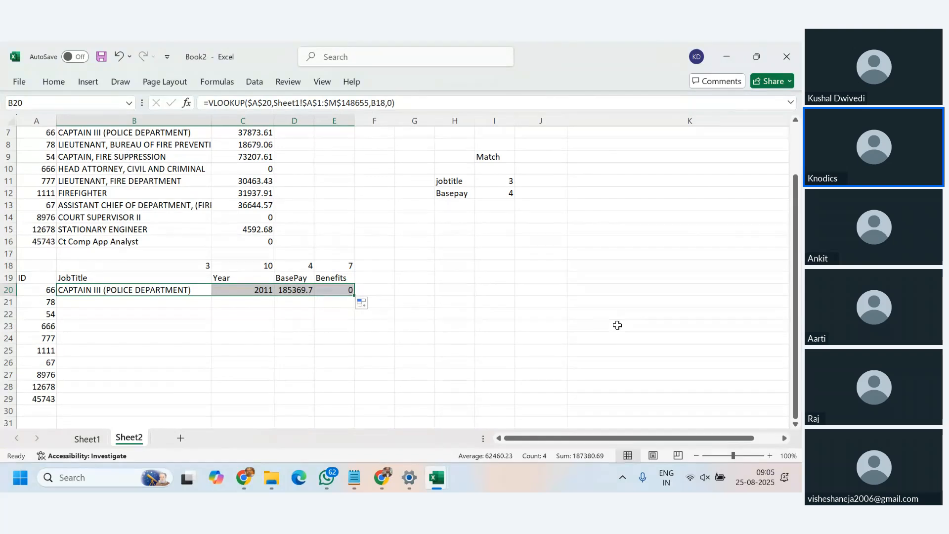
click(463, 211)
drag(138, 289, 344, 289)
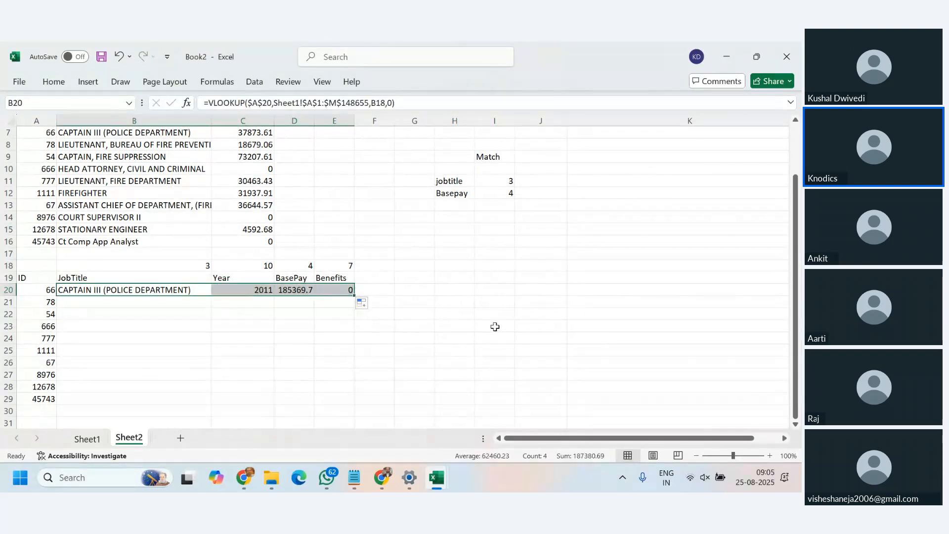
Check the row 20 lookup results on Sheet2 against the record with Id 66 on Sheet1
scroll(502, 324, up, 2)
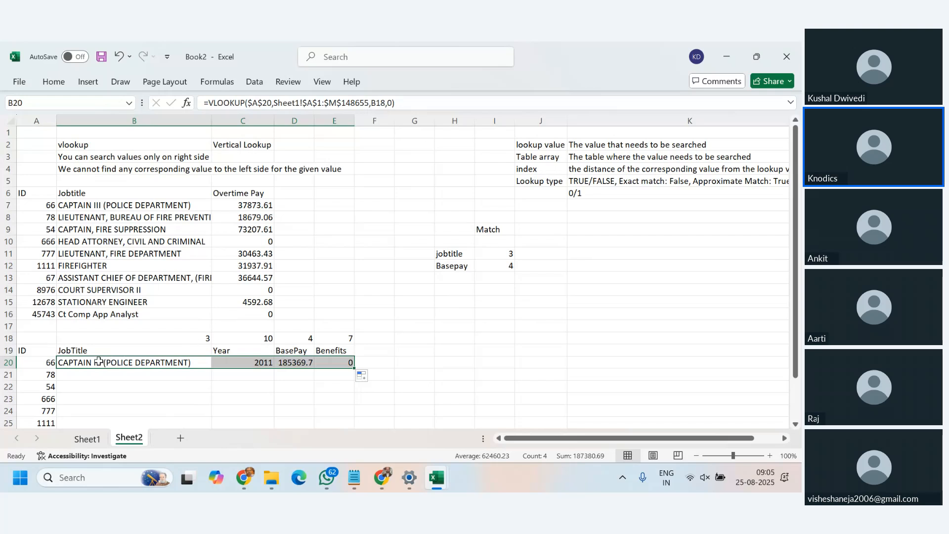
click(87, 439)
scroll(103, 331, down, 16)
scroll(103, 331, down, 5)
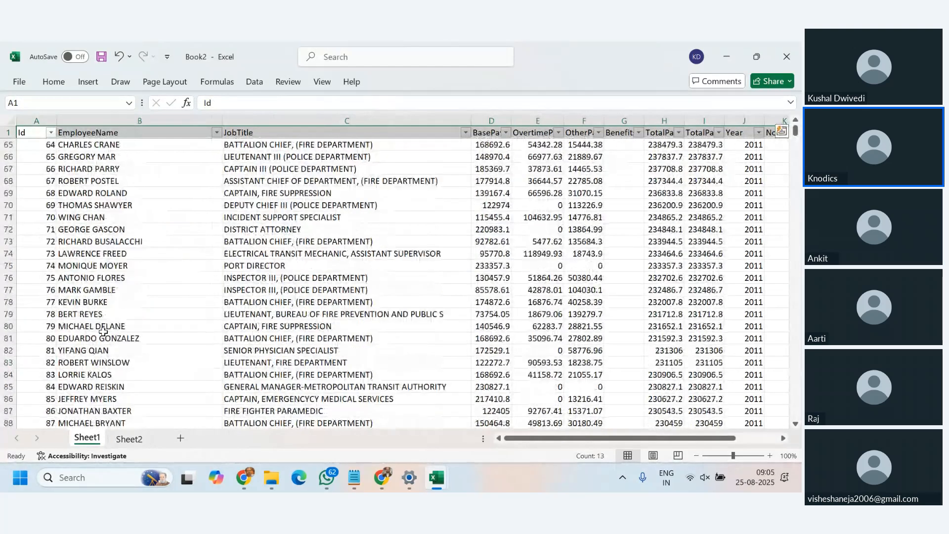
click(3, 171)
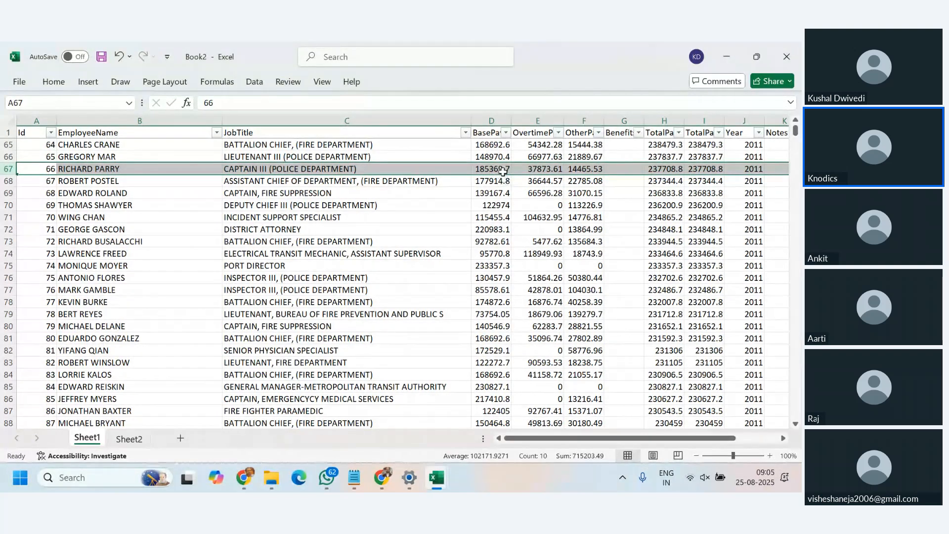
click(129, 439)
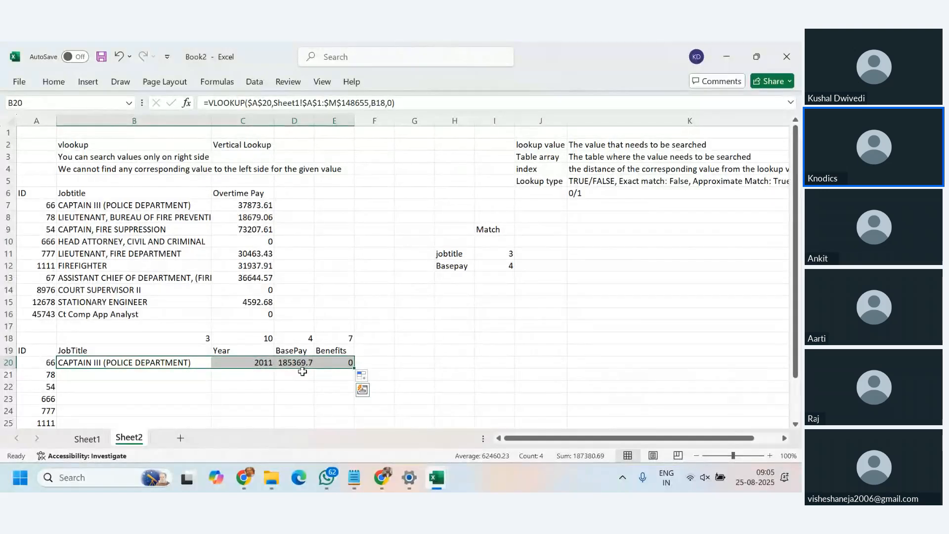
click(88, 440)
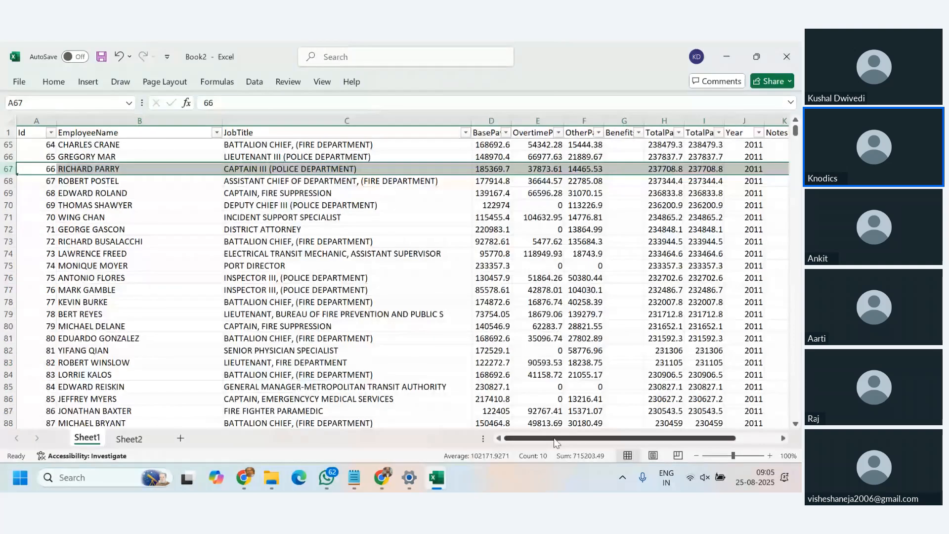
key(ctrl+Page_Down)
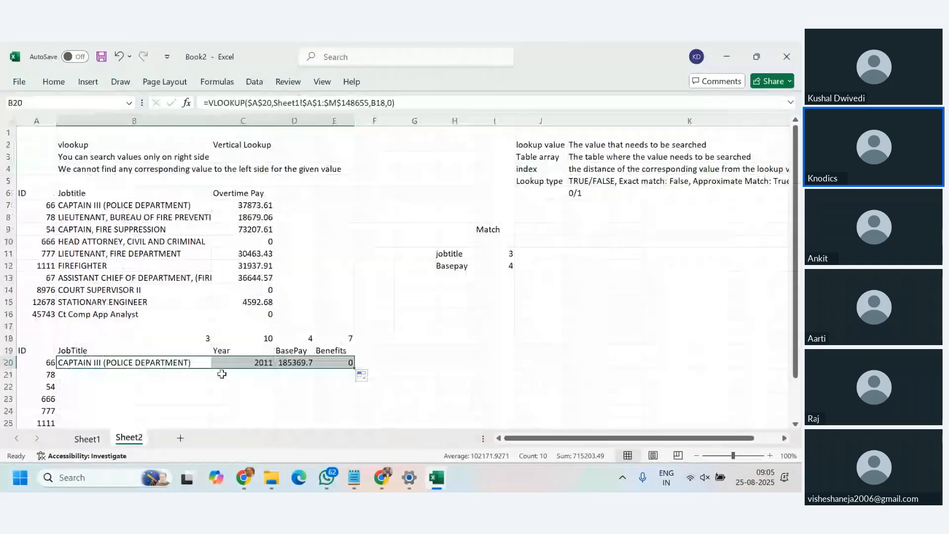
Copy the B20:E20 lookup formulas down through row 29 and inspect the B21 formula
click(232, 362)
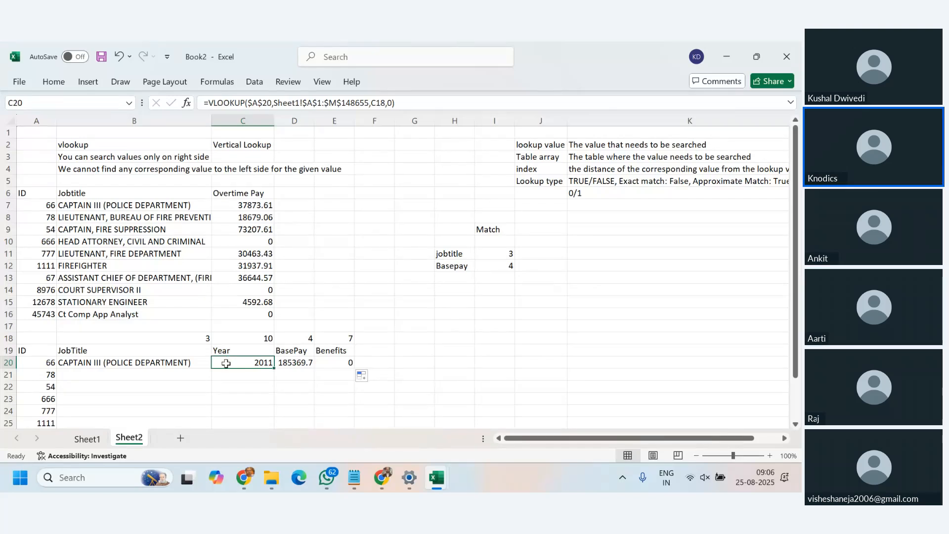
drag(158, 365, 350, 393)
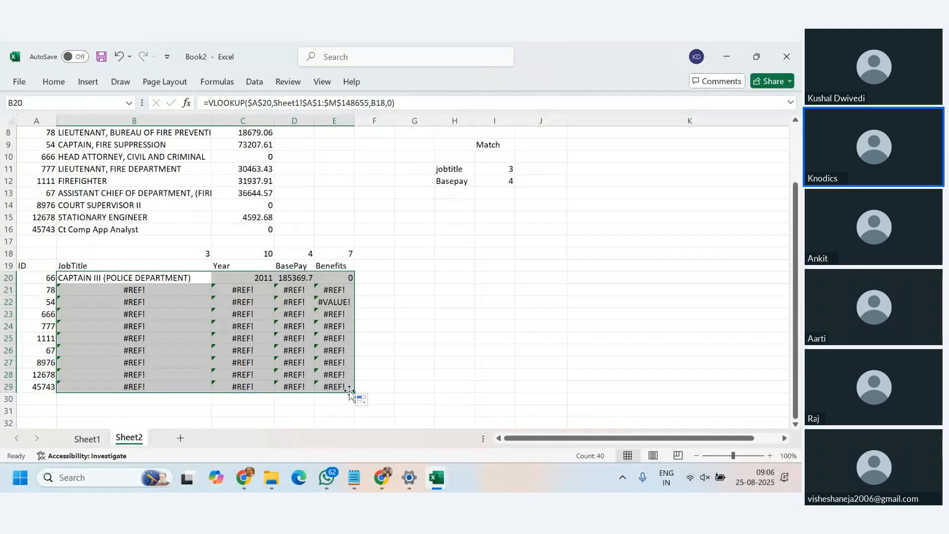
click(165, 294)
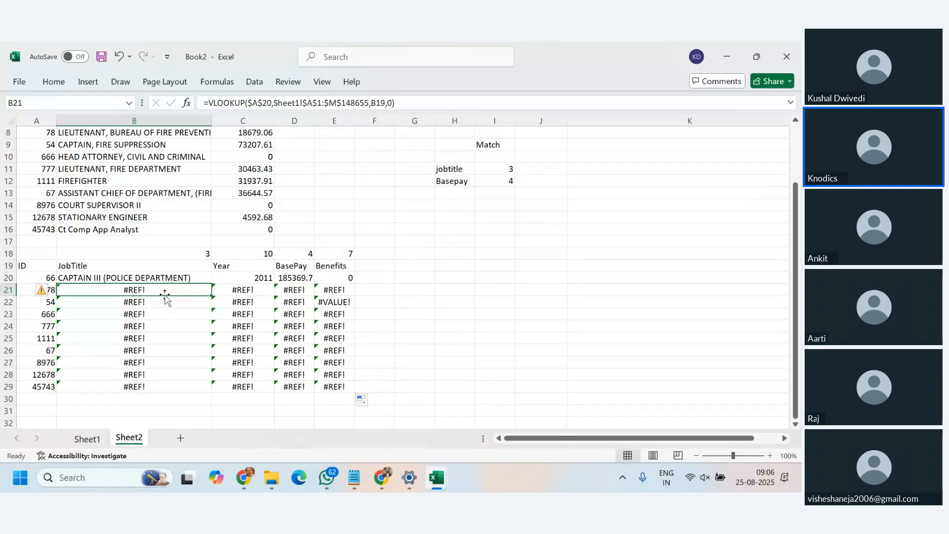
Compare the column index reference in the B20 VLOOKUP formula with the MATCH cell B18 two rows above it
click(170, 279)
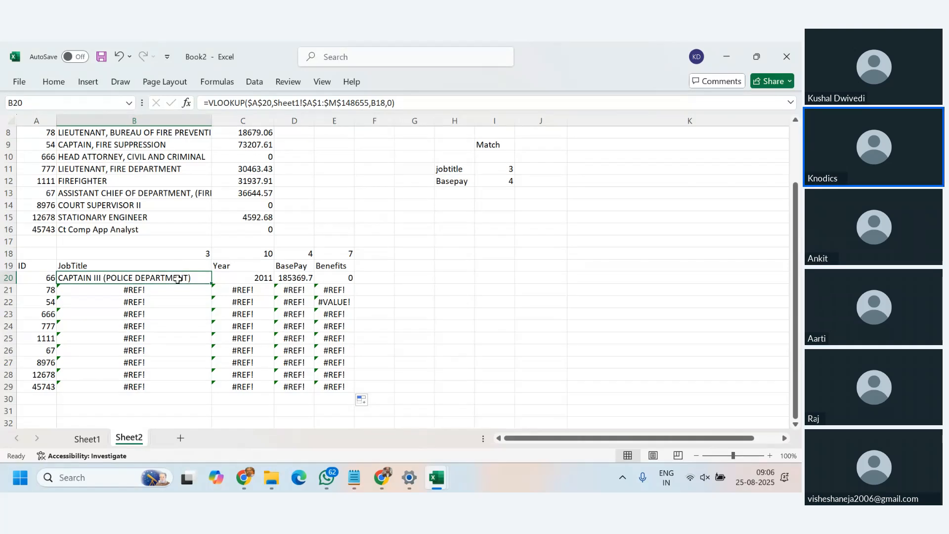
click(172, 252)
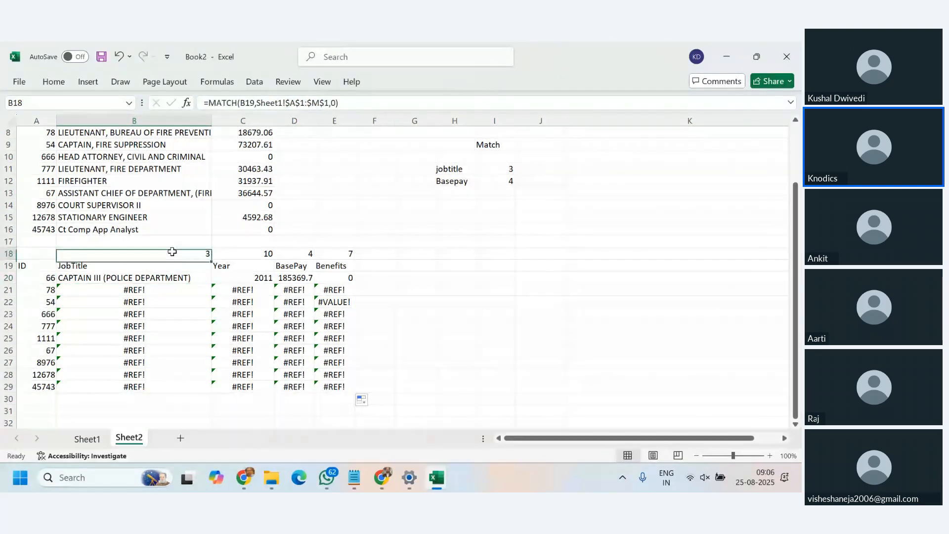
click(170, 280)
key(Up)
key(Up)
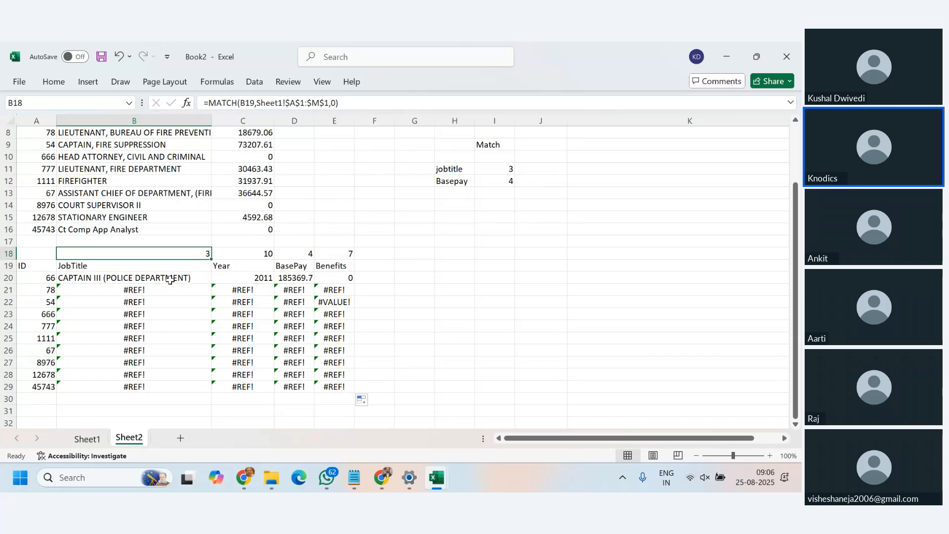
click(169, 280)
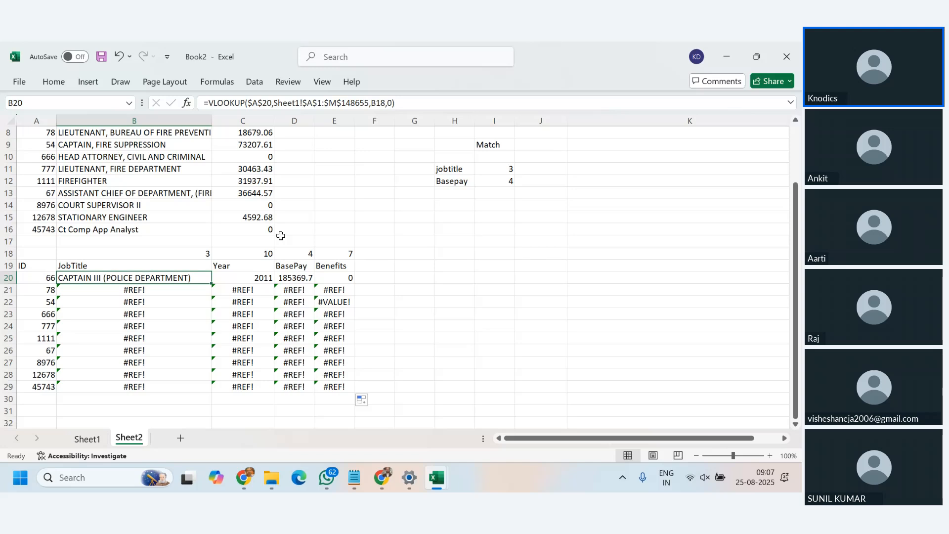
double_click(182, 277)
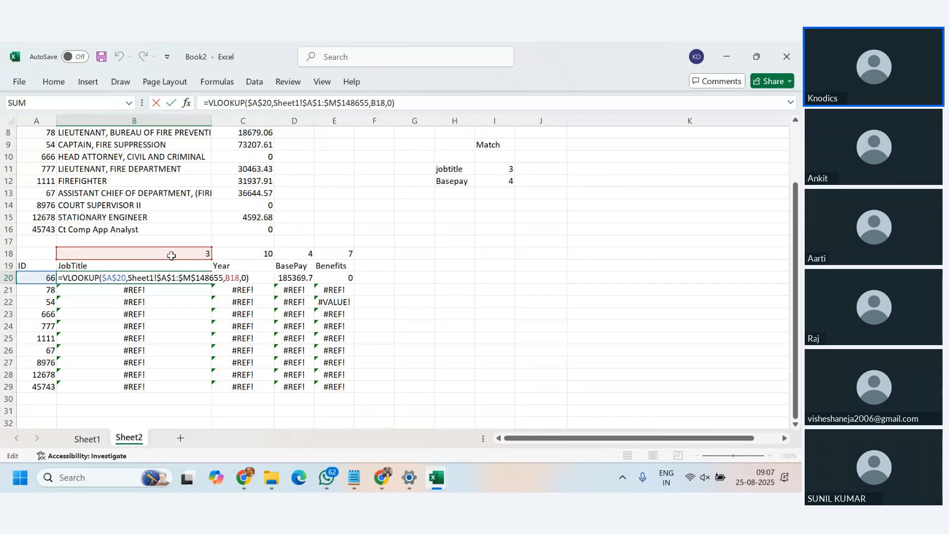
key(Escape)
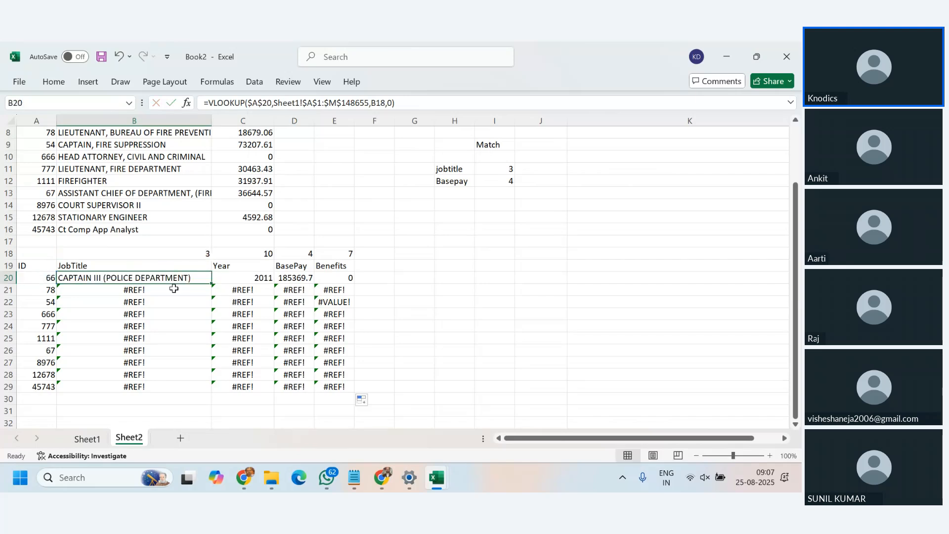
Try to point the column index in the B21 VLOOKUP formula to B18 instead of B19
click(174, 289)
double_click(174, 288)
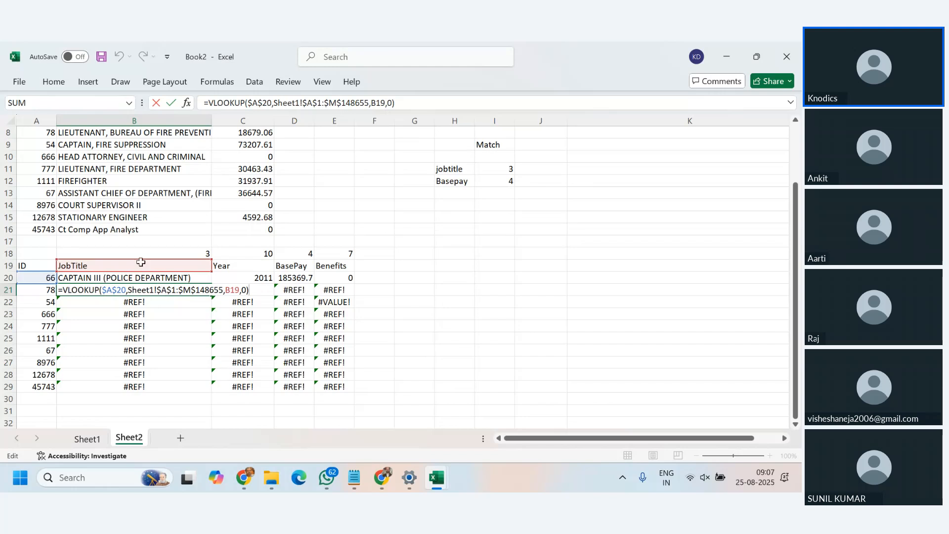
double_click(229, 290)
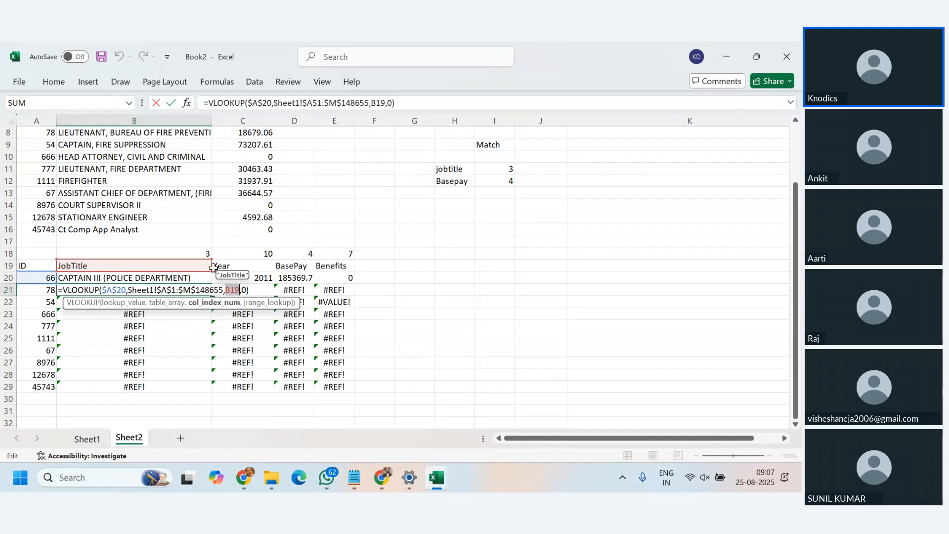
click(190, 254)
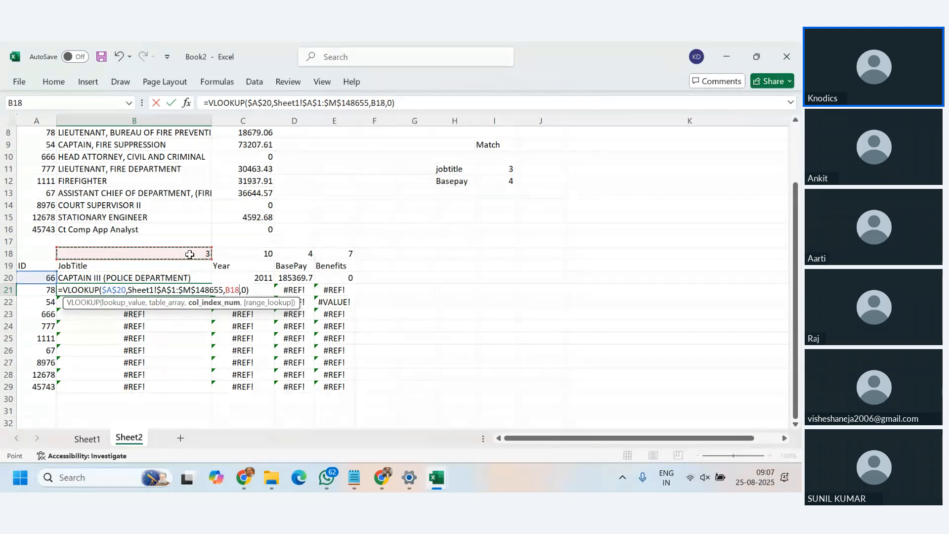
key(ctrl+Return)
click(172, 301)
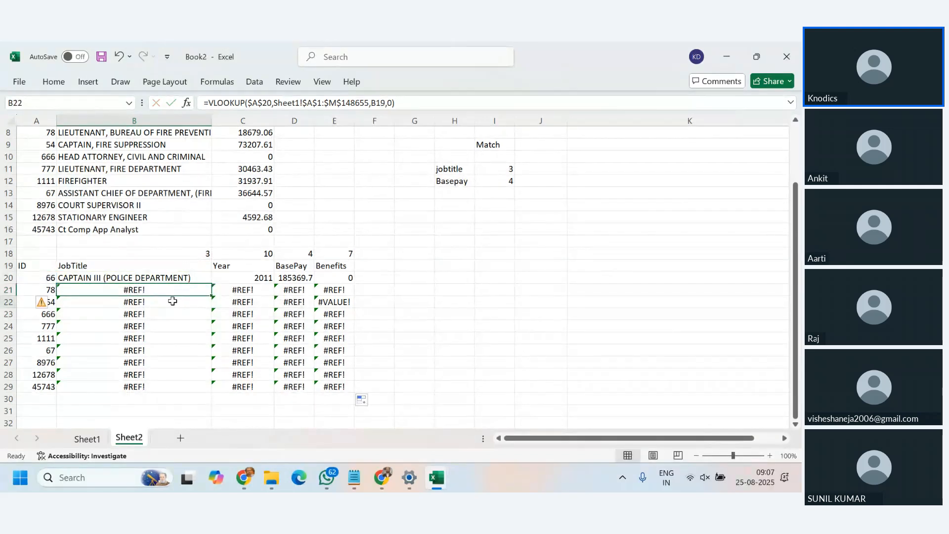
Inspect the column index references in the VLOOKUP formulas in B22, B23 and B20
key(F2)
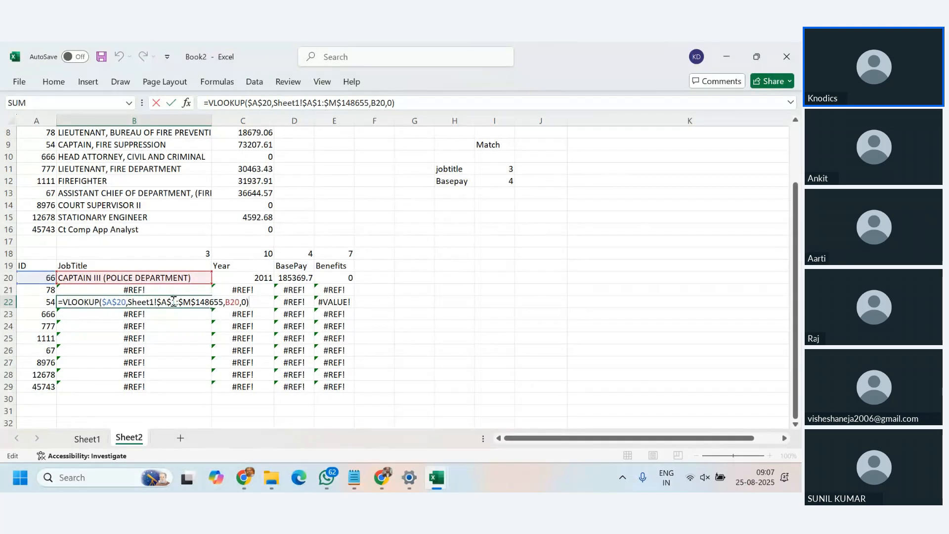
key(ctrl+Return)
click(169, 317)
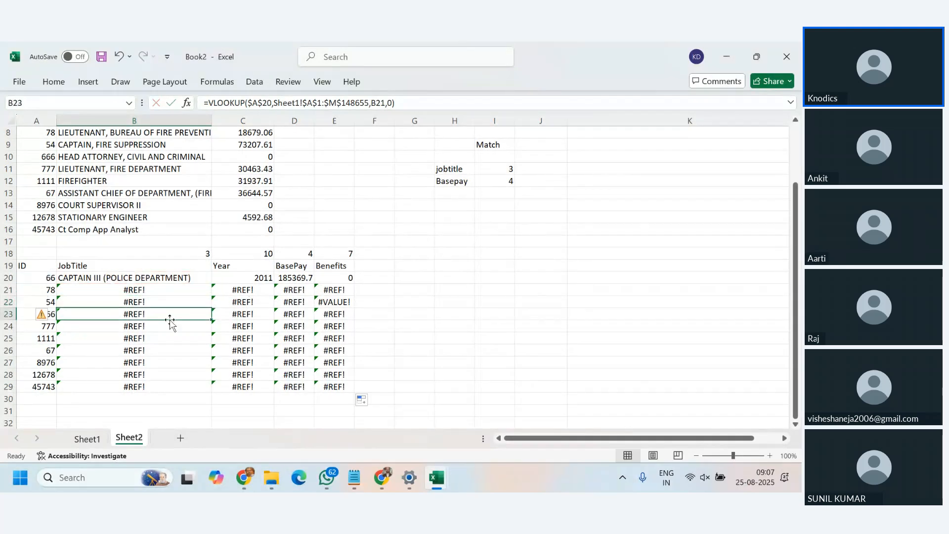
key(F2)
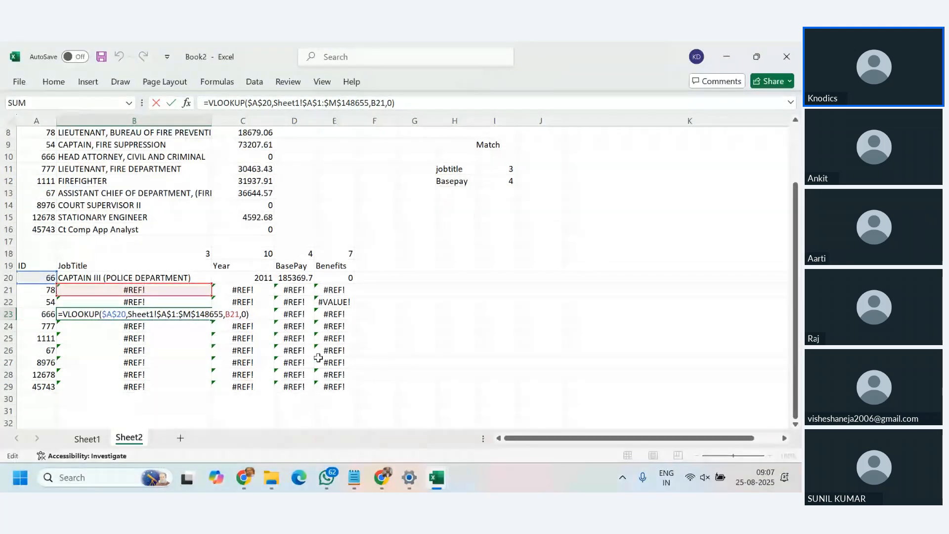
key(ctrl+Return)
drag(196, 259, 191, 274)
click(192, 277)
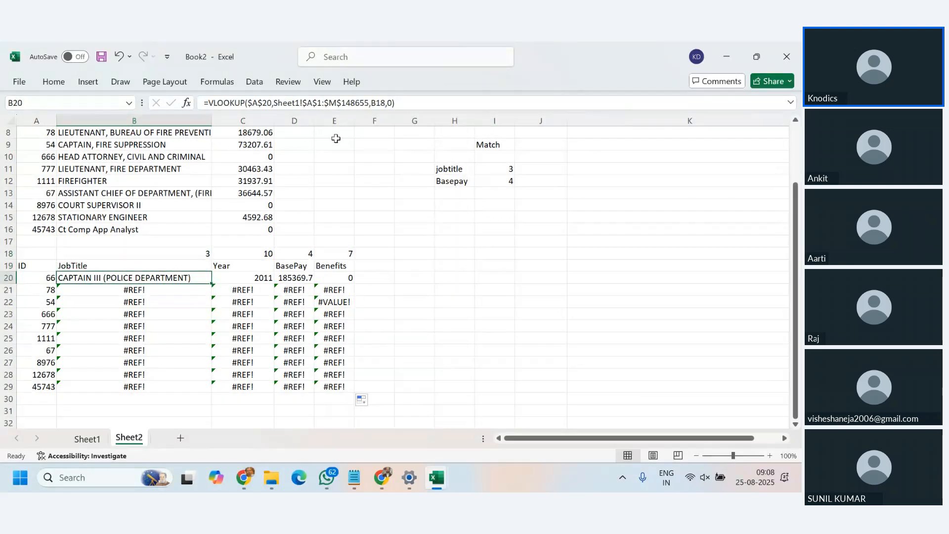
click(373, 103)
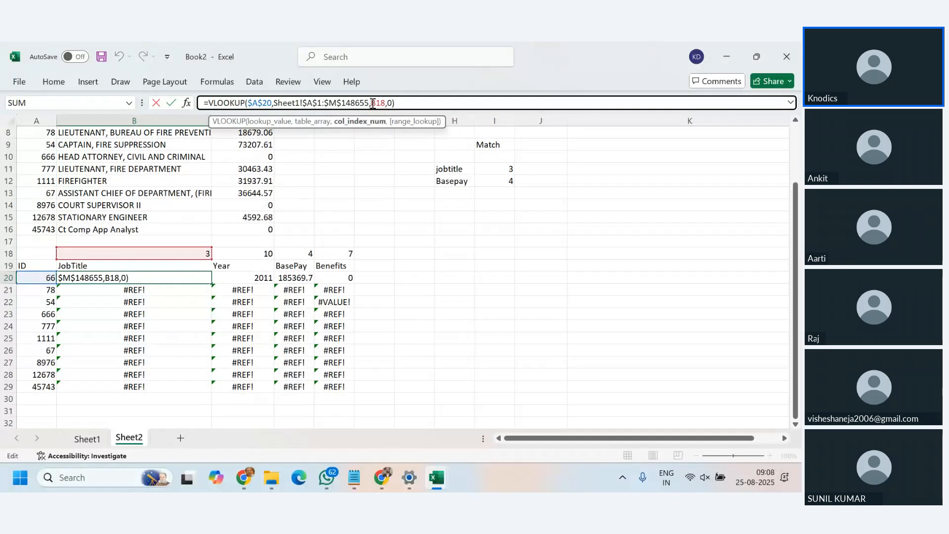
click(163, 277)
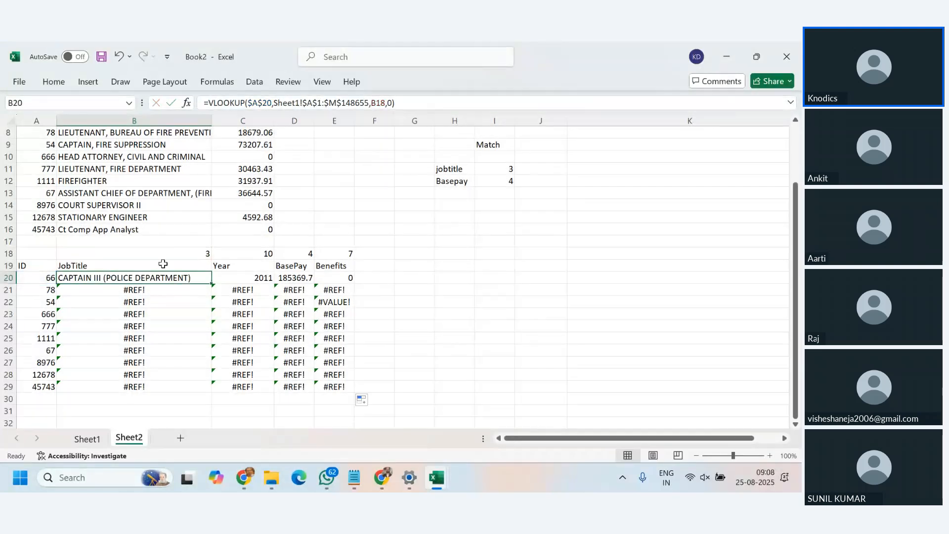
Compare the row 20 VLOOKUP cells with the MATCH cells in row 18 across columns B to E
click(155, 252)
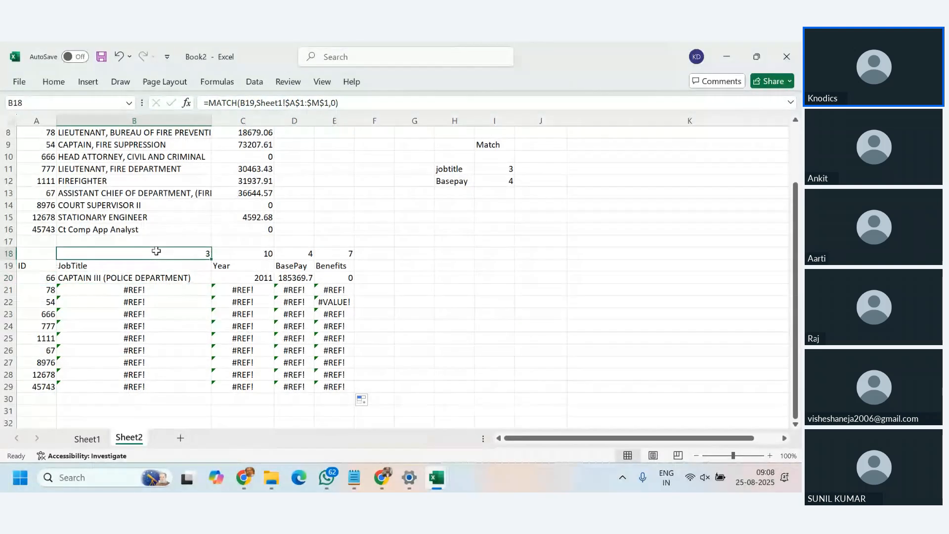
click(239, 278)
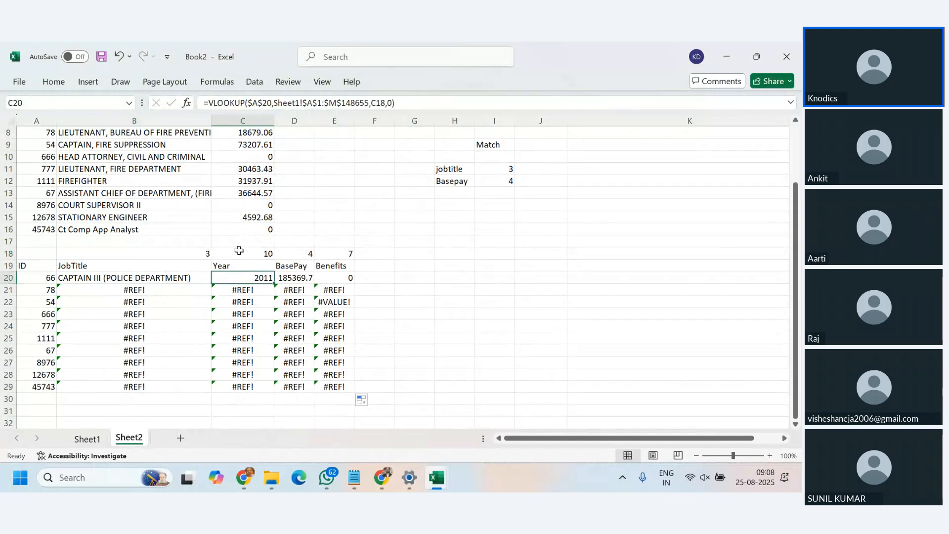
click(239, 253)
click(294, 277)
click(294, 254)
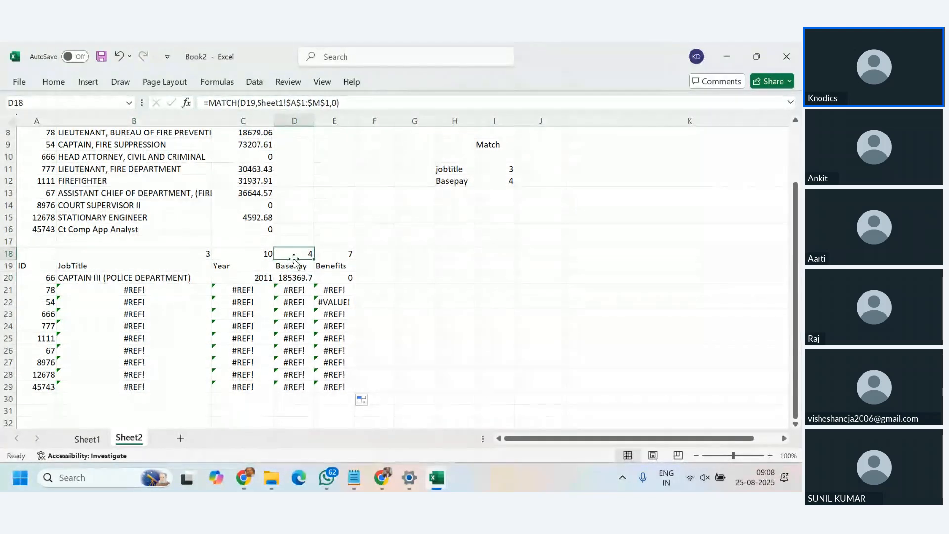
click(334, 277)
click(338, 254)
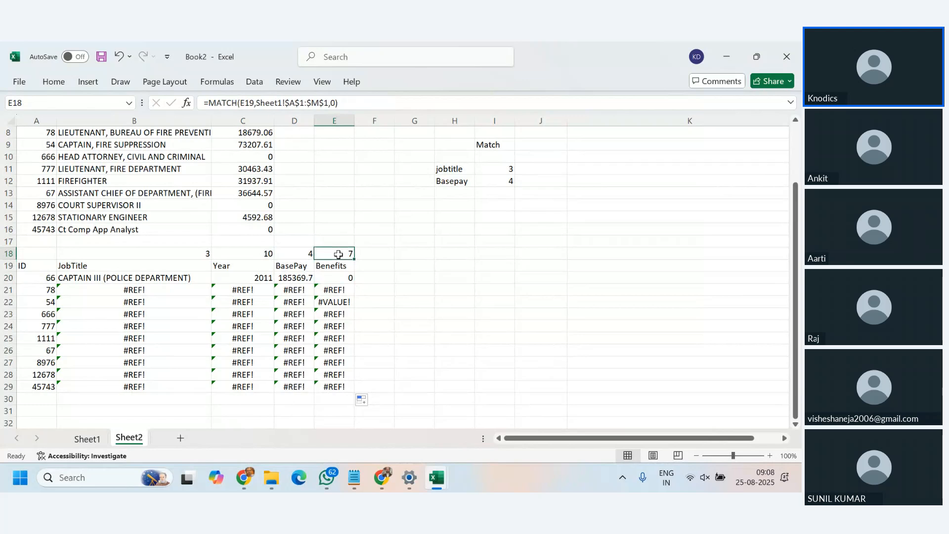
Lock the row of the column index in the B20 VLOOKUP formula as B$18 and fill the formula through B20:E29
click(171, 277)
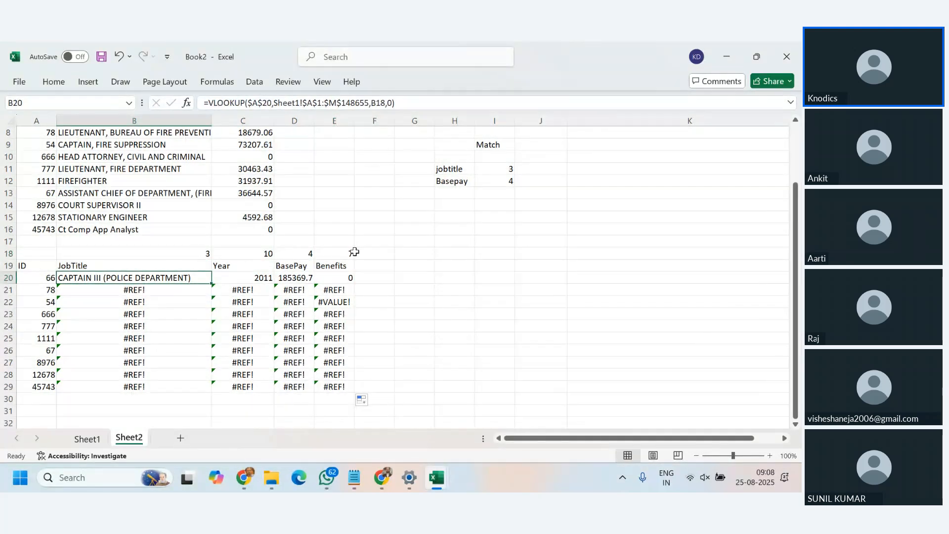
click(9, 253)
click(112, 278)
double_click(378, 104)
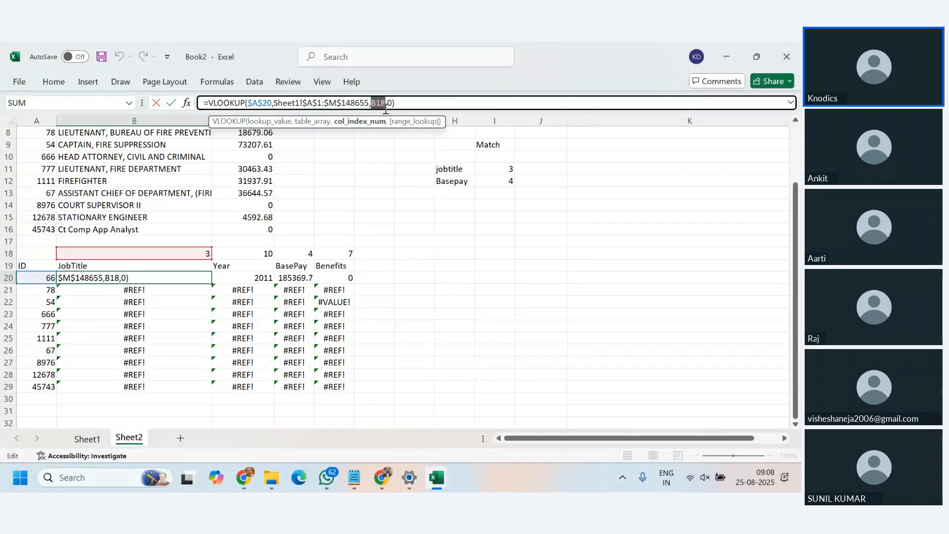
key(F4)
key(F4)
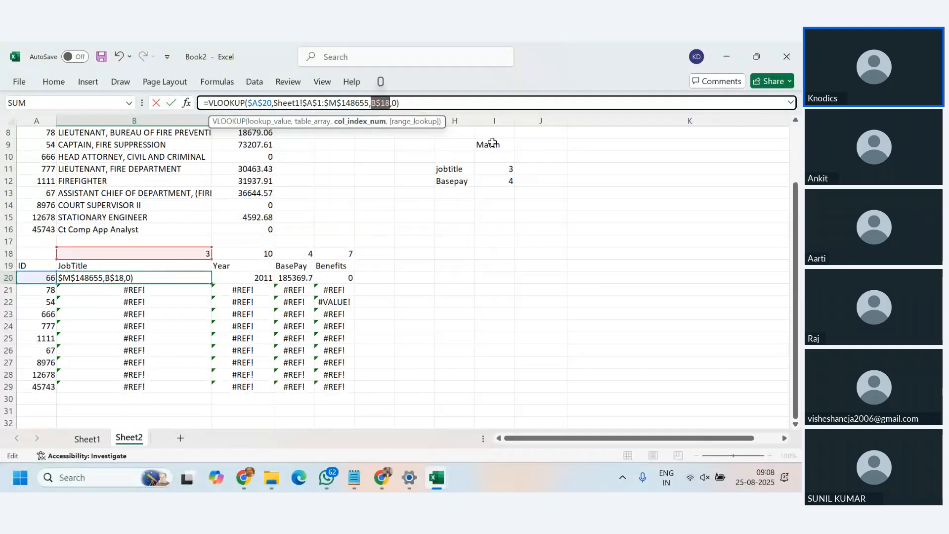
click(445, 108)
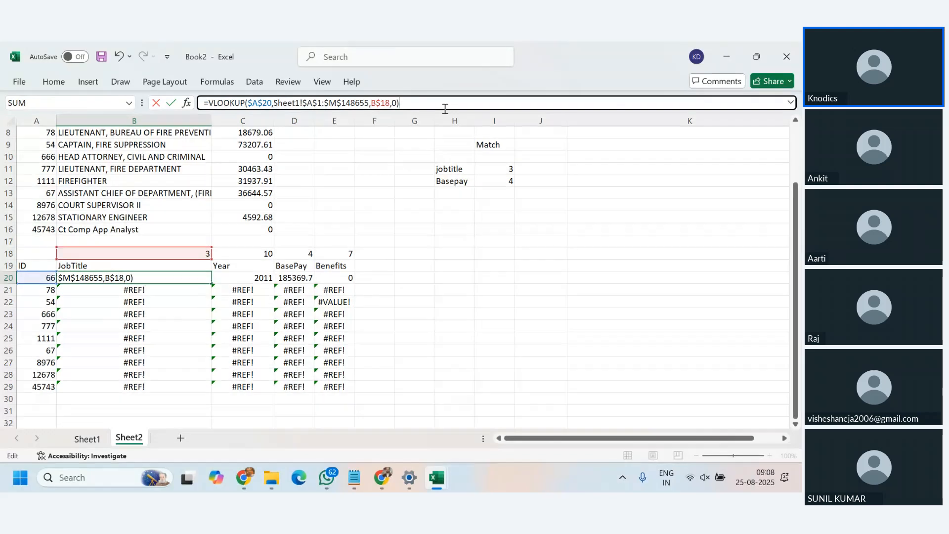
key(Return)
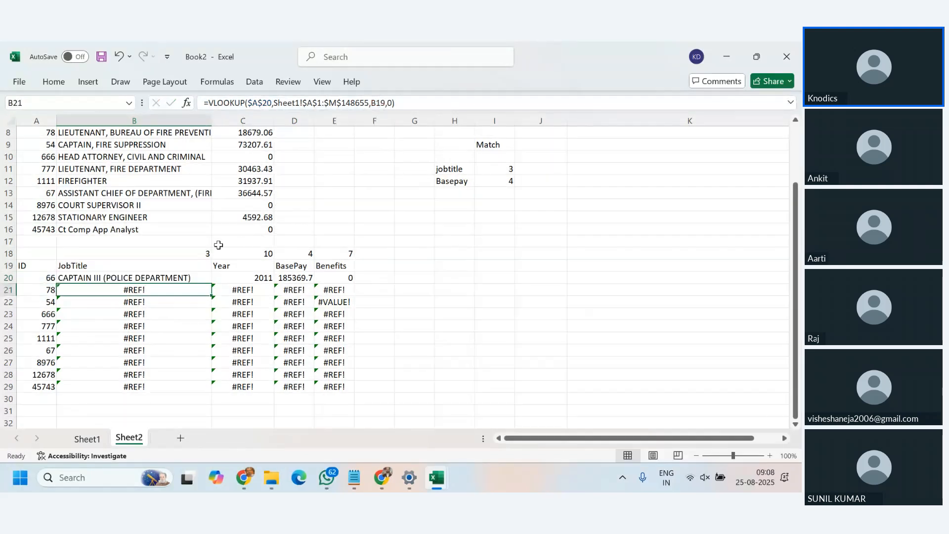
click(209, 277)
drag(211, 283, 353, 390)
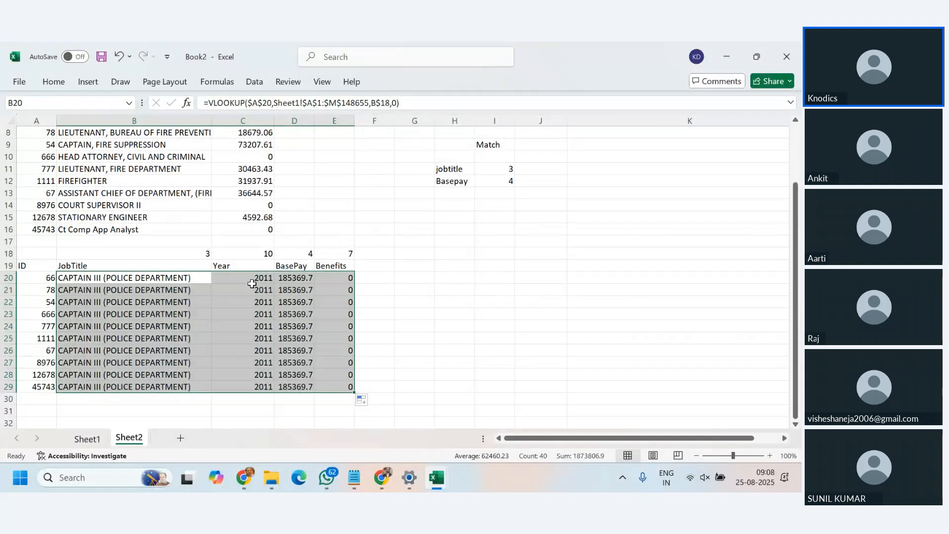
Examine the lookup value reference in the B20 VLOOKUP formula
click(130, 279)
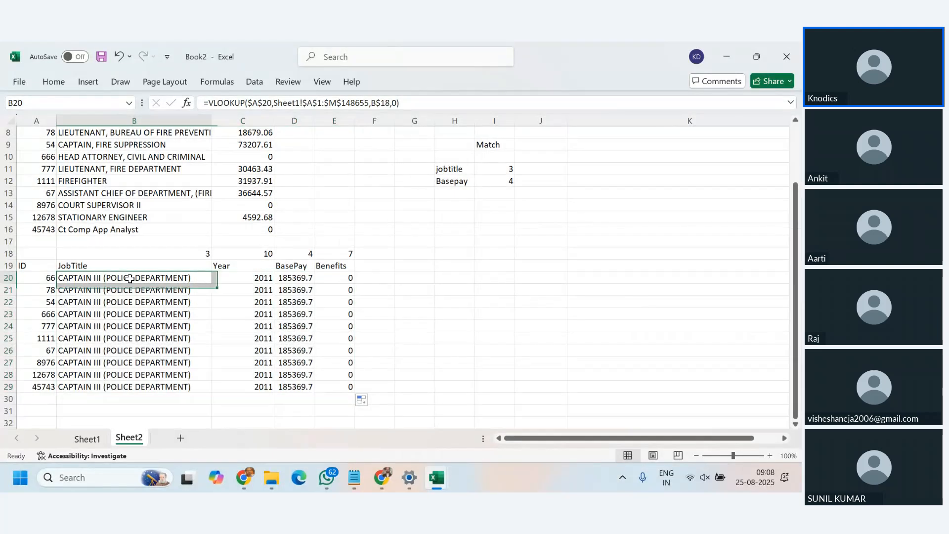
click(248, 103)
drag(248, 103, 272, 103)
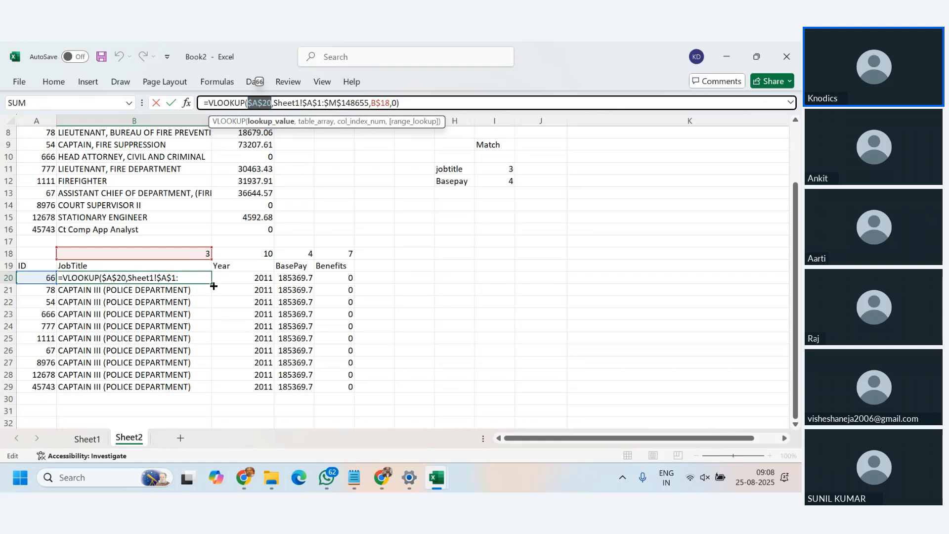
key(Escape)
key(F2)
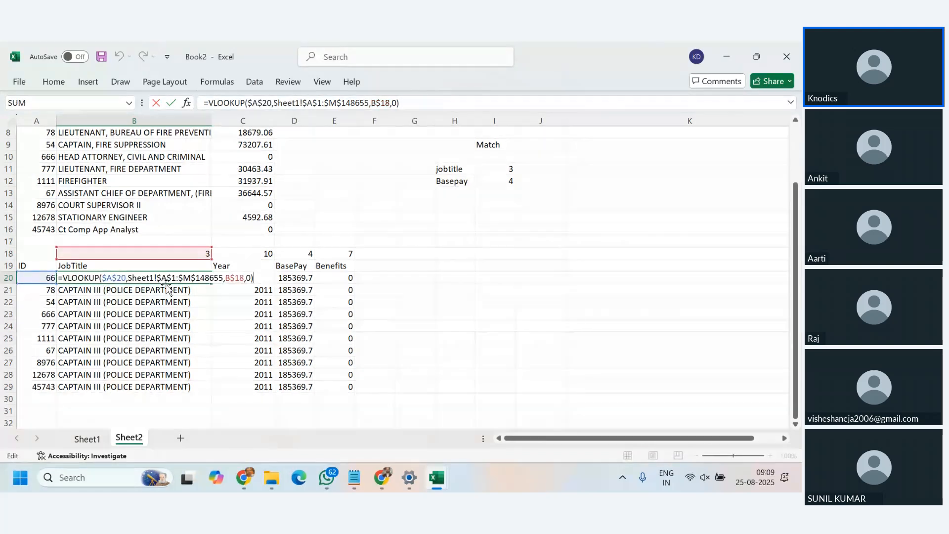
key(Return)
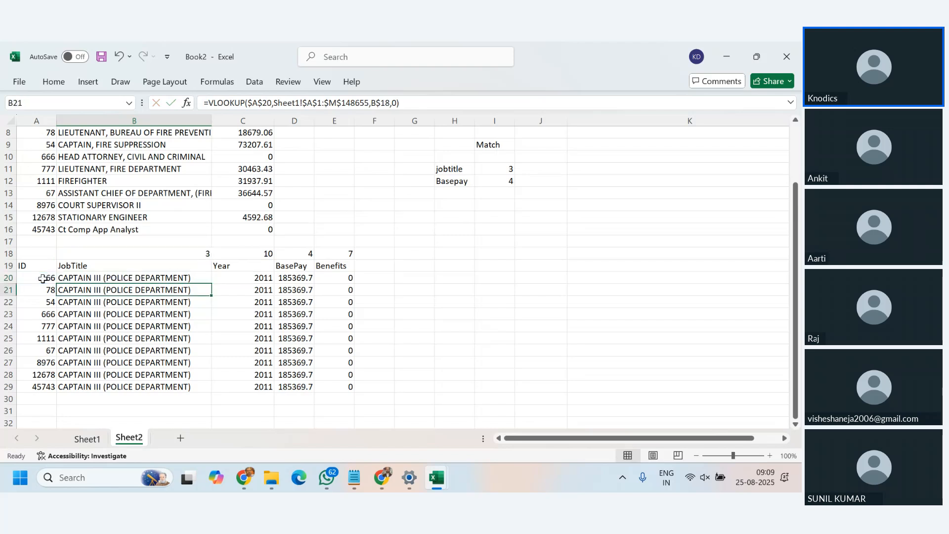
Inspect the lookup value reference in the copied column B formulas, including B21, B22 and B29
key(F2)
key(Return)
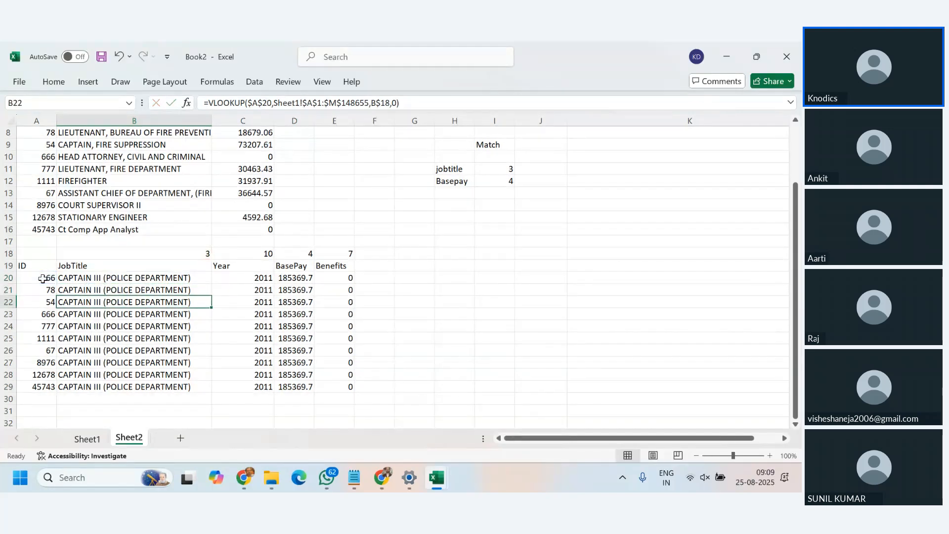
key(F2)
key(Return)
key(Down)
key(Down)
key(Down)
key(Down)
key(Down)
key(Down)
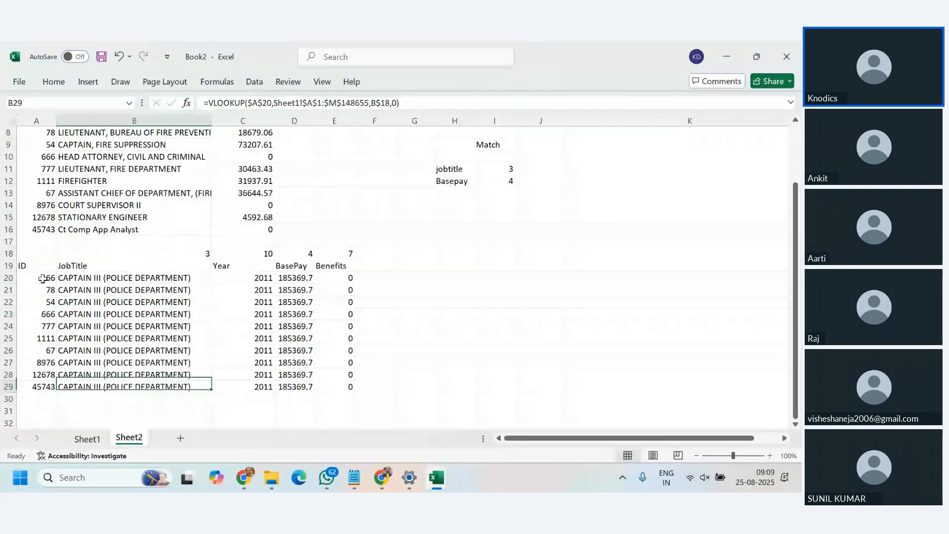
key(F2)
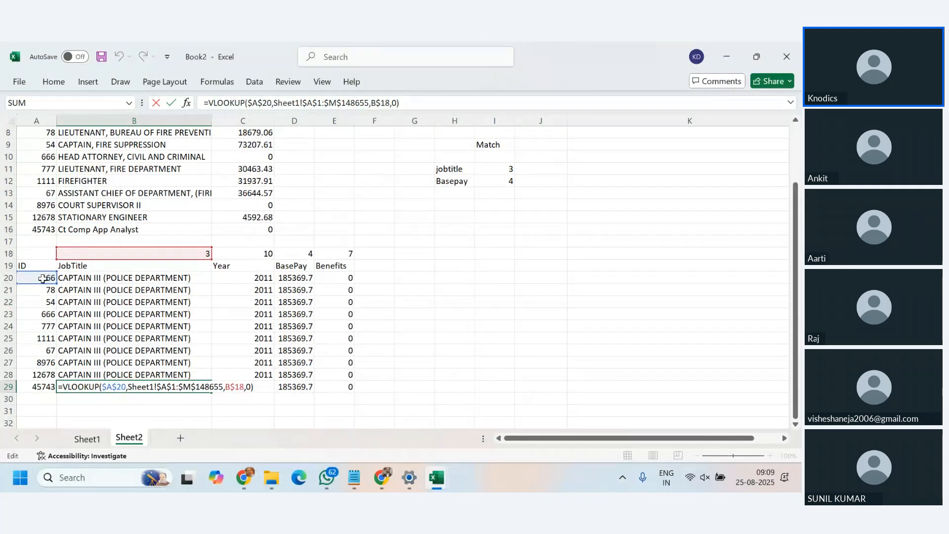
key(Escape)
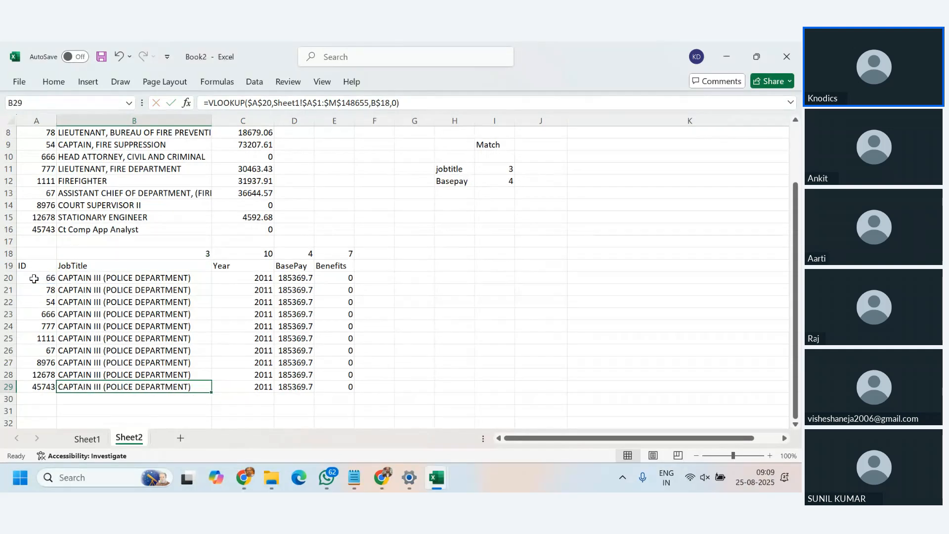
Change the lookup value in the B20 VLOOKUP formula to $A20 so that only its column is locked
click(155, 279)
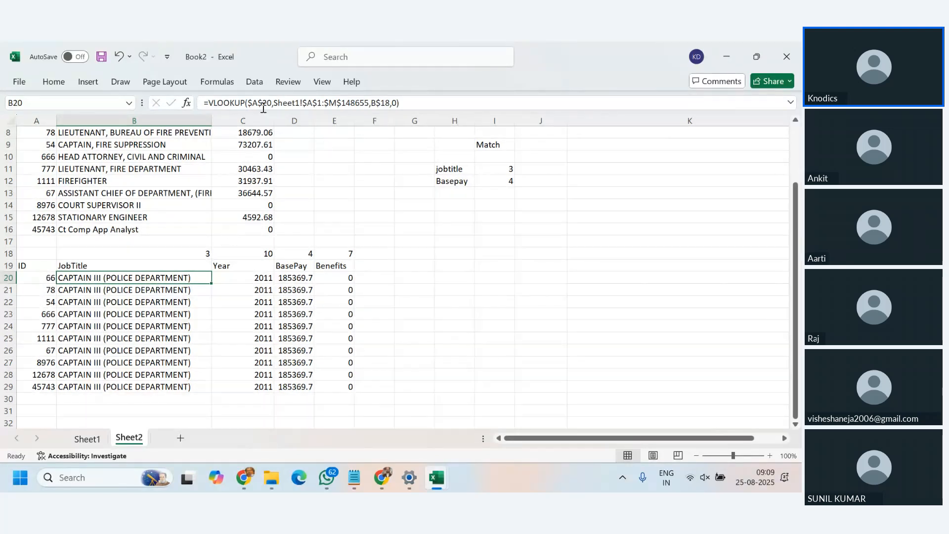
drag(248, 102, 271, 104)
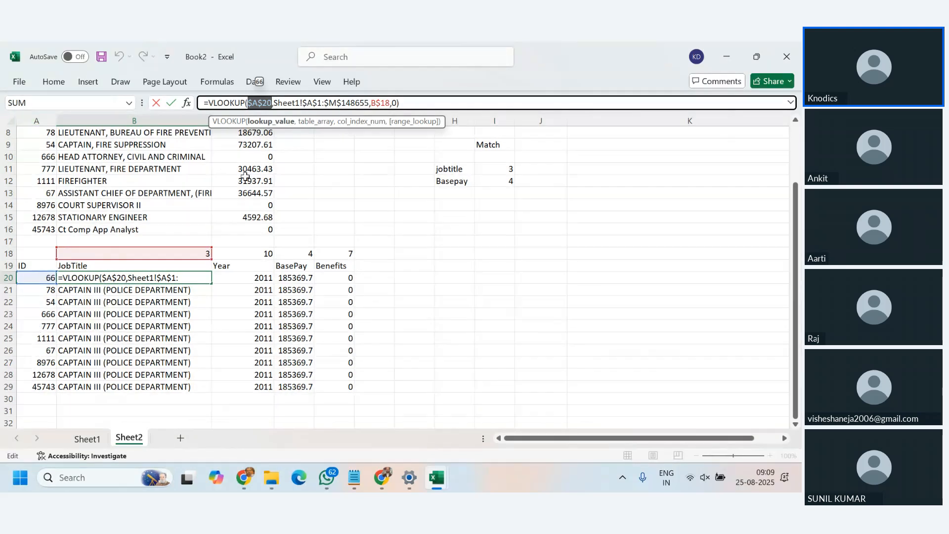
key(F4)
key(F4)
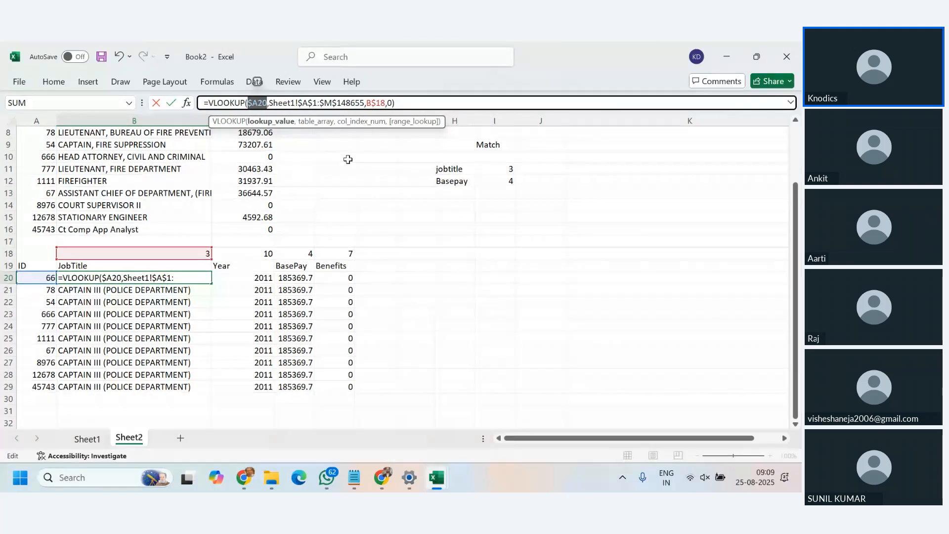
click(412, 102)
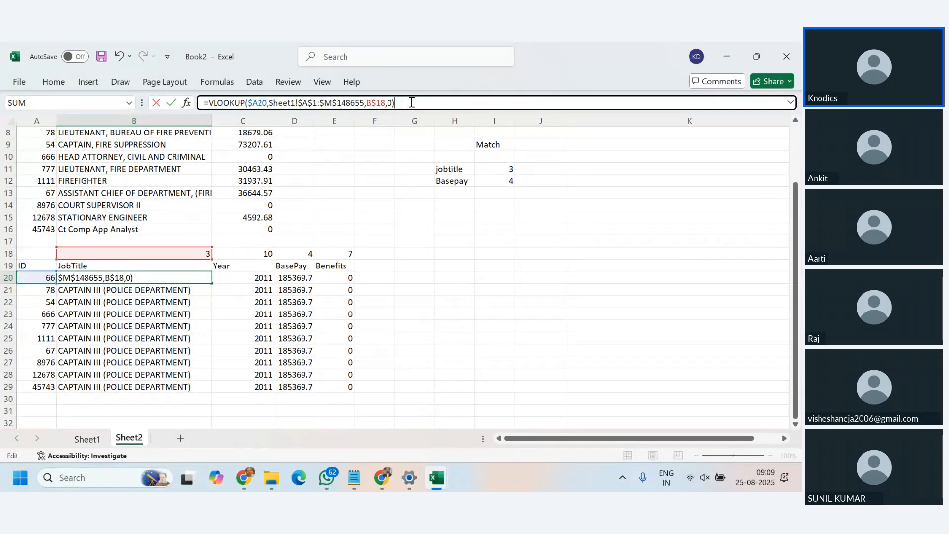
key(Return)
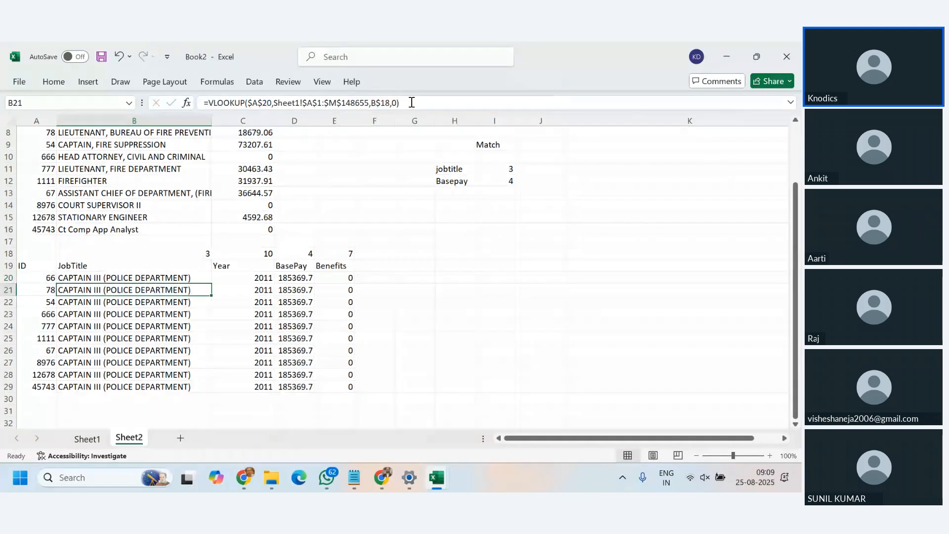
Fill the B20 lookup formula across to column E and down through row 29
click(197, 278)
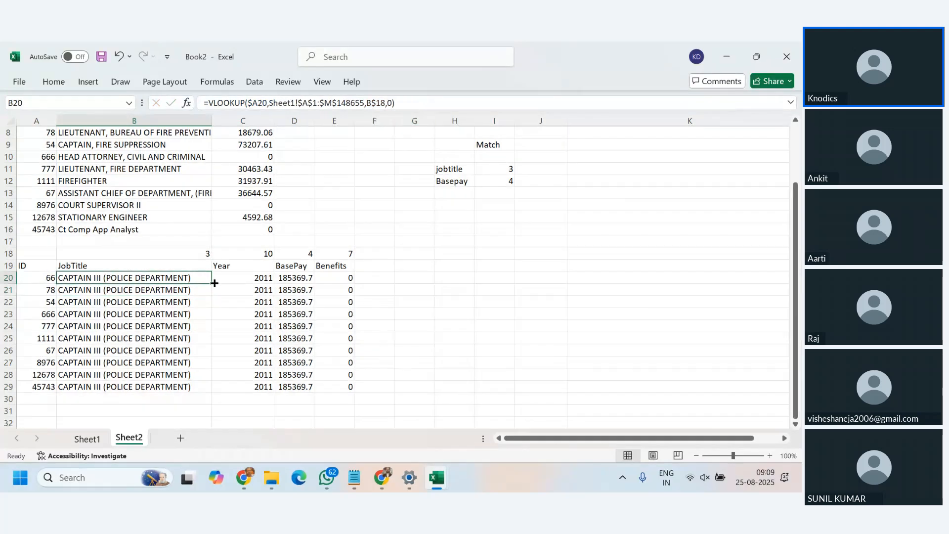
key(ctrl+shift+Right)
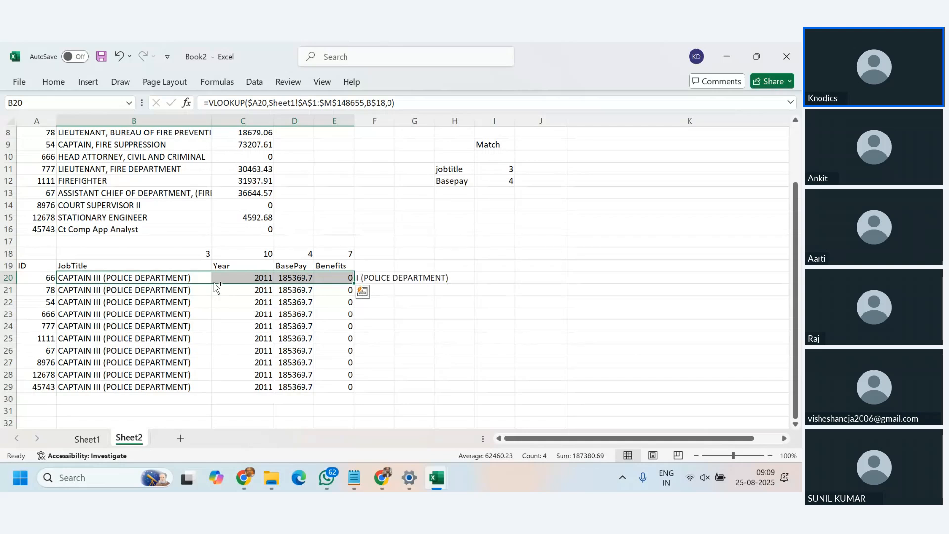
key(ctrl+shift+Down)
key(ctrl+d)
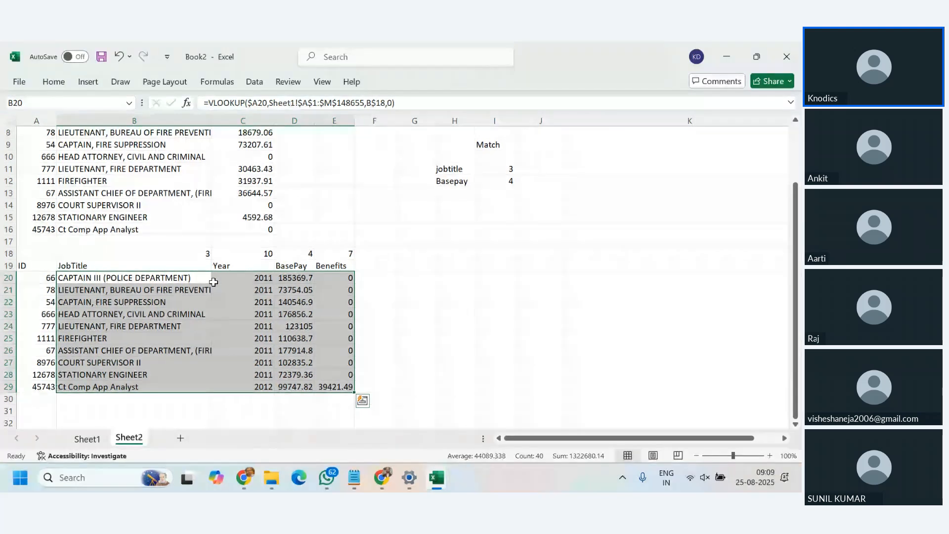
Check the filled lookup table and the references in the B24 and B20 formulas
scroll(375, 327, up, 1)
scroll(376, 328, down, 2)
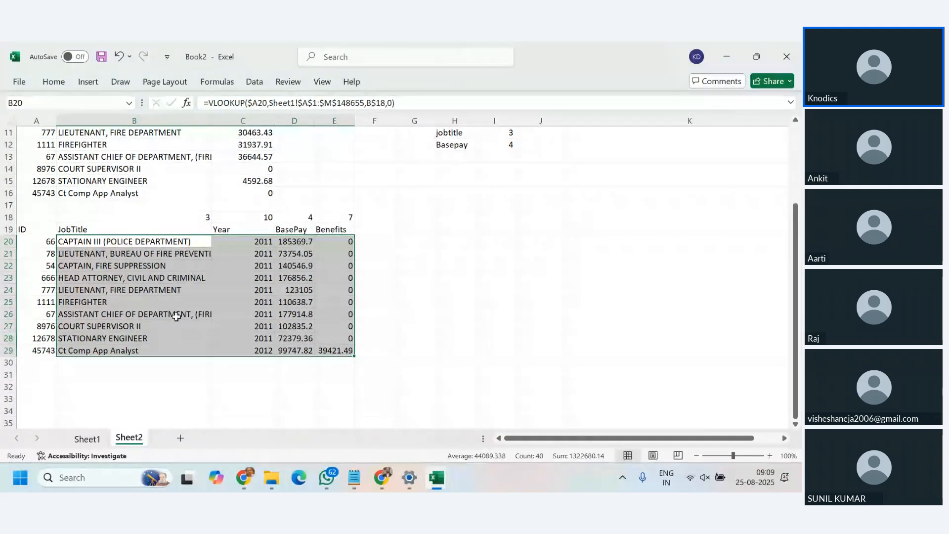
click(179, 291)
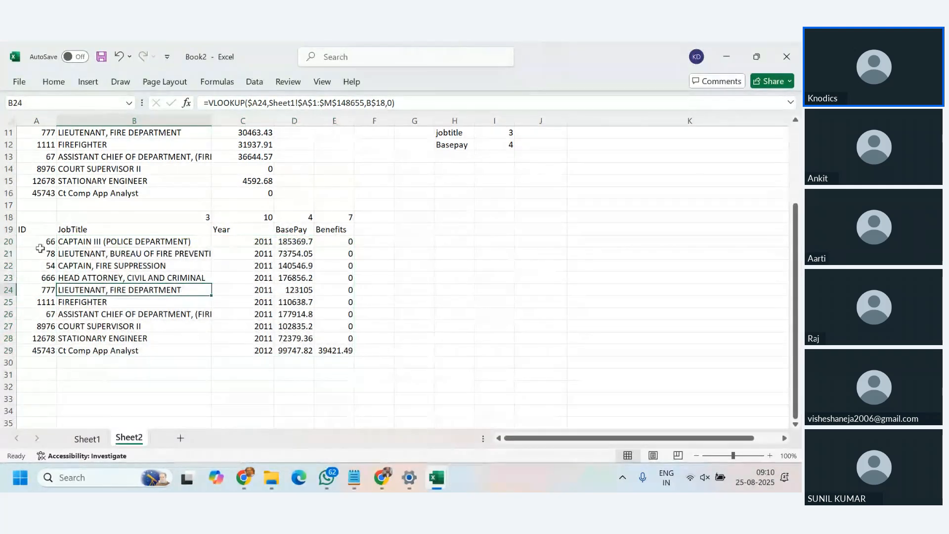
click(83, 242)
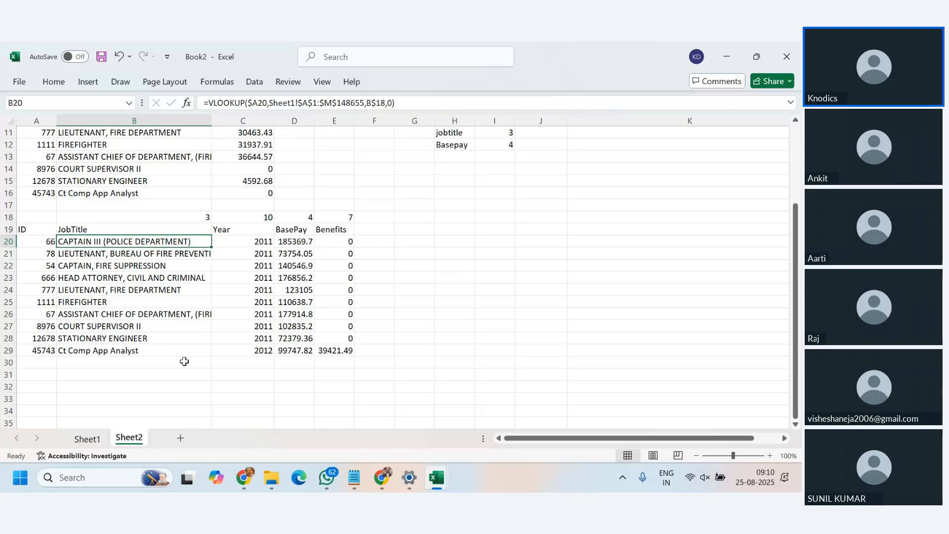
Check the source headers on Sheet1, and change the lookup table header in E19 on Sheet2 to Otherpay
click(87, 439)
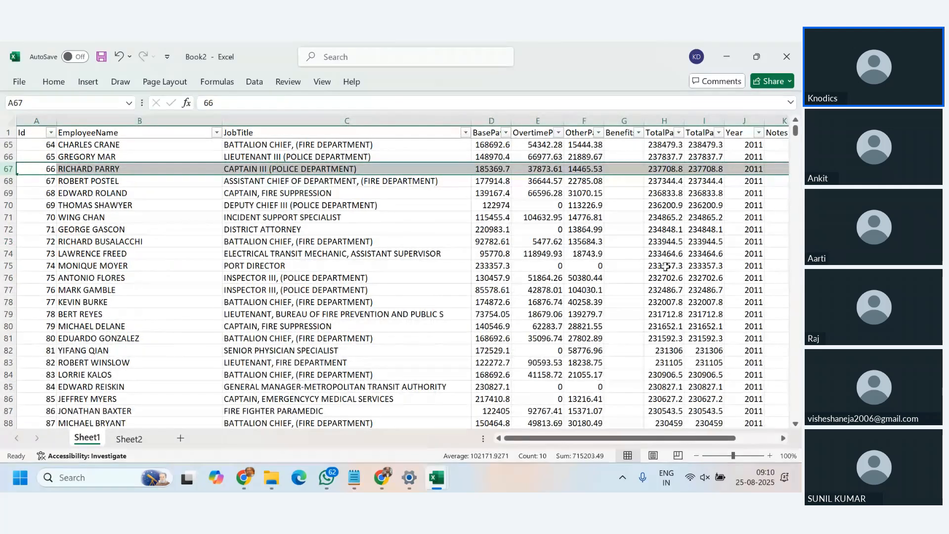
scroll(666, 267, up, 10)
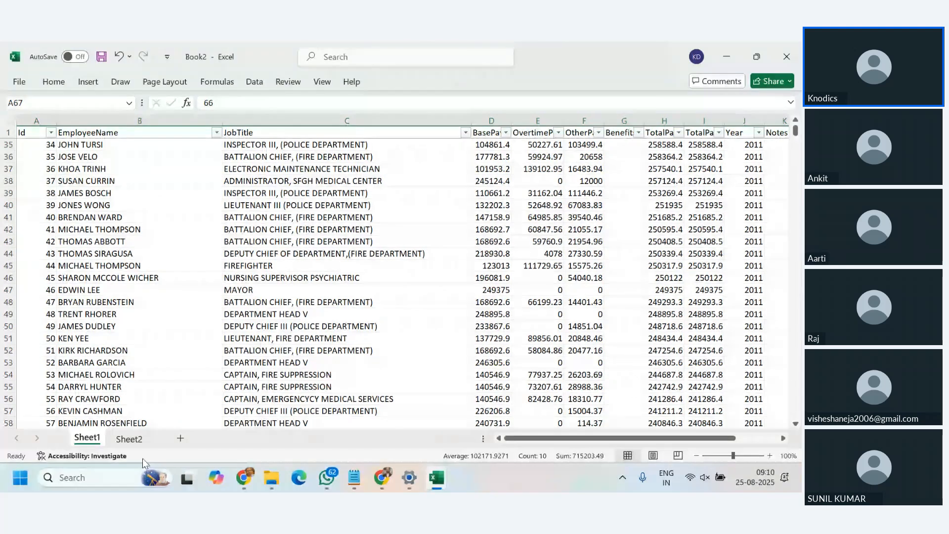
click(129, 439)
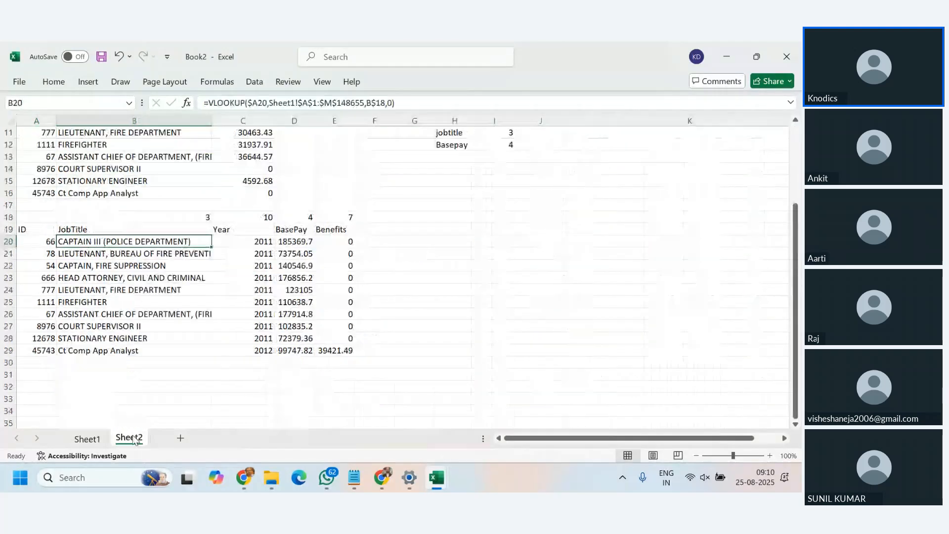
click(338, 233)
text(Ohte)
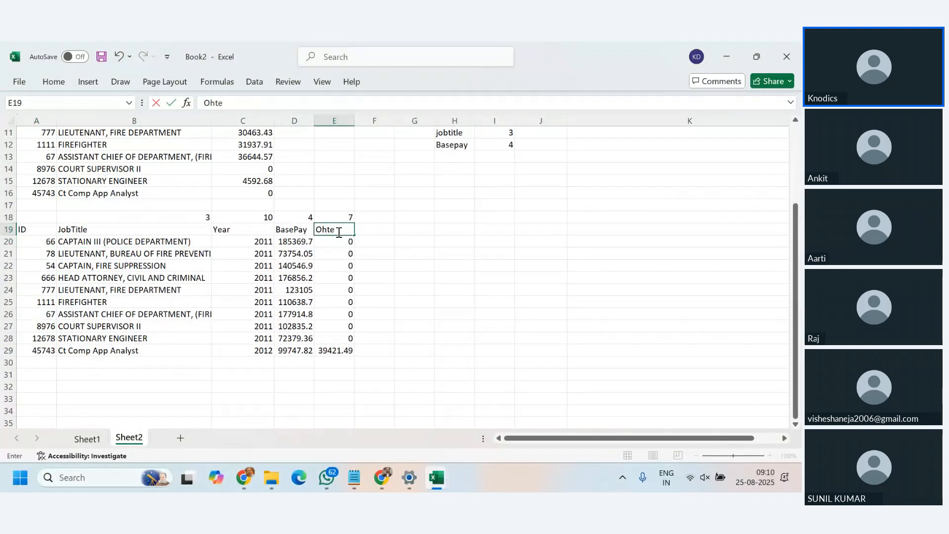
text(r)
key(BackSpace)
key(BackSpace)
key(BackSpace)
key(BackSpace)
text(t)
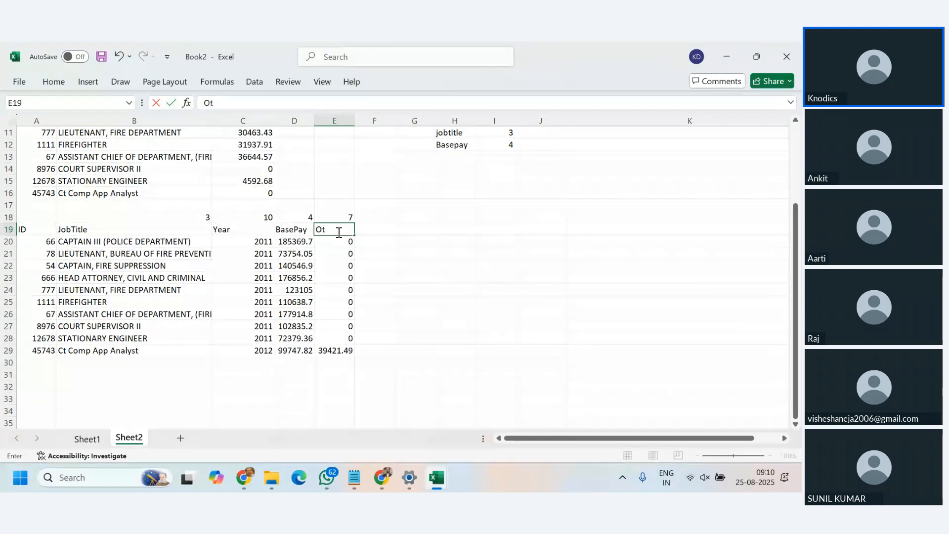
text(herpay)
key(Return)
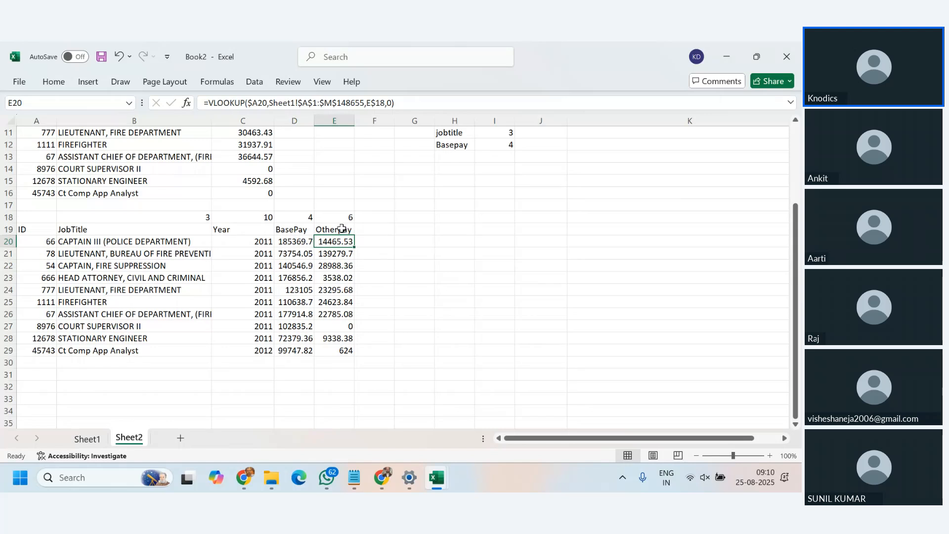
Insert a space in the E19 header so that it reads Other pay
click(340, 230)
double_click(340, 230)
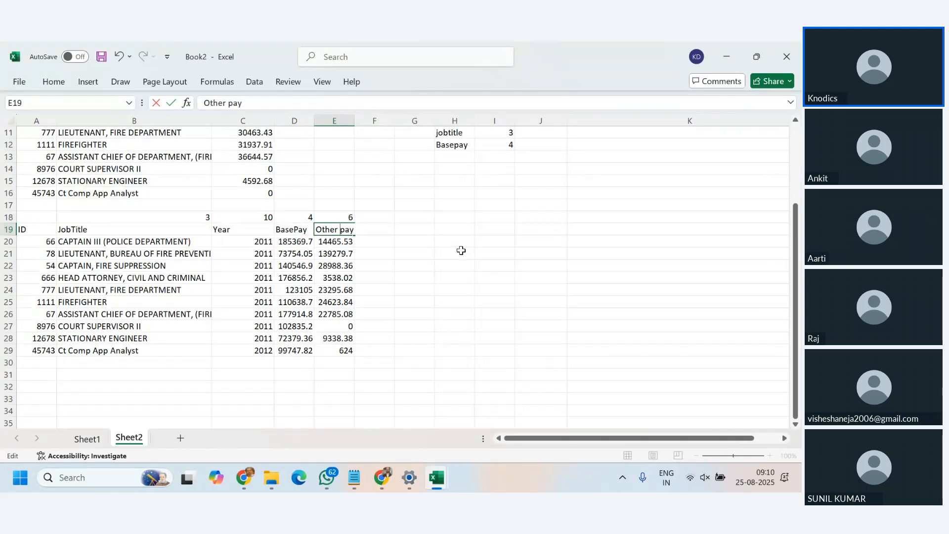
key(Return)
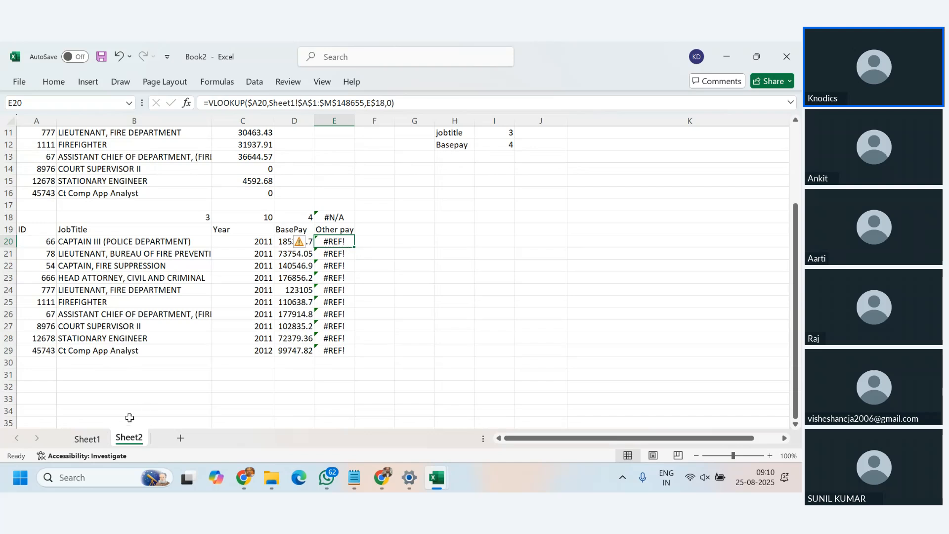
Copy the OtherPay header from F1 on Sheet1 into E19 on Sheet2
click(89, 439)
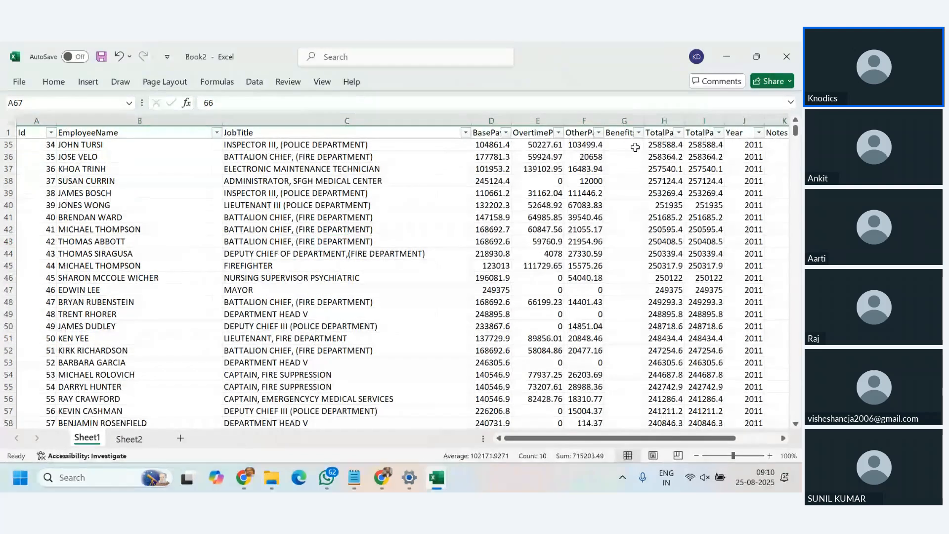
click(585, 133)
key(ctrl+c)
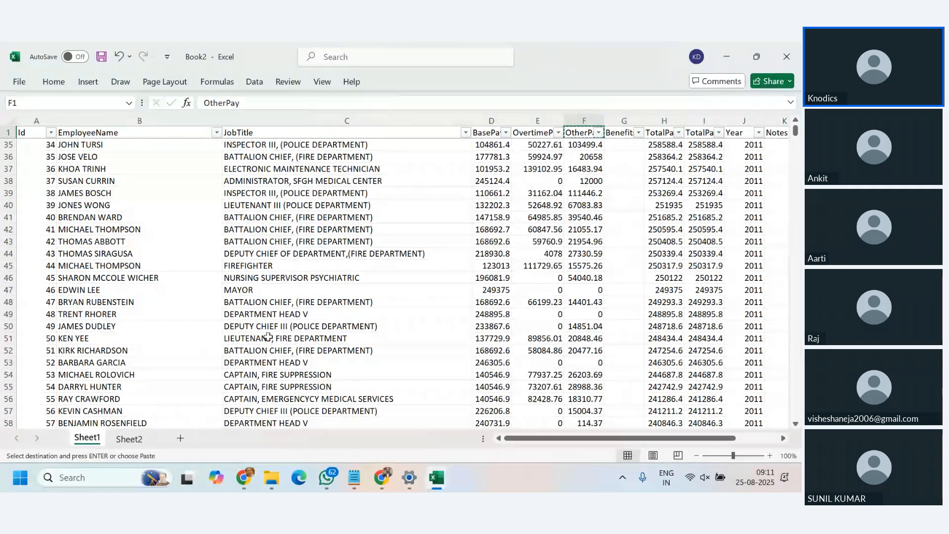
click(130, 438)
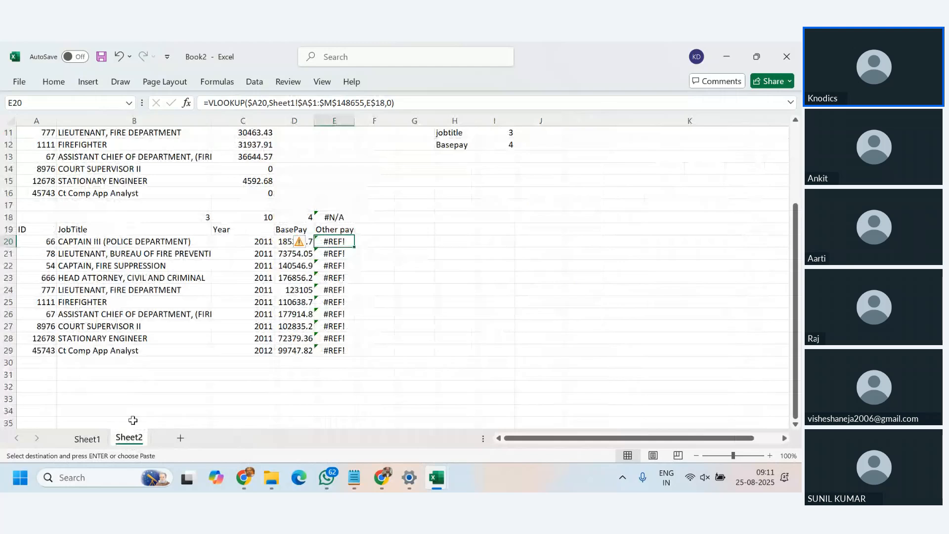
key(Up)
key(ctrl+v)
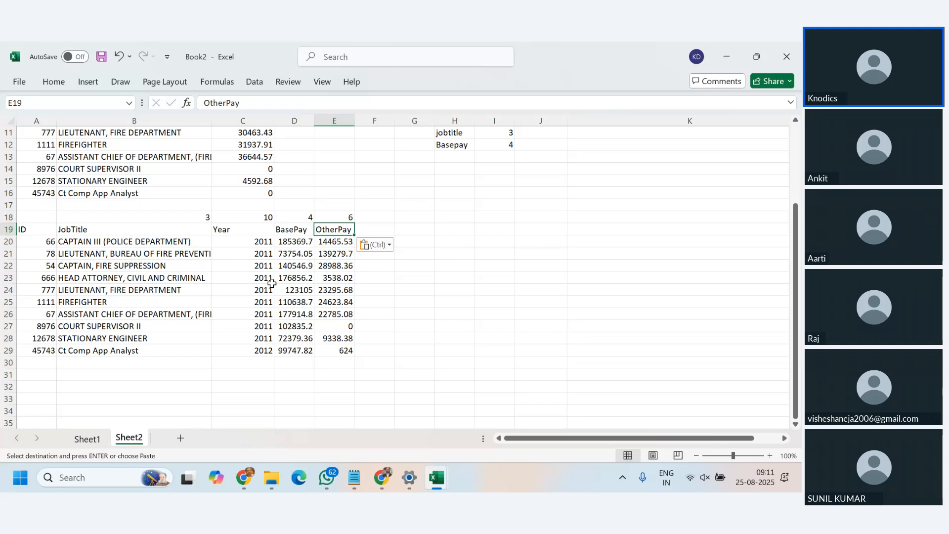
Inspect the B$18 column index argument in the B20 VLOOKUP formula
click(168, 242)
drag(367, 103, 387, 103)
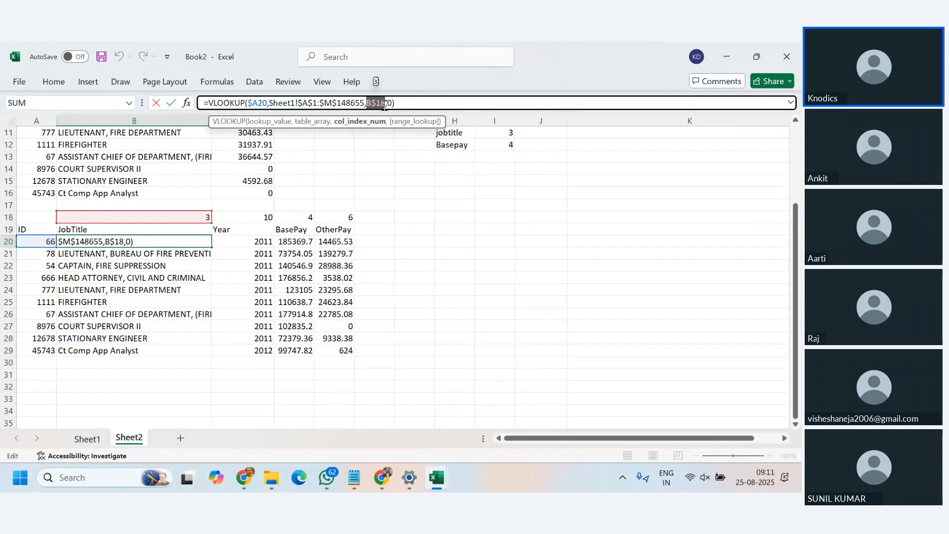
key(ctrl+Return)
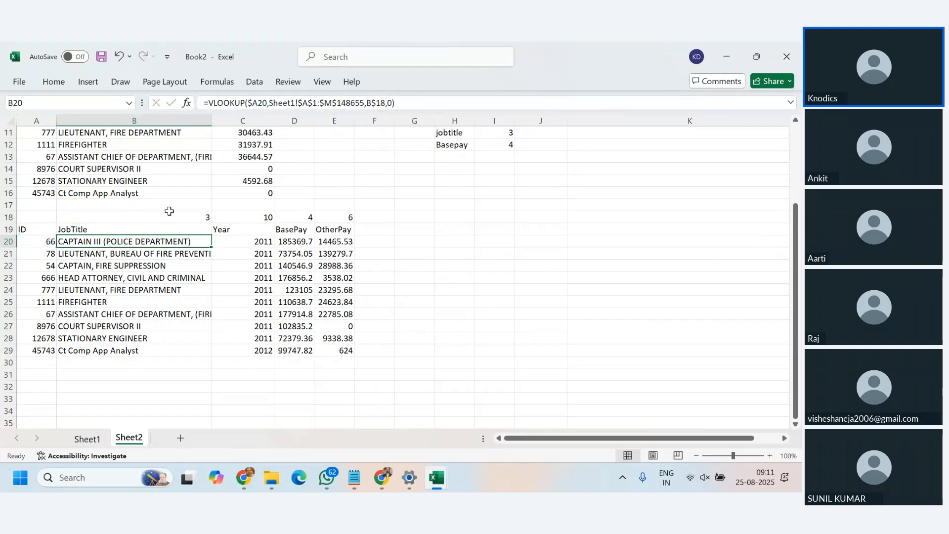
Clear the MATCH formulas in B18:E18, undo the deletion, and select that row of cells again
drag(169, 211, 346, 218)
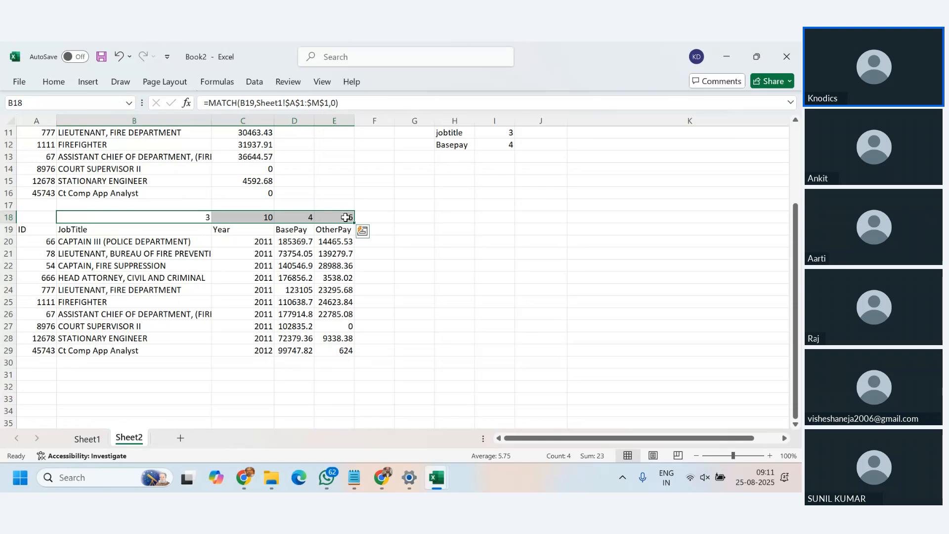
key(Delete)
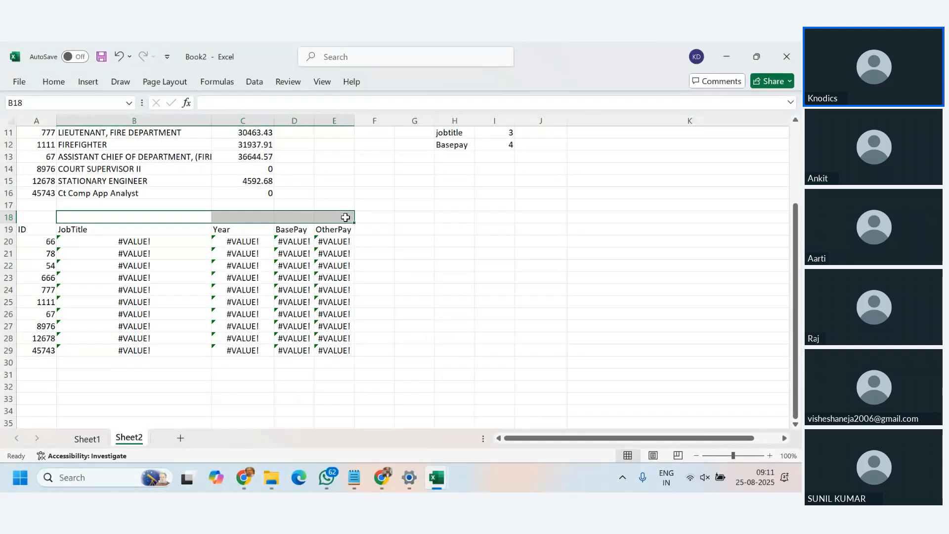
key(ctrl+z)
click(155, 241)
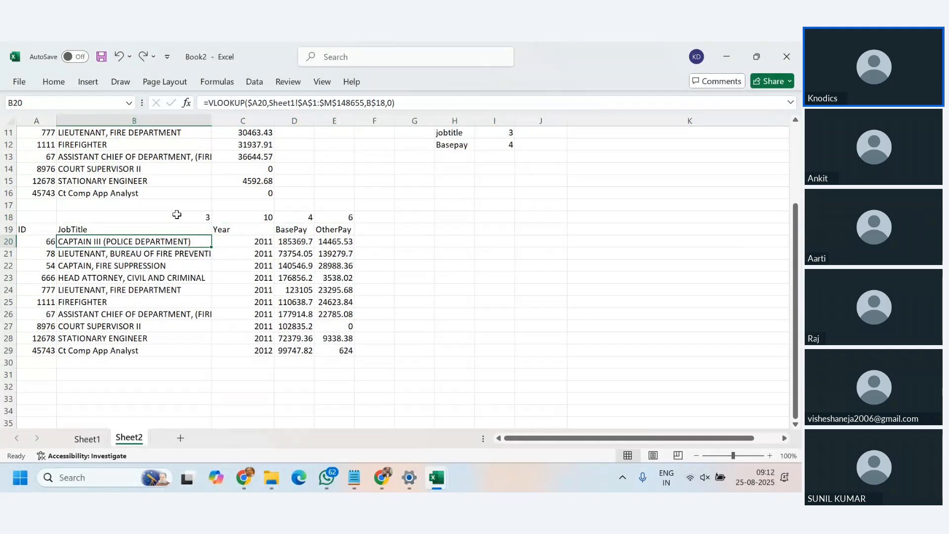
click(203, 219)
drag(204, 219, 341, 218)
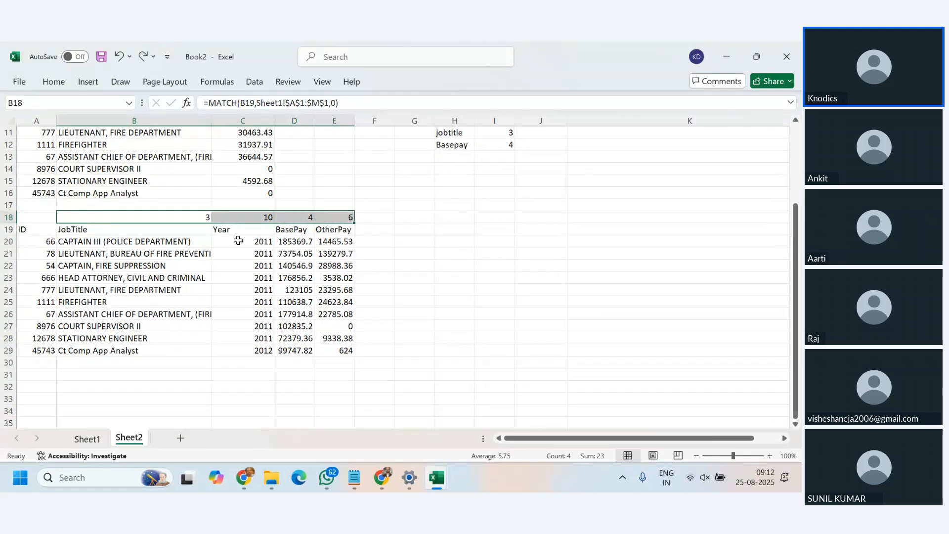
Replace the B$18 column index in the B20 VLOOKUP formula with the start of a nested MATCH function
click(185, 242)
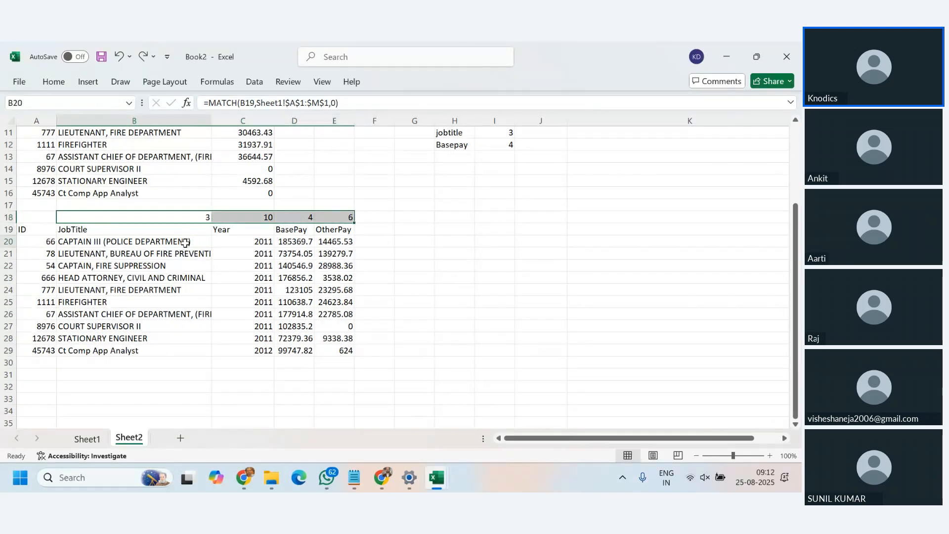
click(368, 104)
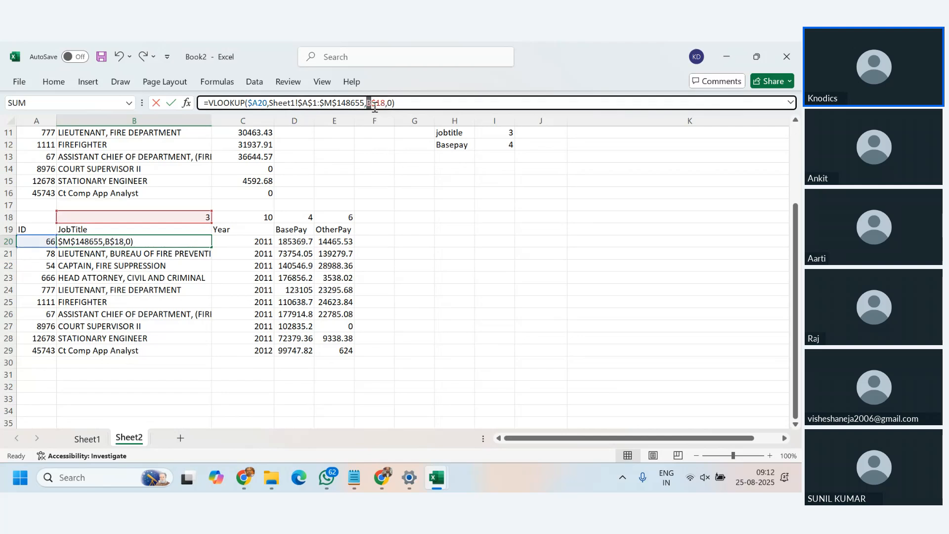
double_click(377, 104)
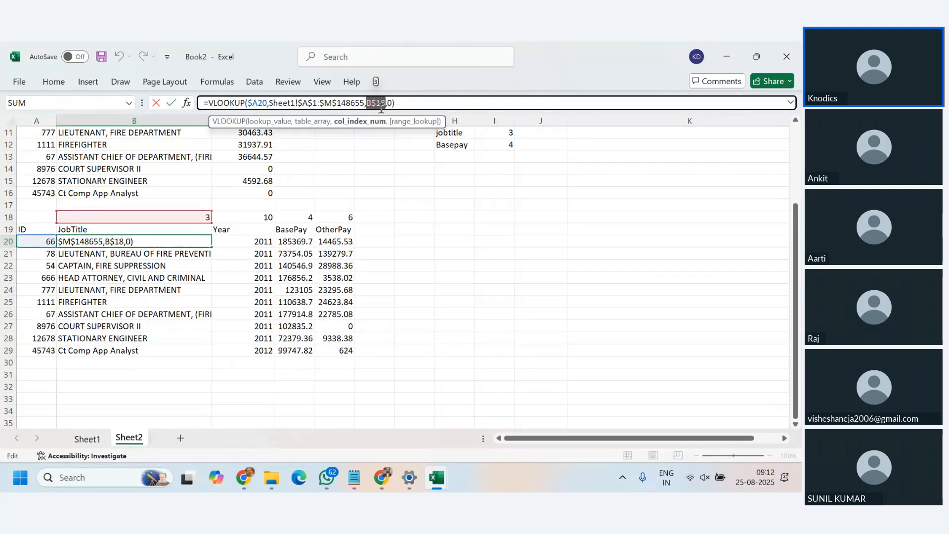
text(match)
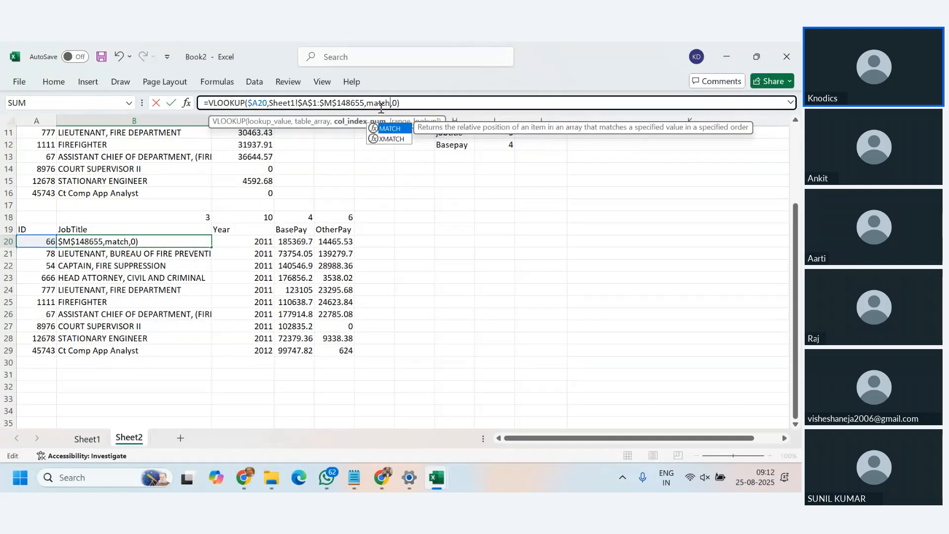
text(()
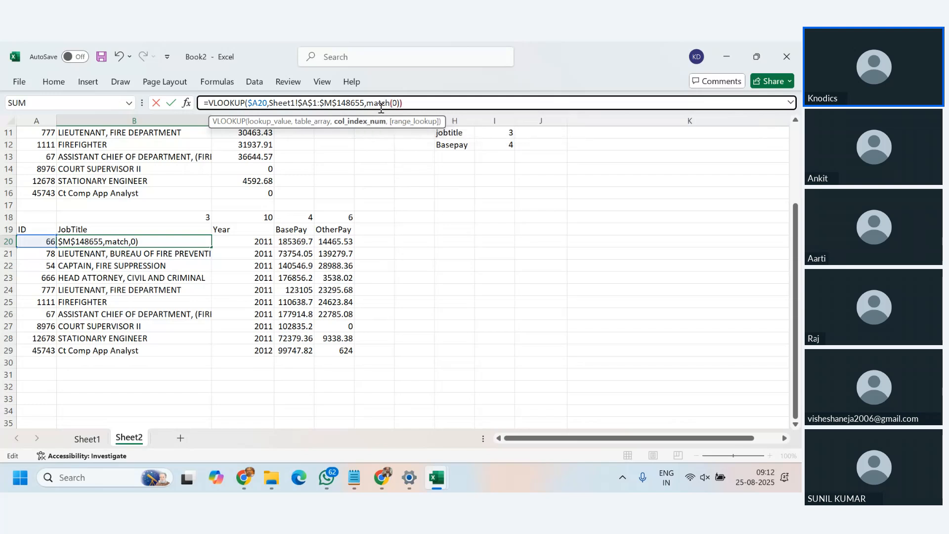
Set the nested MATCH lookup value to the JobTitle header as B$19, locking only the row
click(91, 229)
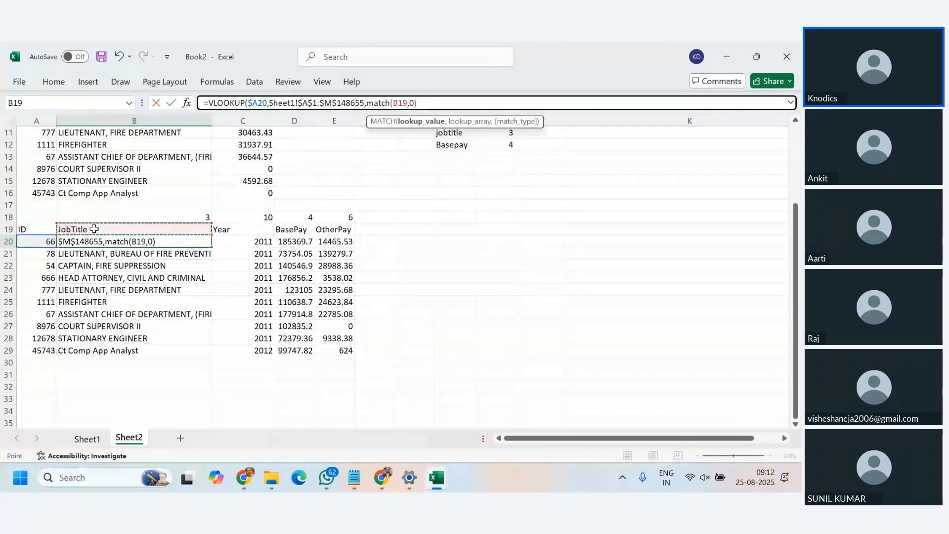
text(,)
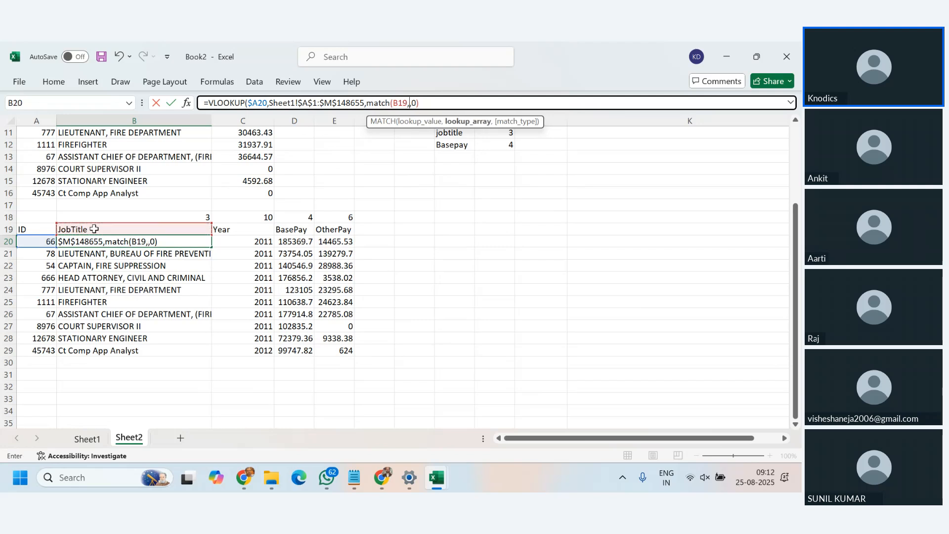
key(BackSpace)
key(BackSpace)
key(BackSpace)
key(BackSpace)
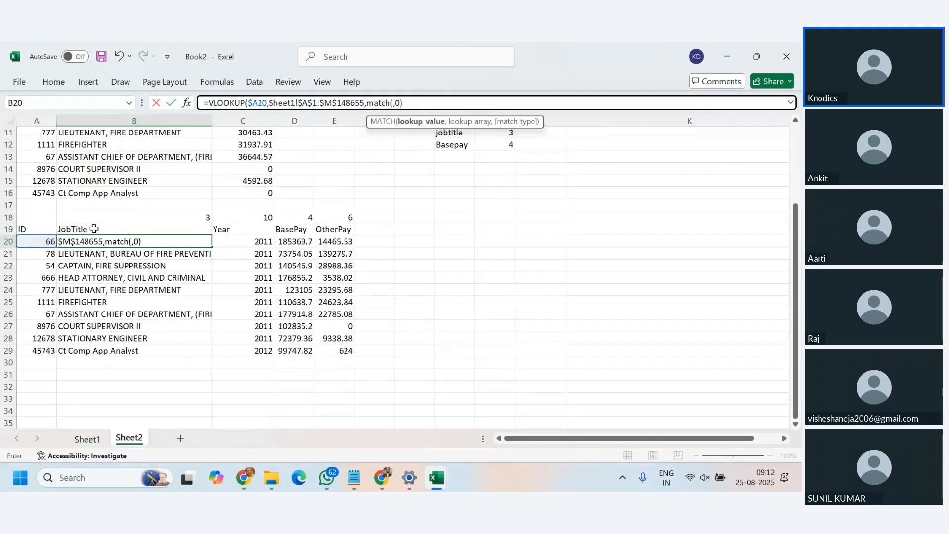
text(b19)
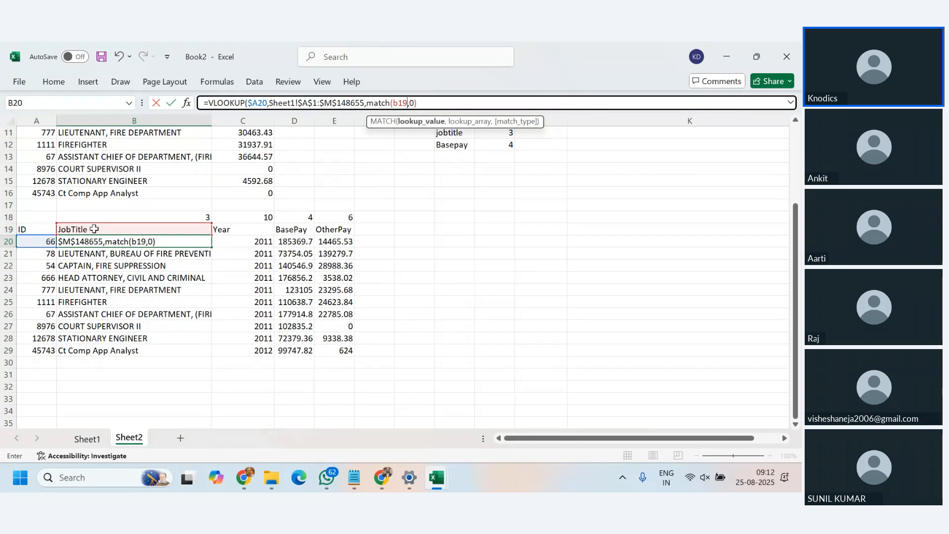
key(F4)
key(F4)
key(F4)
key(F4)
key(F4)
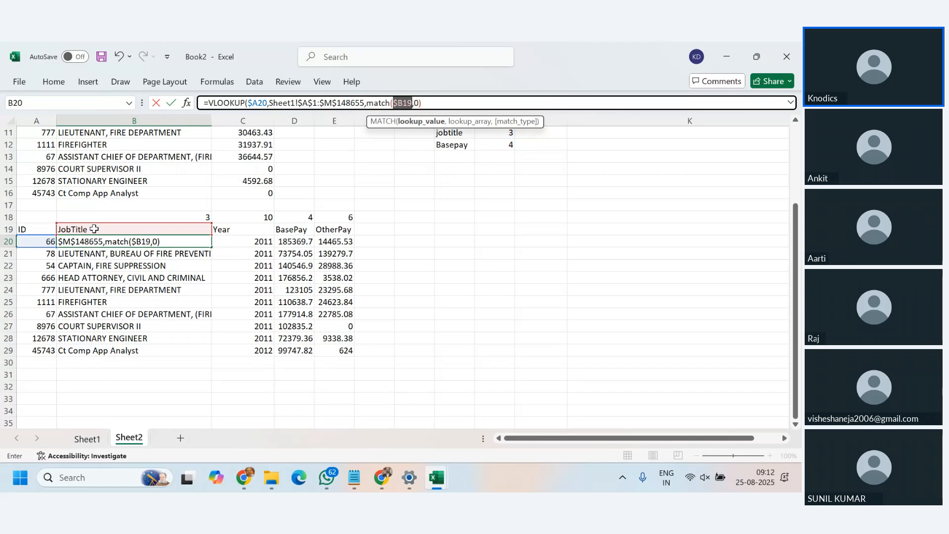
key(F4)
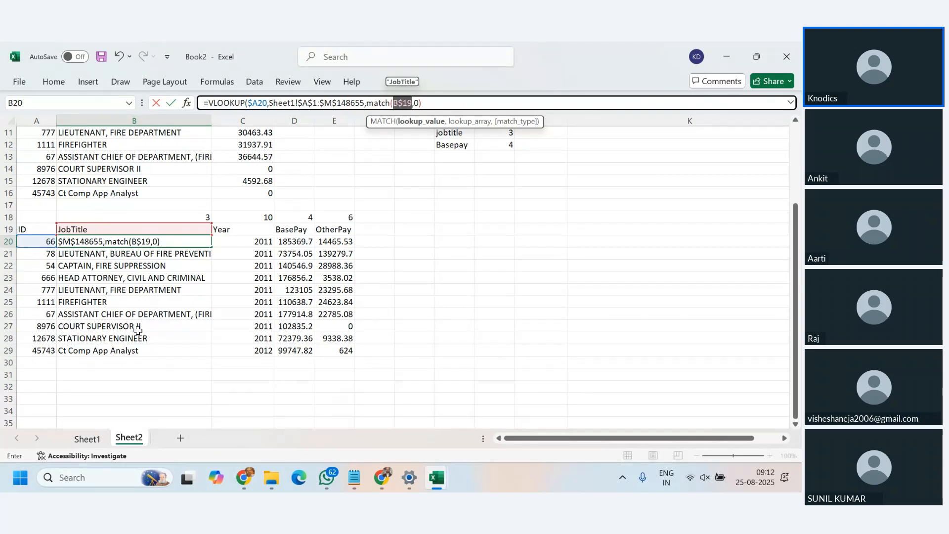
Complete the nested MATCH with the absolute header range Sheet1!$A$1:$M$1 and exact match type 0
click(418, 104)
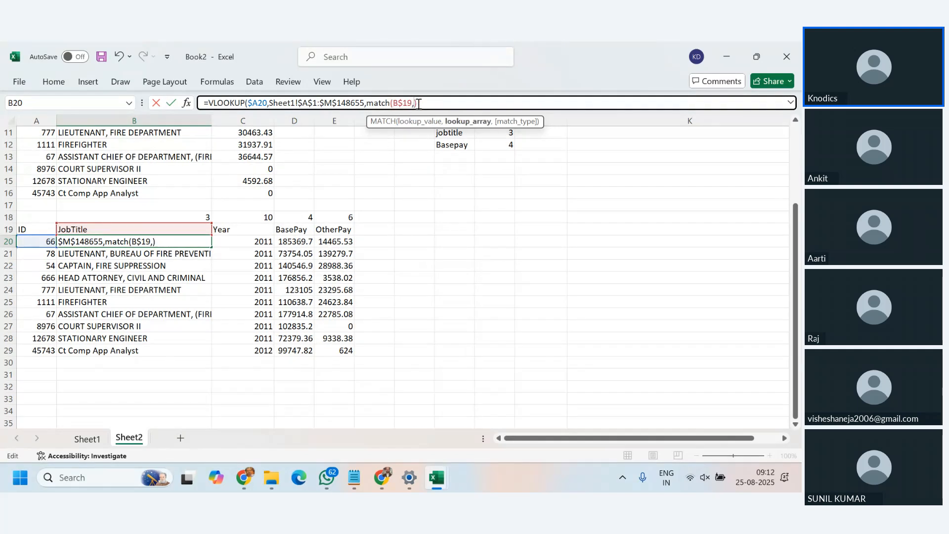
click(87, 438)
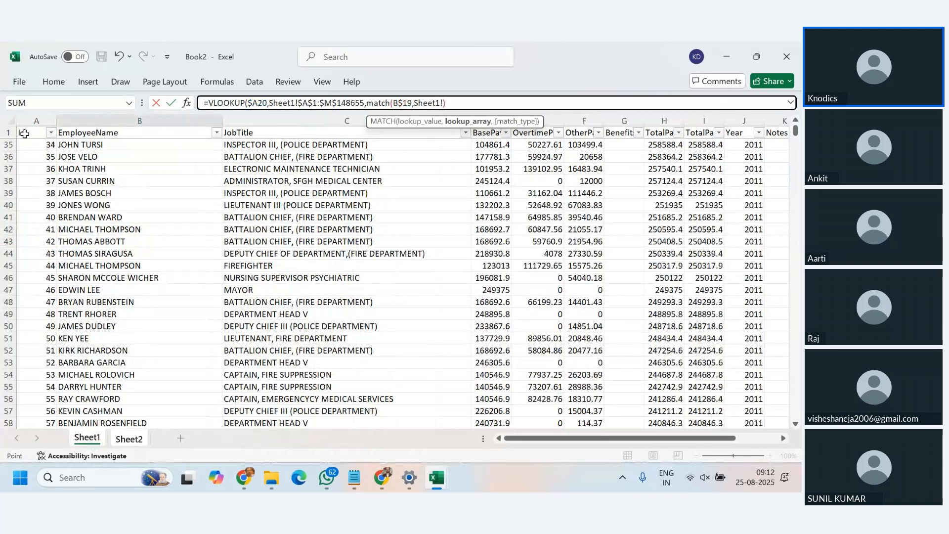
click(21, 133)
key(ctrl+shift+Right)
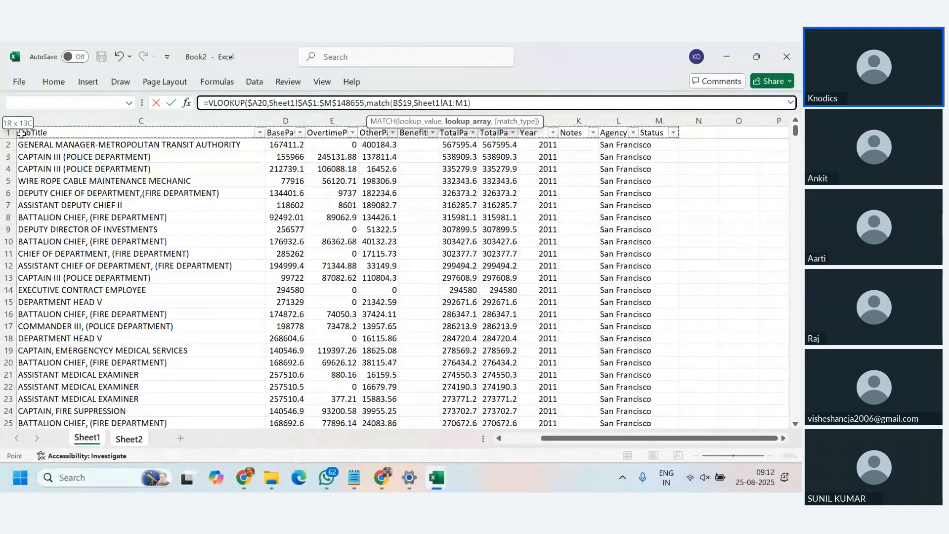
key(F4)
text(,)
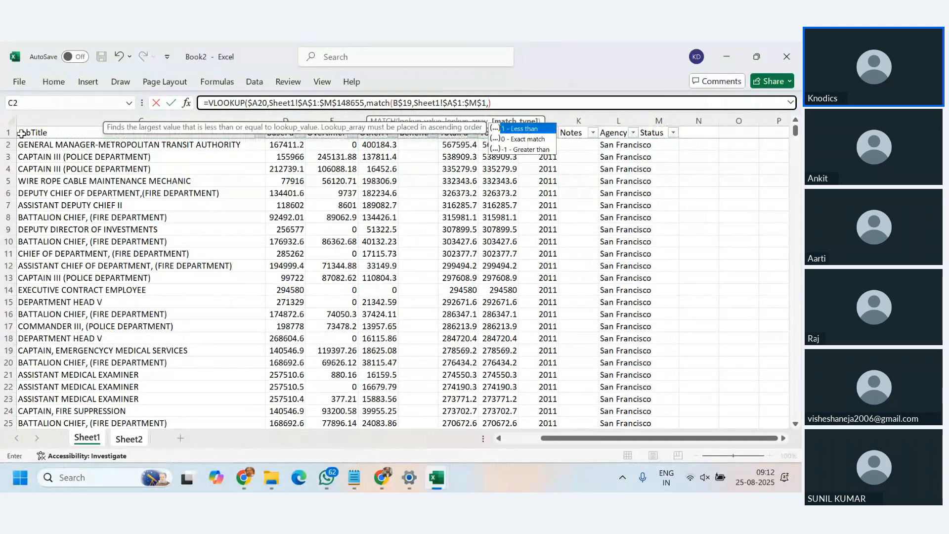
text(0)
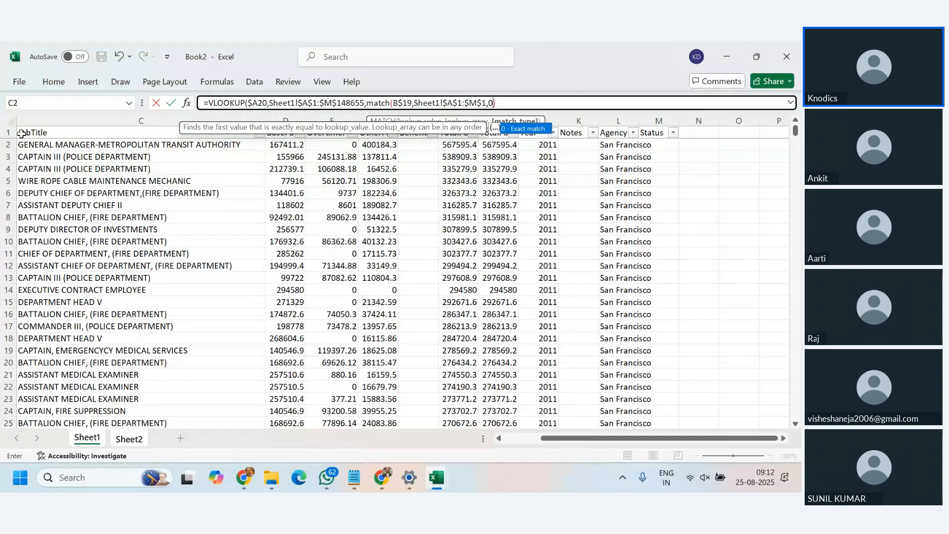
text())
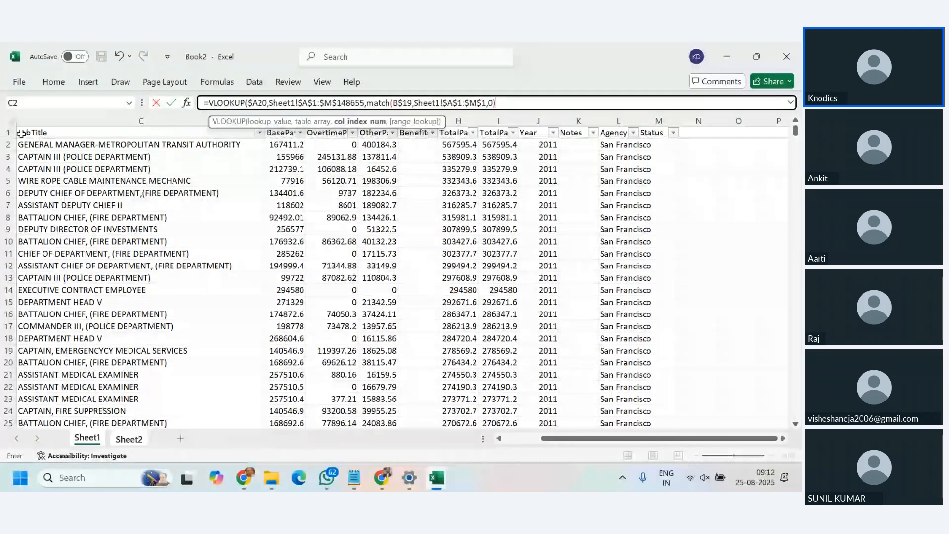
Finish the B20 VLOOKUP with exact match 0 after the nested MATCH and accept Excel's correction of the closing parentheses
text(,0))
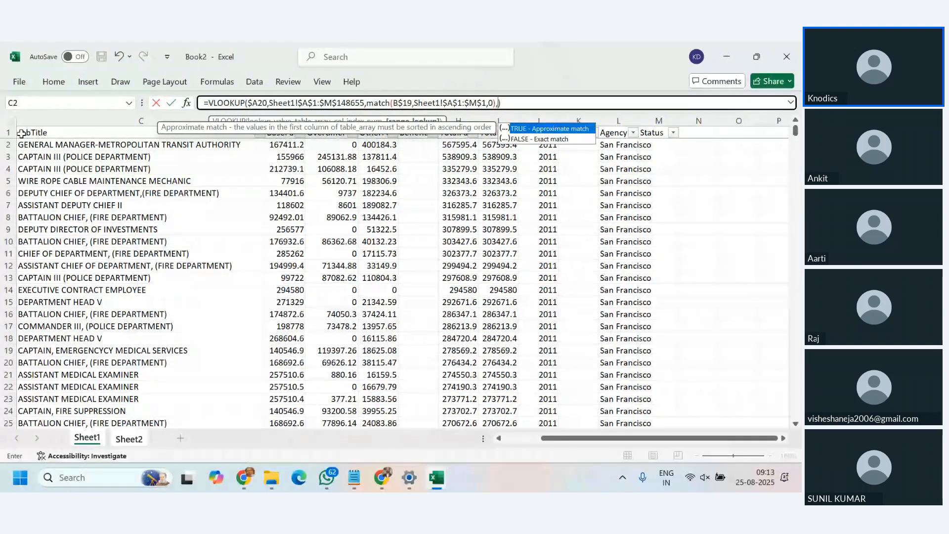
text())
key(Return)
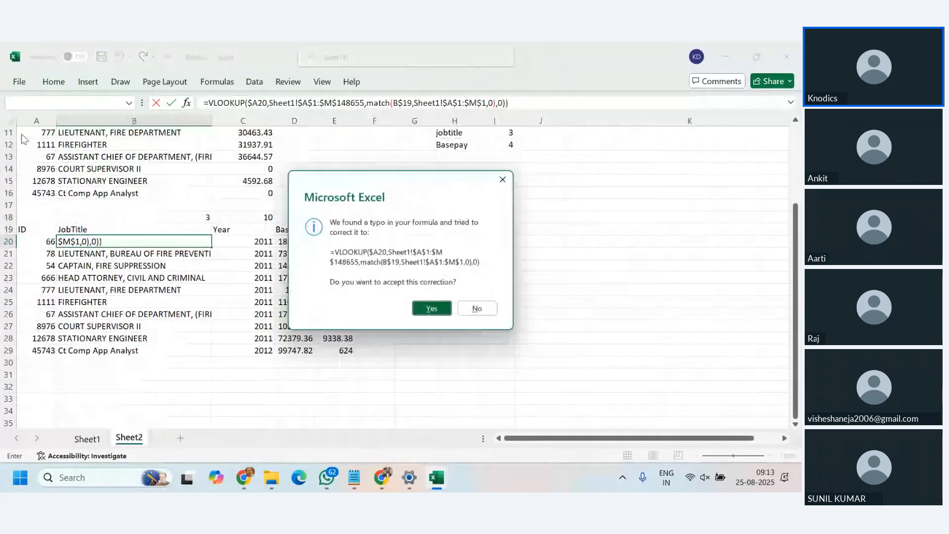
click(430, 309)
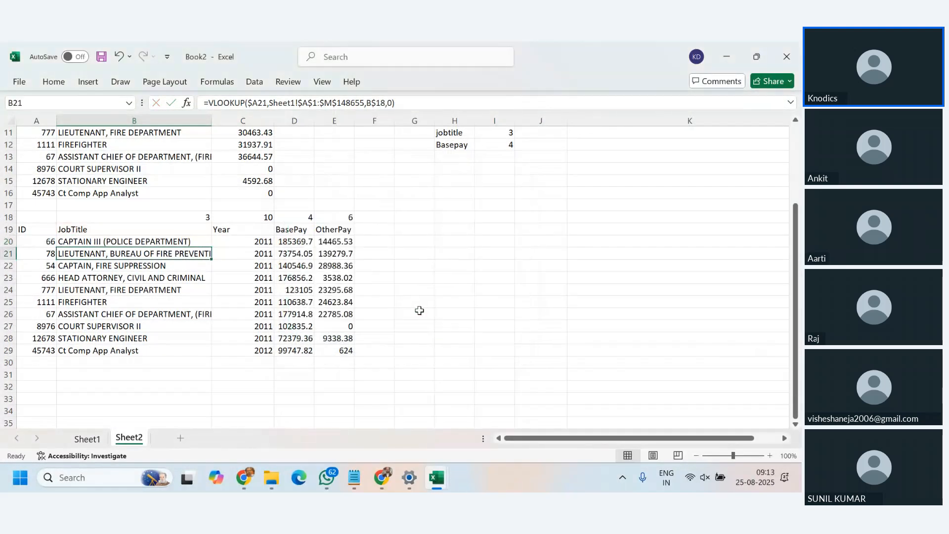
click(146, 238)
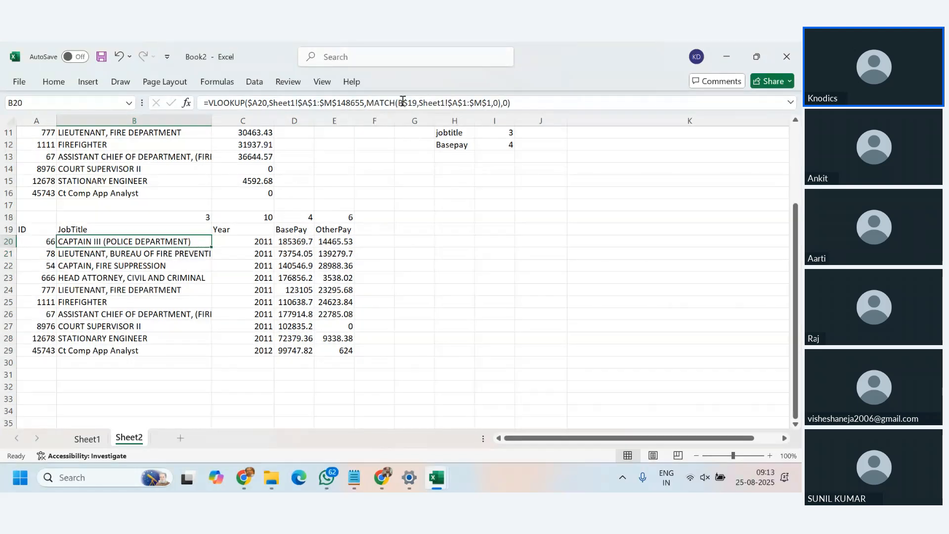
drag(399, 103, 418, 106)
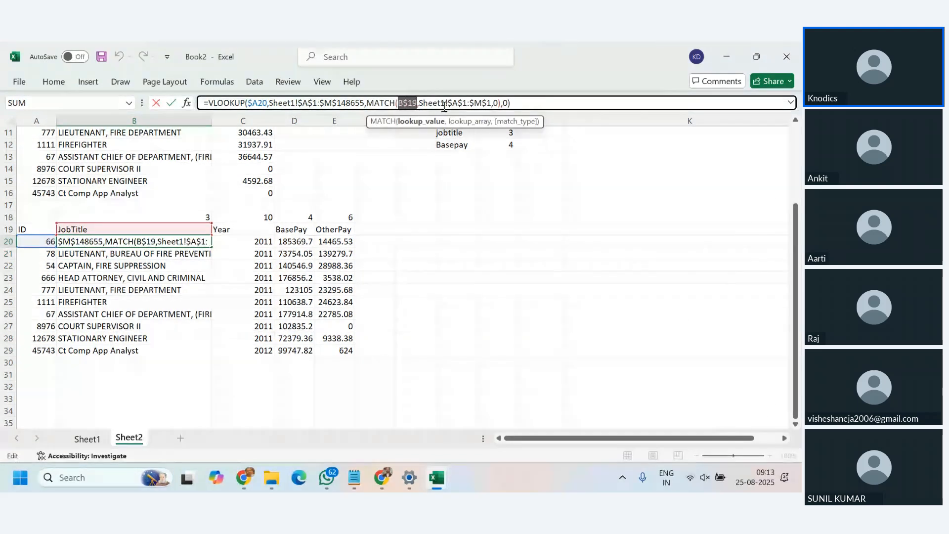
text(`)
click(227, 238)
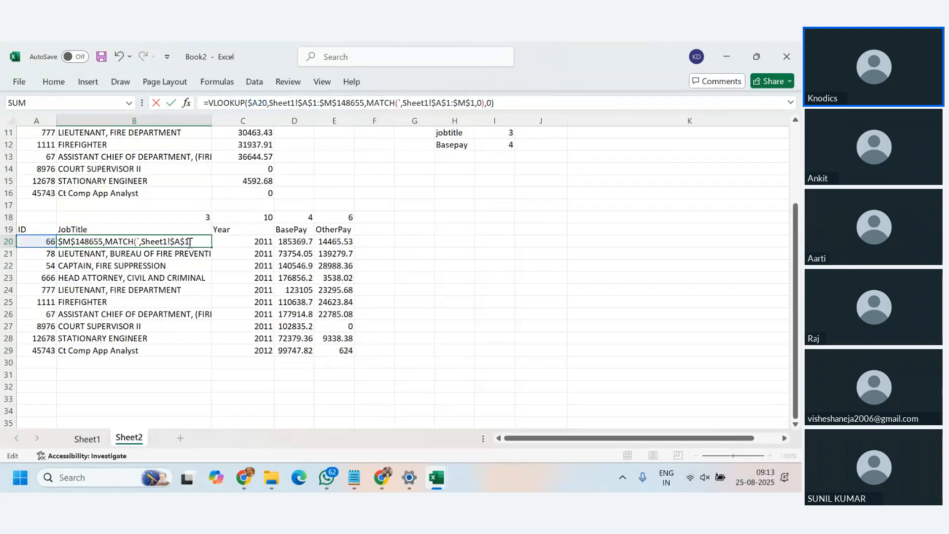
text(`)
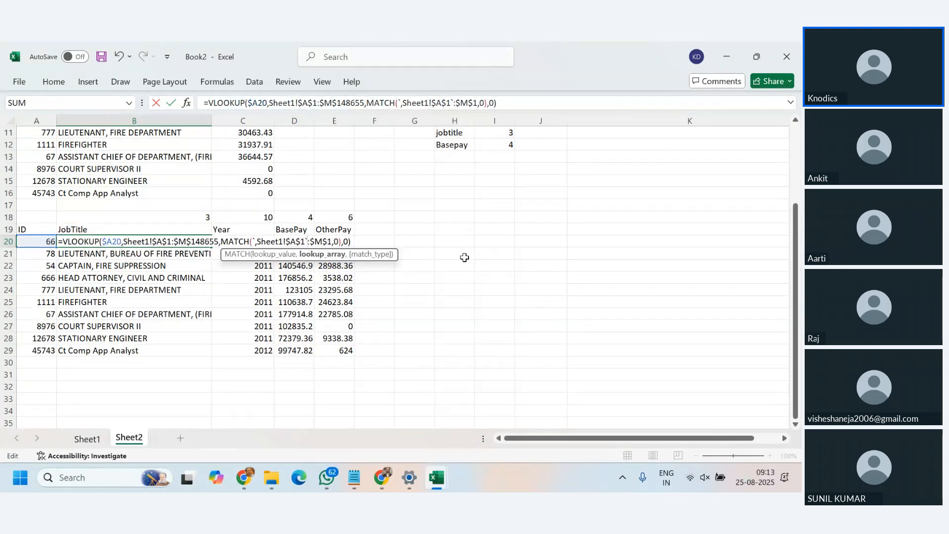
key(Escape)
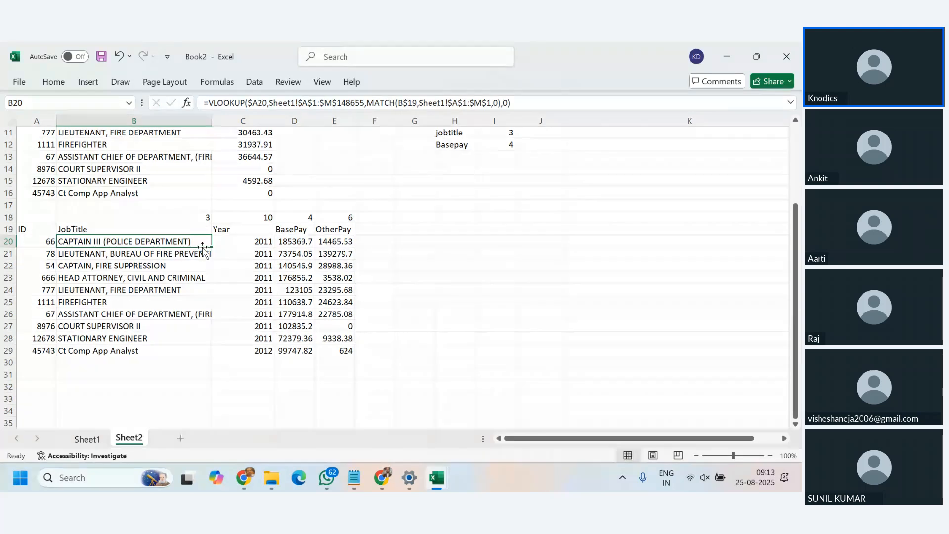
Fill the B20 formula across to E20 and down through row 29 of the lookup table
drag(203, 248, 355, 249)
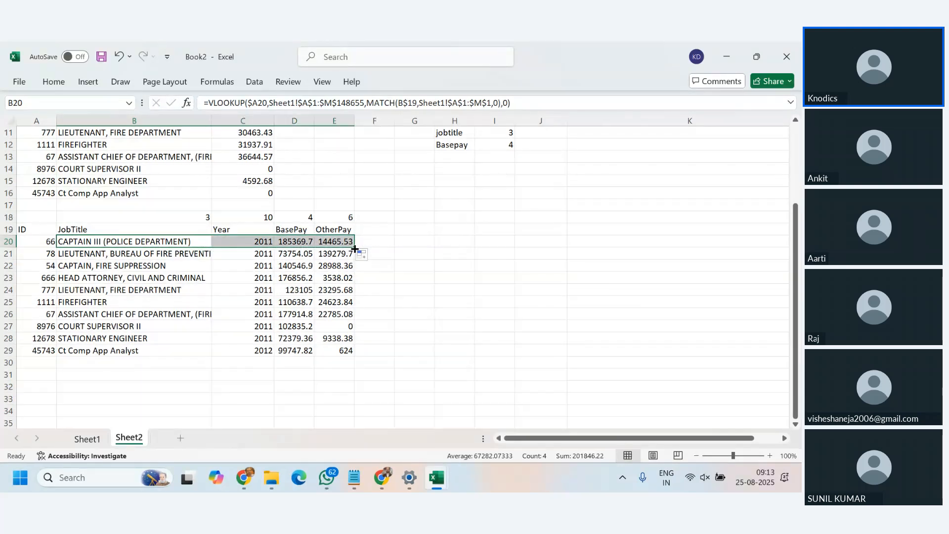
double_click(355, 248)
click(540, 264)
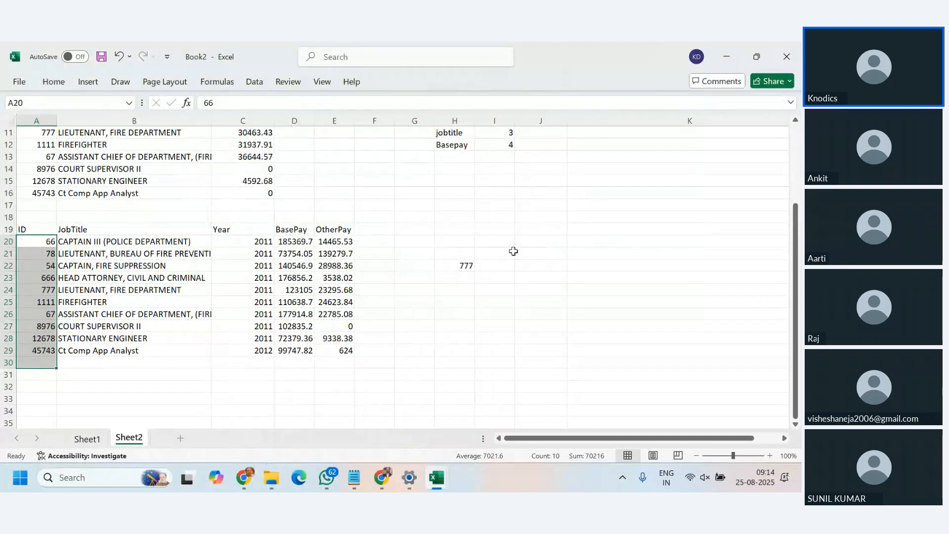
Start a VLOOKUP in I22 with H22 as the lookup value and the ID range A20:A29 as the table array
click(495, 270)
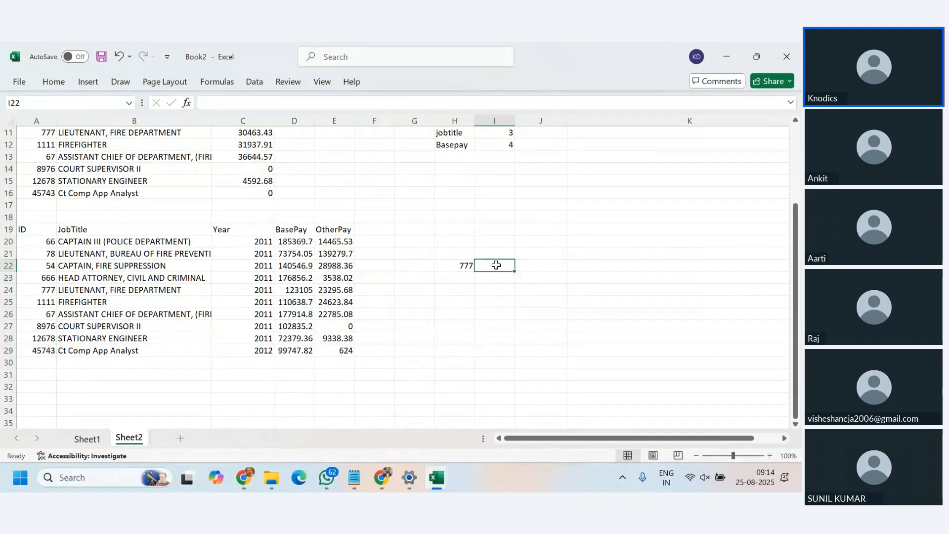
text(=vlookup)
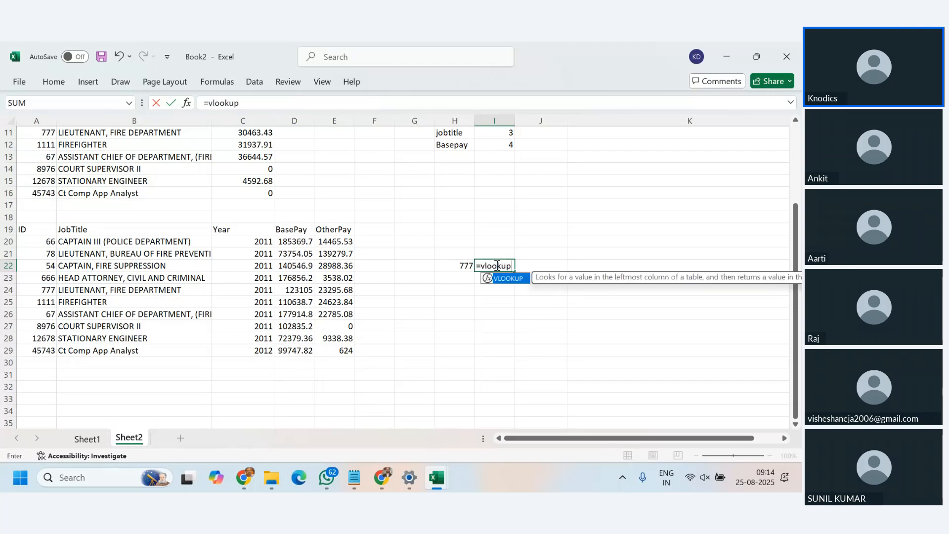
text(()
key(Left)
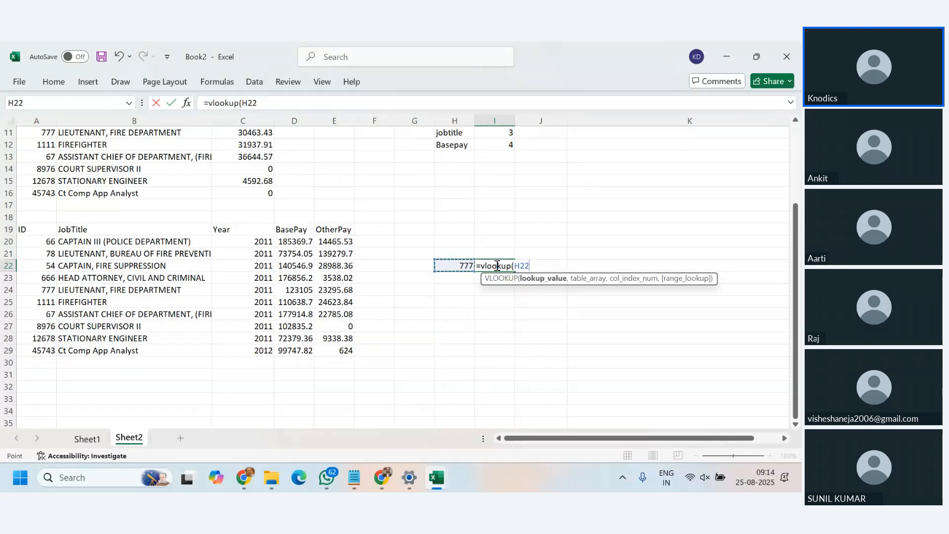
text(,)
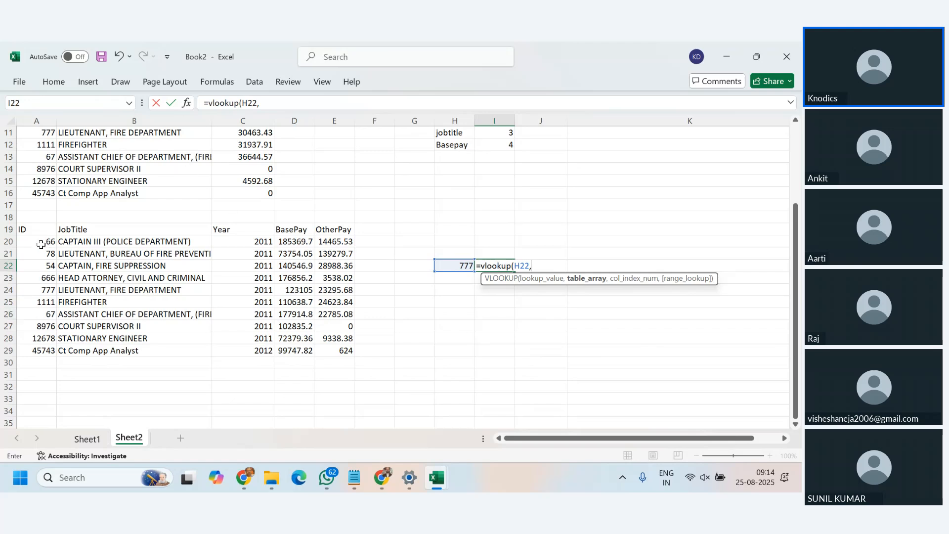
drag(40, 245, 40, 350)
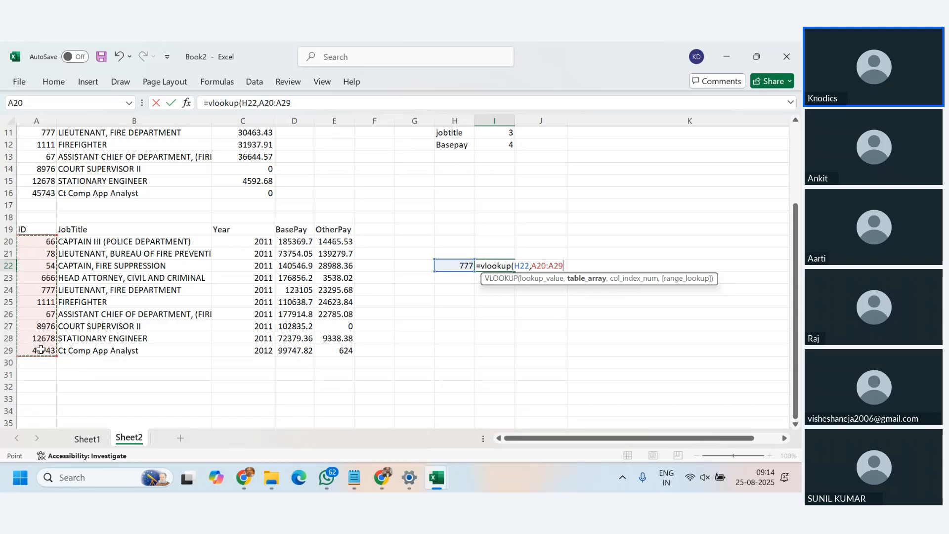
text(,)
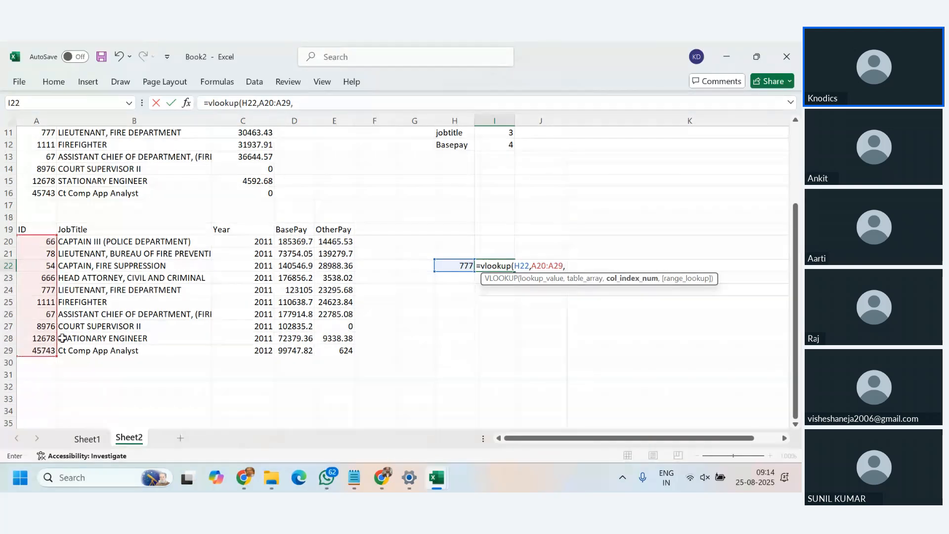
Complete the I22 VLOOKUP with column index 1 and exact match 0, removing the duplicate A20:A29 reference
drag(26, 242, 47, 349)
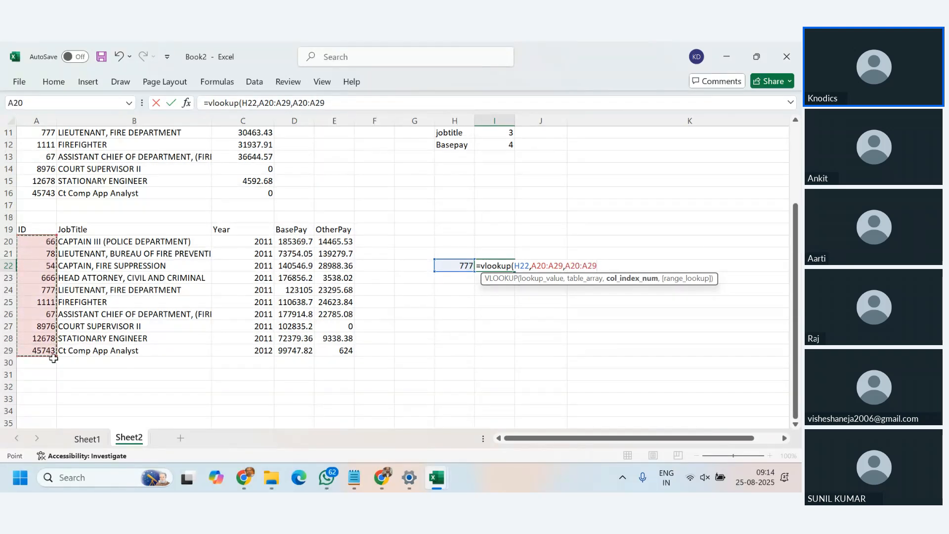
key(BackSpace)
key(BackSpace)
key(BackSpace)
key(BackSpace)
key(BackSpace)
key(BackSpace)
key(BackSpace)
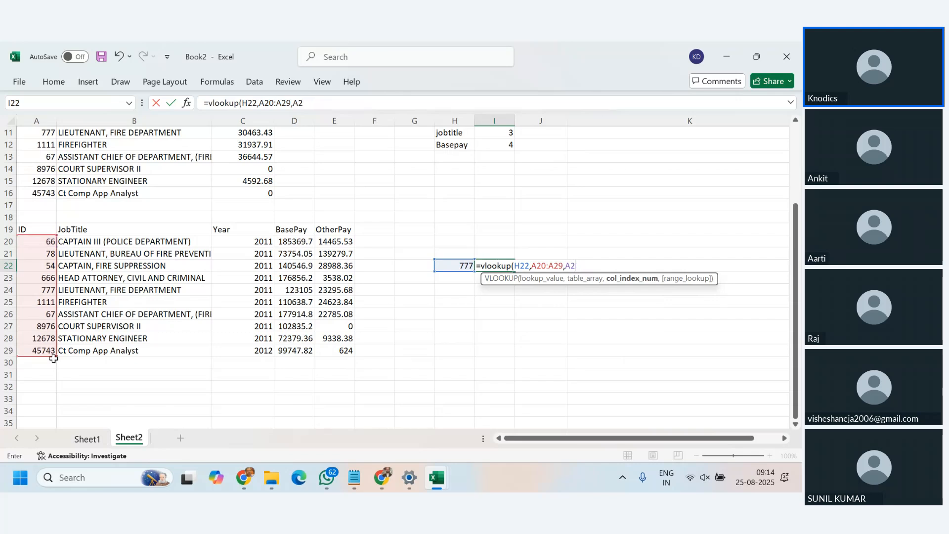
text(A)
key(BackSpace)
text(1,0)
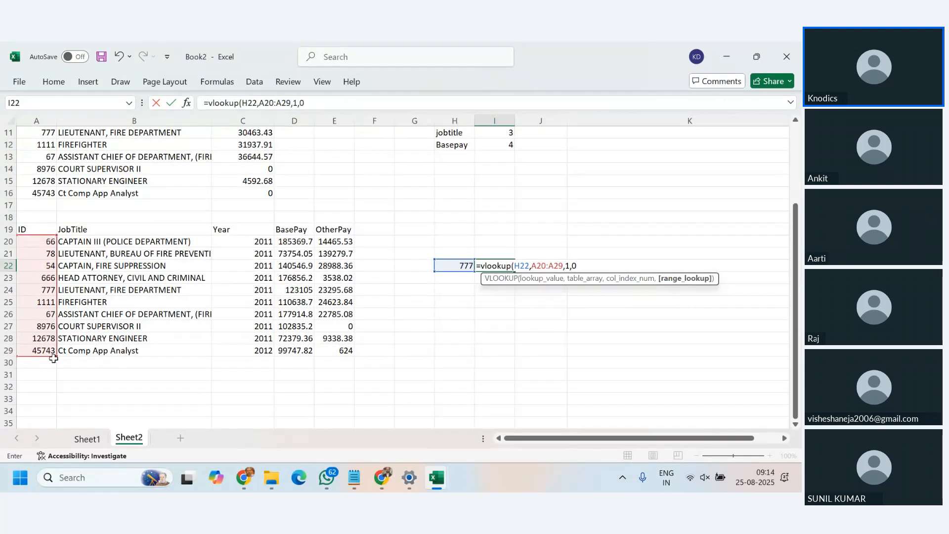
key(Return)
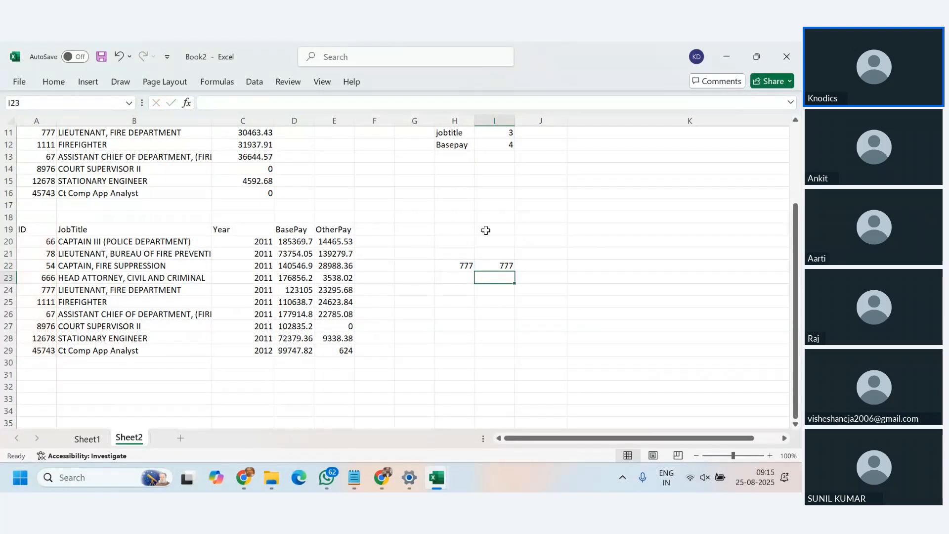
Test the I22 lookup by setting H22 to 45 and to 123
click(494, 264)
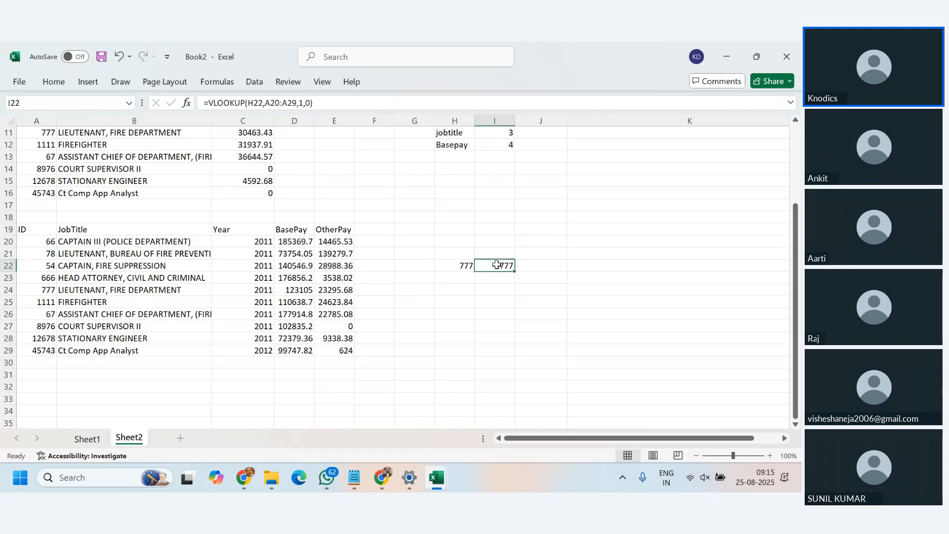
click(455, 265)
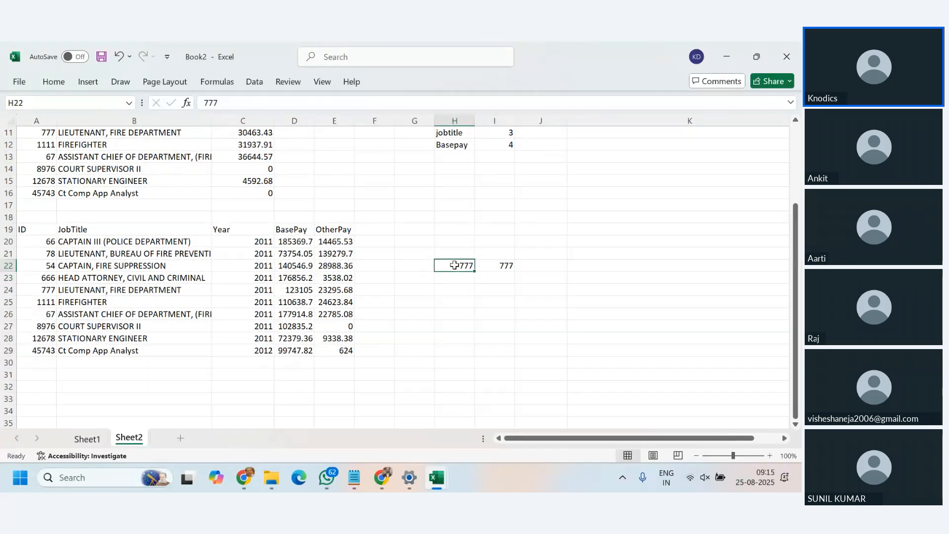
text(45)
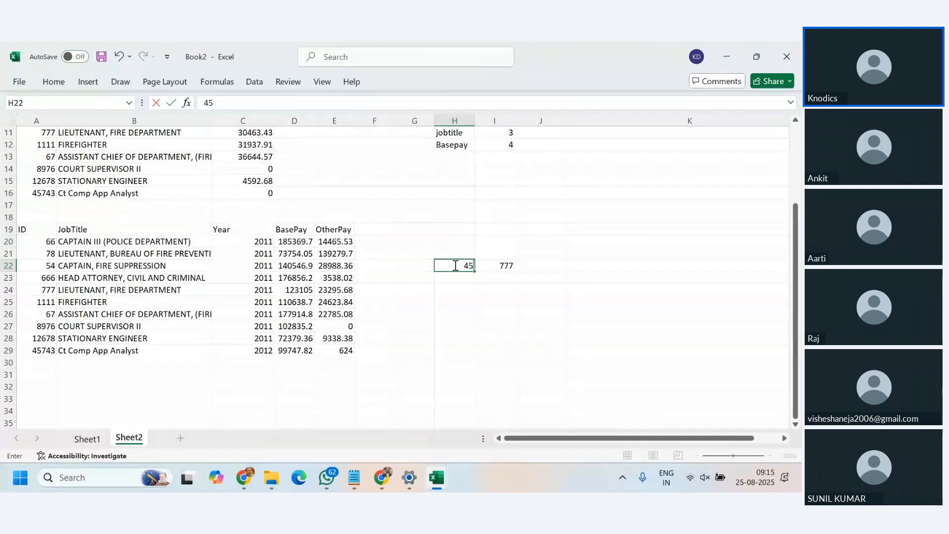
key(ctrl+Return)
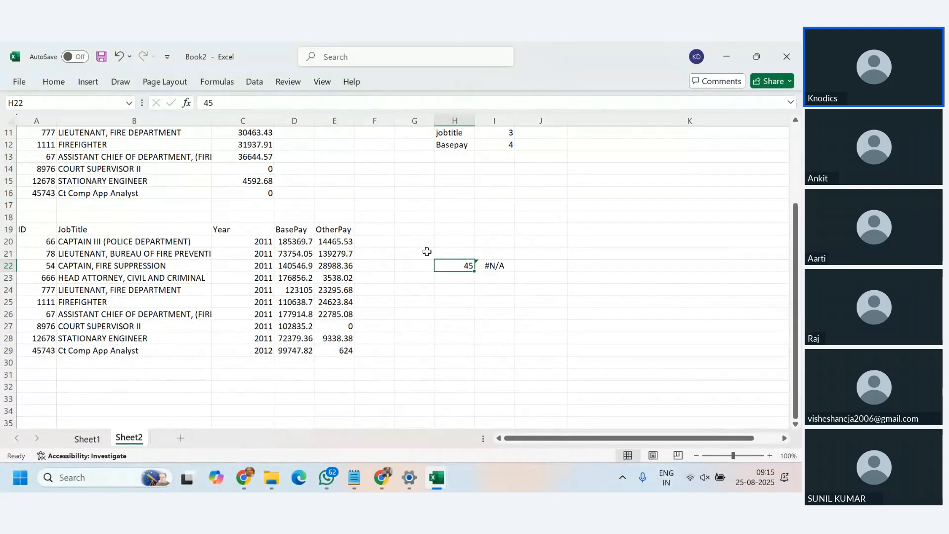
double_click(459, 262)
key(BackSpace)
key(BackSpace)
text(123)
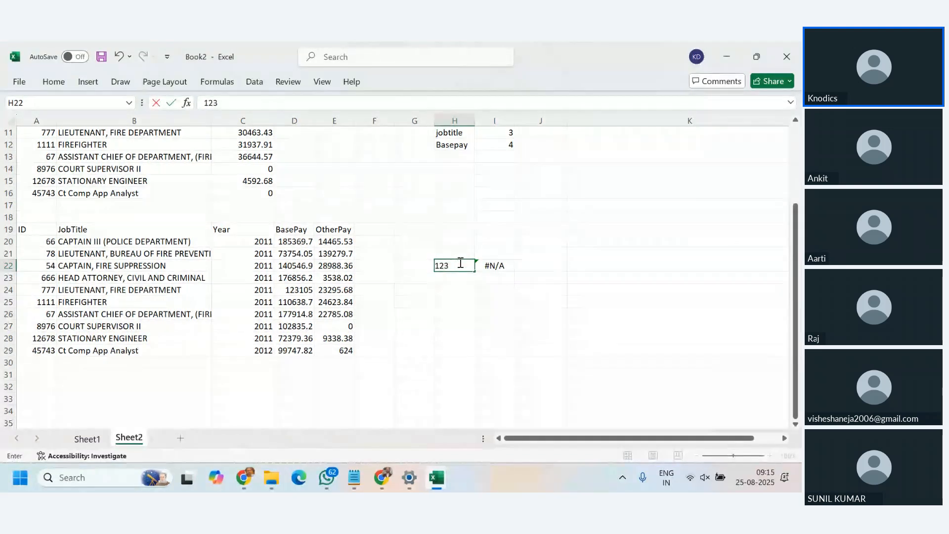
key(ctrl+Return)
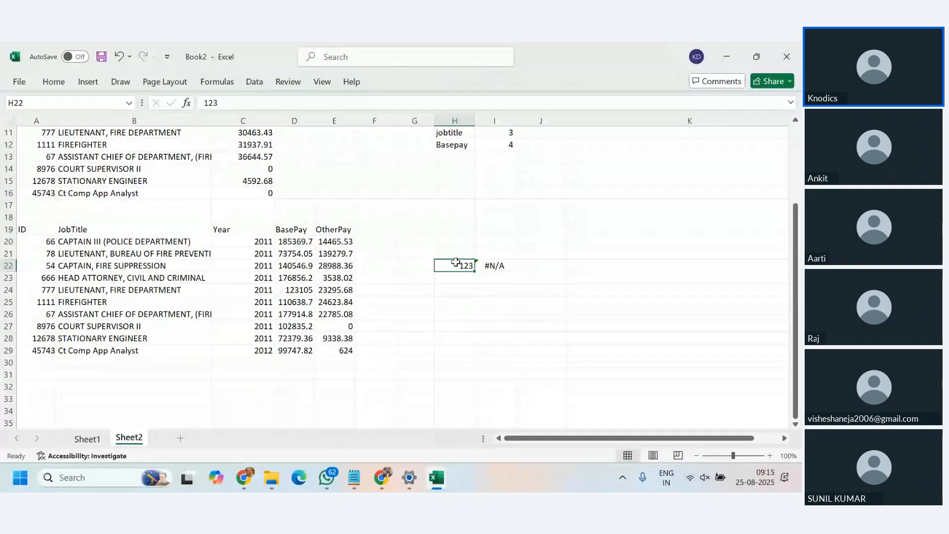
Set the lookup ID in H22 to 8976 and inspect the VLOOKUP formula in I22
text(8976)
key(Return)
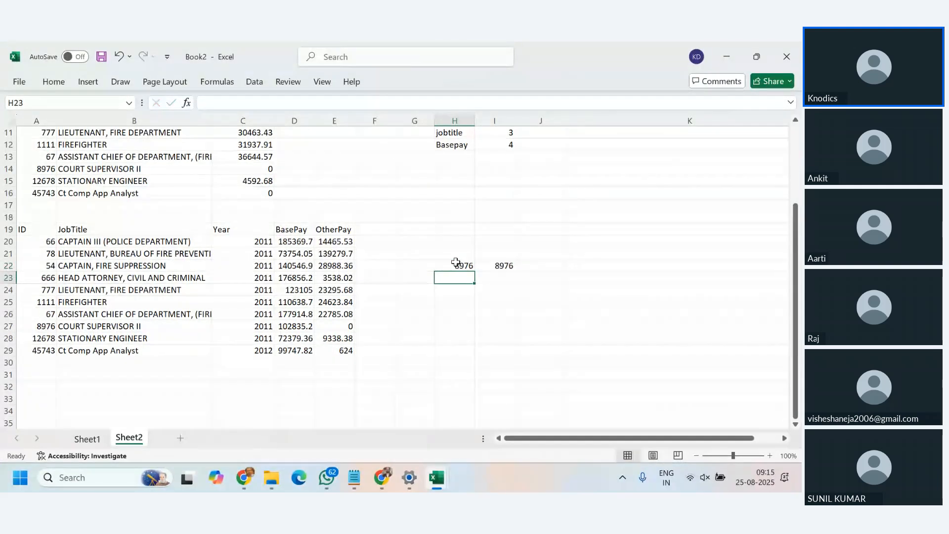
click(486, 266)
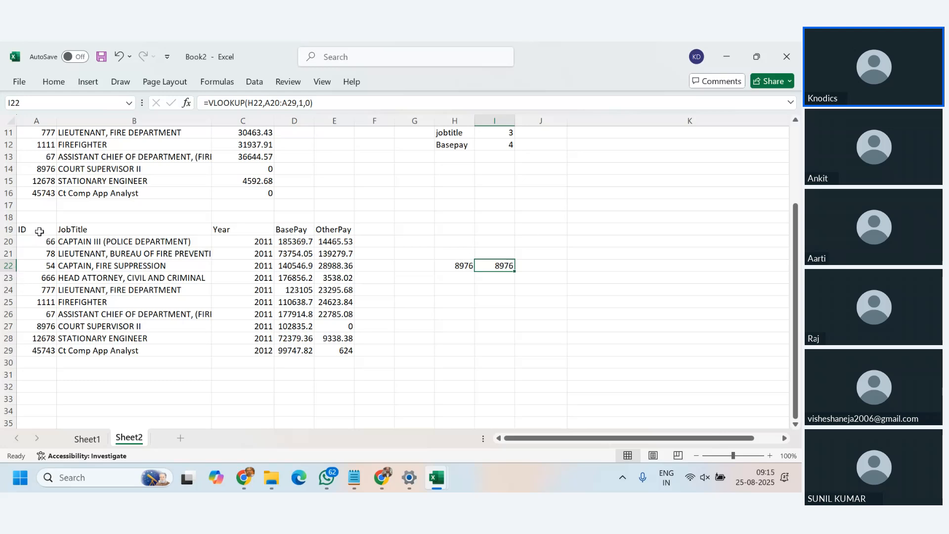
Copy the ten employee names in B7:B16 of Sheet1 and paste them on Sheet2 starting at A33
drag(39, 232, 324, 352)
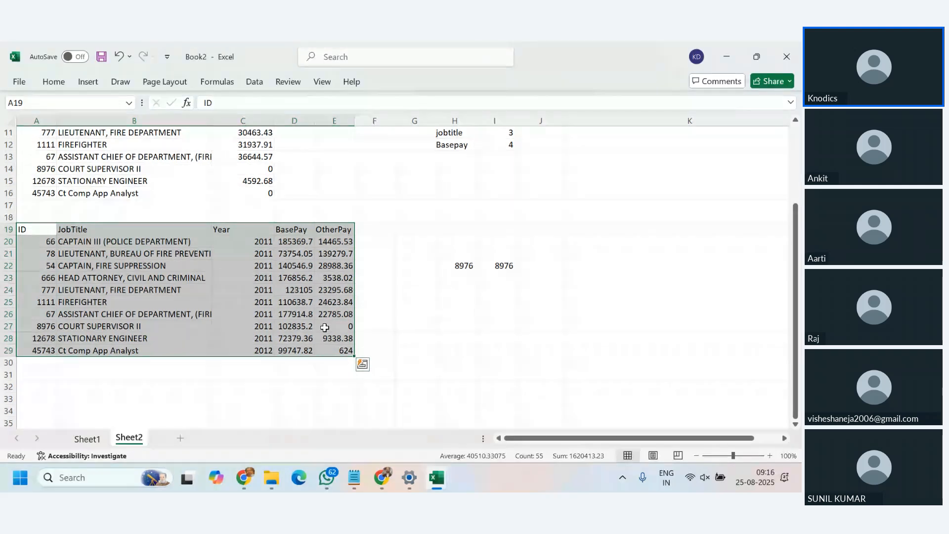
click(97, 446)
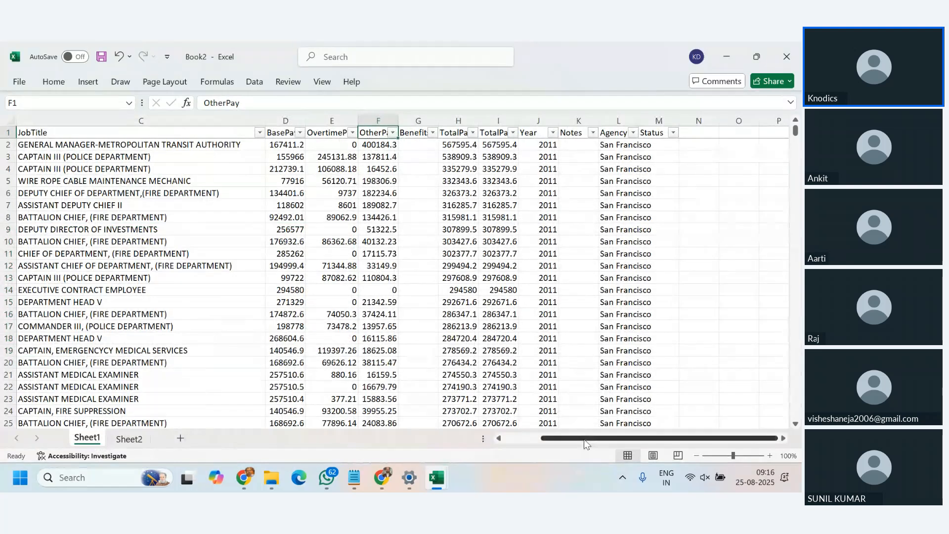
drag(585, 439, 482, 452)
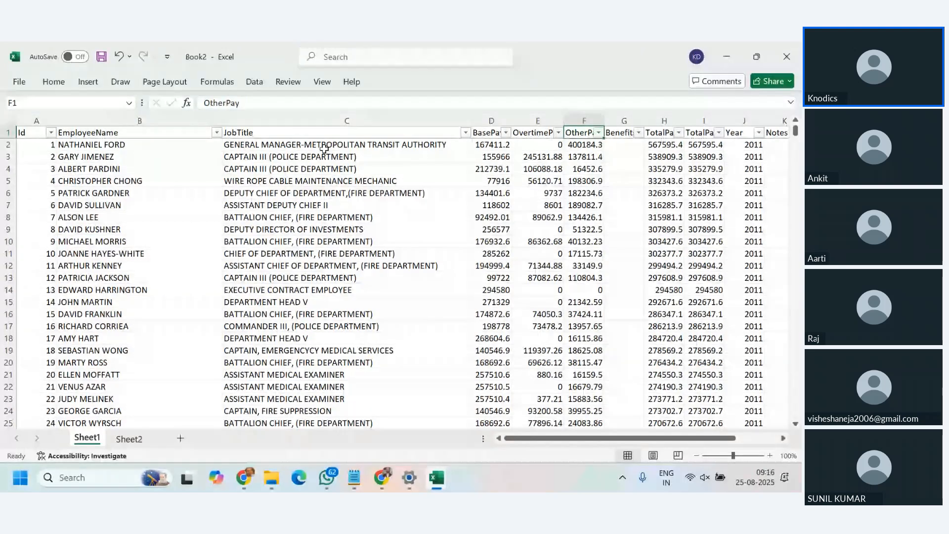
click(252, 158)
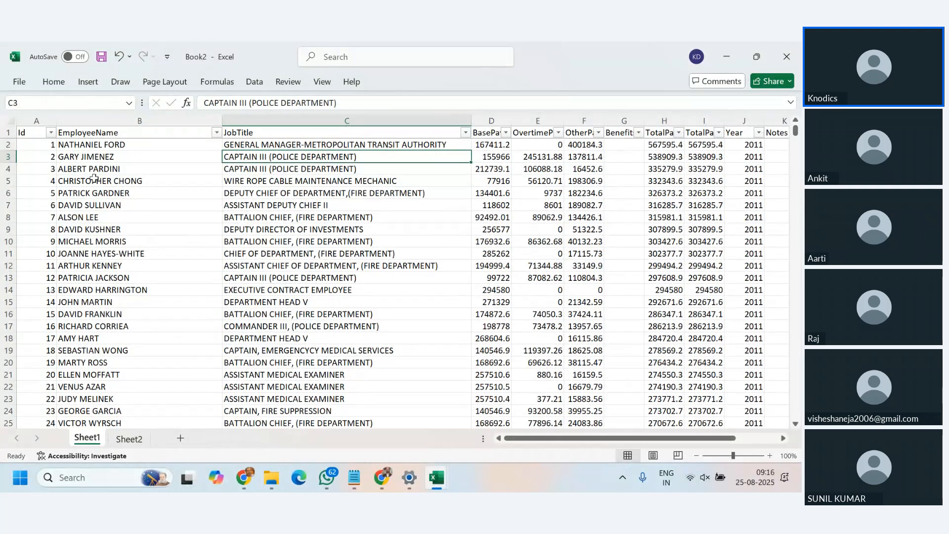
drag(104, 205, 118, 315)
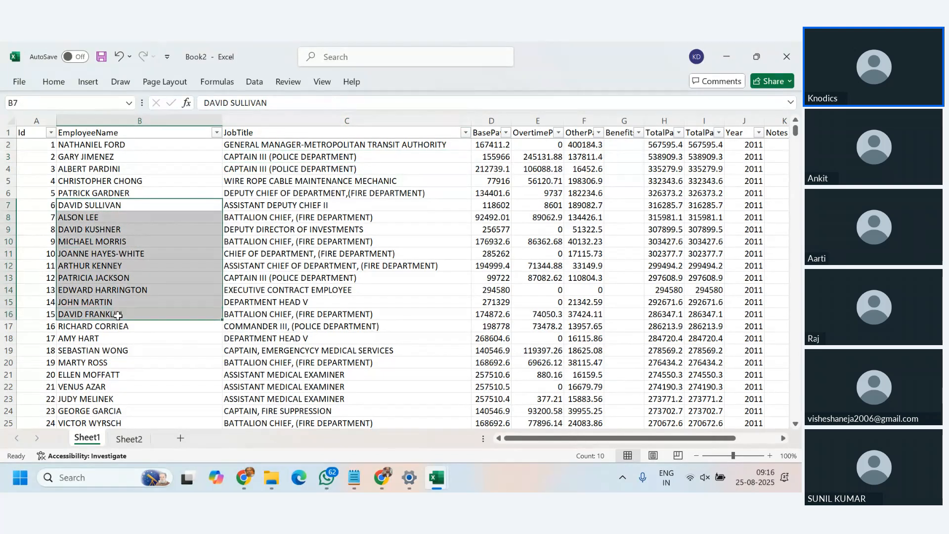
key(ctrl+c)
click(129, 439)
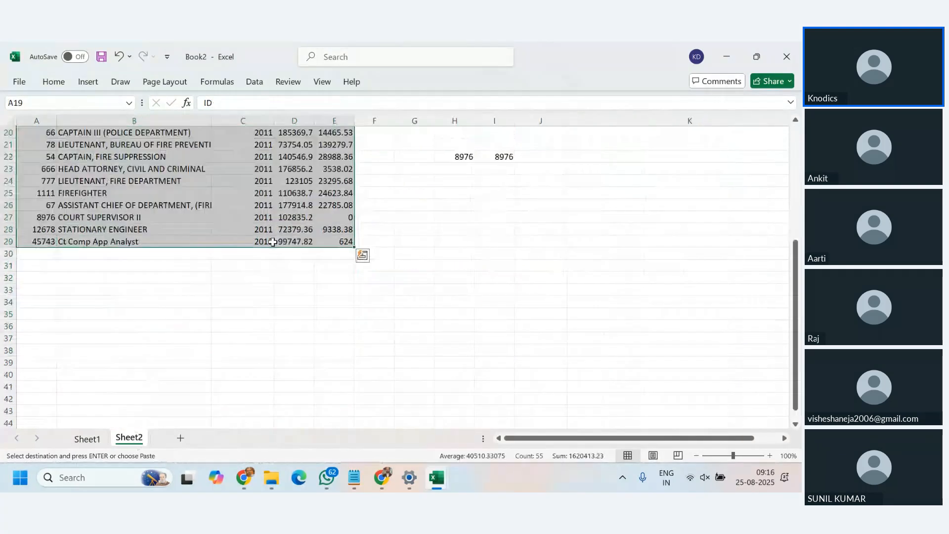
click(42, 290)
key(ctrl+v)
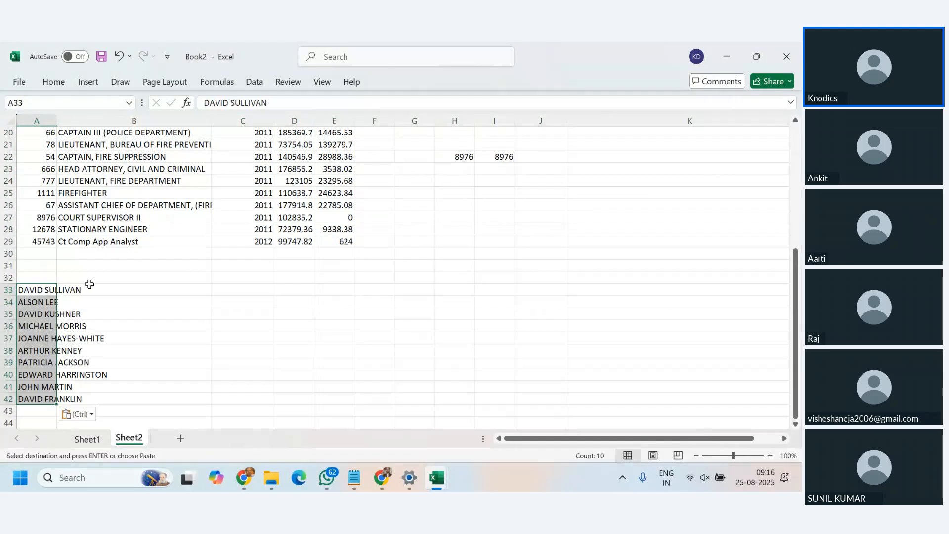
Copy the Sheet1 headers from JobTitle through Status (C1:M1) and paste them on Sheet2 starting at B32
click(85, 439)
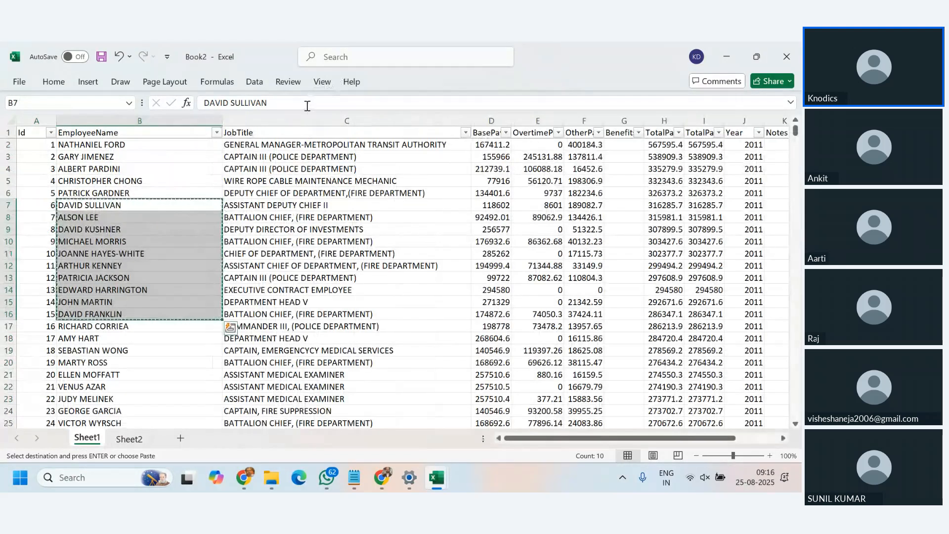
click(307, 132)
key(ctrl+shift+Right)
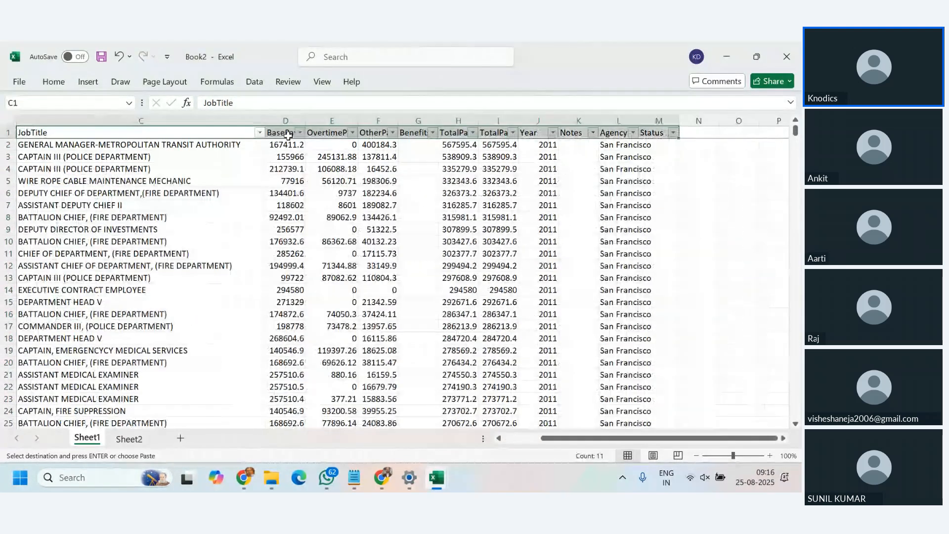
key(ctrl+c)
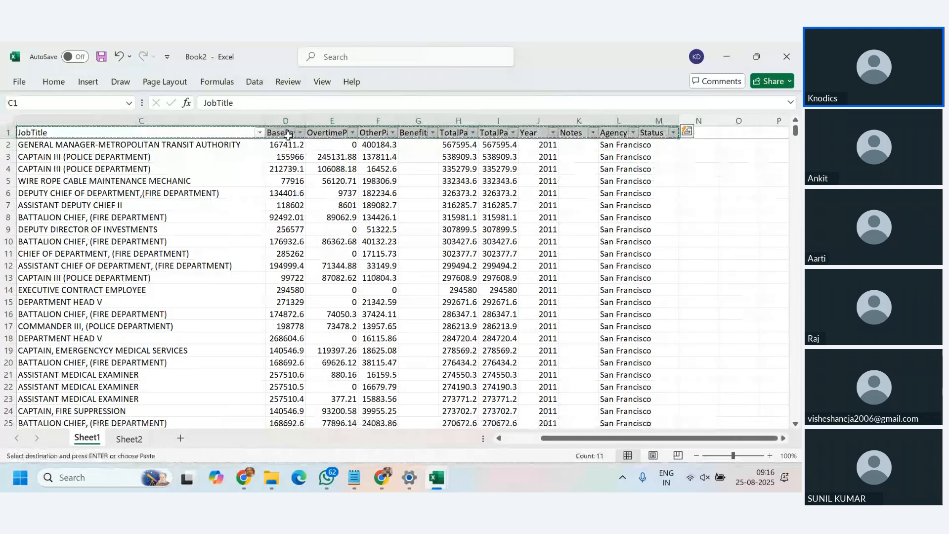
click(130, 440)
click(111, 280)
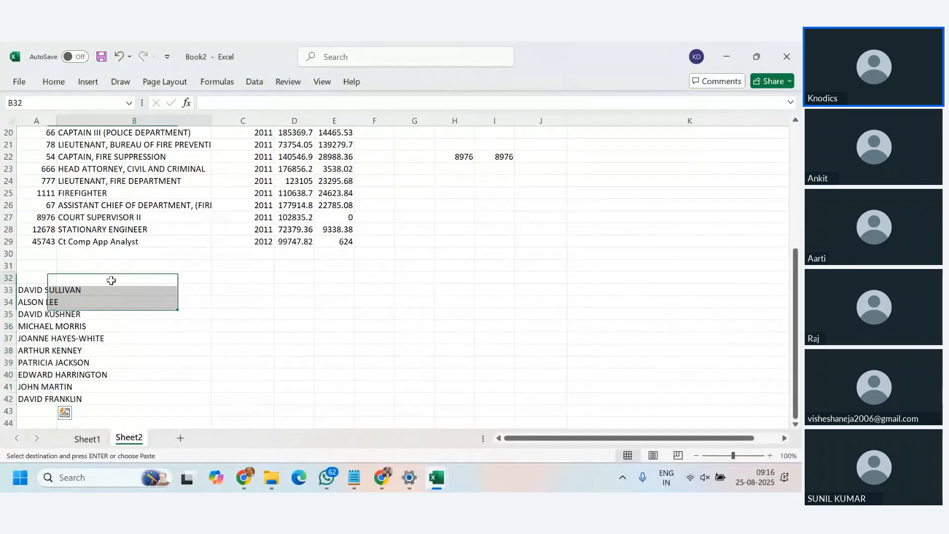
key(ctrl+v)
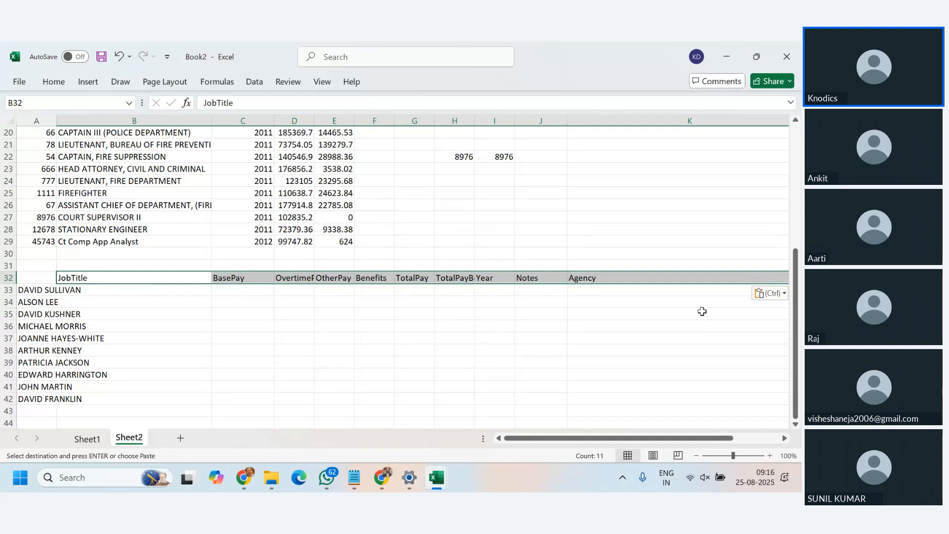
Narrow column K on Sheet2 so the pasted Agency and Status headers sit closer together
drag(668, 438, 716, 439)
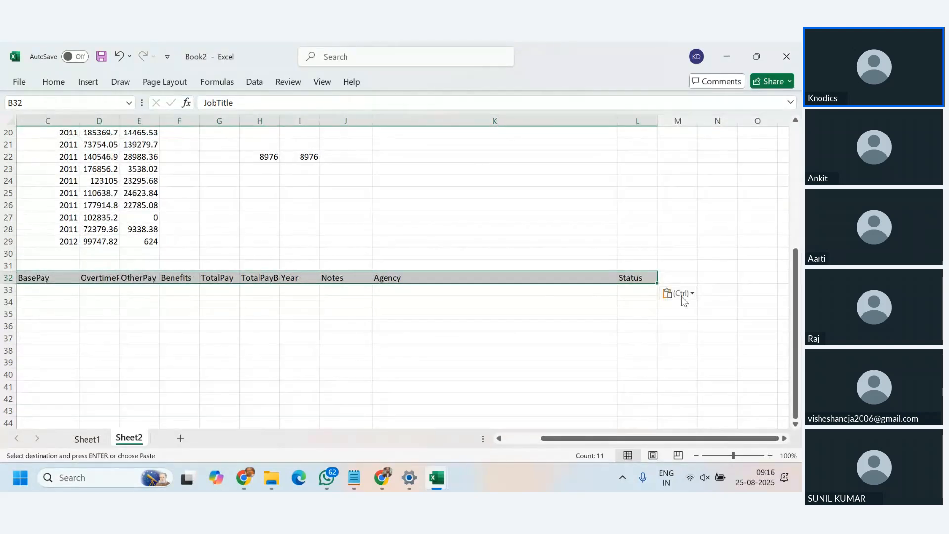
drag(618, 120, 476, 152)
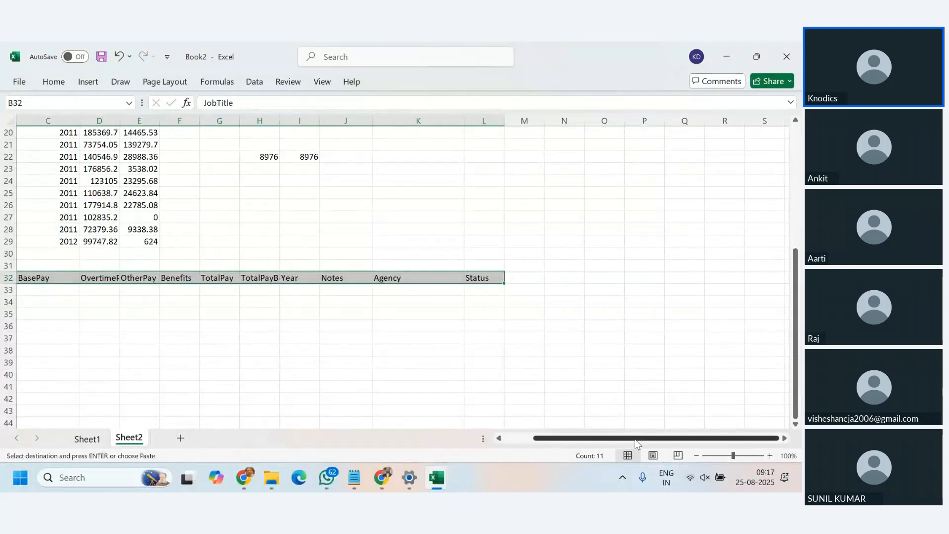
drag(635, 439, 605, 439)
scroll(593, 246, up, 5)
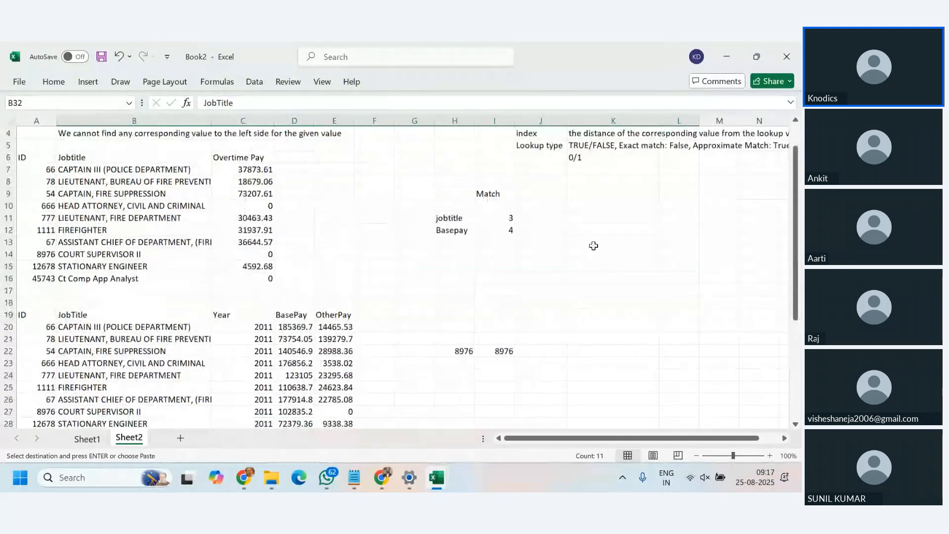
scroll(594, 246, up, 1)
scroll(591, 239, down, 7)
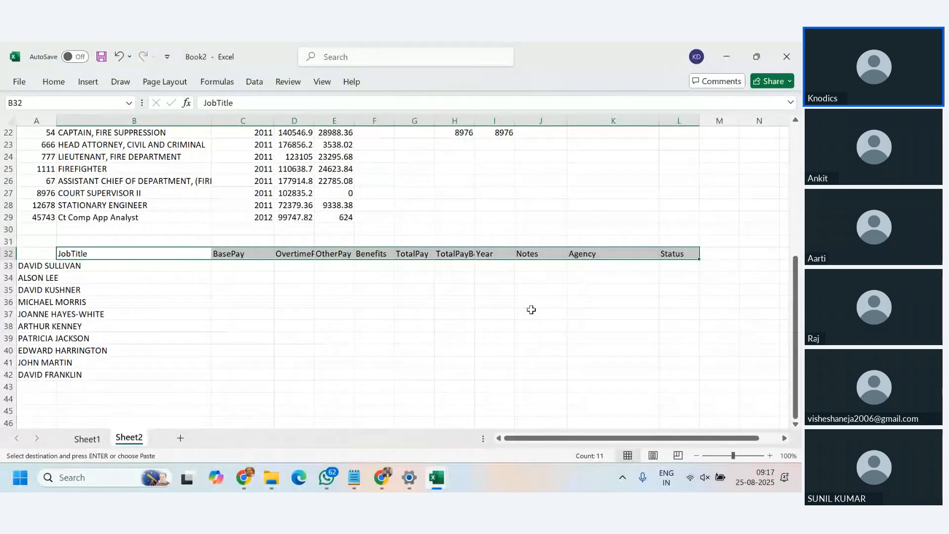
Fit column A to the employee names and slightly widen column H for the TotalPayBenefits header
double_click(58, 118)
click(225, 276)
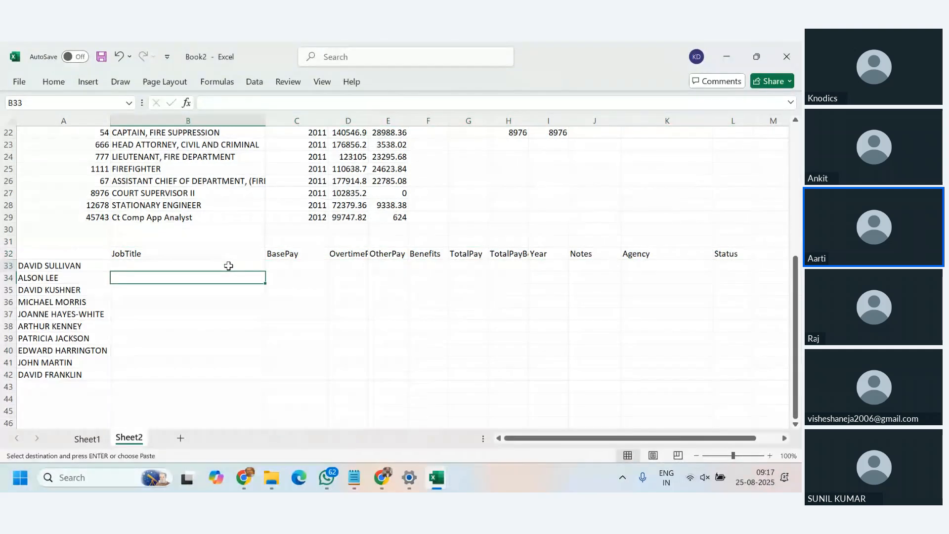
click(229, 266)
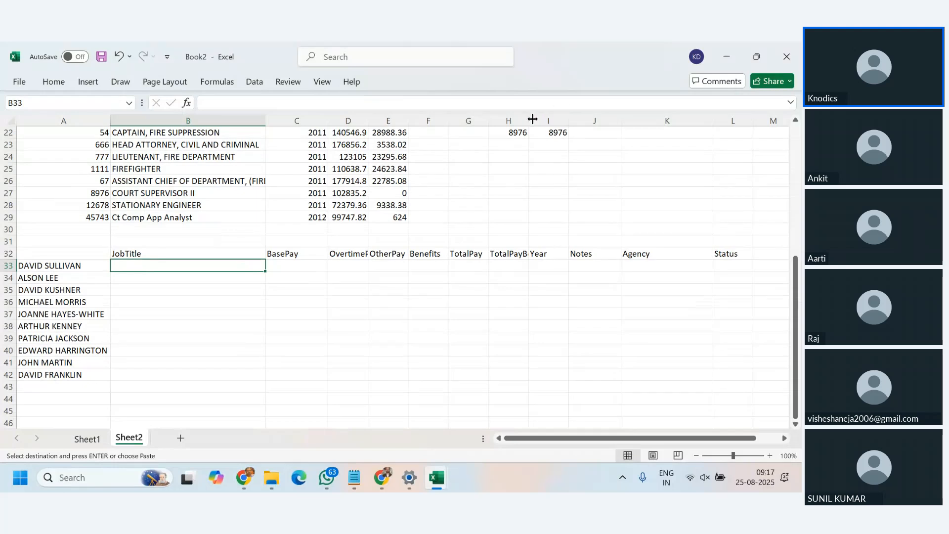
drag(531, 123, 544, 125)
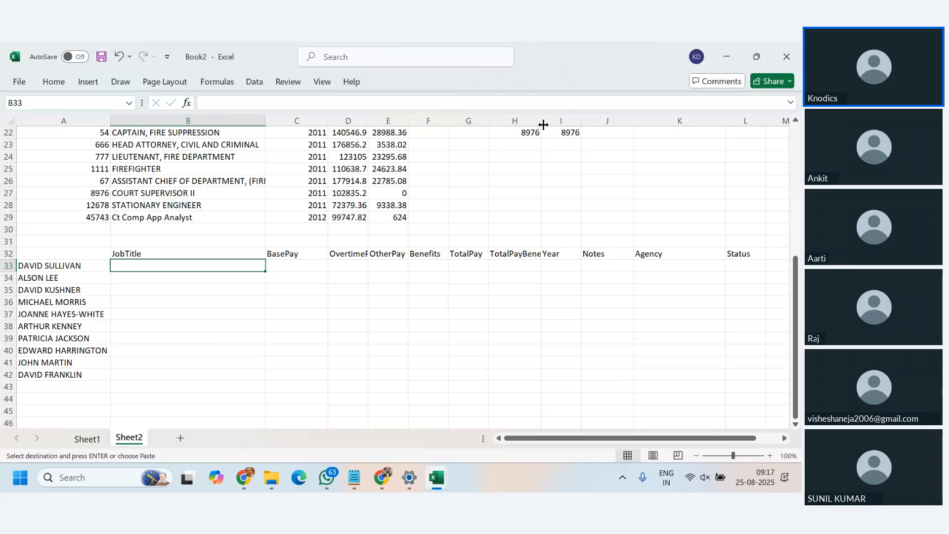
Start a VLOOKUP formula in B33 with A33 as the lookup value
text(=vlookup()
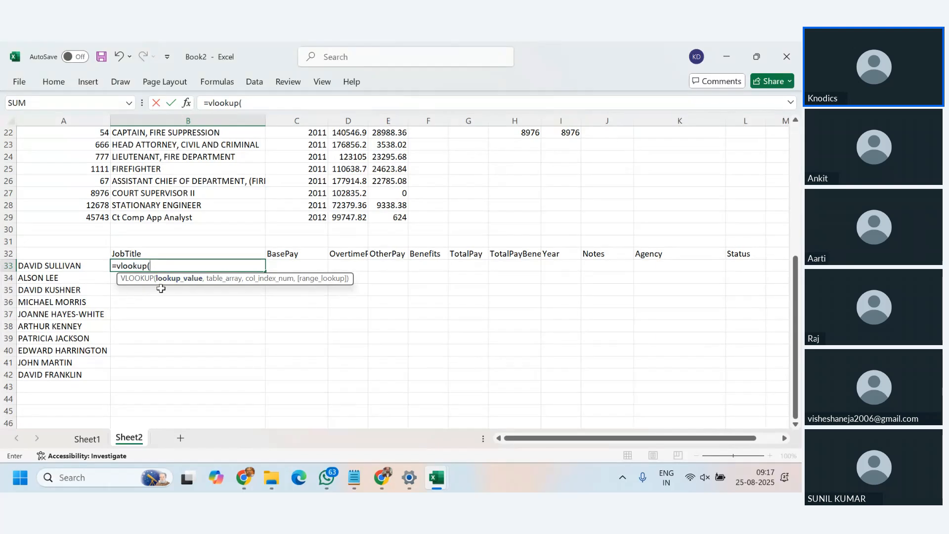
click(47, 266)
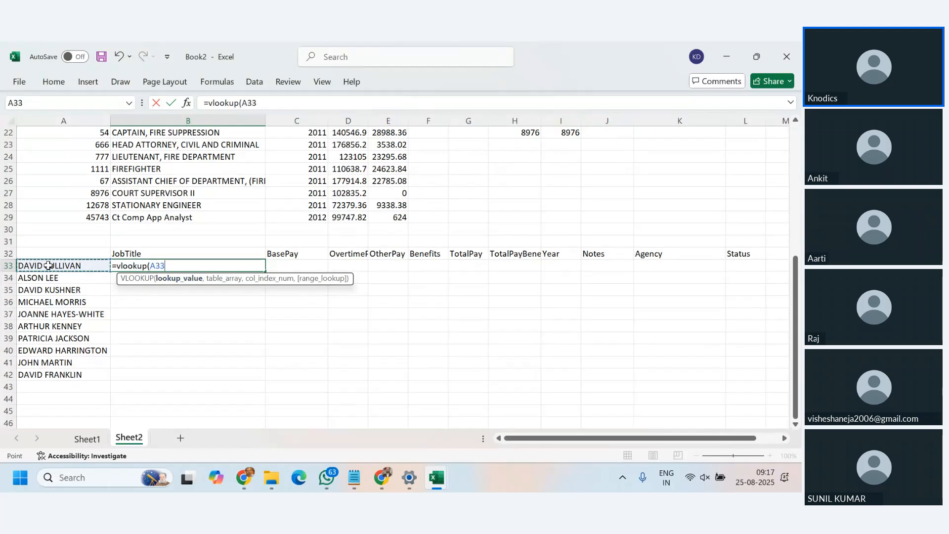
text(,)
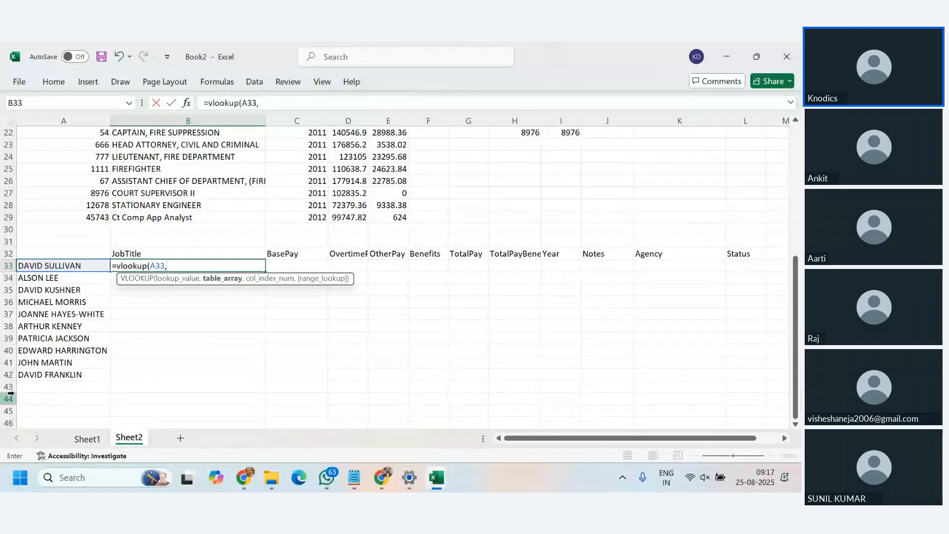
Set the VLOOKUP table array to the absolute range Sheet1!$B$1:$M$148655, starting from the EmployeeName column
click(98, 442)
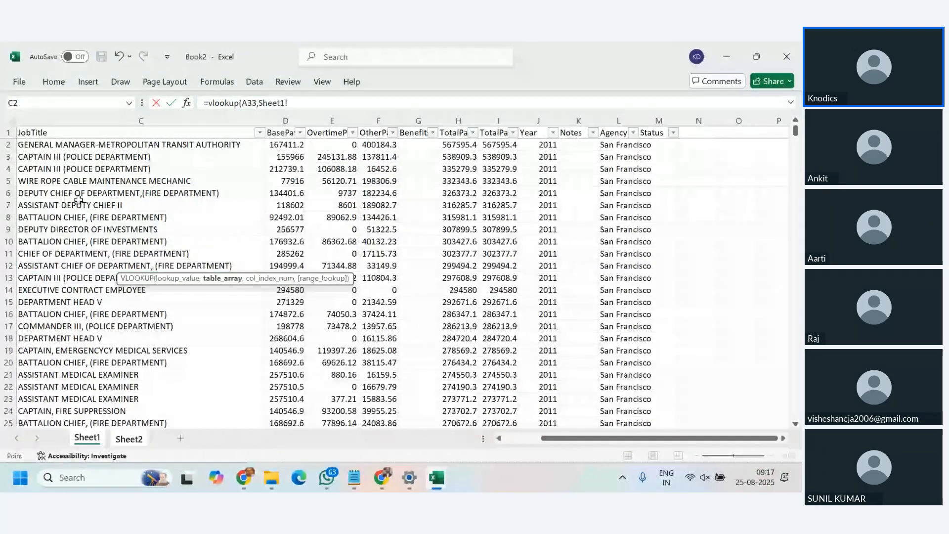
drag(616, 439, 578, 441)
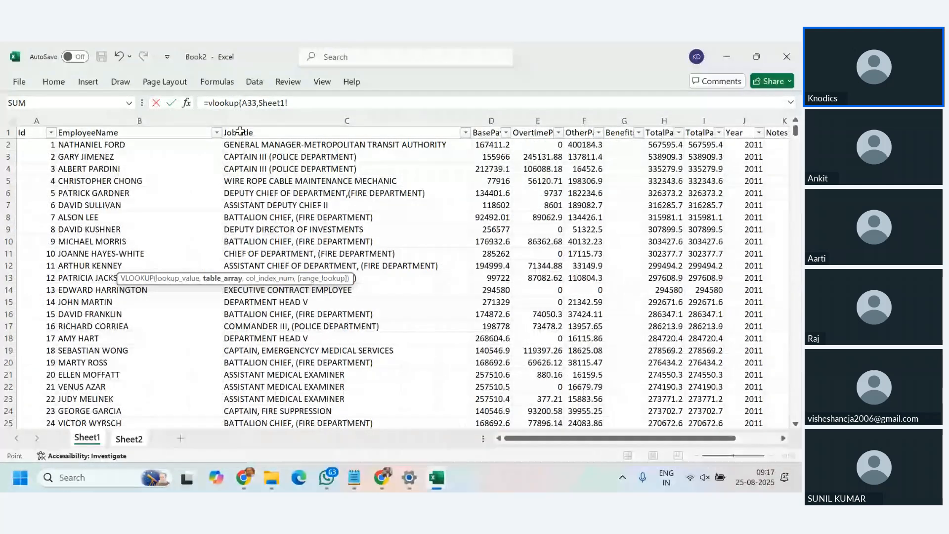
click(128, 131)
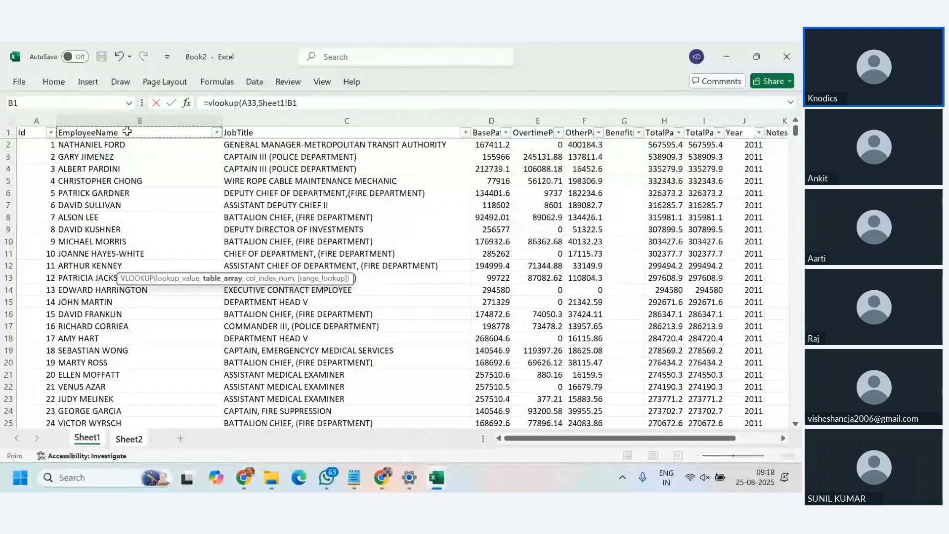
key(ctrl+shift+Right)
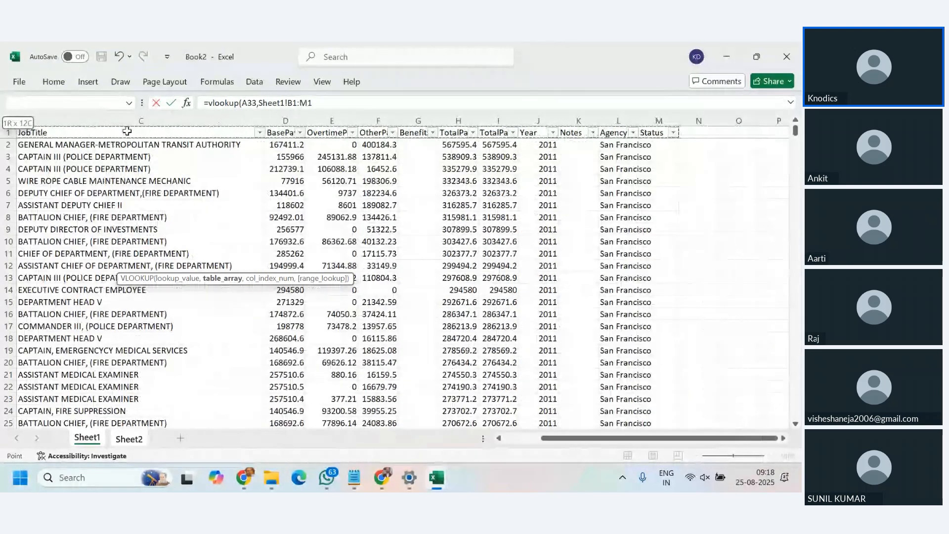
key(ctrl+shift+Down)
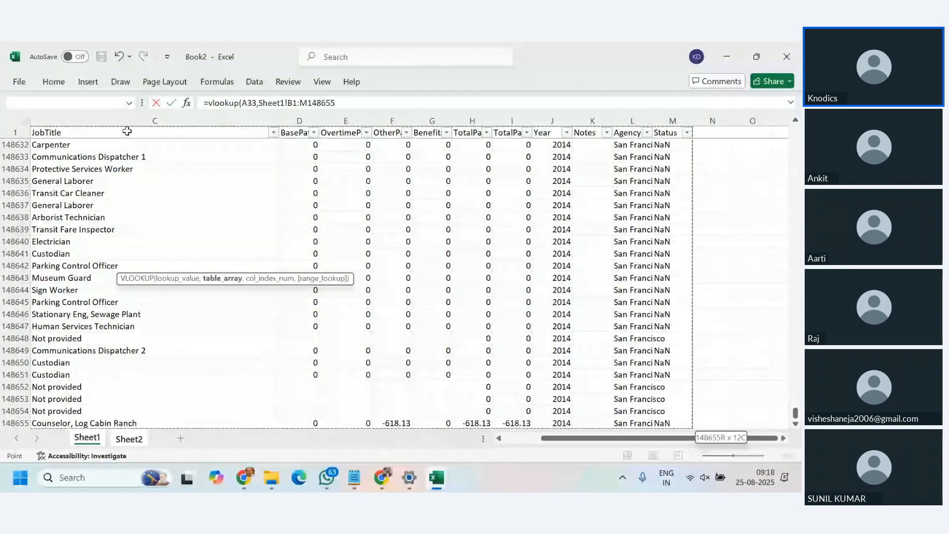
key(F4)
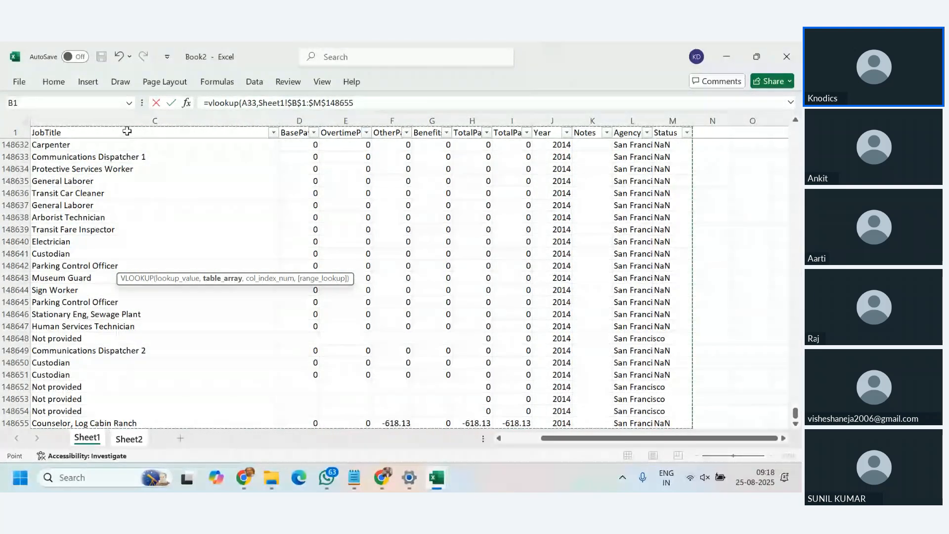
text(,)
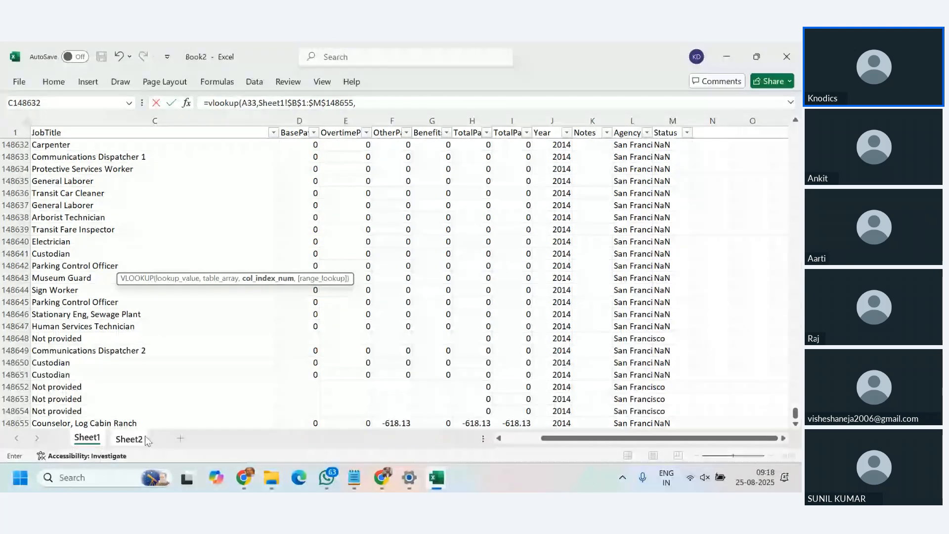
click(129, 439)
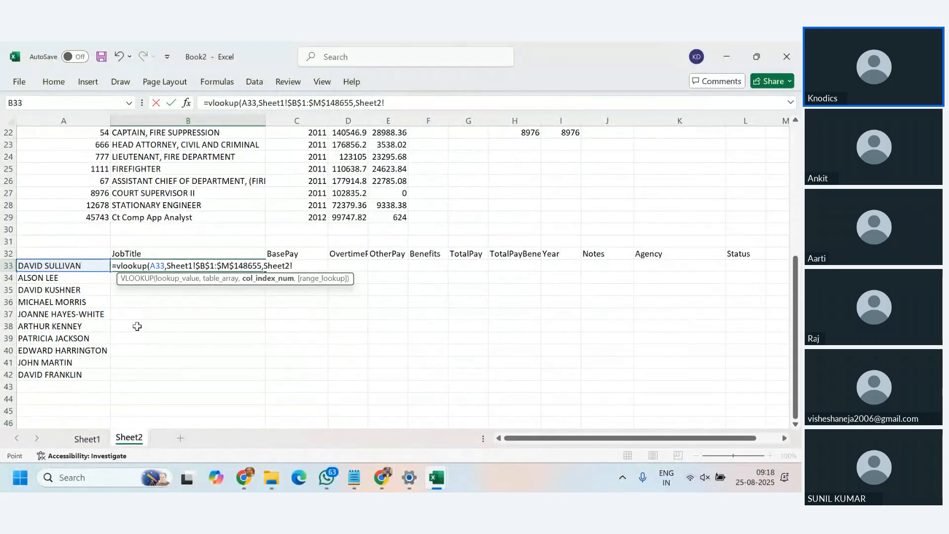
key(BackSpace)
key(BackSpace)
key(BackSpace)
key(BackSpace)
key(BackSpace)
key(BackSpace)
key(BackSpace)
click(87, 439)
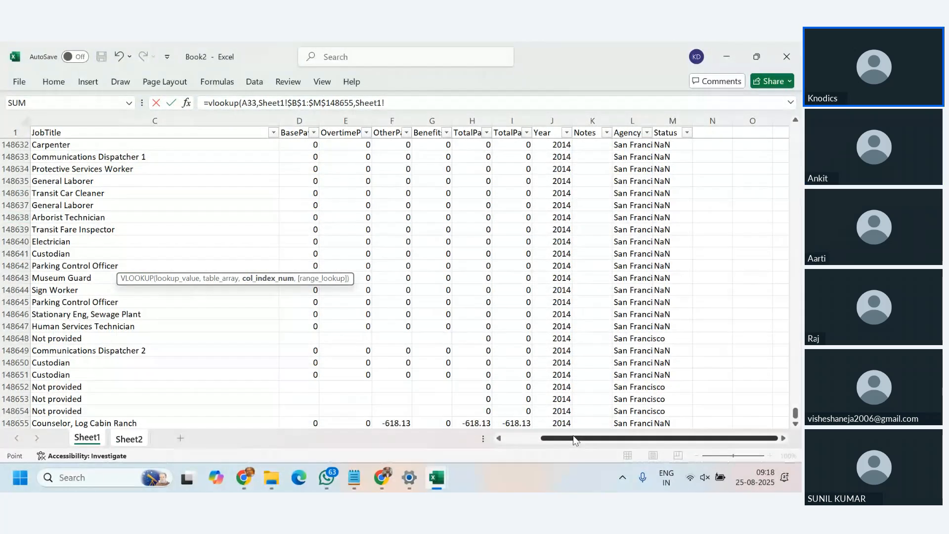
drag(571, 439, 533, 441)
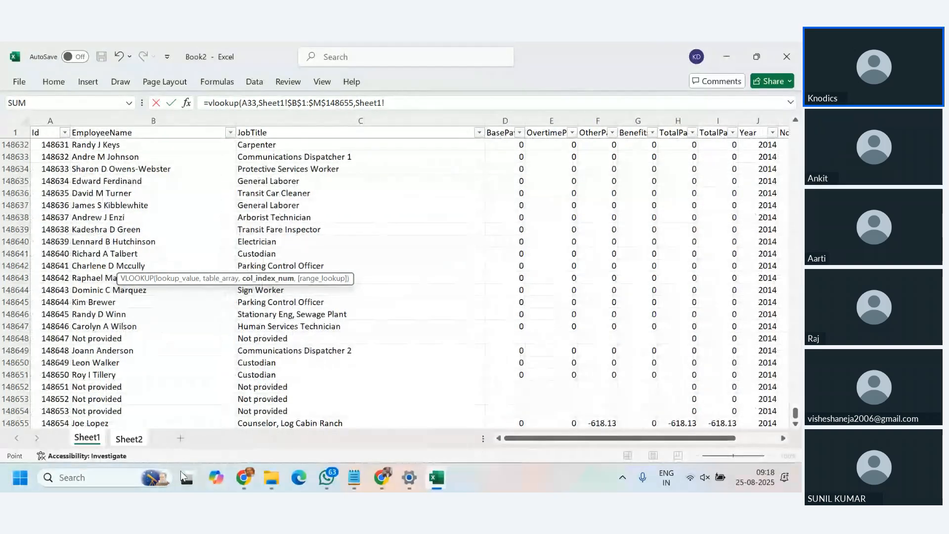
Remove the stray sheet reference and finish the B33 VLOOKUP with column index 2 and exact match 0
click(130, 439)
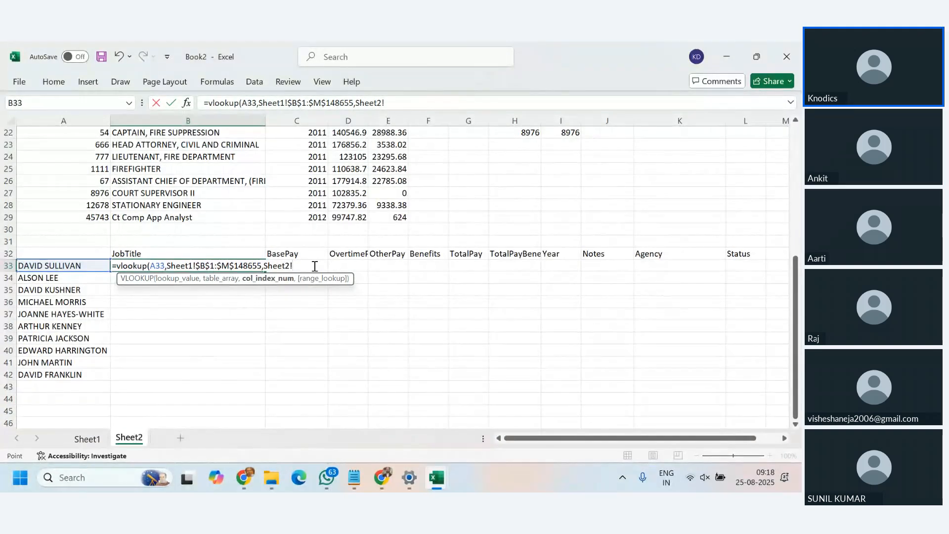
key(BackSpace)
key(BackSpace)
key(BackSpace)
key(BackSpace)
text(2,0)
key(Return)
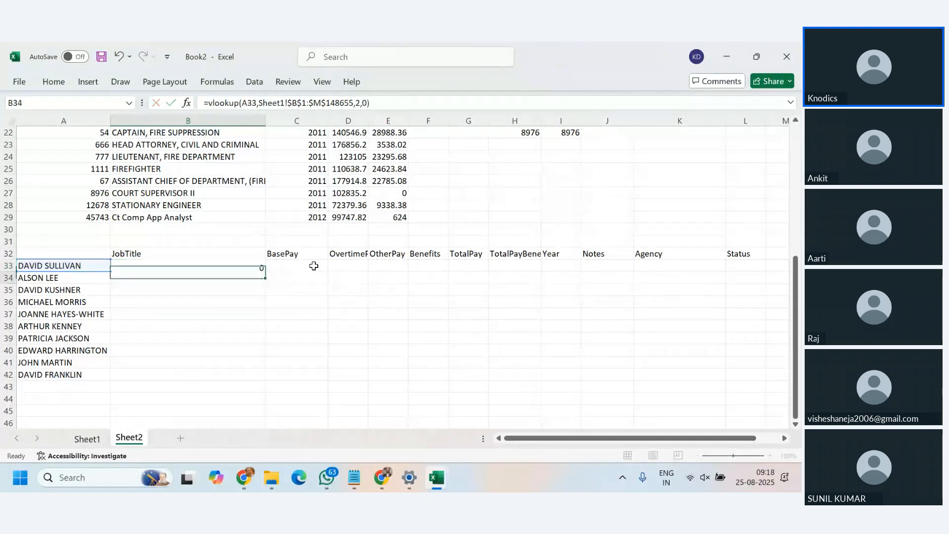
click(227, 267)
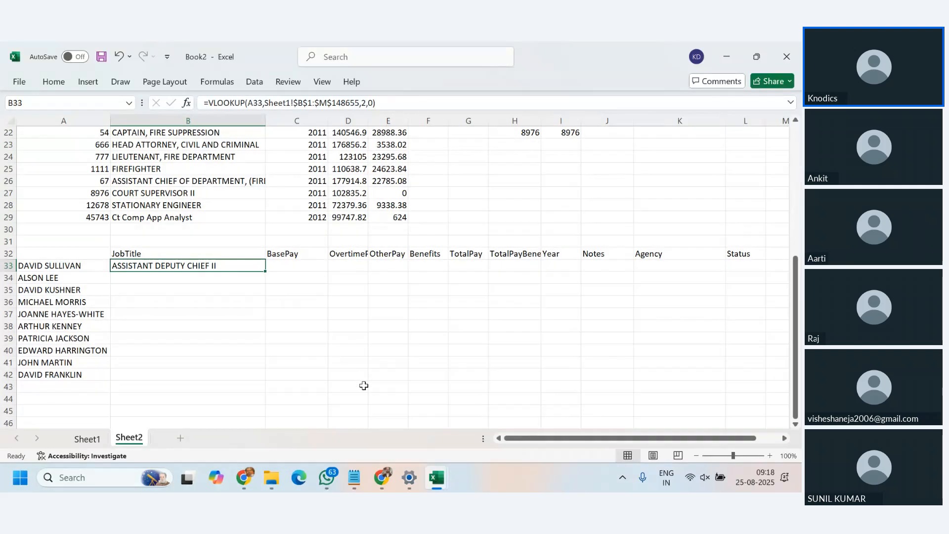
Replace the column index 2 in the B33 VLOOKUP with a nested MATCH that uses header B32 as its lookup value
scroll(366, 394, up, 2)
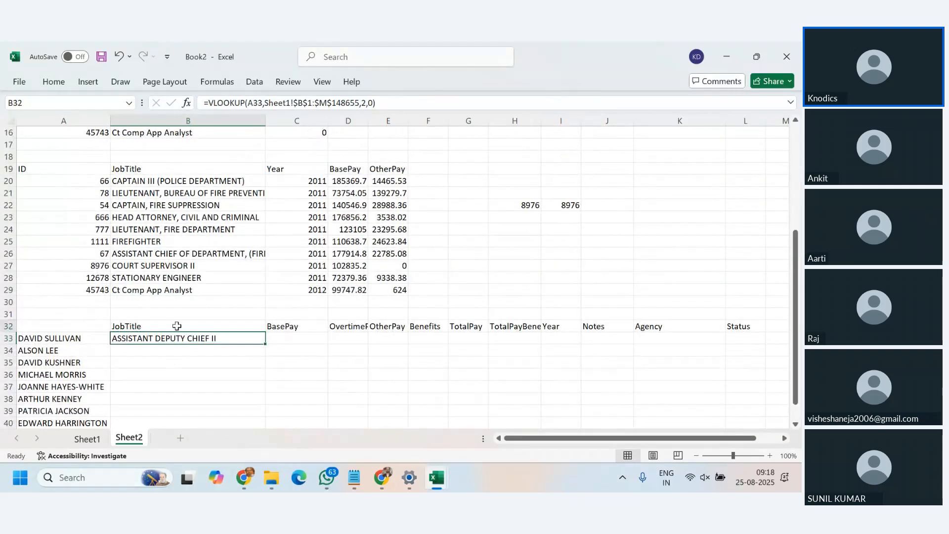
drag(176, 325, 739, 327)
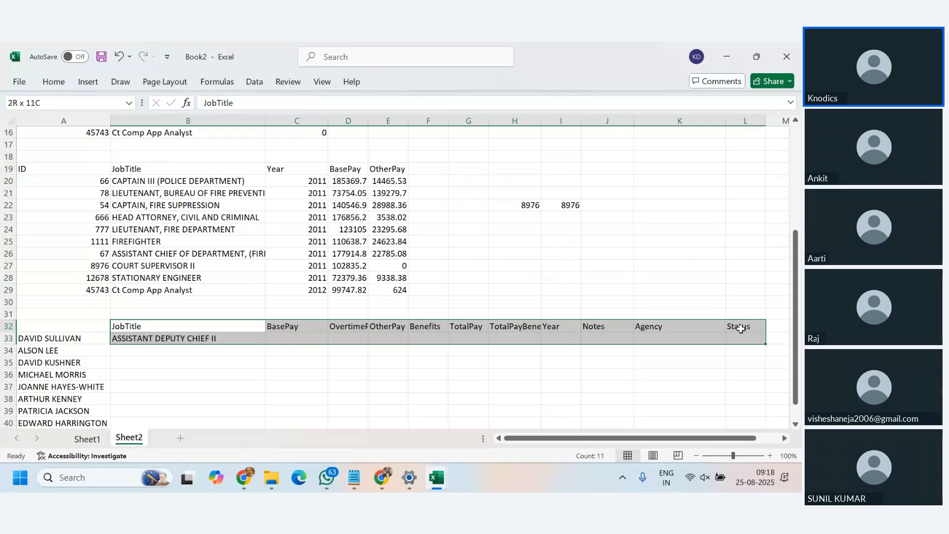
click(239, 339)
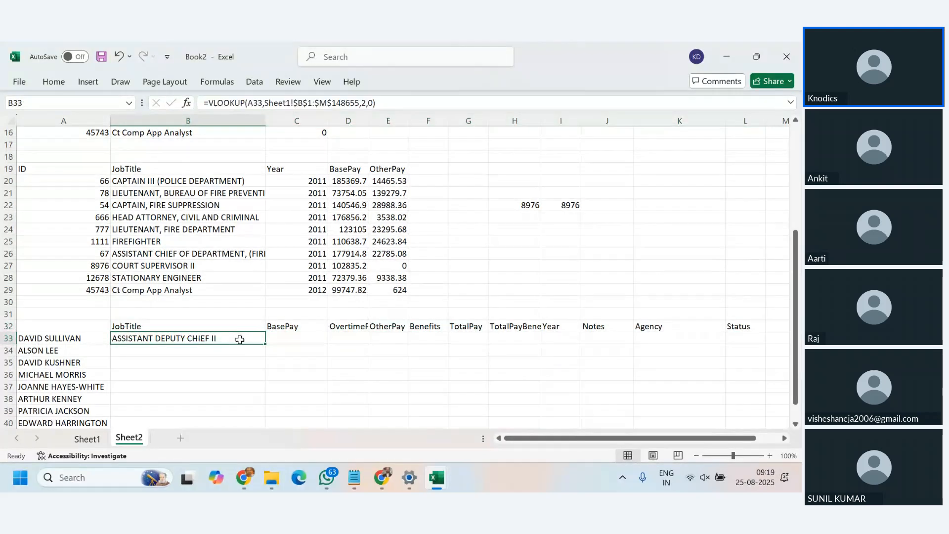
click(363, 103)
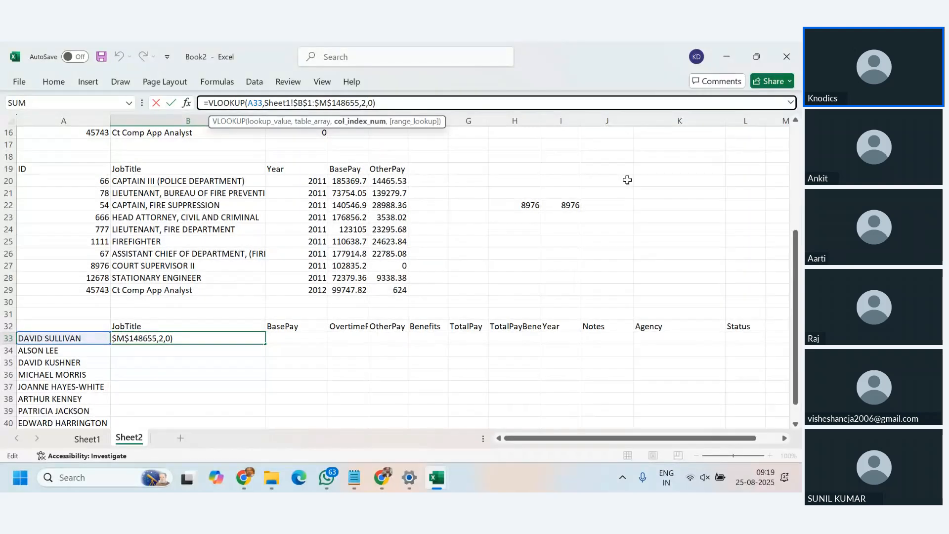
key(BackSpace)
text(matc)
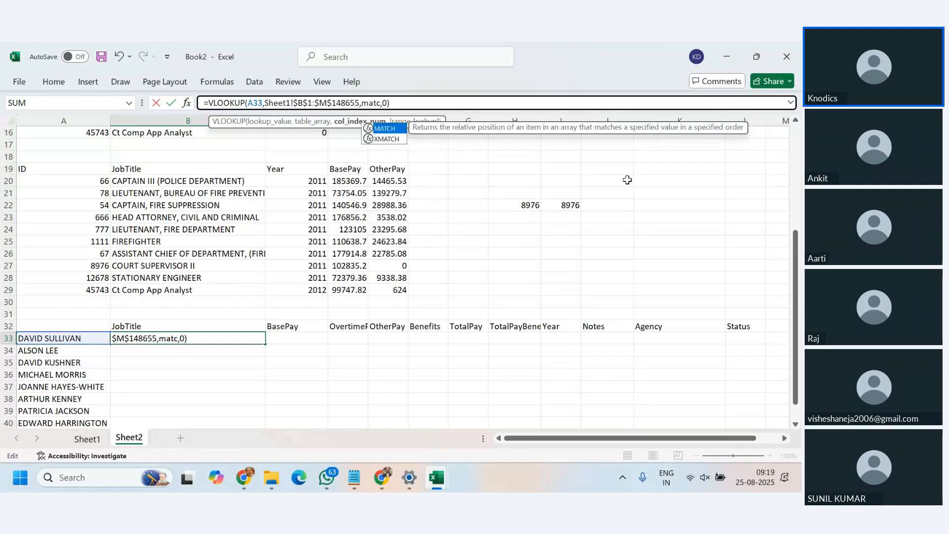
text(h()
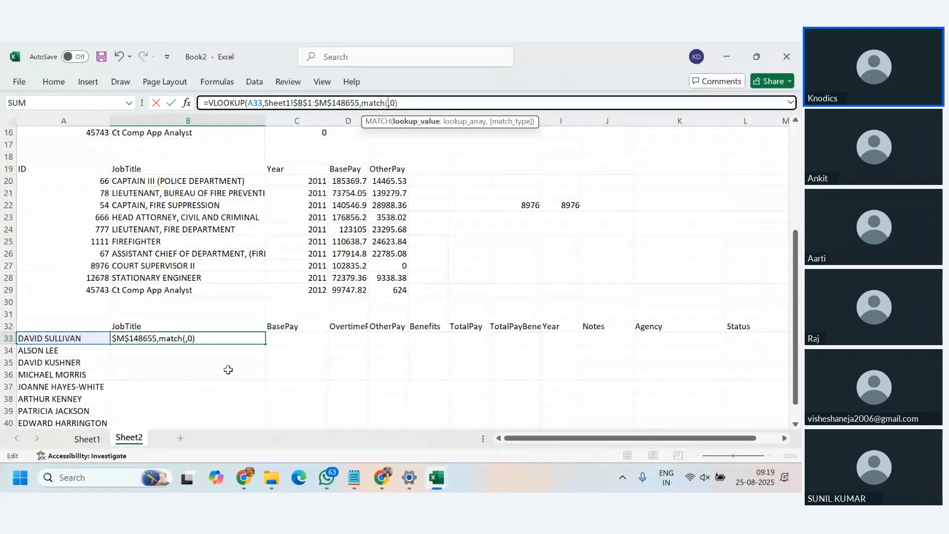
click(169, 323)
text(,)
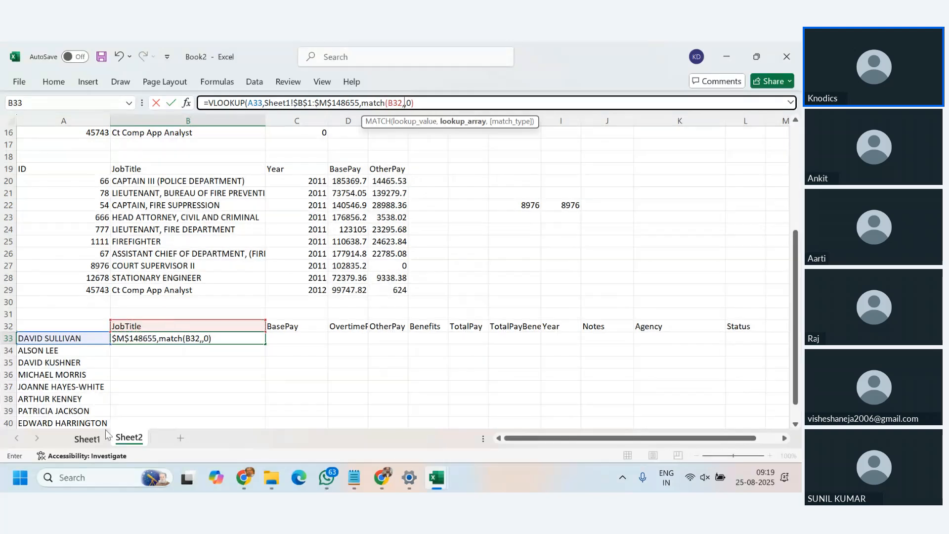
Set the MATCH lookup array to the absolute header range Sheet1!$B$1:$M$1 with match type 0 and complete the B33 formula
click(93, 438)
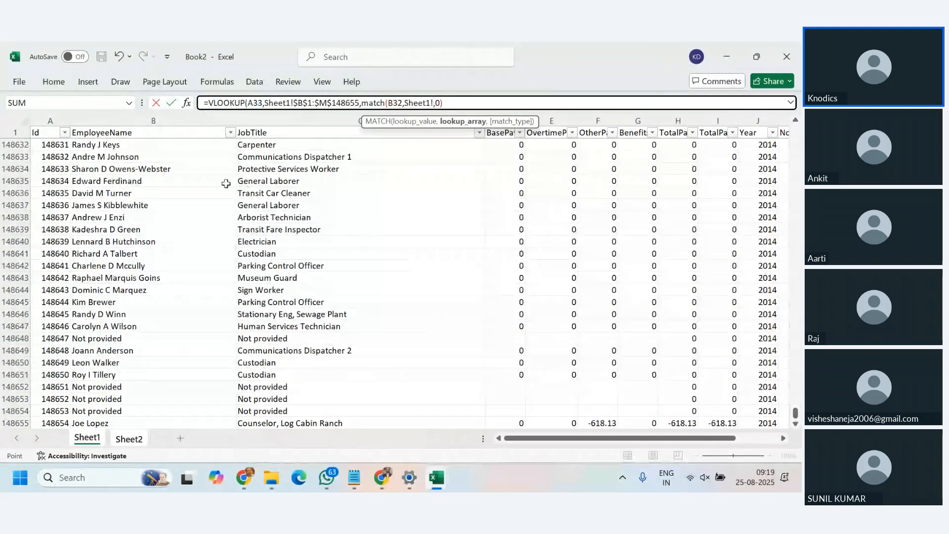
click(122, 135)
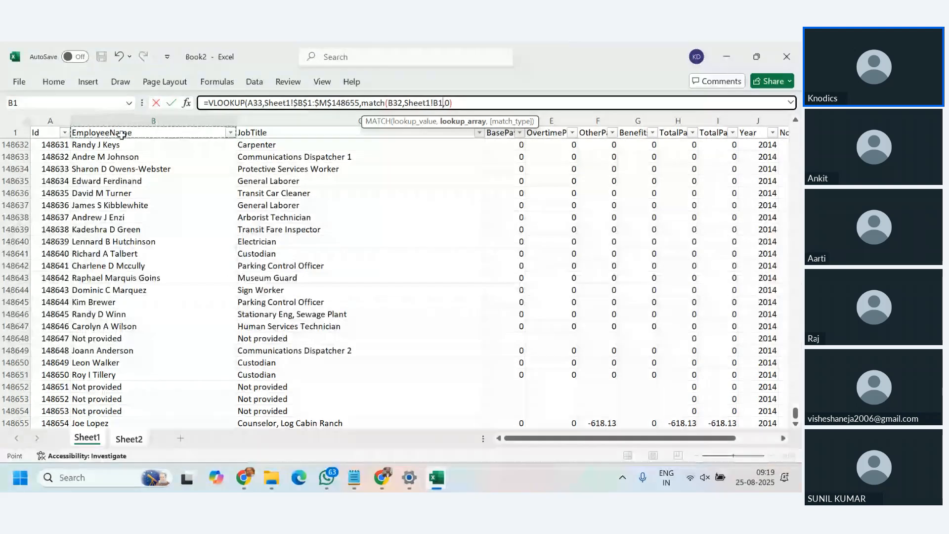
key(ctrl+shift+Right)
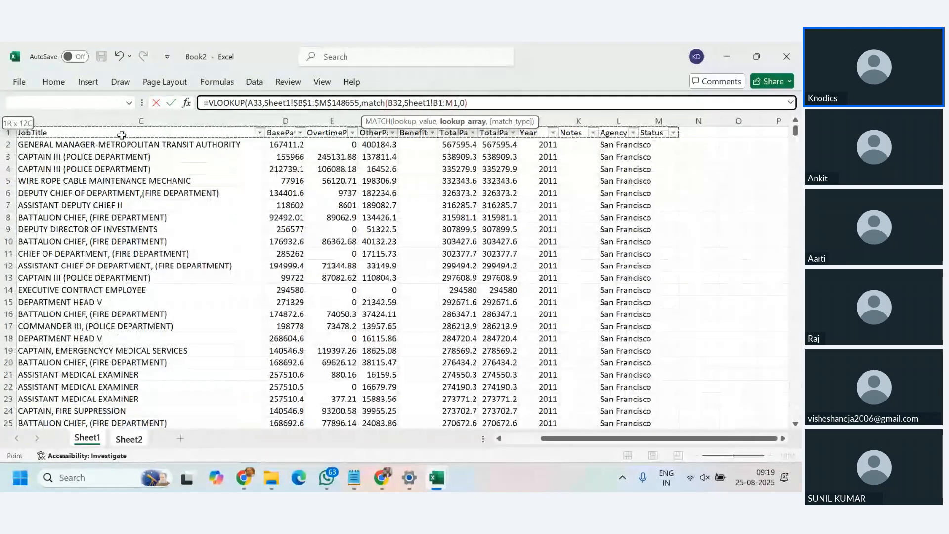
key(F4)
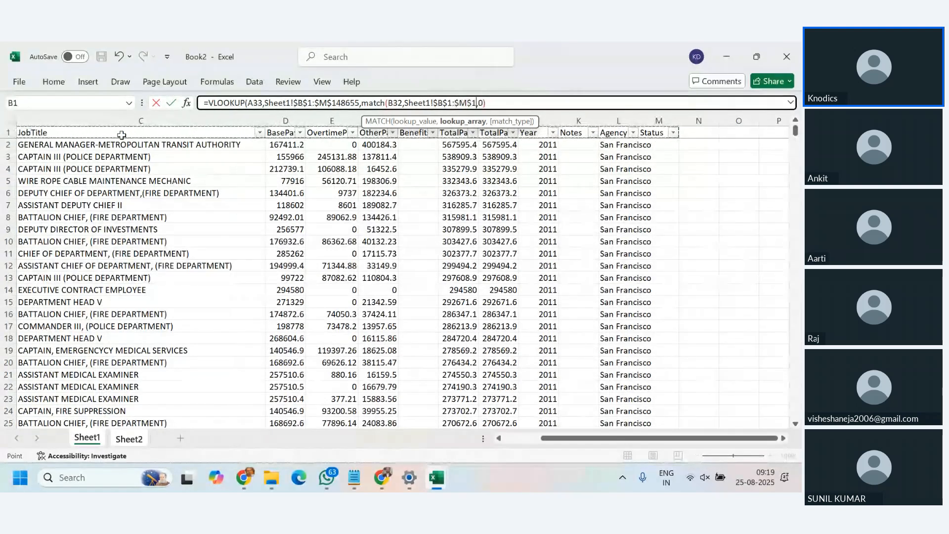
text(,)
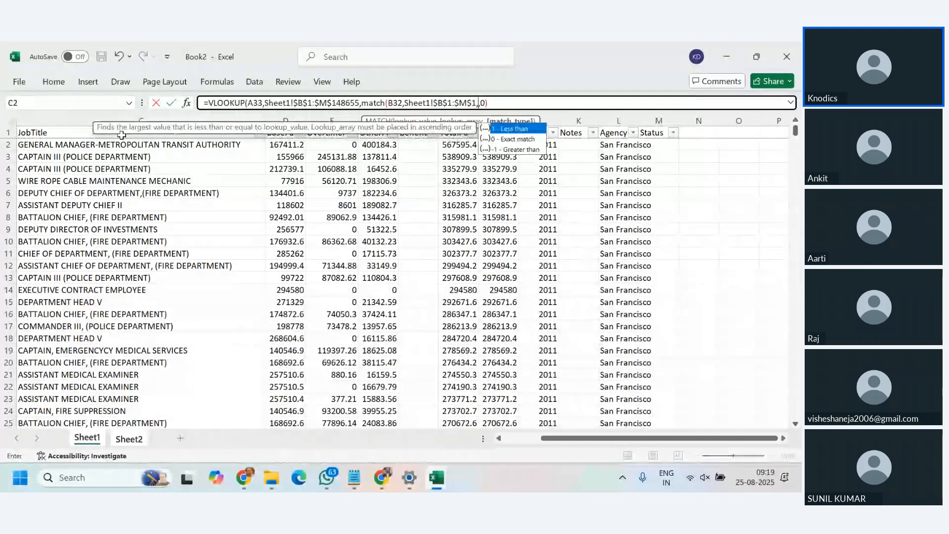
text(0))
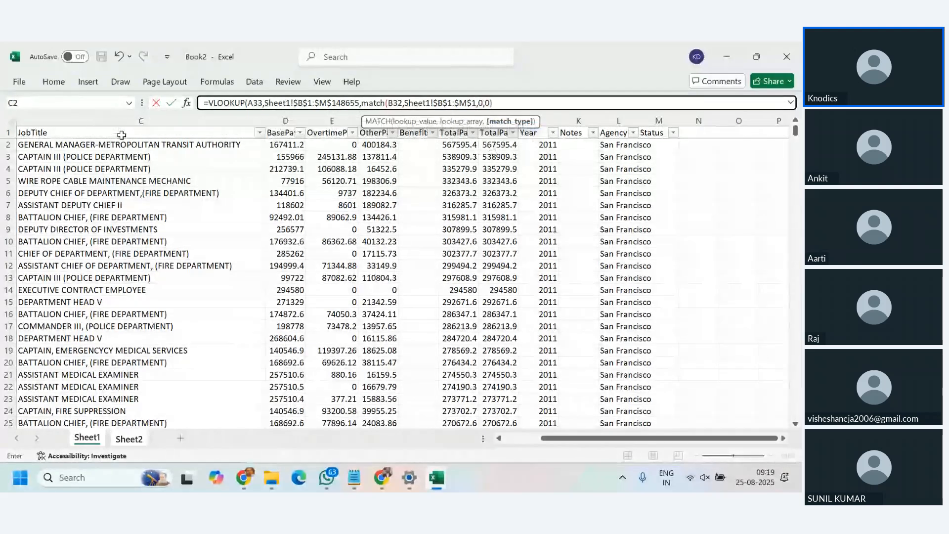
key(Return)
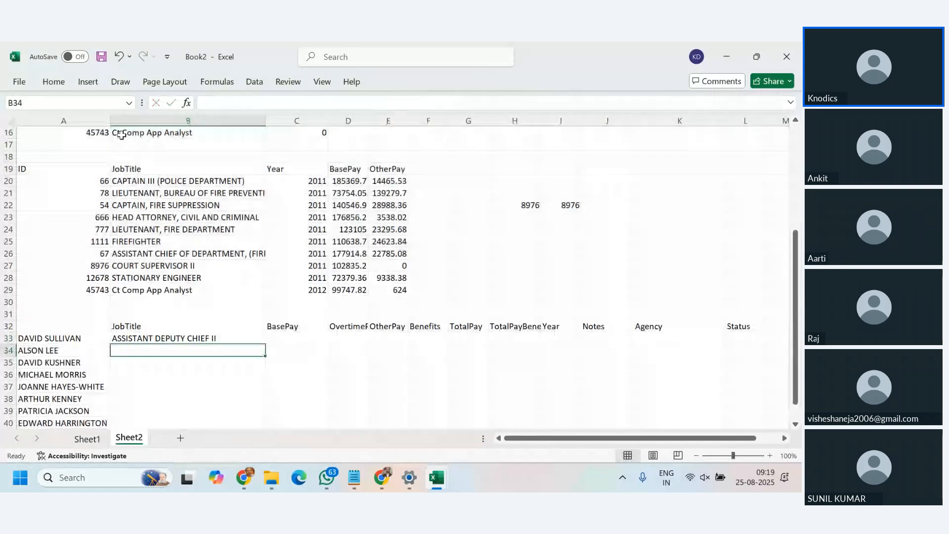
Try filling the B33 formula across the row to the Status column in L33
click(241, 341)
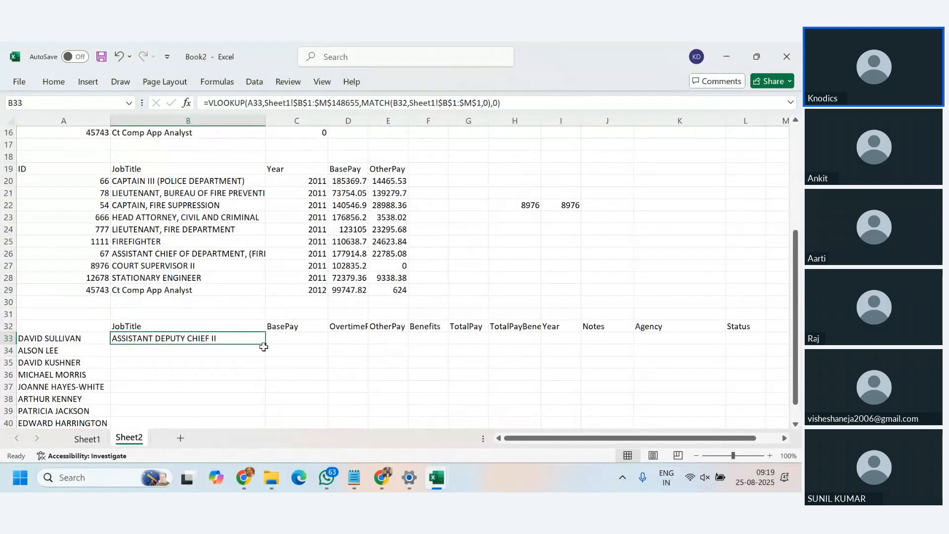
drag(265, 349, 747, 344)
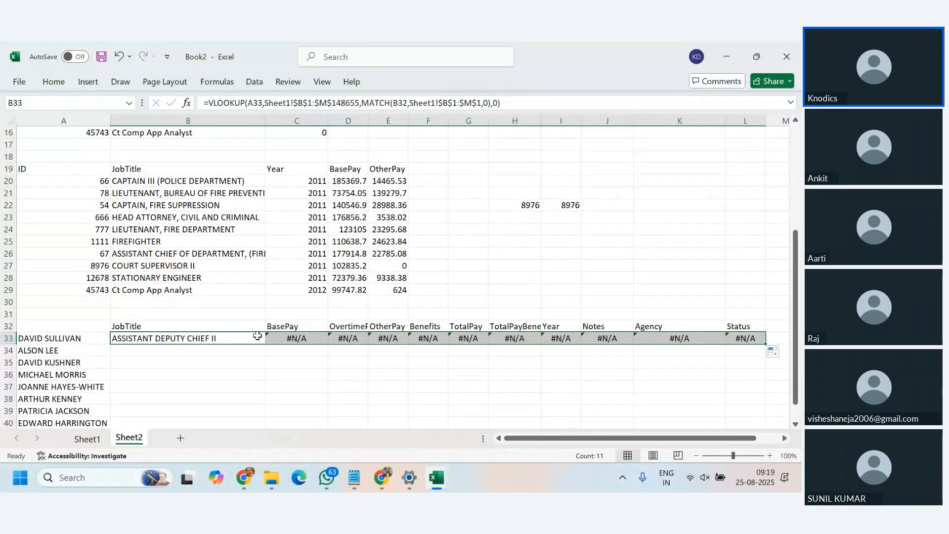
Lock the column of the VLOOKUP lookup value in B33 by changing the reference to $A33
click(224, 335)
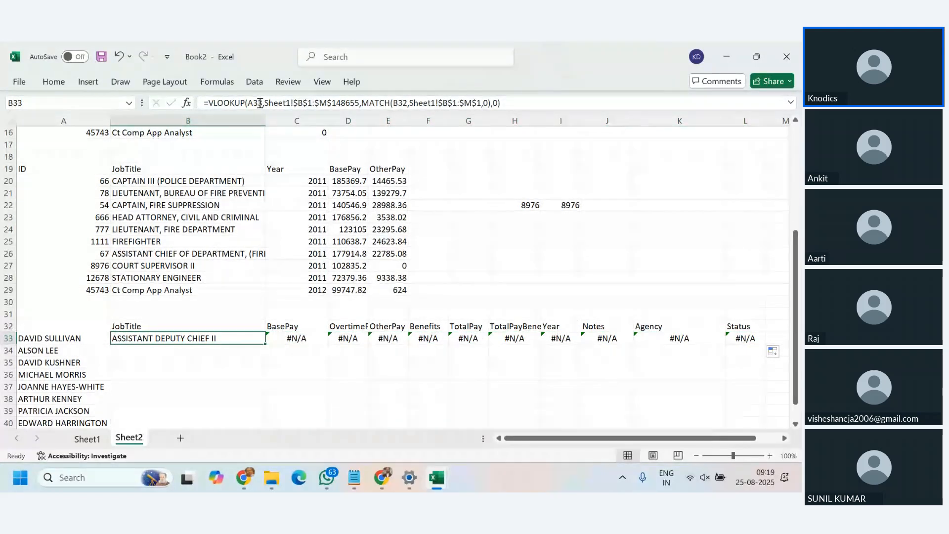
click(259, 106)
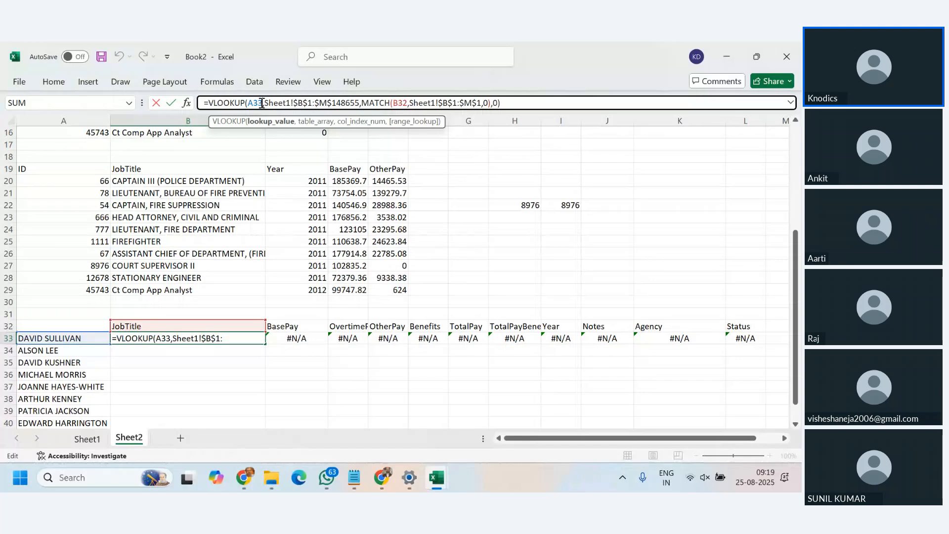
key(F4)
key(F4)
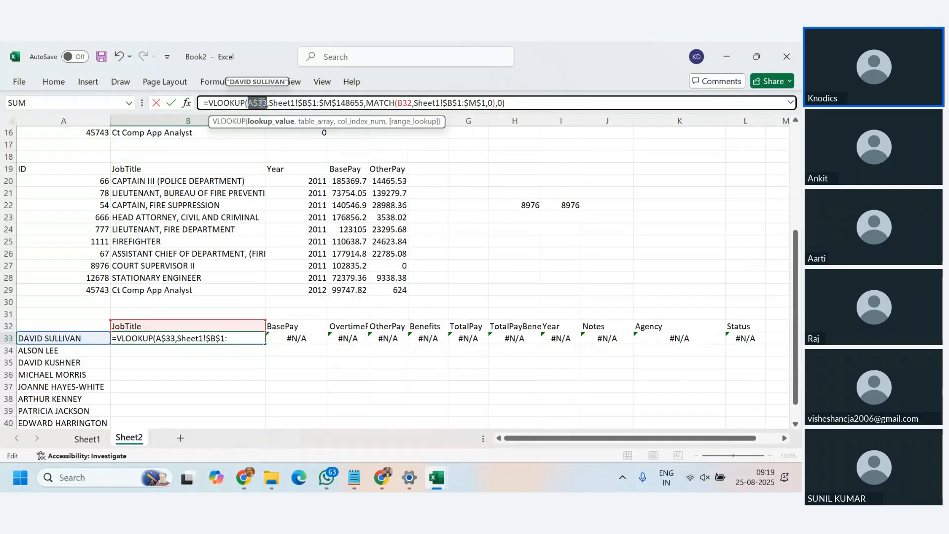
key(F4)
key(Return)
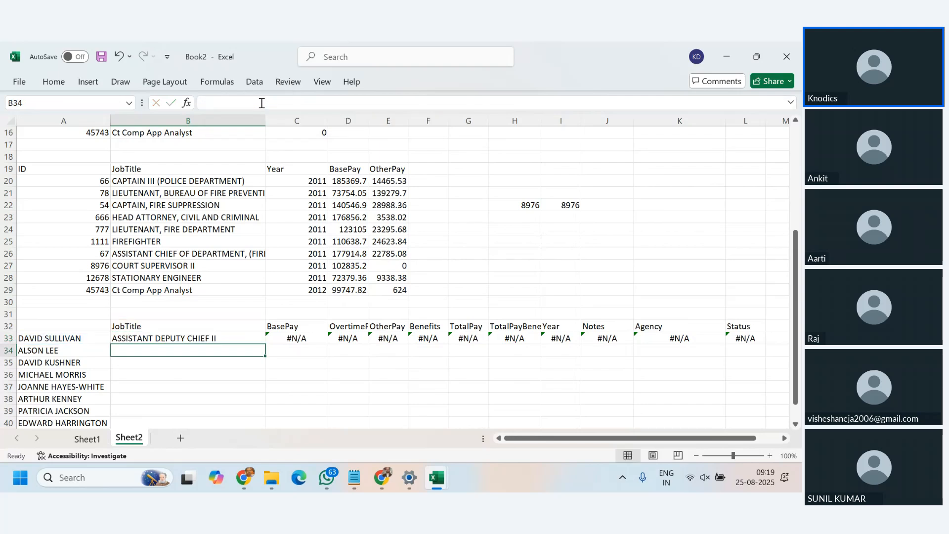
Fill the corrected B33 formula across to L33, try copying the row down the name list, and undo that downward copy
click(253, 340)
drag(265, 344, 764, 341)
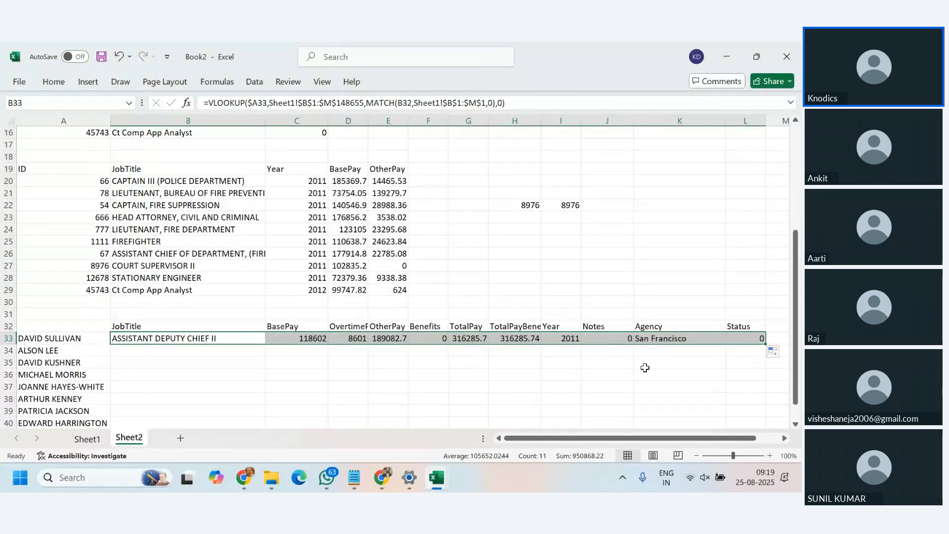
double_click(768, 345)
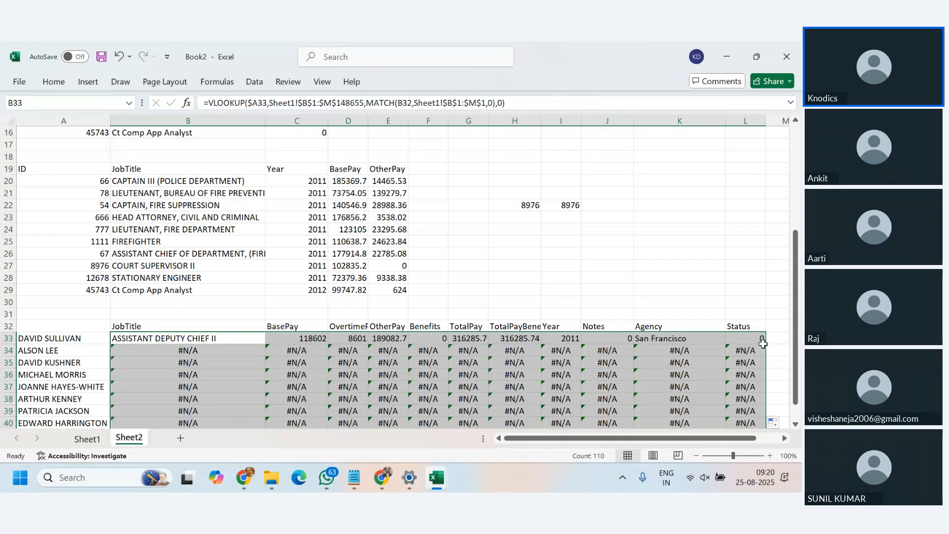
key(ctrl+z)
Lock the row of the MATCH lookup value in the B33 formula by changing the reference to B$32
click(260, 338)
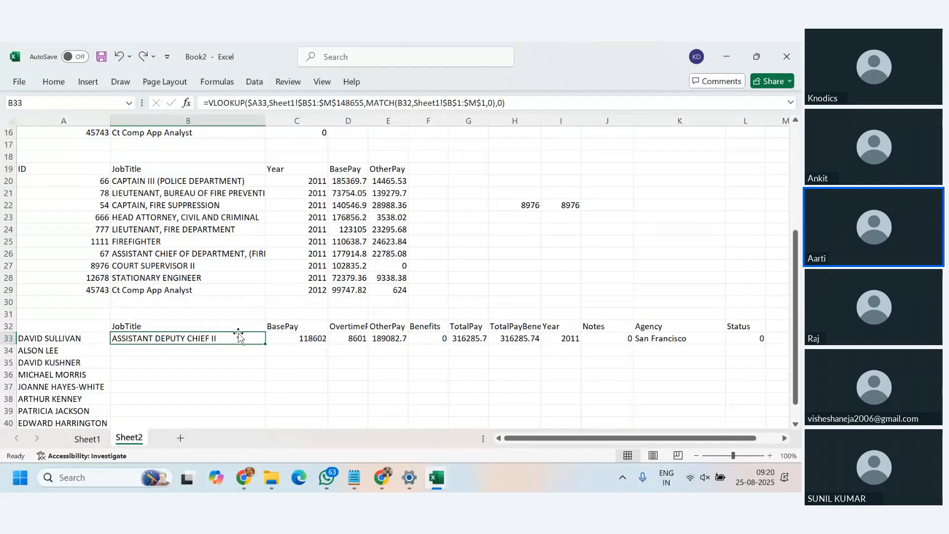
double_click(409, 103)
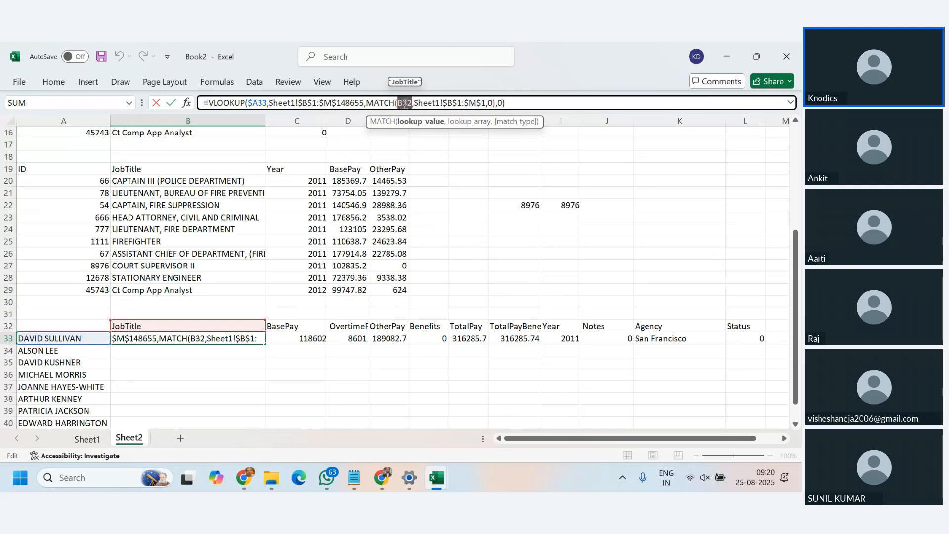
key(F4)
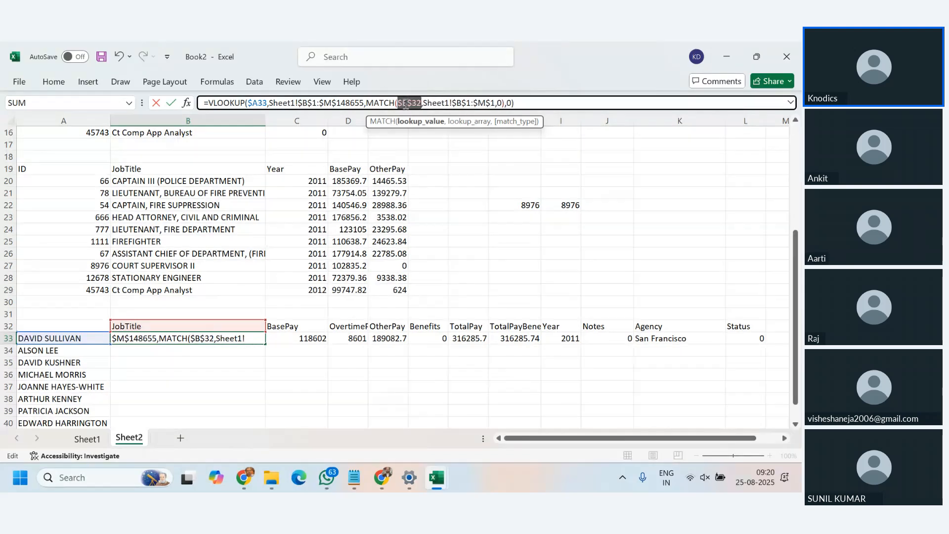
key(F4)
click(567, 107)
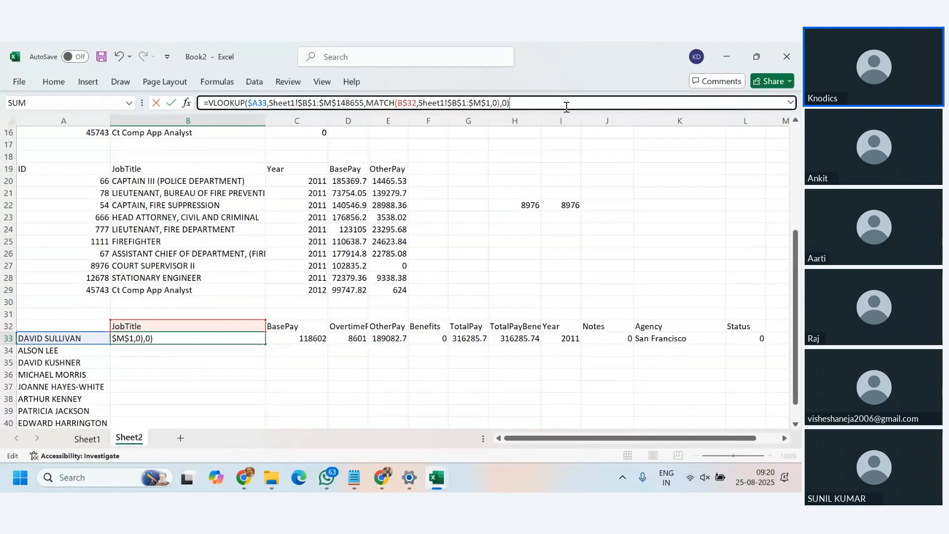
key(Return)
Fill the B33 formula across to L33 and down to row 42 for all listed employees
click(241, 339)
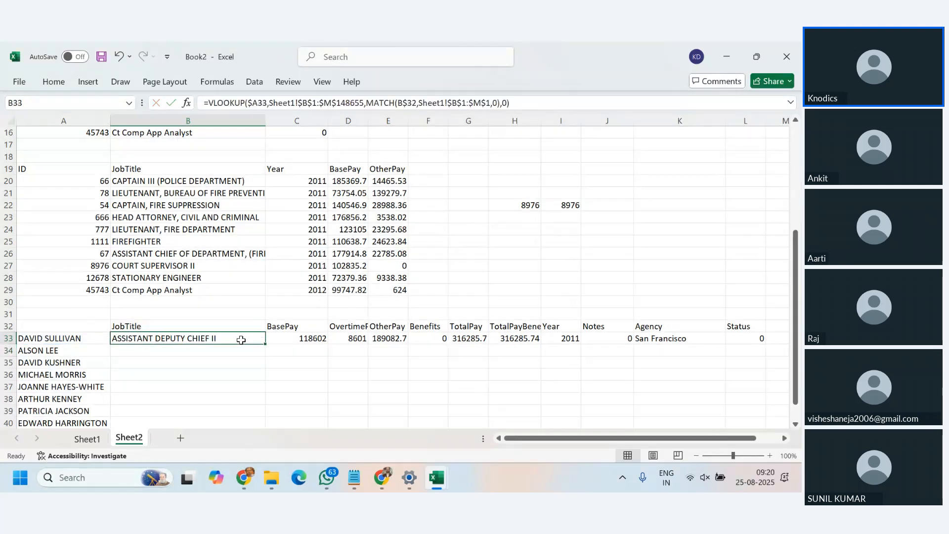
drag(265, 342, 767, 343)
double_click(766, 343)
scroll(748, 371, down, 3)
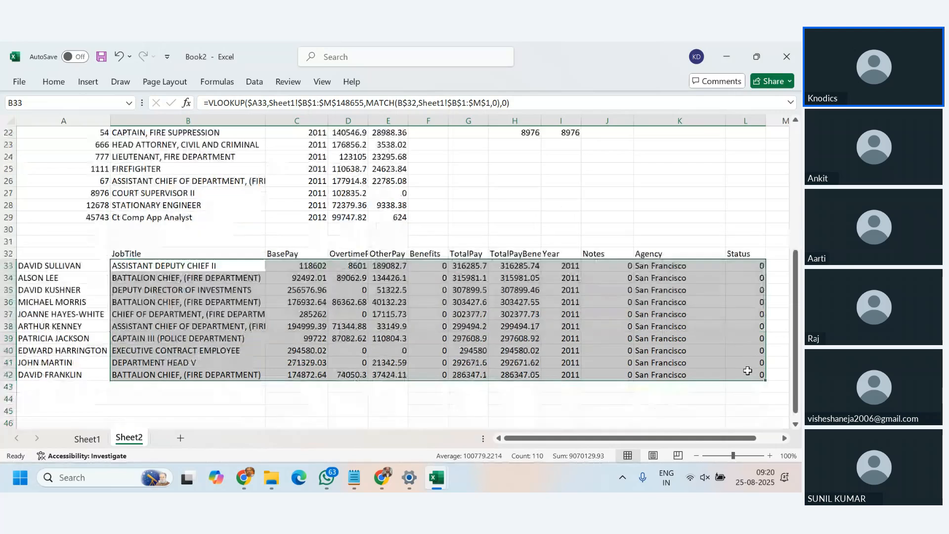
scroll(748, 370, up, 3)
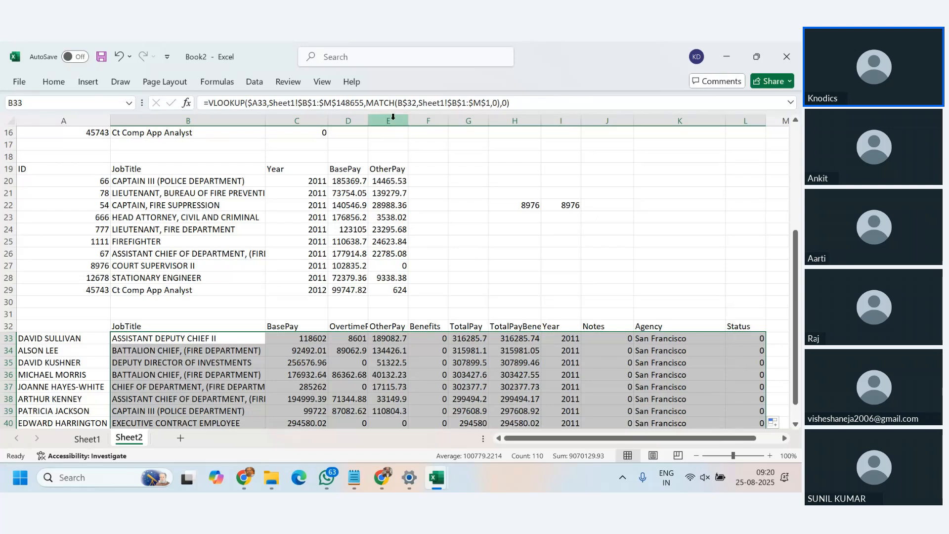
Widen column D to fit the OvertimePay header and reselect the formula in B33
drag(369, 120, 394, 127)
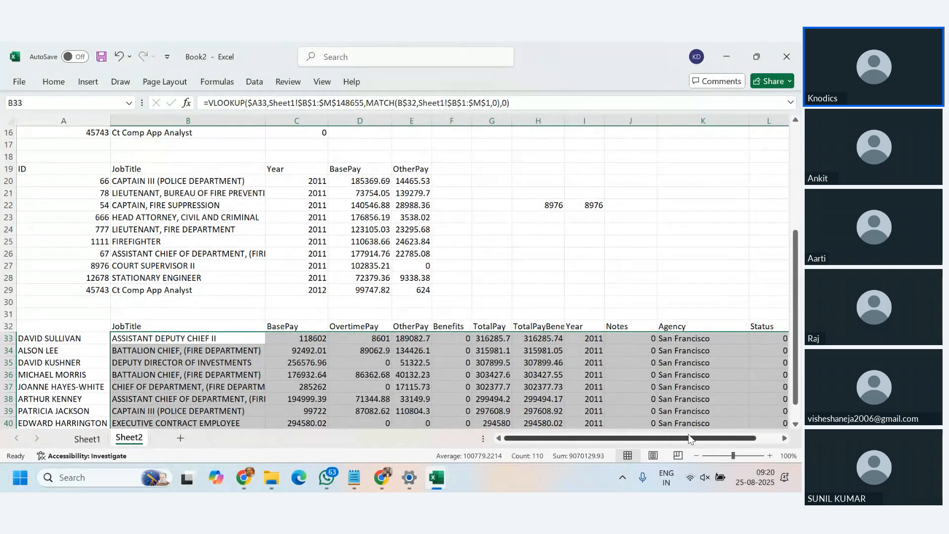
drag(694, 438, 630, 447)
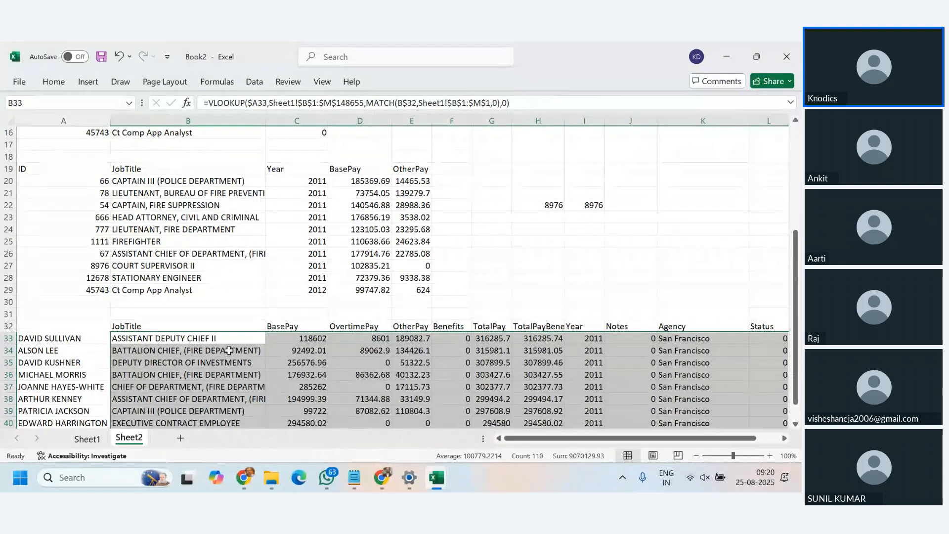
click(233, 334)
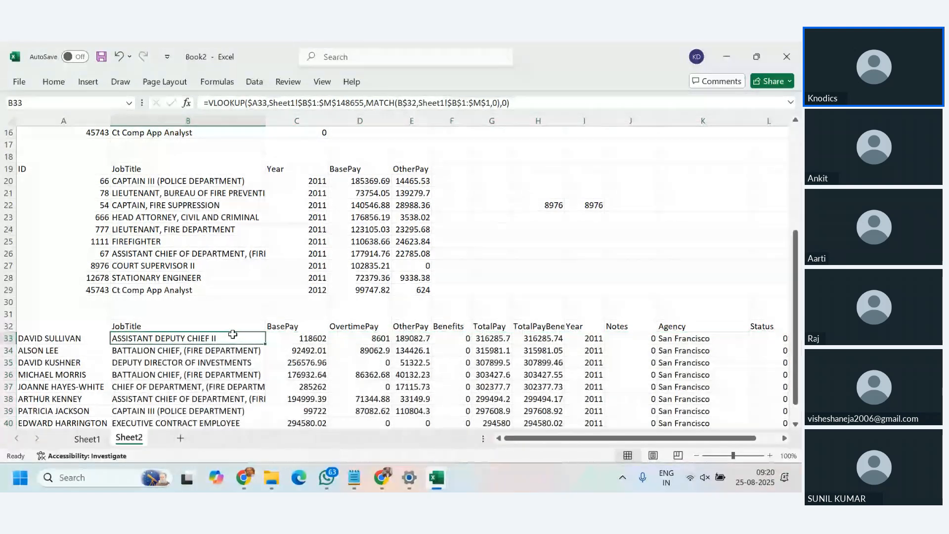
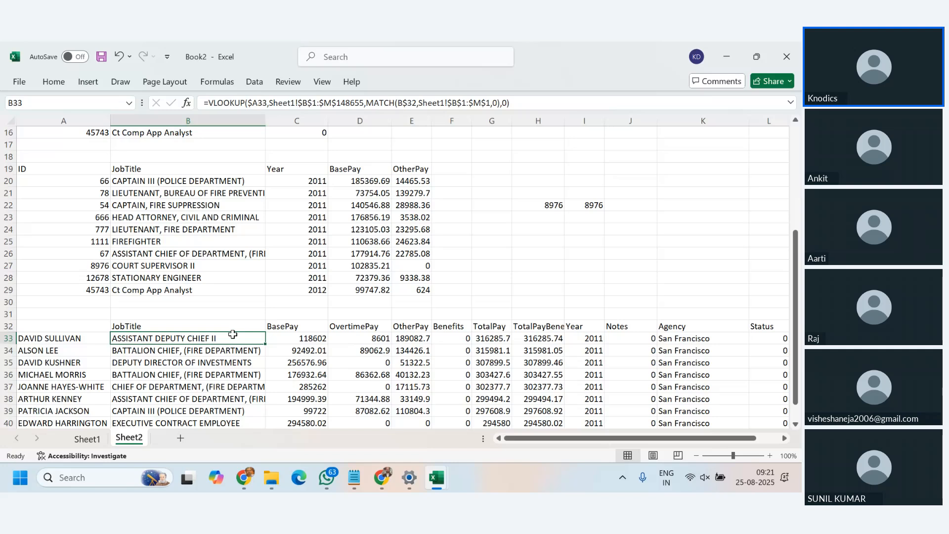
Highlight the lookup table's header row from JobTitle in B32 to Status in L32
click(182, 326)
click(185, 315)
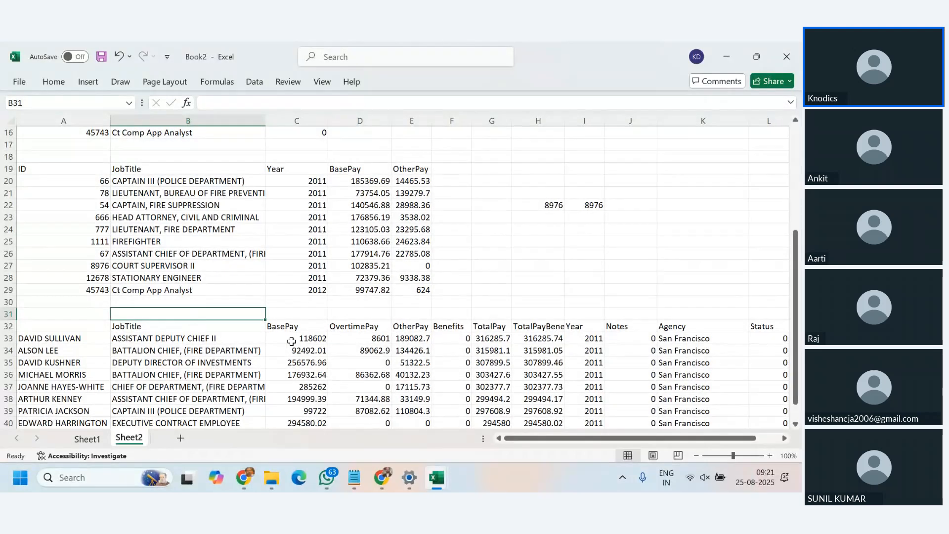
drag(140, 328, 751, 326)
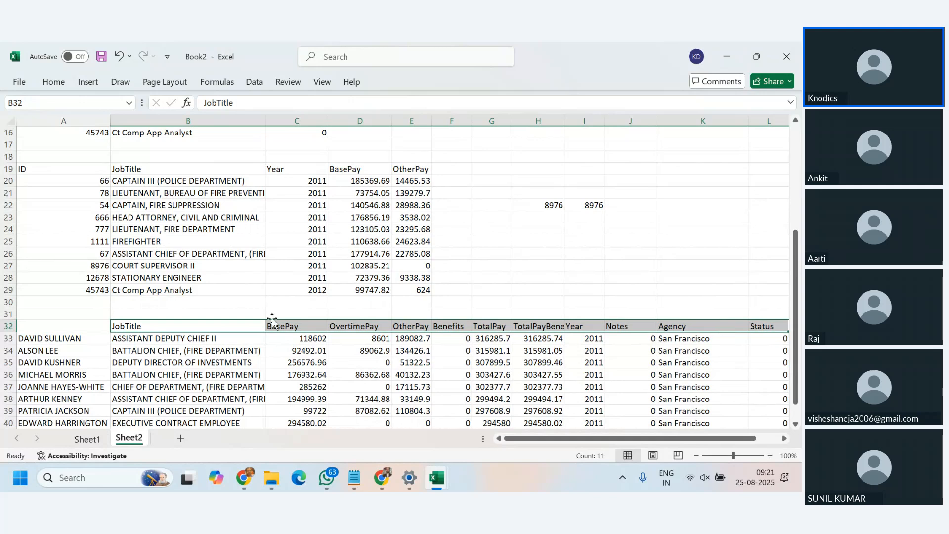
Point out the JobTitle, BasePay, OtherPay and Benefits column headers in the source data on Sheet1
click(87, 438)
drag(613, 439, 557, 447)
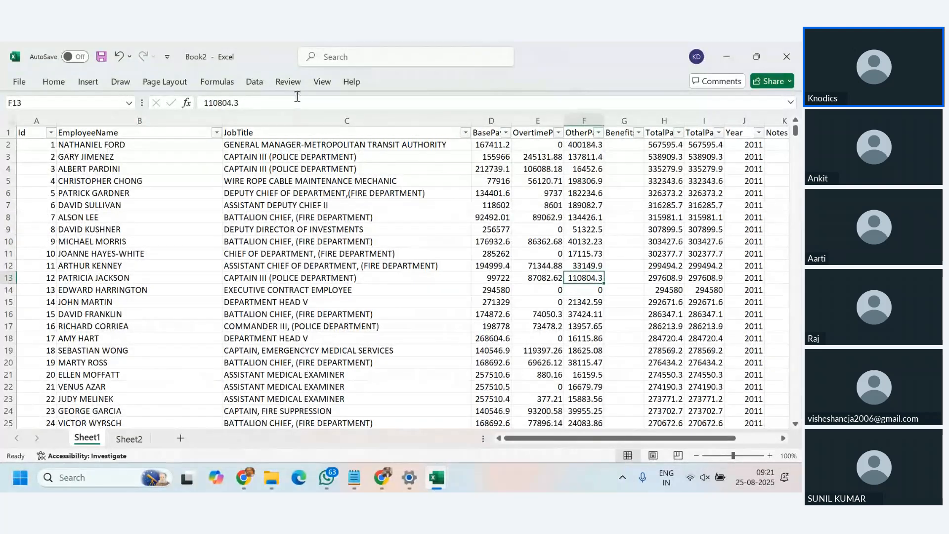
click(293, 133)
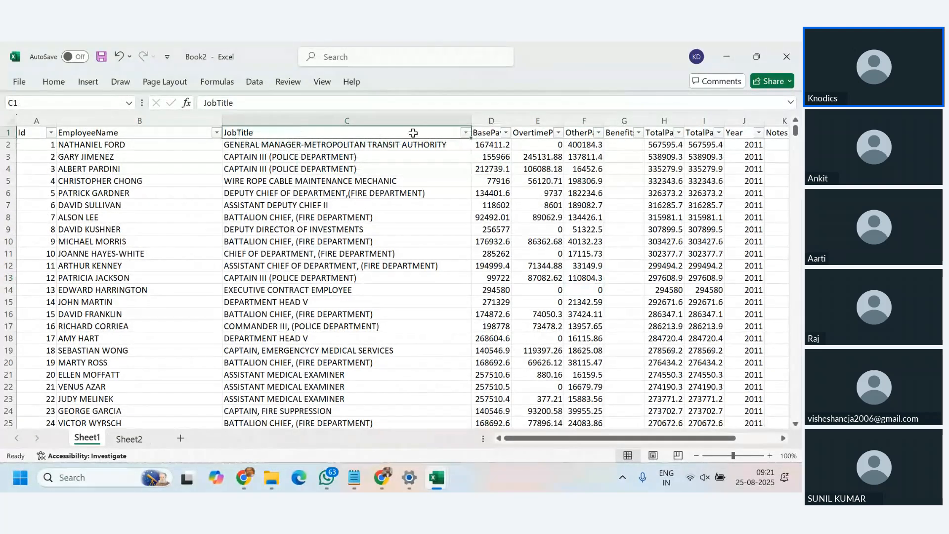
click(491, 134)
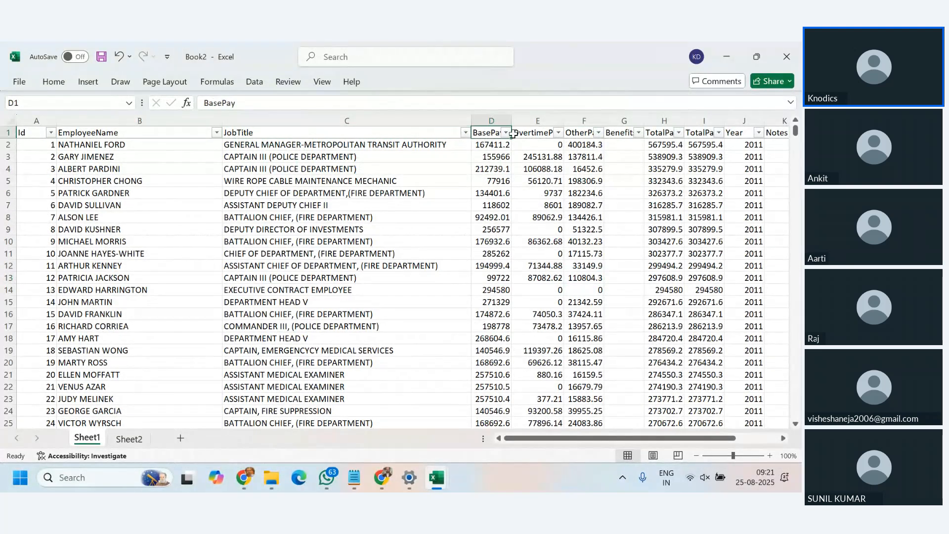
click(582, 135)
click(623, 133)
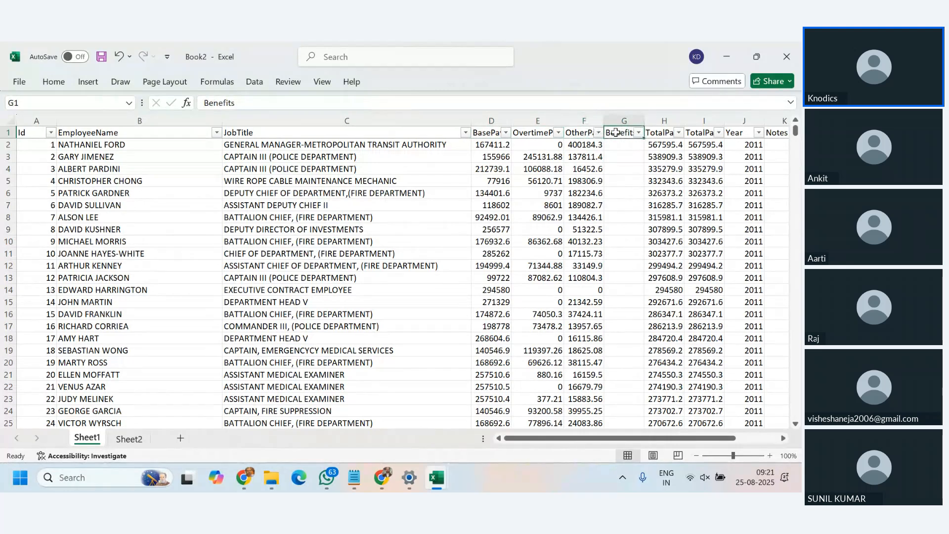
Enter the column index numbers 2 through 7 in B31:G31 on Sheet2, above the lookup table's headers
click(133, 441)
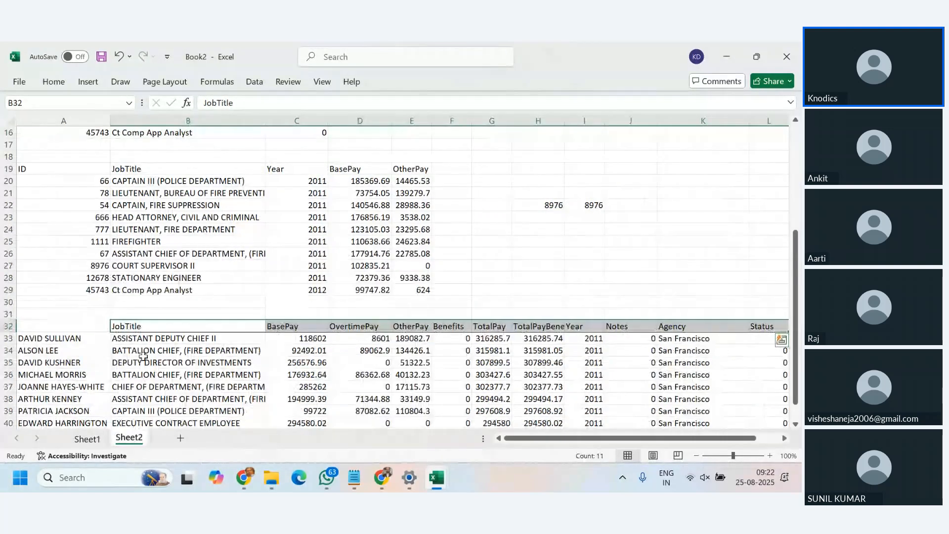
click(156, 314)
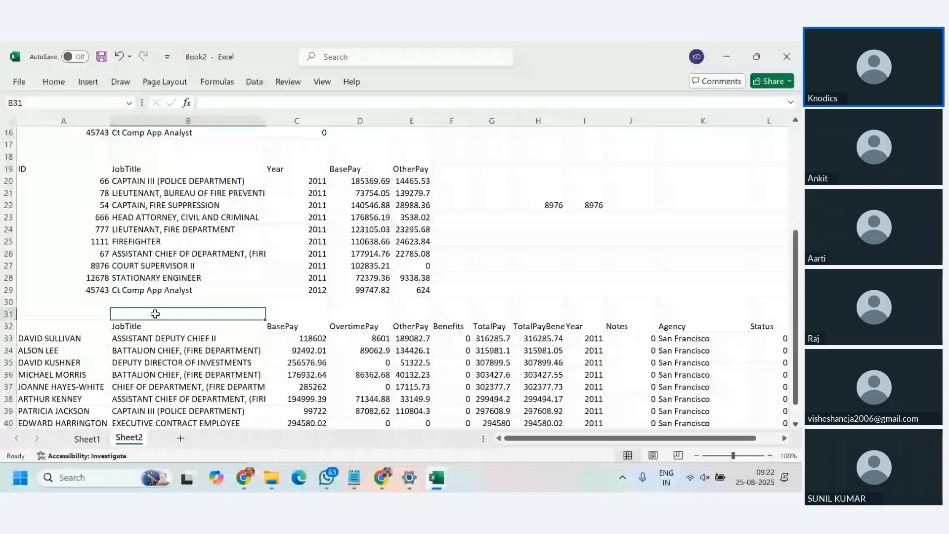
text(2)
key(Tab)
text(3)
key(Tab)
text(4)
key(Tab)
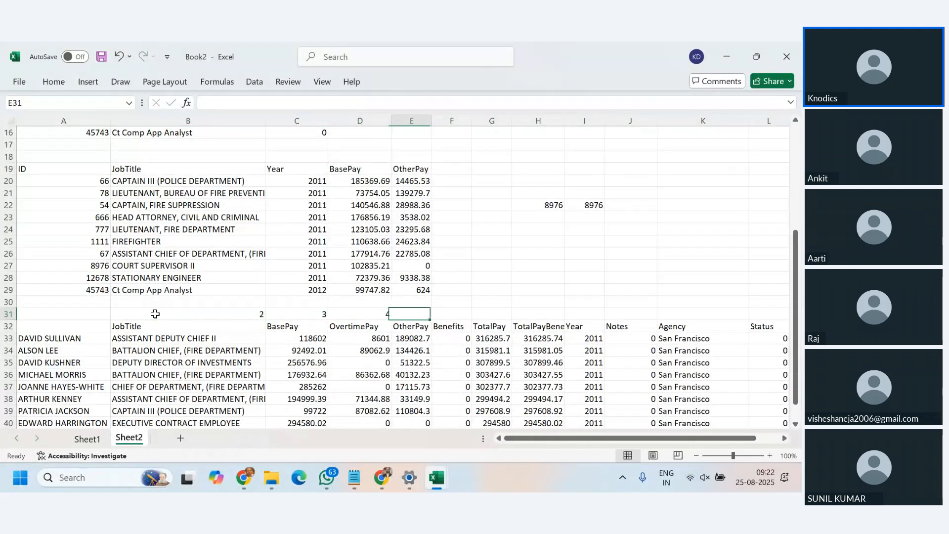
text(5)
key(Tab)
text(6)
key(Tab)
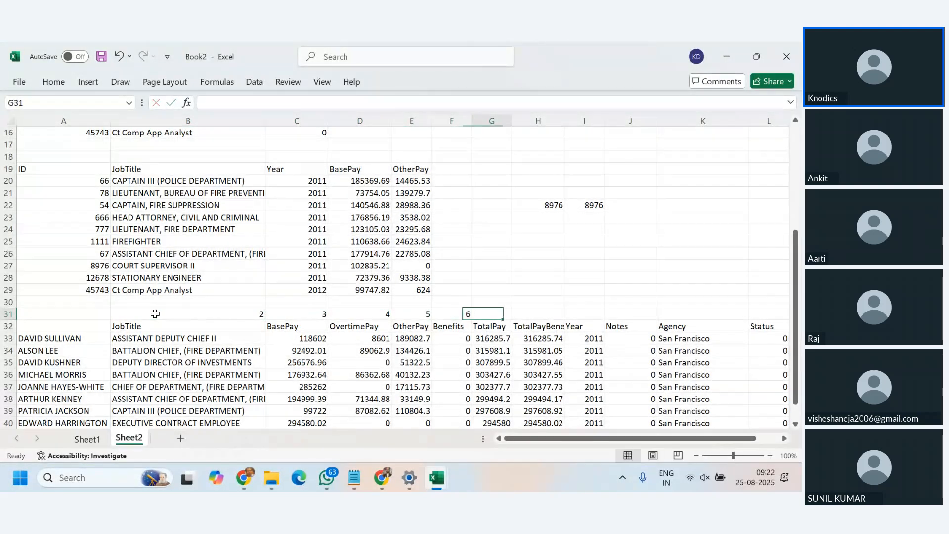
text(7)
key(Tab)
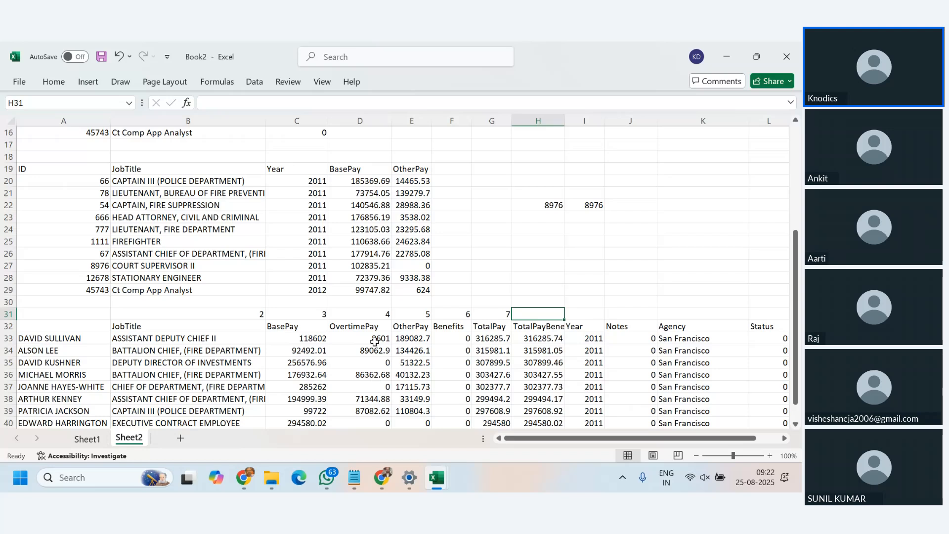
key(ctrl+Left)
key(ctrl+Left)
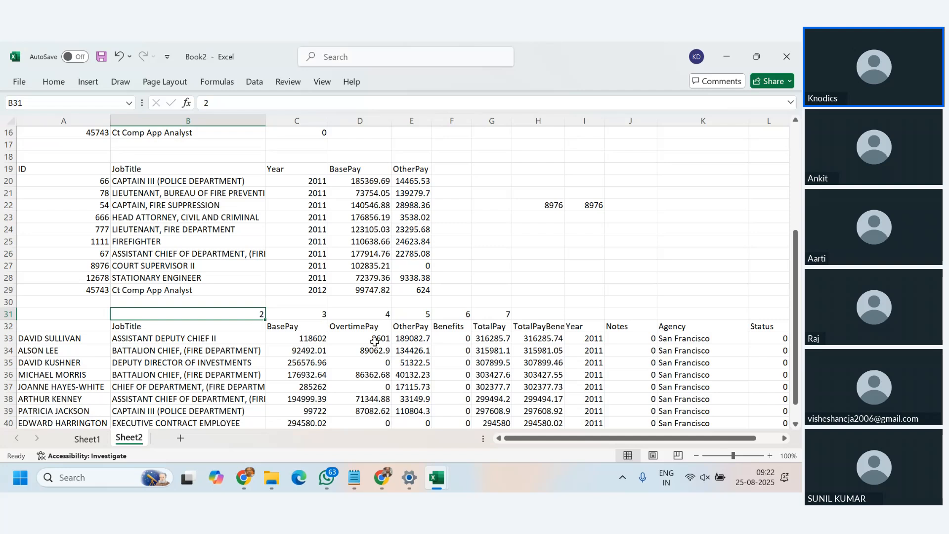
text(=countif)
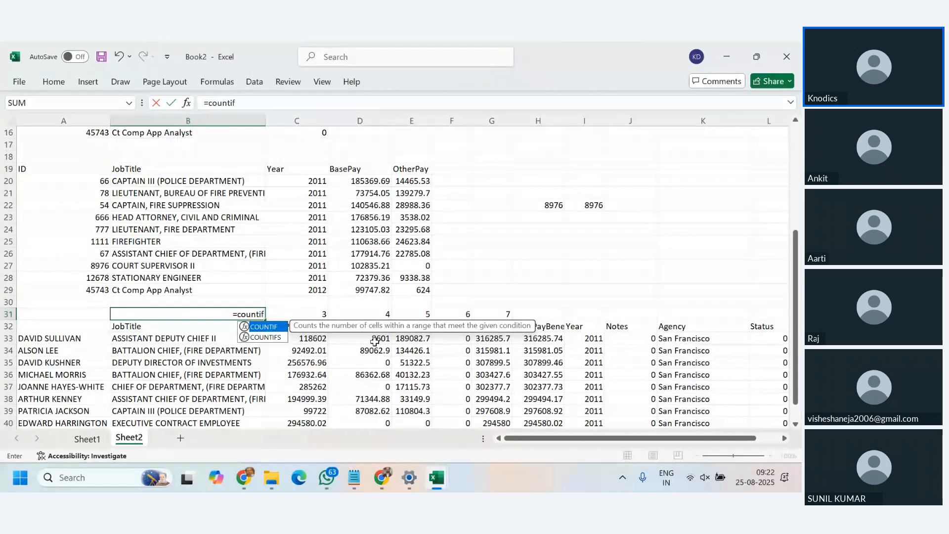
key(Escape)
key(Escape)
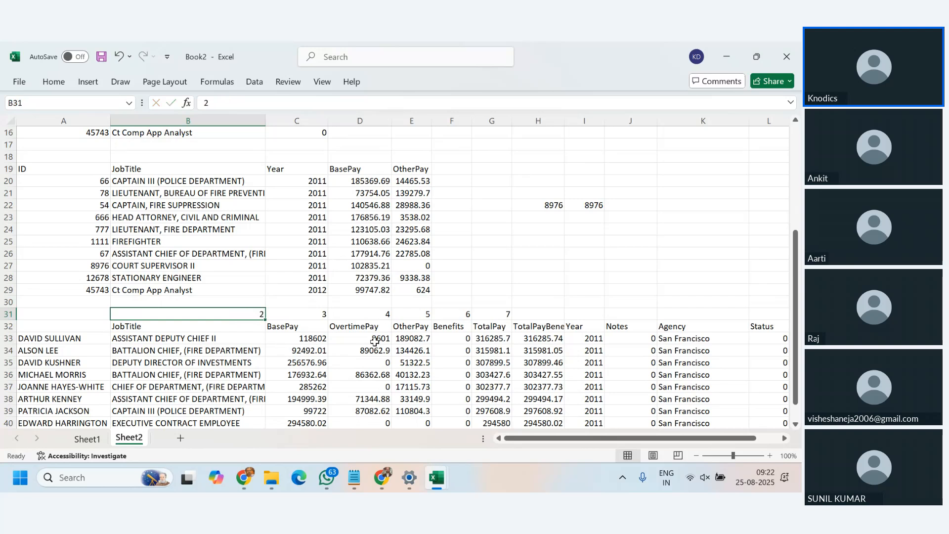
Clear the column index numbers from B31:G31 above the lookup table
key(ctrl+shift+Right)
key(Delete)
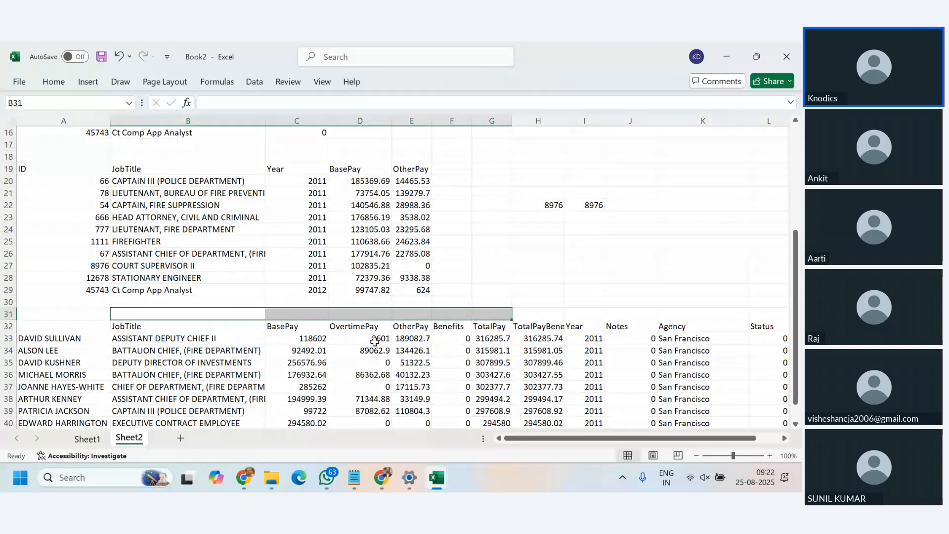
Review the lookup tables on Sheet2 and the VLOOKUP formula in B35, comparing them with the source data on Sheet1
scroll(361, 351, down, 4)
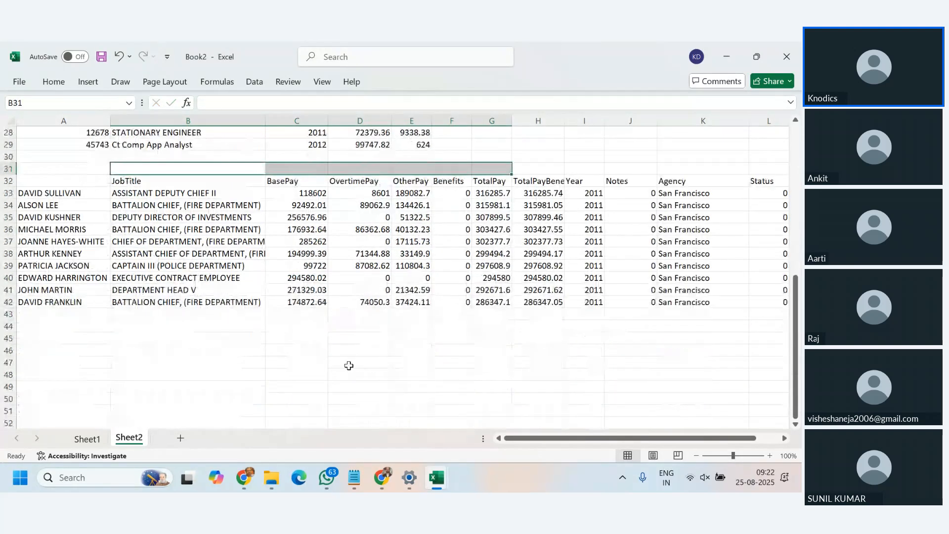
scroll(335, 369, up, 2)
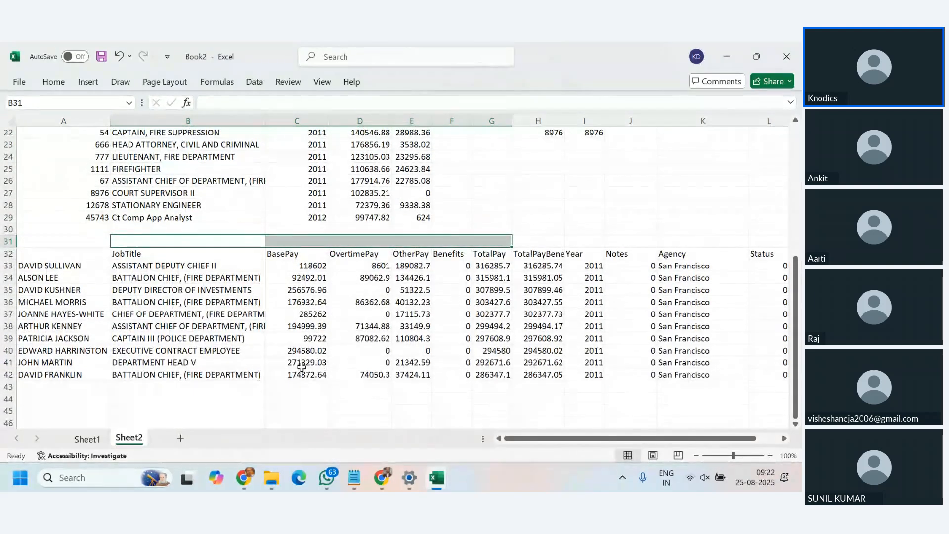
scroll(263, 333, up, 7)
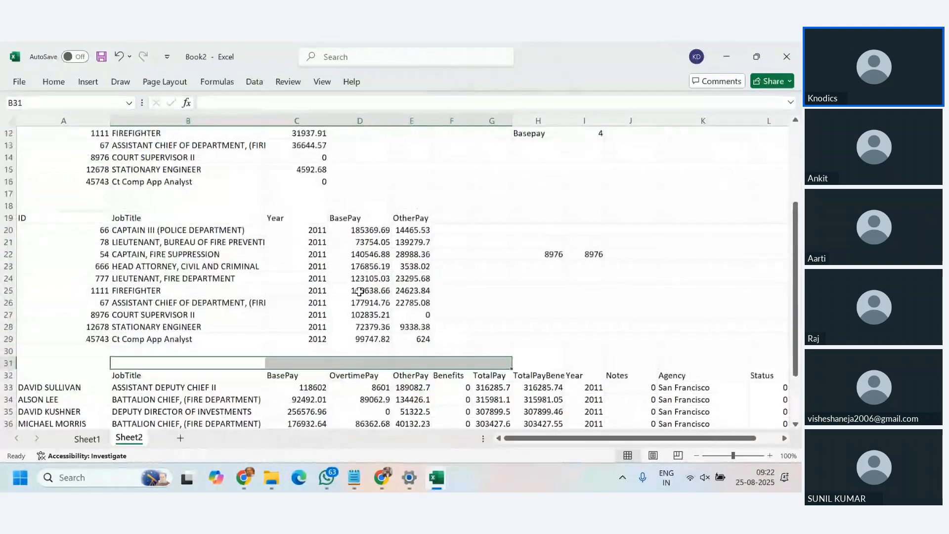
scroll(359, 292, down, 2)
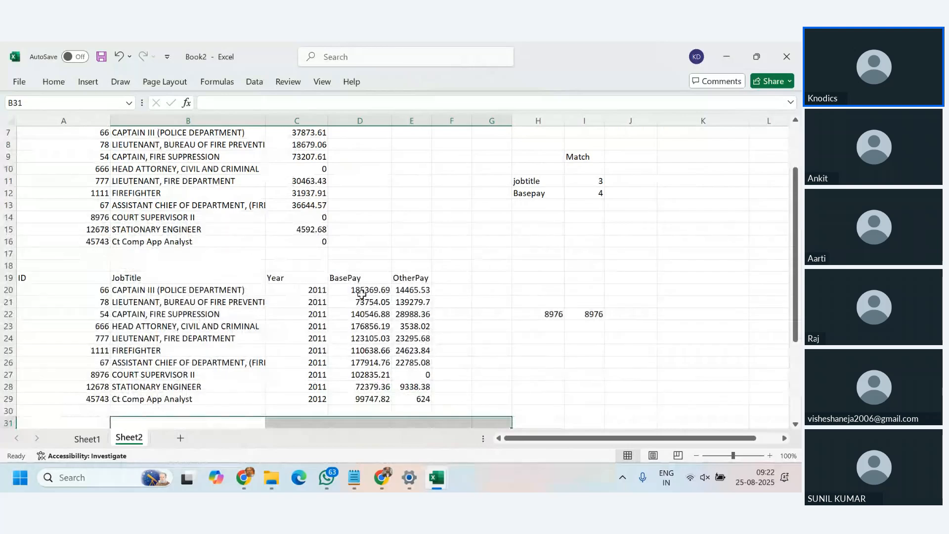
scroll(215, 359, down, 3)
click(215, 360)
scroll(214, 360, down, 3)
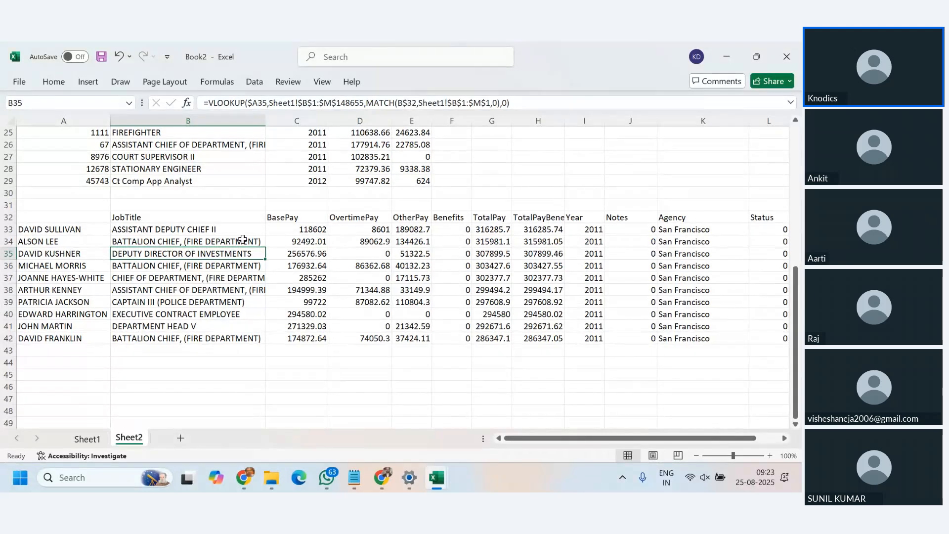
click(87, 439)
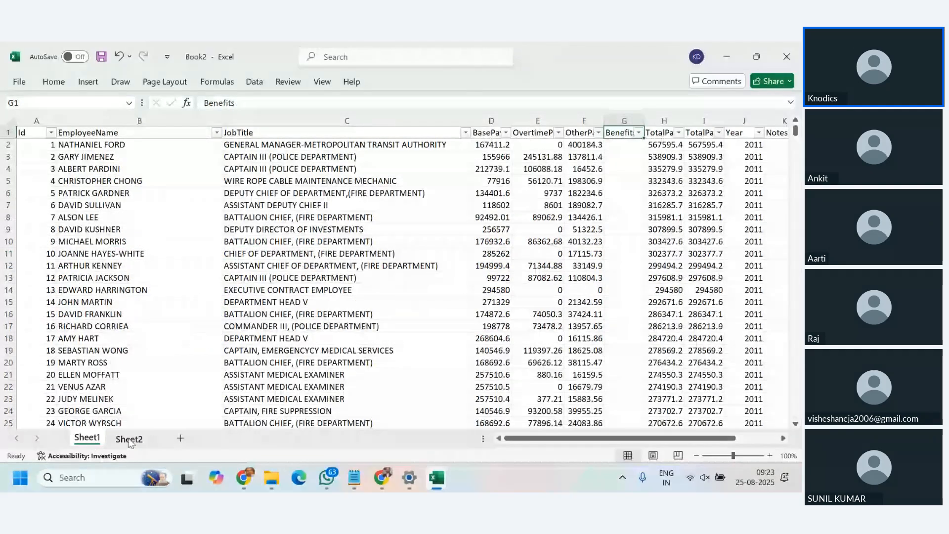
click(129, 437)
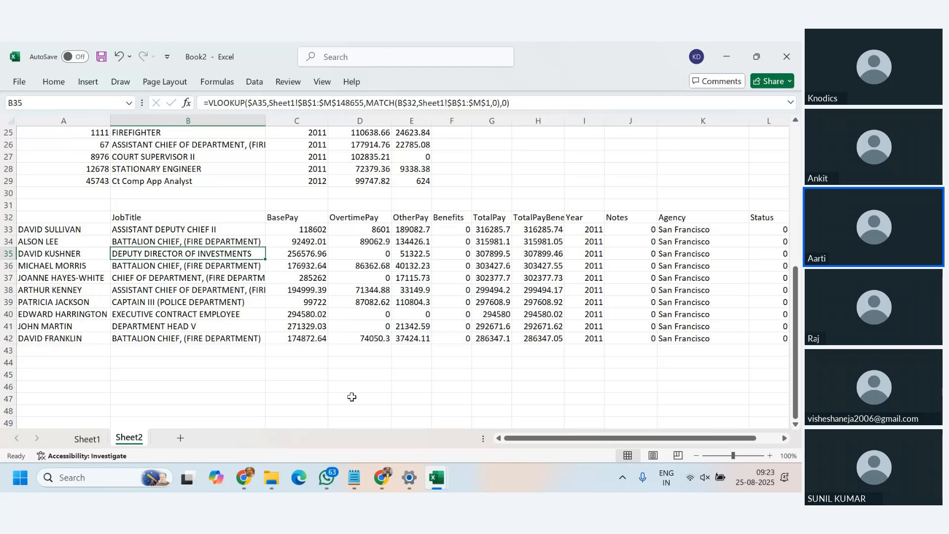
Switch to File Explorer and open Text Functions - Session3.xlsx from the Class Practice folder
click(271, 478)
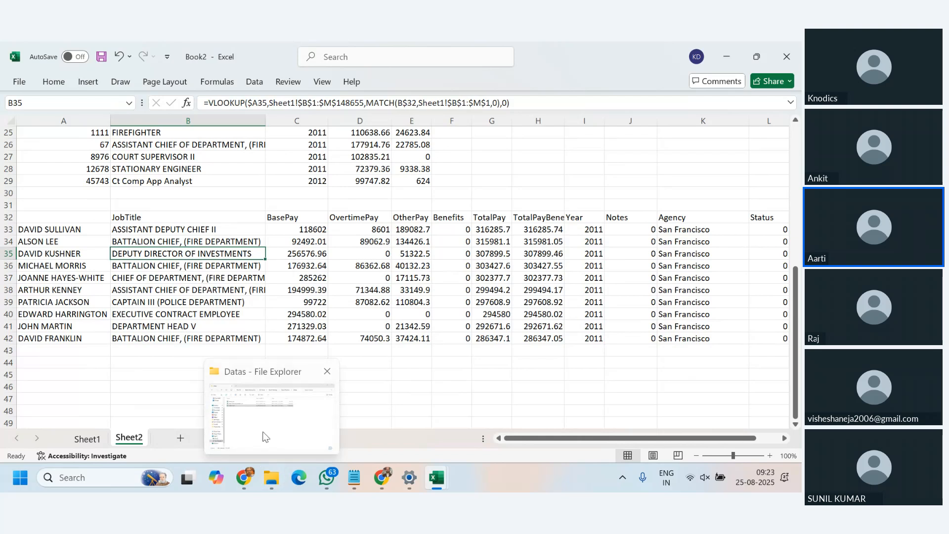
click(277, 256)
click(487, 84)
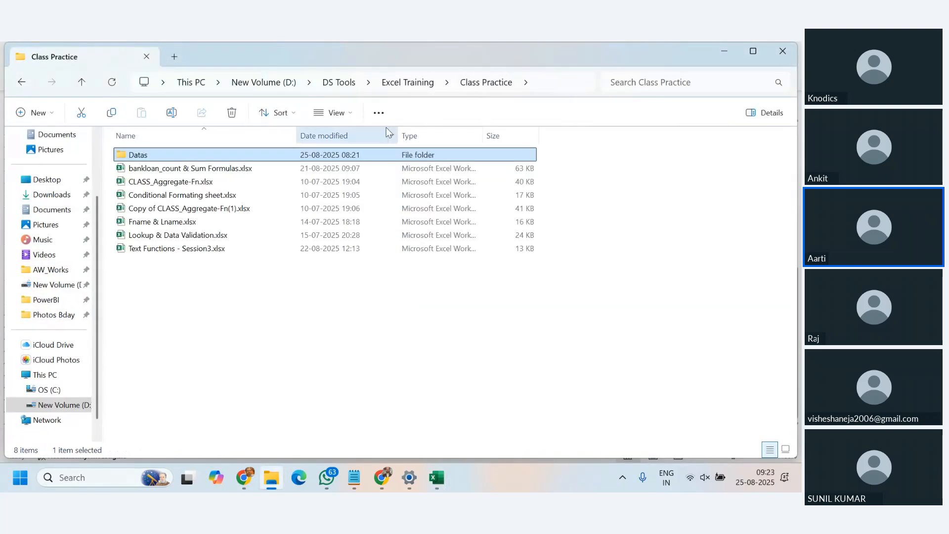
double_click(156, 250)
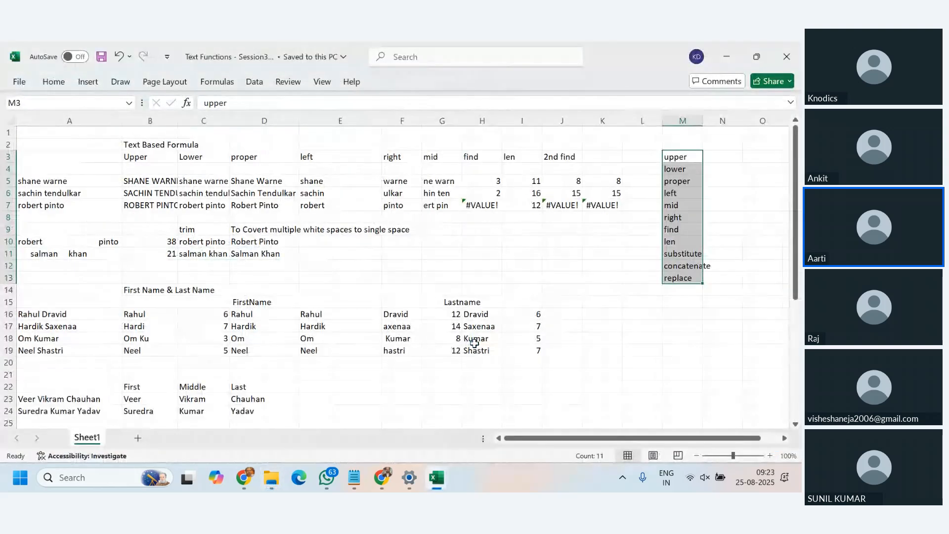
Look through the text function examples down to Replace and Concatenate, and inspect the middle-name formula in C27
click(443, 240)
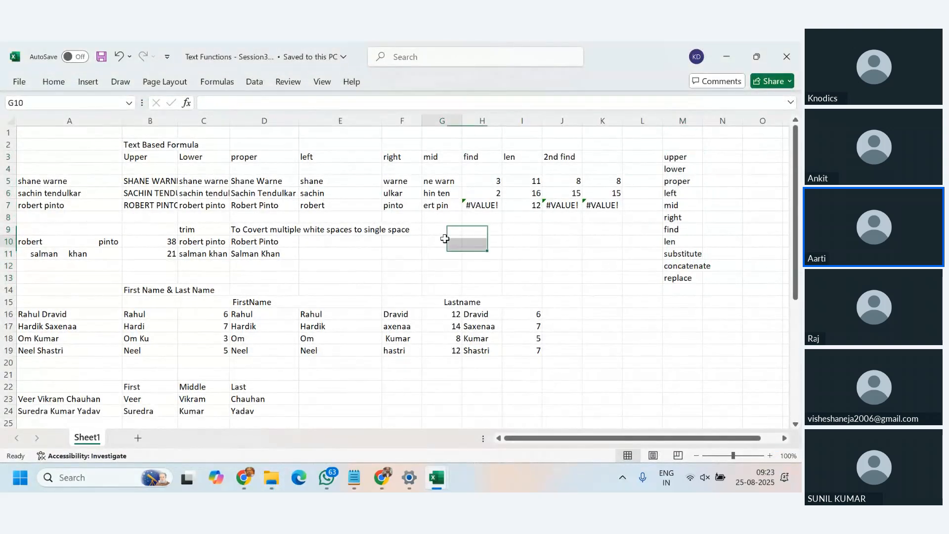
scroll(338, 319, down, 5)
scroll(338, 320, down, 5)
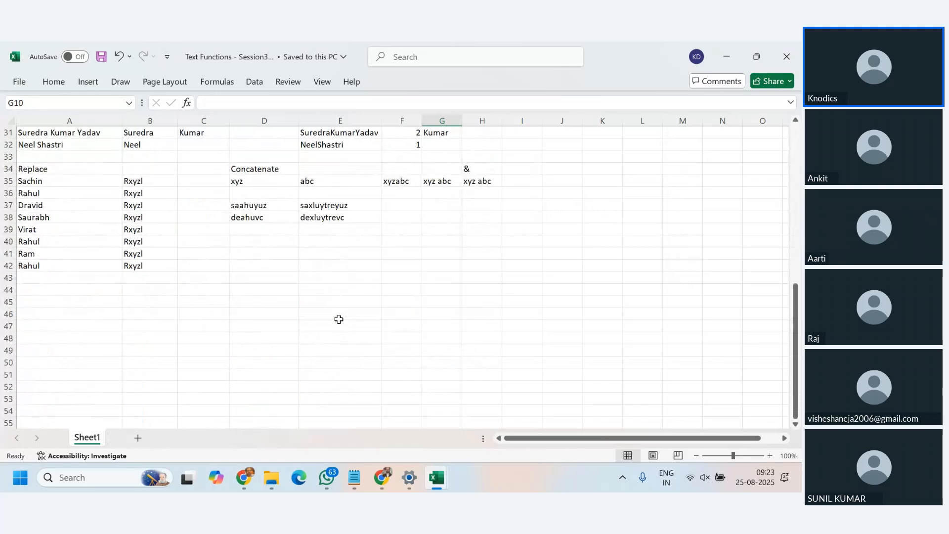
scroll(339, 319, up, 4)
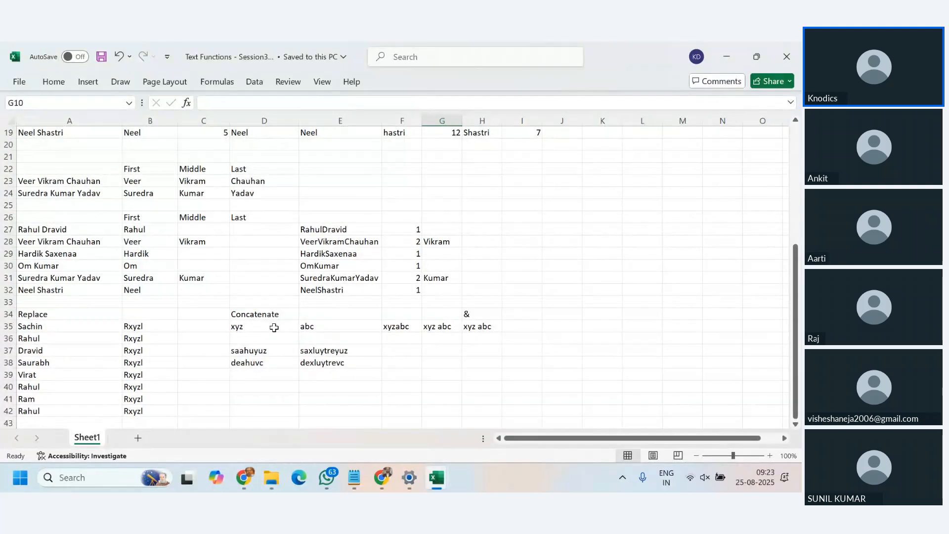
click(204, 232)
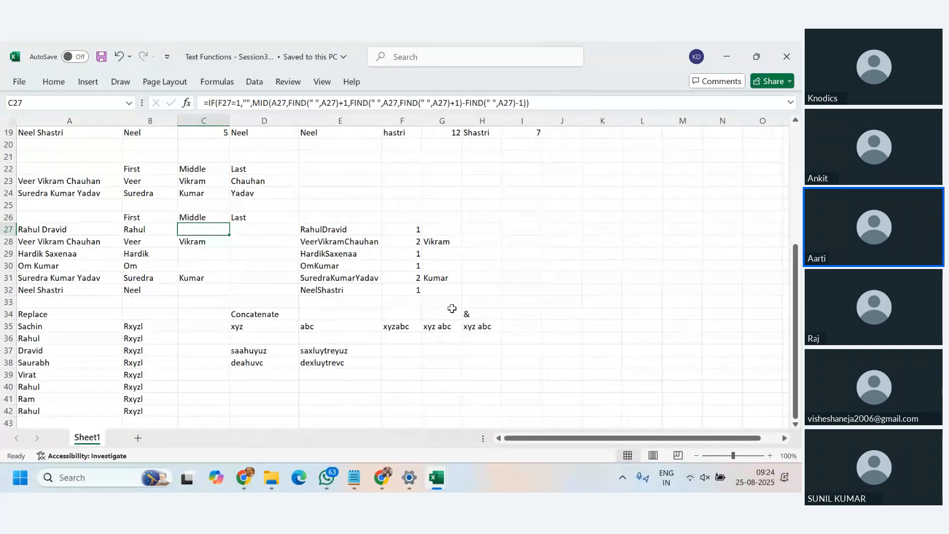
scroll(452, 308, up, 2)
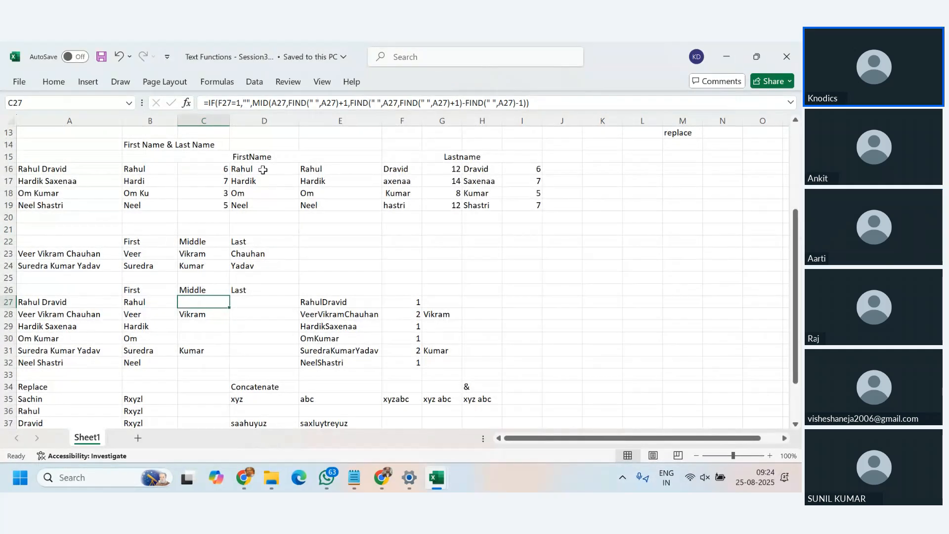
Highlight the trailing -1 in the MID formula for the middle name in C23, leaving the formula as it is
click(201, 255)
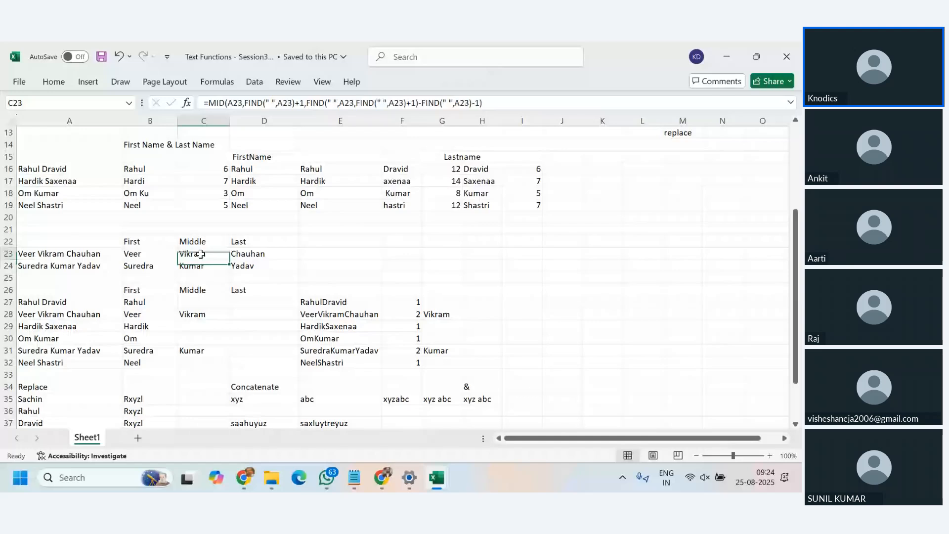
click(477, 103)
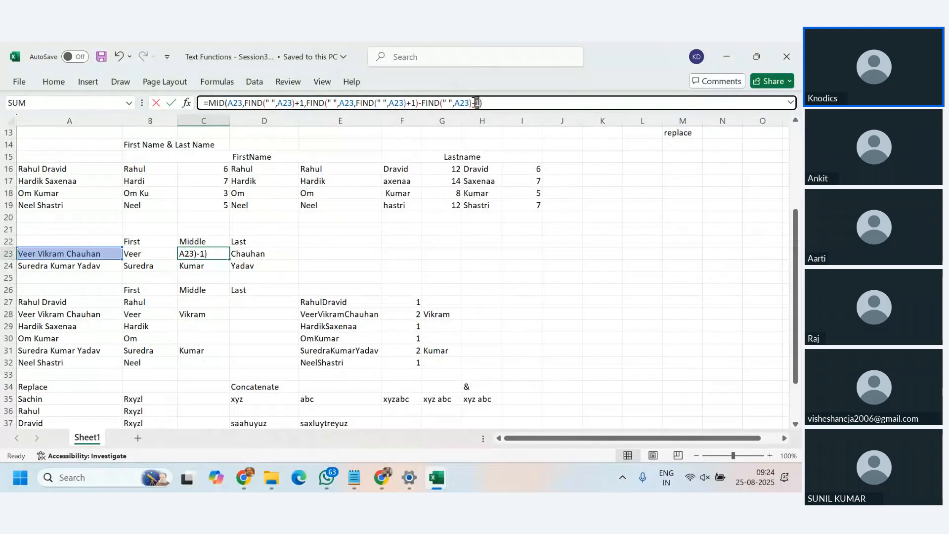
drag(476, 102, 469, 103)
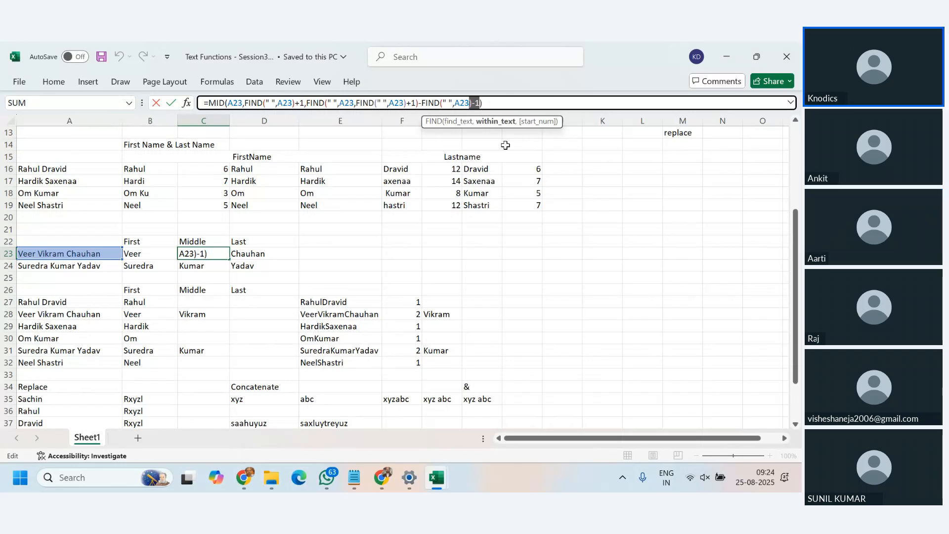
key(ctrl+Return)
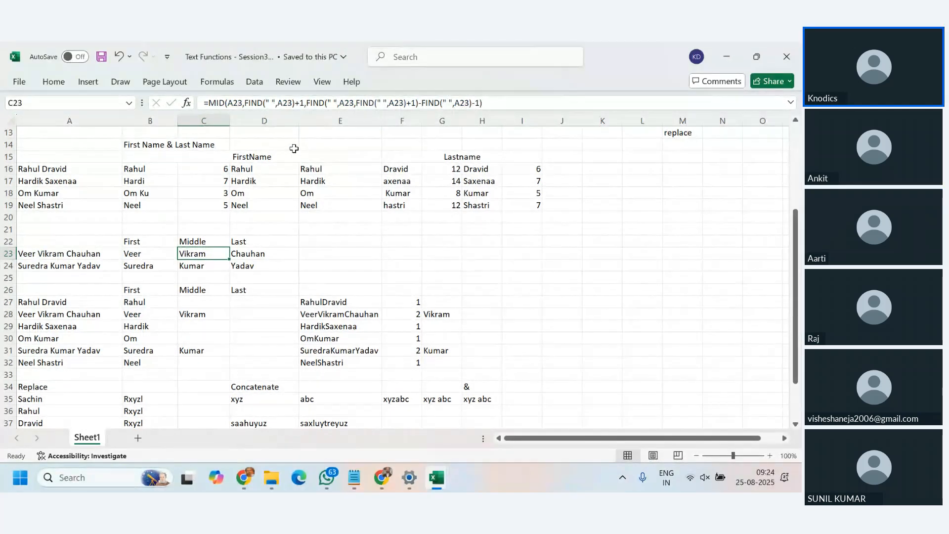
Remove the trailing -1 from the MID formula in C23 and reselect the cell
click(482, 103)
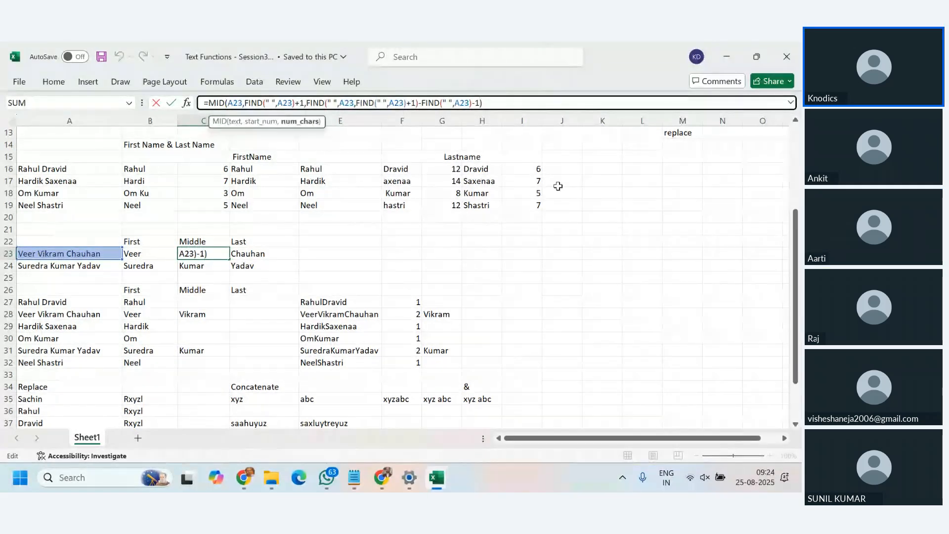
key(BackSpace)
key(BackSpace)
key(Return)
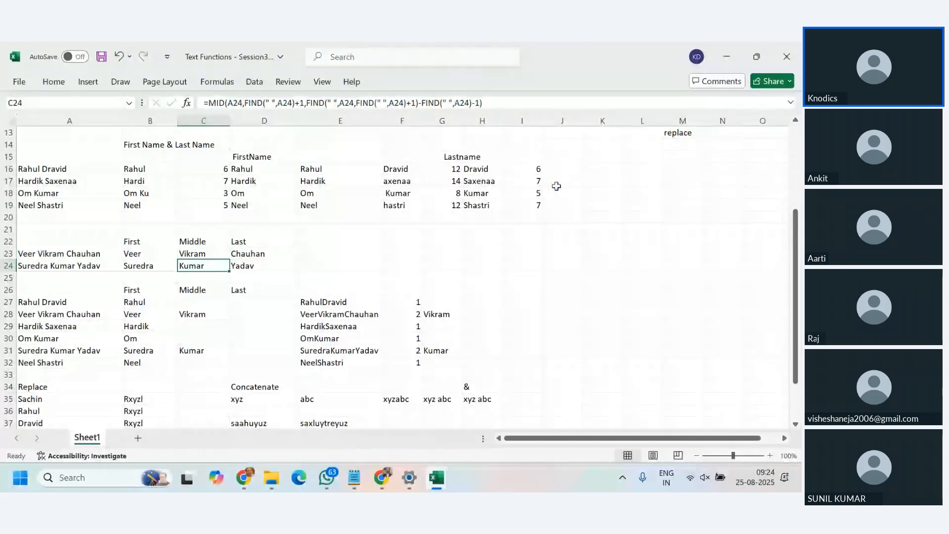
click(202, 252)
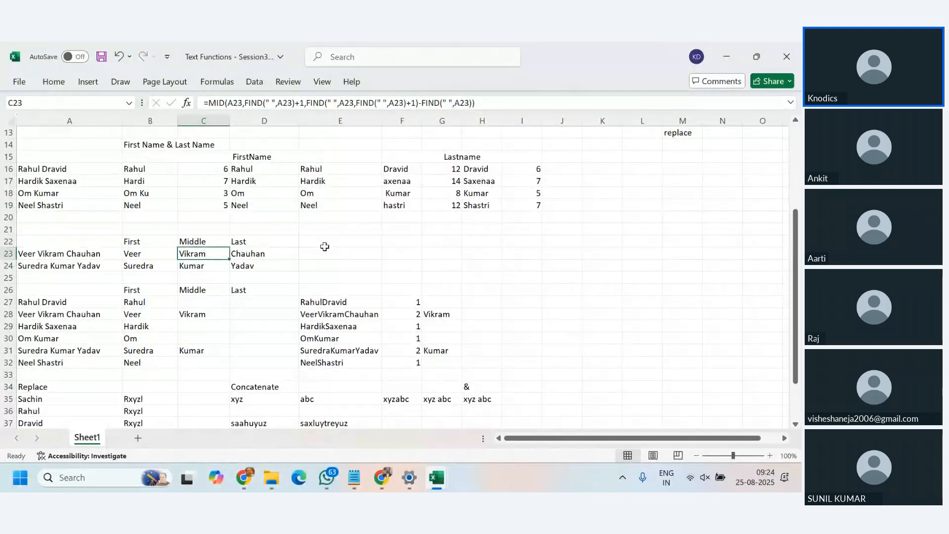
Enter =LEN(C23) in F23 to count the characters of the extracted middle name
click(412, 255)
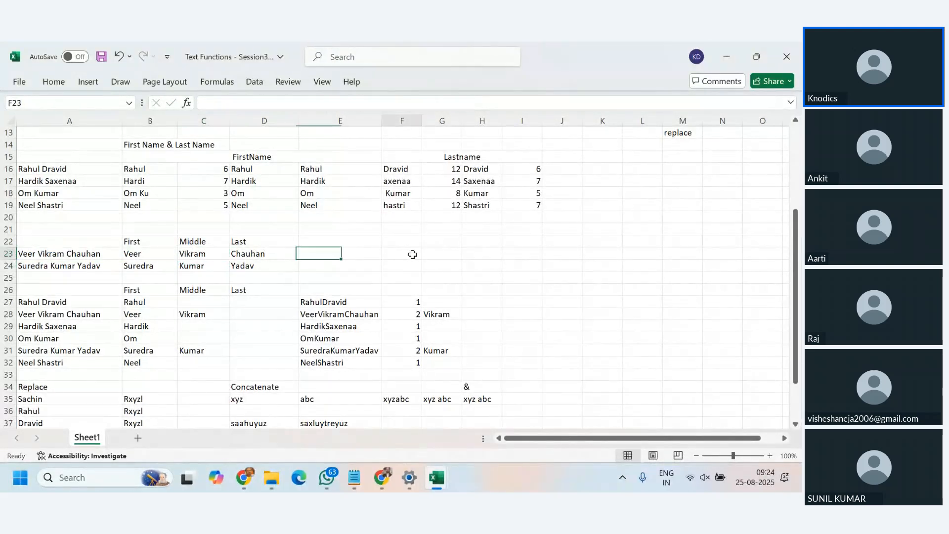
text(=len)
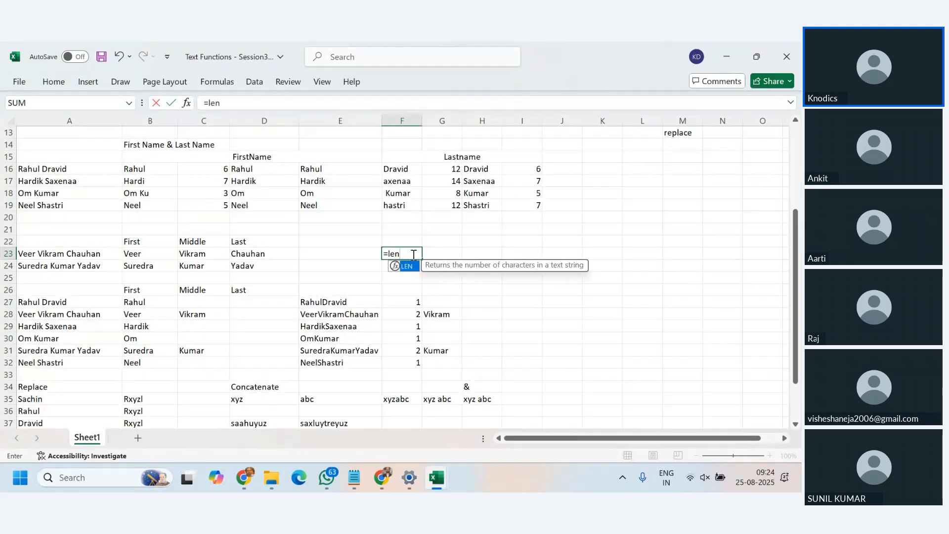
text(()
click(198, 254)
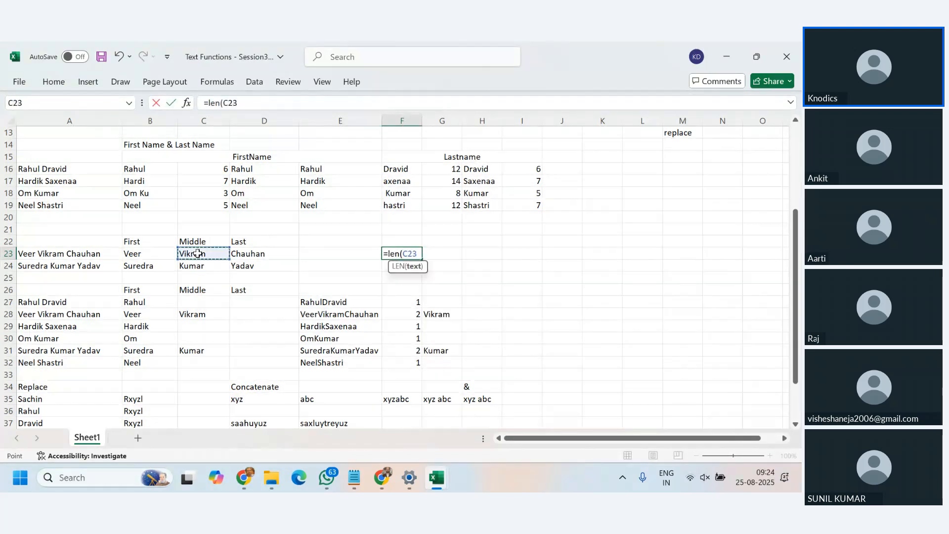
key(Return)
Fill the middle-name formula from C23 down to C24 and the LEN formula from F23 down to F24
click(198, 254)
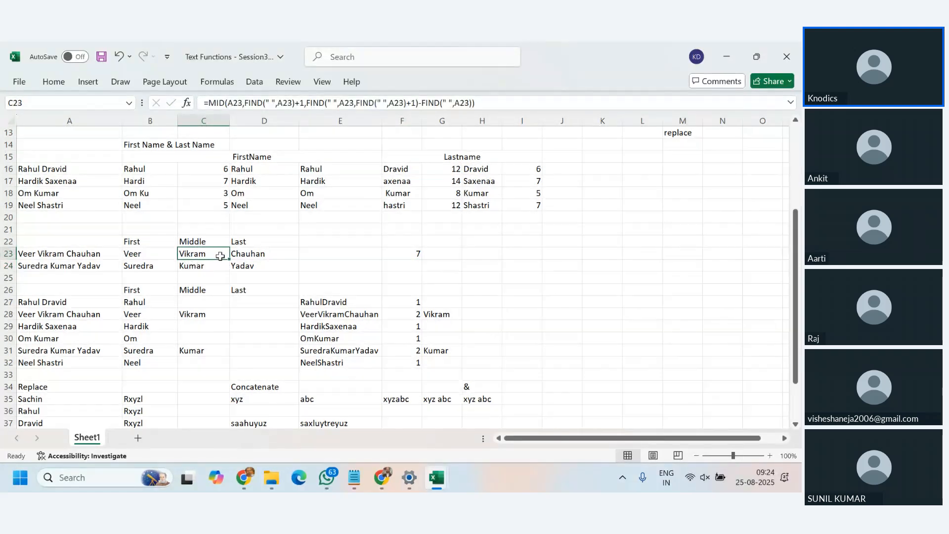
drag(229, 259, 230, 272)
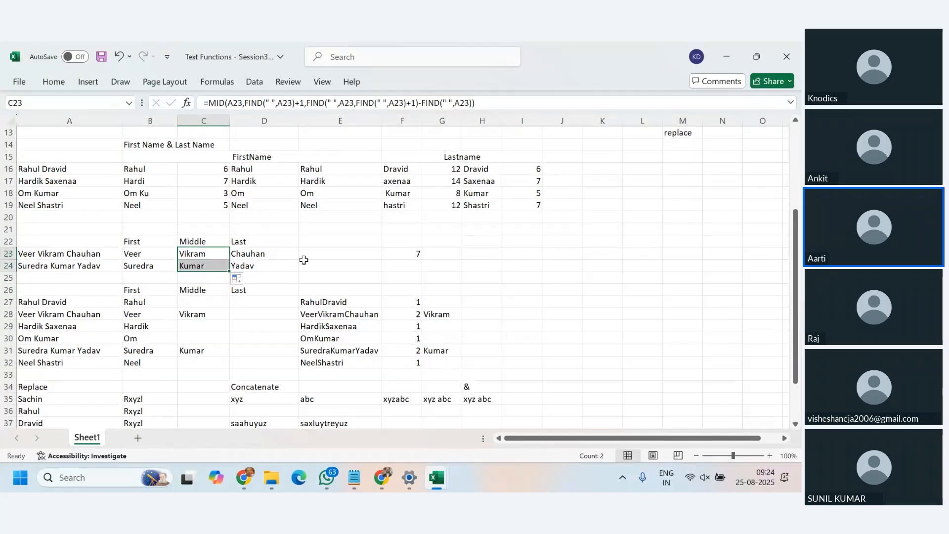
click(382, 249)
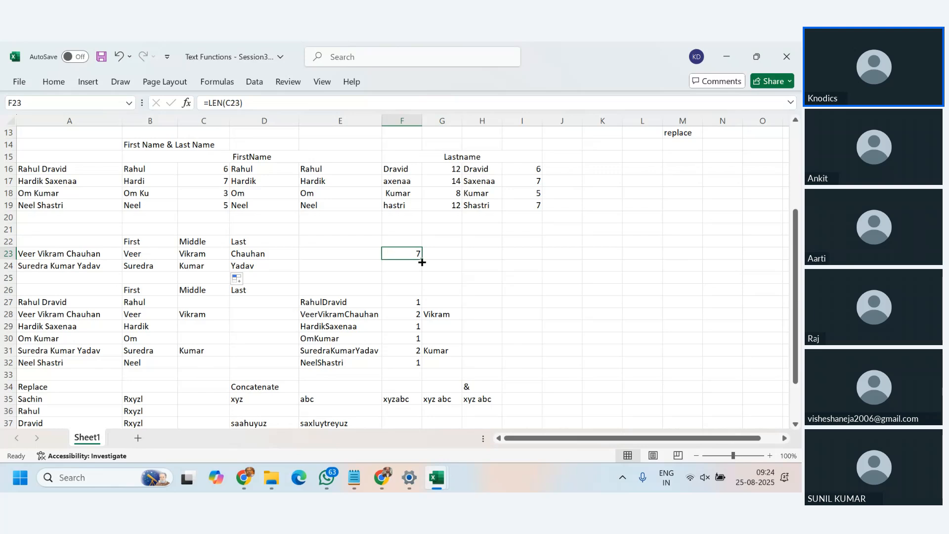
drag(424, 264, 424, 272)
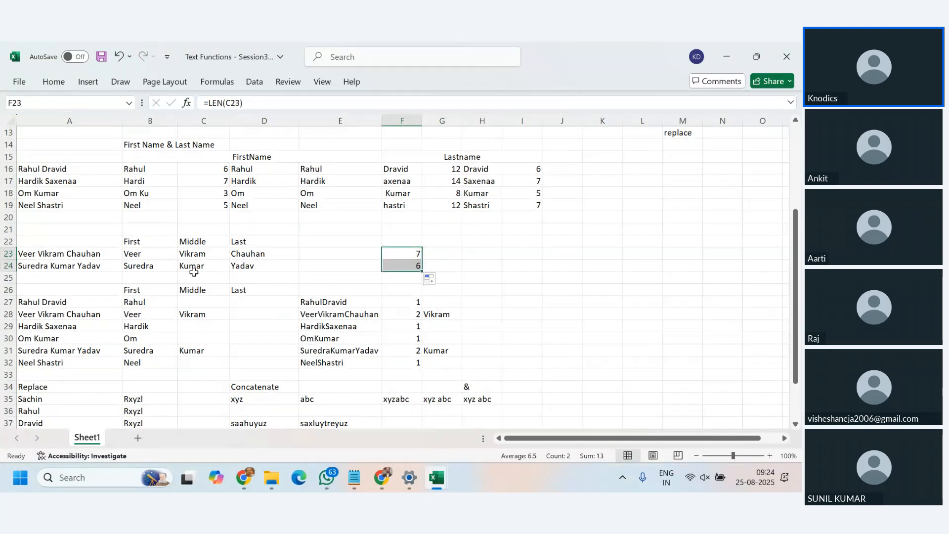
click(404, 267)
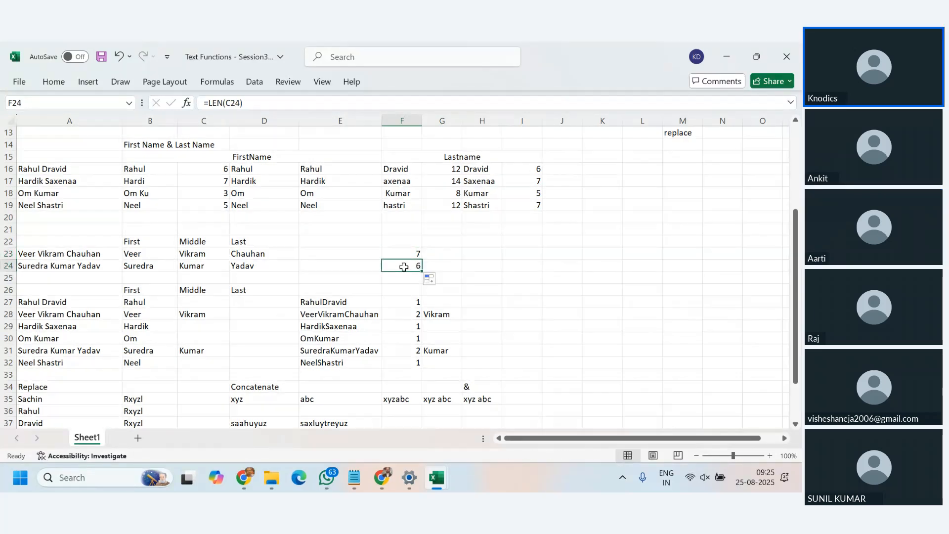
drag(399, 253, 400, 267)
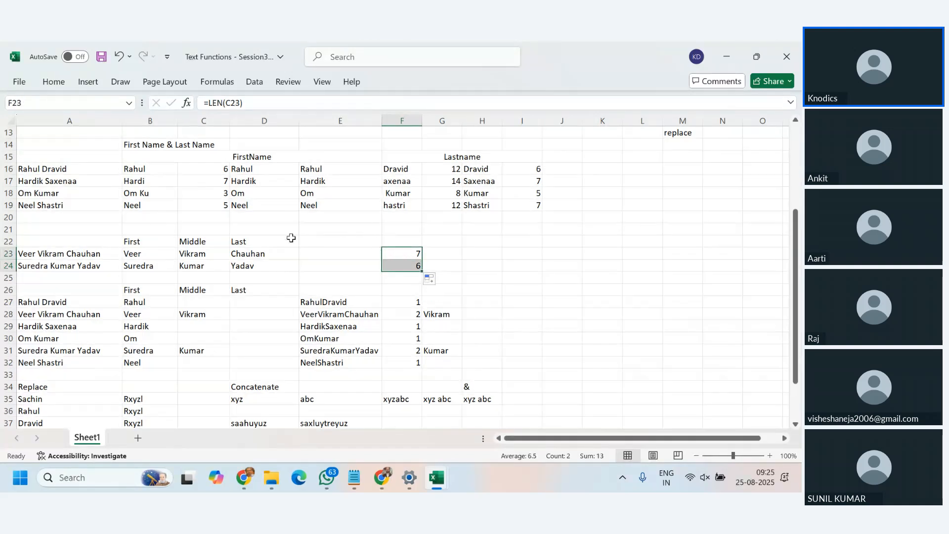
Append -1 to the character-count argument of the MID formula in C23 and fill it down to C24
double_click(223, 256)
key(Escape)
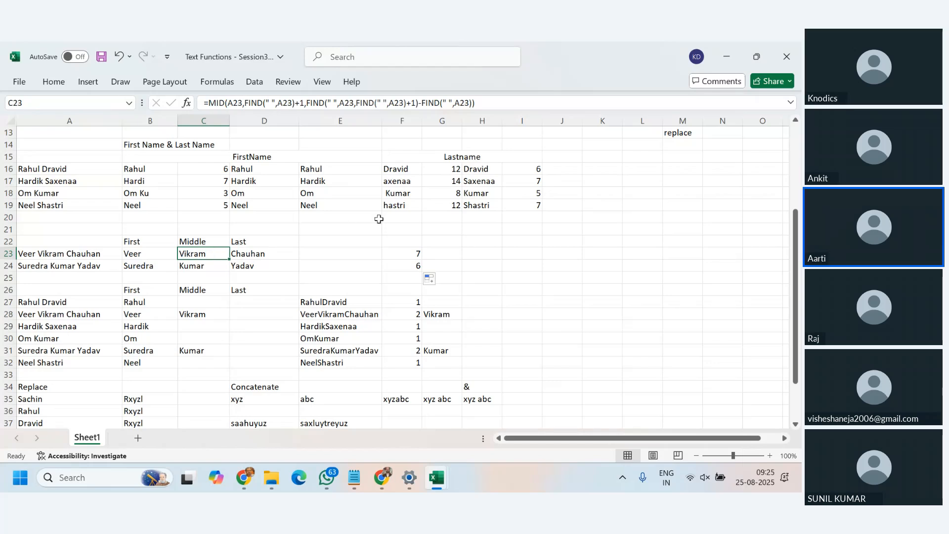
click(465, 104)
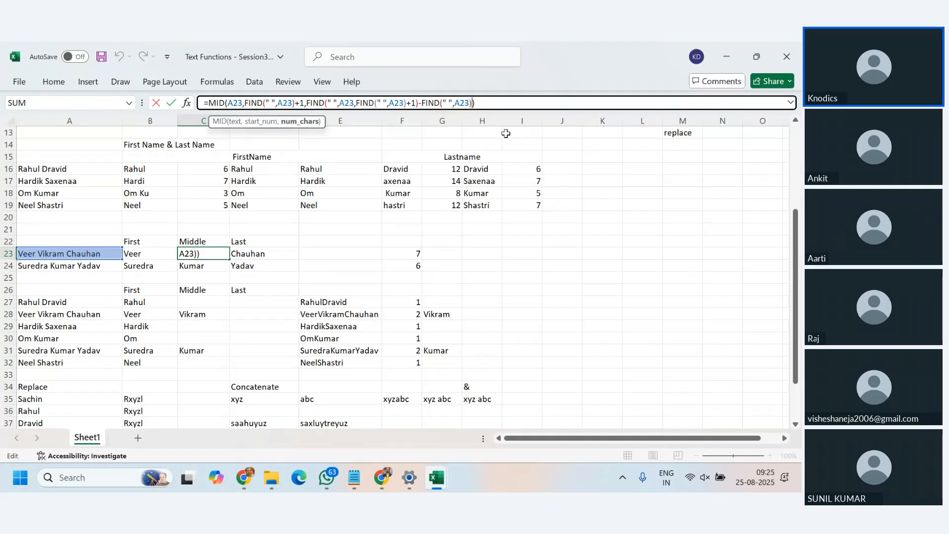
text(-1)
key(Return)
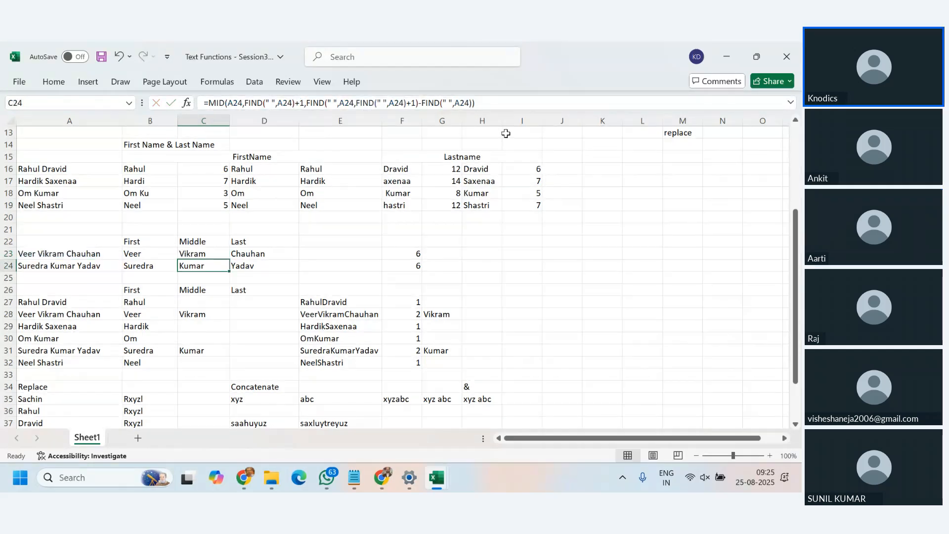
click(205, 254)
drag(229, 258, 229, 271)
click(340, 281)
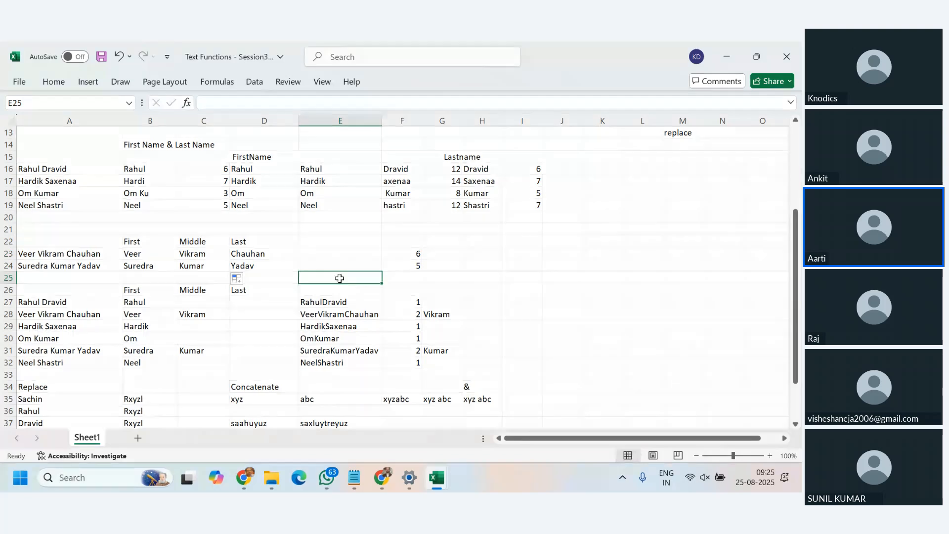
click(338, 254)
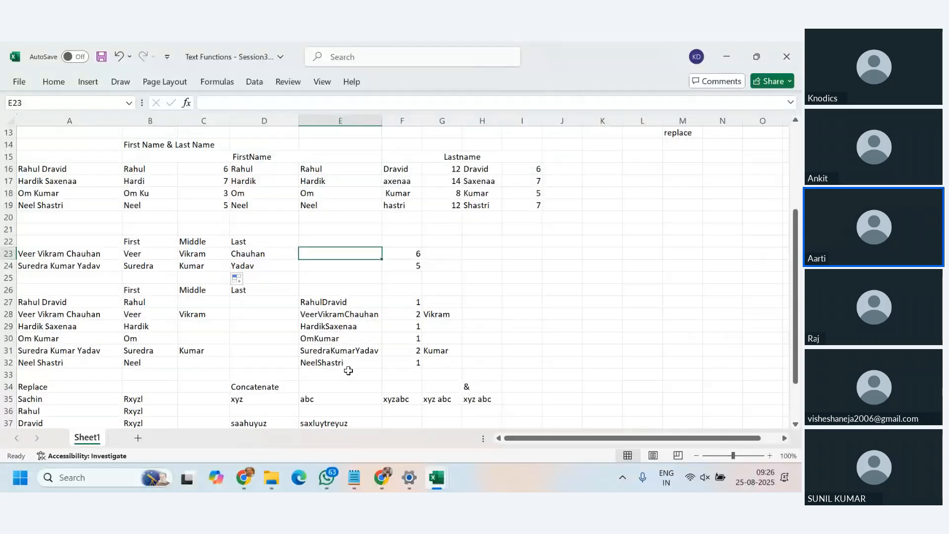
Open bankloan_count & Sum Formulas.xlsx from the Class Practice folder and inspect the SUMIFS formulas under Sum of Income in column N
key(alt+Tab)
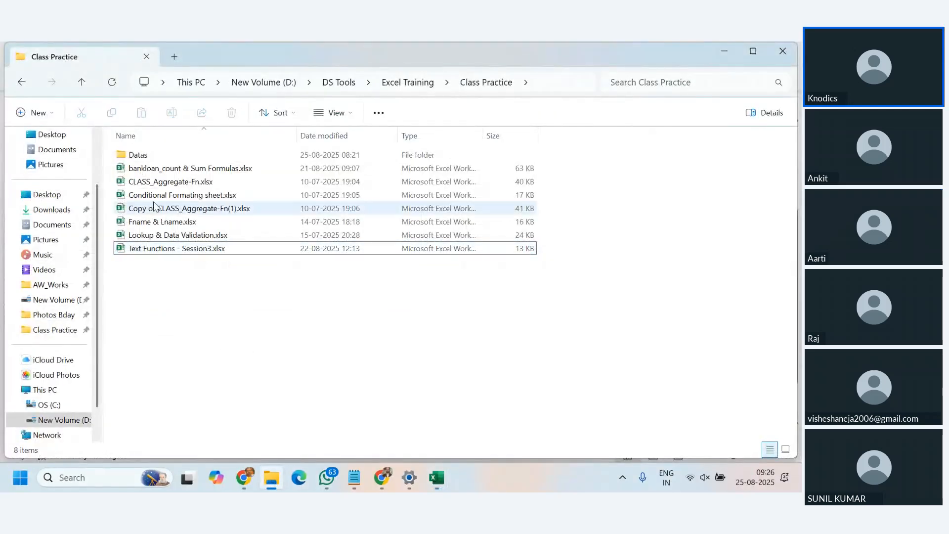
double_click(151, 169)
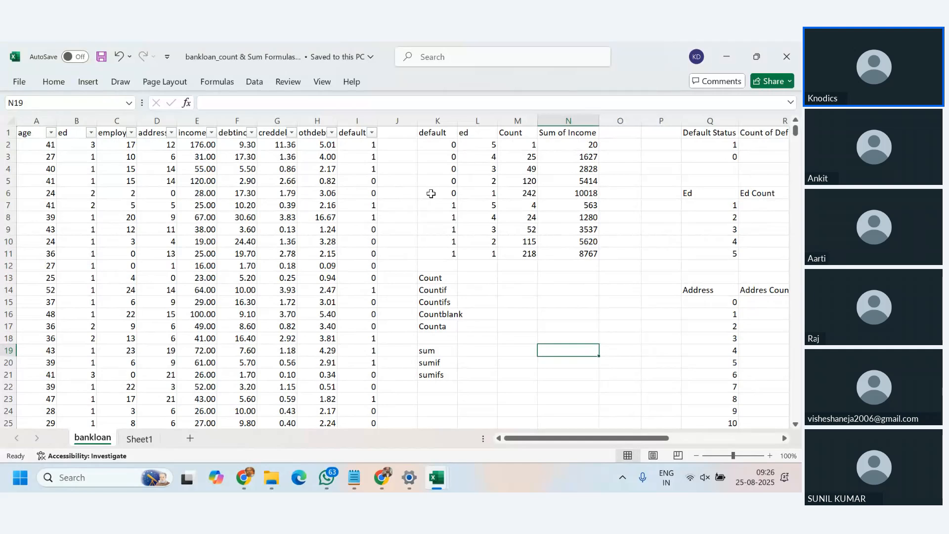
click(582, 144)
click(584, 156)
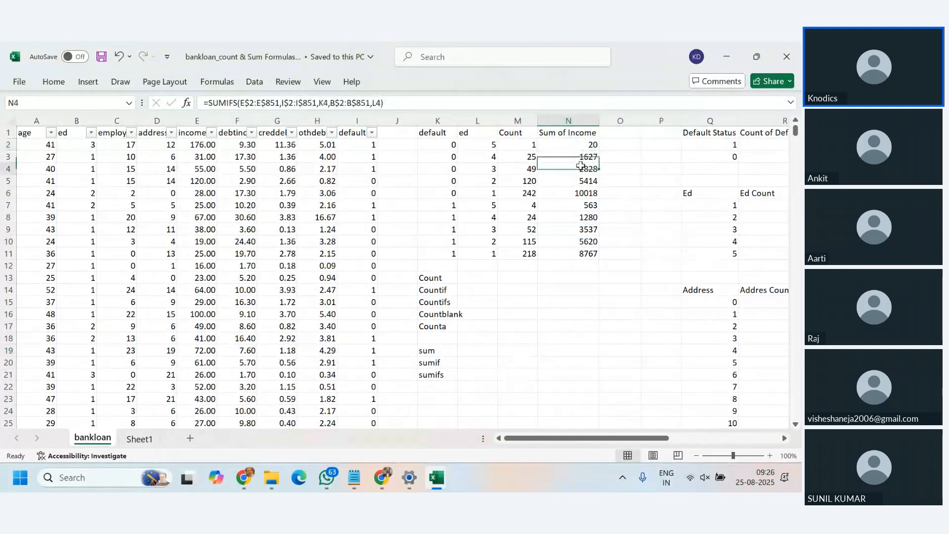
click(583, 169)
click(584, 191)
click(580, 218)
click(582, 241)
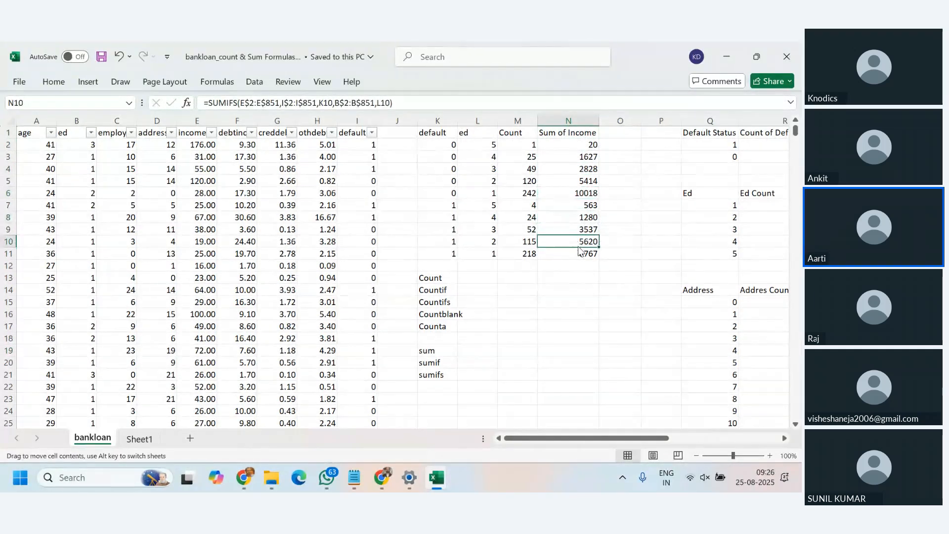
Inspect the SUMIF formulas in the Default Status and Ed summaries and the COUNTIF formula in the Address count table
drag(625, 438, 713, 438)
click(530, 145)
click(532, 157)
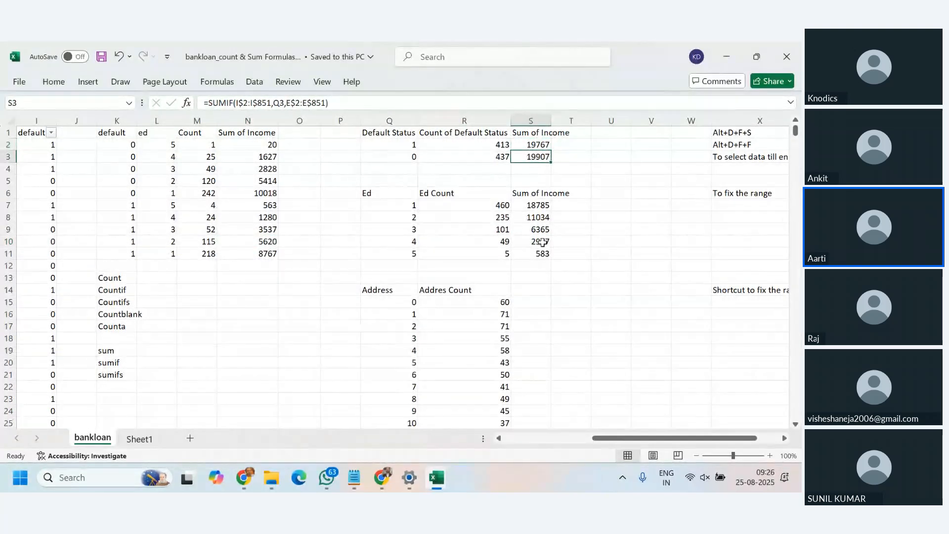
click(542, 217)
click(540, 230)
click(541, 241)
click(491, 315)
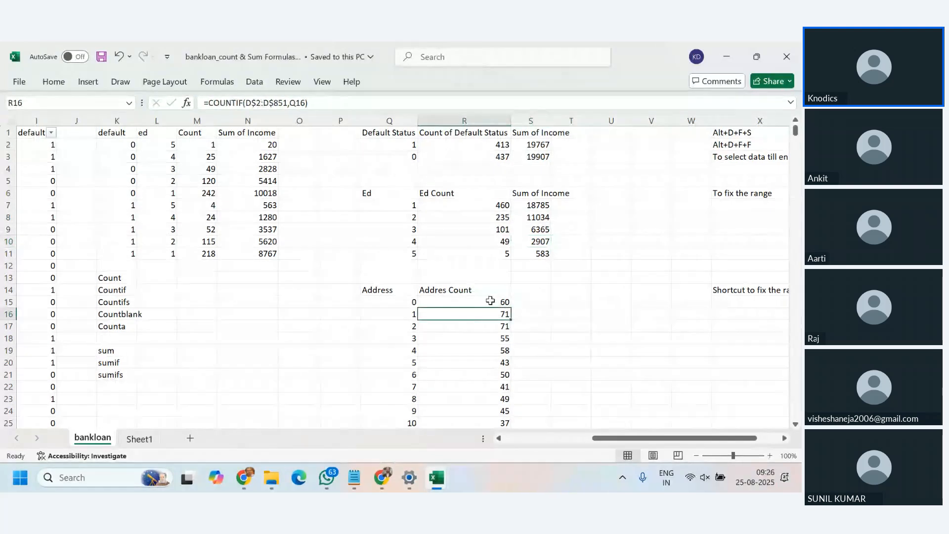
Highlight the list of count and sum function names in K13:K21, from Count to sumifs
drag(657, 438, 653, 457)
drag(228, 278, 225, 373)
drag(593, 438, 550, 455)
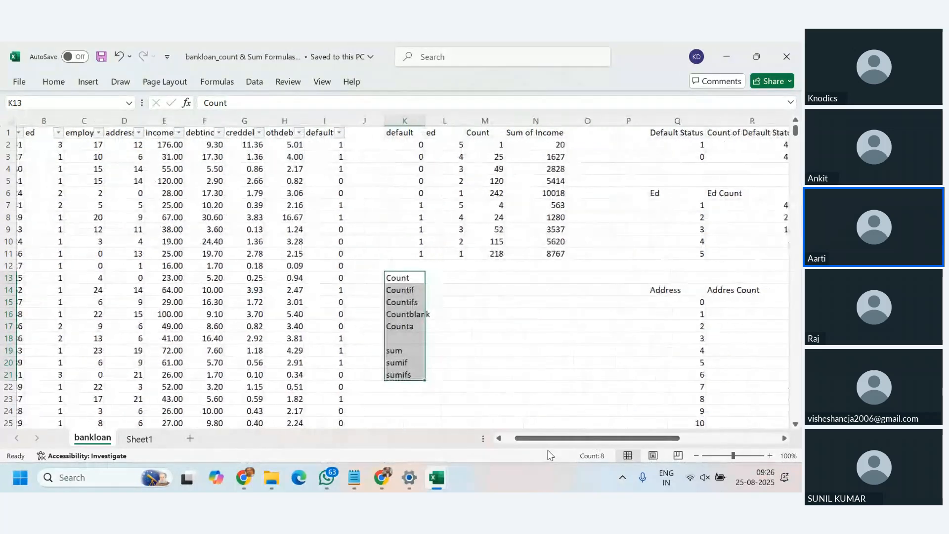